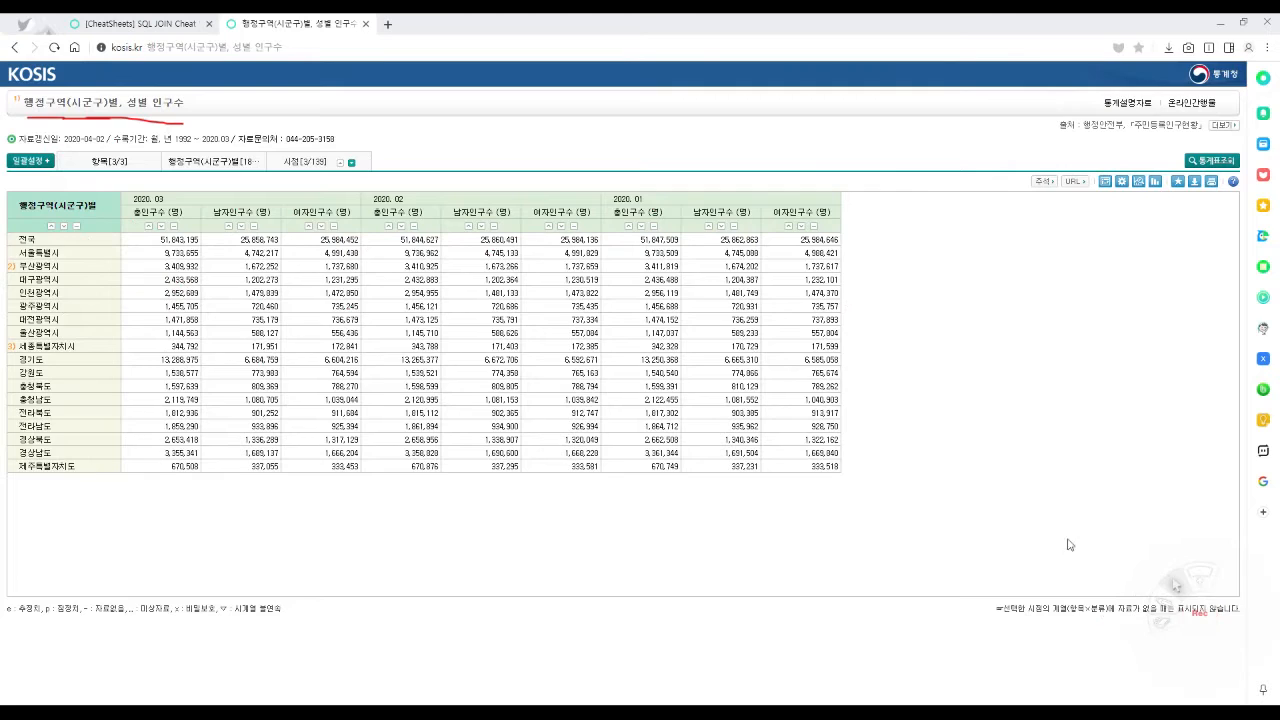
drag(371, 216, 606, 214)
drag(134, 214, 193, 225)
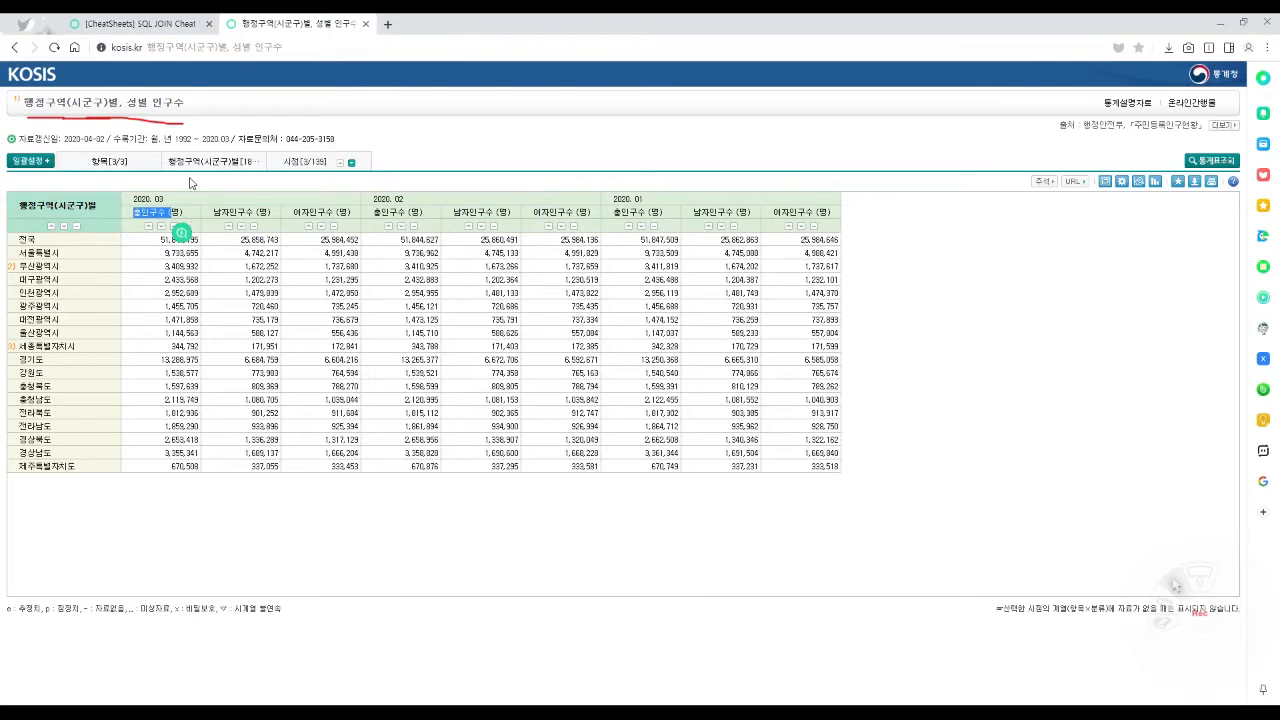
click(190, 183)
Open the item (항목) selection, then clear and reselect all population items.
click(111, 163)
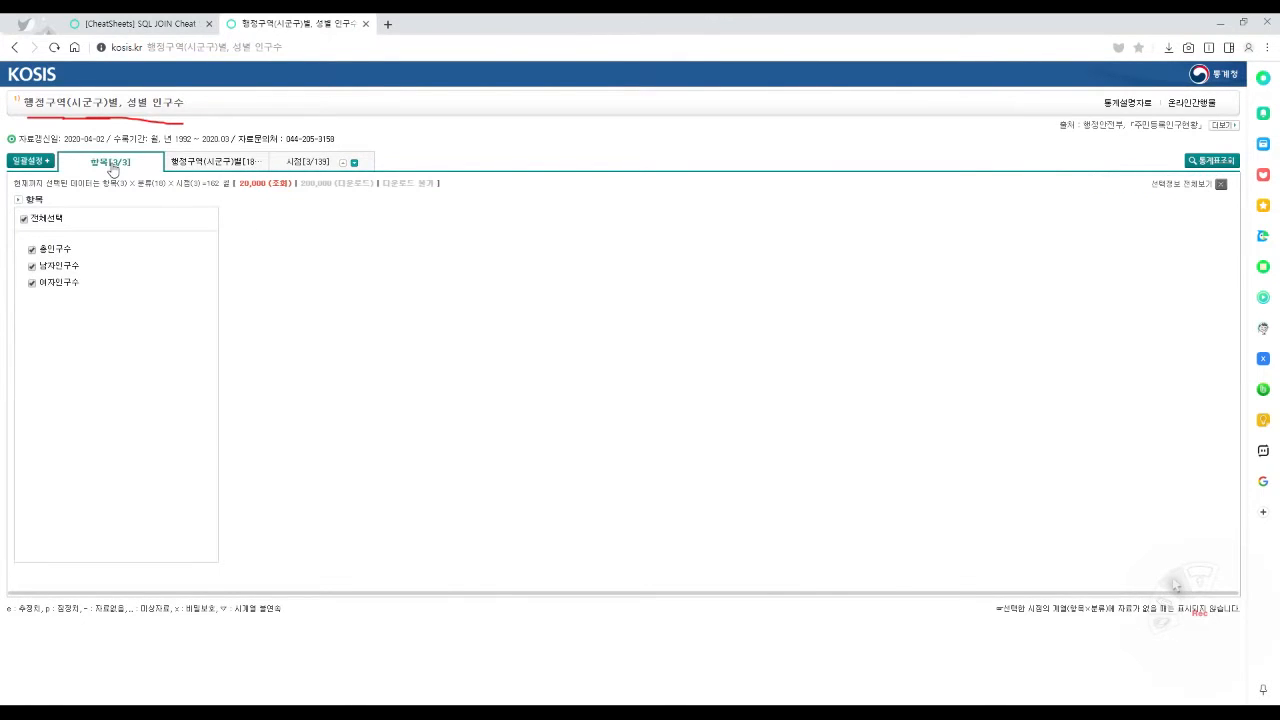
click(24, 220)
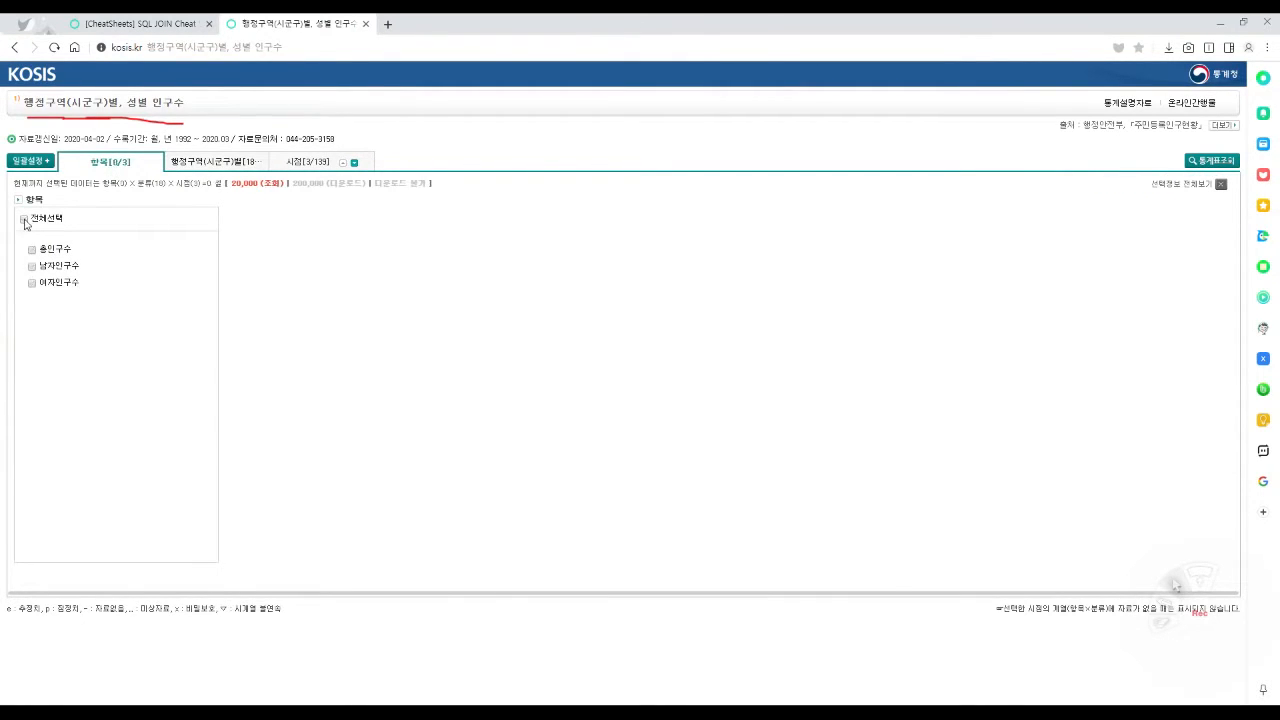
click(24, 220)
click(357, 708)
click(325, 233)
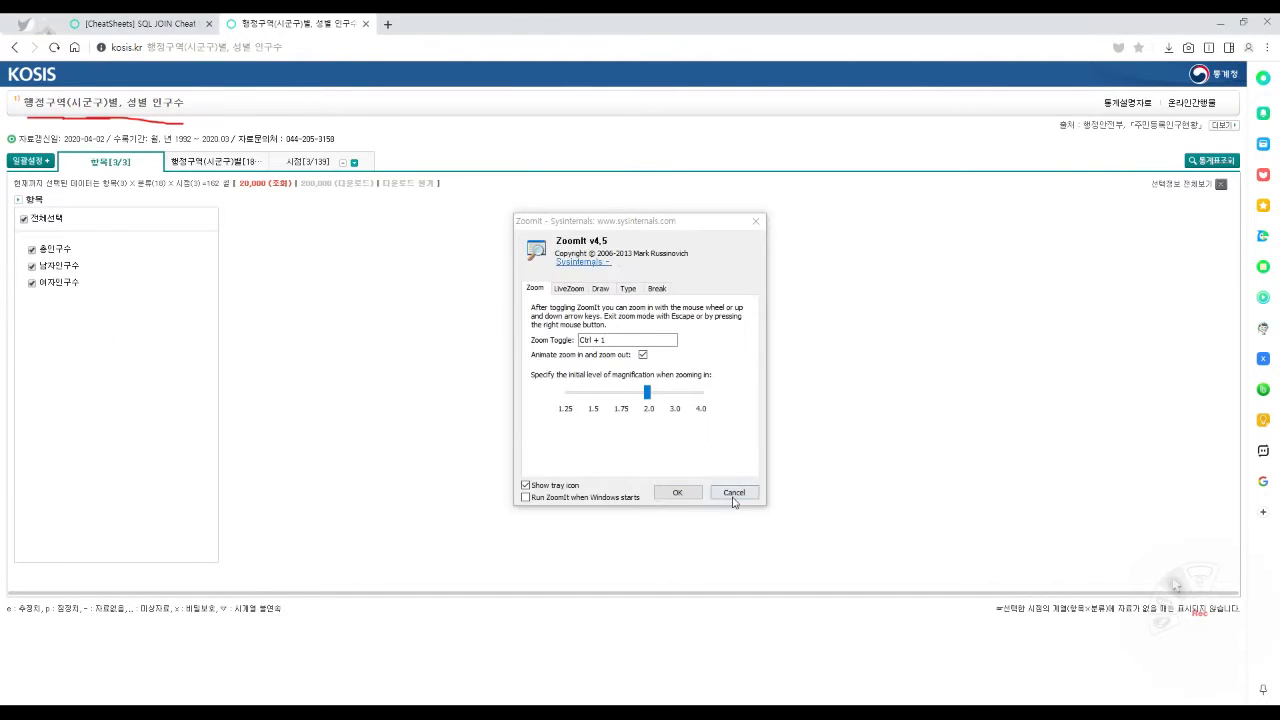
click(733, 493)
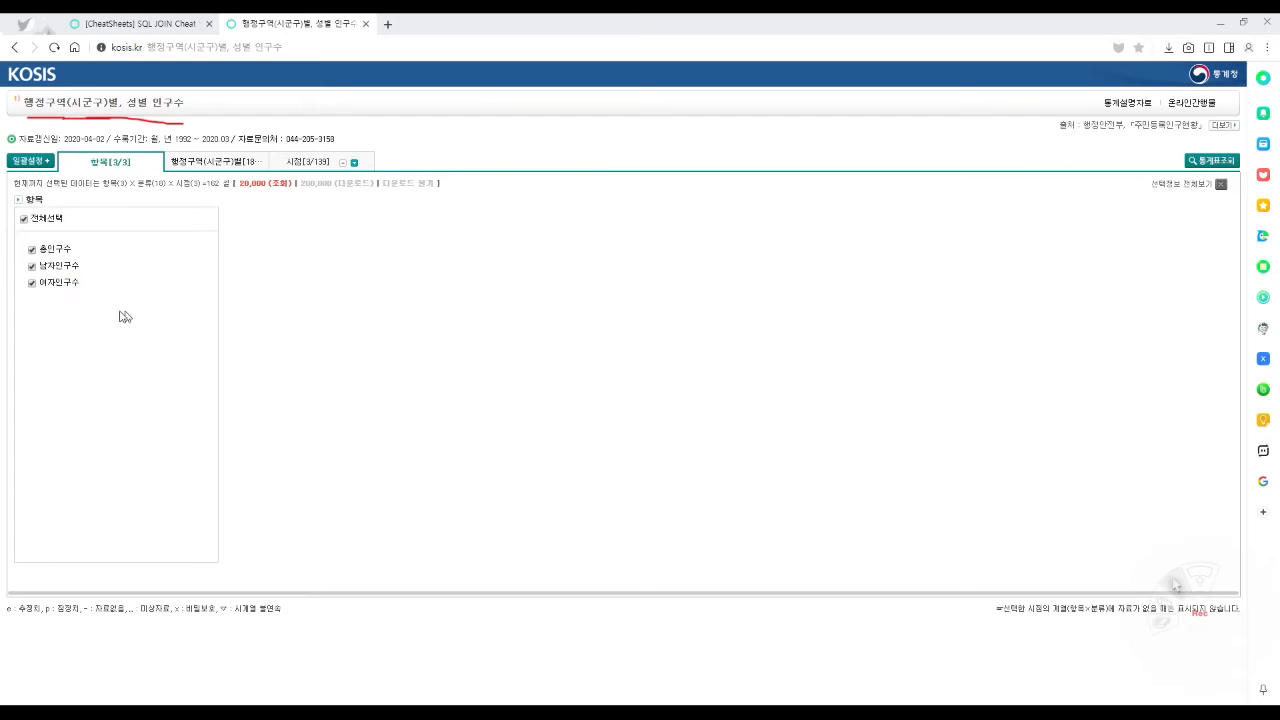
Magnify the screen and set the item selection to include 총인구수, 남자인구수 and 여자인구수.
key(ctrl+4)
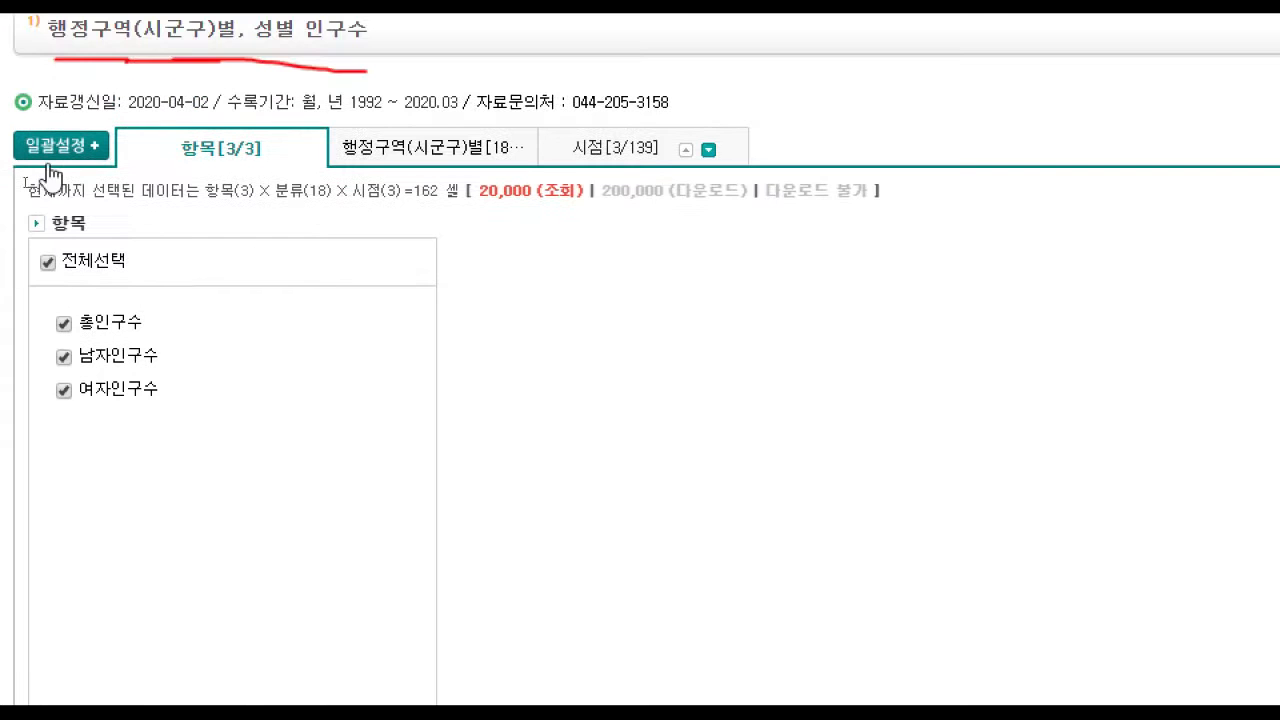
click(65, 359)
click(67, 394)
click(64, 326)
click(64, 325)
click(48, 263)
In the administrative region settings, display the districts of 서울특별시 and 경기도, and select all level 2 regions.
click(395, 163)
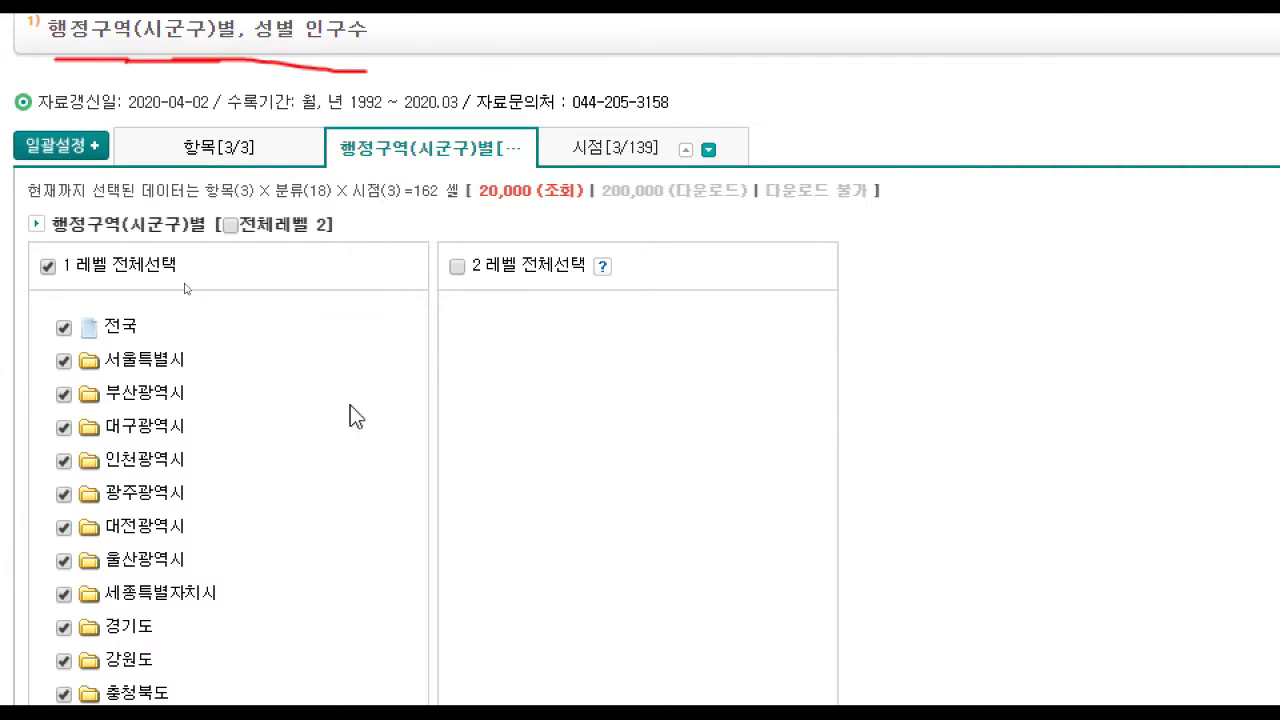
scroll(400, 620, down, 2)
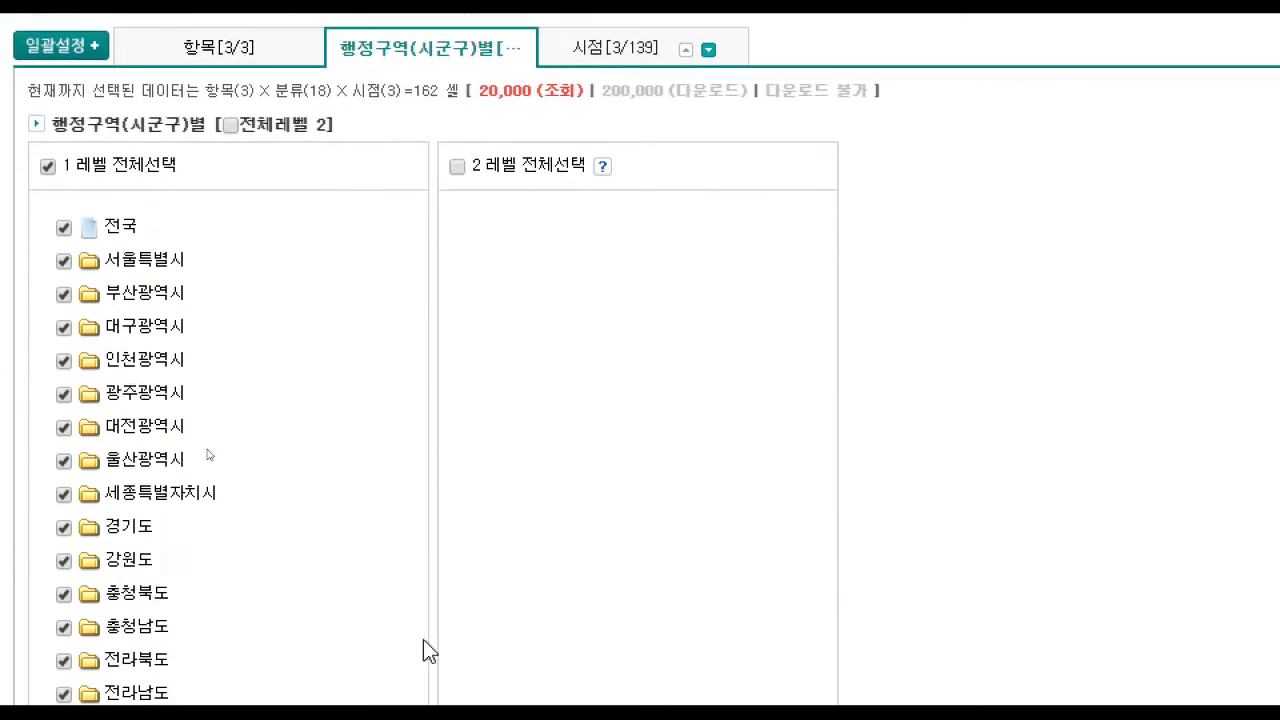
scroll(400, 560, down, 3)
scroll(120, 120, up, 1)
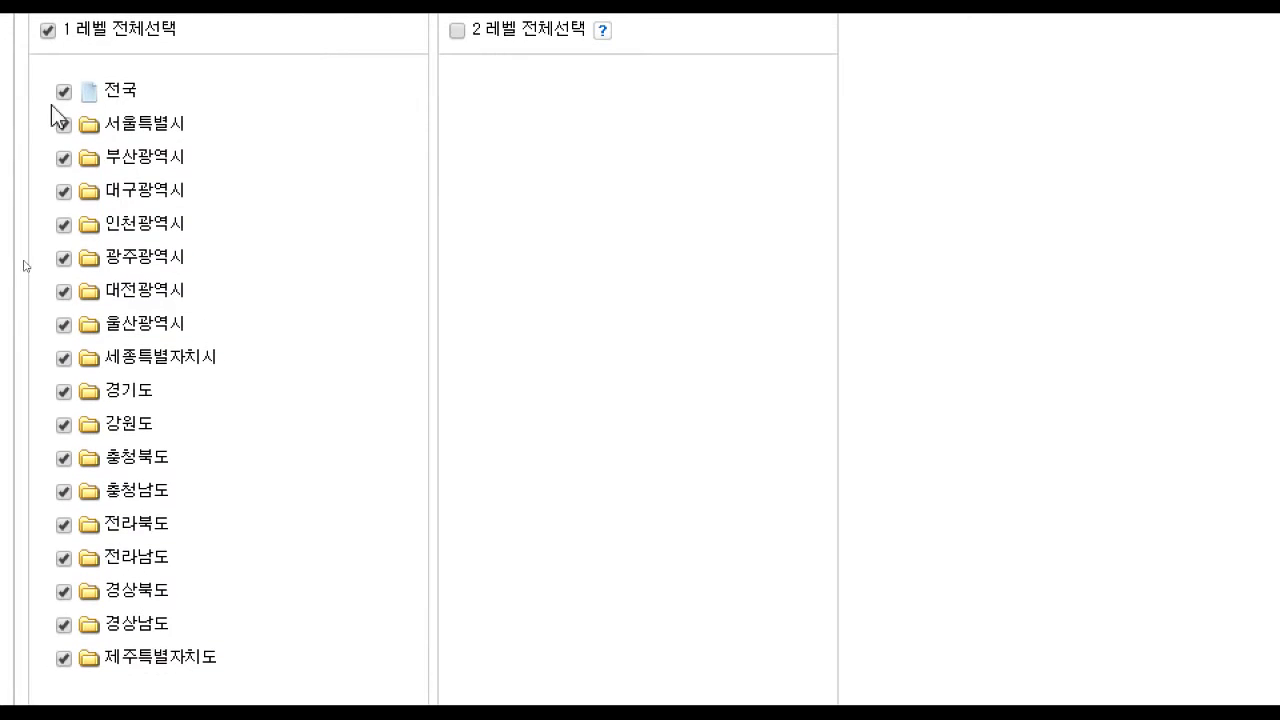
click(133, 136)
scroll(290, 255, up, 1)
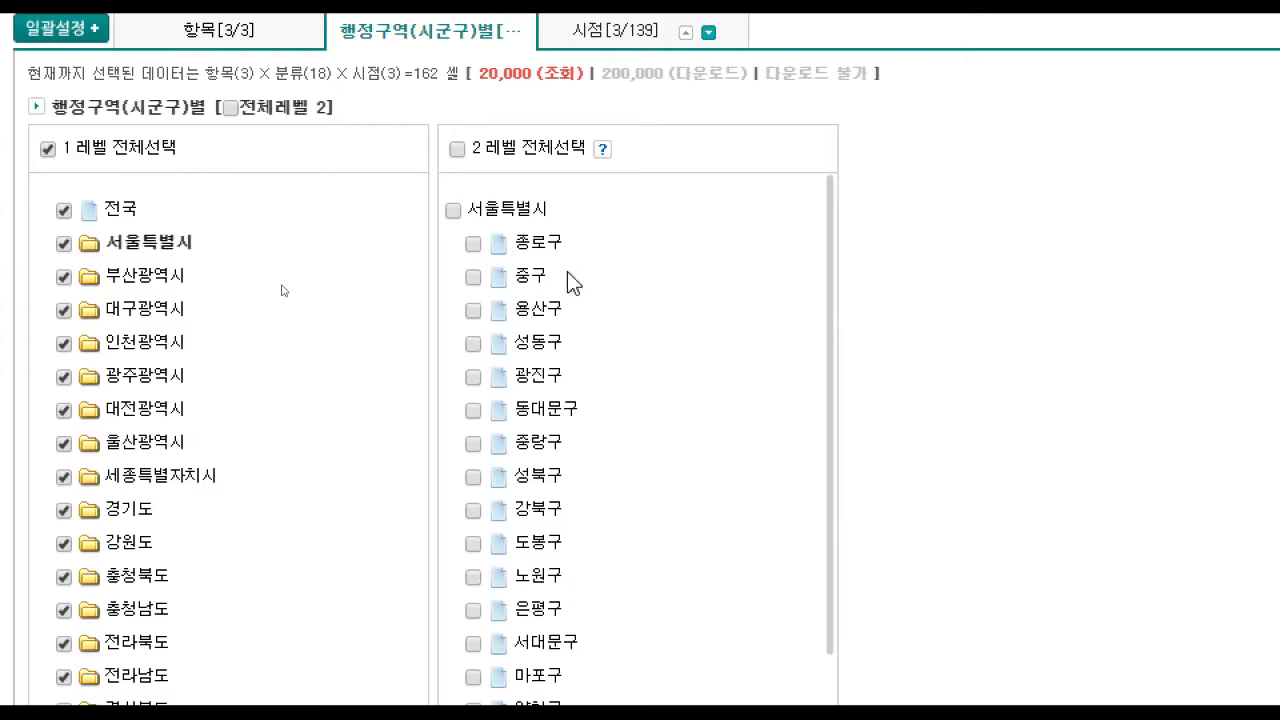
click(130, 512)
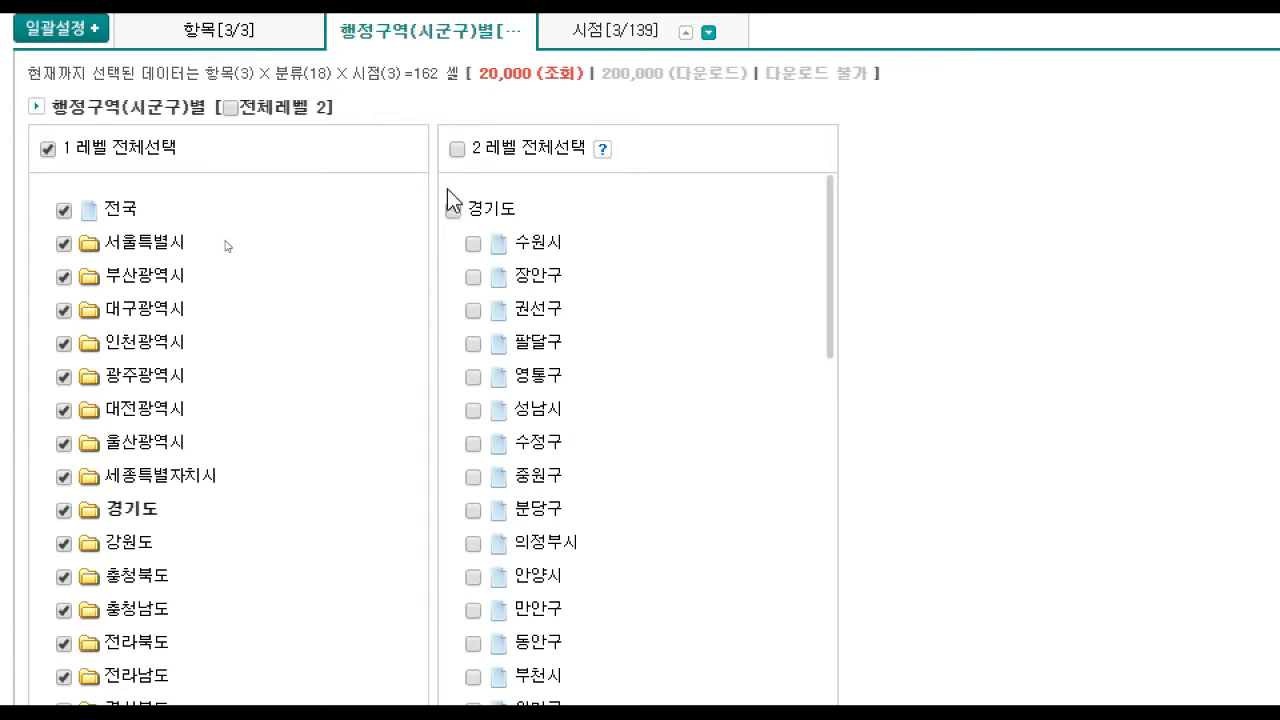
click(457, 149)
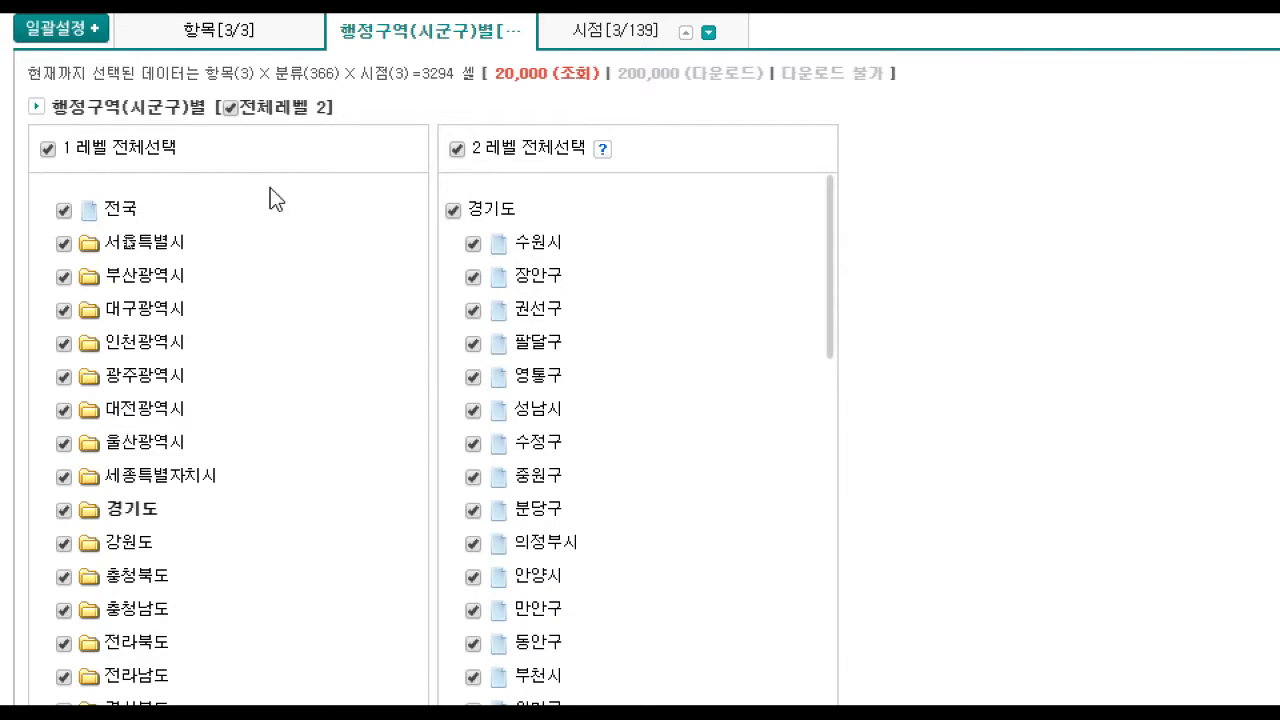
scroll(234, 209, up, 3)
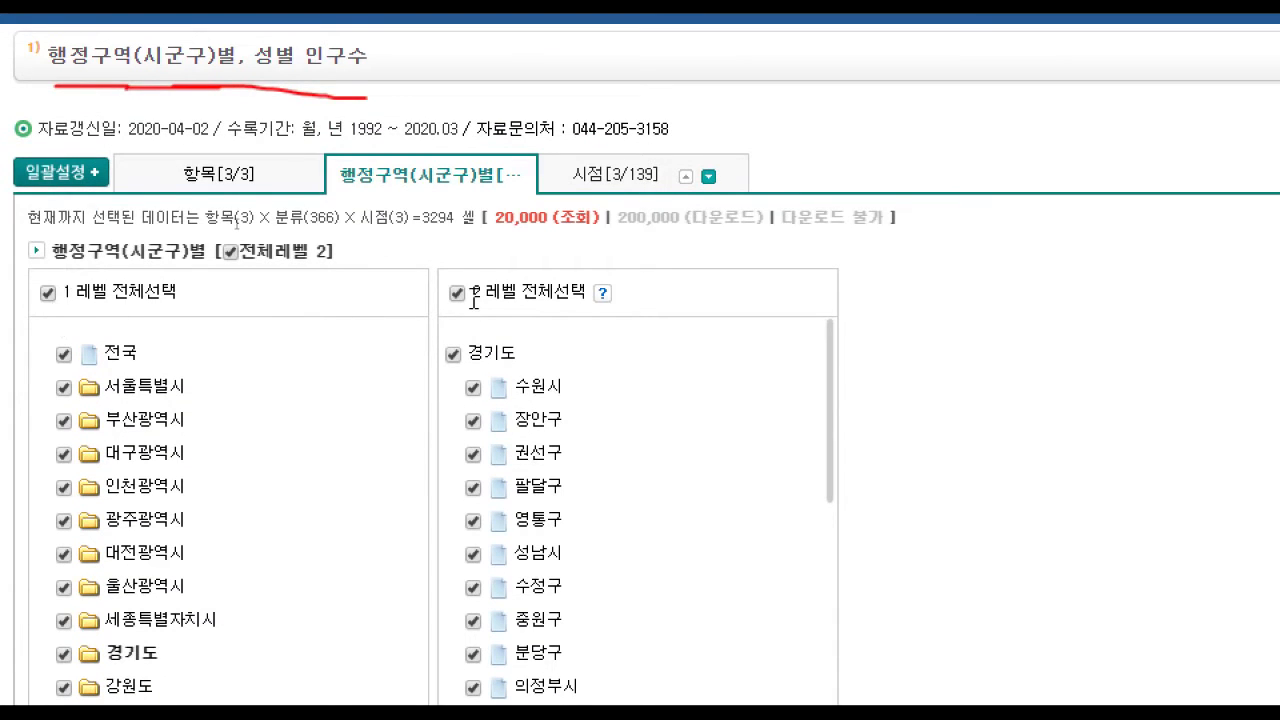
Limit the time points to 2020.03 by deselecting 2020.02 and 2020.01.
click(602, 180)
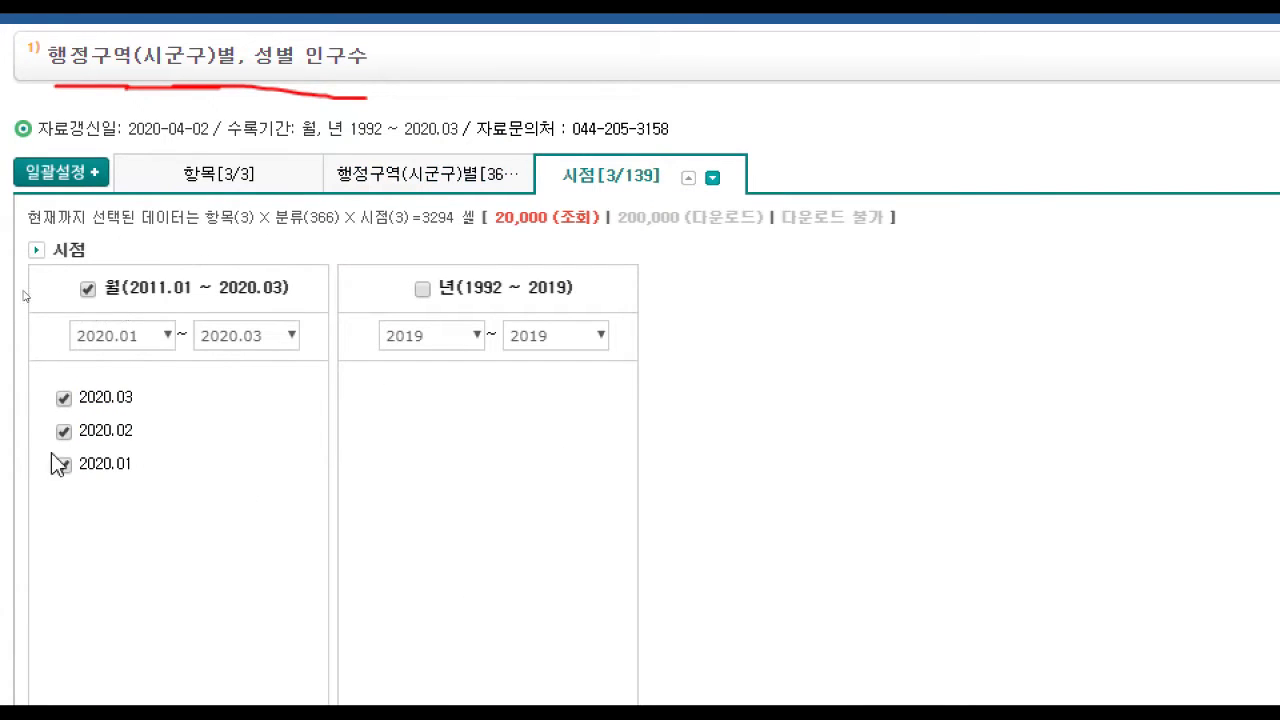
click(168, 348)
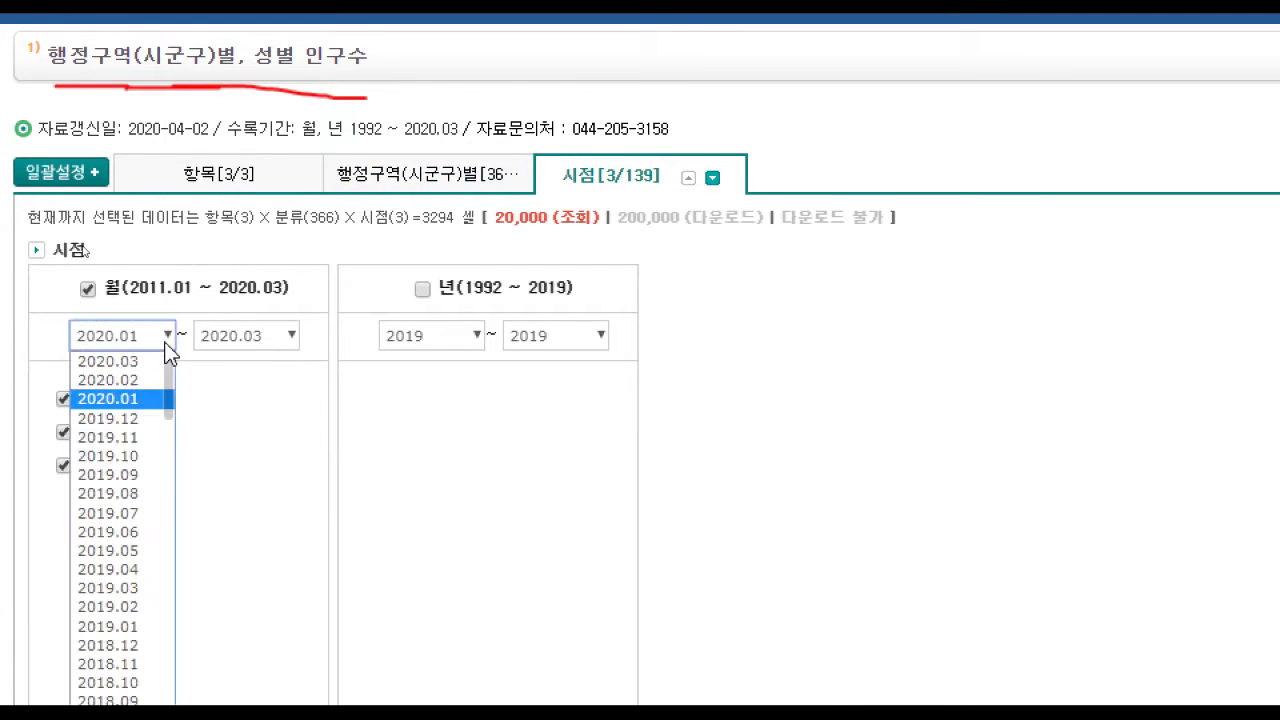
mouse_move(165, 376)
mouse_down()
mouse_move(172, 605)
mouse_move(175, 353)
mouse_up()
click(231, 400)
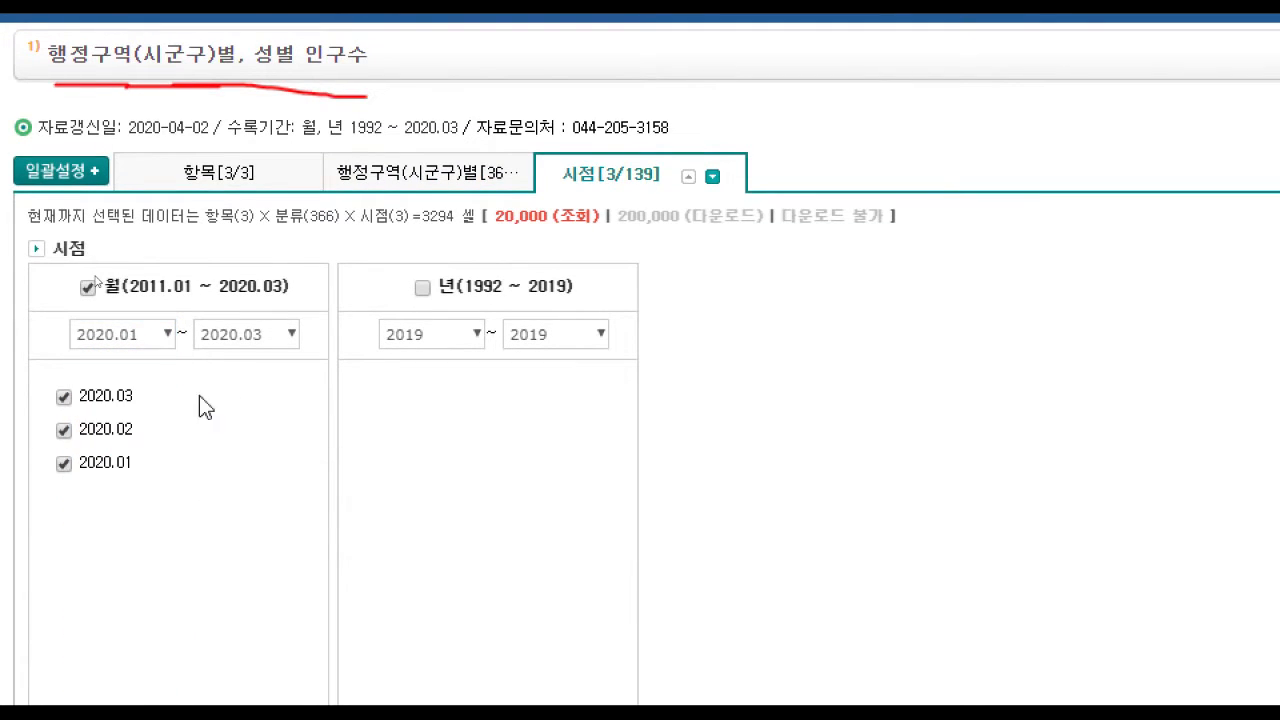
click(66, 432)
click(65, 464)
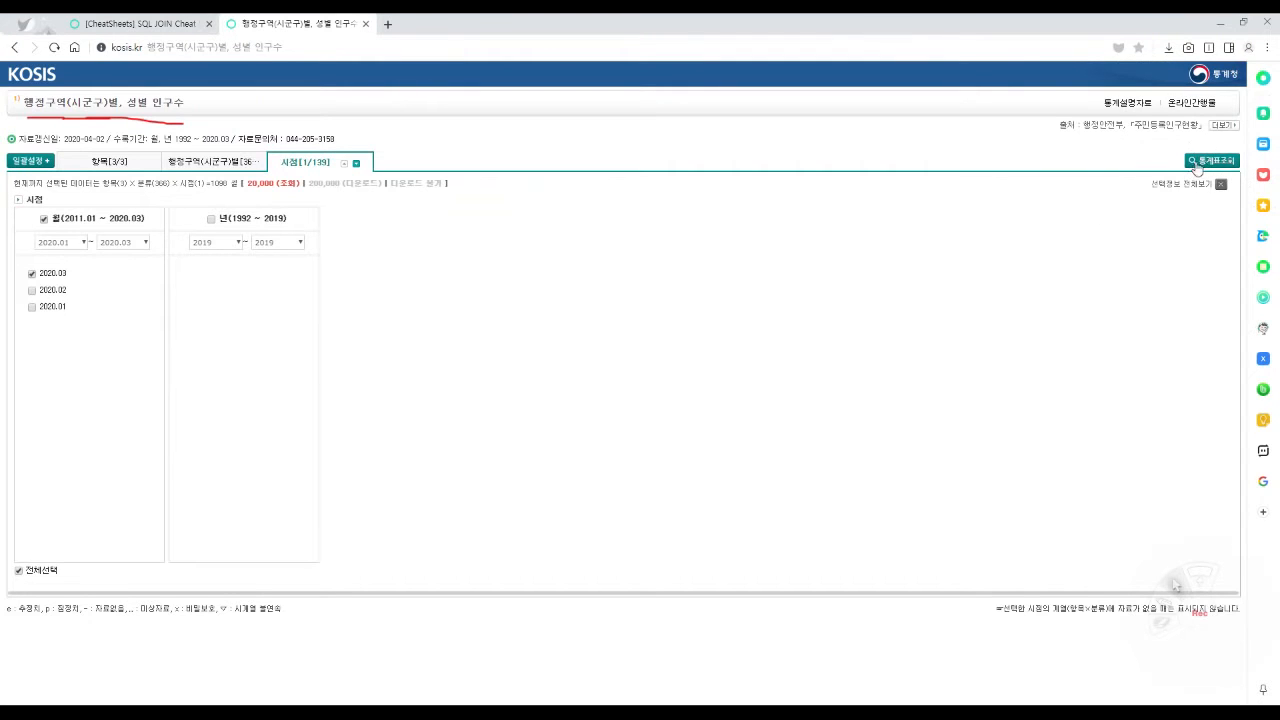
Query the statistics table with the chosen conditions and look through the resulting rows.
click(1206, 167)
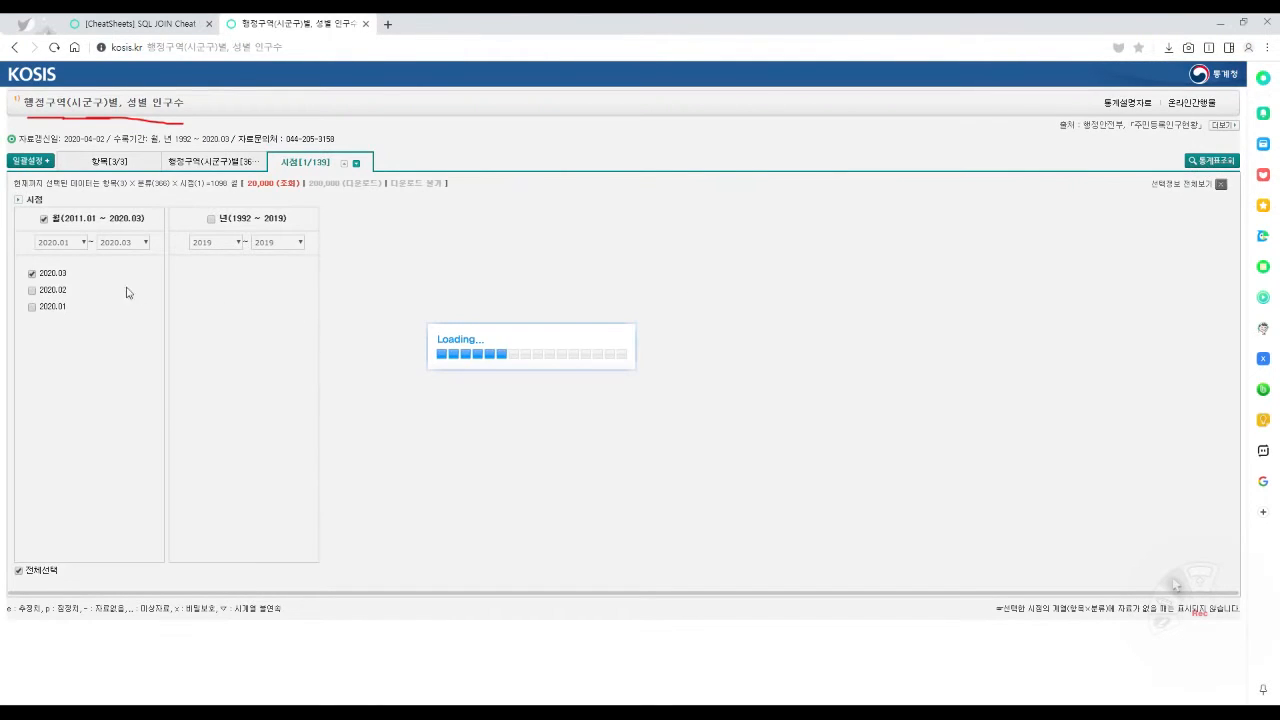
scroll(198, 284, down, 5)
scroll(198, 287, up, 5)
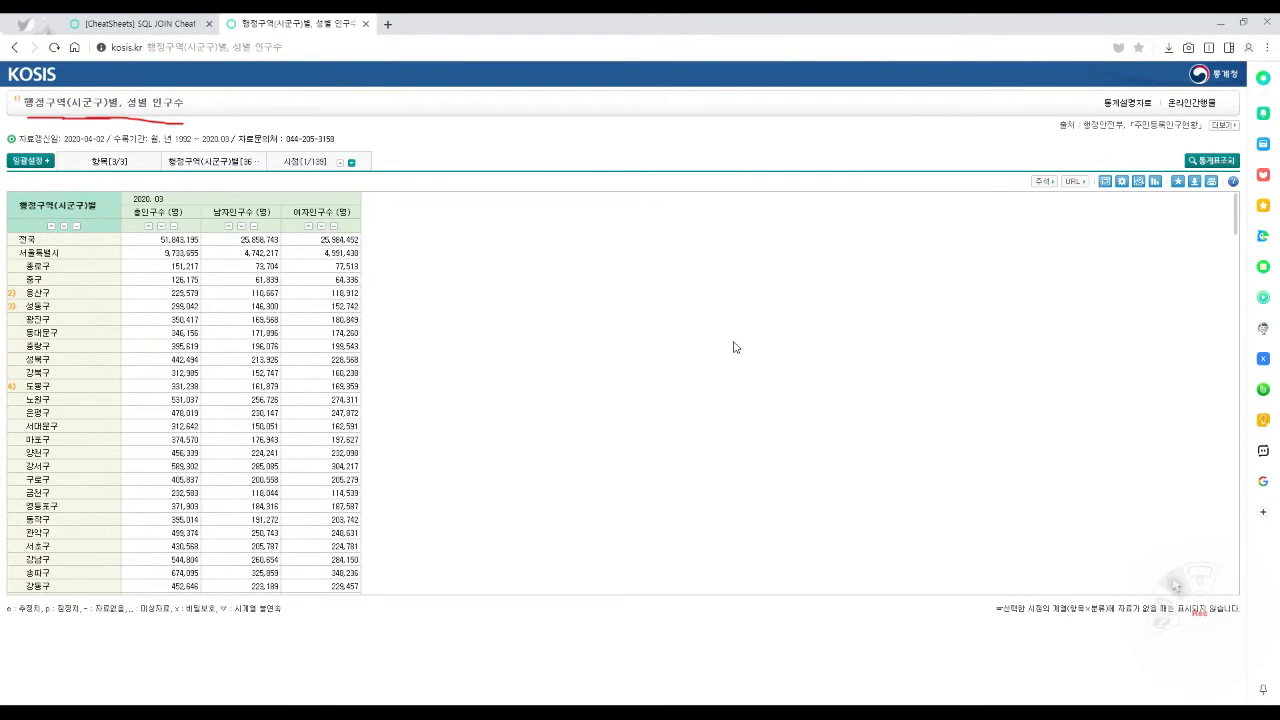
Download the table as an EXCEL(xlsx) file, save it and open the downloaded workbook in Excel.
click(1194, 183)
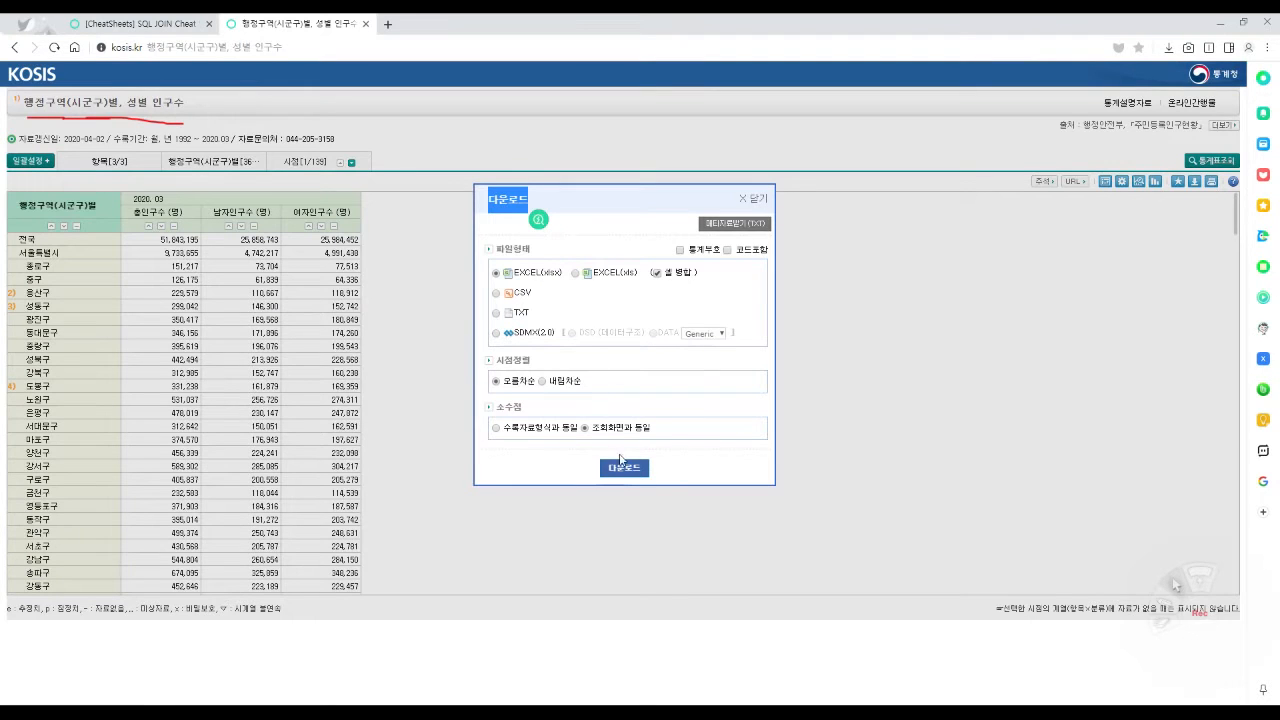
click(626, 476)
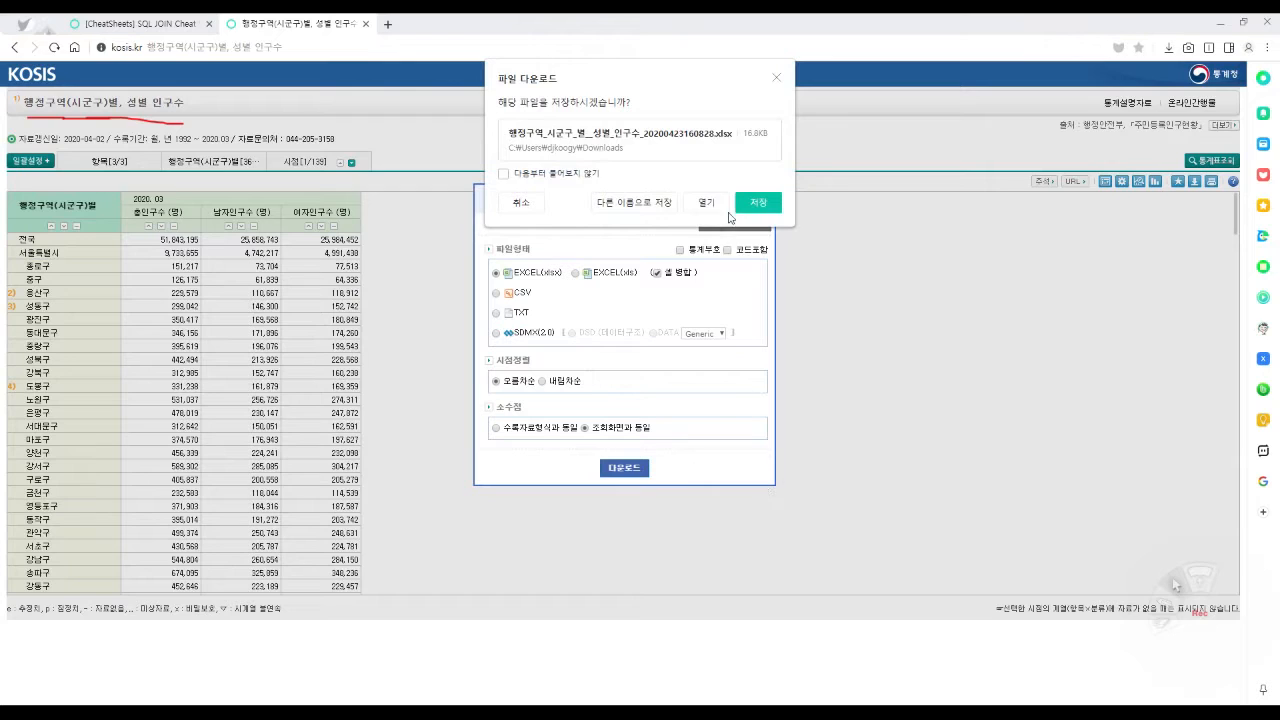
click(749, 206)
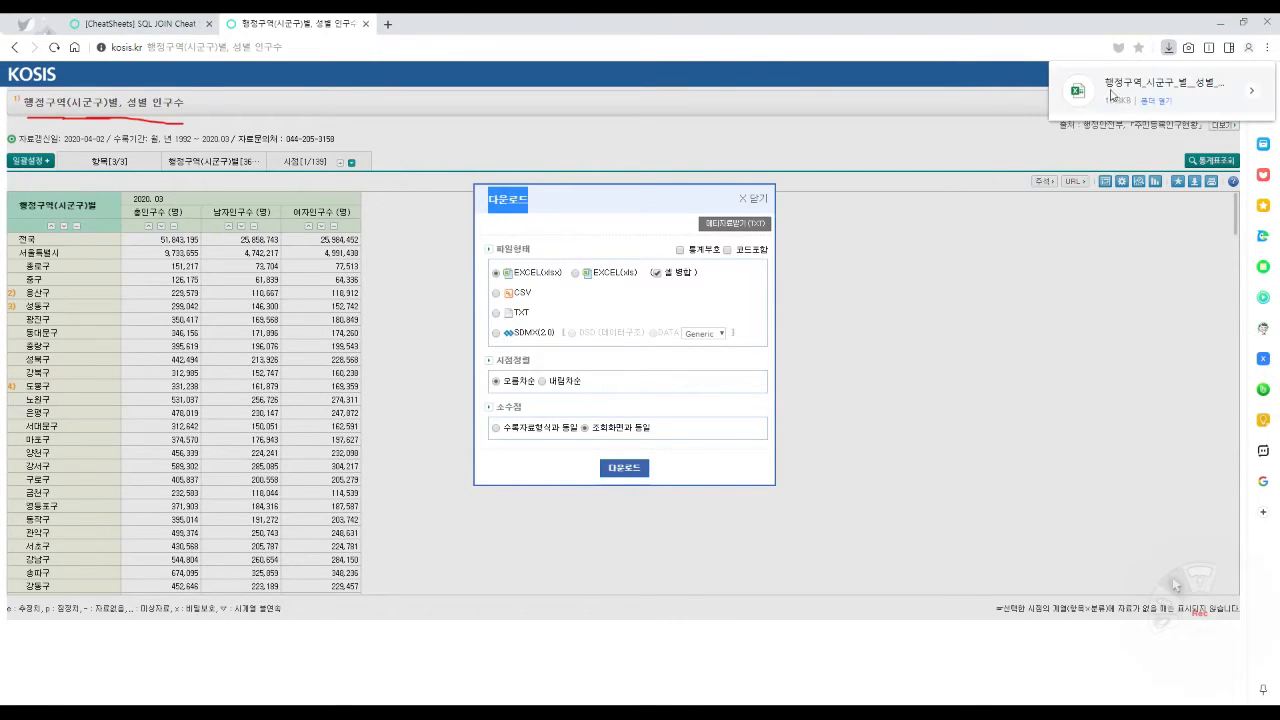
click(1093, 90)
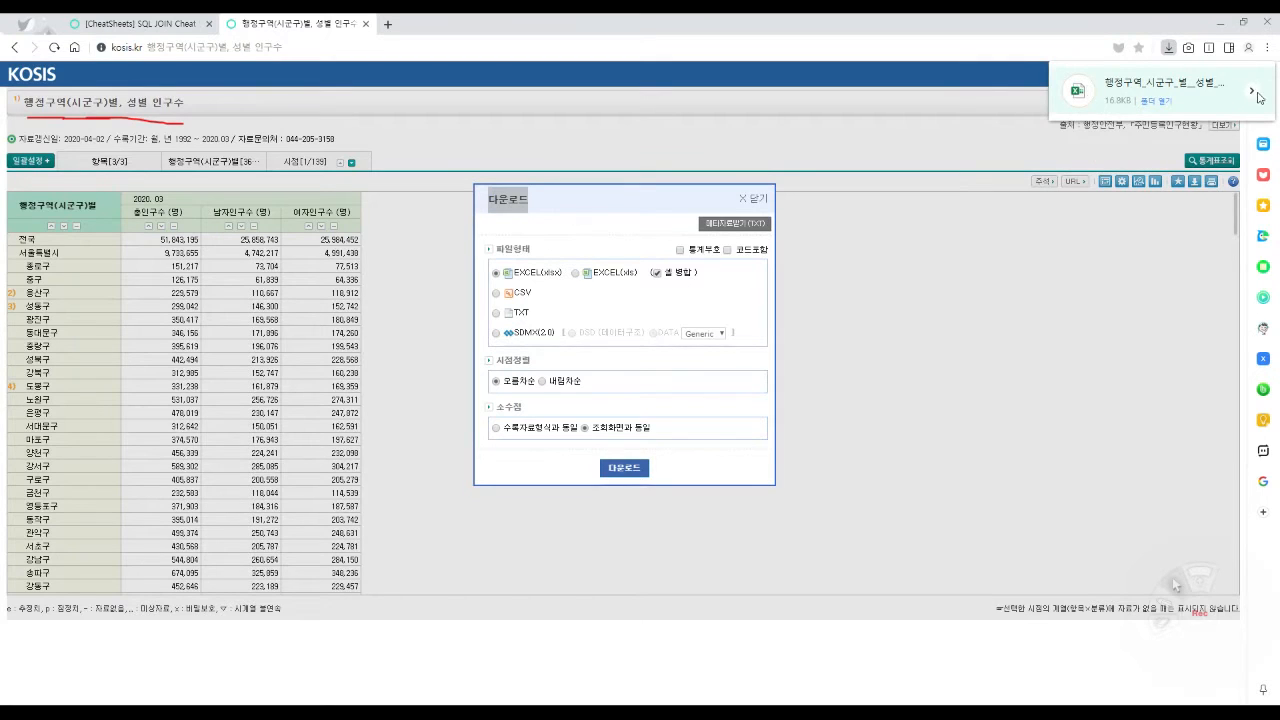
click(1256, 93)
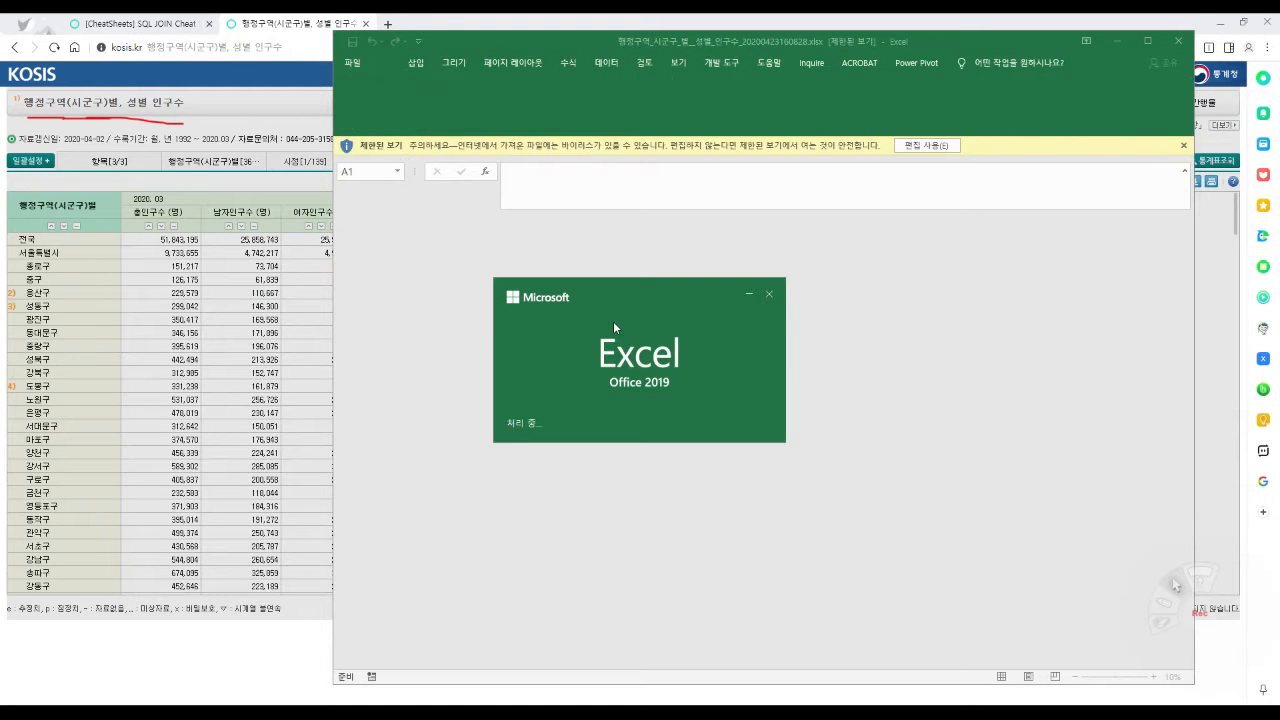
Look through the 데이터 sheet, enable editing of the protected workbook and widen column A.
scroll(466, 288, down, 13)
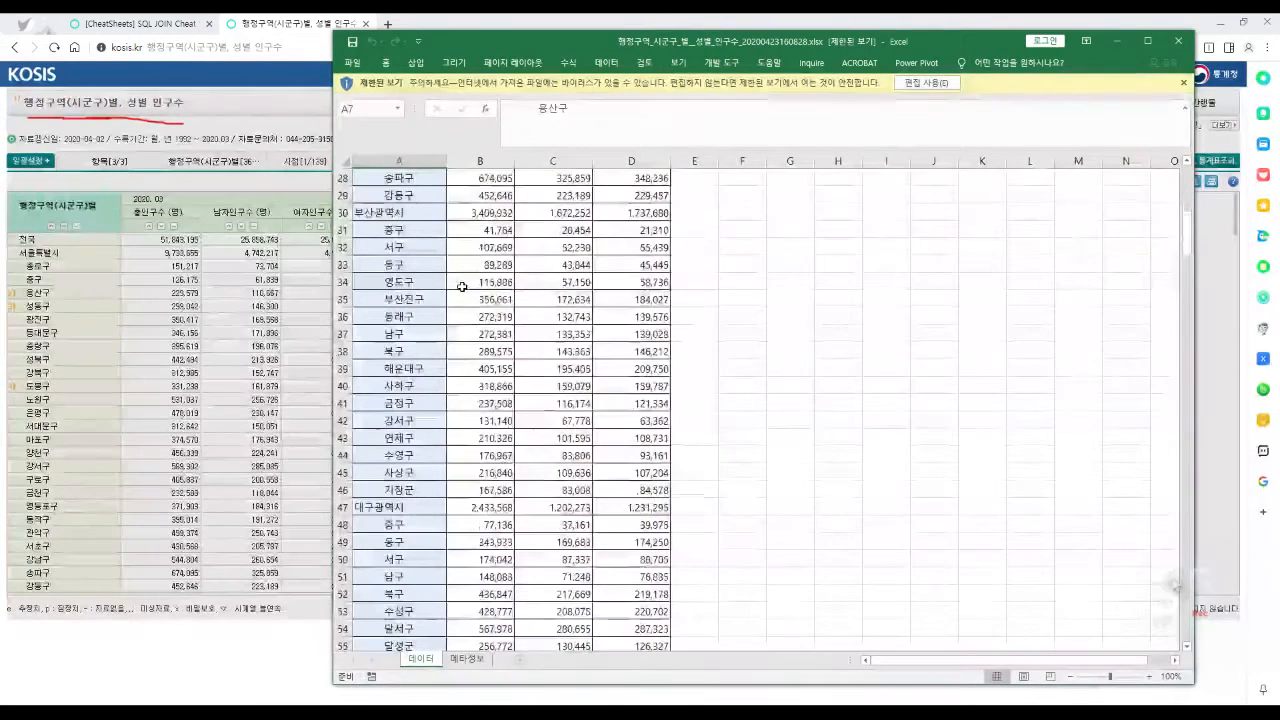
scroll(470, 290, up, 13)
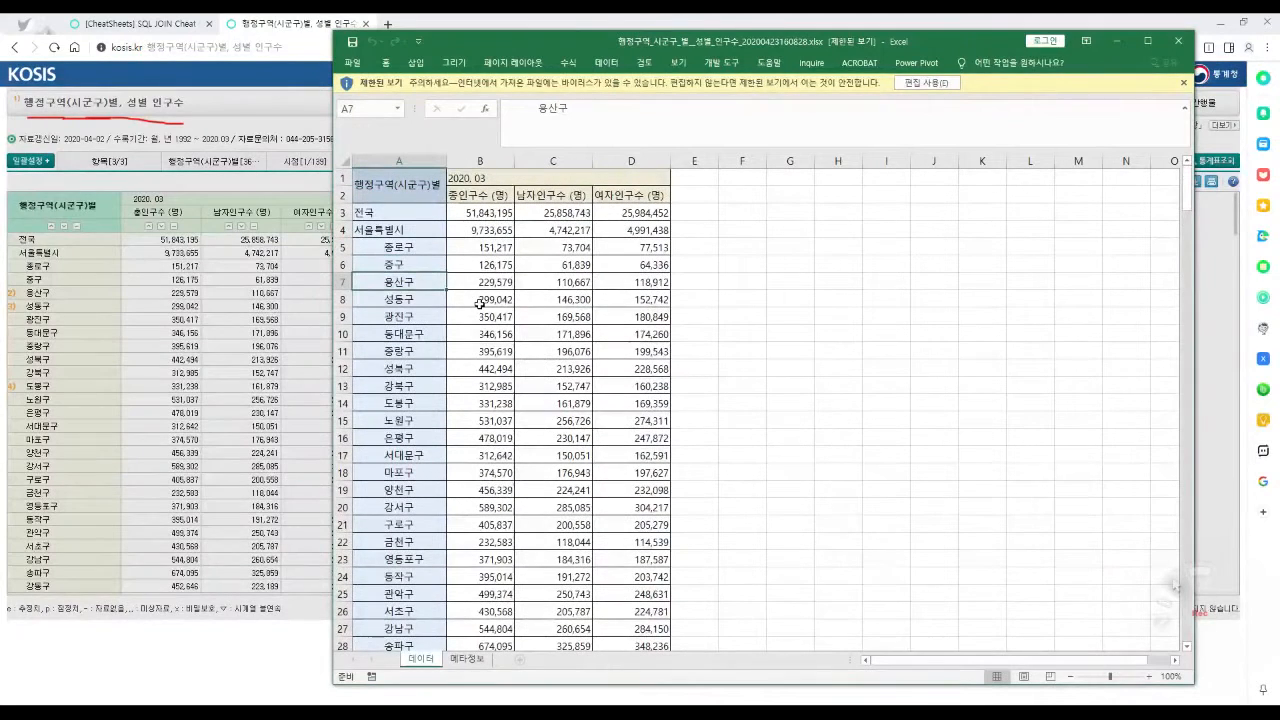
click(578, 315)
click(926, 83)
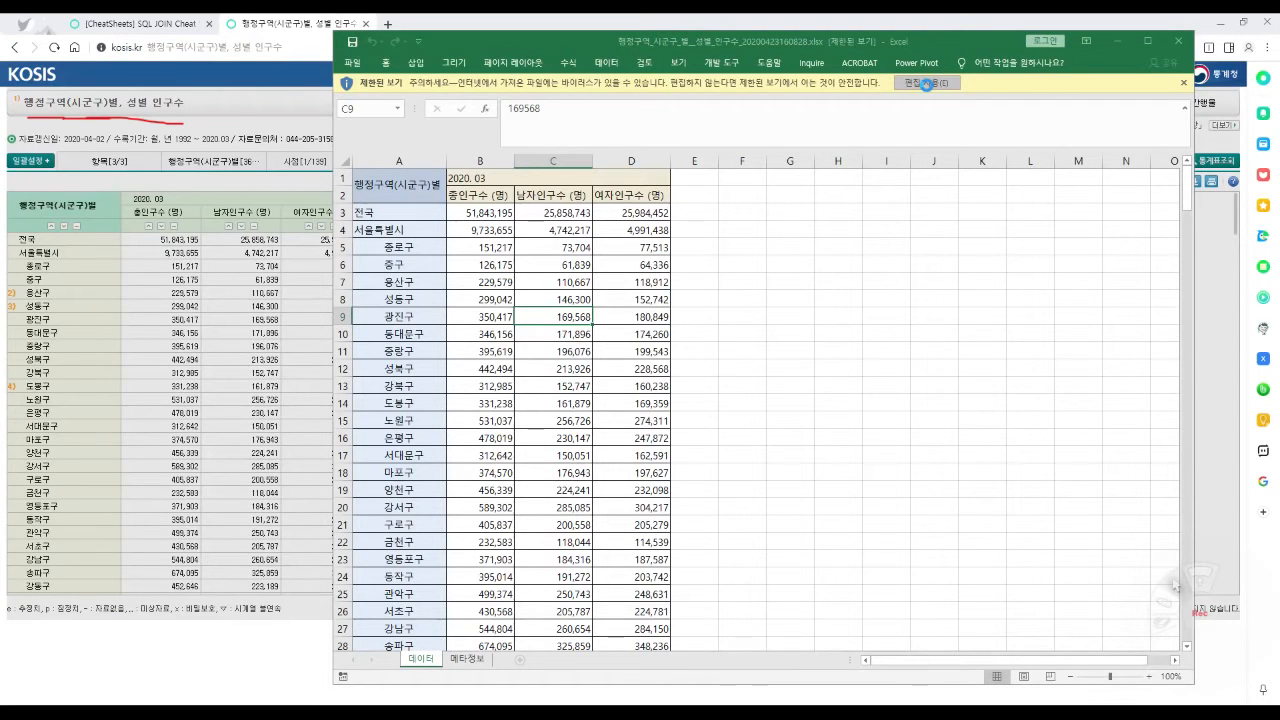
click(926, 84)
drag(462, 219, 539, 218)
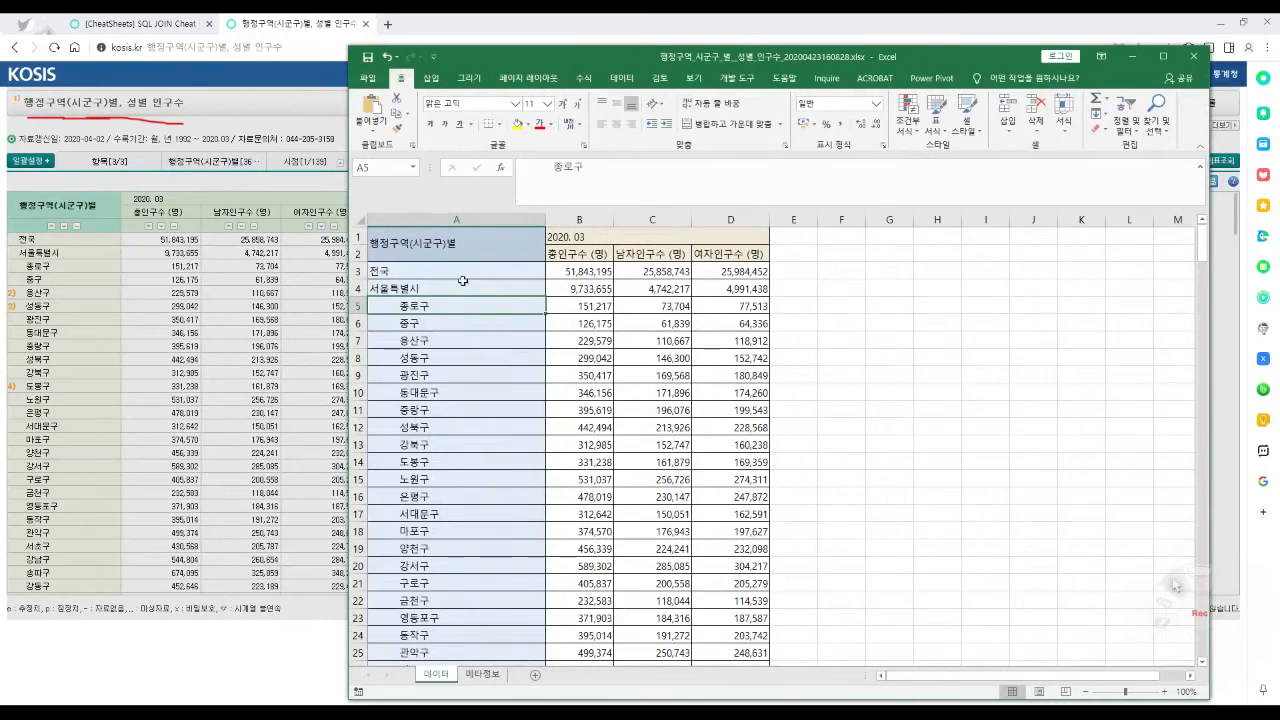
Examine the mixed region levels in column A and the population values of the 전국 and 서울특별시 rows.
click(456, 219)
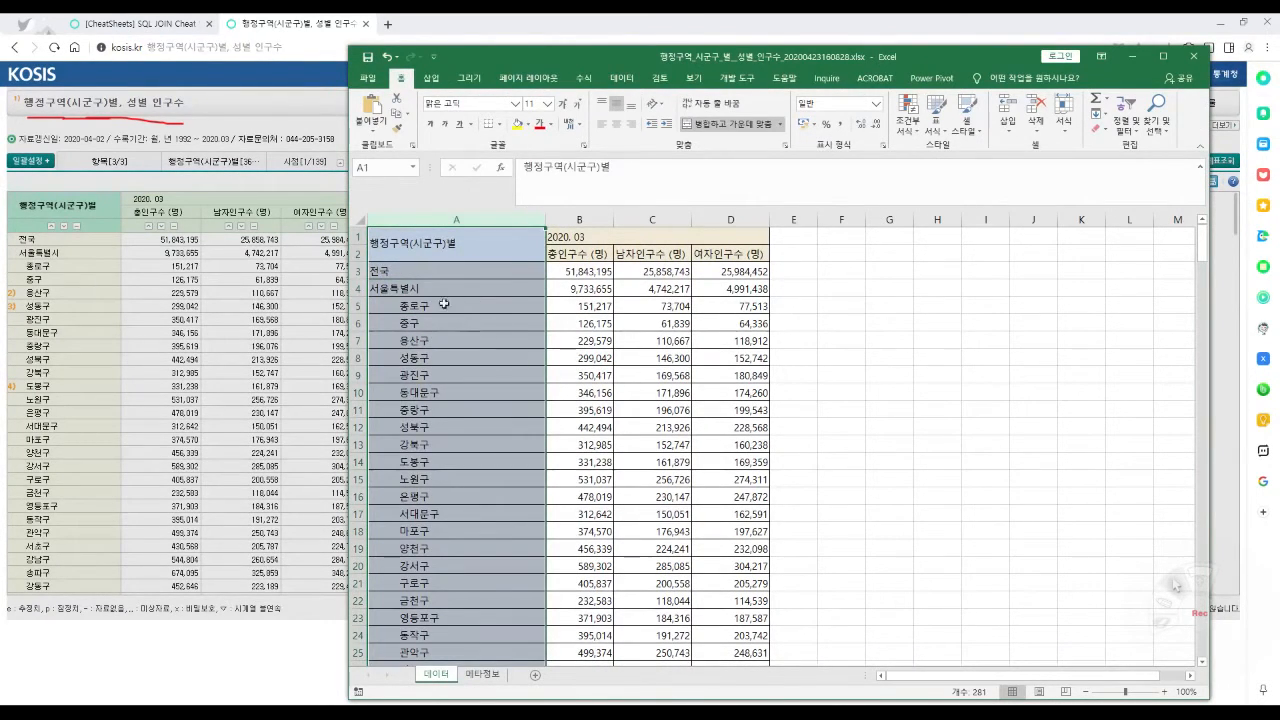
drag(387, 271, 733, 272)
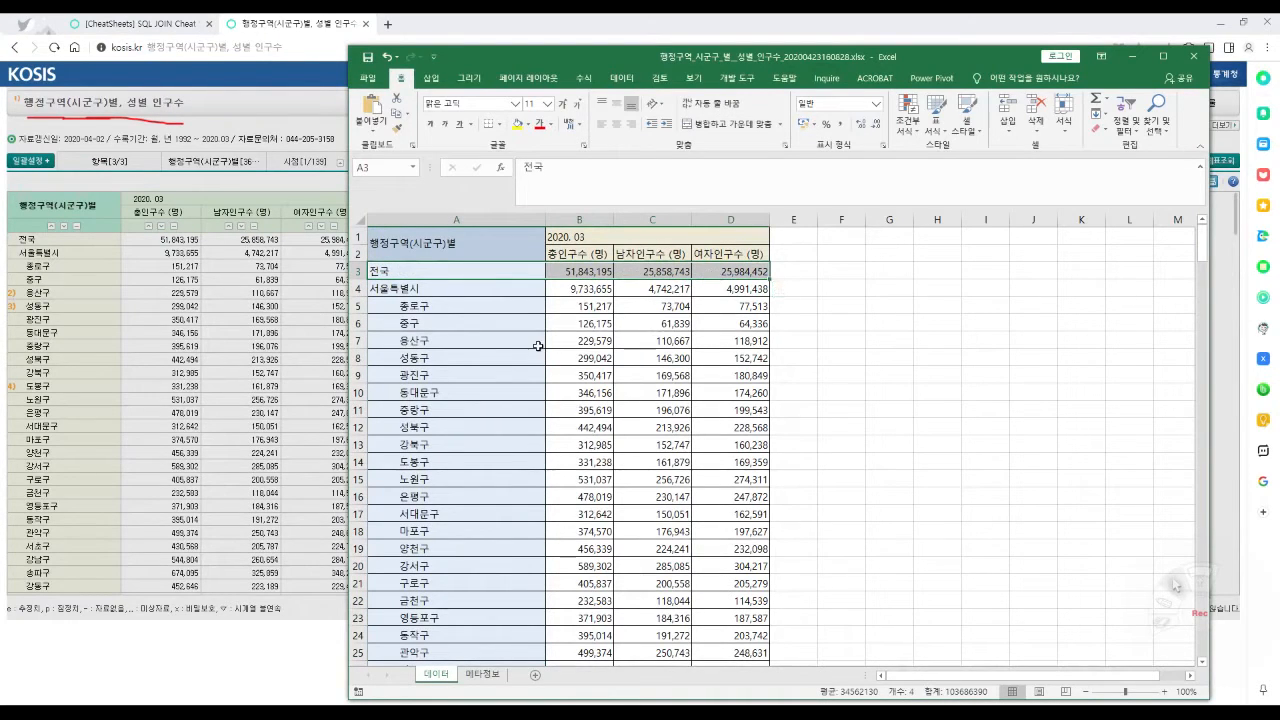
drag(568, 275, 702, 283)
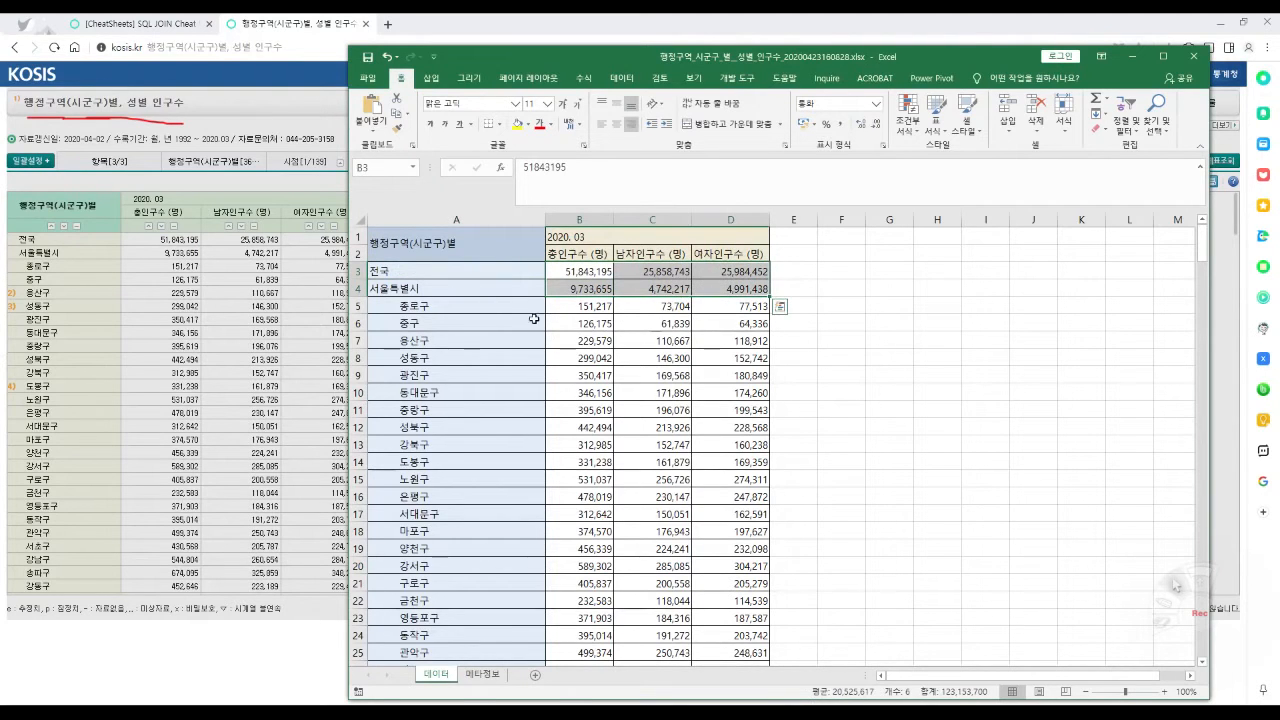
click(458, 308)
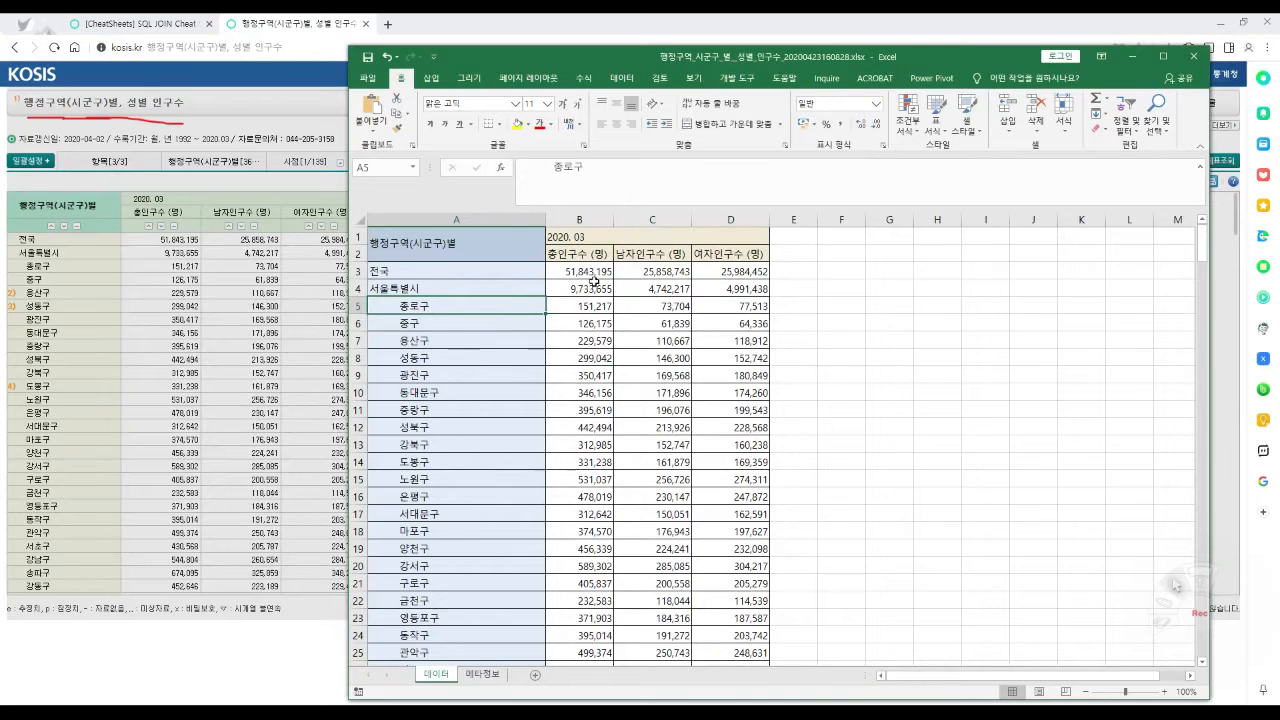
drag(572, 278, 738, 290)
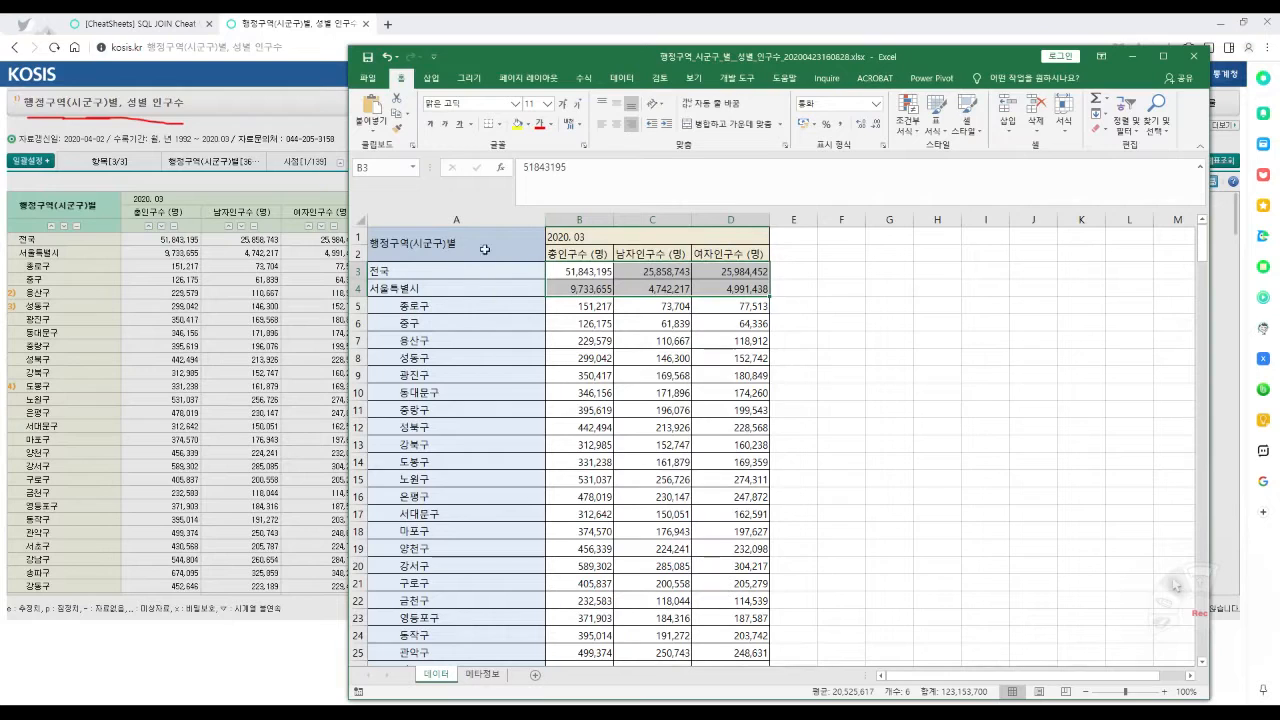
right_click(456, 221)
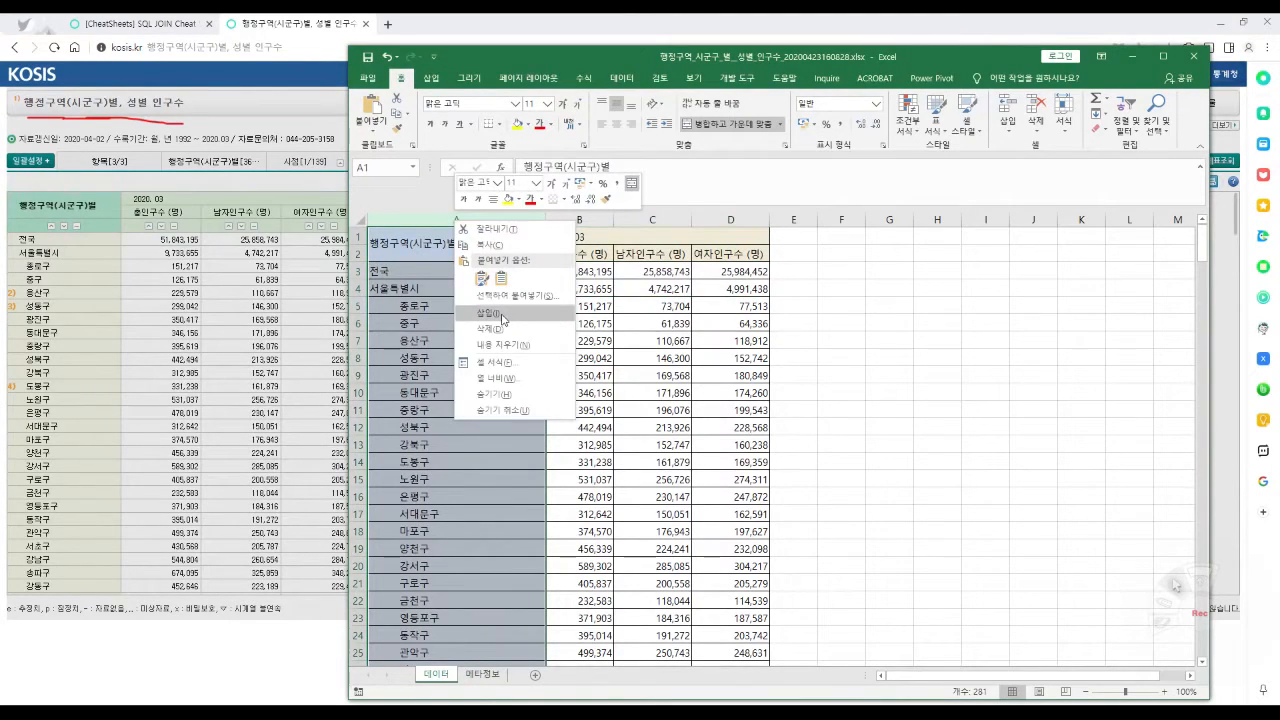
click(623, 318)
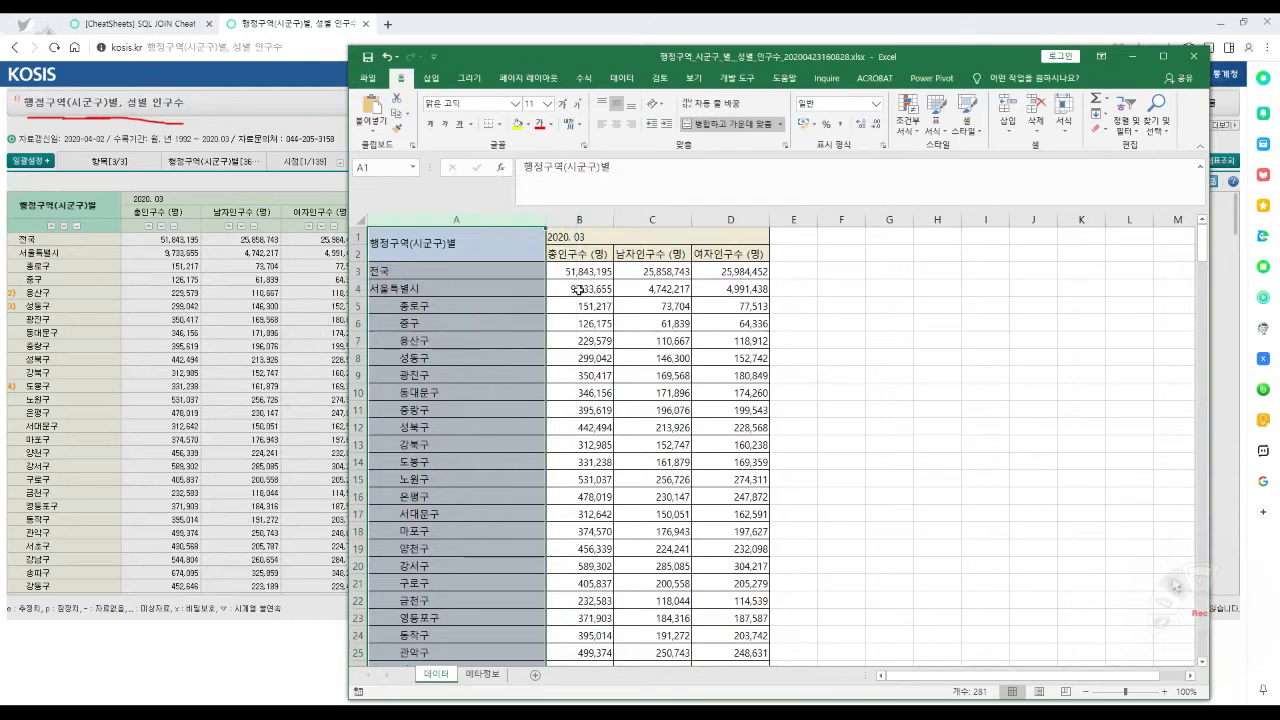
Insert an empty column before the 행정구역(시군구)별 column on the 데이터 sheet.
right_click(475, 219)
click(518, 305)
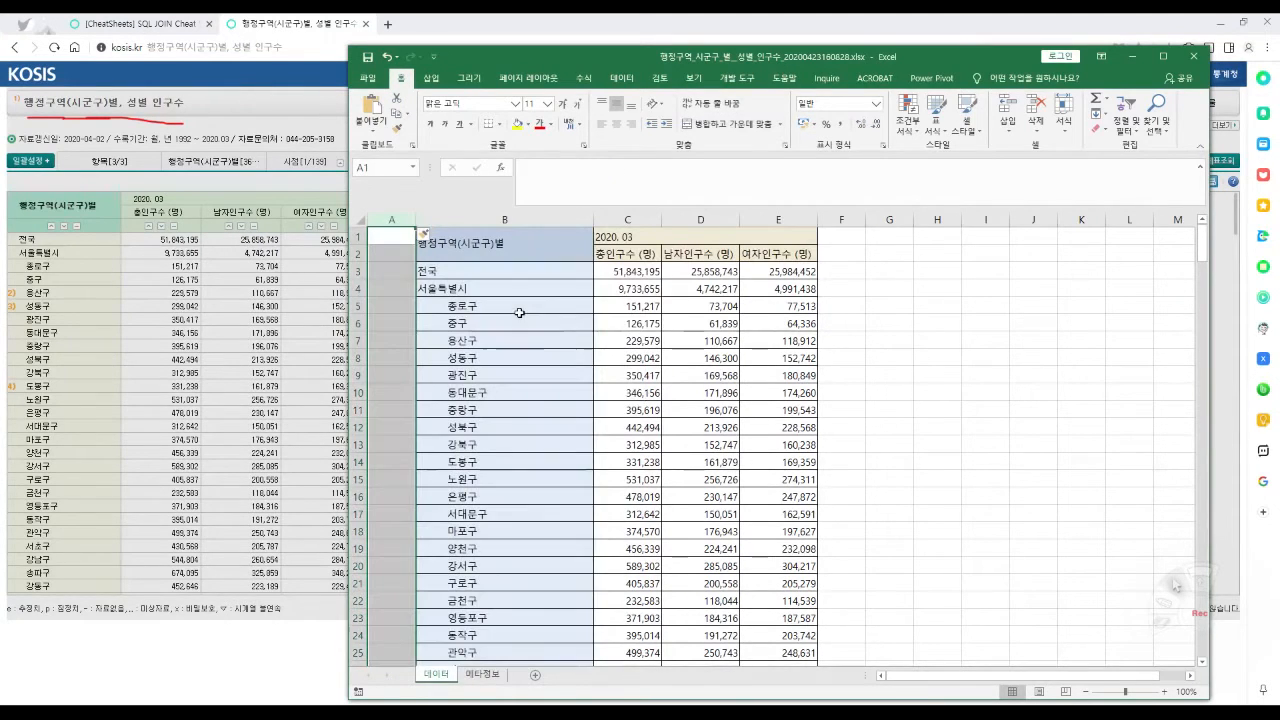
click(412, 307)
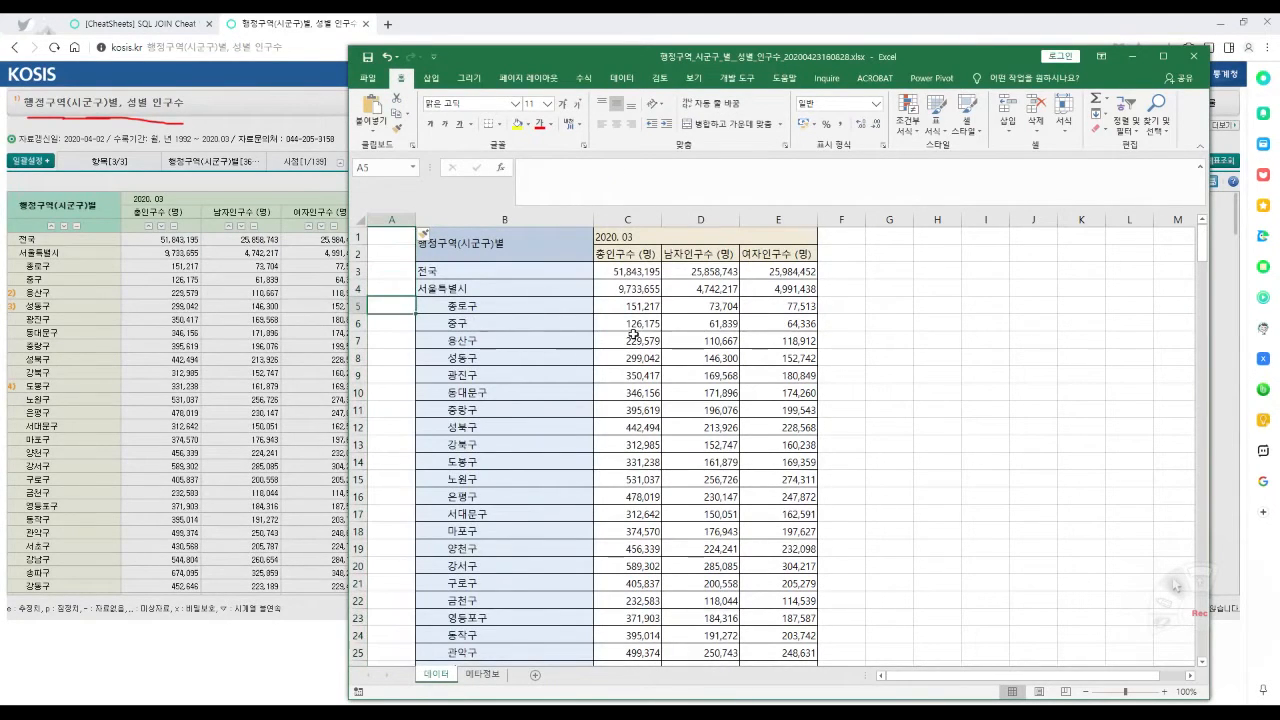
click(452, 278)
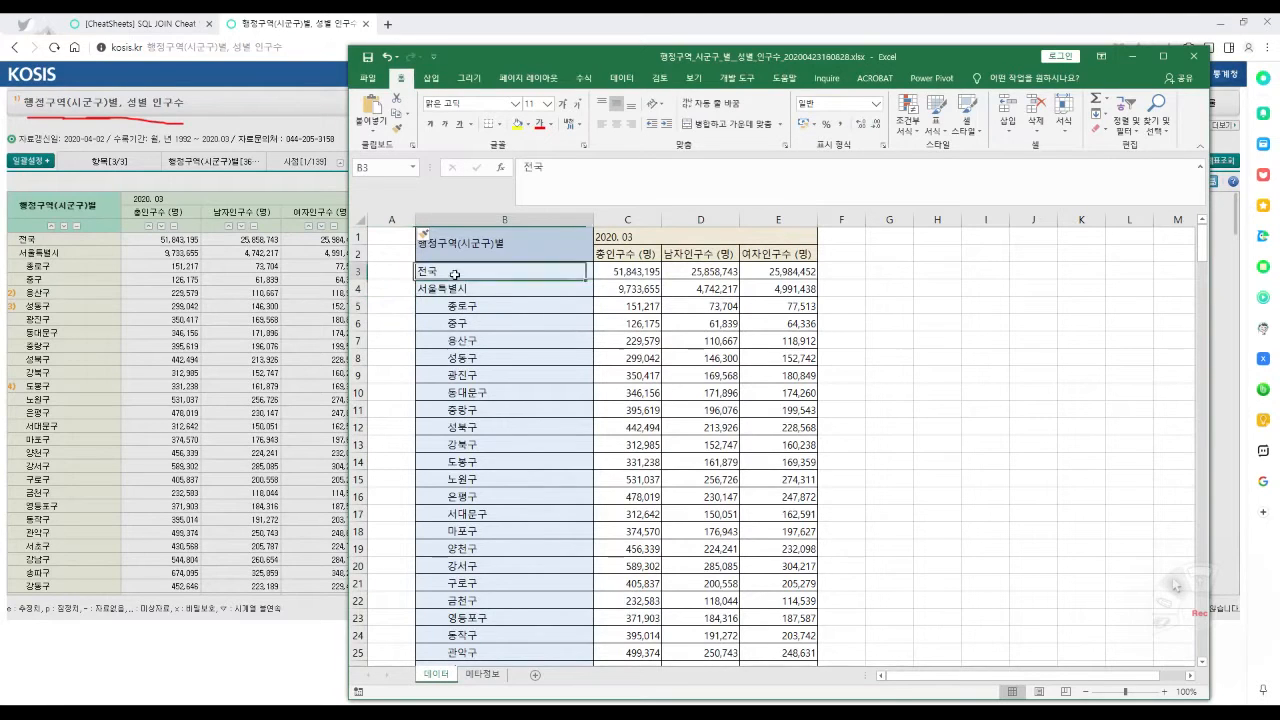
Delete header row 1 containing the 2020. 03 period label.
click(359, 231)
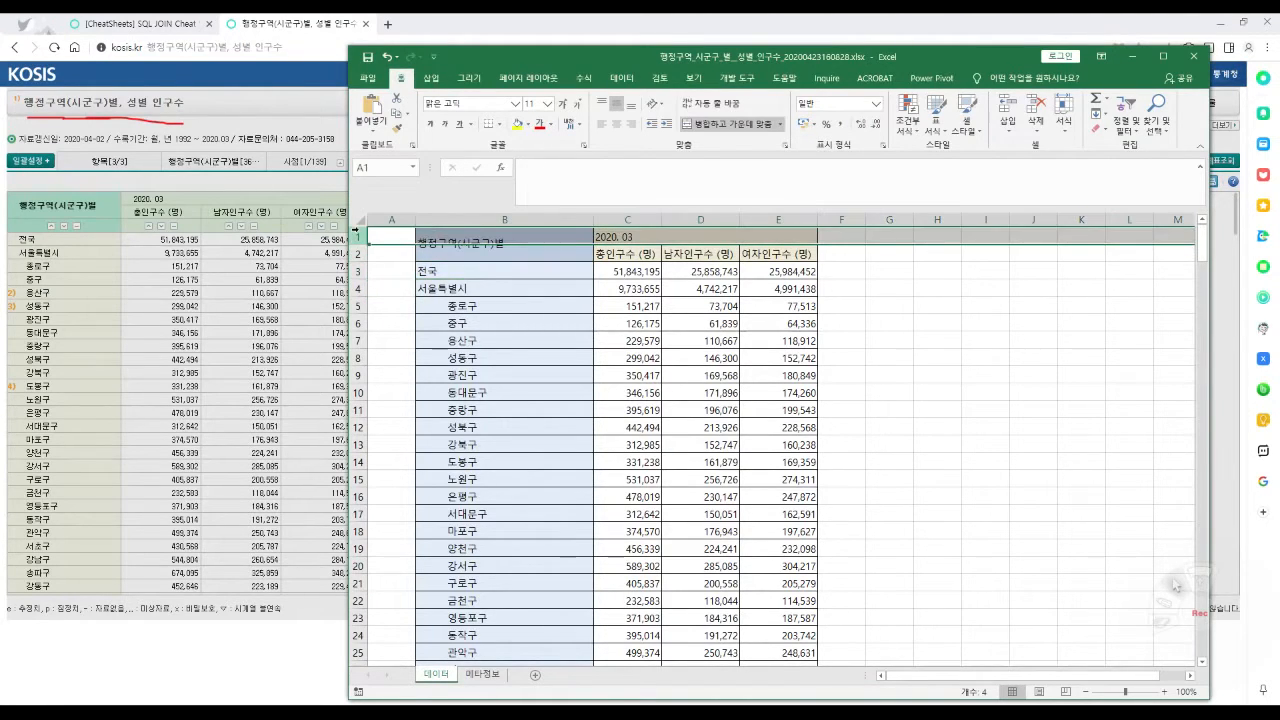
right_click(359, 231)
click(432, 339)
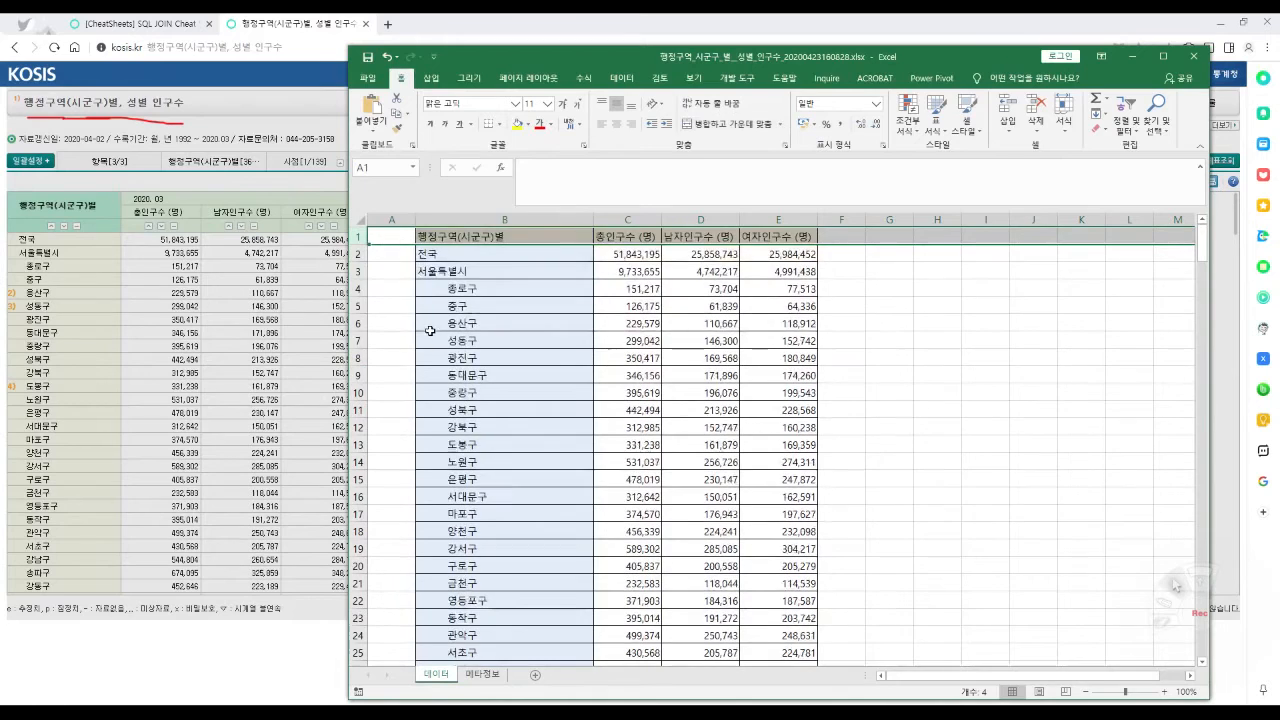
click(480, 289)
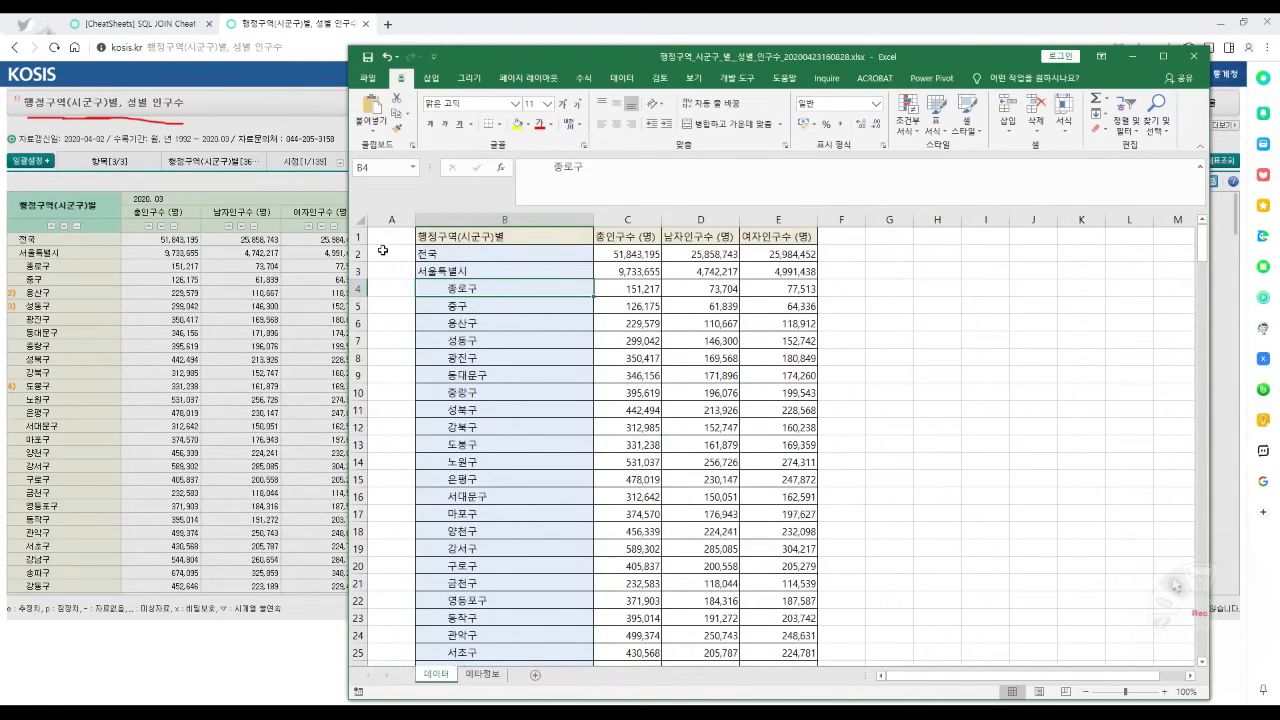
Enter the header 시/도 in cell A1 of the empty column beside the region names.
click(381, 238)
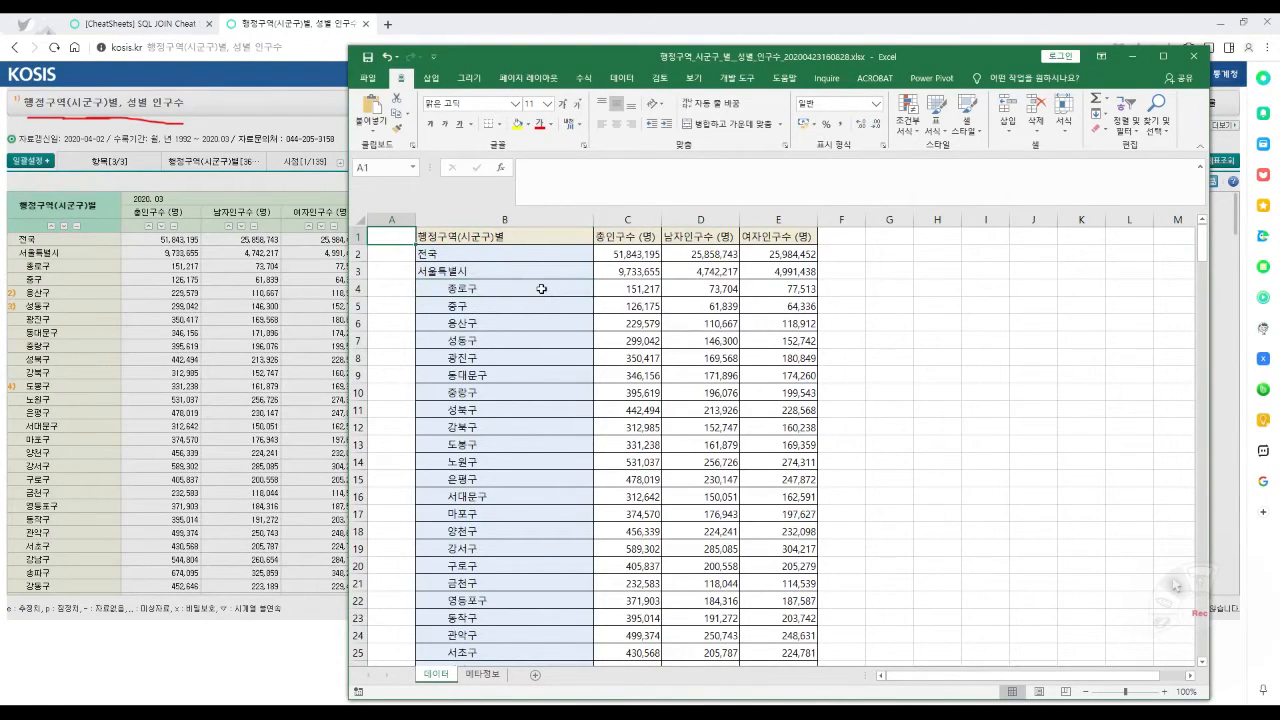
scroll(527, 281, up, 3)
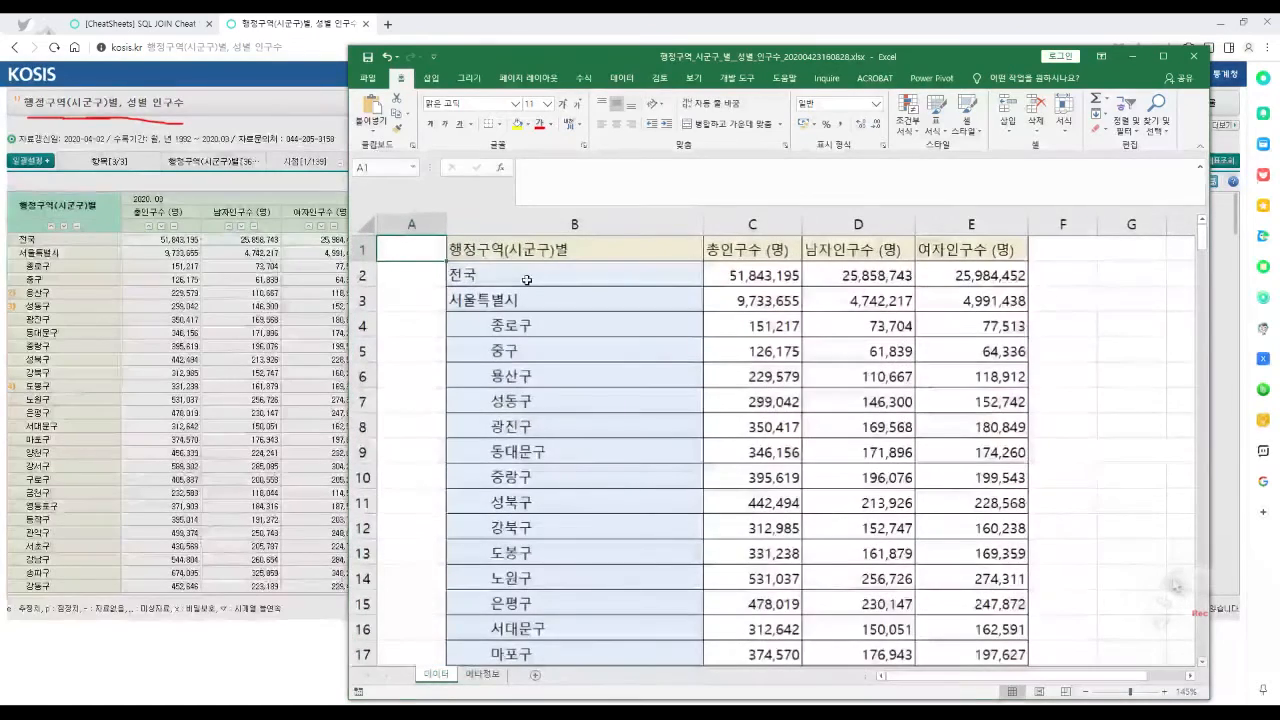
scroll(527, 281, up, 2)
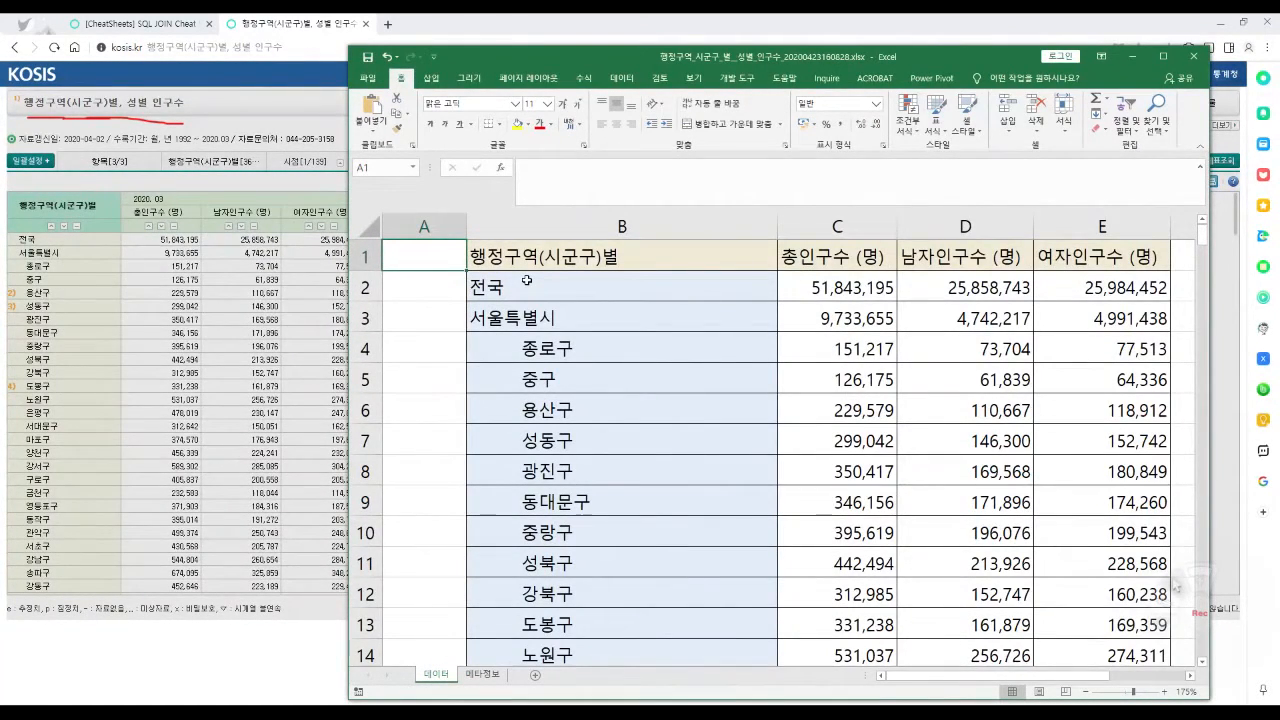
text(x)
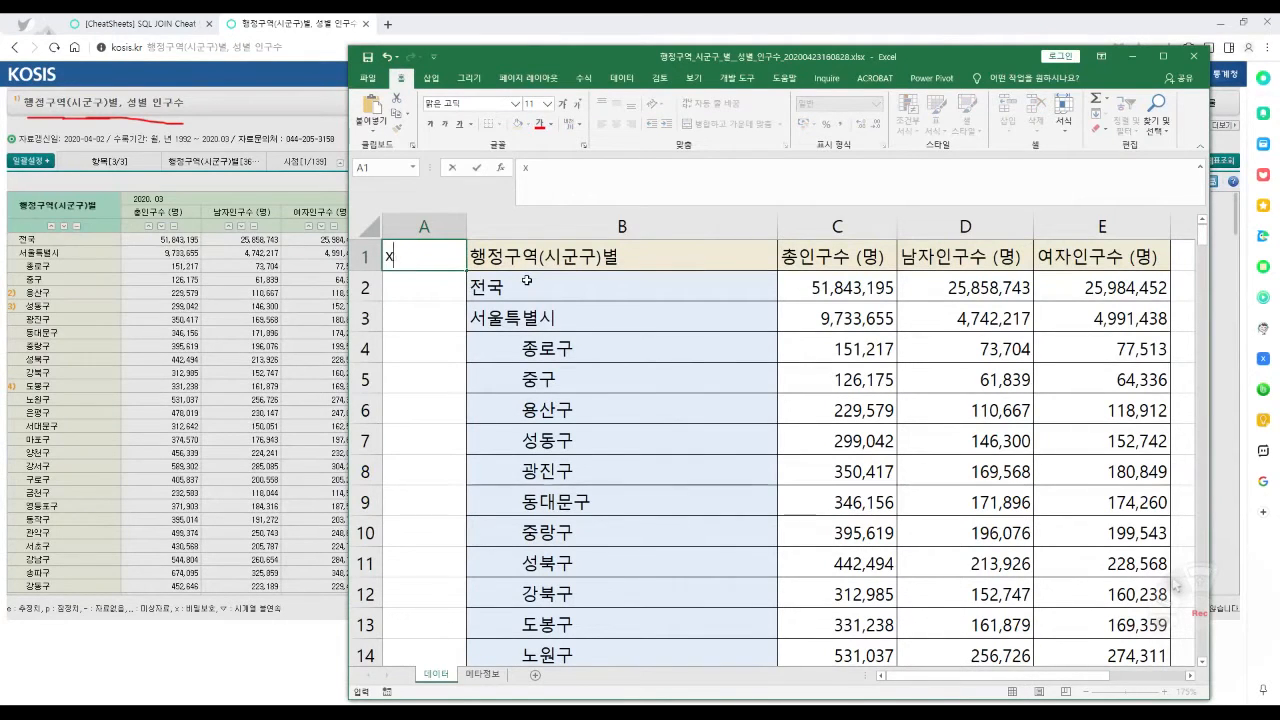
text(tleh)
text(시)
text(/)
text(도)
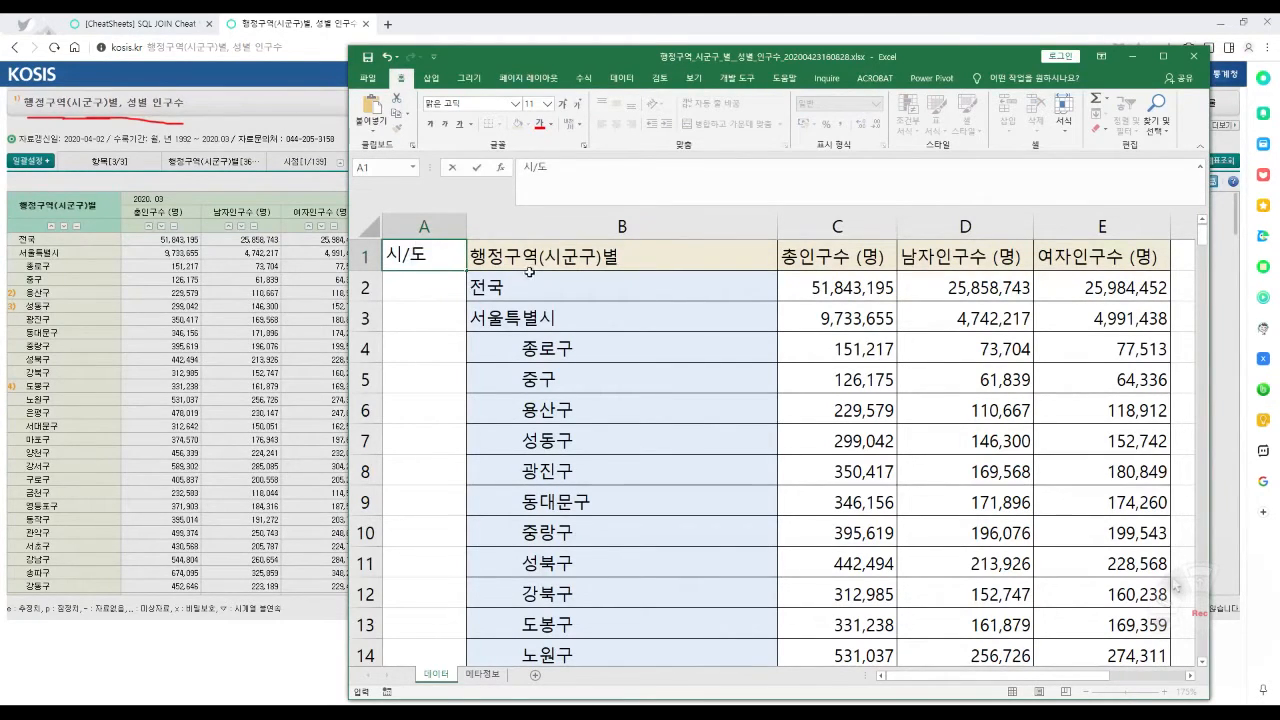
click(527, 266)
double_click(548, 258)
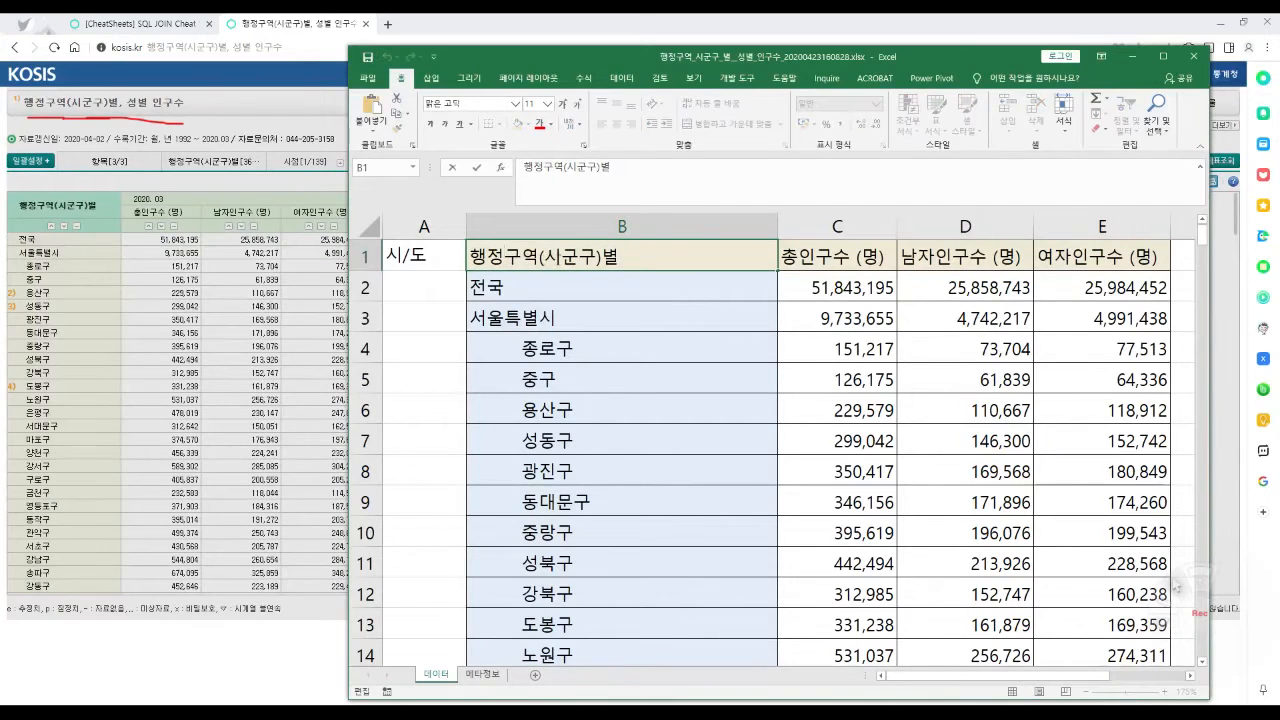
Enter 서울시 in A4 beside 종로구 and fill it down to A12.
click(420, 315)
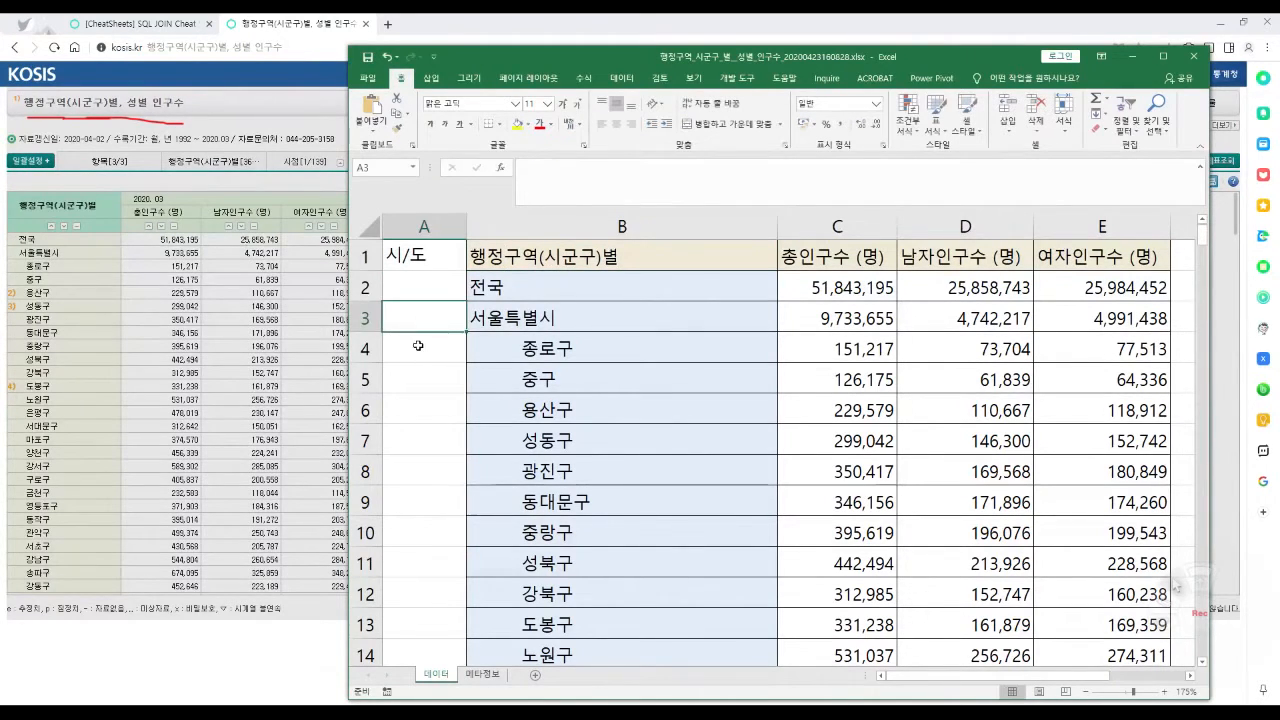
click(418, 346)
text(서)
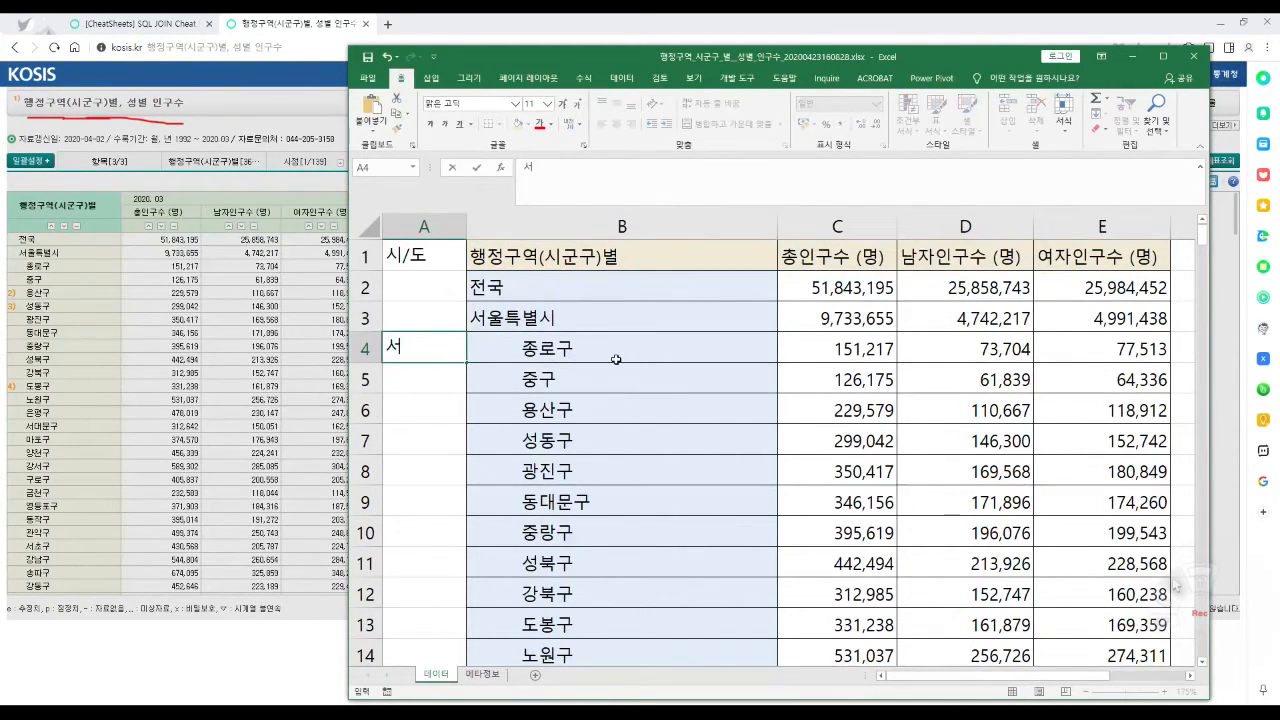
text(울시)
drag(366, 348, 466, 602)
click(423, 346)
Delete the 전국 and 서울특별시 total rows, then compare the 시/도 column with the district column.
drag(366, 287, 366, 316)
right_click(368, 308)
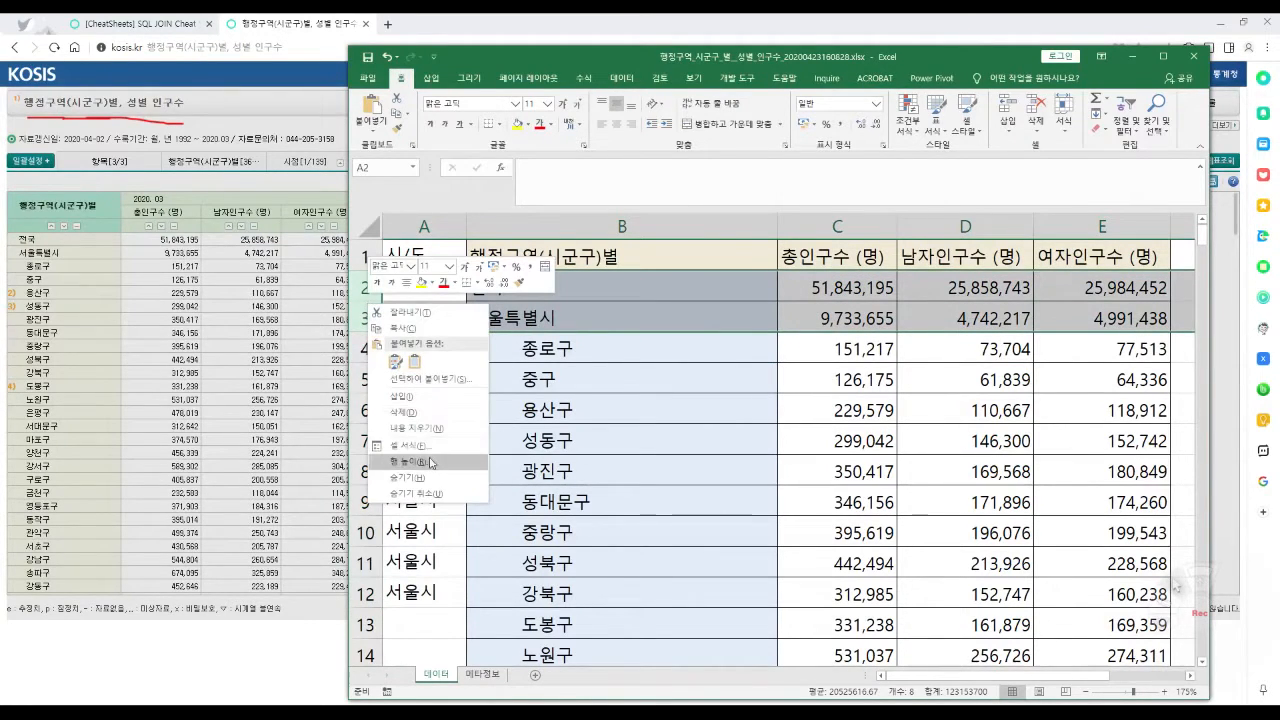
key(Escape)
key(ctrl+minus)
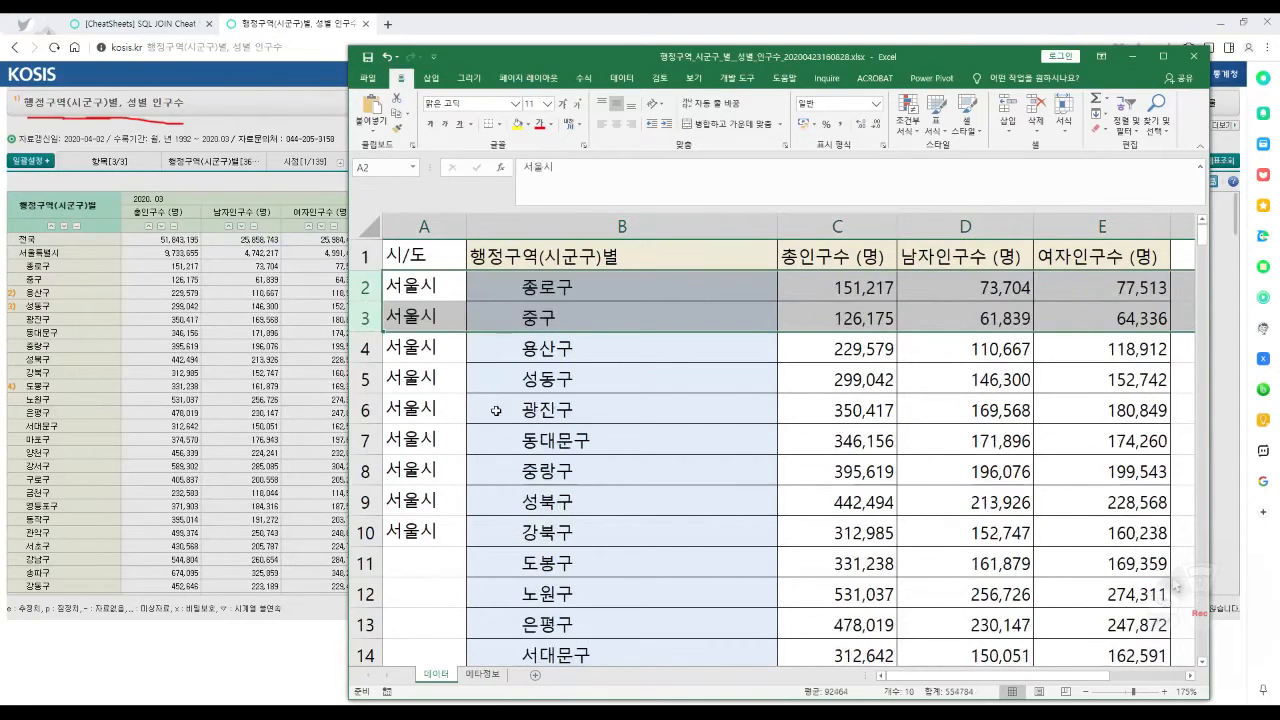
drag(420, 256, 422, 500)
drag(532, 258, 537, 533)
key(ctrl+q)
click(428, 256)
drag(507, 257, 500, 532)
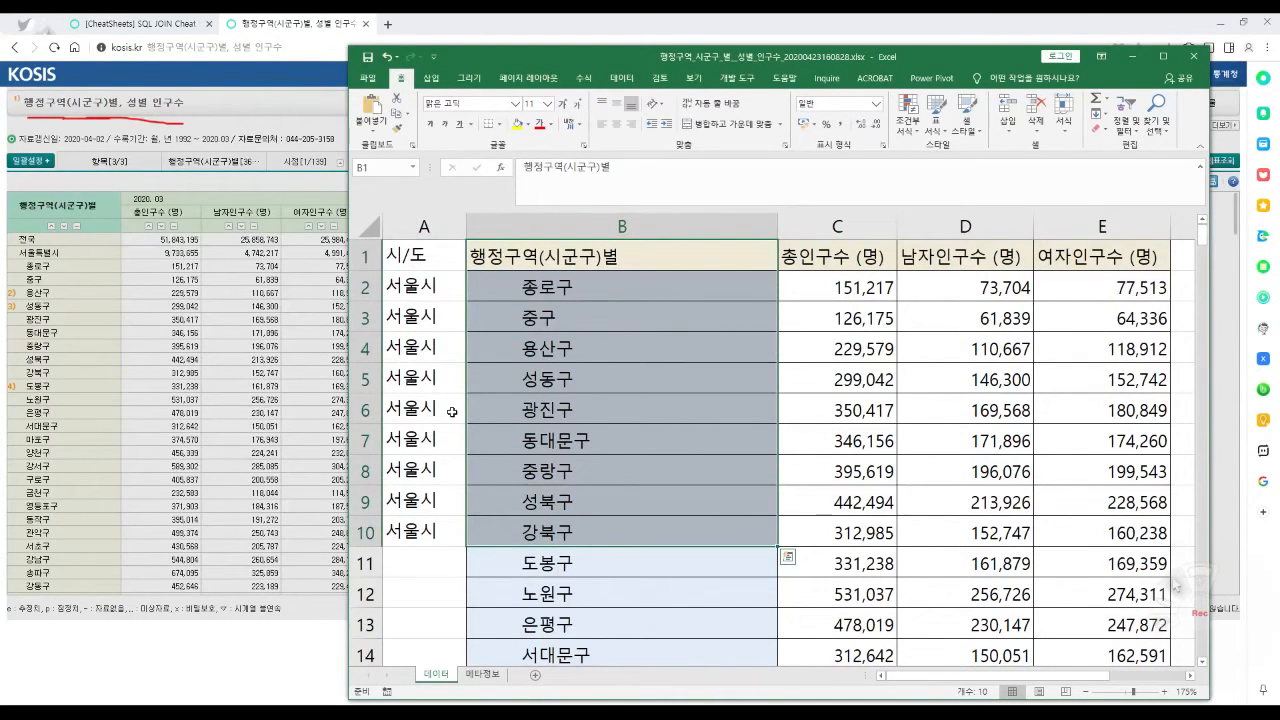
Undo the total-row deletion, the 시/도 column entries and the deletion of the 2020. 03 header row.
key(ctrl+z)
key(ctrl+z)
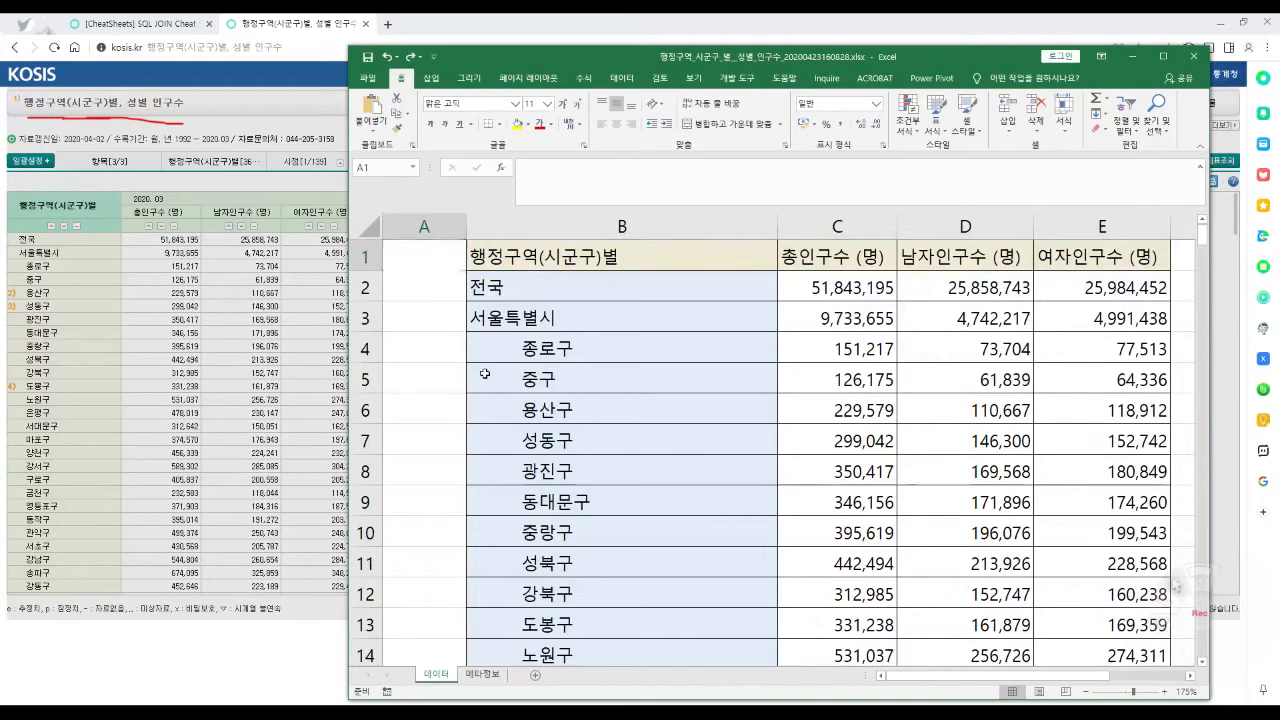
scroll(484, 373, down, 2)
scroll(484, 374, down, 3)
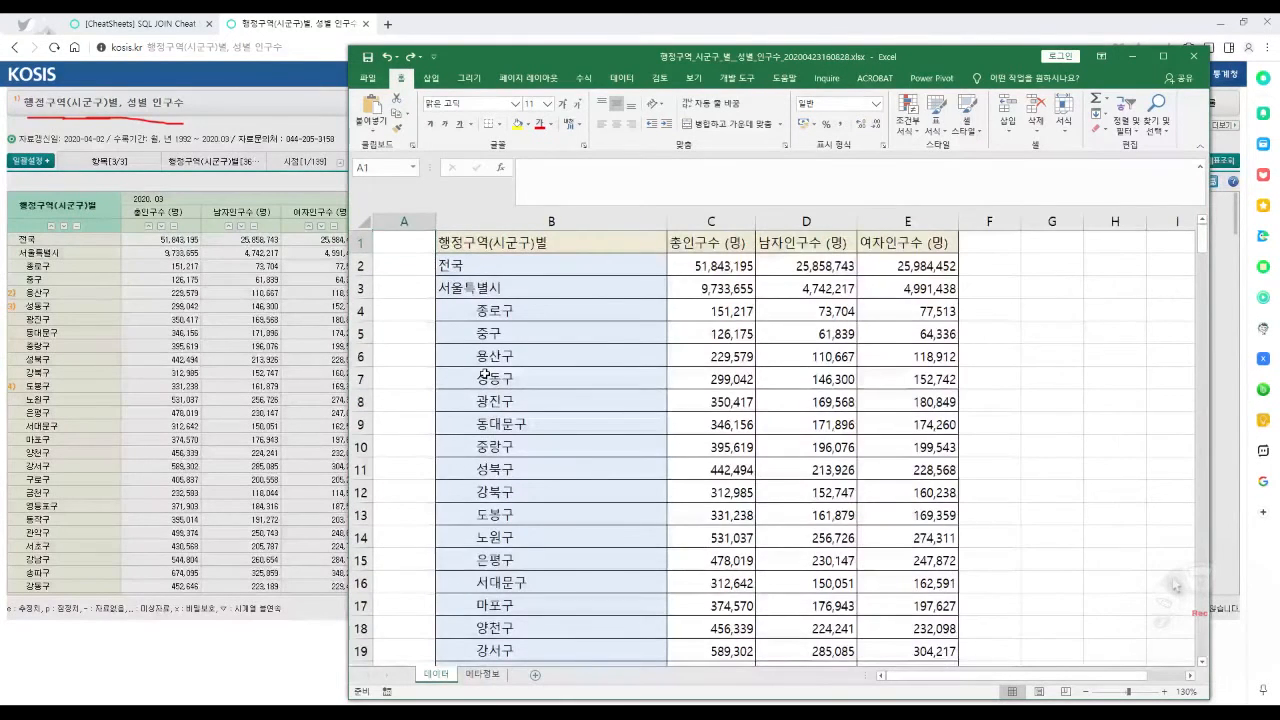
key(ctrl+m)
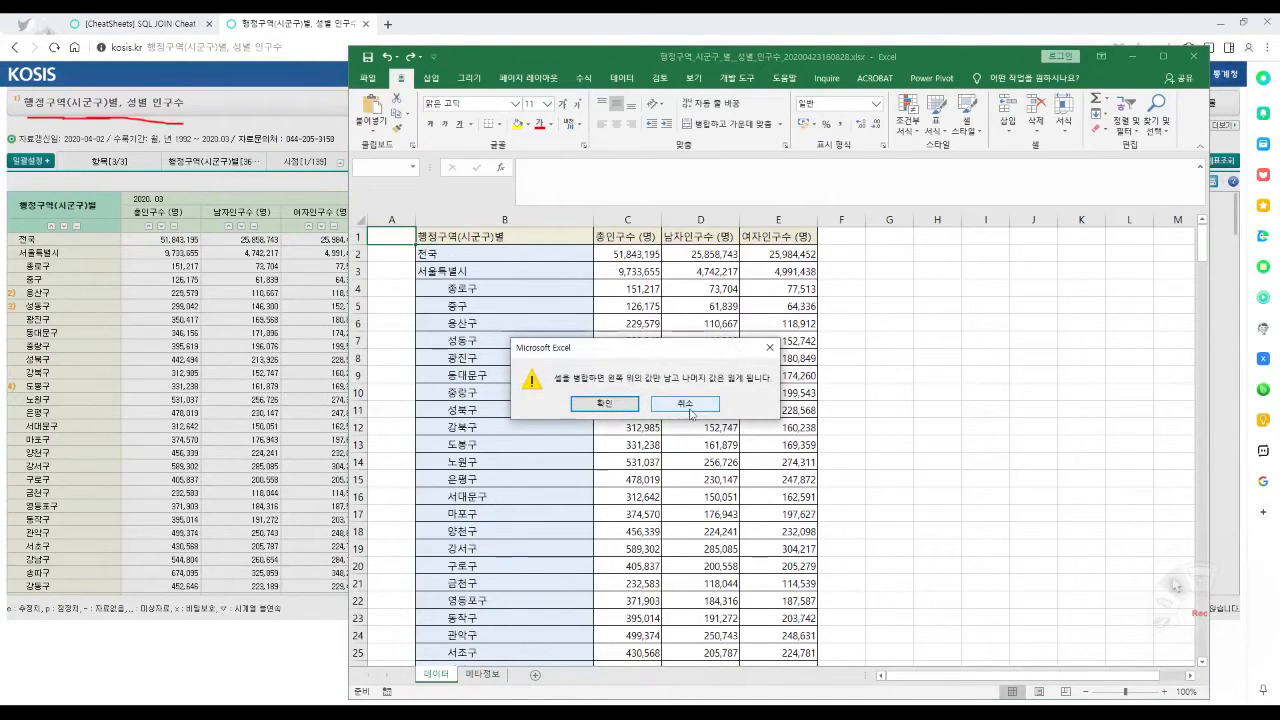
click(604, 403)
click(585, 395)
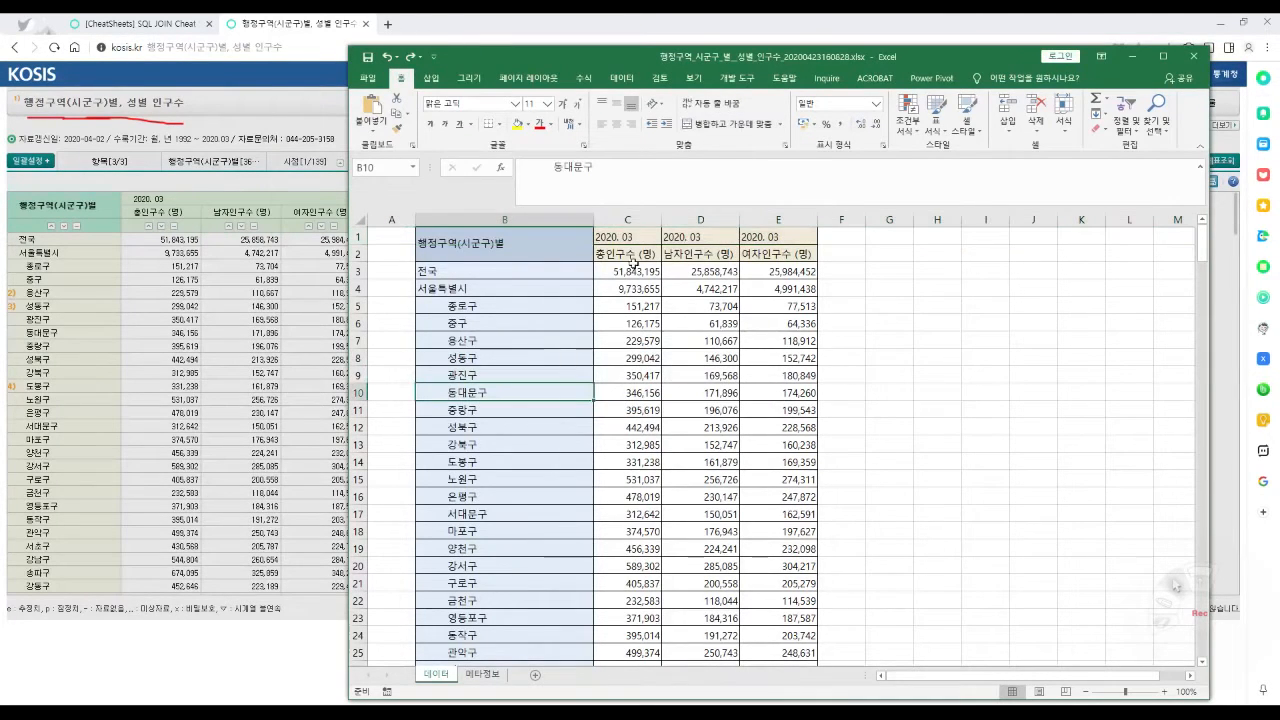
Insert an empty column between the 행정구역(시군구)별 and 총인구수 columns.
click(623, 213)
right_click(623, 216)
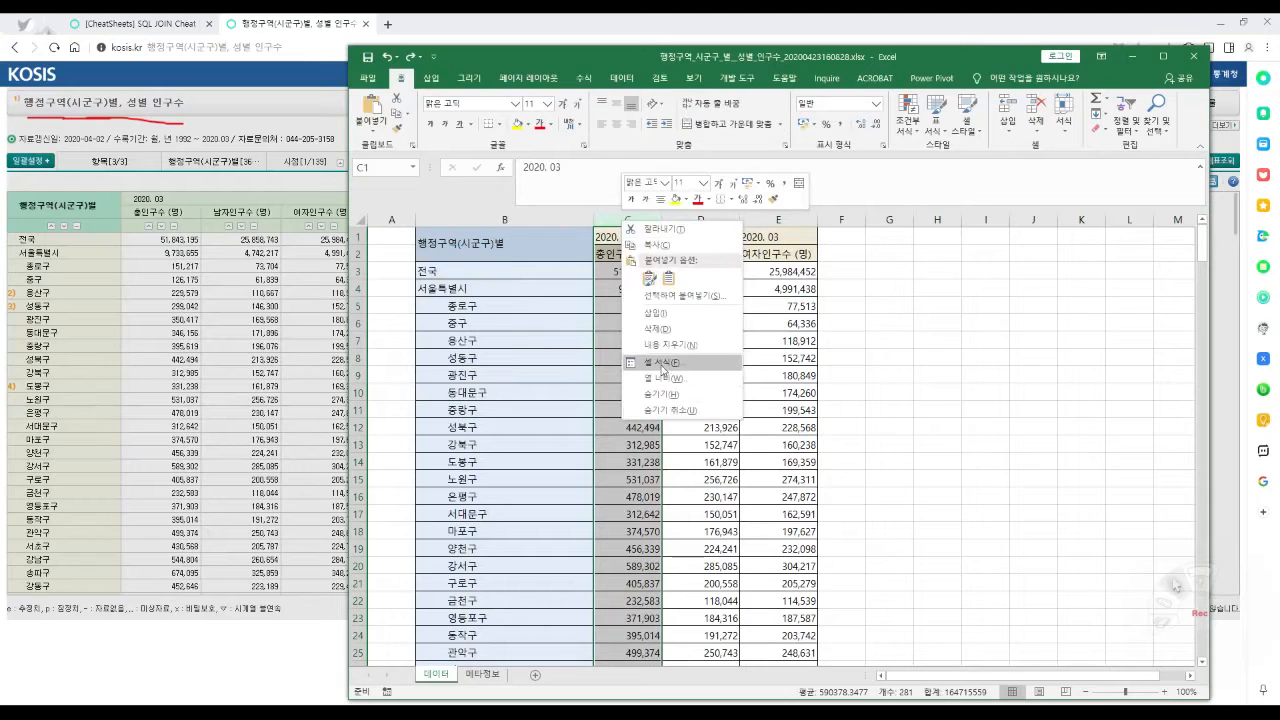
click(655, 313)
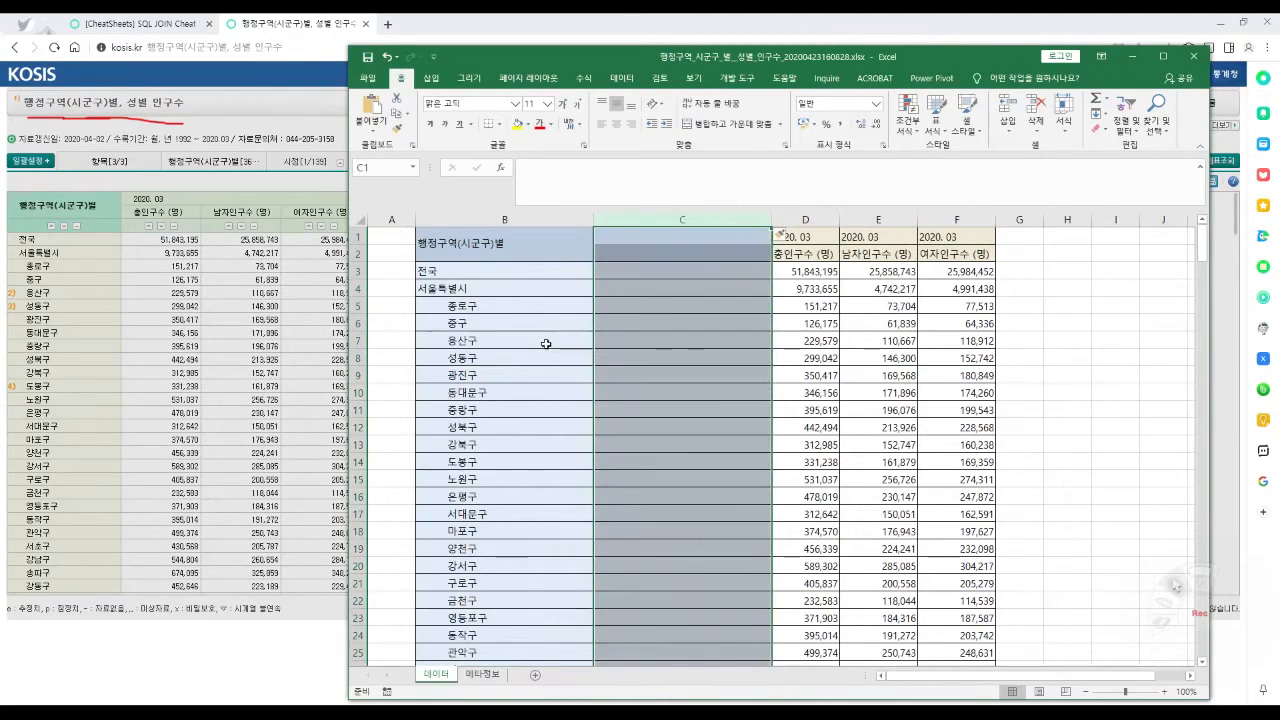
click(546, 345)
click(621, 307)
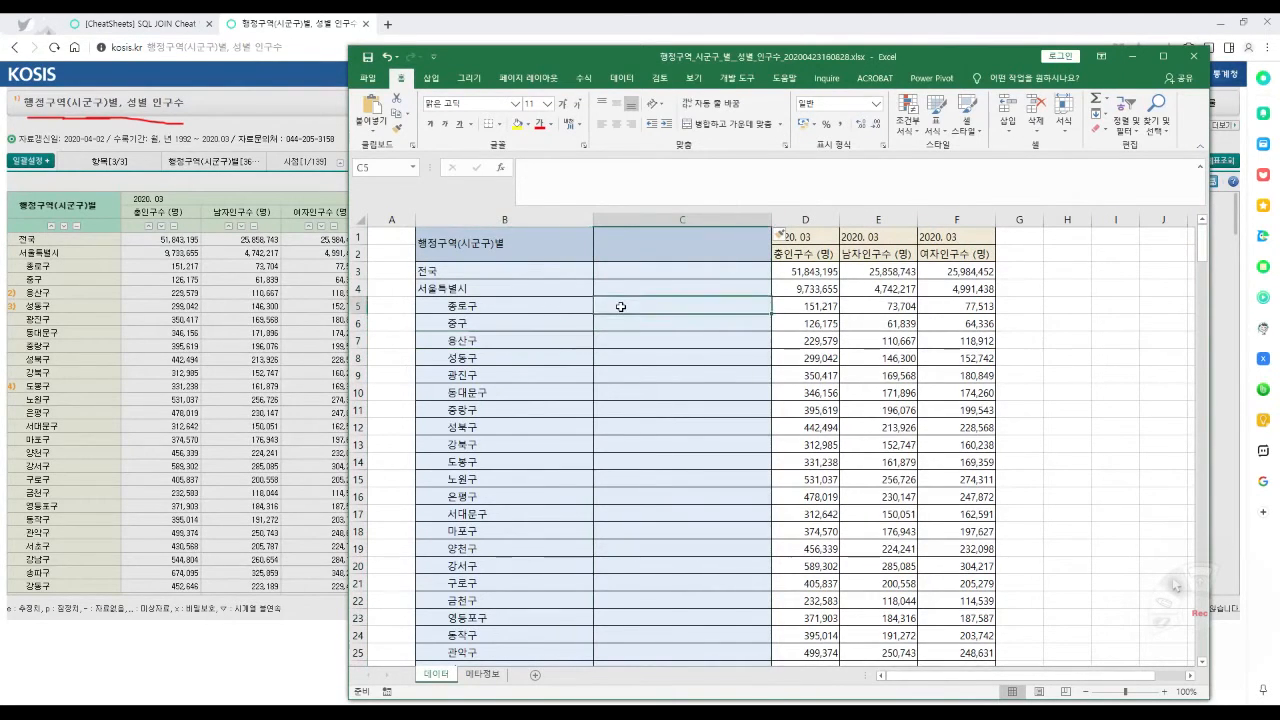
Enter the formula =B4 in C4 to reference the 서울특별시 cell and fill it down to C12.
click(549, 305)
click(560, 290)
key(F2)
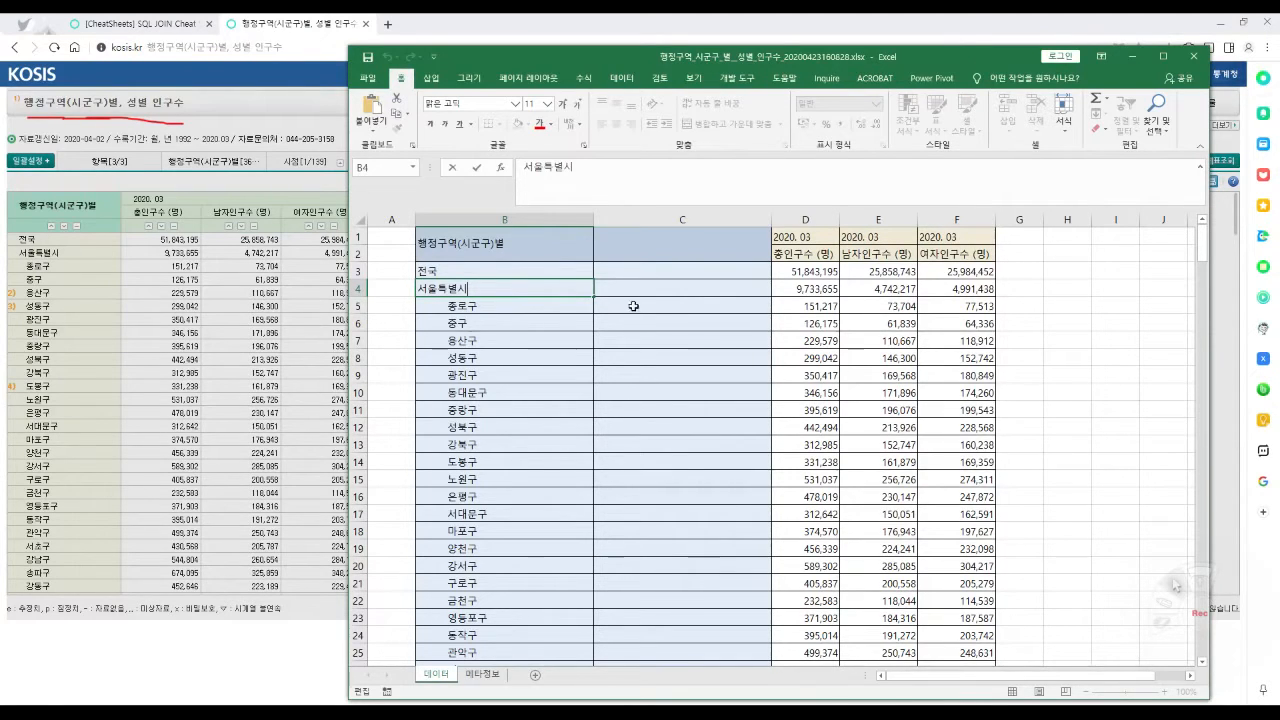
click(626, 290)
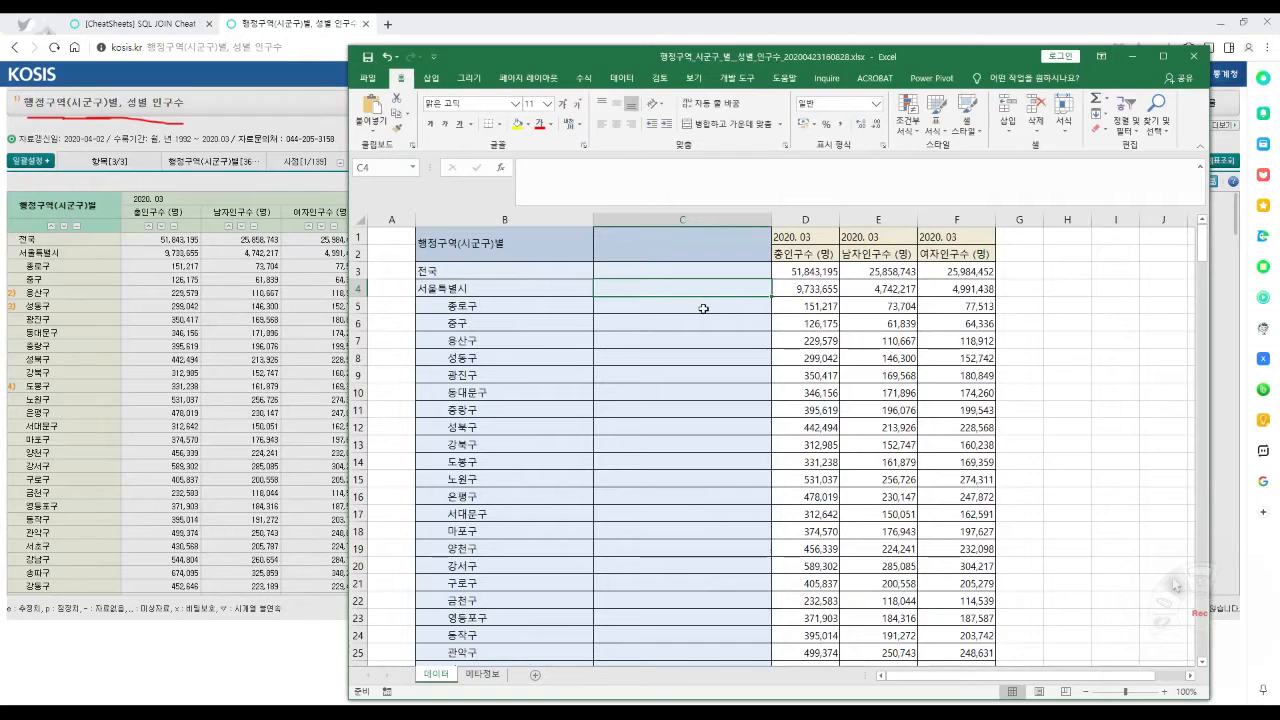
text(=)
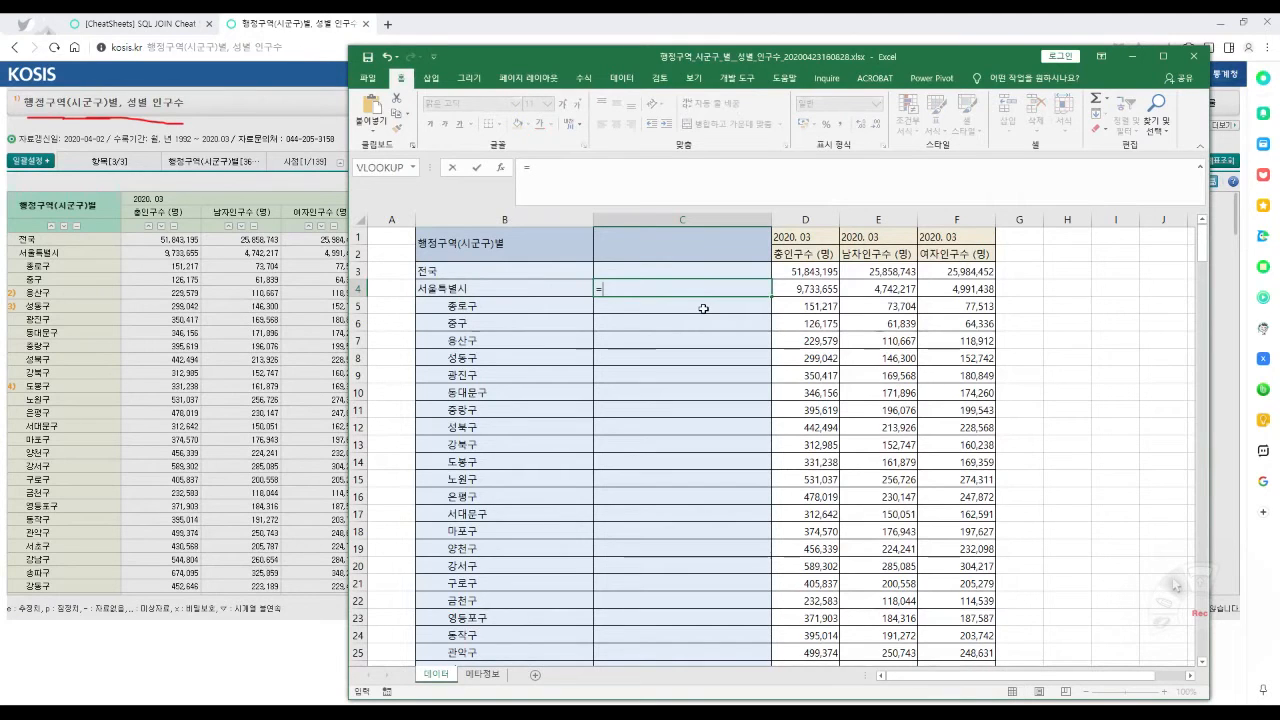
click(536, 290)
key(Return)
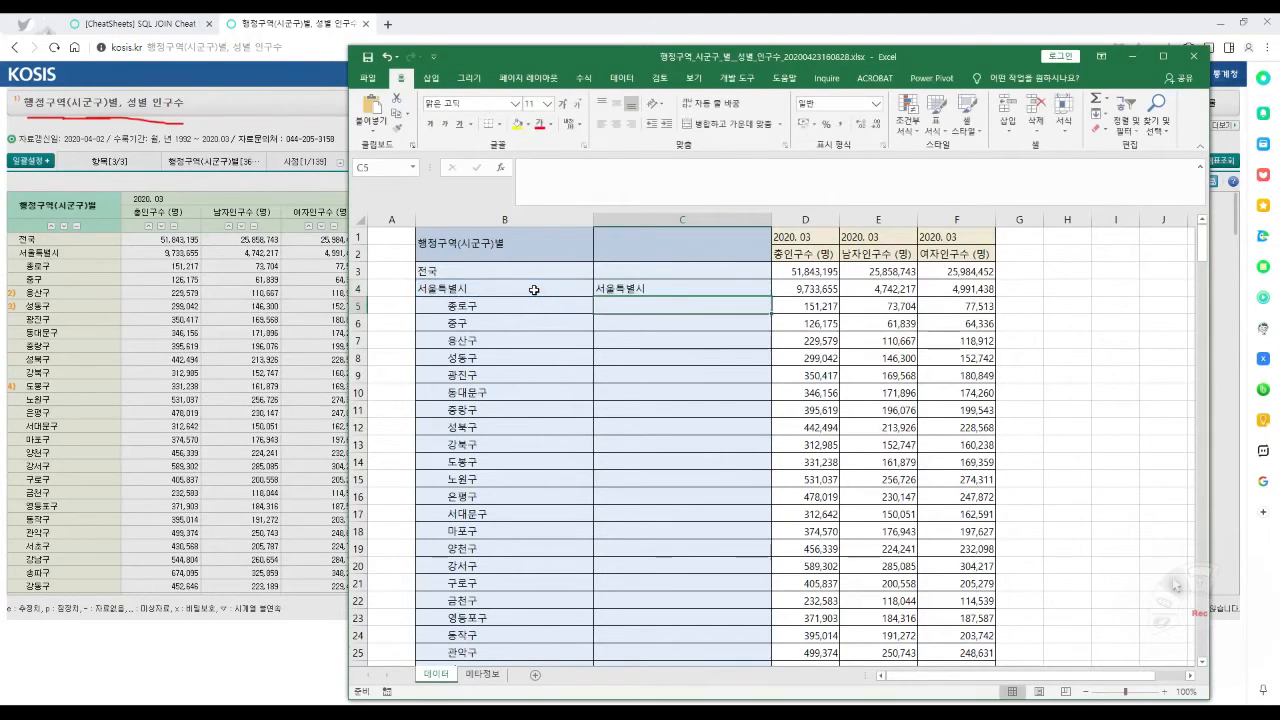
click(749, 290)
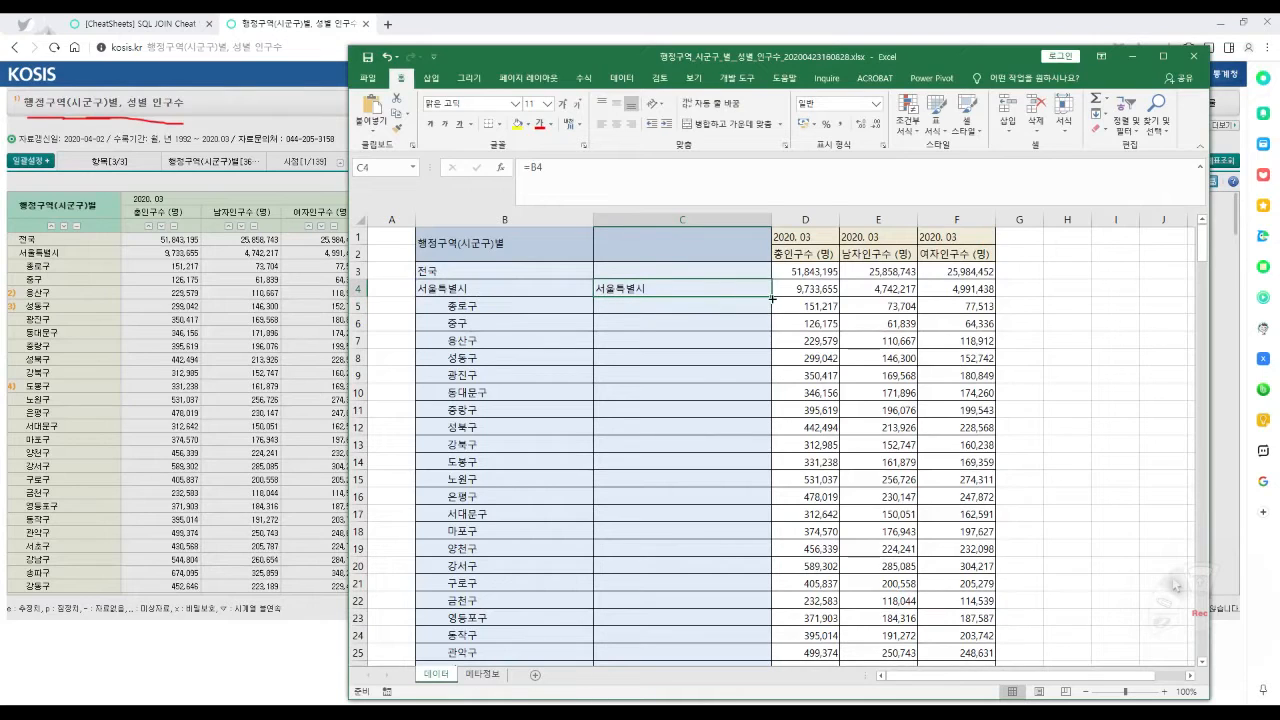
drag(772, 297, 759, 427)
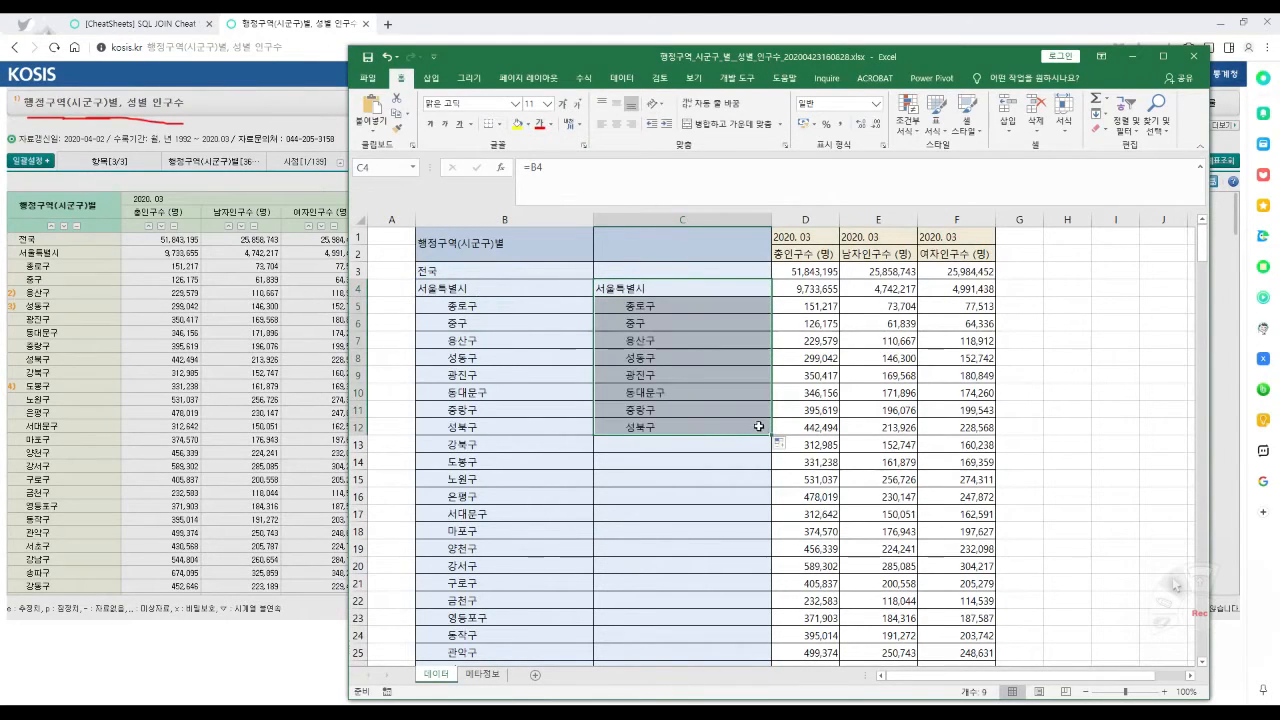
click(621, 306)
click(631, 290)
click(635, 305)
drag(642, 290, 642, 308)
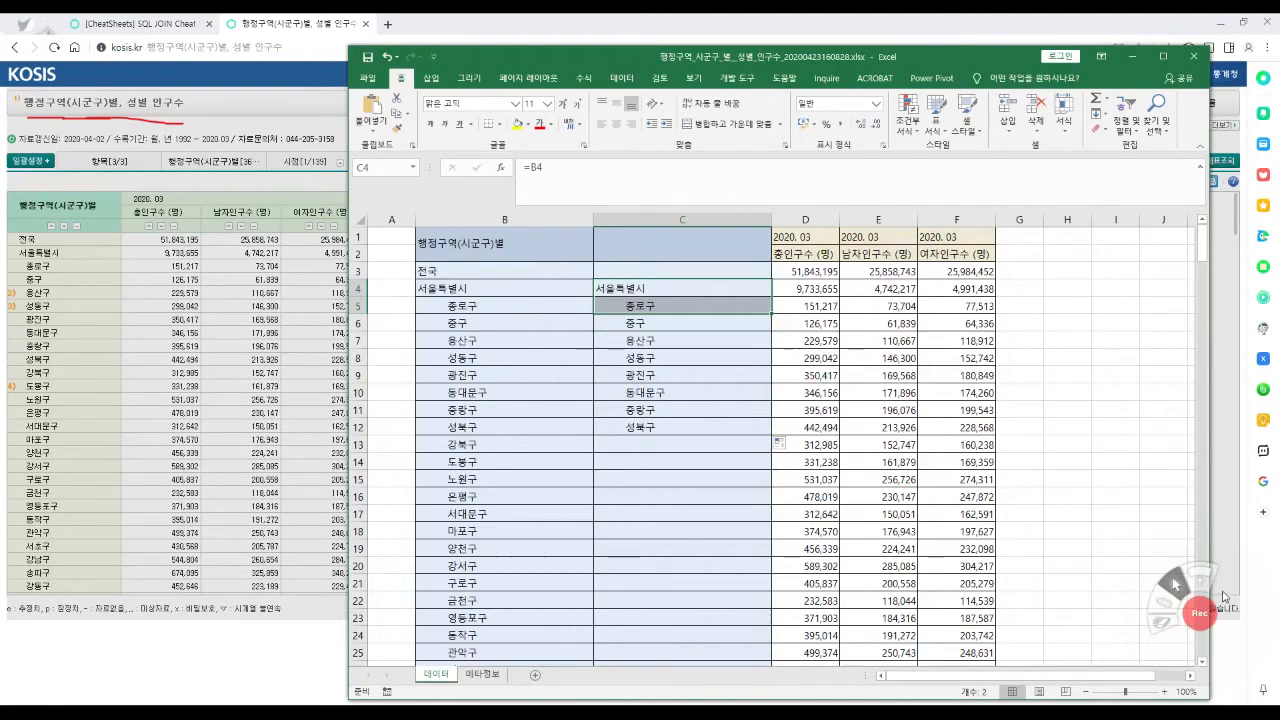
mouse_move(1164, 604)
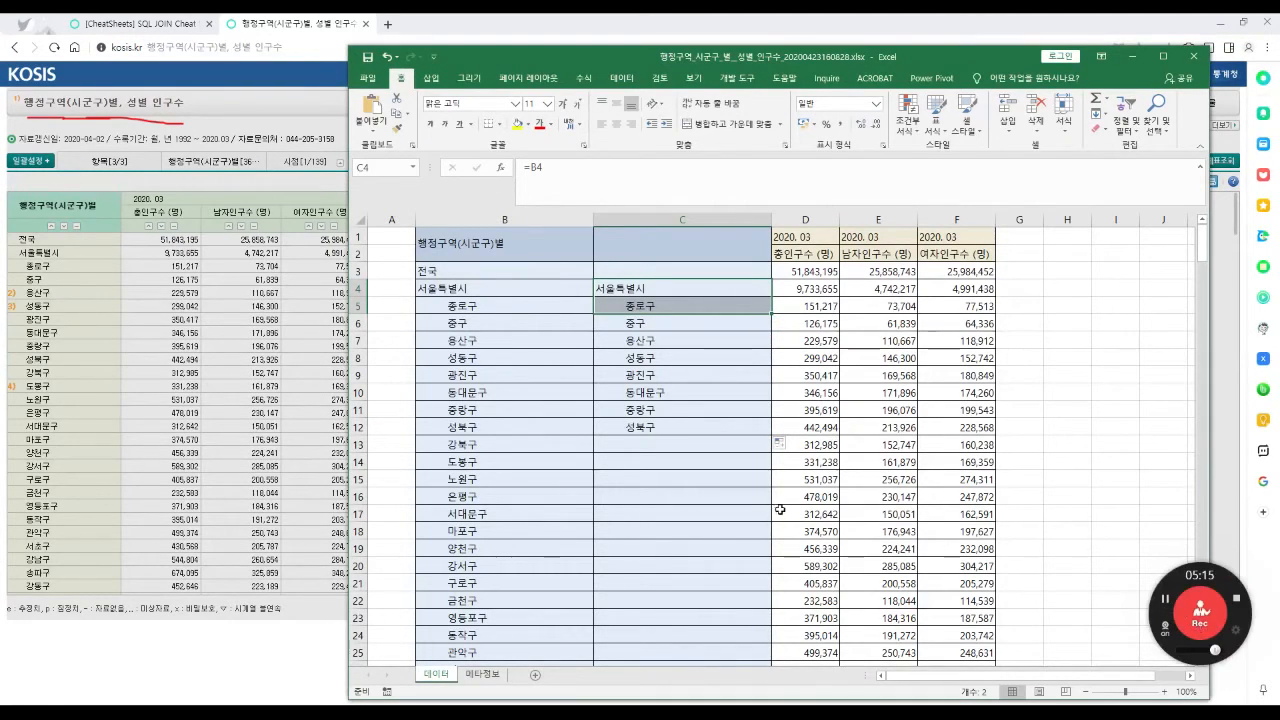
click(1166, 605)
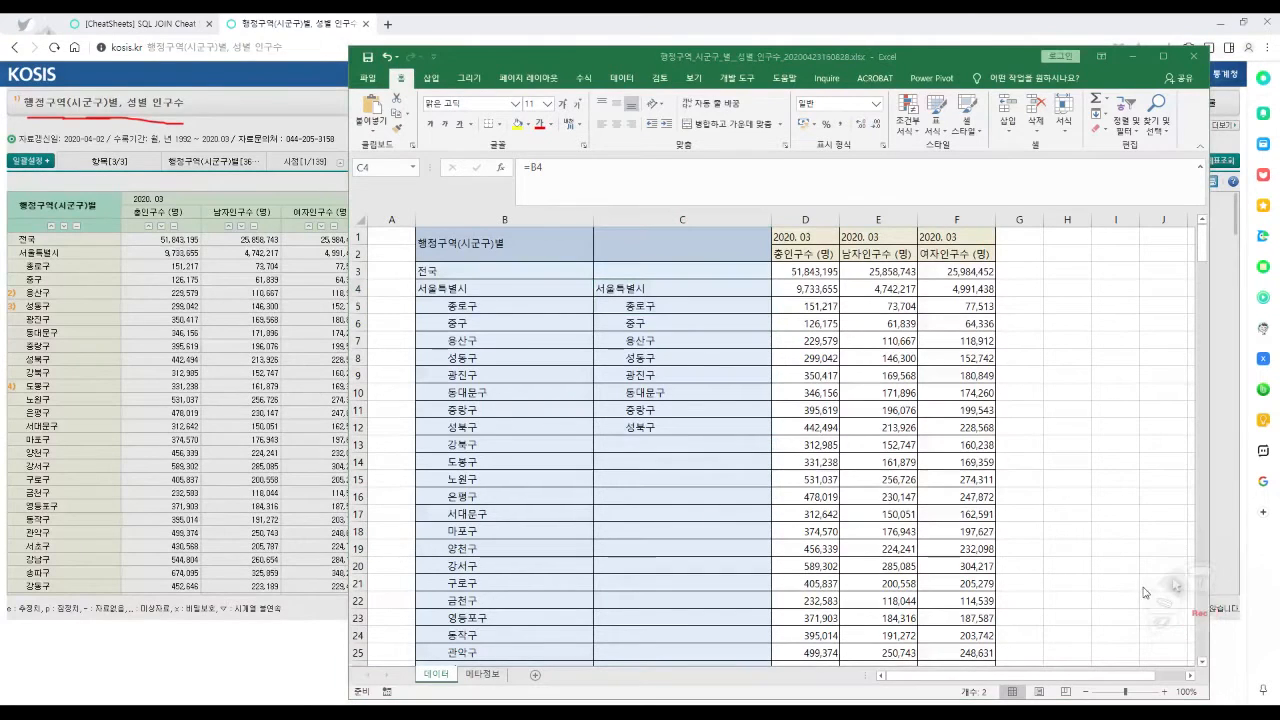
click(1200, 615)
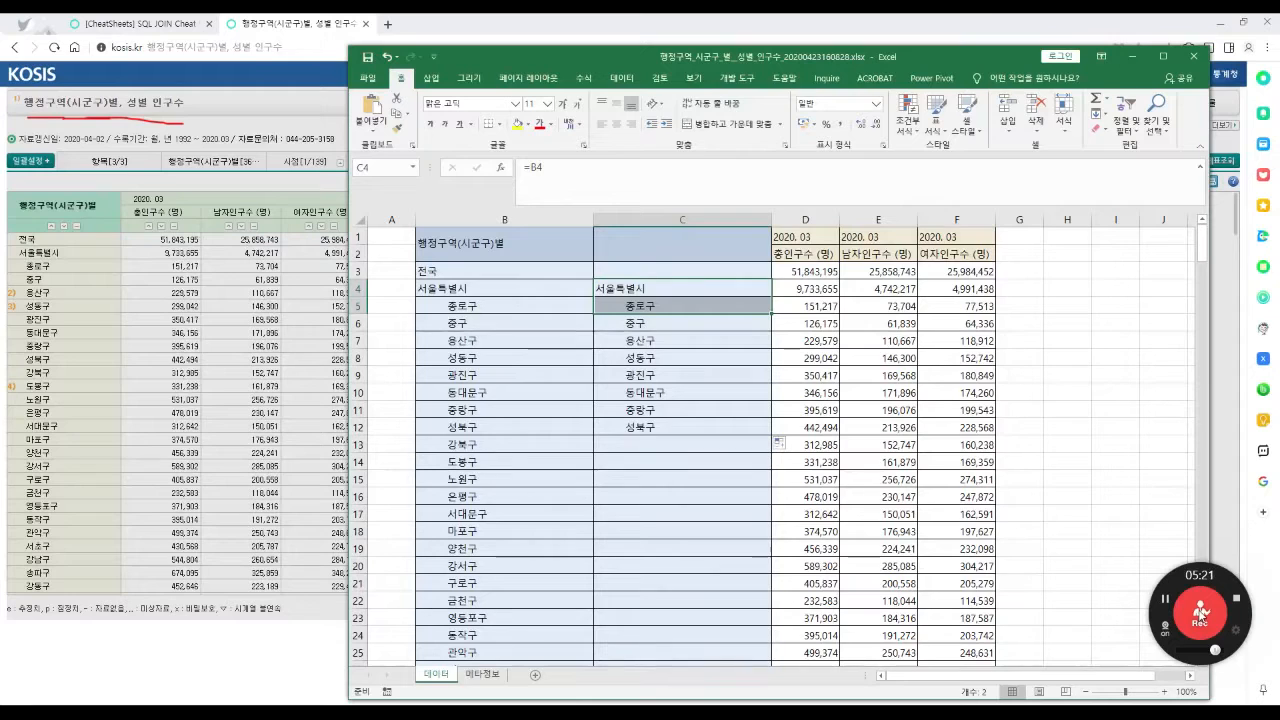
click(1201, 614)
click(1163, 604)
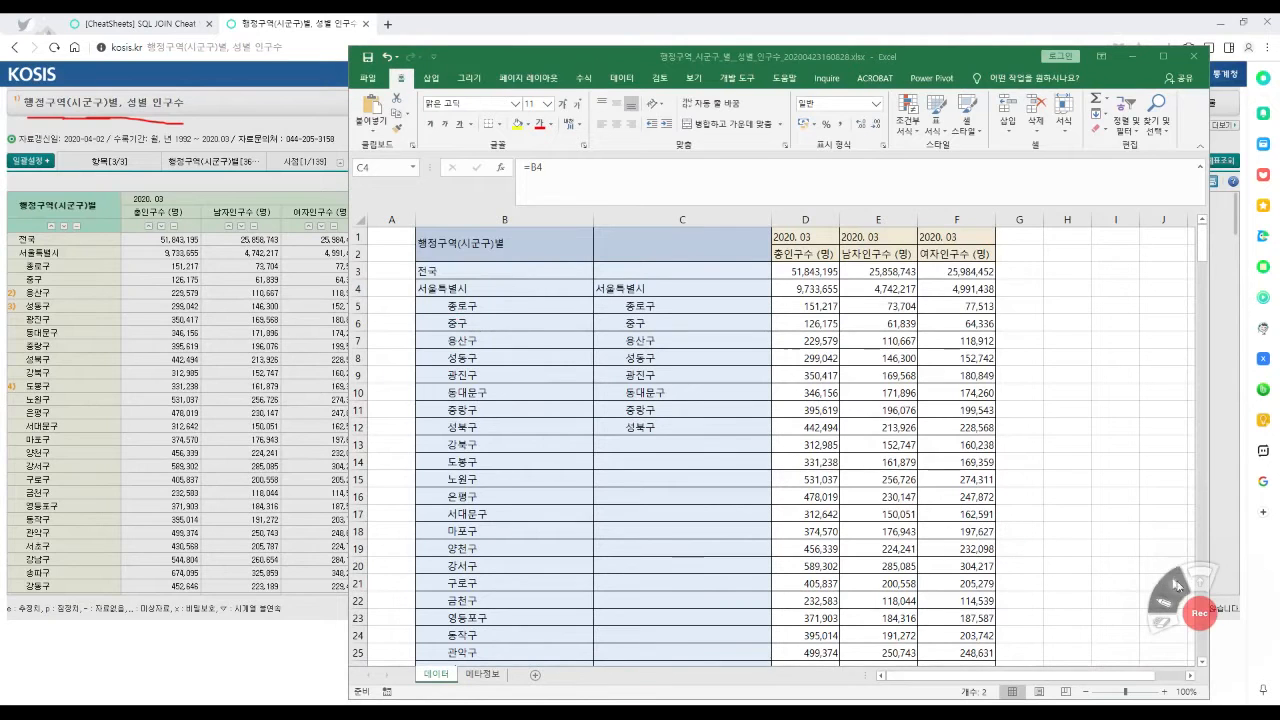
Examine the indentation in front of the district names below 서울특별시 in the 행정구역(시군구)별 column.
click(1176, 585)
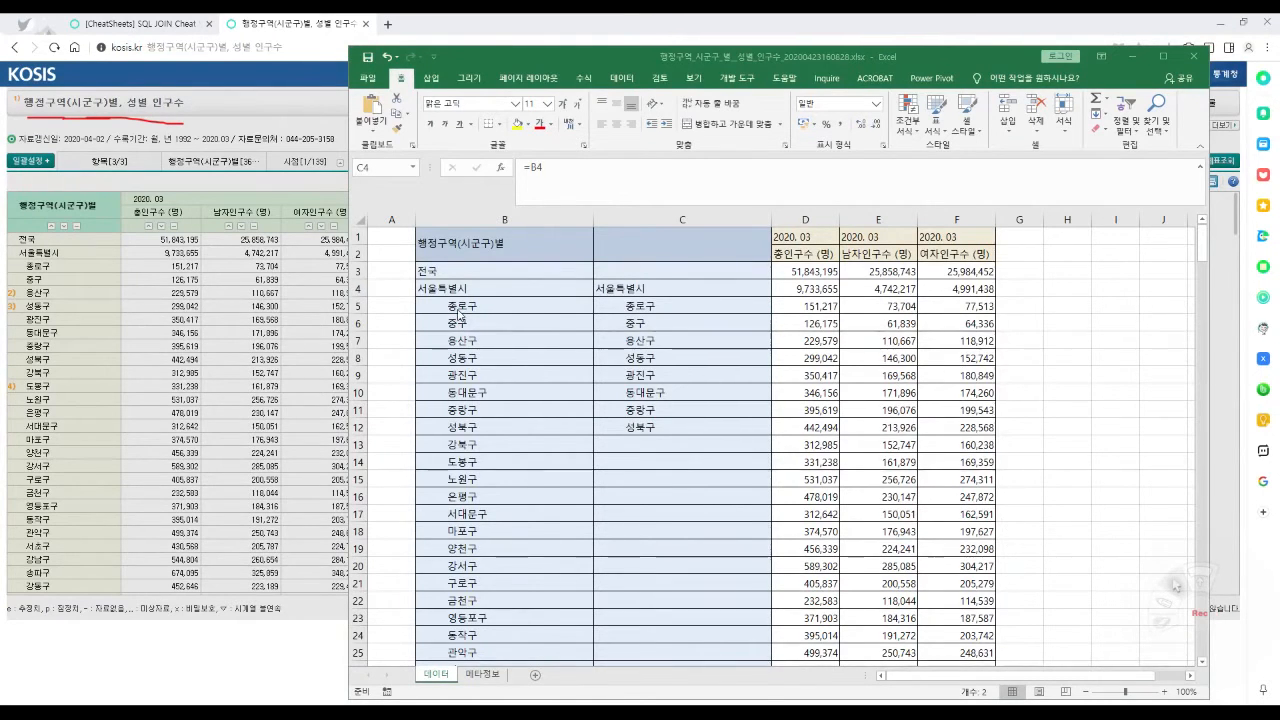
ctrl+scroll(454, 311, up, 4)
scroll(497, 332, up, 1)
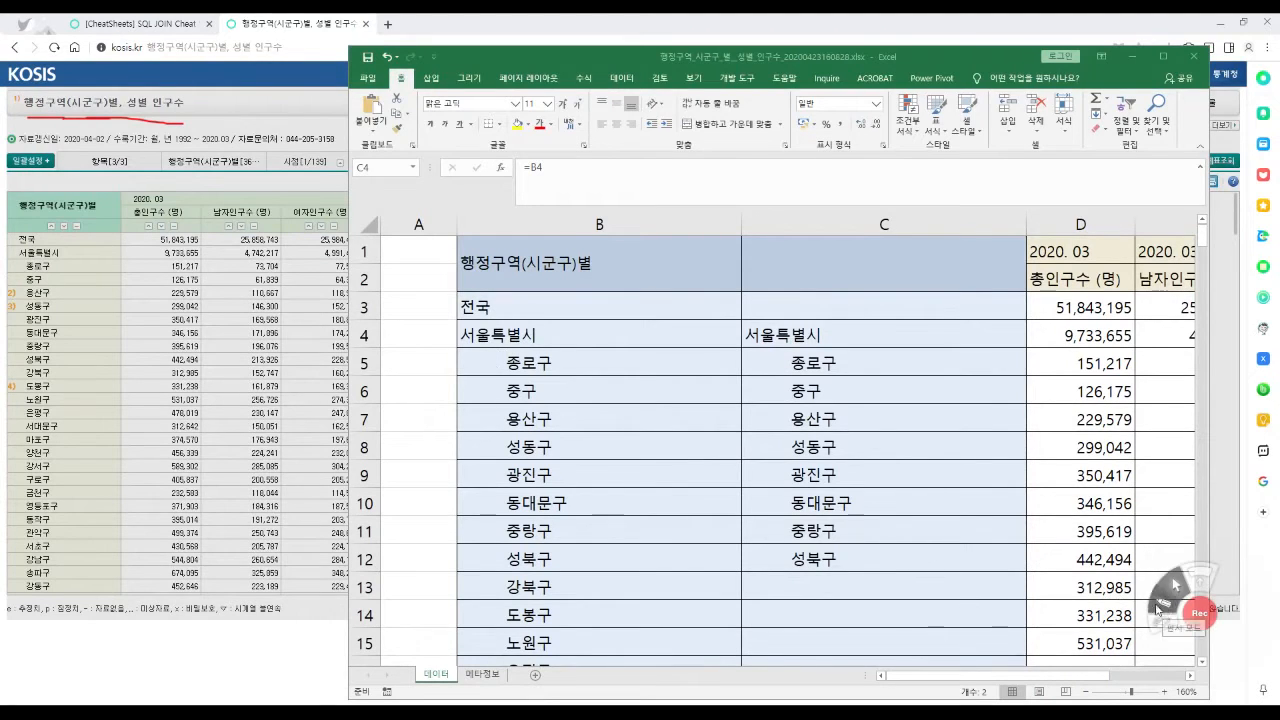
click(1163, 600)
drag(456, 362, 505, 366)
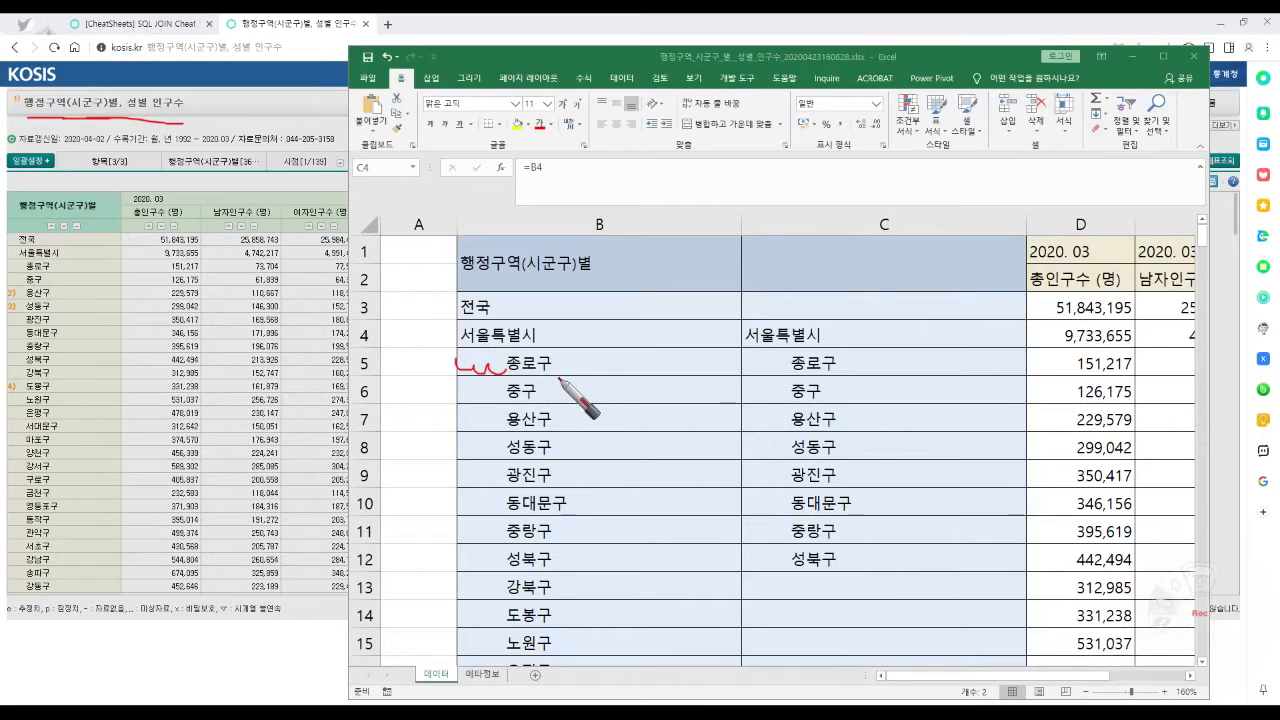
mouse_move(1166, 611)
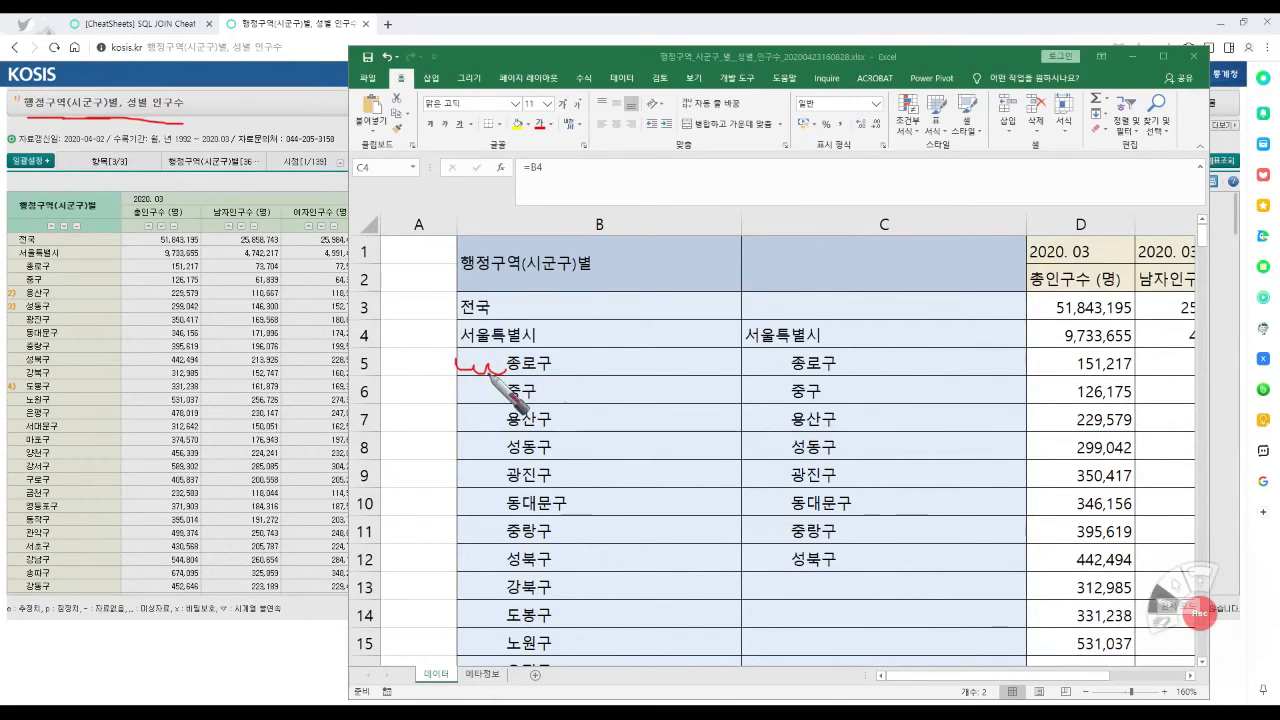
drag(502, 258, 503, 545)
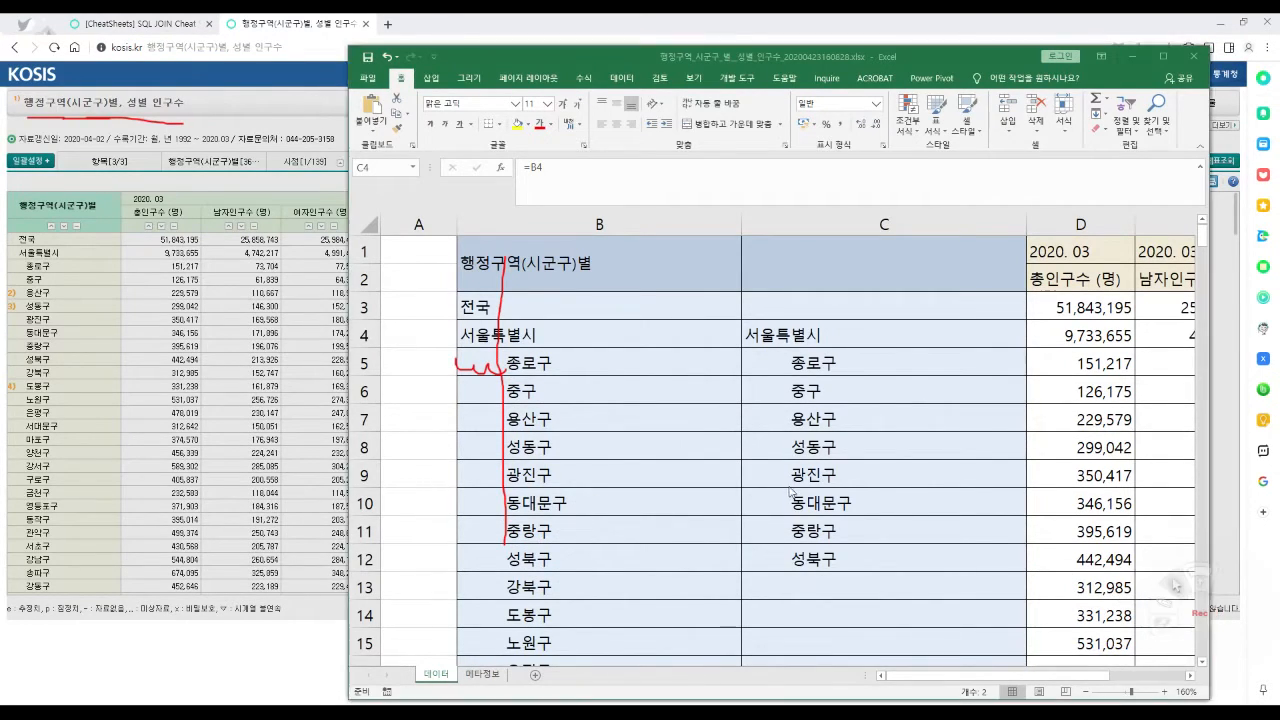
click(626, 457)
click(524, 417)
ctrl+scroll(524, 417, down, 4)
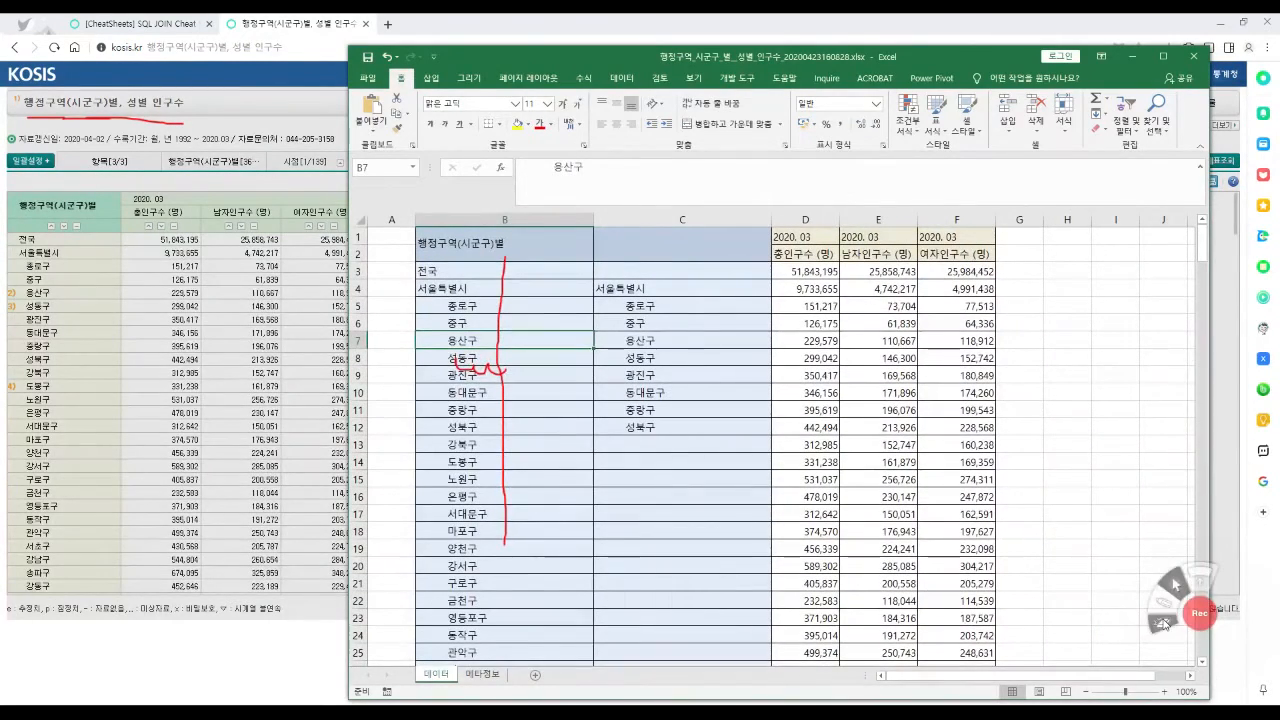
click(1175, 586)
ctrl+scroll(592, 431, down, 2)
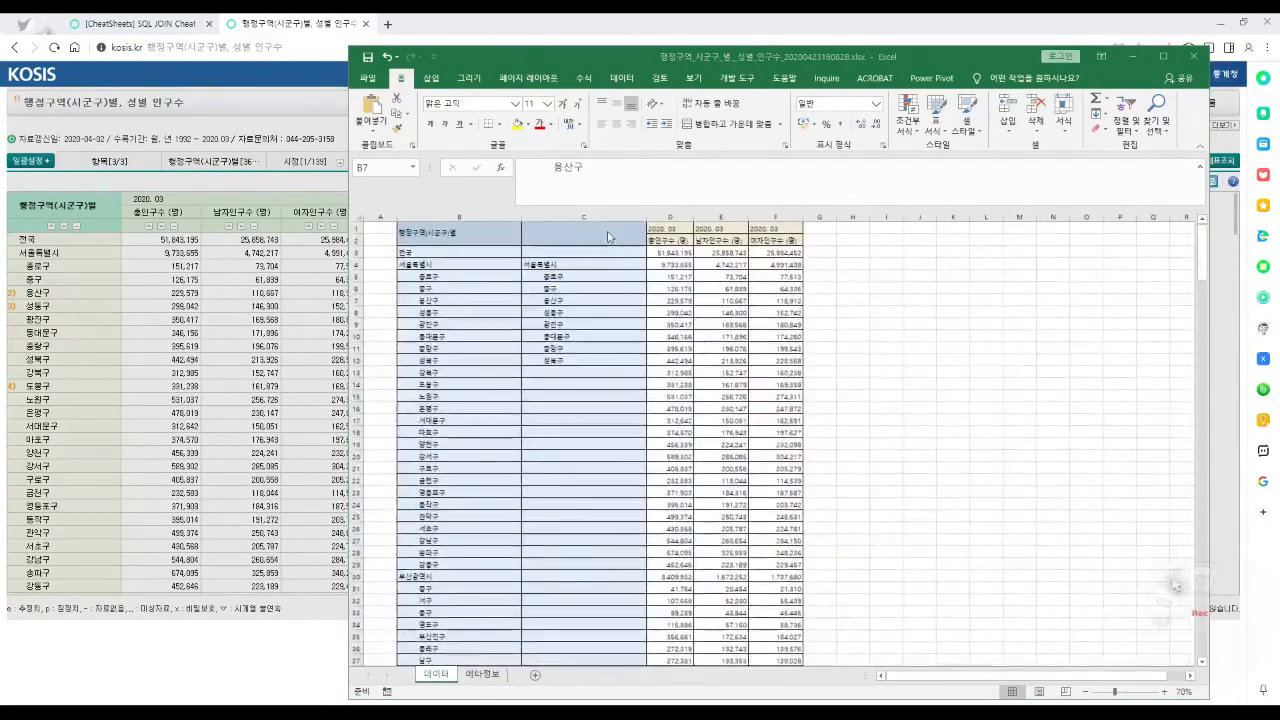
Delete column C, which holds the =B4 reference formulas.
click(588, 217)
right_click(588, 217)
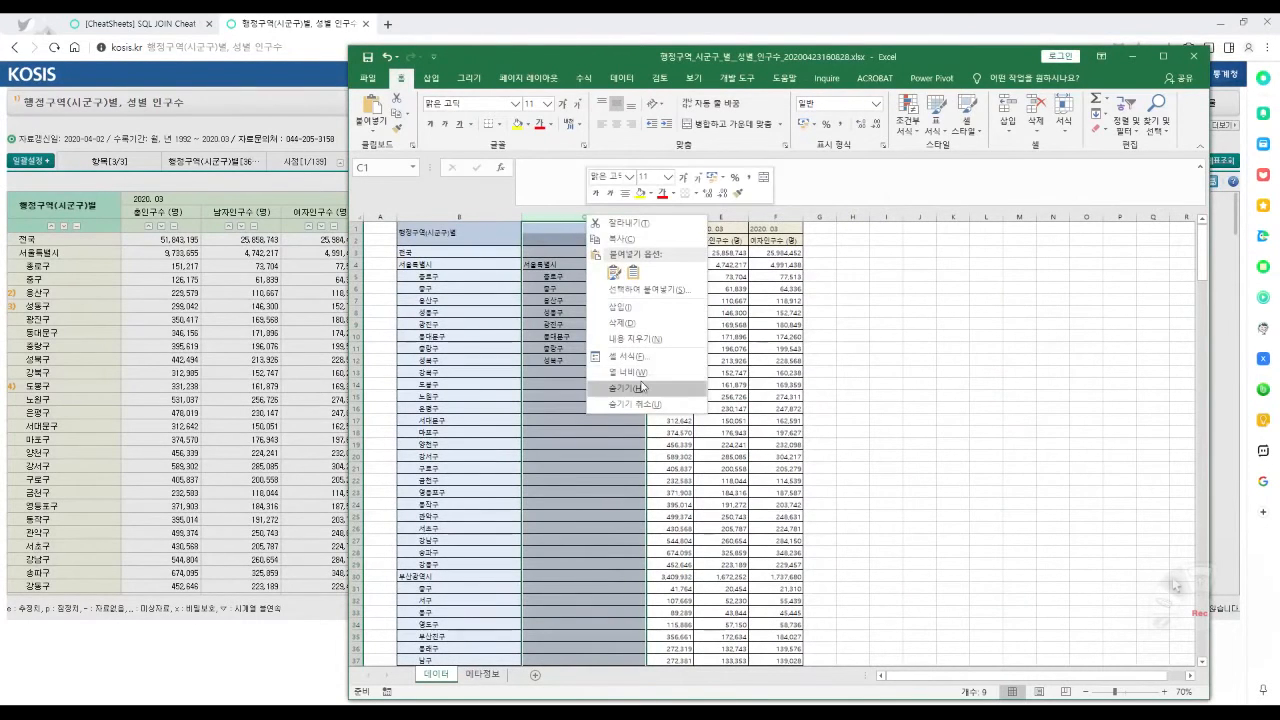
click(617, 322)
click(553, 313)
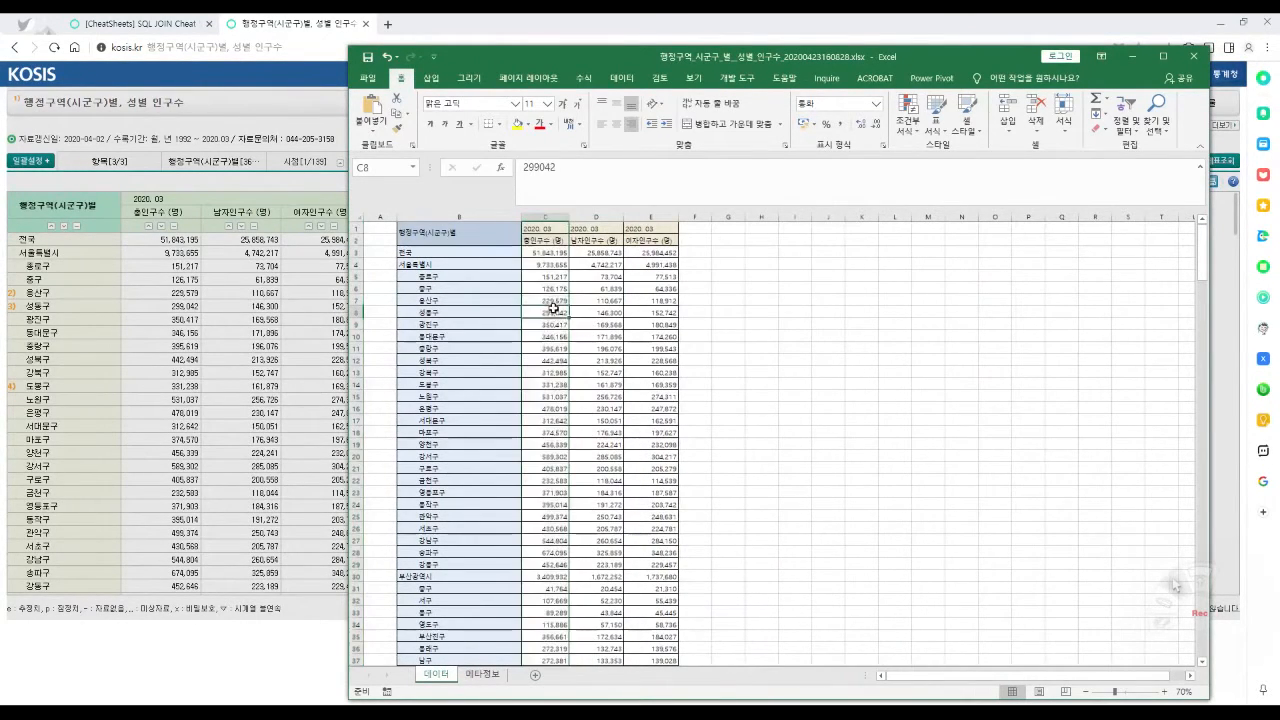
Insert two empty columns between the 행정구역(시군구)별 and 총인구수 columns.
click(553, 217)
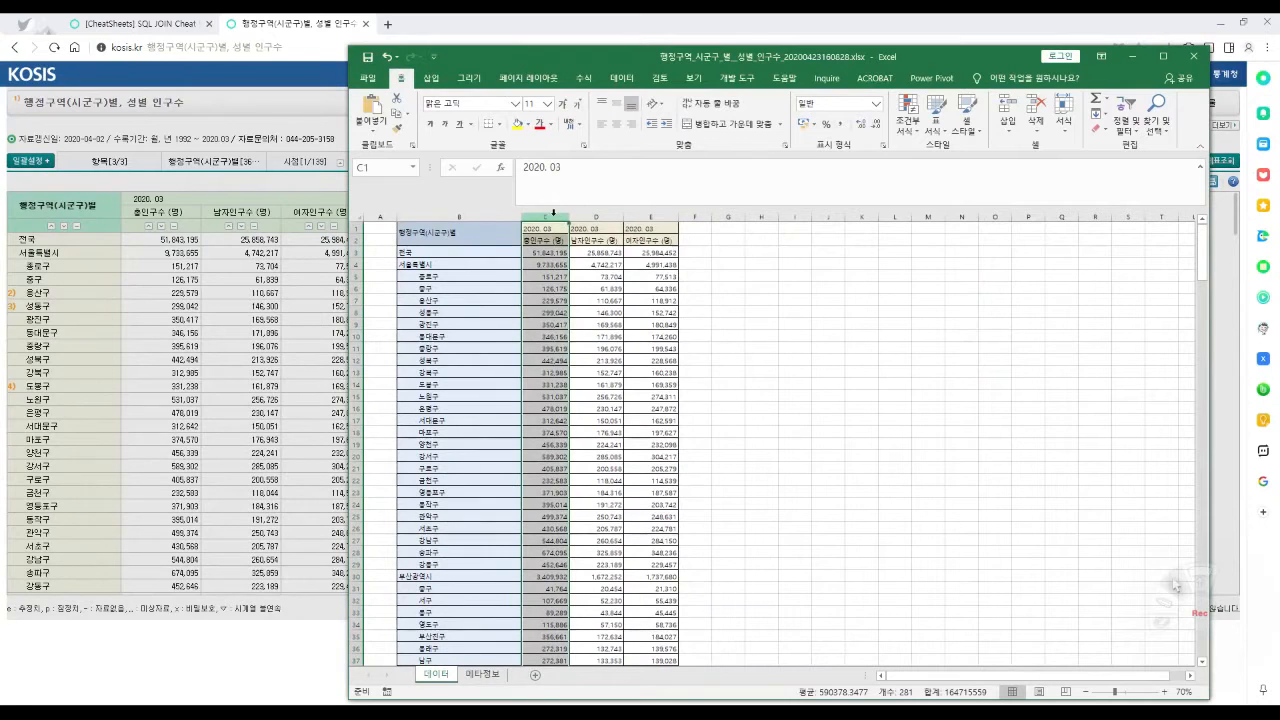
right_click(553, 217)
click(578, 312)
right_click(553, 217)
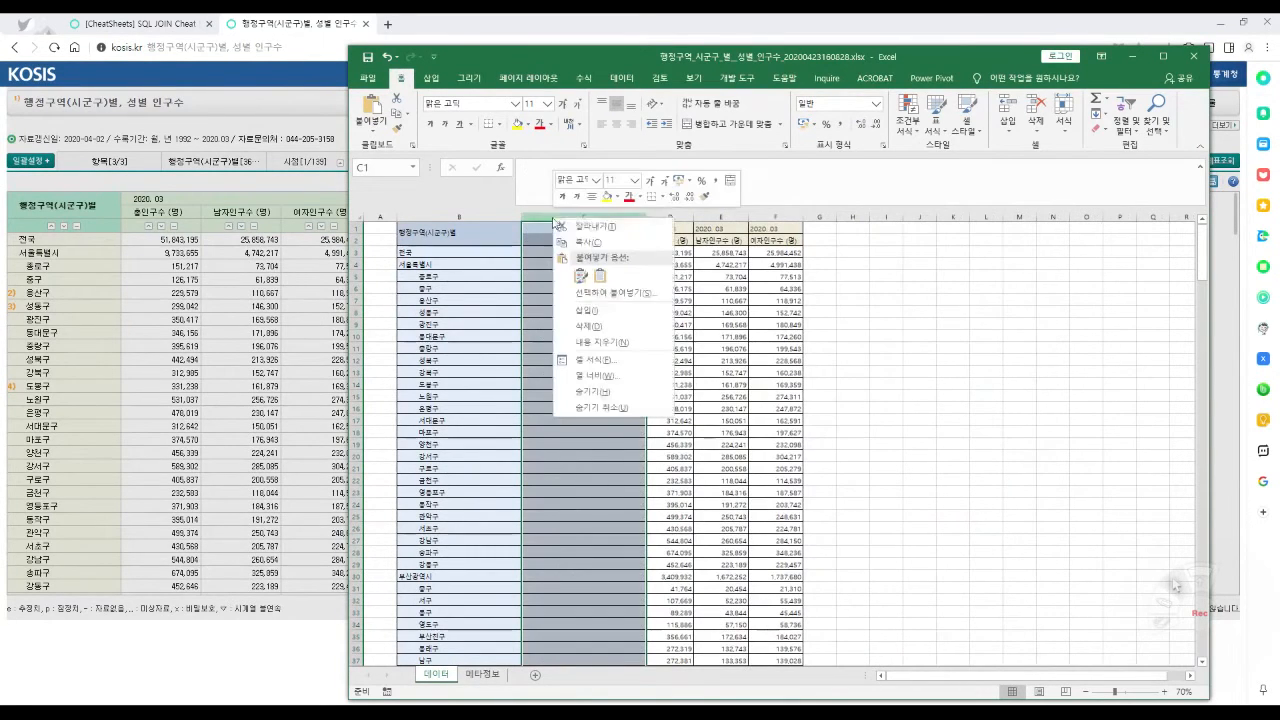
click(587, 310)
click(582, 326)
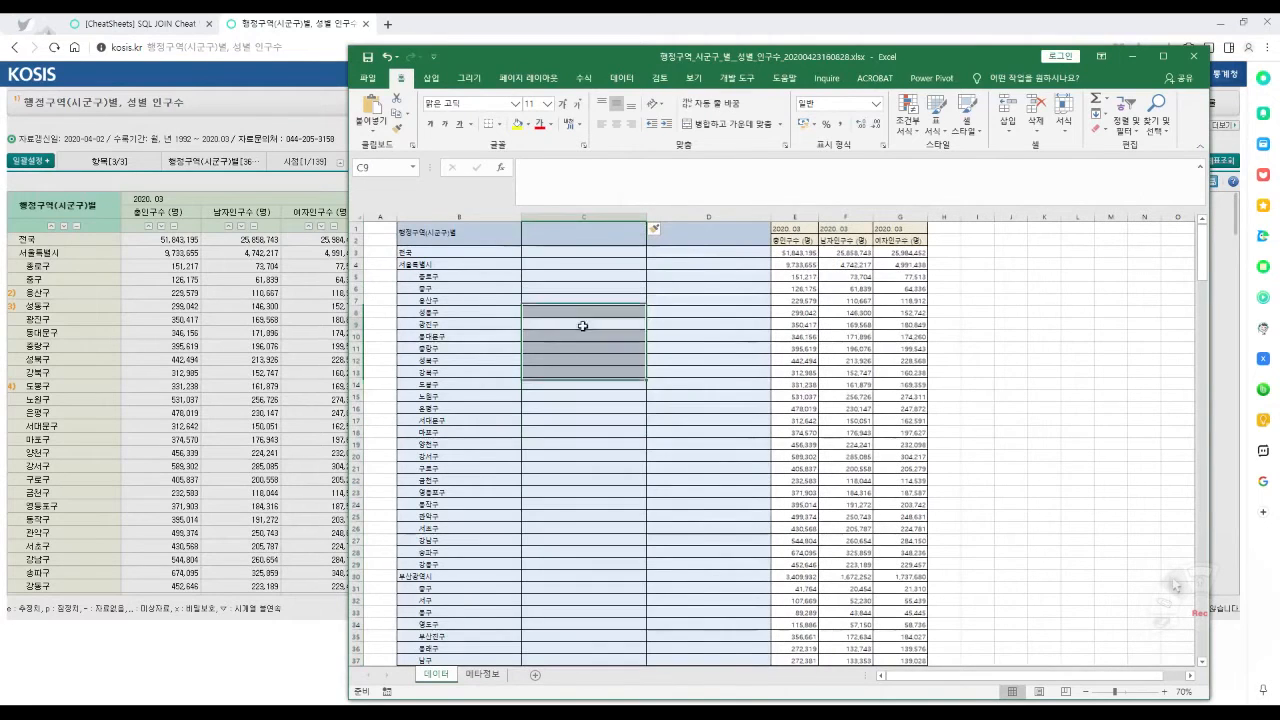
Start Text to Columns on the whole 행정구역(시군구)별 column.
click(459, 217)
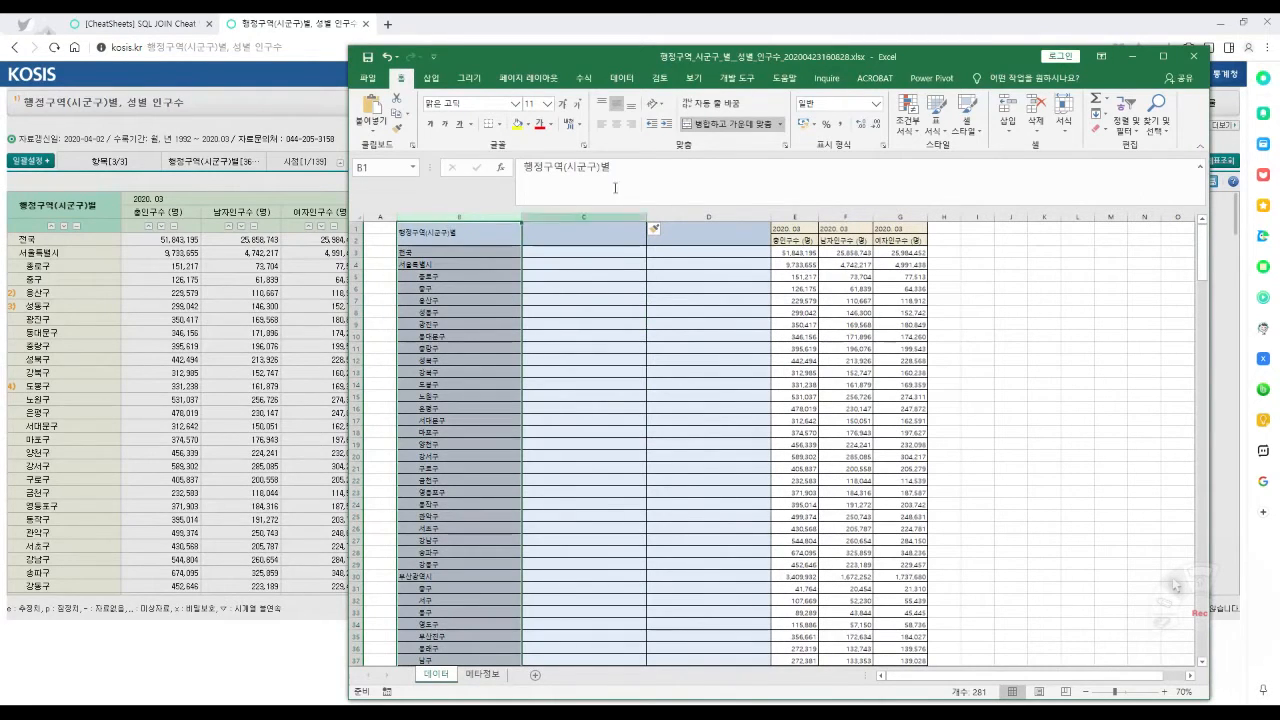
click(621, 78)
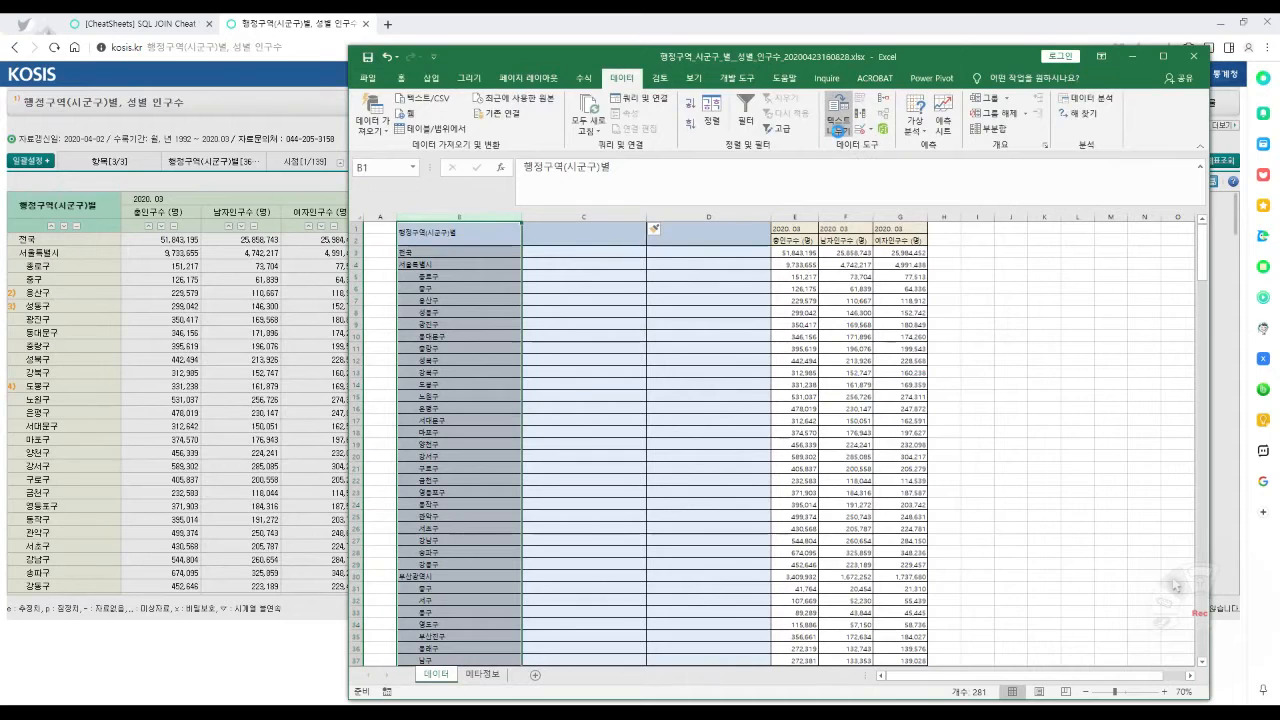
click(838, 124)
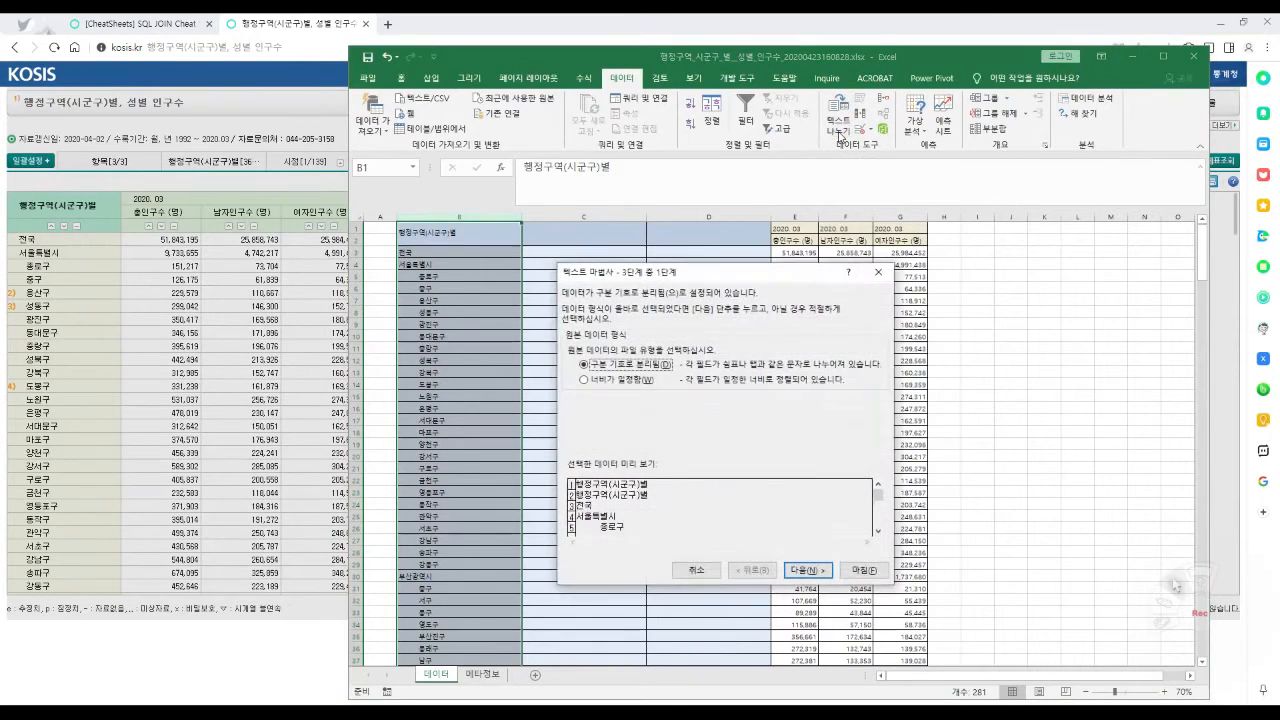
click(630, 380)
key(Return)
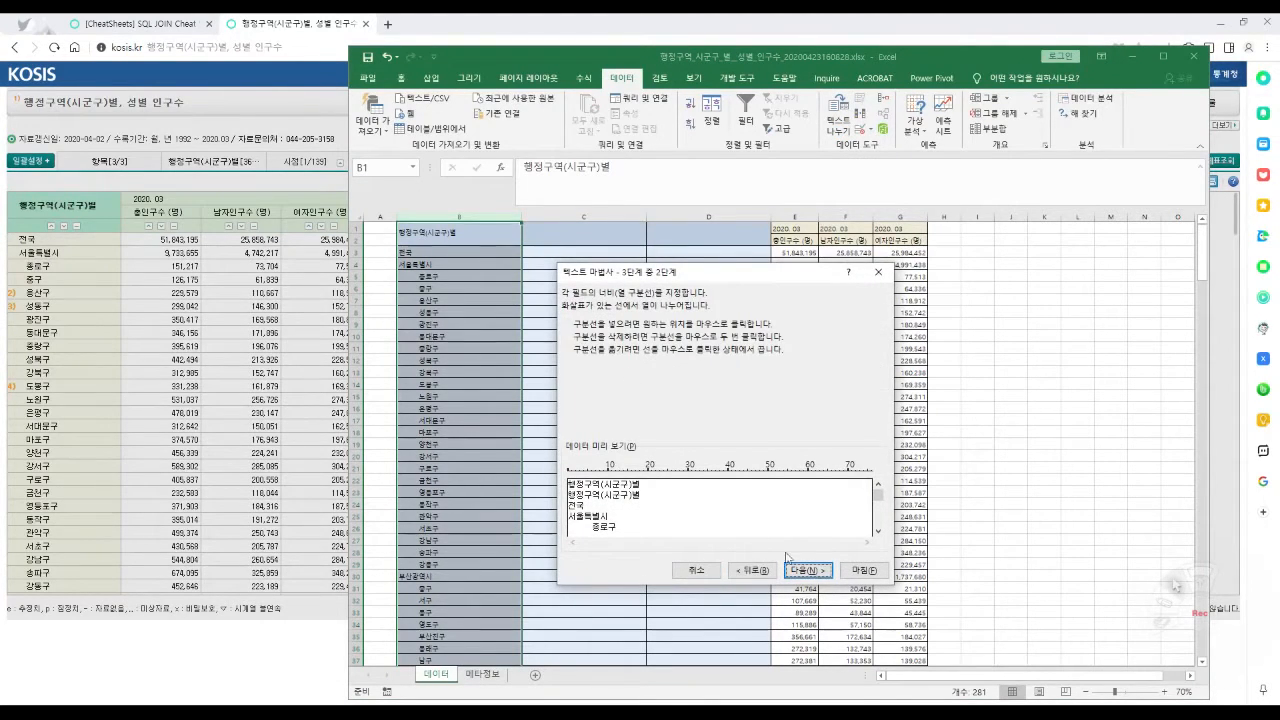
click(752, 570)
click(610, 372)
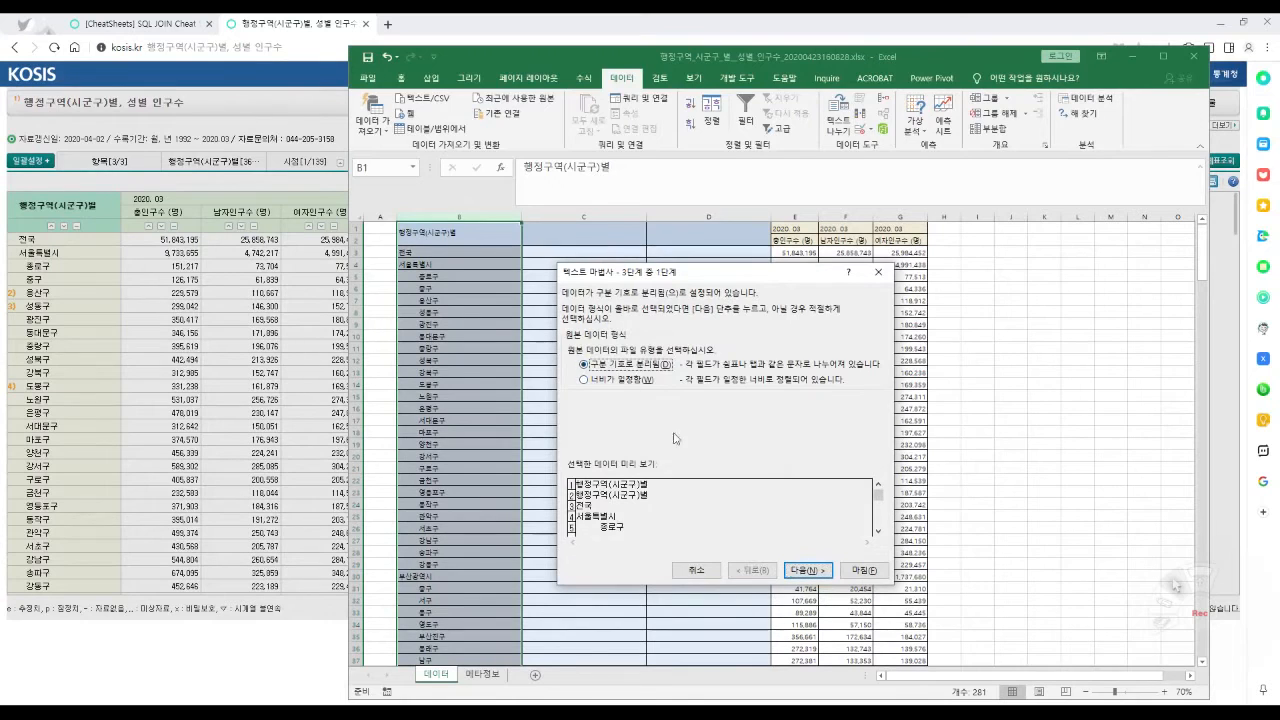
Split the column as delimited text using tab and space delimiters, check the preview, and finish by replacing the existing data.
key(Return)
click(591, 376)
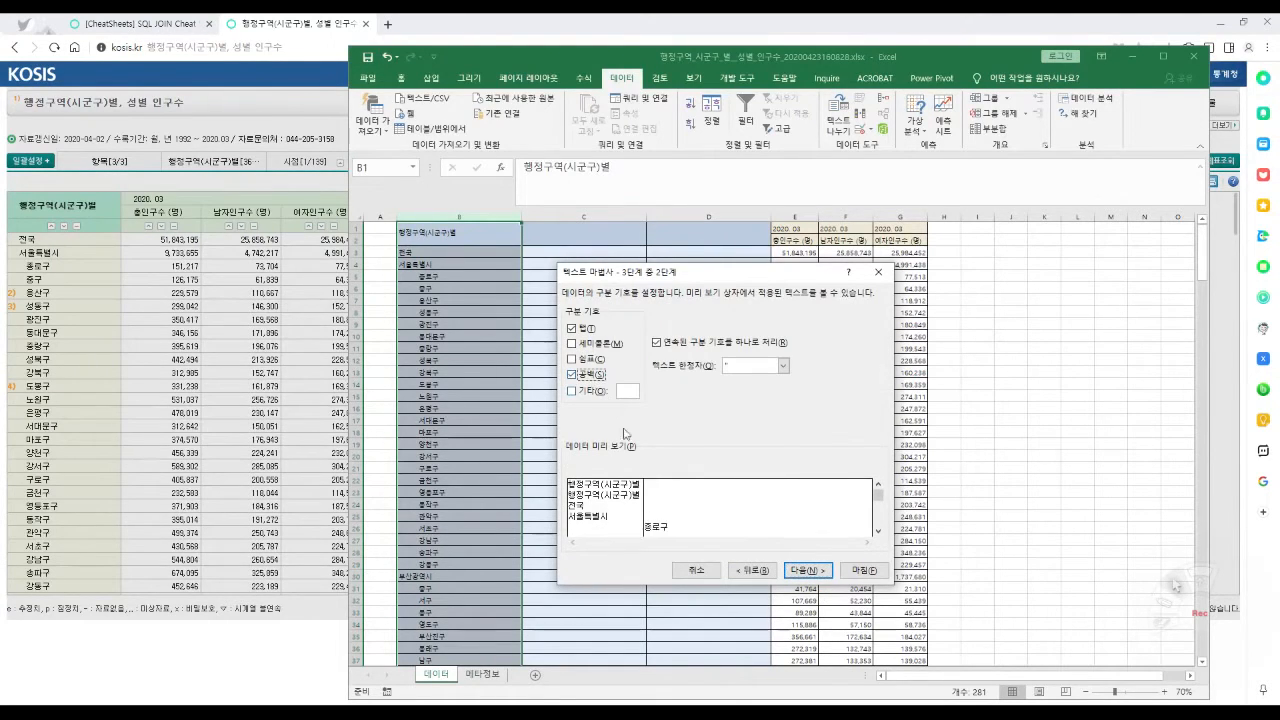
drag(879, 500, 879, 517)
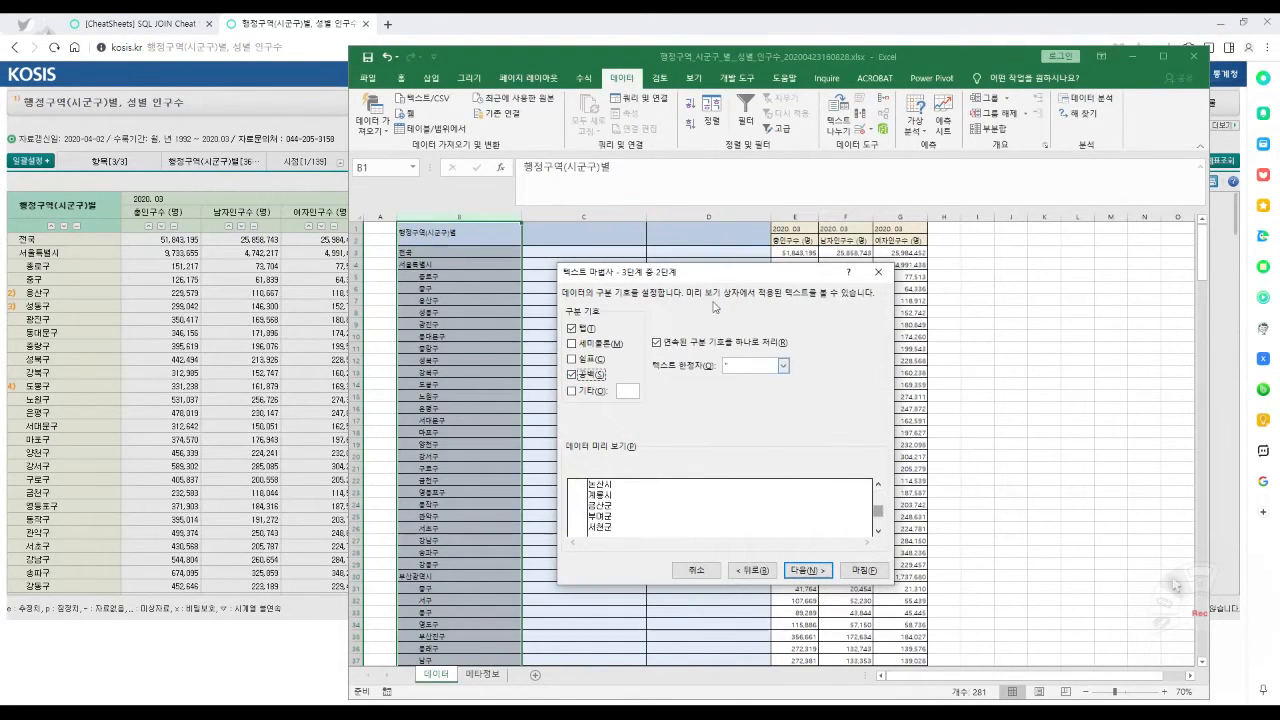
drag(684, 282, 688, 114)
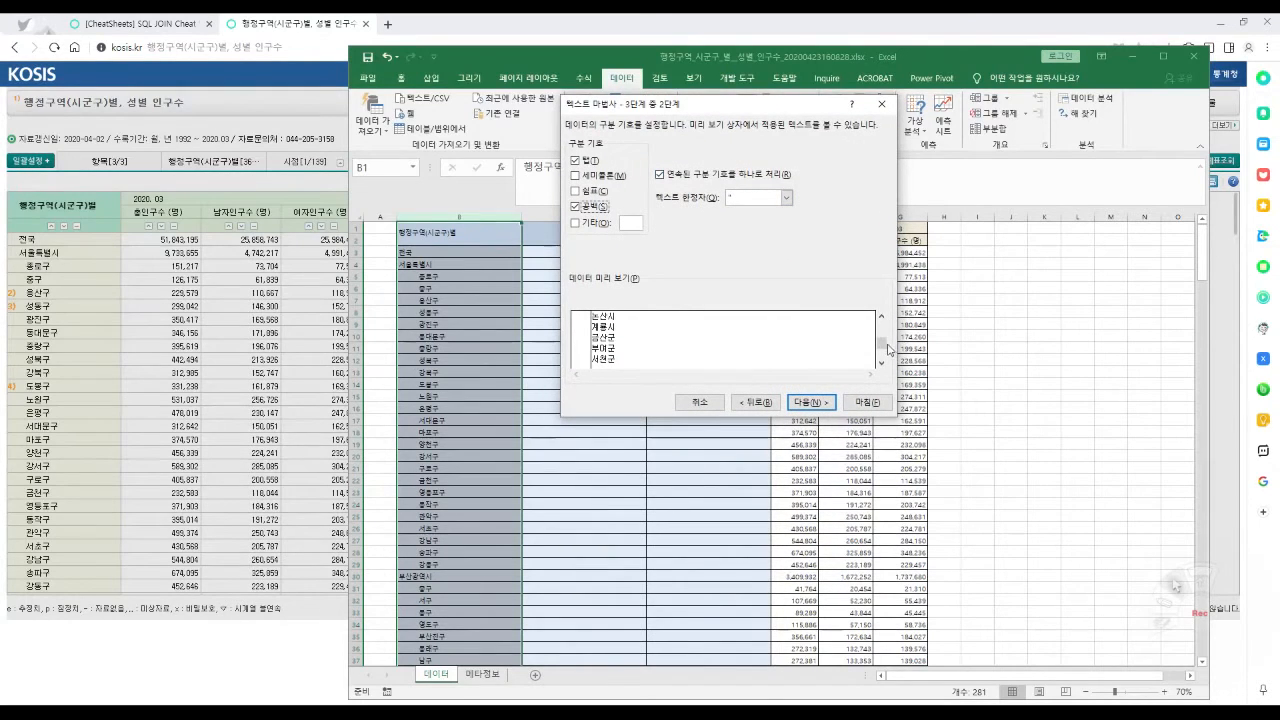
drag(881, 343, 883, 328)
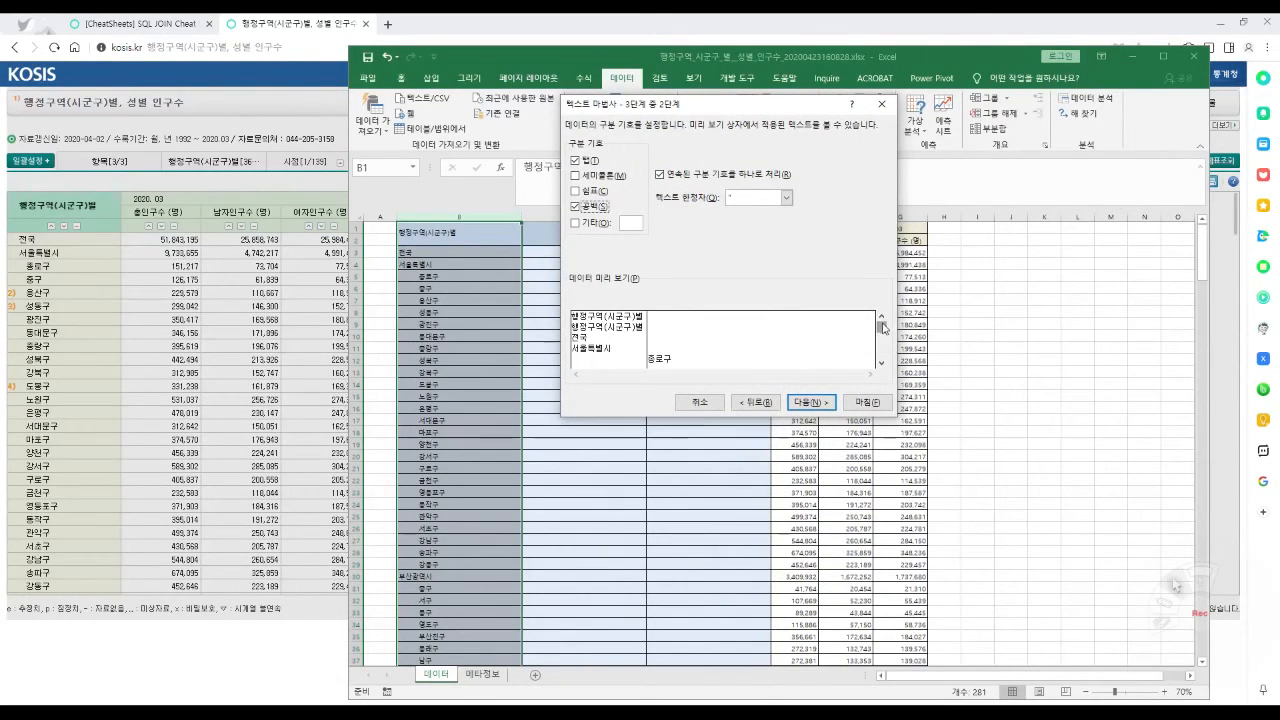
click(808, 402)
click(862, 403)
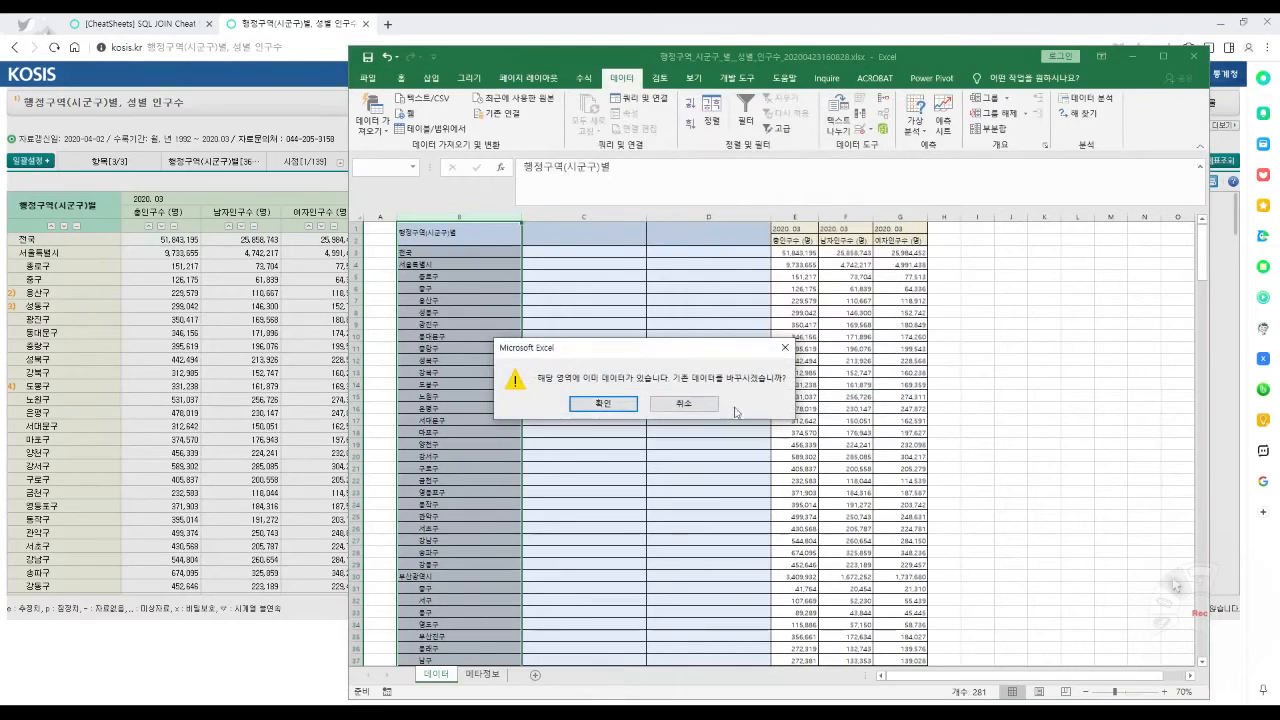
click(605, 403)
Review the split district names in column C and the blank cells beside them in column B.
drag(566, 266, 567, 467)
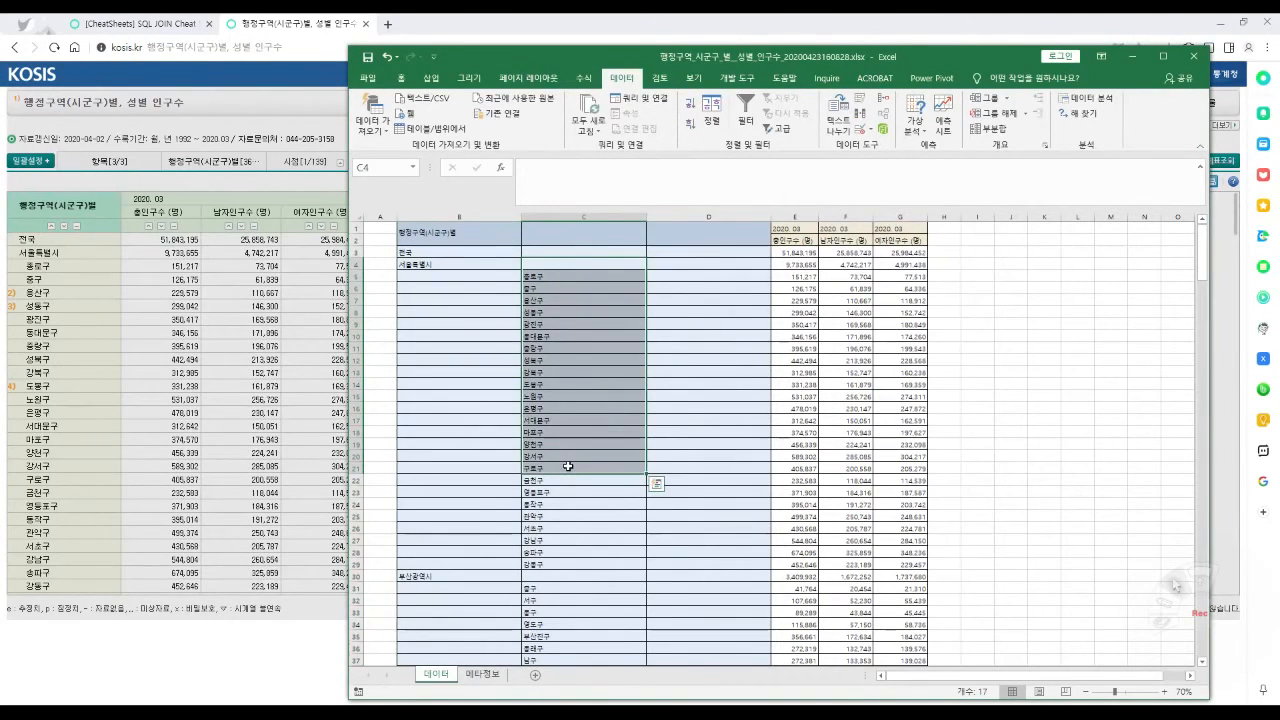
drag(472, 278, 481, 563)
scroll(471, 414, down, 5)
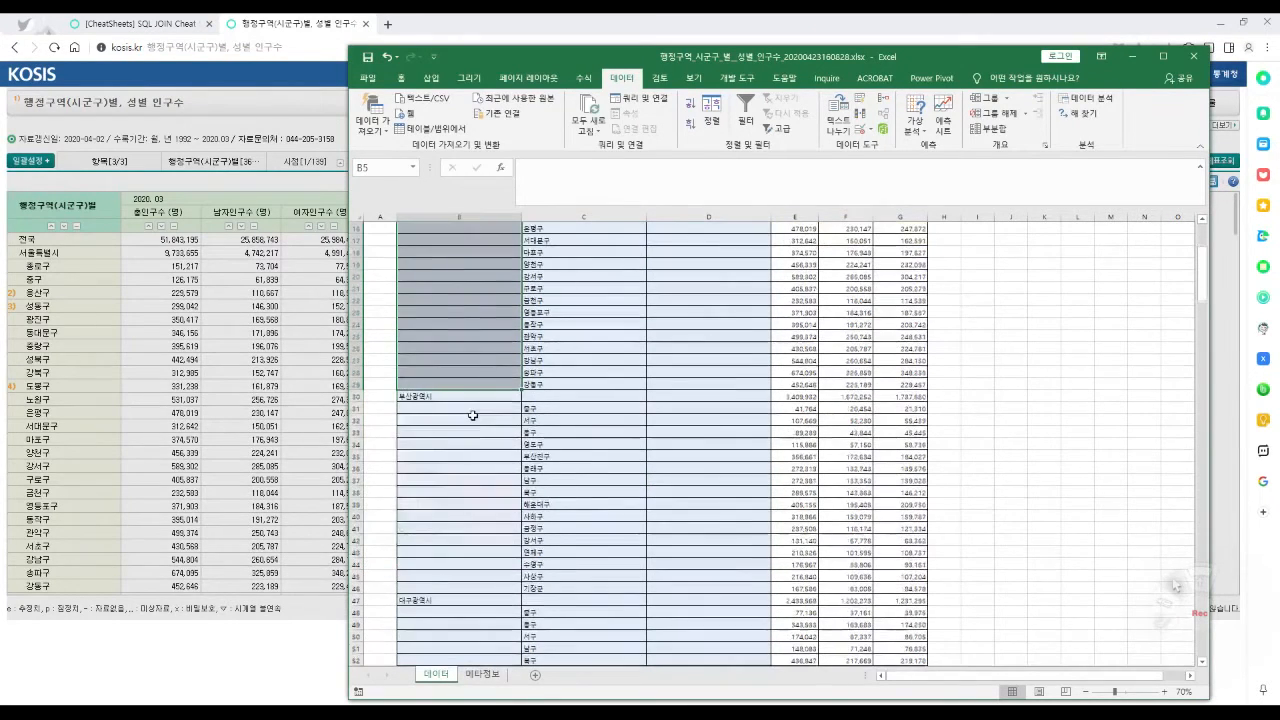
scroll(472, 414, up, 5)
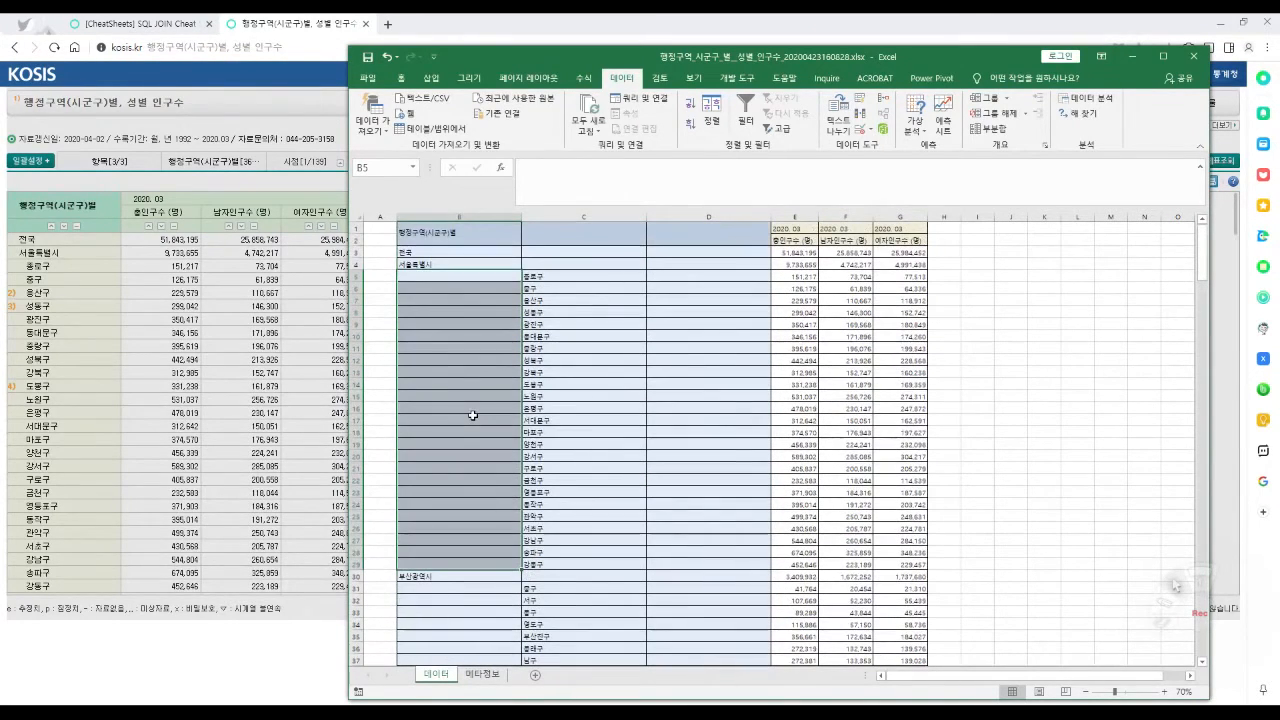
click(553, 424)
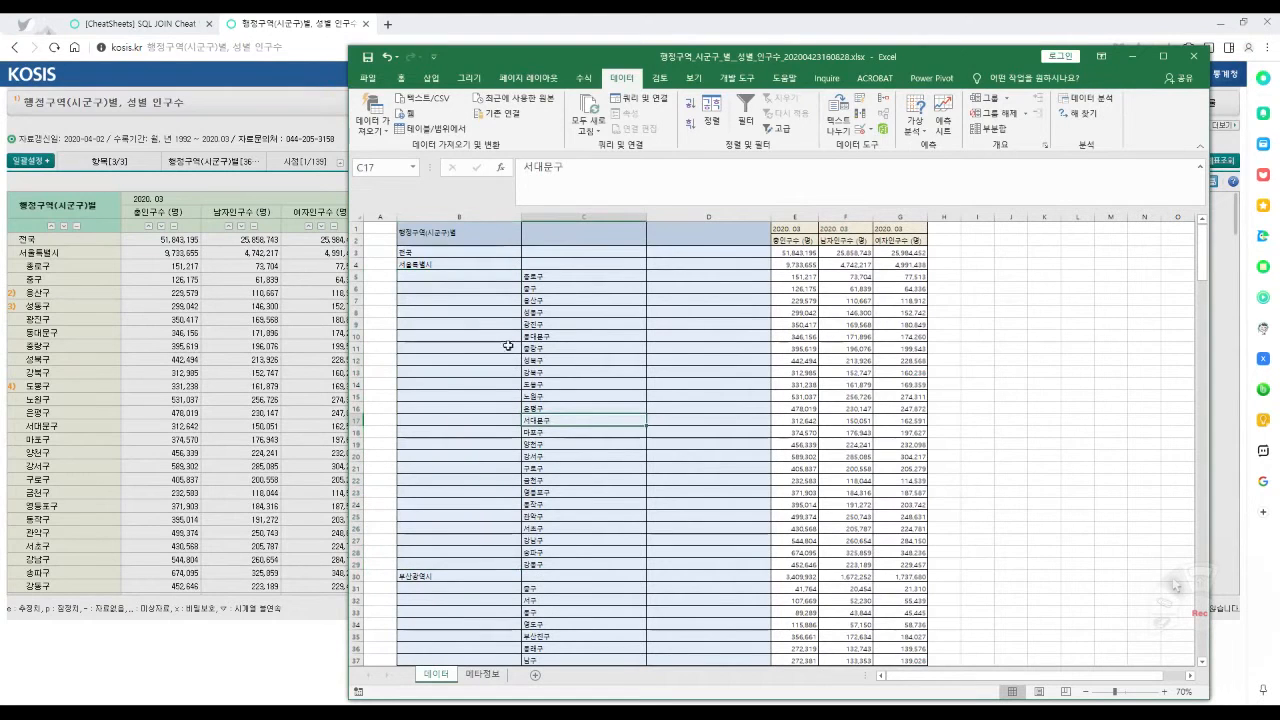
Select only the blank cells within B4:B281 using Go To Special.
click(438, 270)
drag(438, 270, 458, 636)
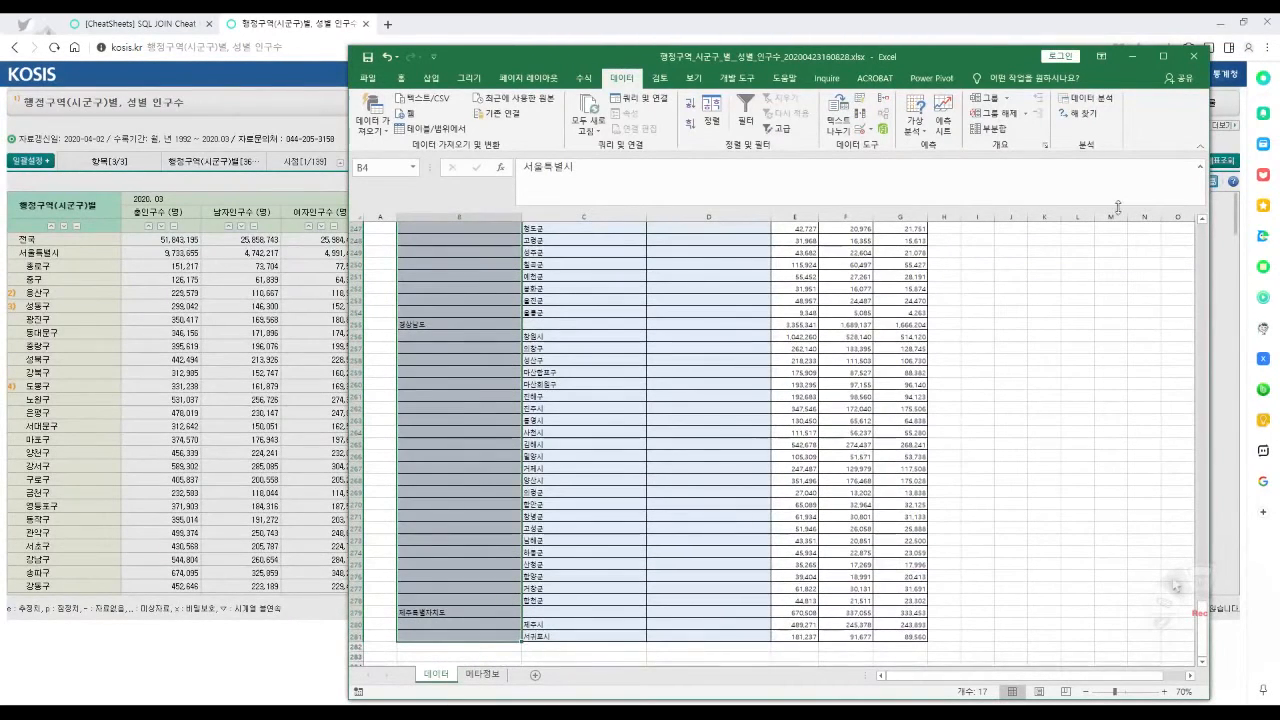
click(401, 78)
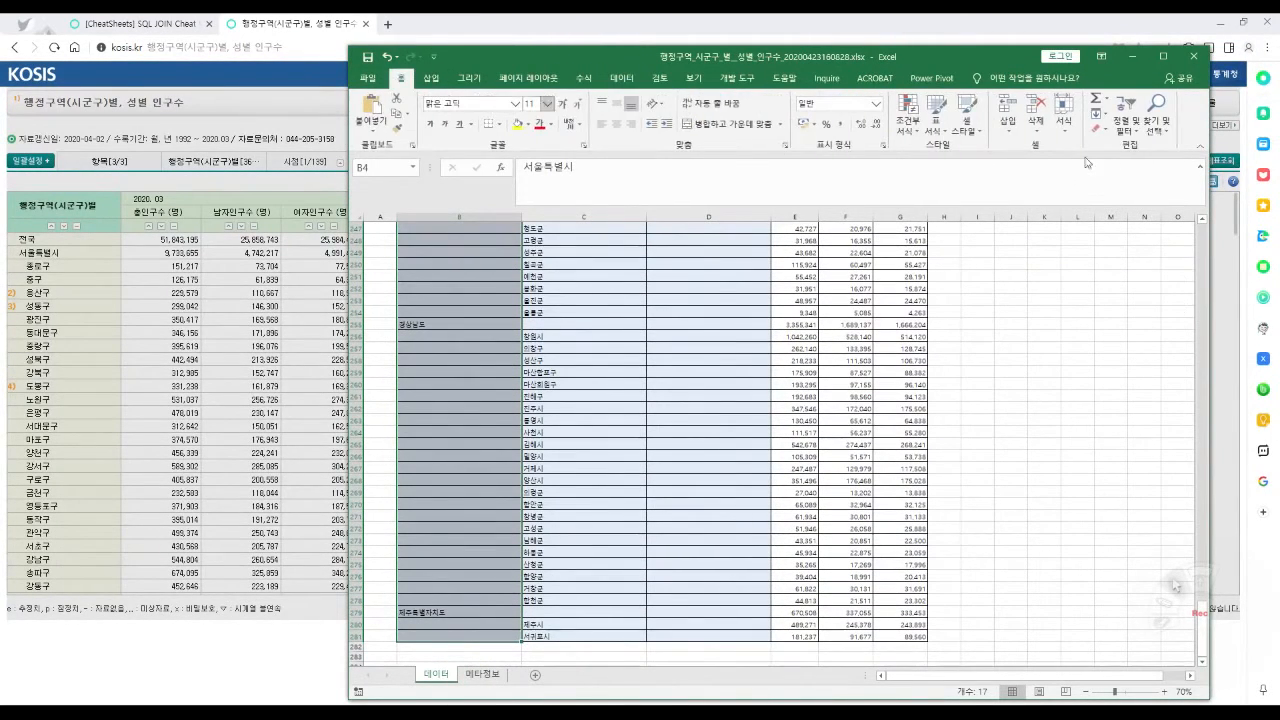
click(1157, 139)
click(1168, 203)
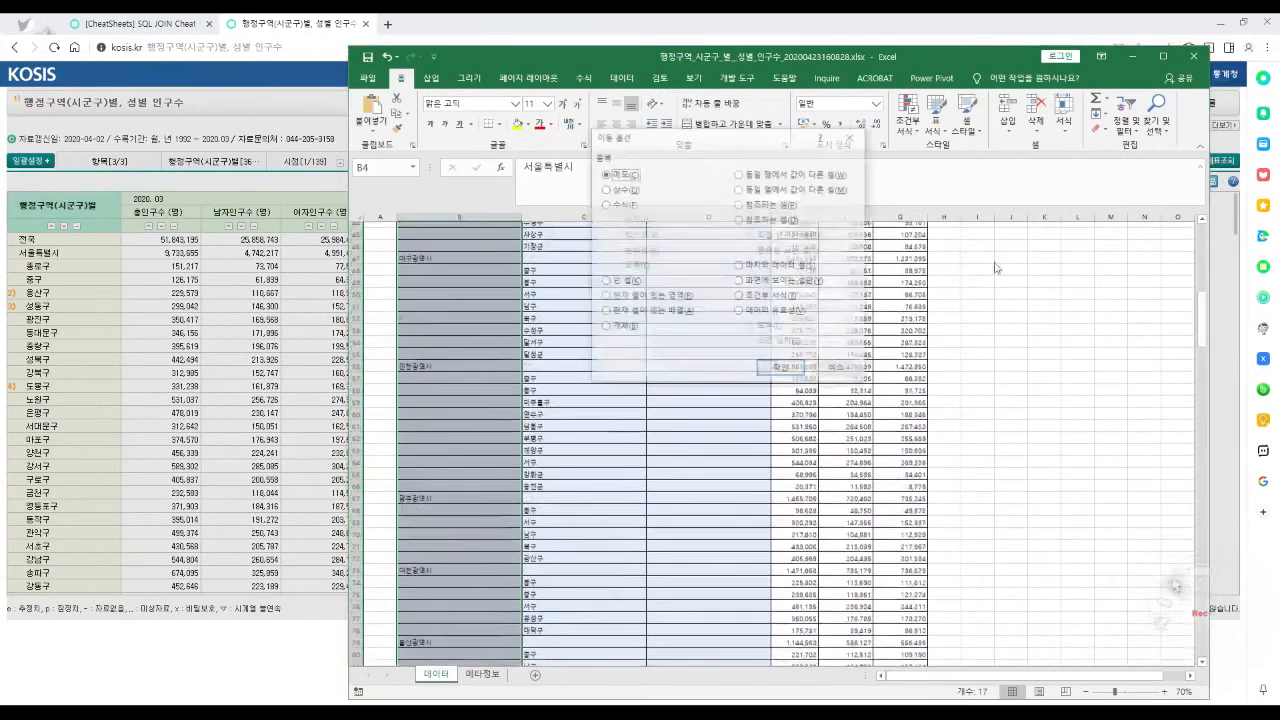
click(614, 281)
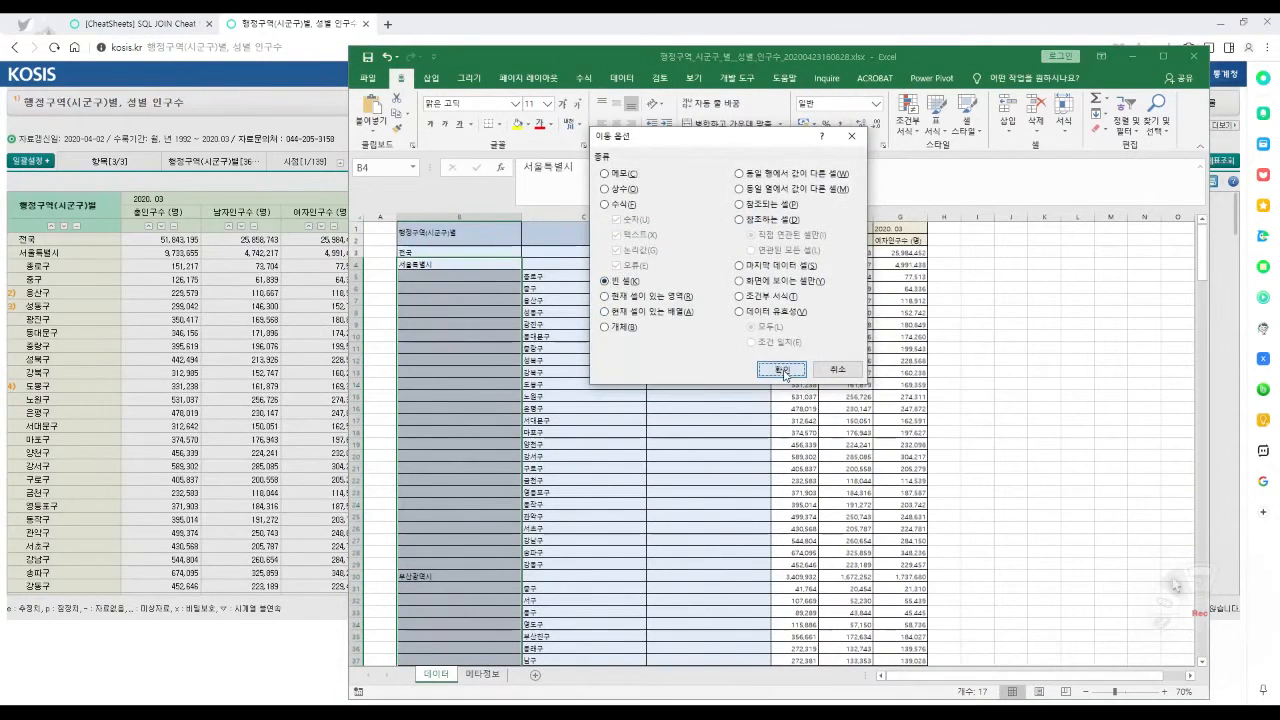
click(781, 369)
Fill all selected blank cells with a reference to the cell above, starting with =B4 in B5, and check the formulas.
text(=)
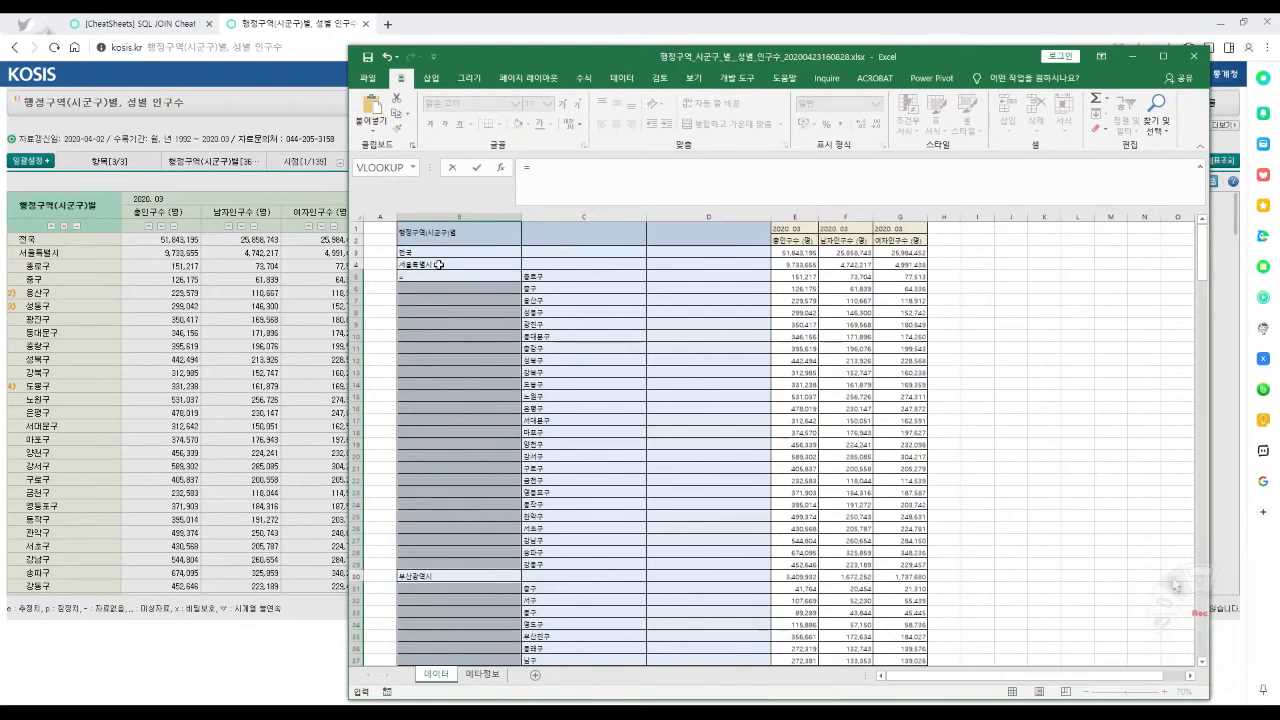
click(438, 264)
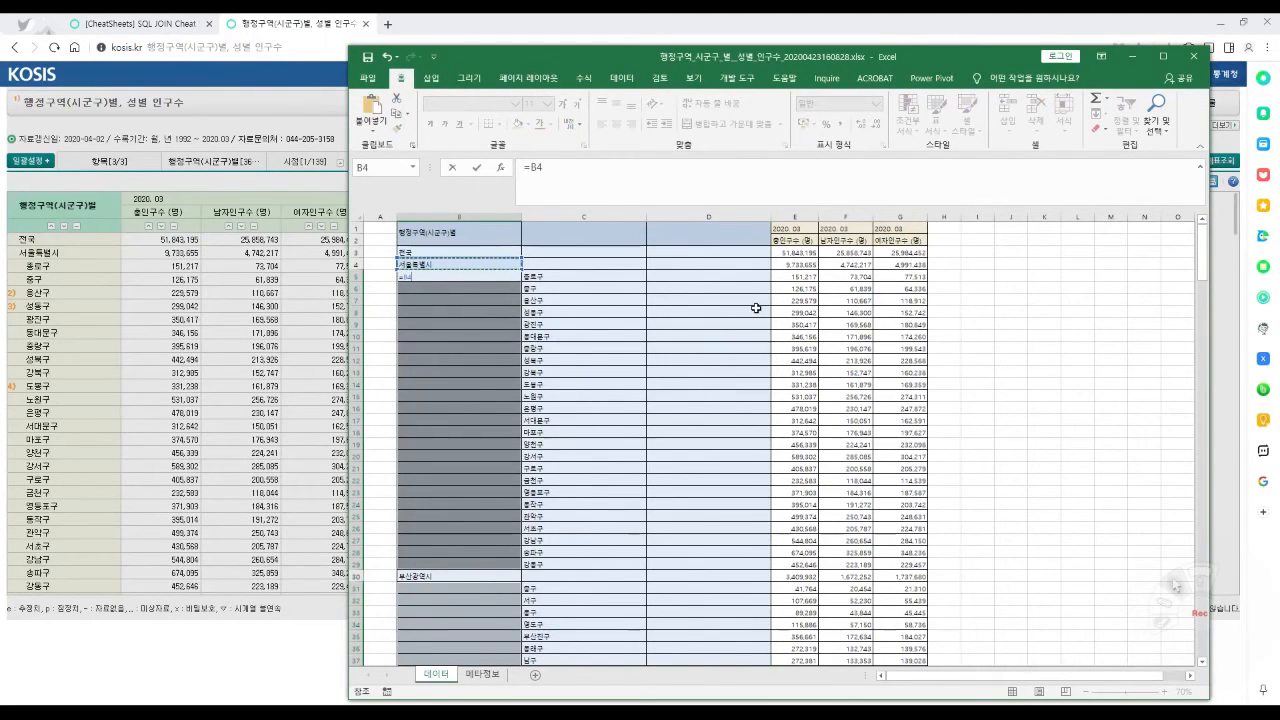
key(ctrl+Return)
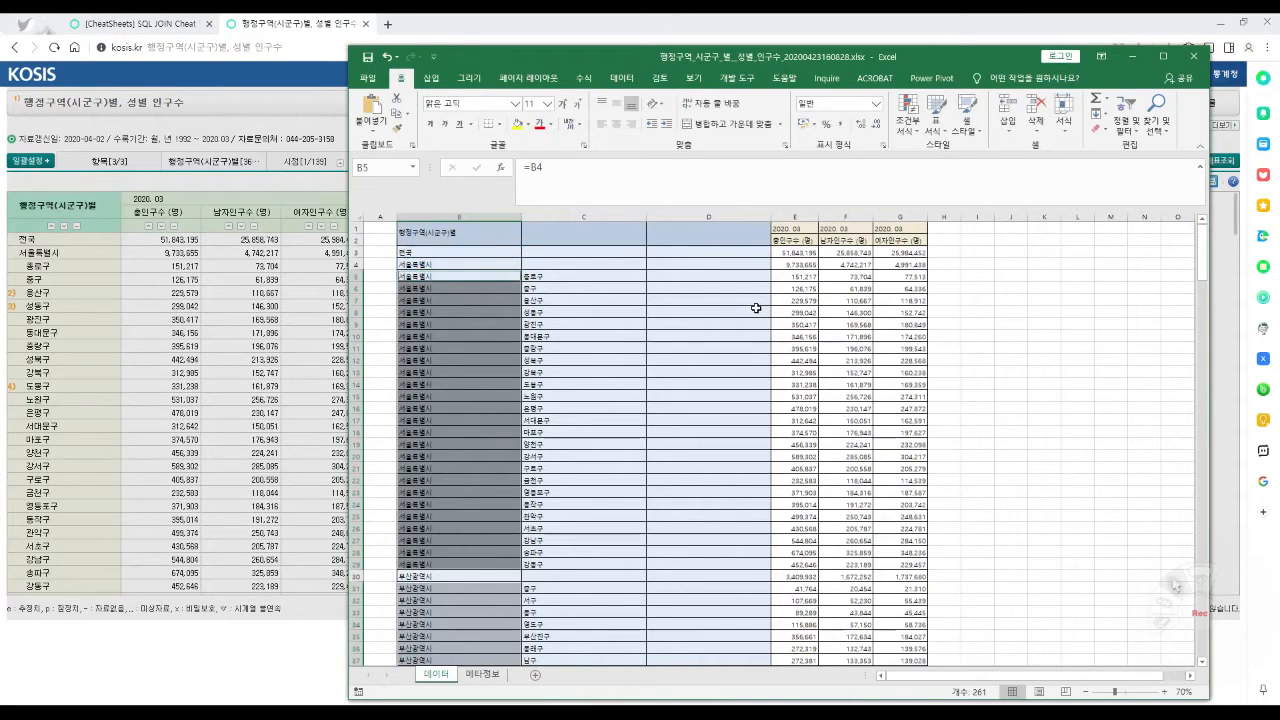
click(575, 371)
click(458, 279)
click(463, 337)
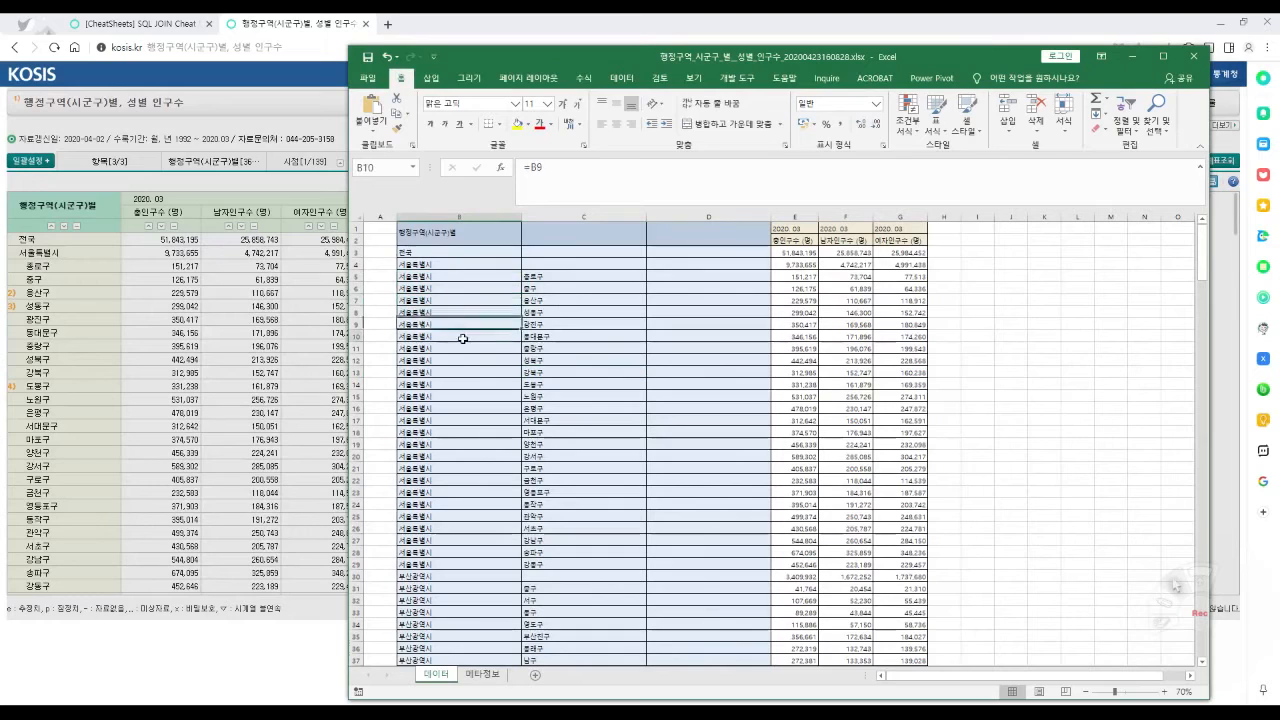
Copy all of column B and paste it back over itself as values only to replace the formulas.
click(449, 217)
right_click(447, 218)
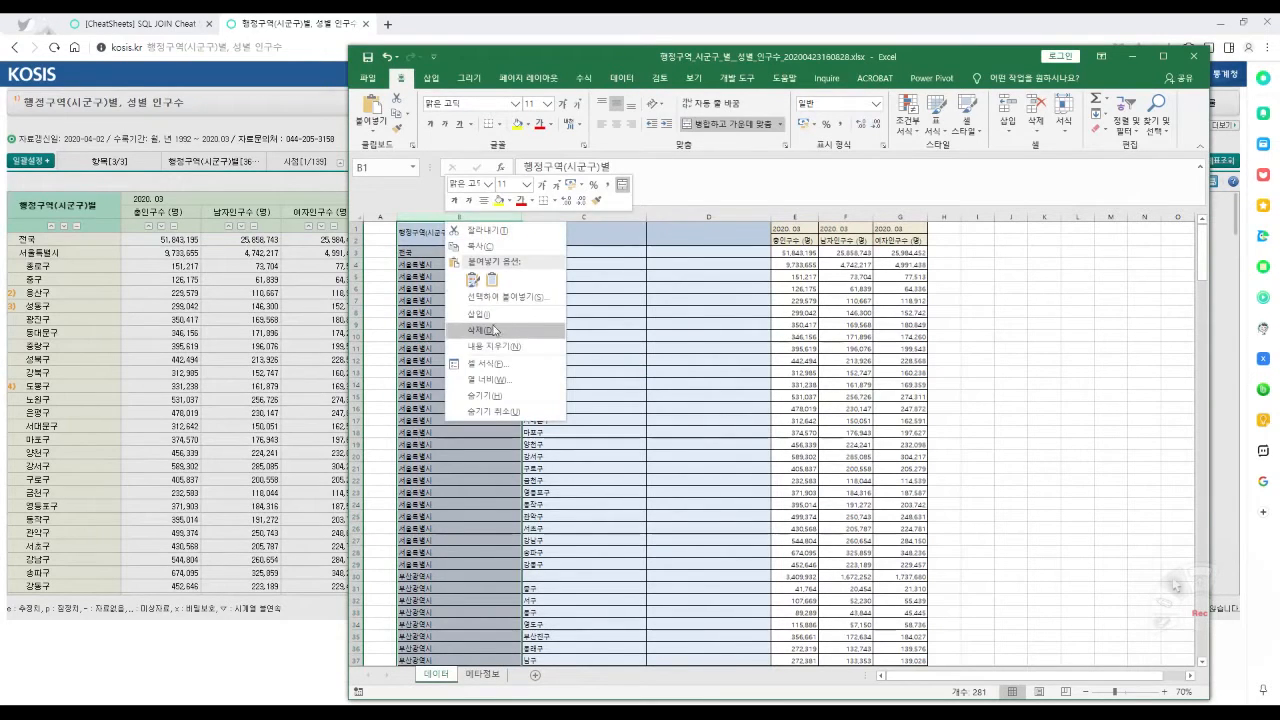
click(474, 246)
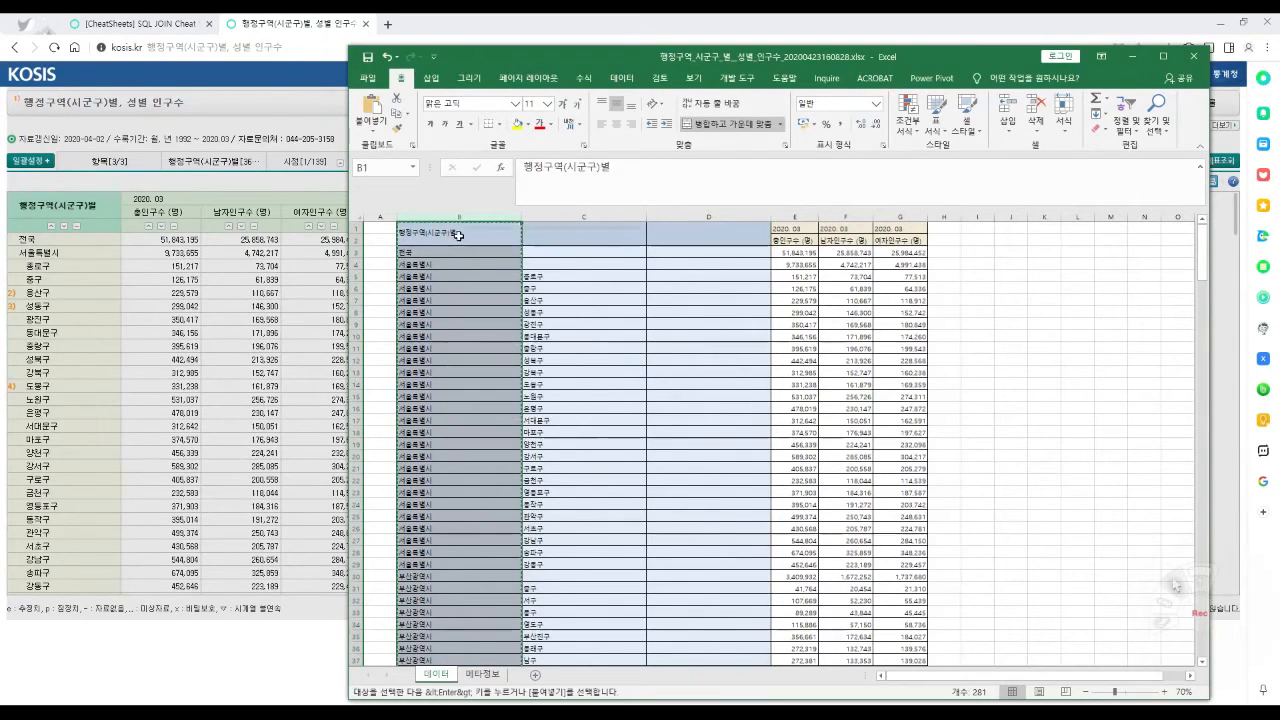
right_click(465, 238)
click(502, 292)
click(497, 369)
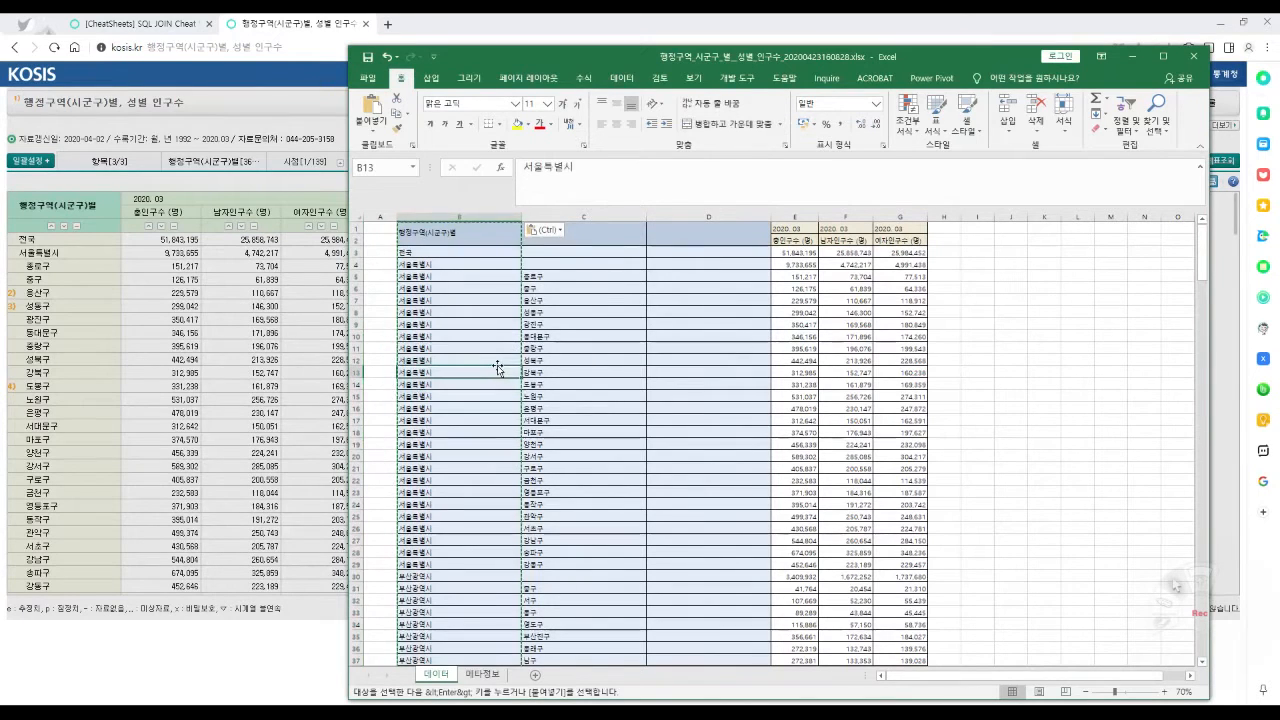
Delete row 1, the extra header row holding the 2020.03 period labels.
click(412, 240)
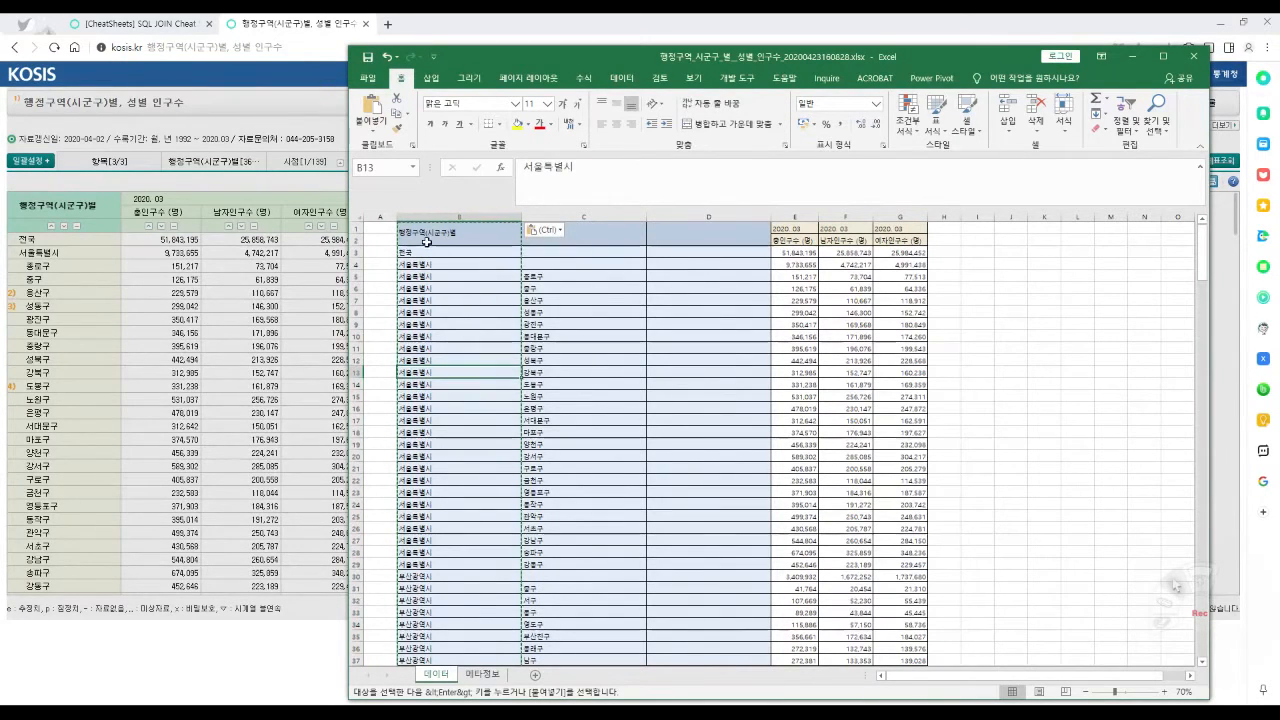
click(356, 228)
right_click(360, 229)
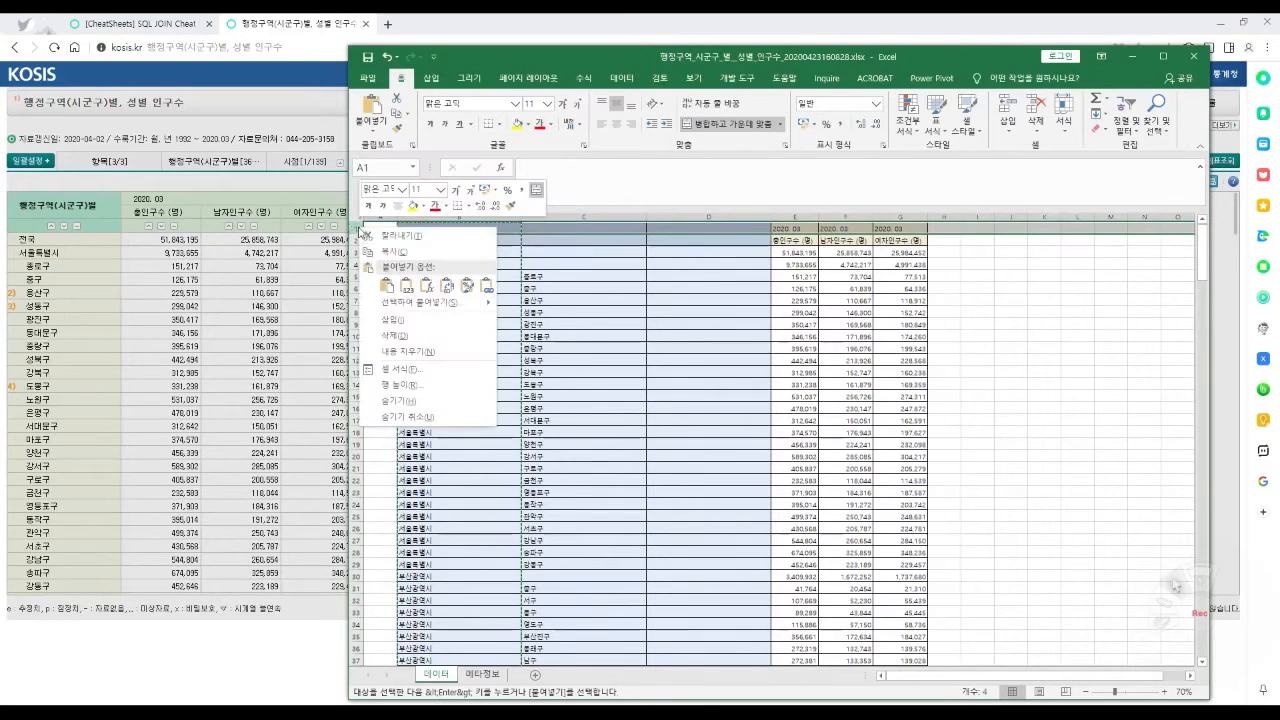
click(428, 338)
Rename the region headers as 시/도 in B1 and 시/군/구 in C1.
click(458, 230)
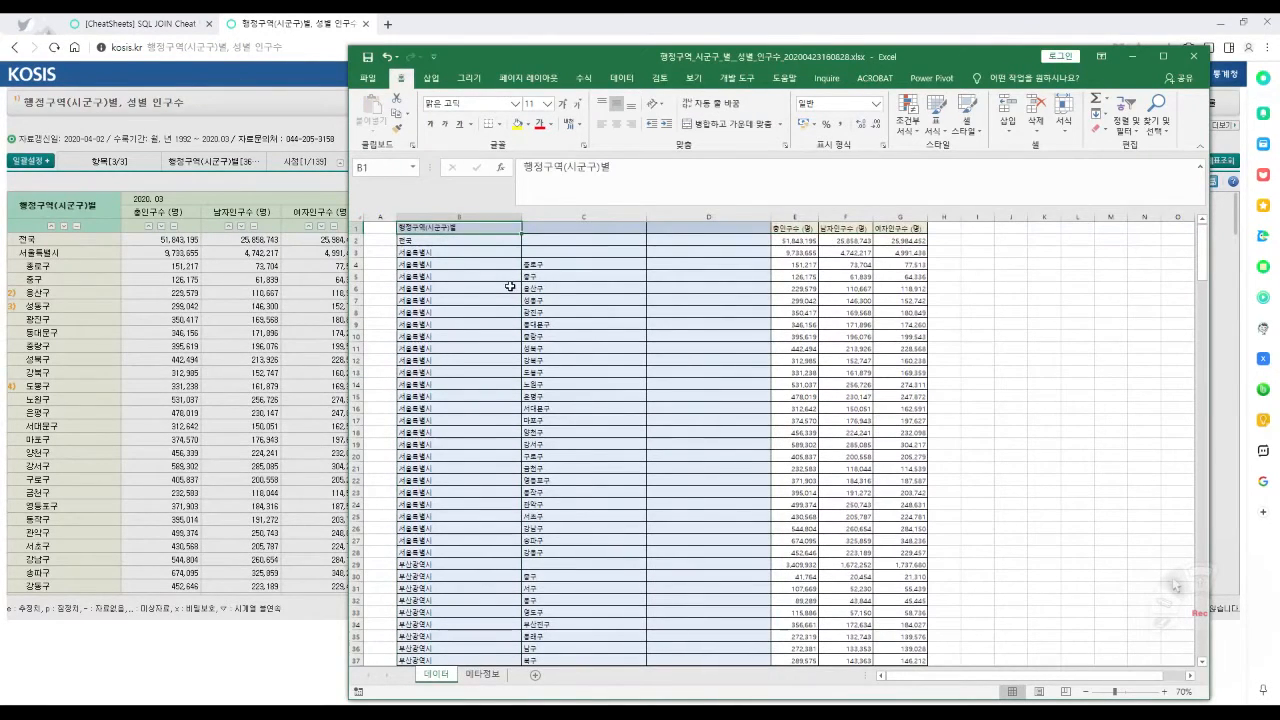
ctrl+scroll(514, 292, up, 5)
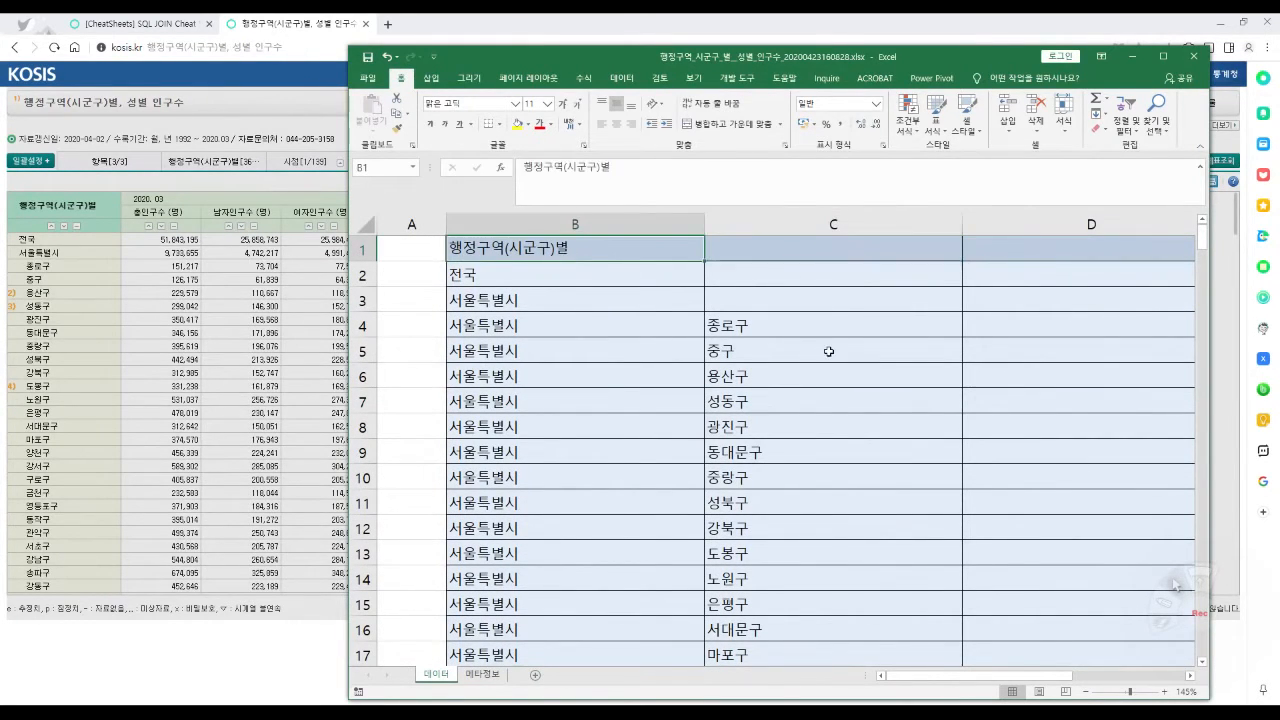
text(사)
key(BackSpace)
key(BackSpace)
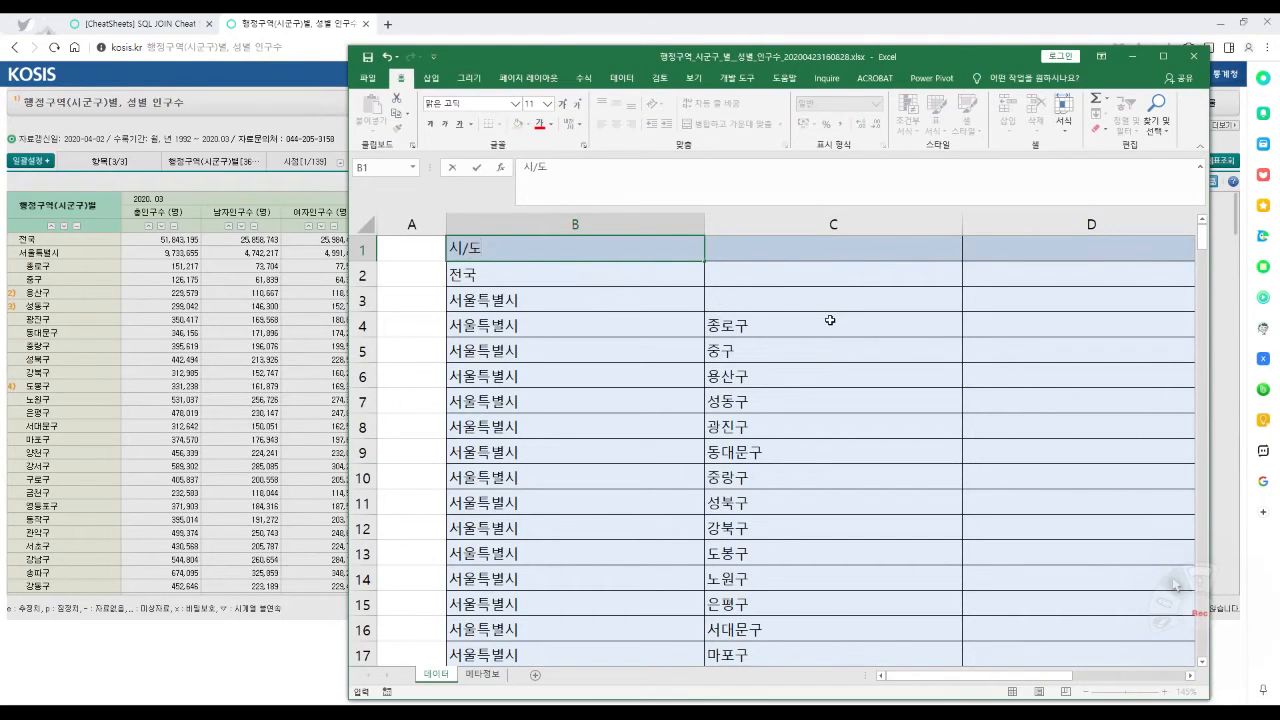
key(Tab)
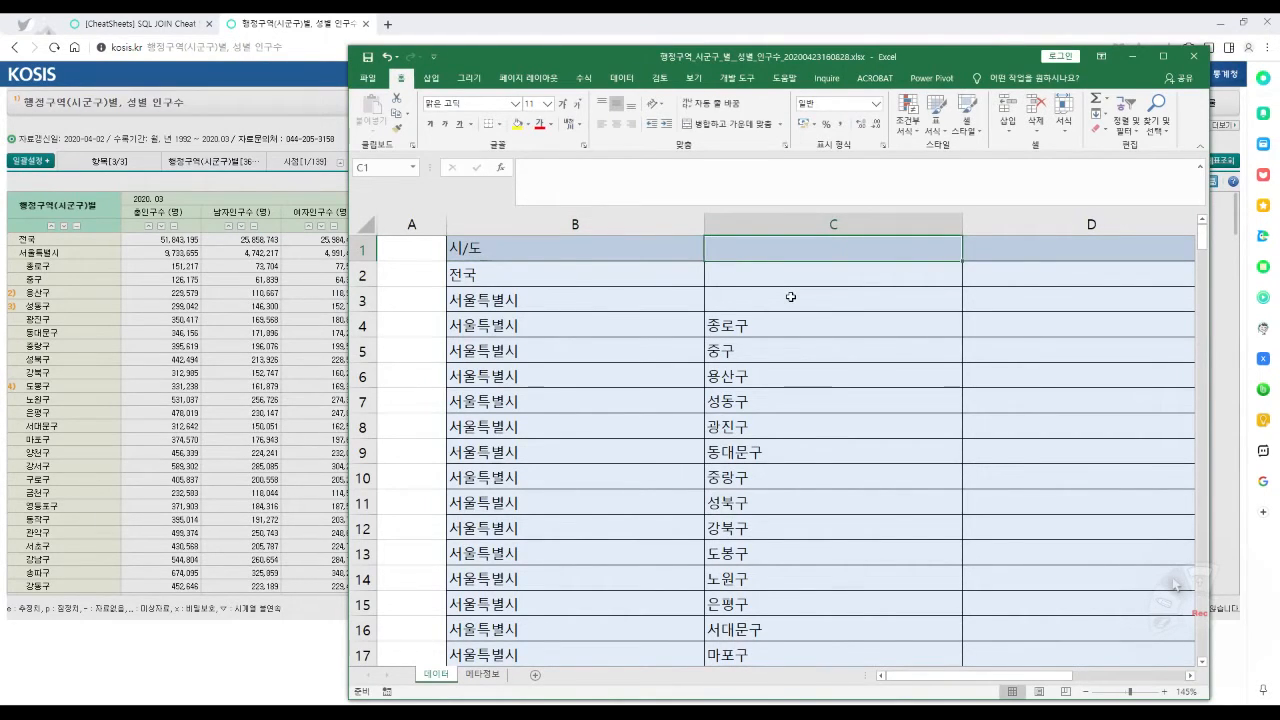
text(시흥시)
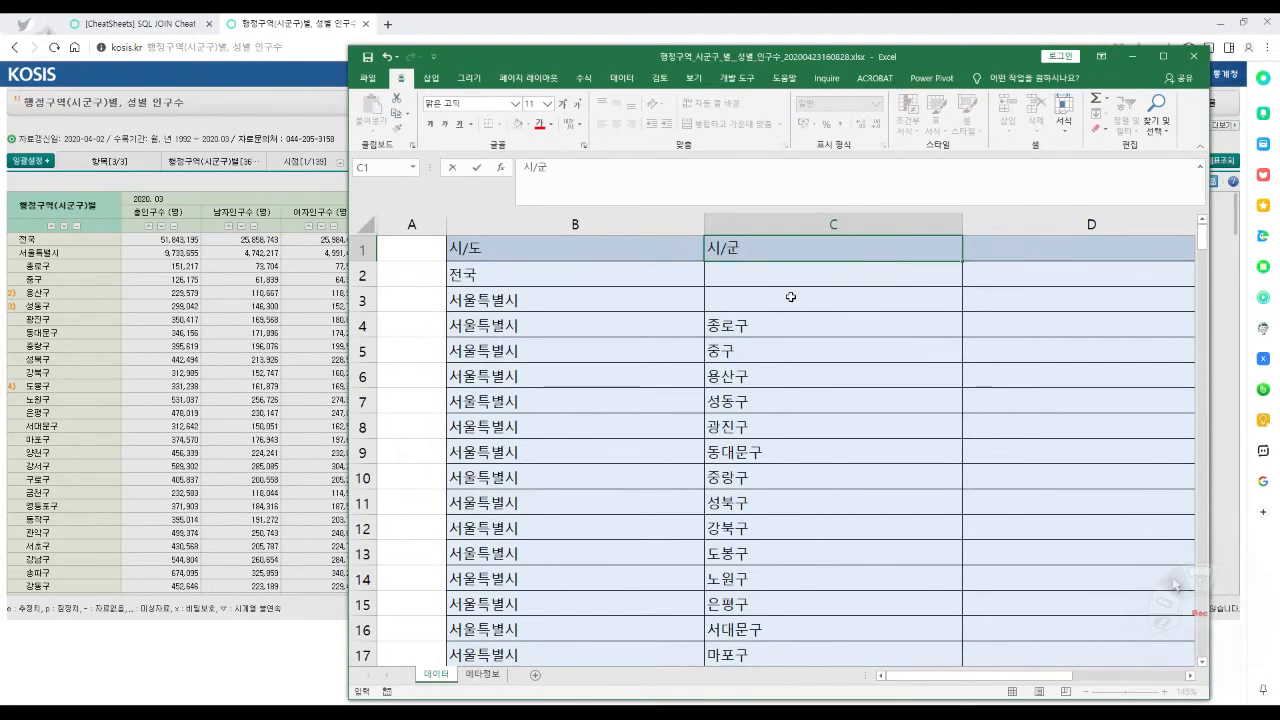
key(Return)
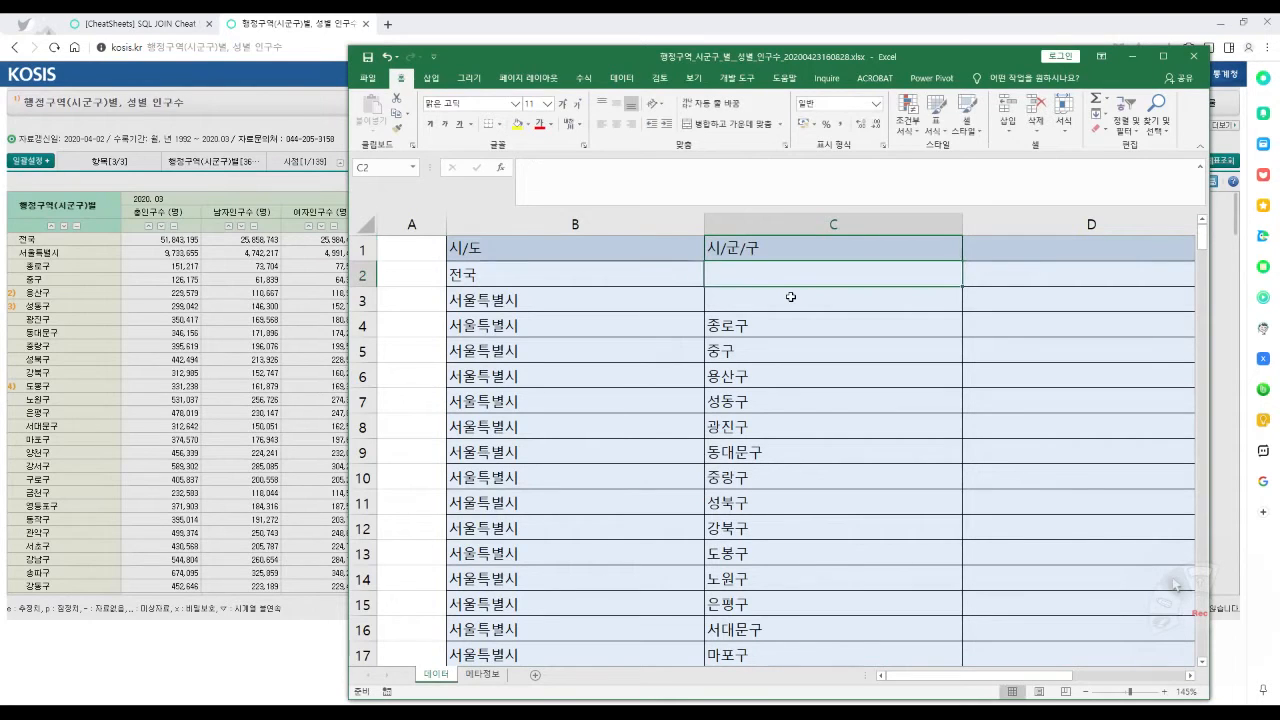
Examine the new headers and the national, Seoul and Busan total rows that have no district name.
drag(545, 248, 802, 250)
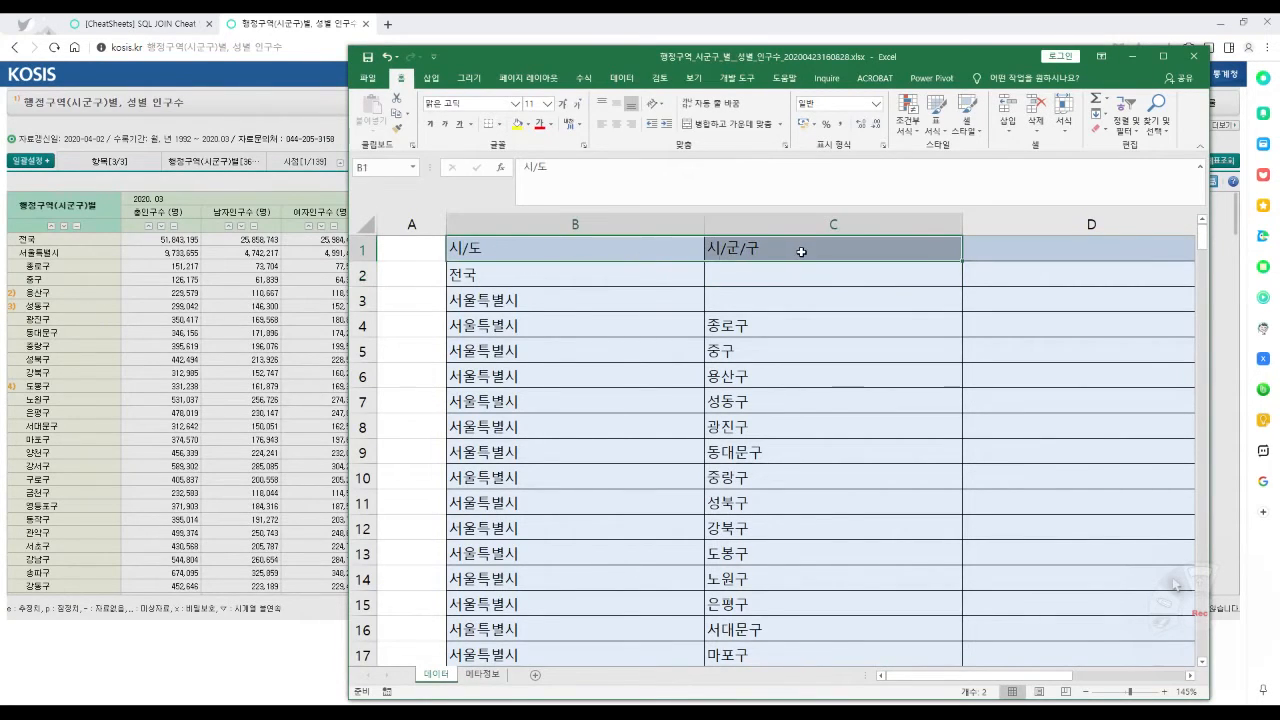
click(578, 330)
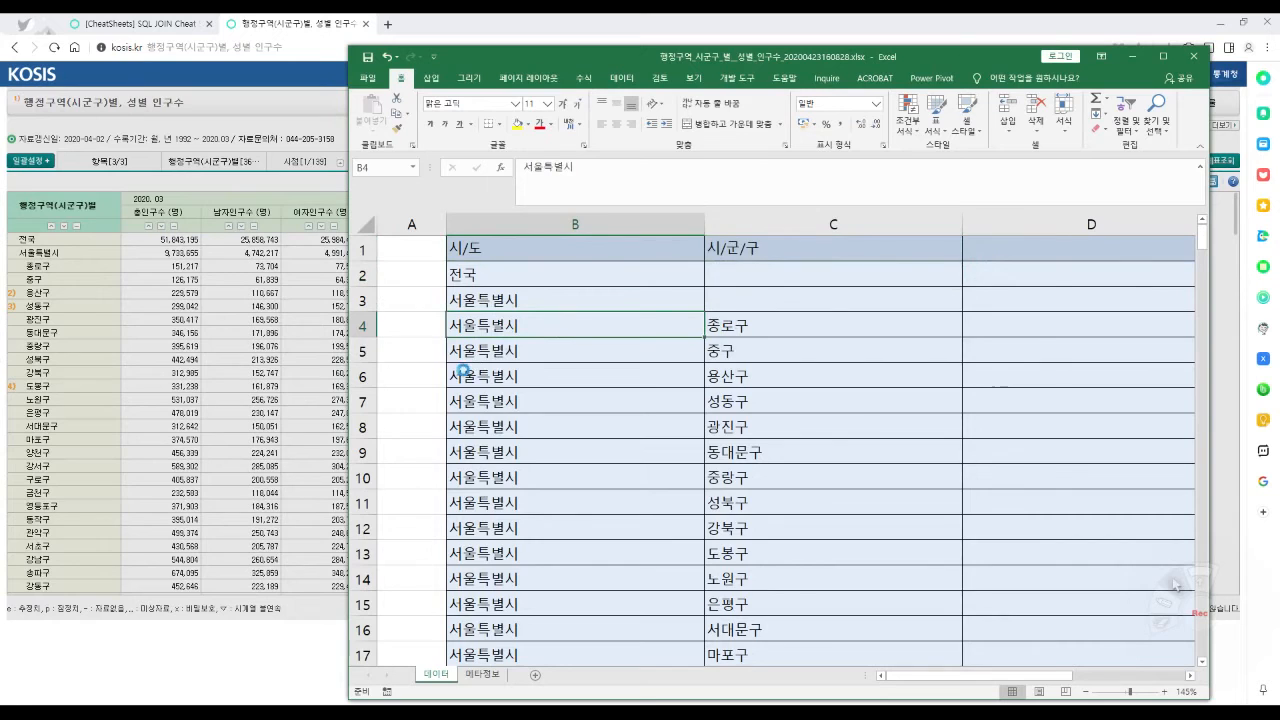
scroll(463, 370, down, 2)
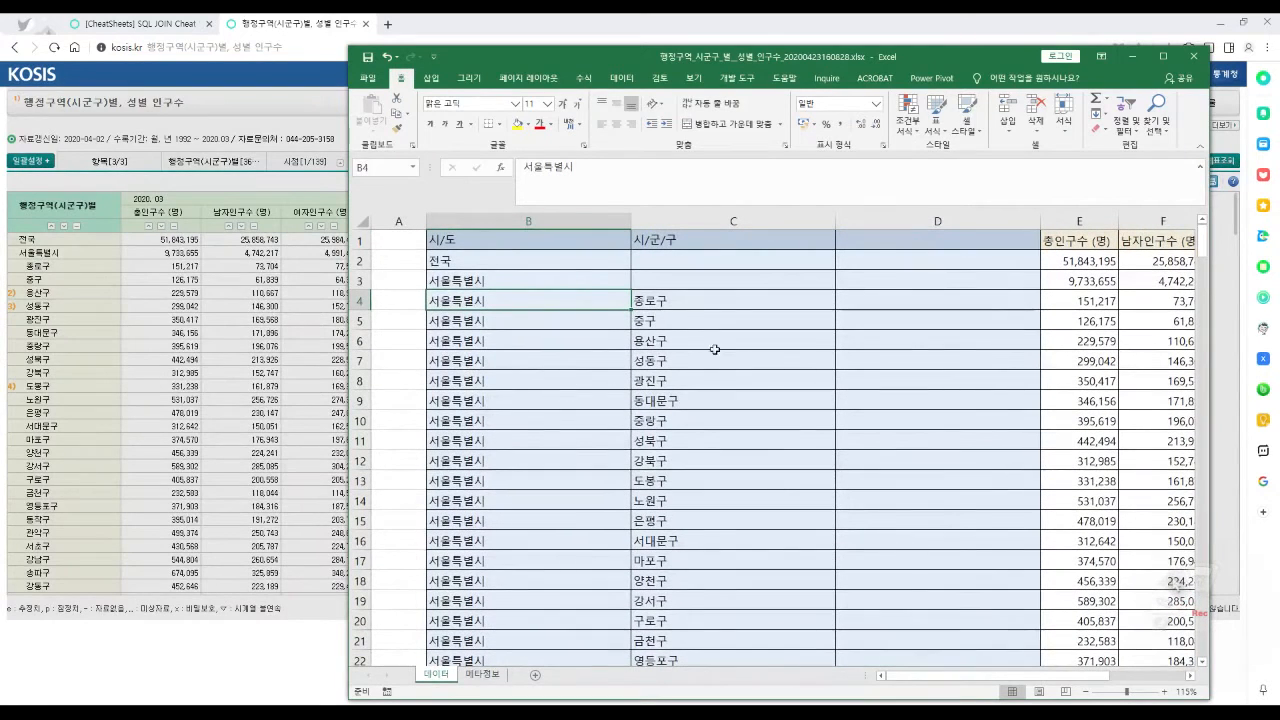
drag(456, 300, 1031, 545)
drag(530, 262, 1134, 256)
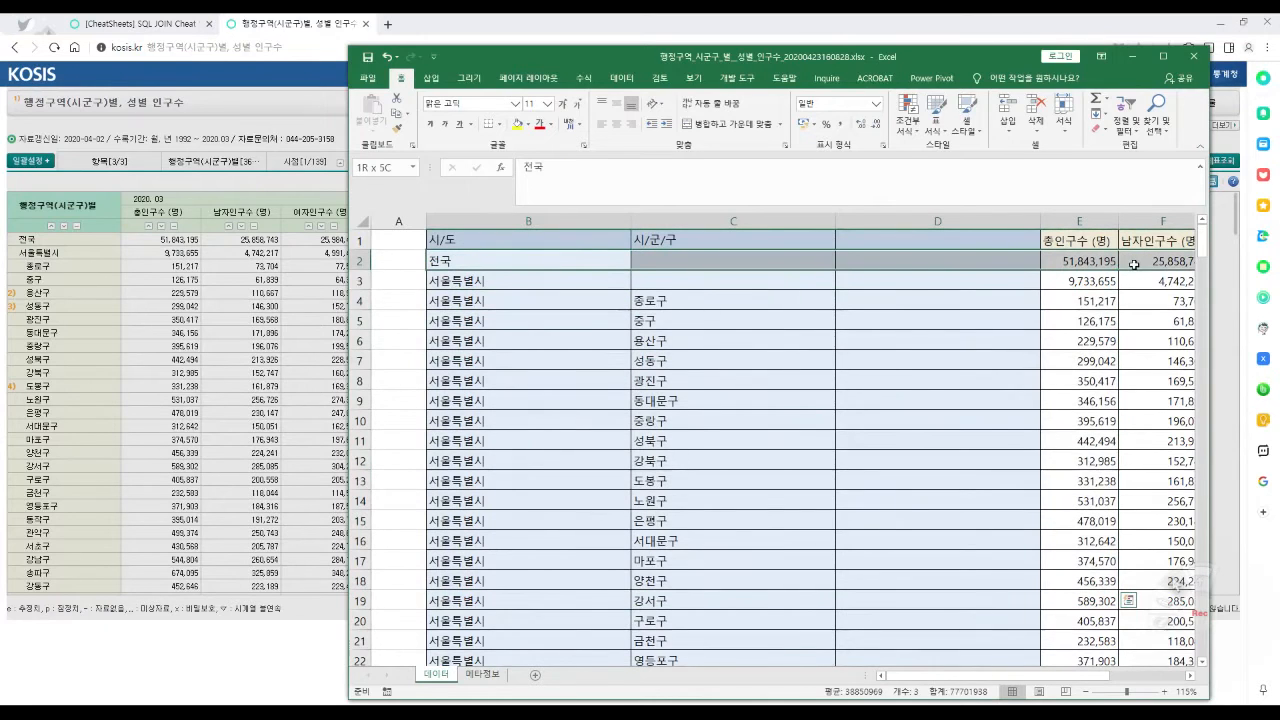
click(1080, 262)
drag(463, 285, 1054, 282)
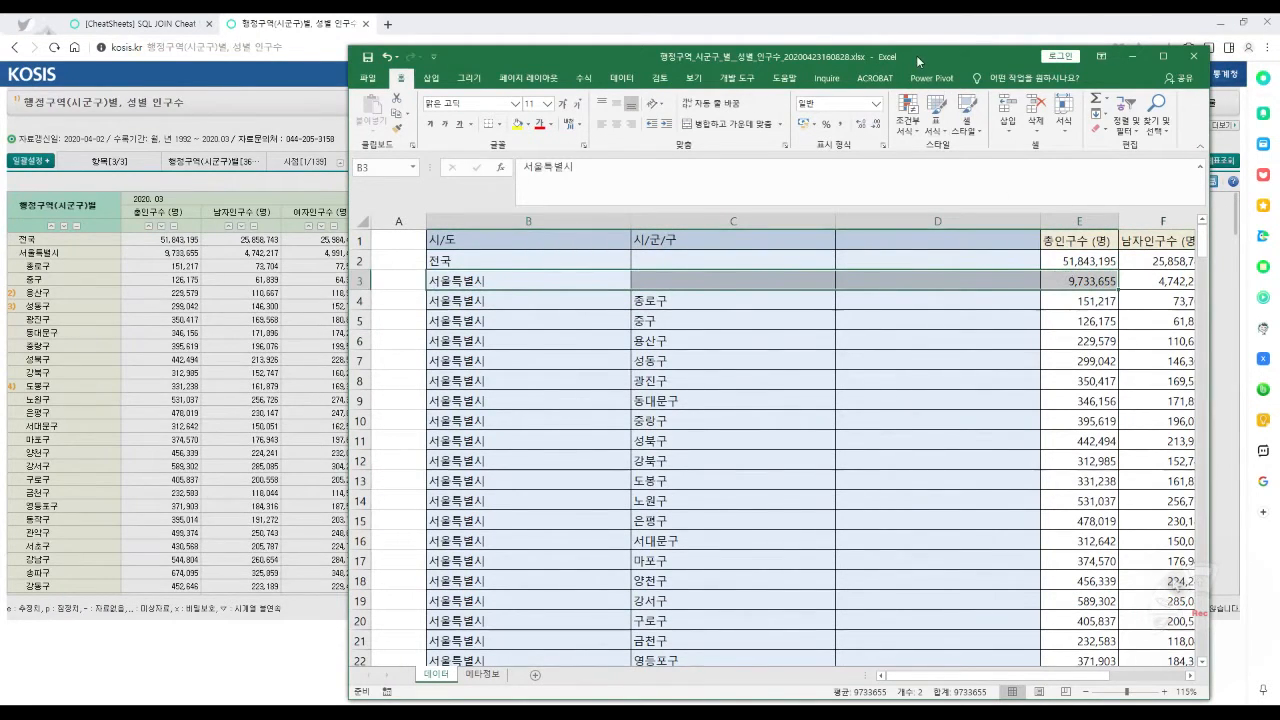
drag(916, 55, 736, 34)
drag(255, 237, 938, 264)
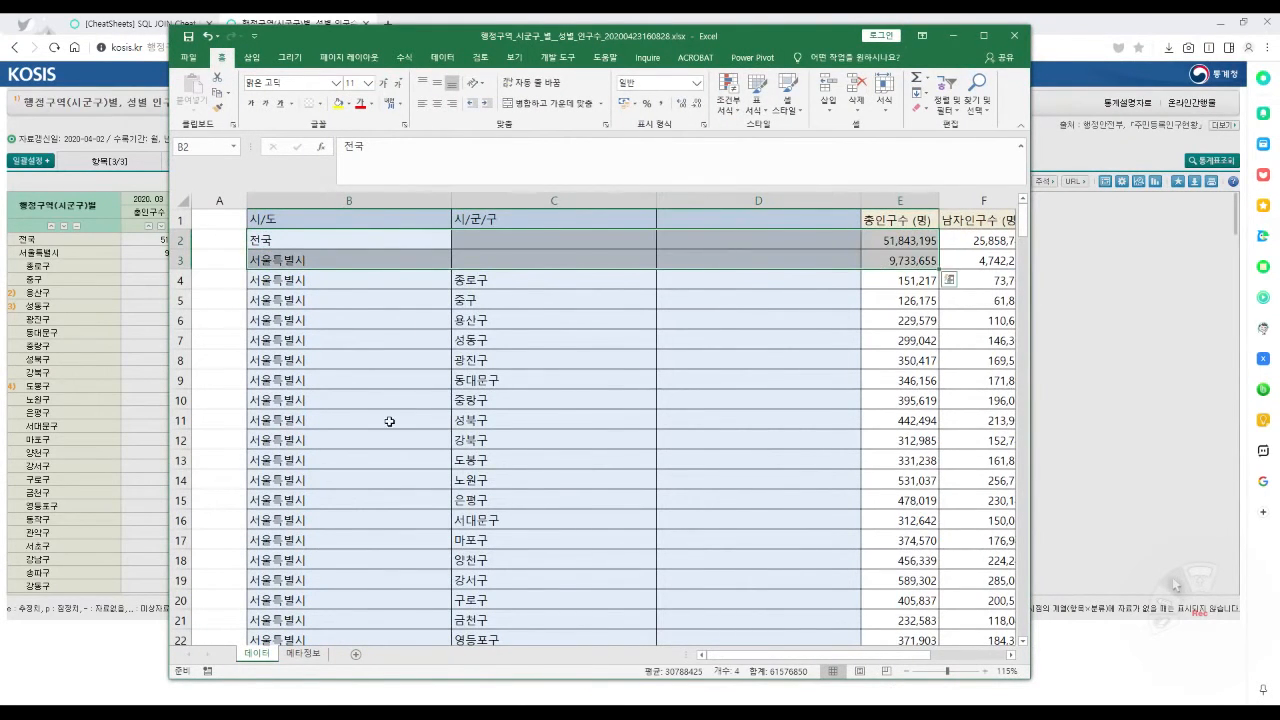
scroll(389, 421, down, 8)
drag(268, 305, 884, 304)
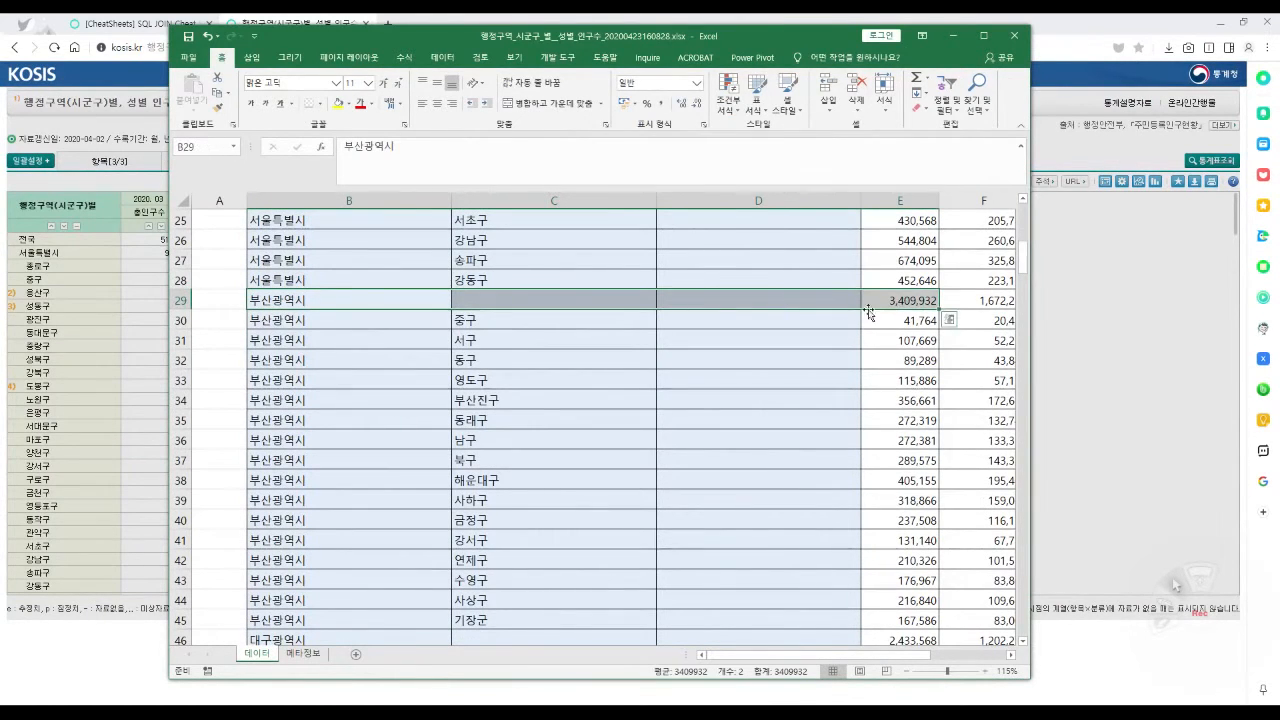
scroll(591, 393, up, 8)
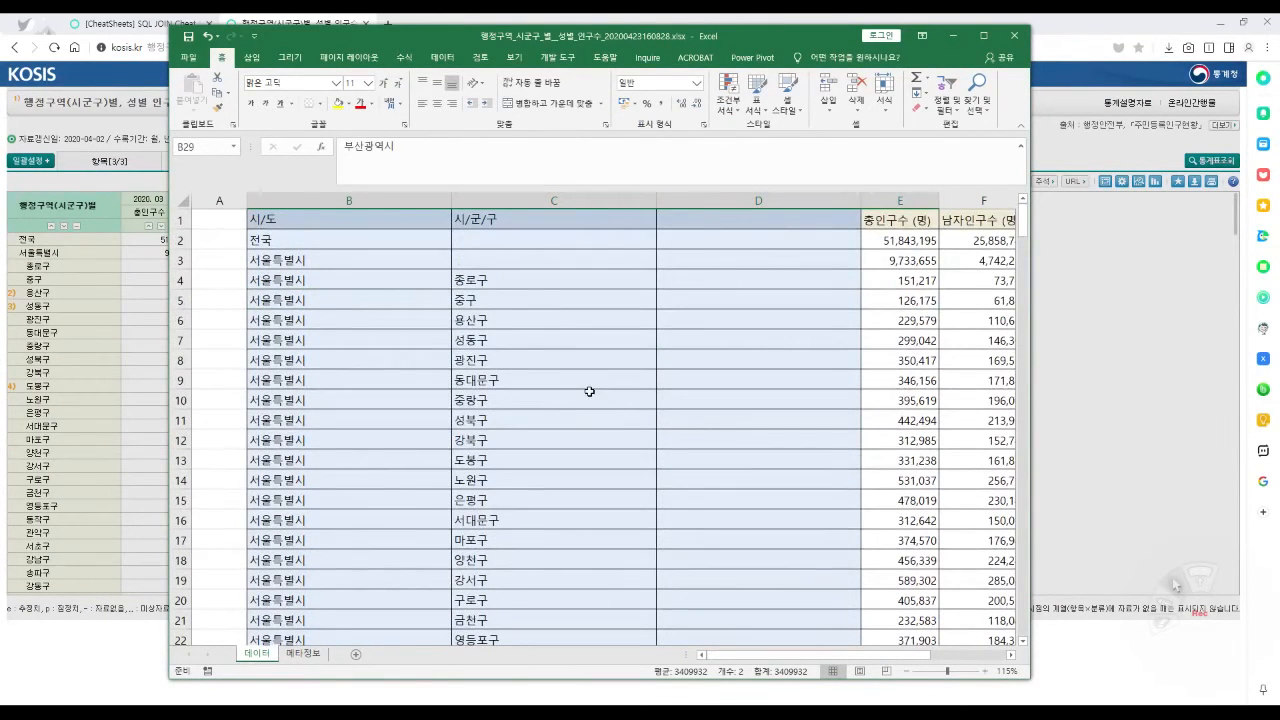
Add filters to the header row and filter the 시/군/구 column to show only blank entries.
click(486, 225)
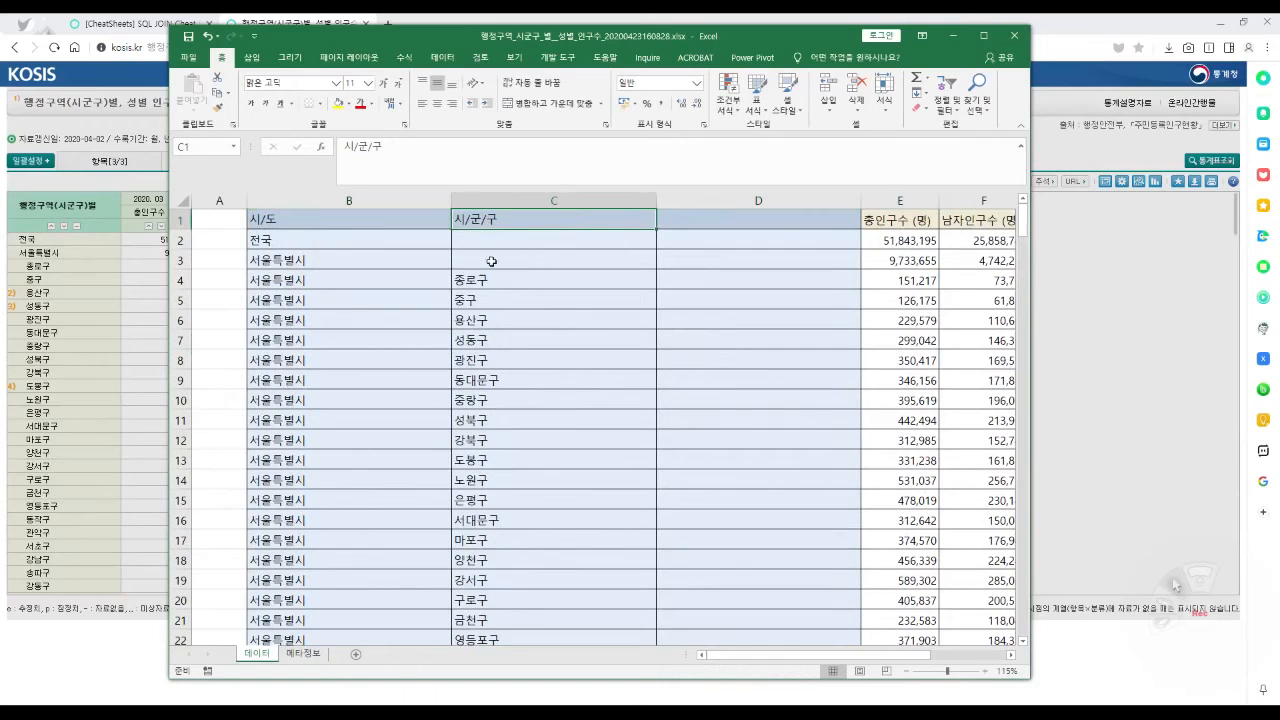
click(442, 57)
click(566, 92)
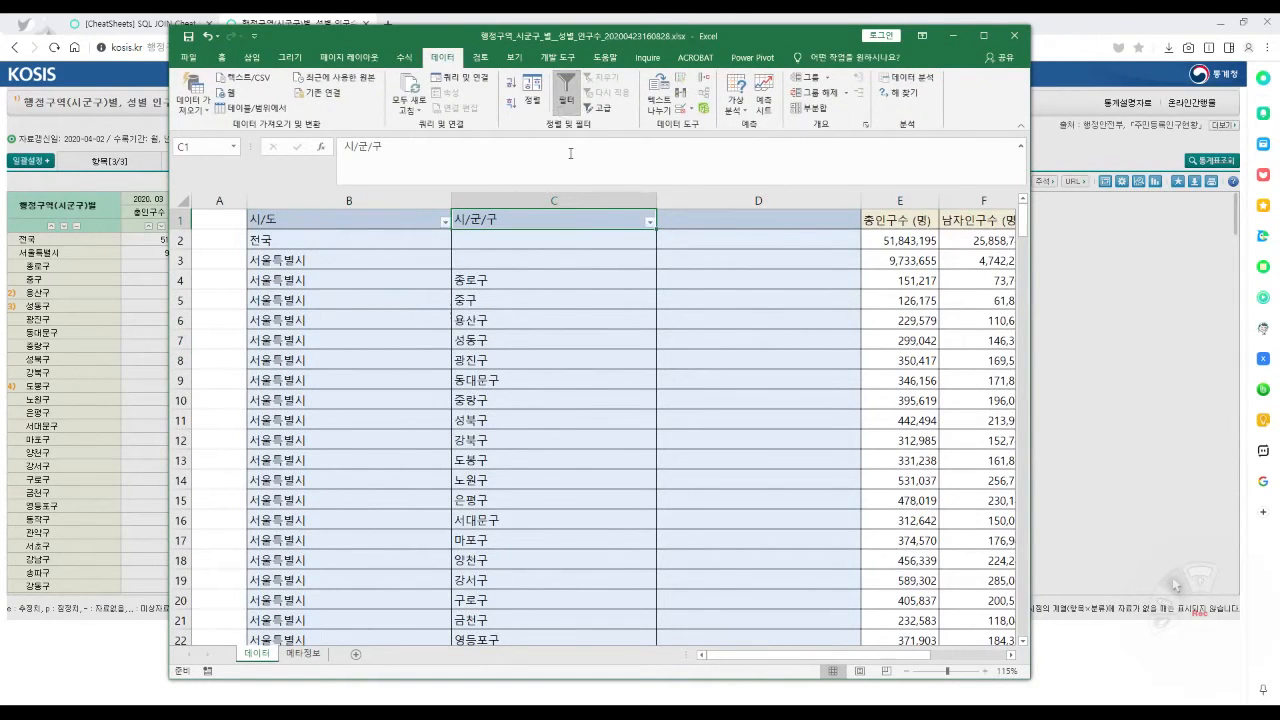
click(647, 220)
click(518, 352)
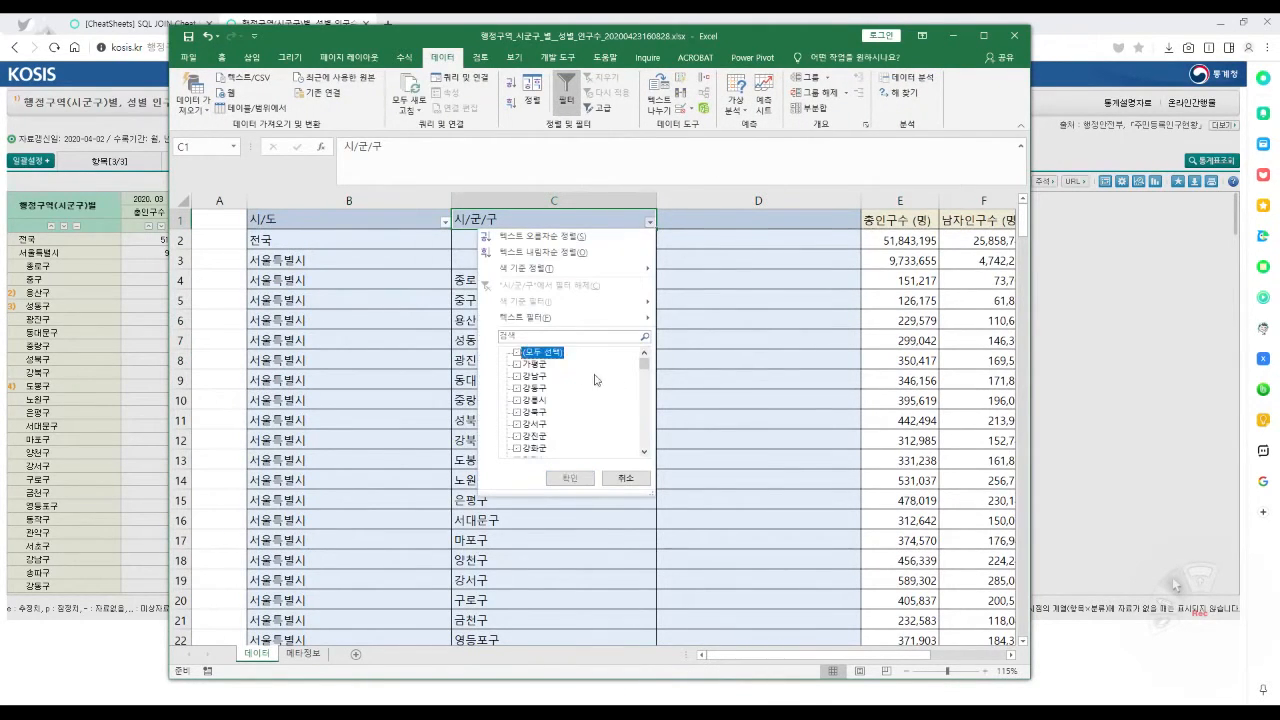
drag(646, 369, 645, 443)
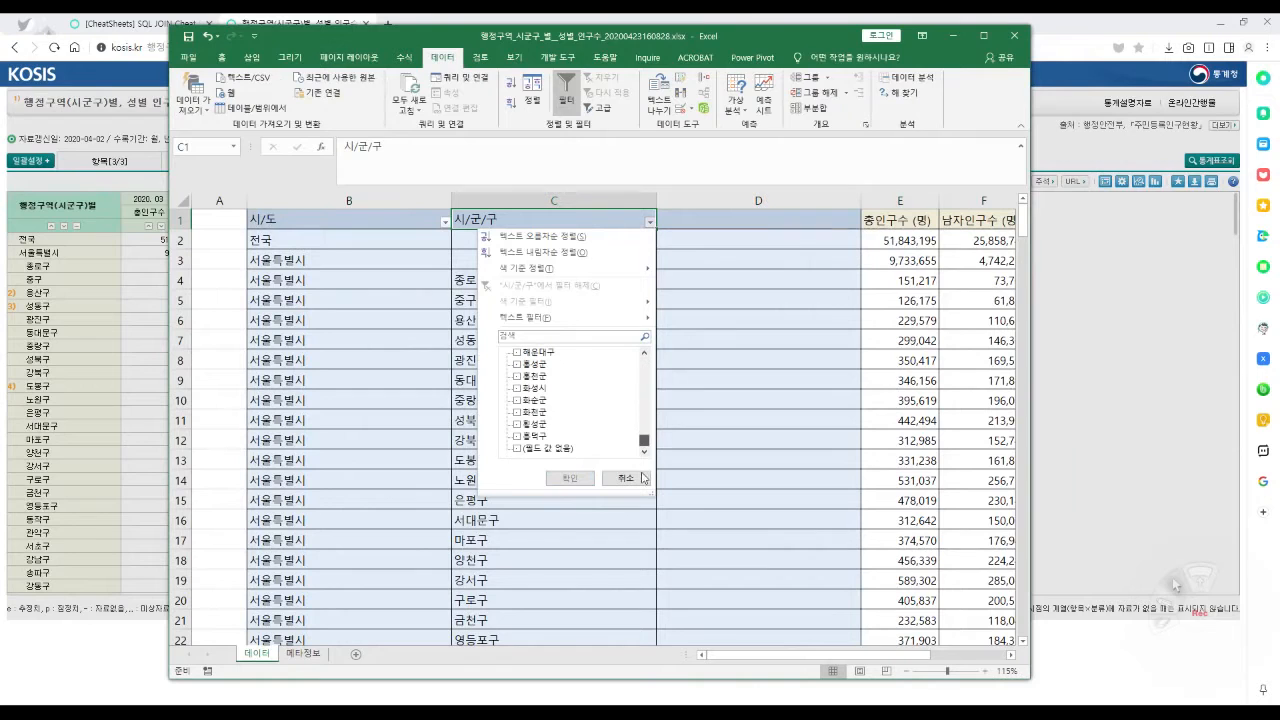
click(517, 449)
click(569, 478)
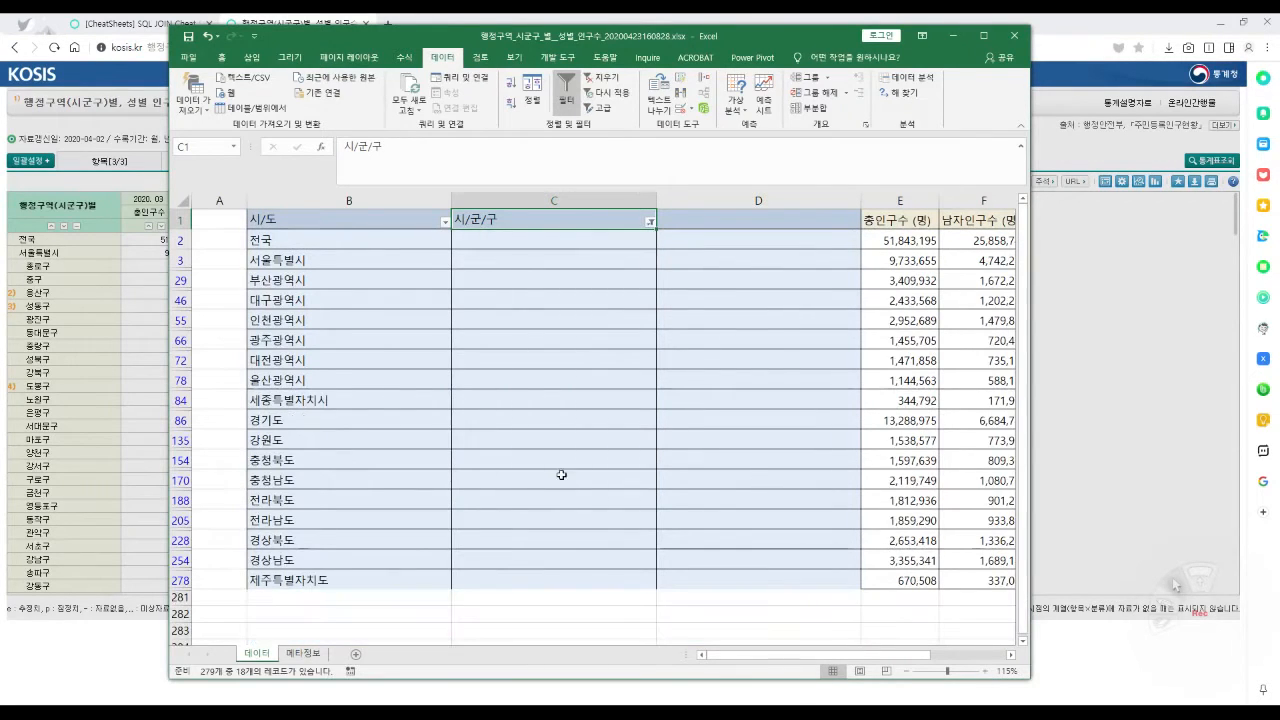
Delete all the filtered total rows, from 전국 through 제주특별자치도, and clear the 시/군/구 filter.
drag(180, 240, 178, 578)
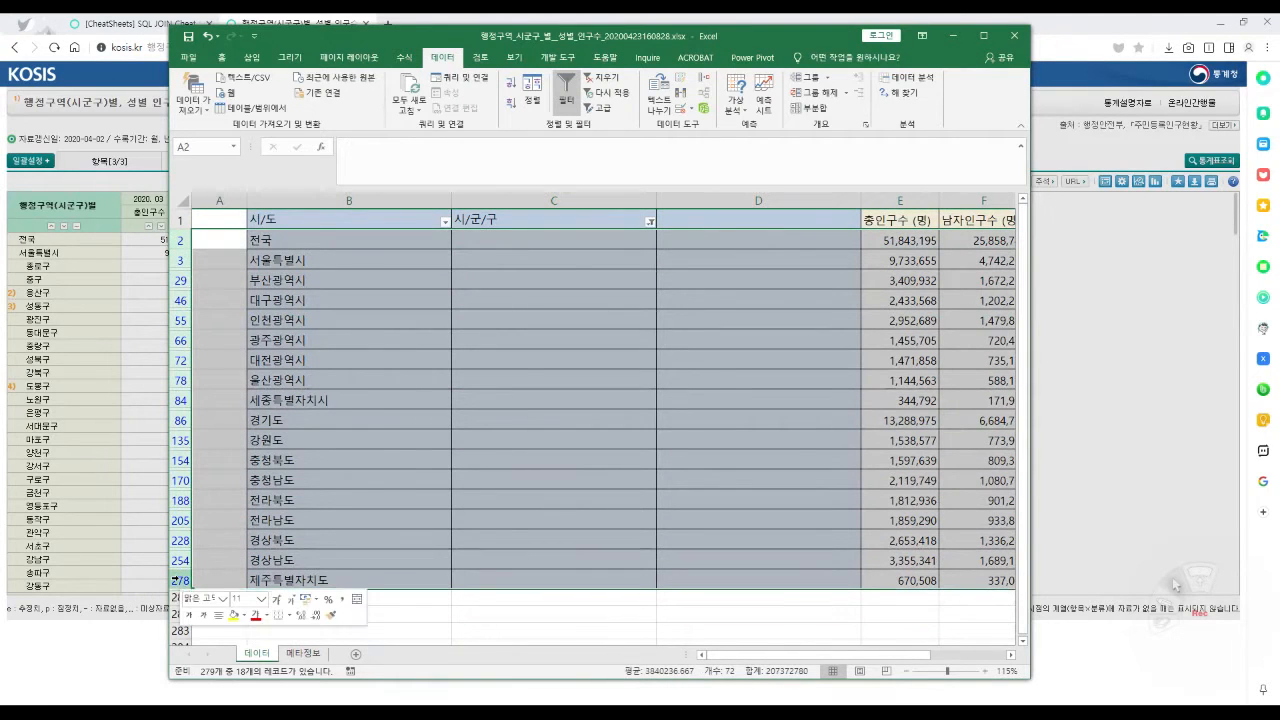
right_click(178, 578)
click(225, 490)
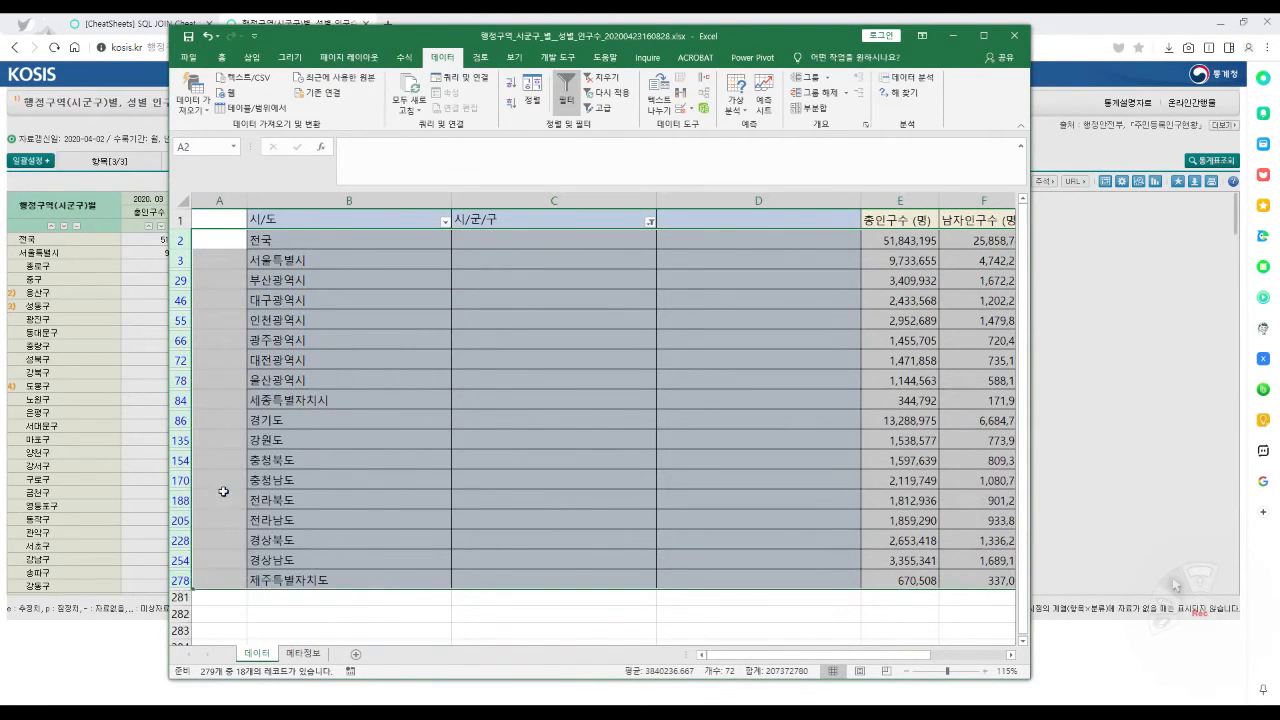
click(545, 340)
click(650, 222)
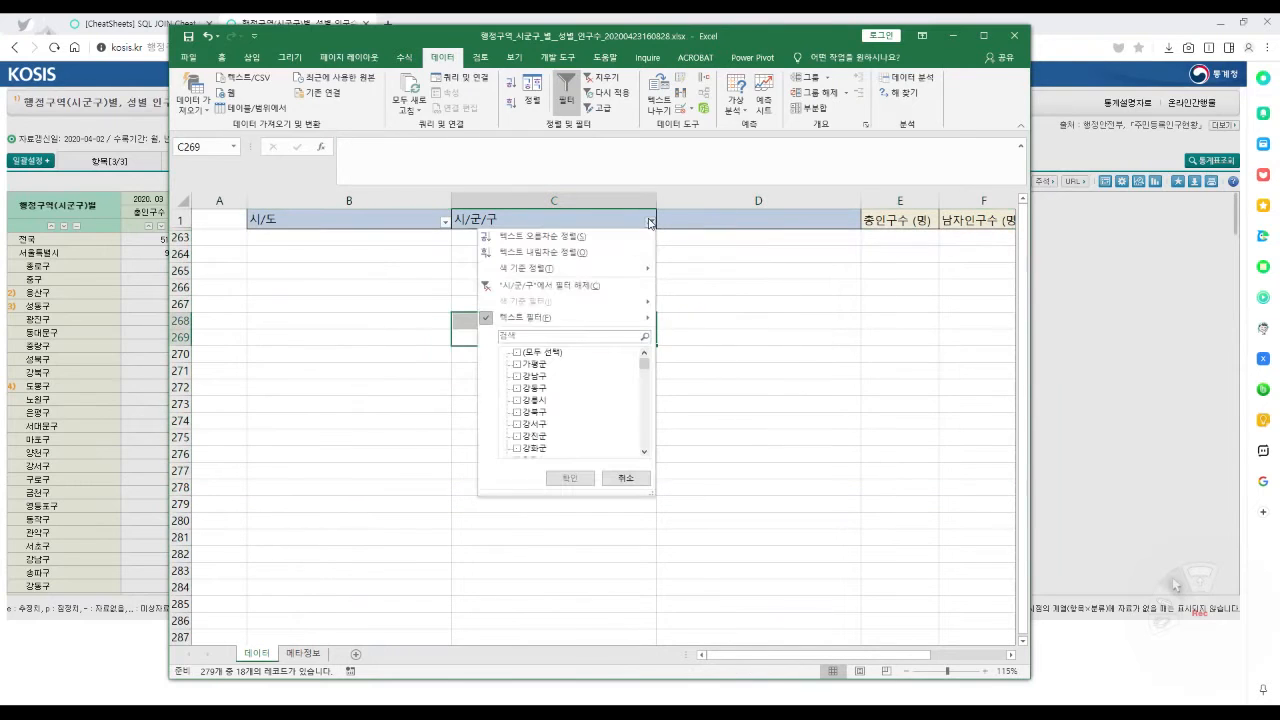
click(563, 288)
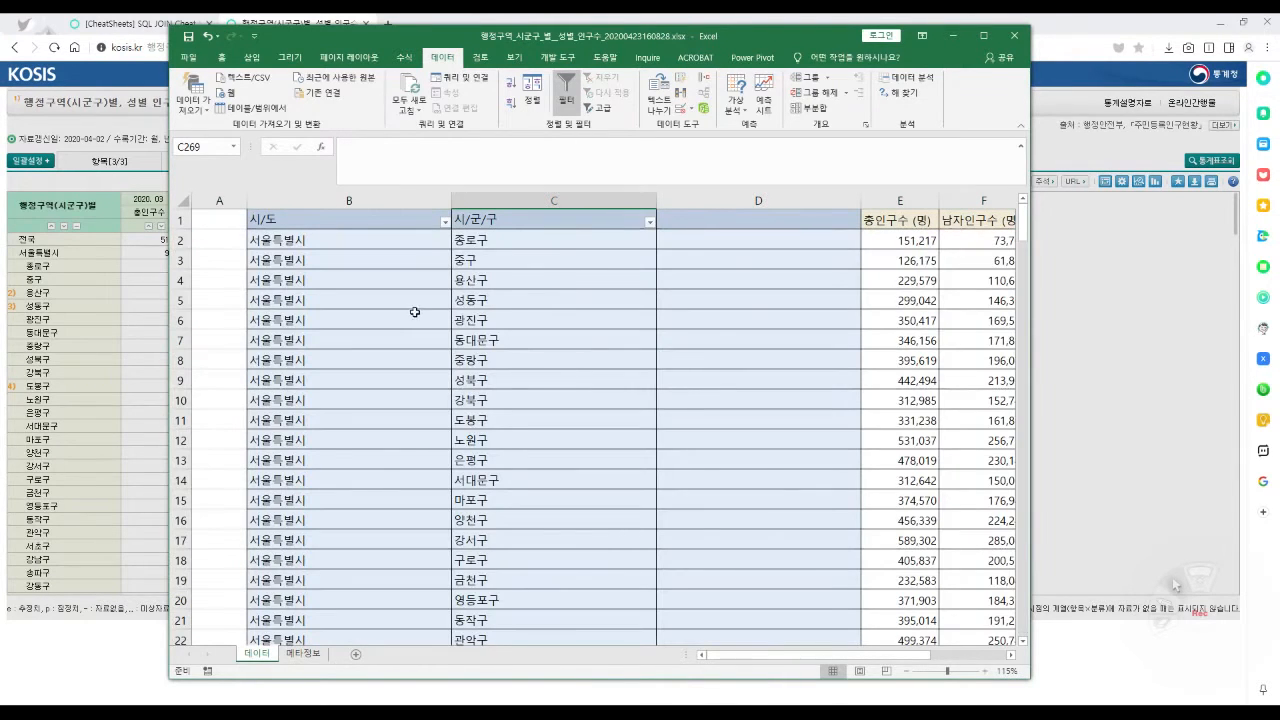
Check the cleaned 시/도 and 시/군/구 columns and save the workbook.
click(351, 200)
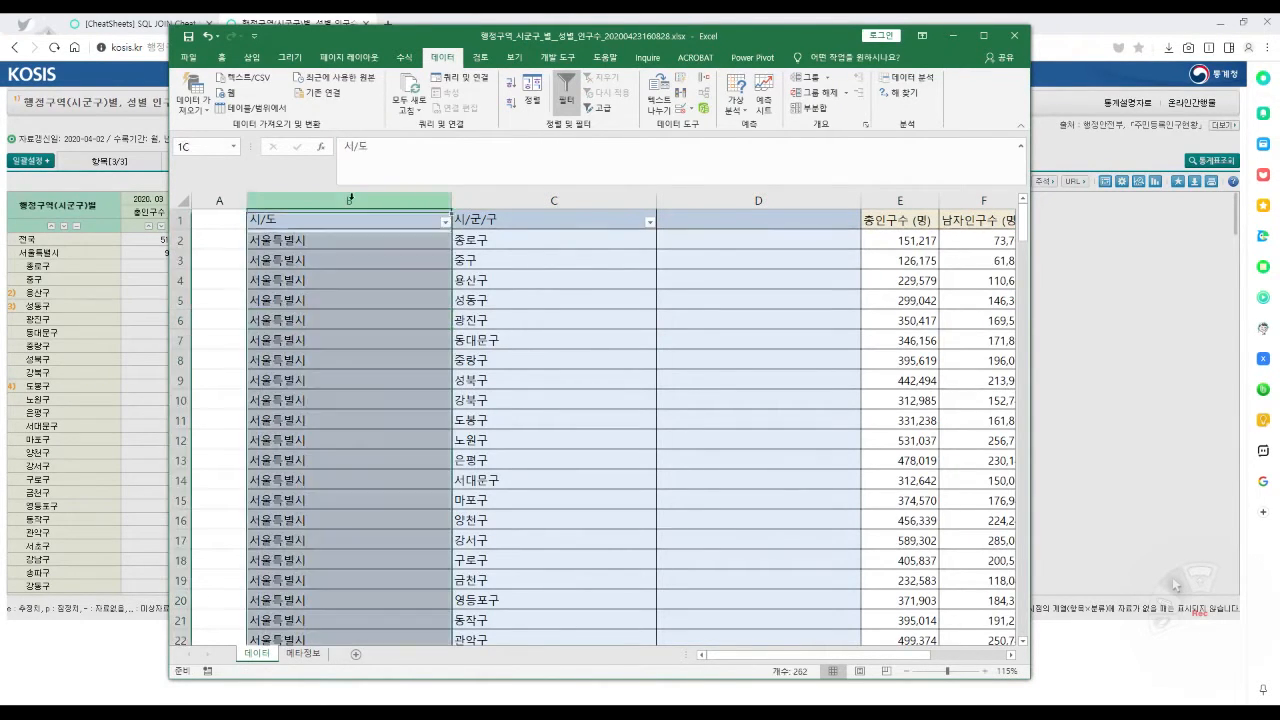
click(520, 199)
click(538, 320)
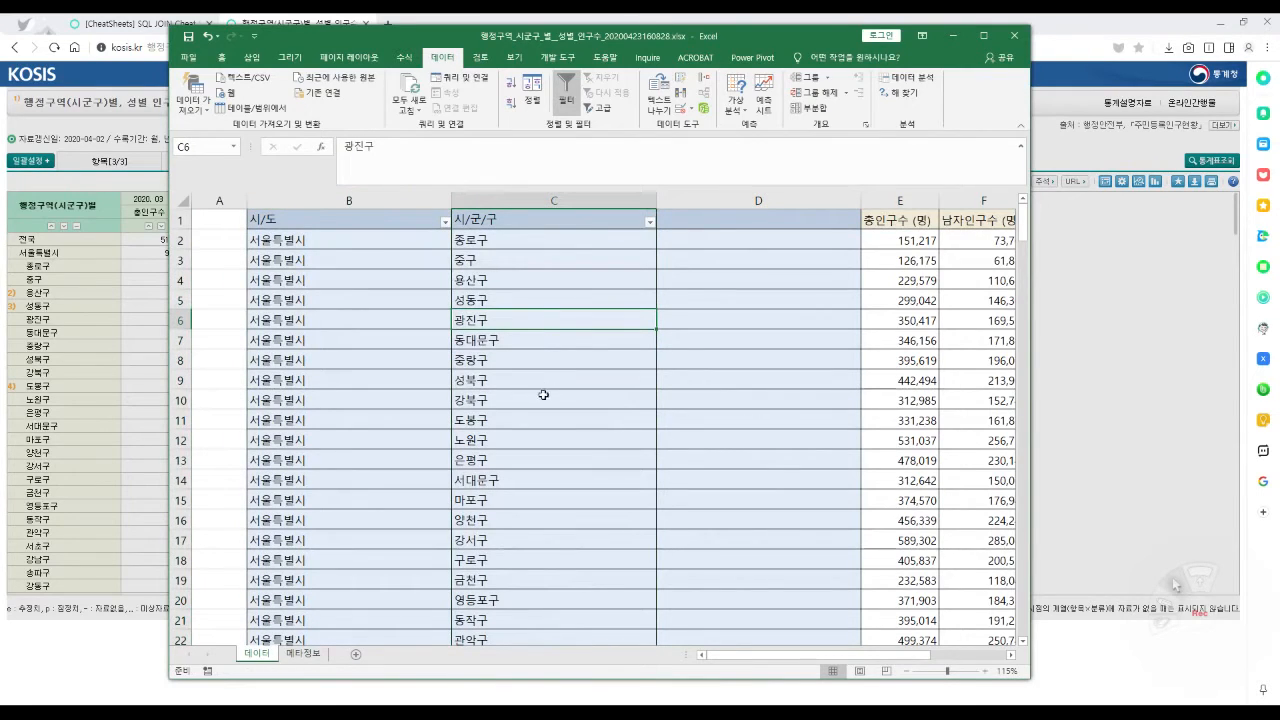
scroll(476, 381, down, 3)
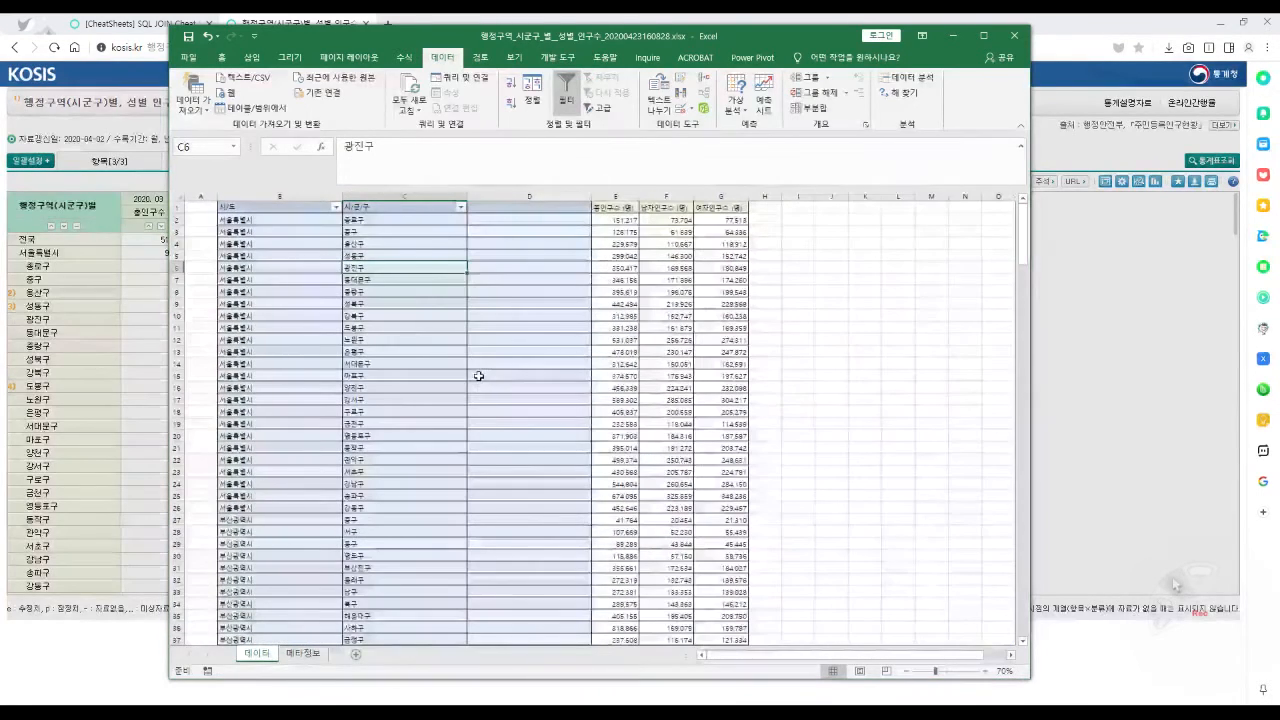
click(453, 374)
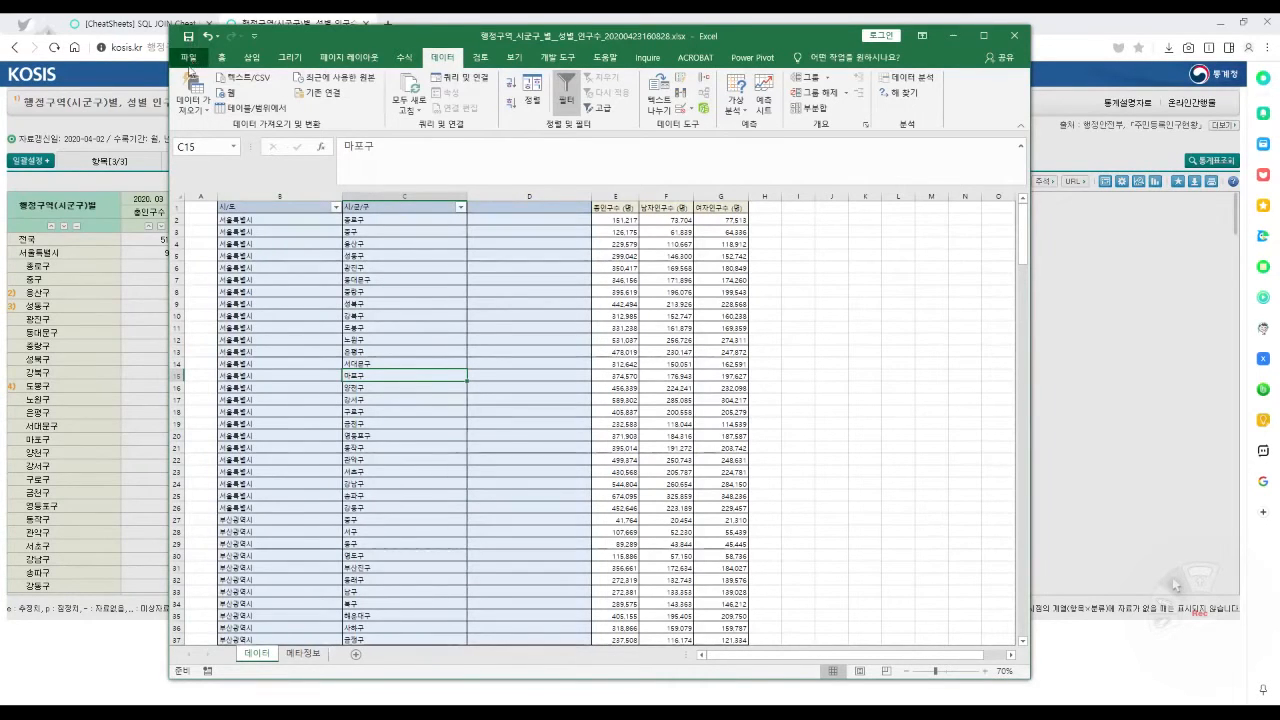
click(192, 56)
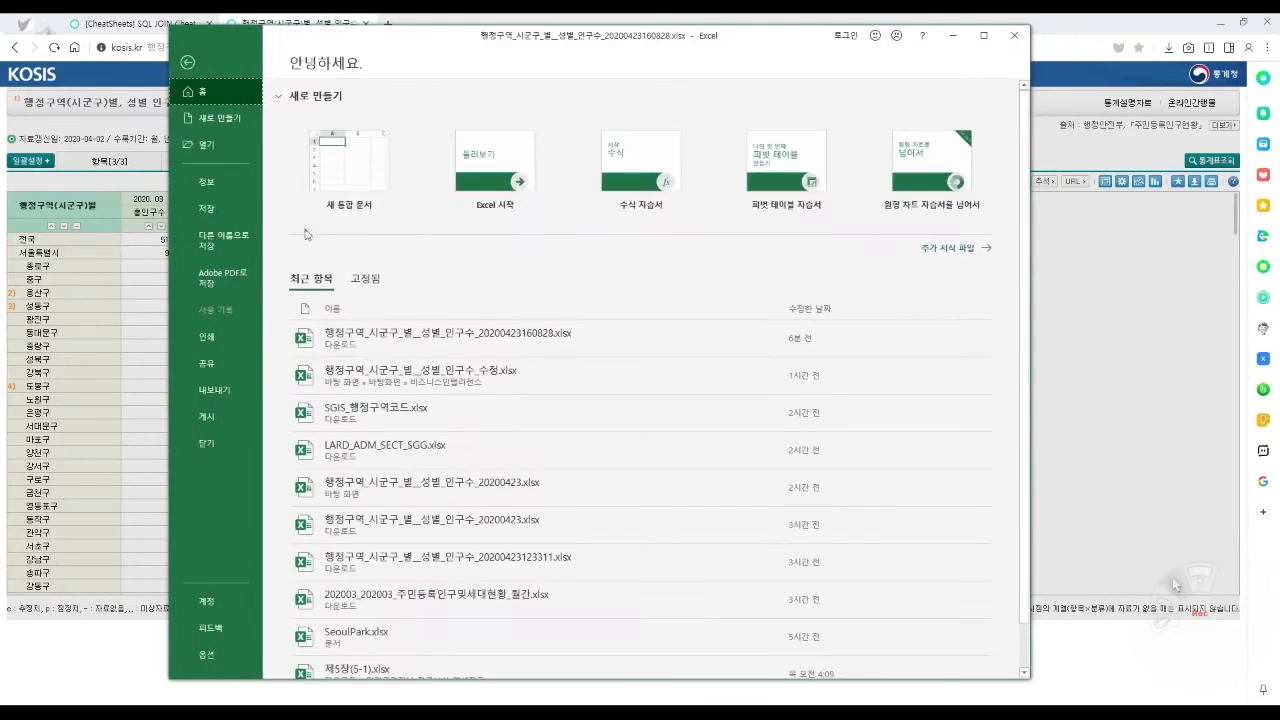
click(218, 211)
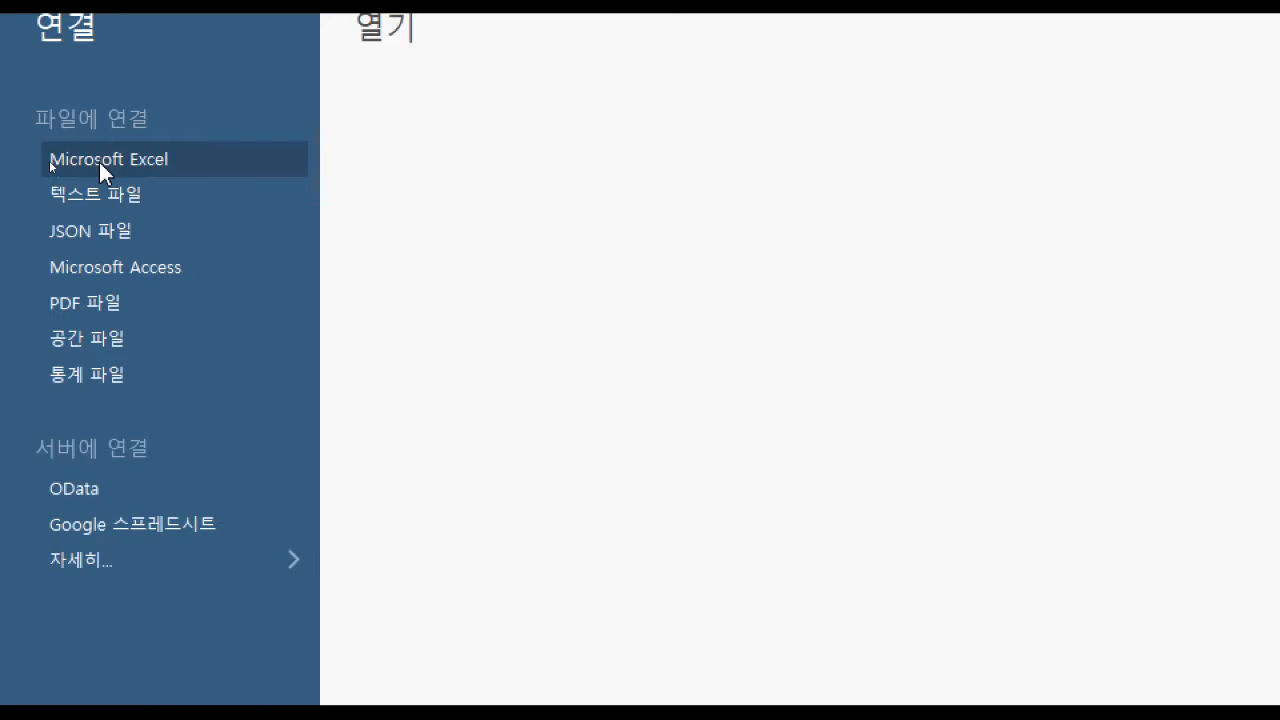
Connect to the Excel file 행정구역_시군구_별__성별_인구수_20200423160828.xlsx in the Downloads folder.
click(100, 161)
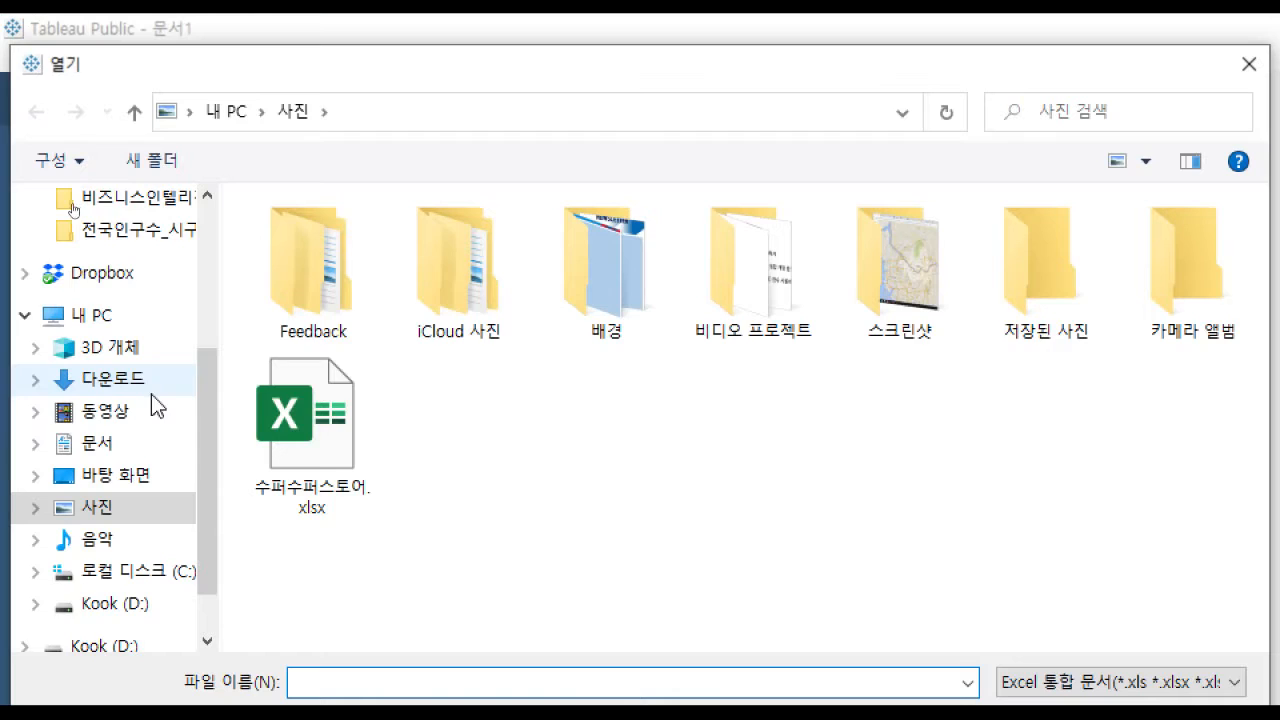
click(137, 392)
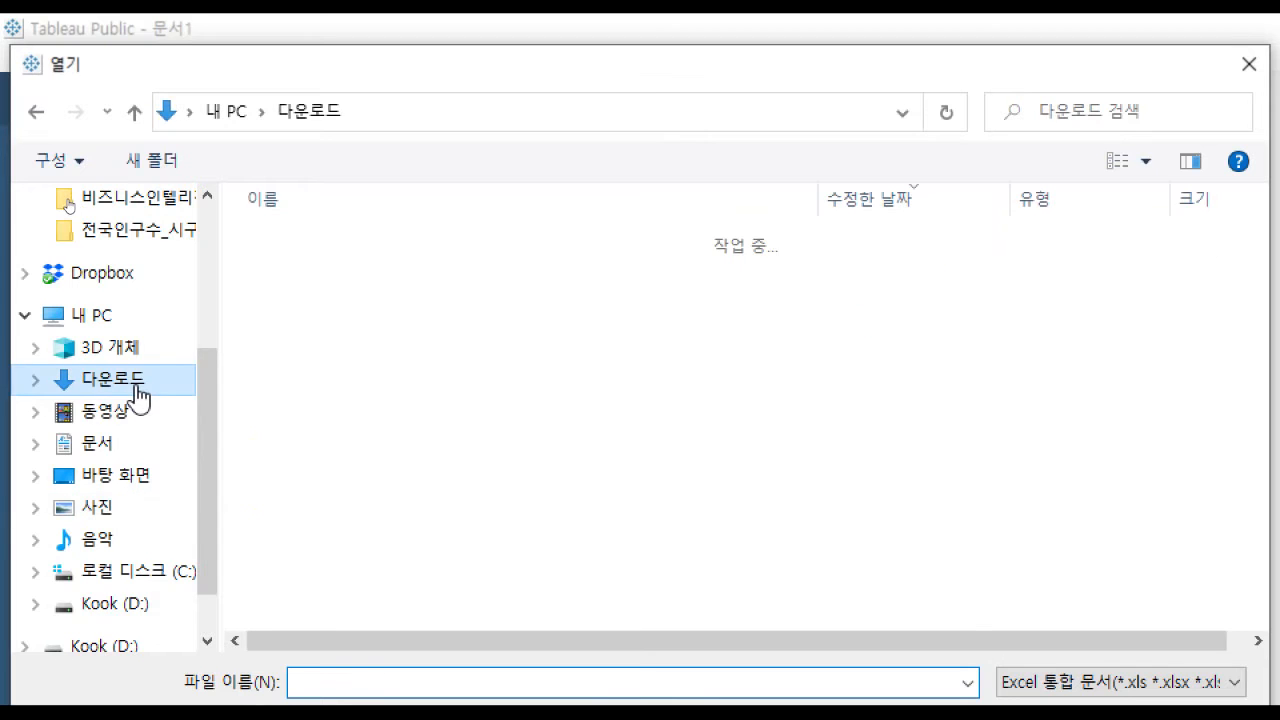
click(445, 282)
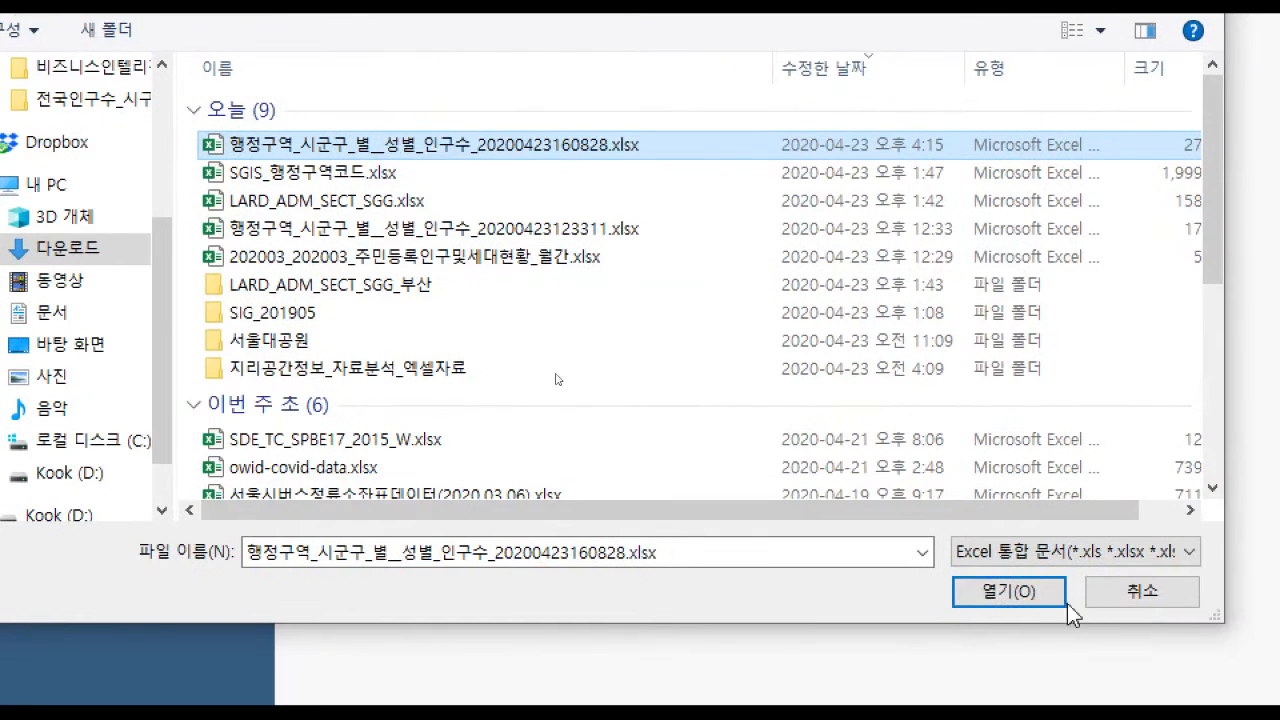
click(1045, 598)
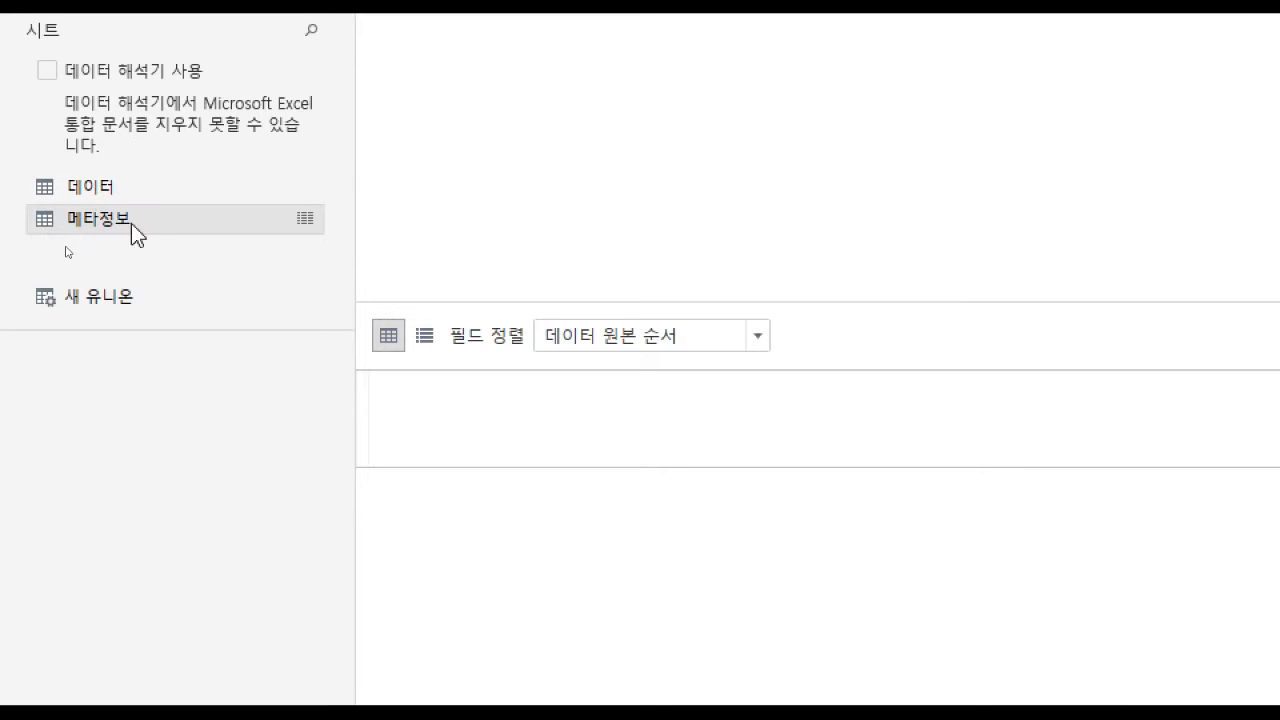
Preview the rows of the 데이터 sheet and add that sheet to the data source canvas.
click(306, 187)
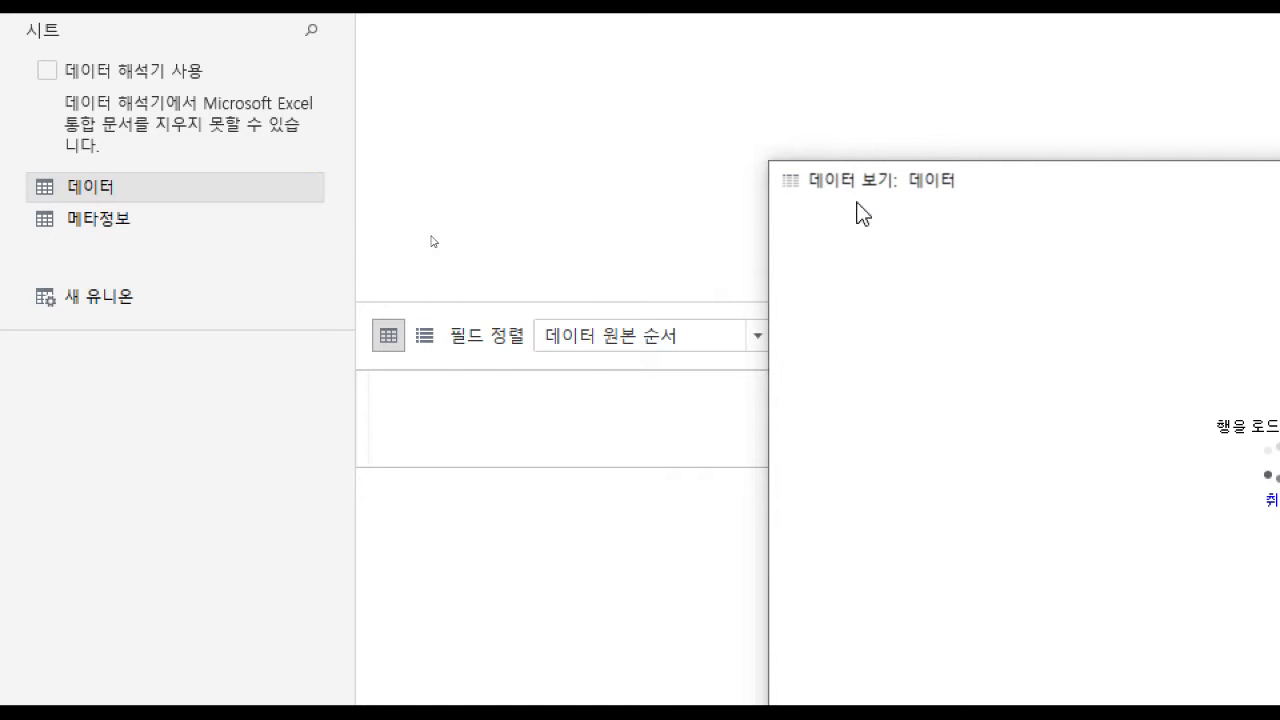
click(1097, 179)
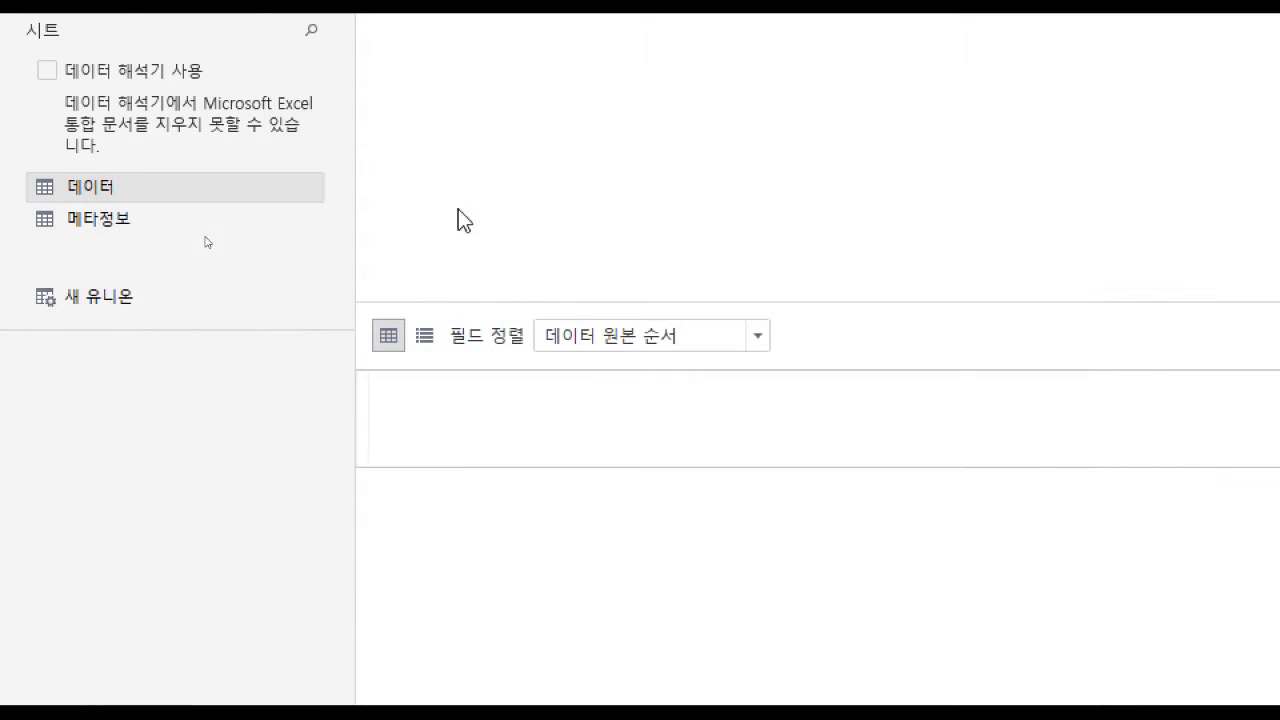
drag(203, 212, 674, 194)
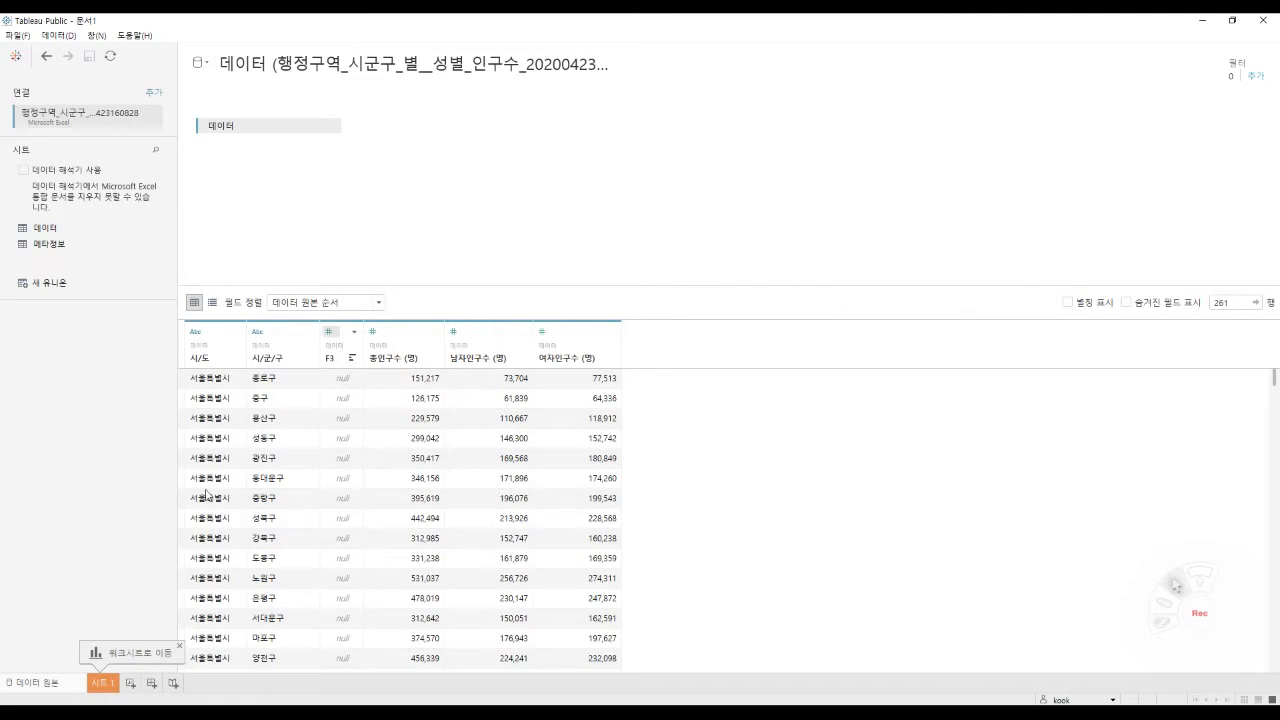
In worksheet 시트 1, build a text table with 시/도 and 시/군/구 on rows and 총인구수 (명) as values.
click(104, 684)
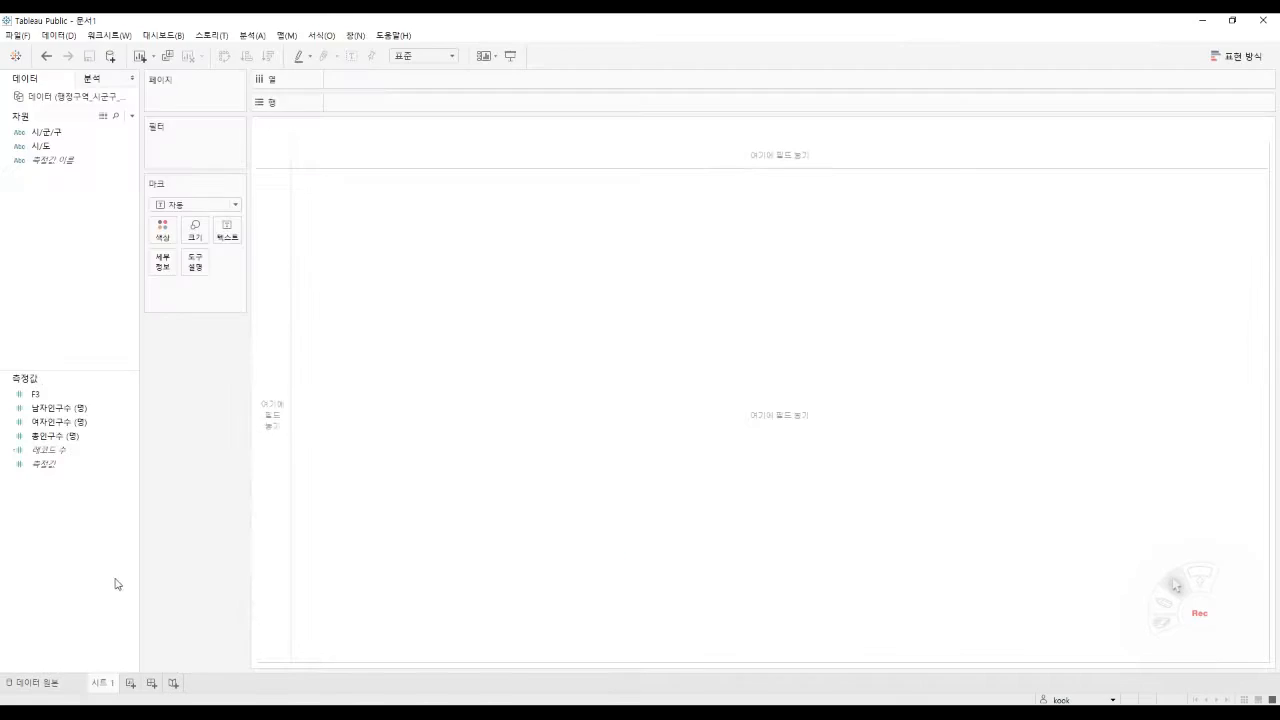
drag(109, 373, 112, 272)
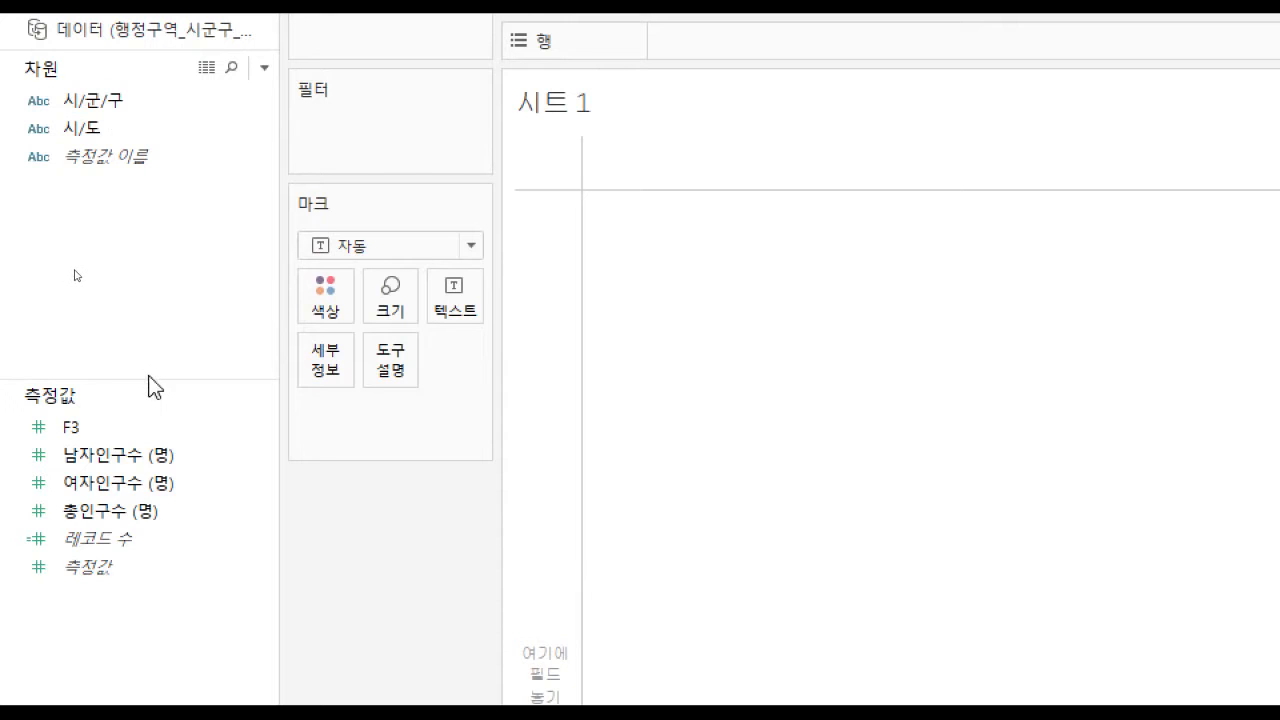
drag(148, 378, 143, 283)
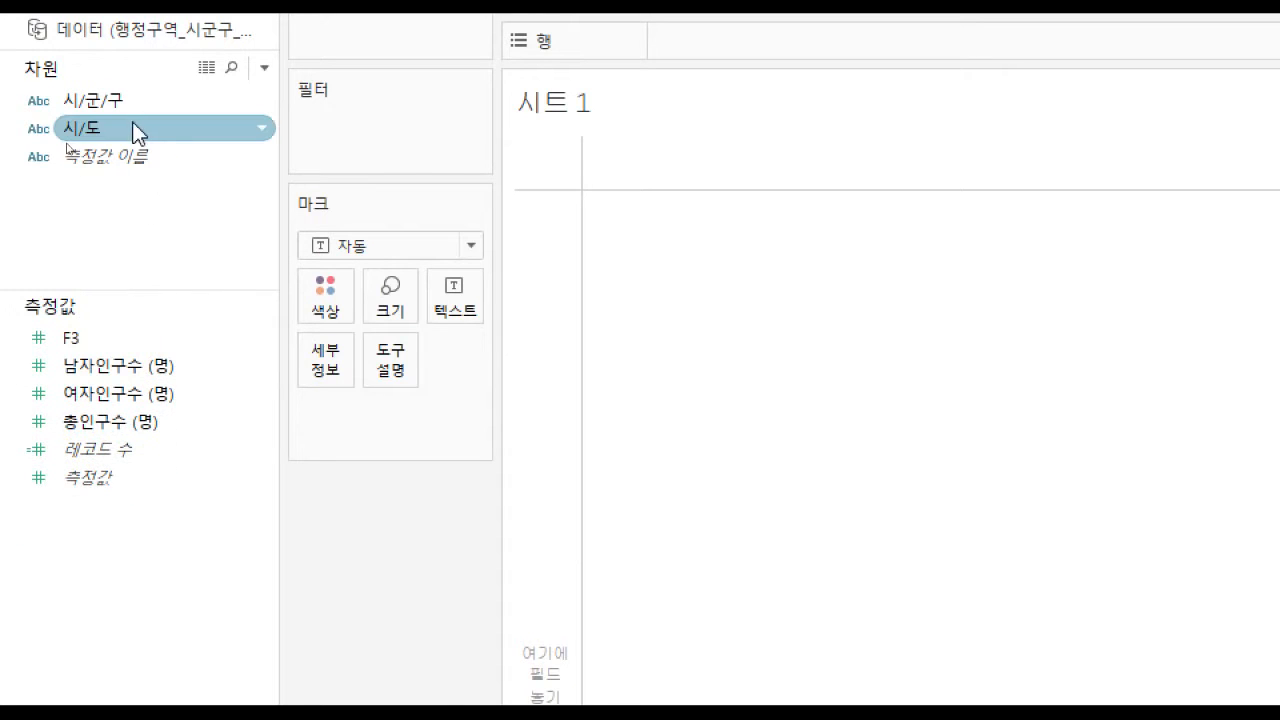
drag(131, 126, 555, 280)
drag(95, 100, 910, 44)
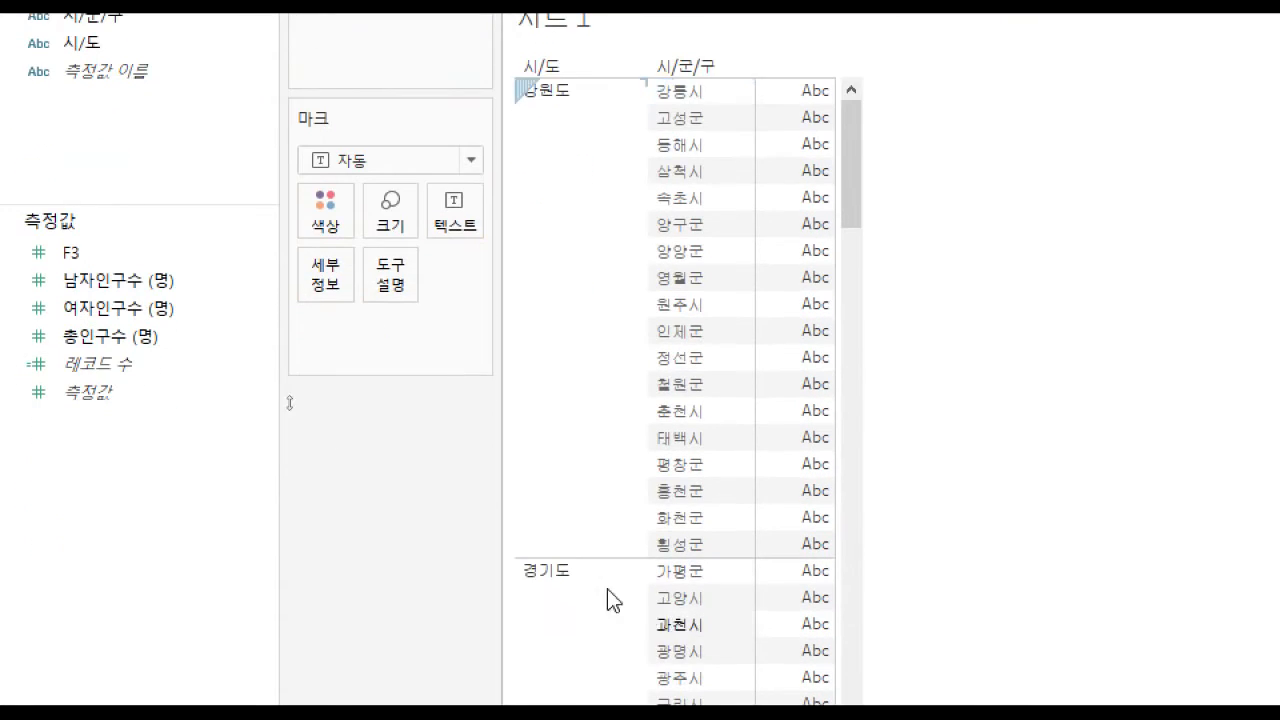
drag(120, 336, 779, 330)
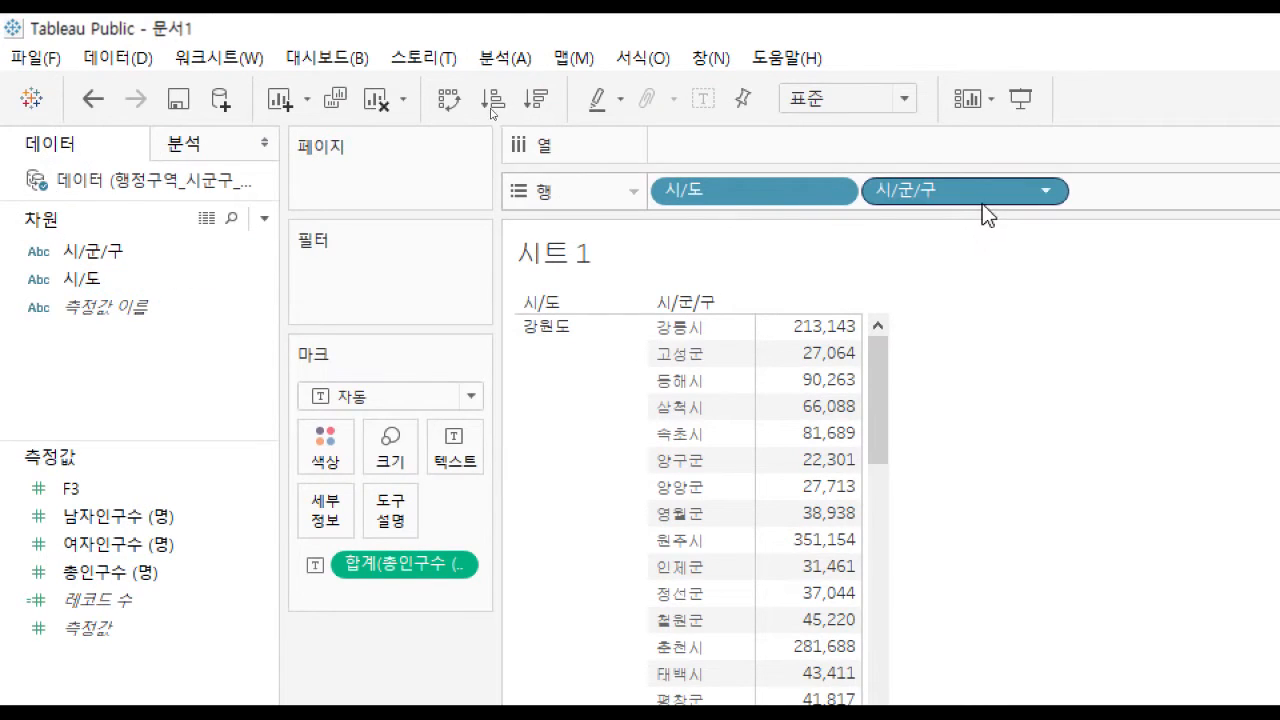
Remove 시/군/구 and 시/도 from the rows, keeping only the total population value.
click(78, 284)
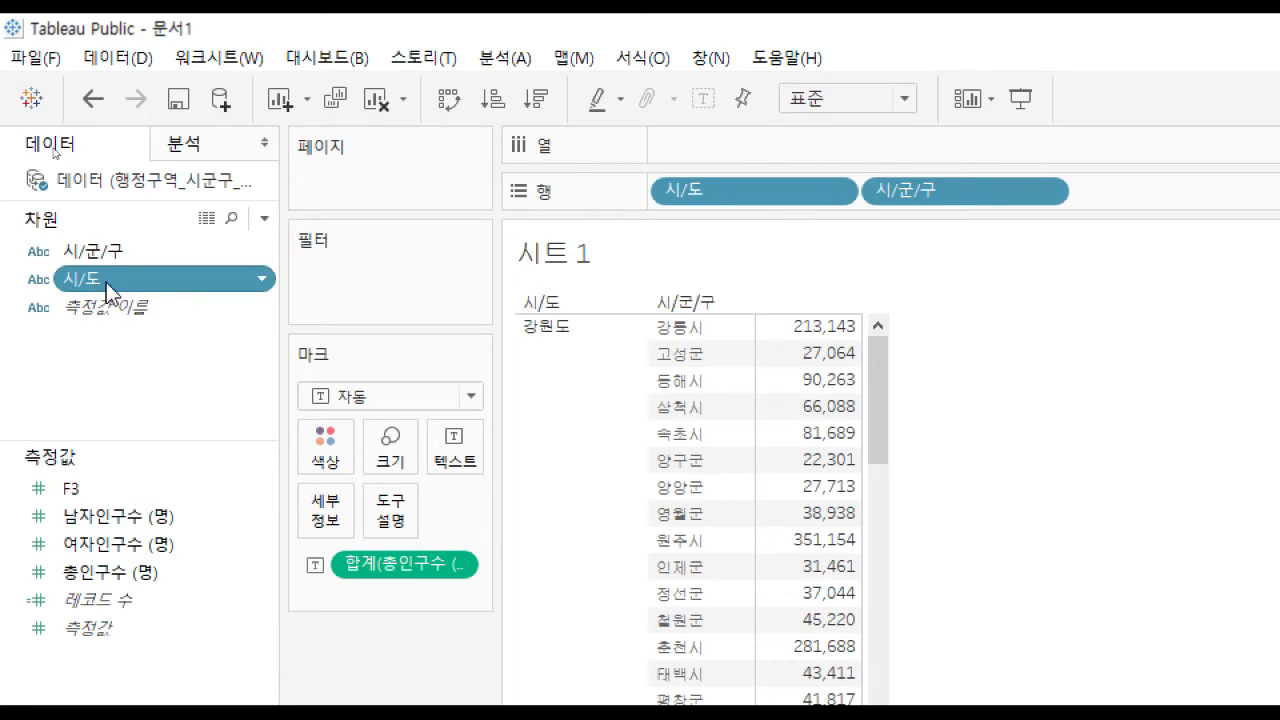
drag(1006, 200, 915, 285)
drag(760, 191, 922, 326)
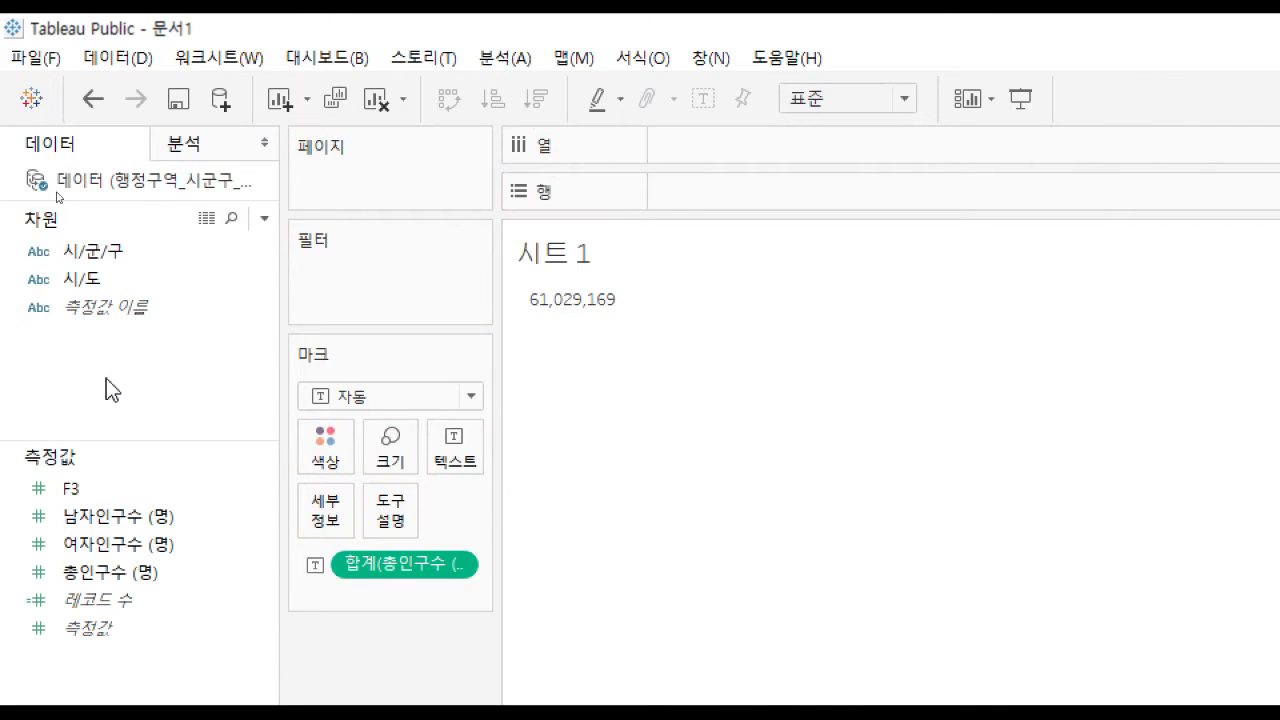
Combine the 시/도 and 시/군/구 dimensions into a new hierarchy.
click(95, 282)
click(98, 250)
click(125, 289)
drag(126, 293, 126, 259)
drag(124, 257, 124, 257)
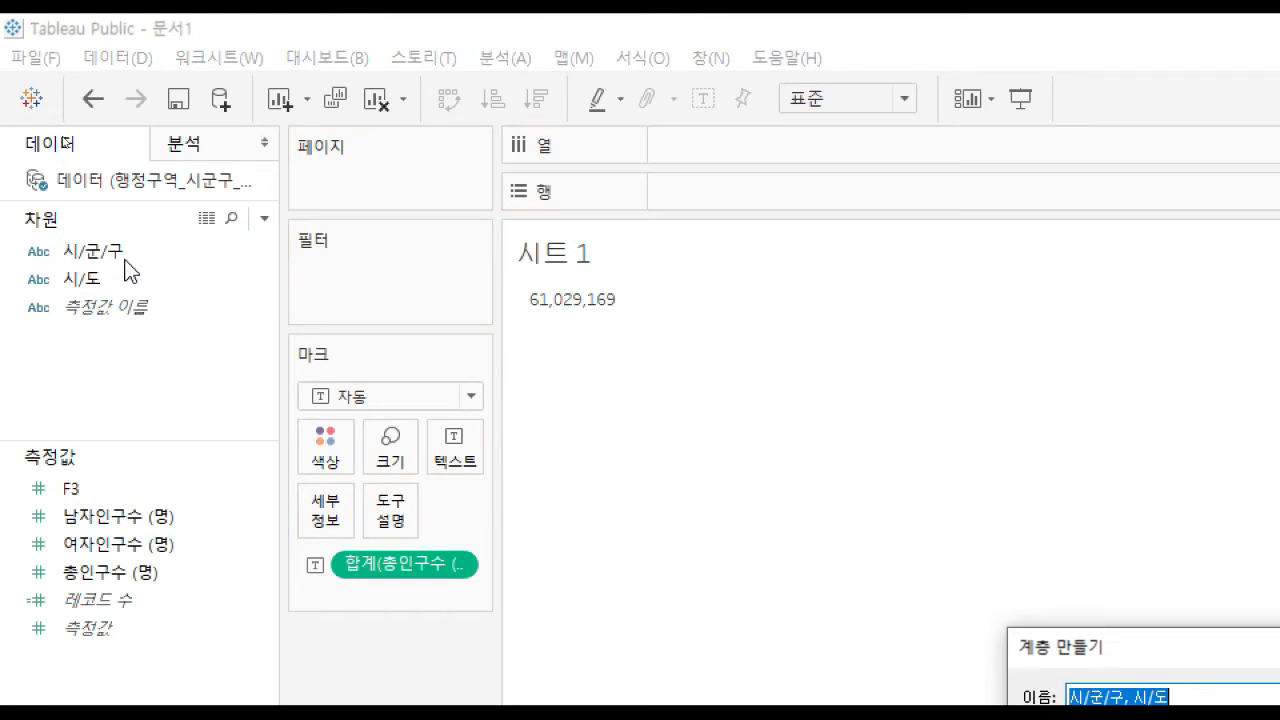
Name the new hierarchy 지역 and place 시/도 above 시/군/구 in it.
drag(1215, 647, 699, 367)
drag(574, 342, 554, 314)
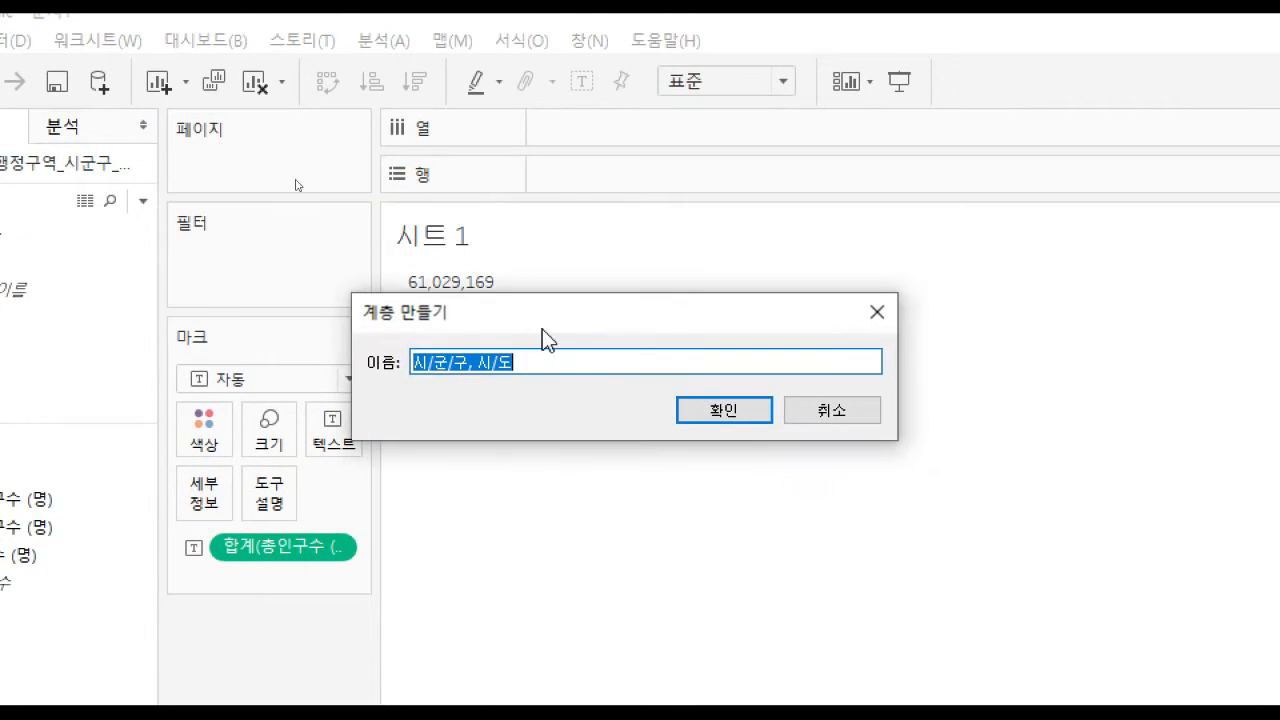
drag(646, 363, 491, 354)
text(wldu)
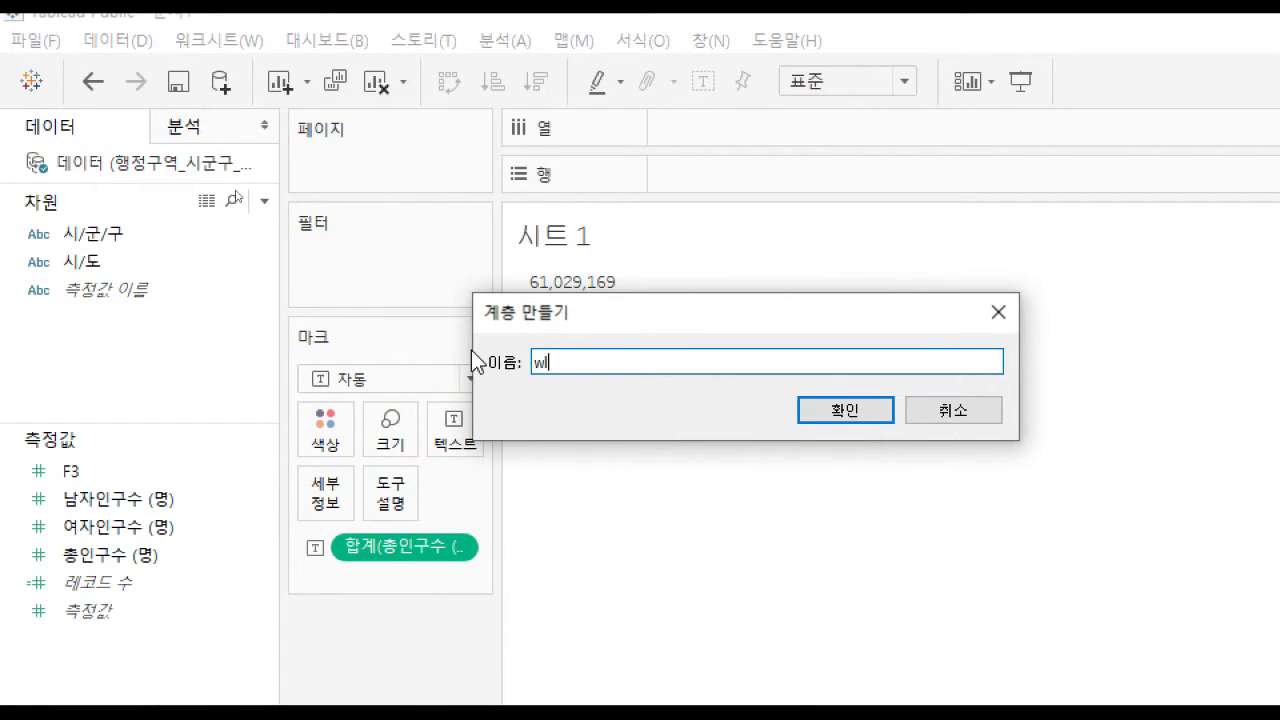
key(BackSpace)
key(BackSpace)
key(BackSpace)
key(BackSpace)
text(지역)
click(883, 411)
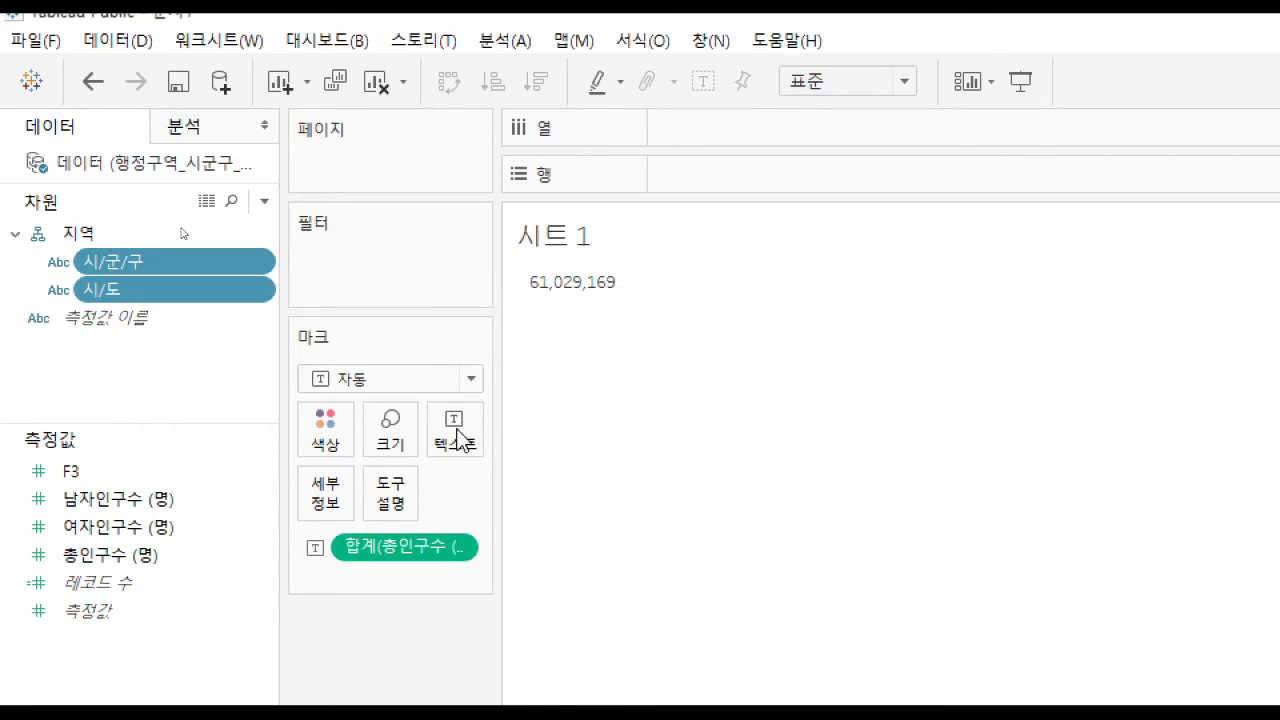
mouse_move(155, 290)
mouse_down()
mouse_move(146, 249)
mouse_move(143, 298)
mouse_up()
click(140, 268)
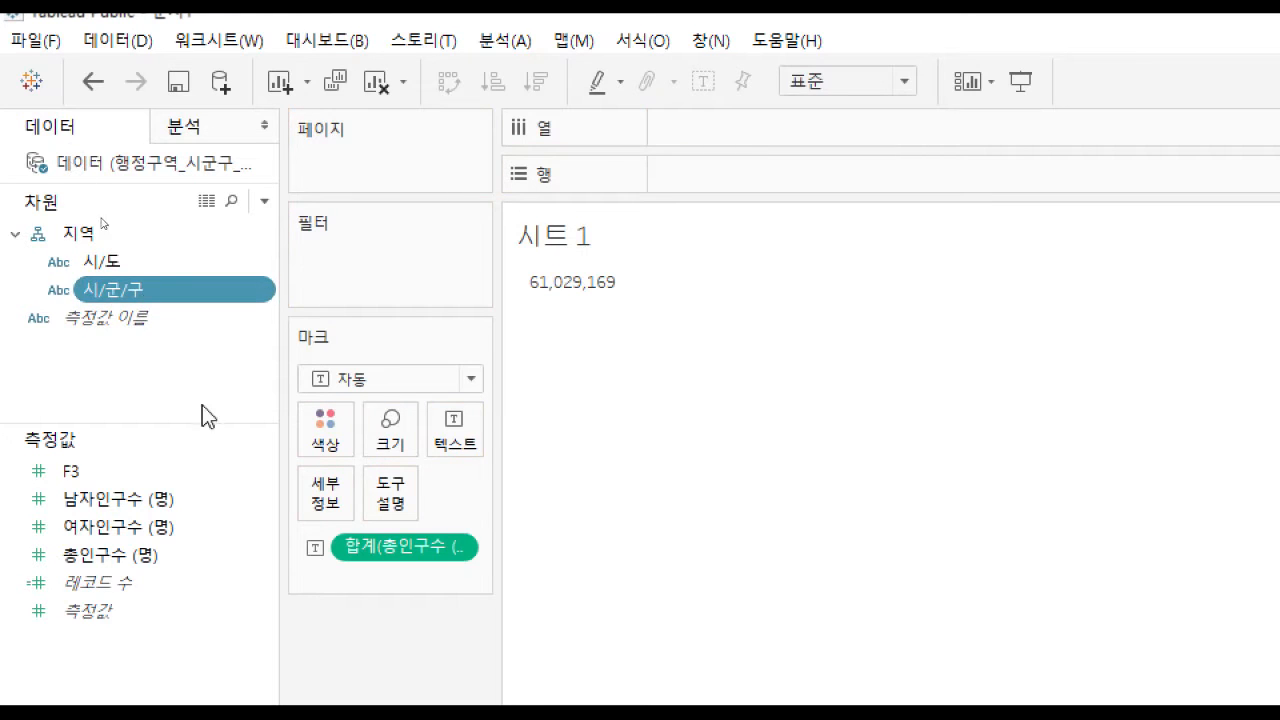
Test the 지역 hierarchy by placing 시/도 on rows, expanding and collapsing its 시/군/구 level, and removing it again.
click(109, 264)
double_click(106, 263)
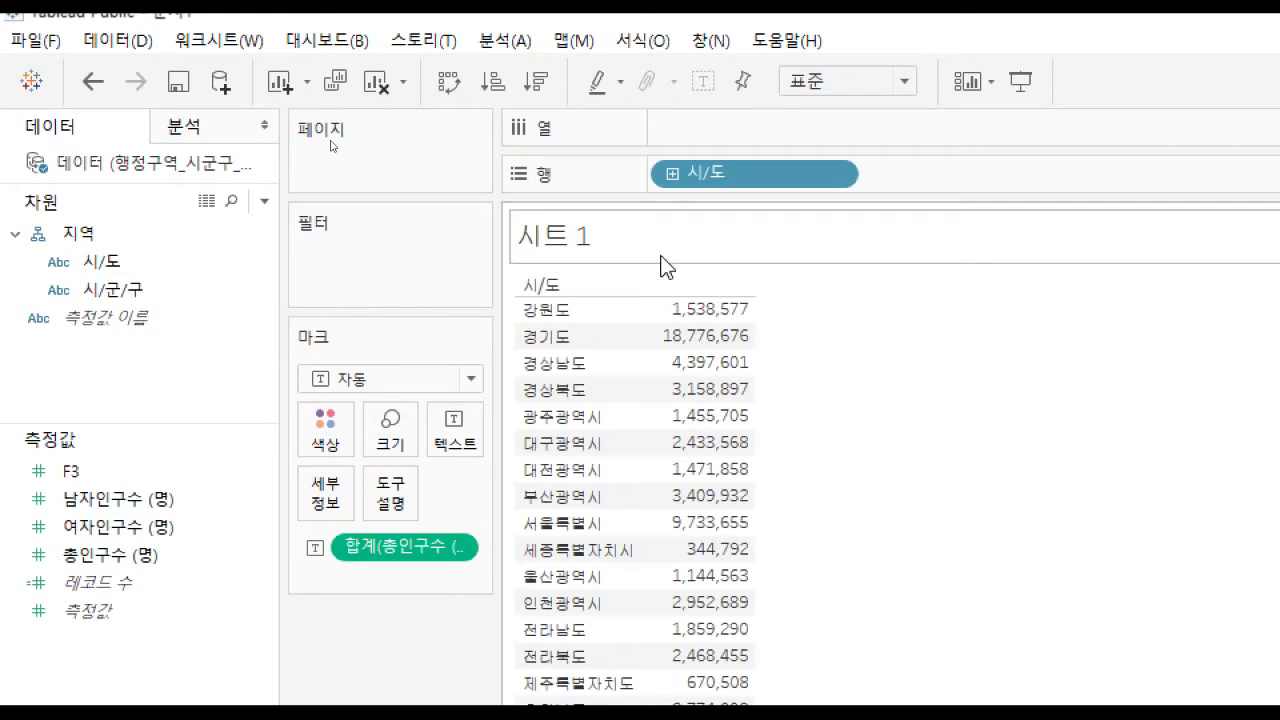
click(672, 174)
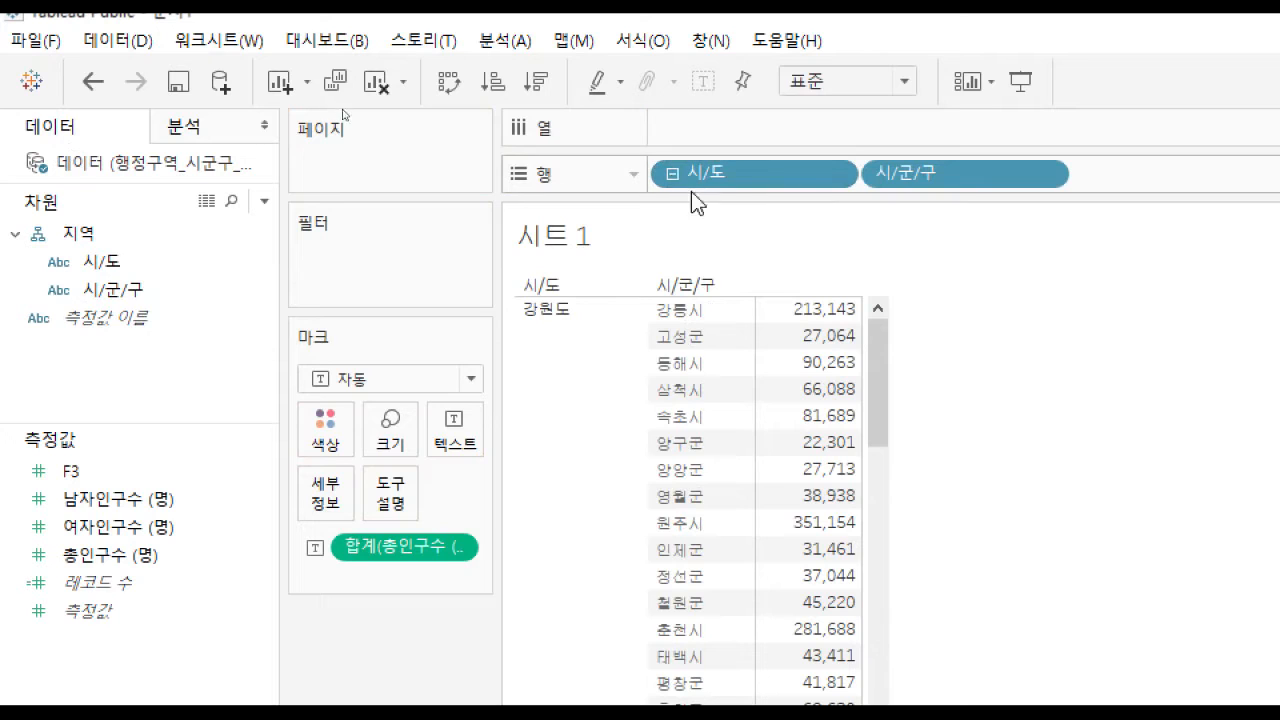
click(672, 174)
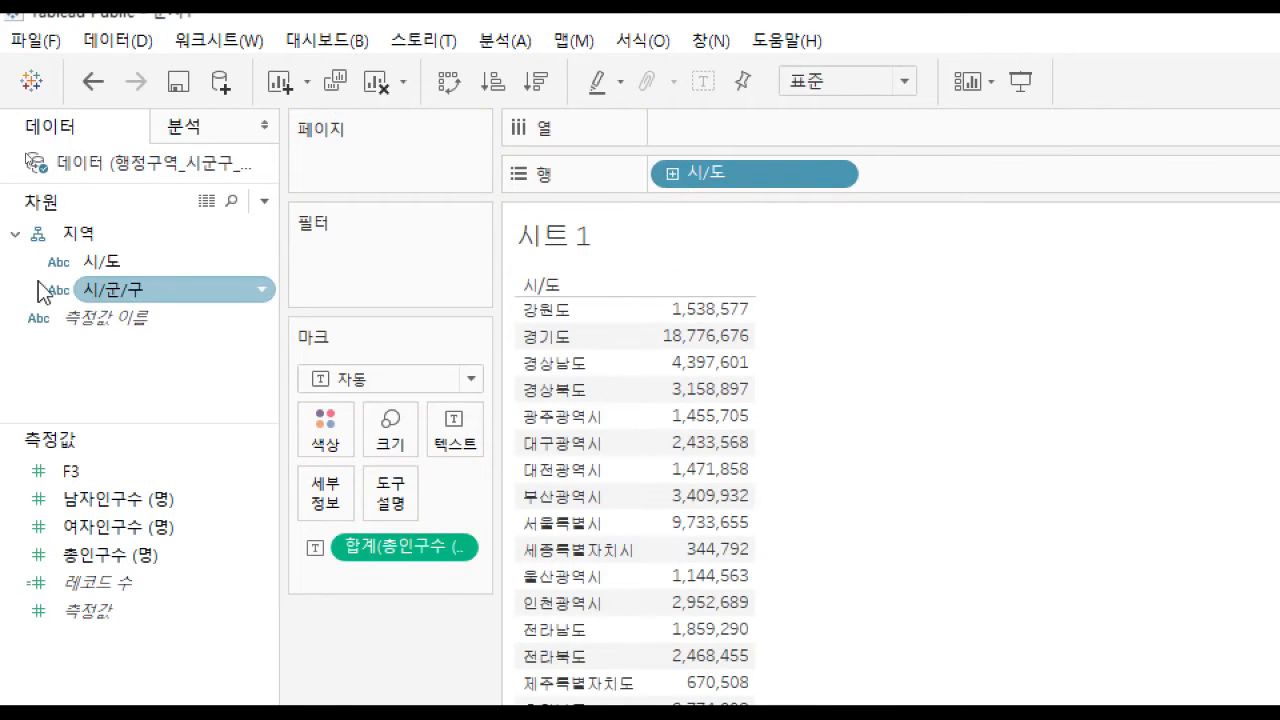
drag(706, 178, 171, 347)
Assign the 시/도 geographic role to the 시/도 field.
click(82, 262)
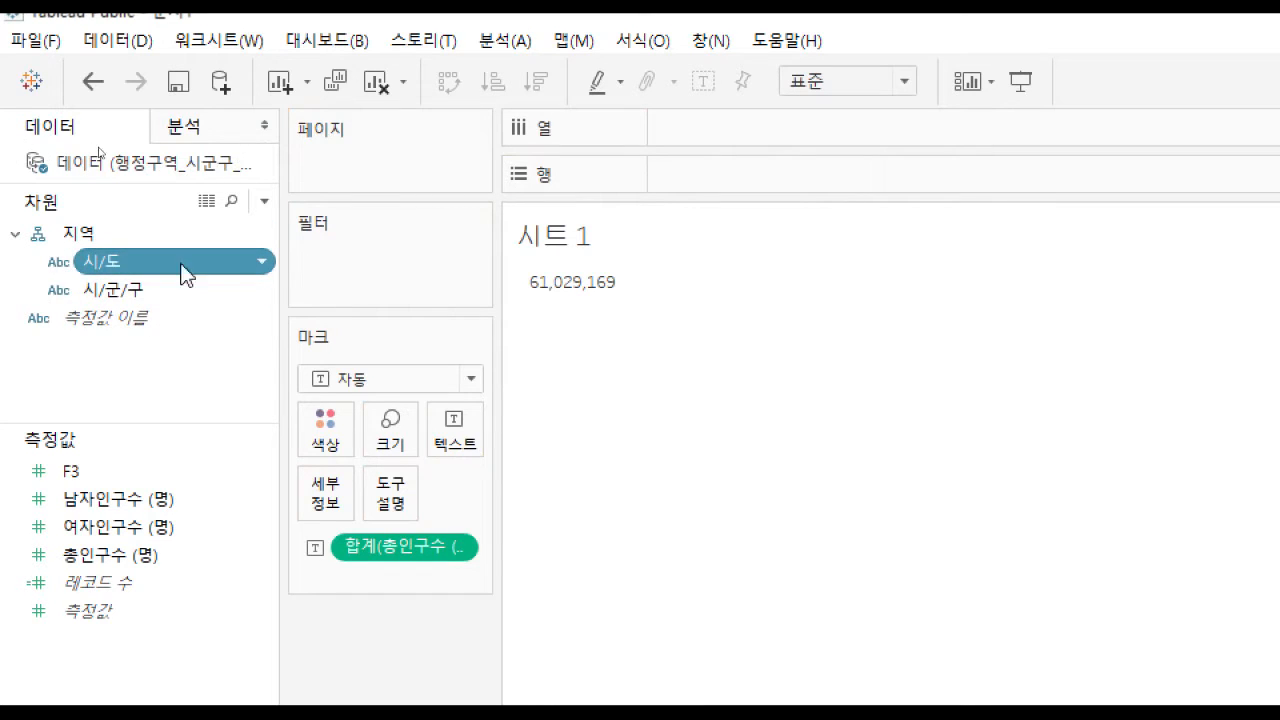
click(262, 264)
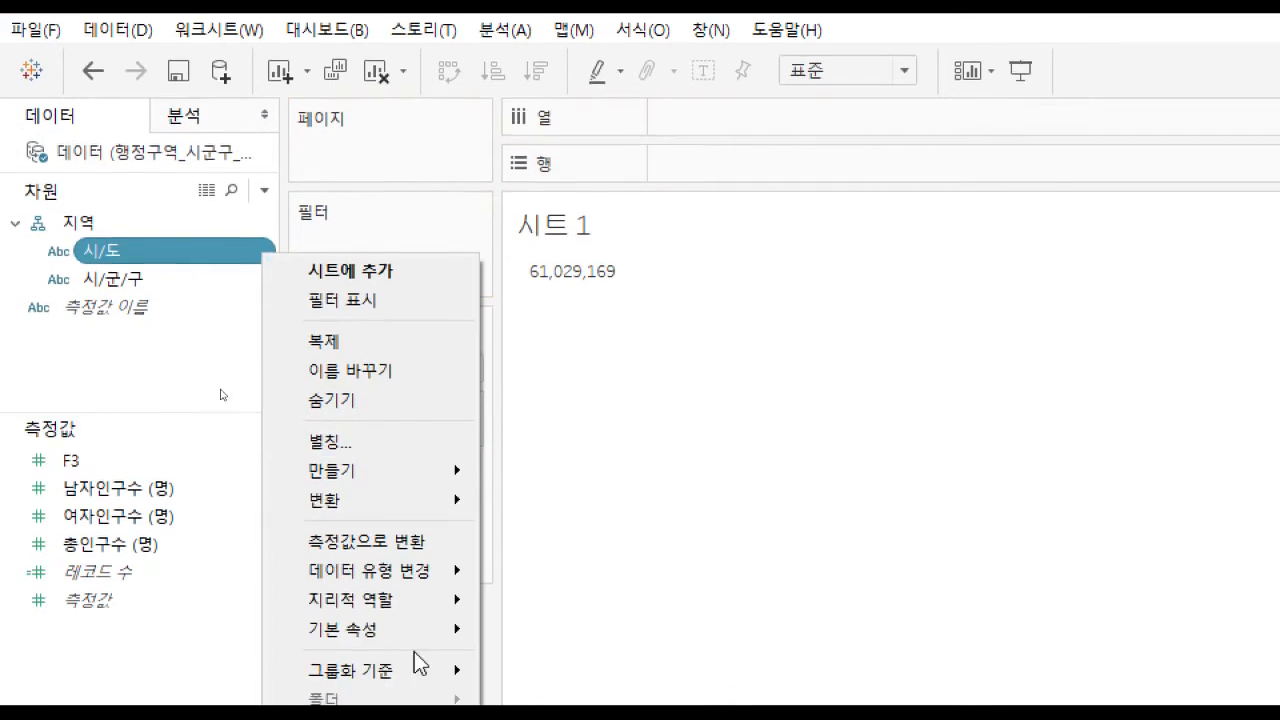
mouse_move(375, 422)
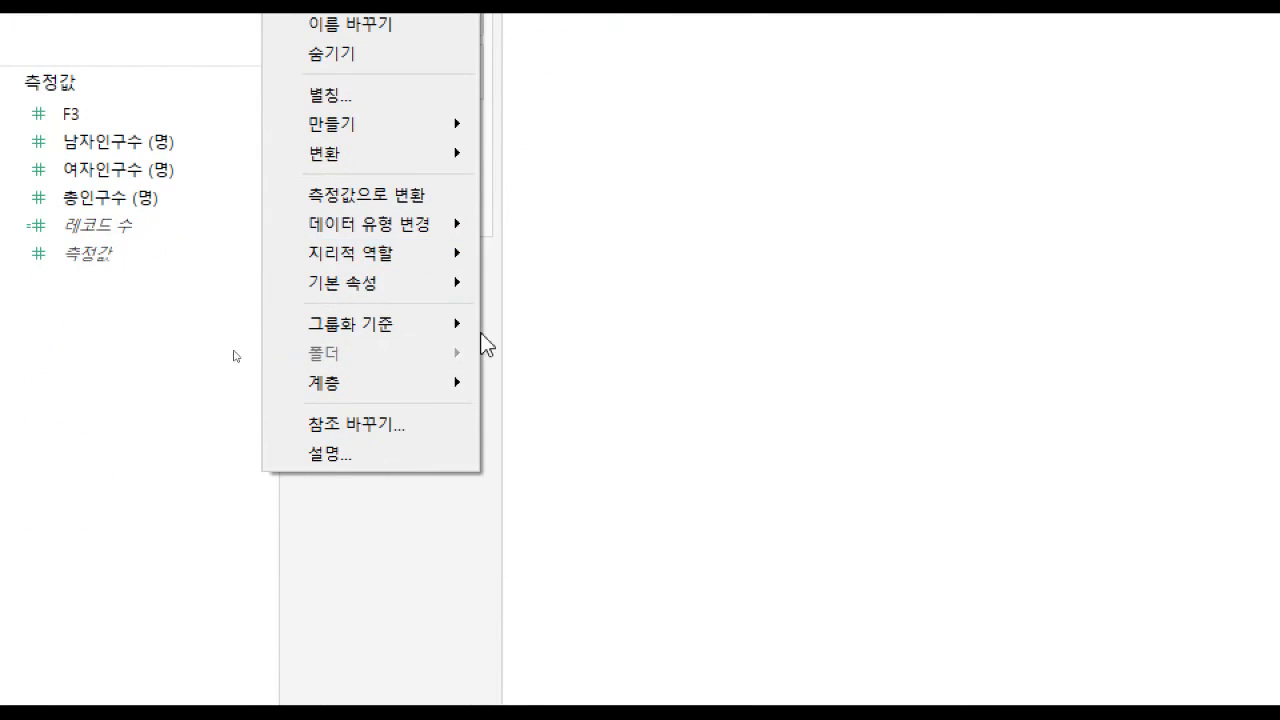
mouse_move(420, 266)
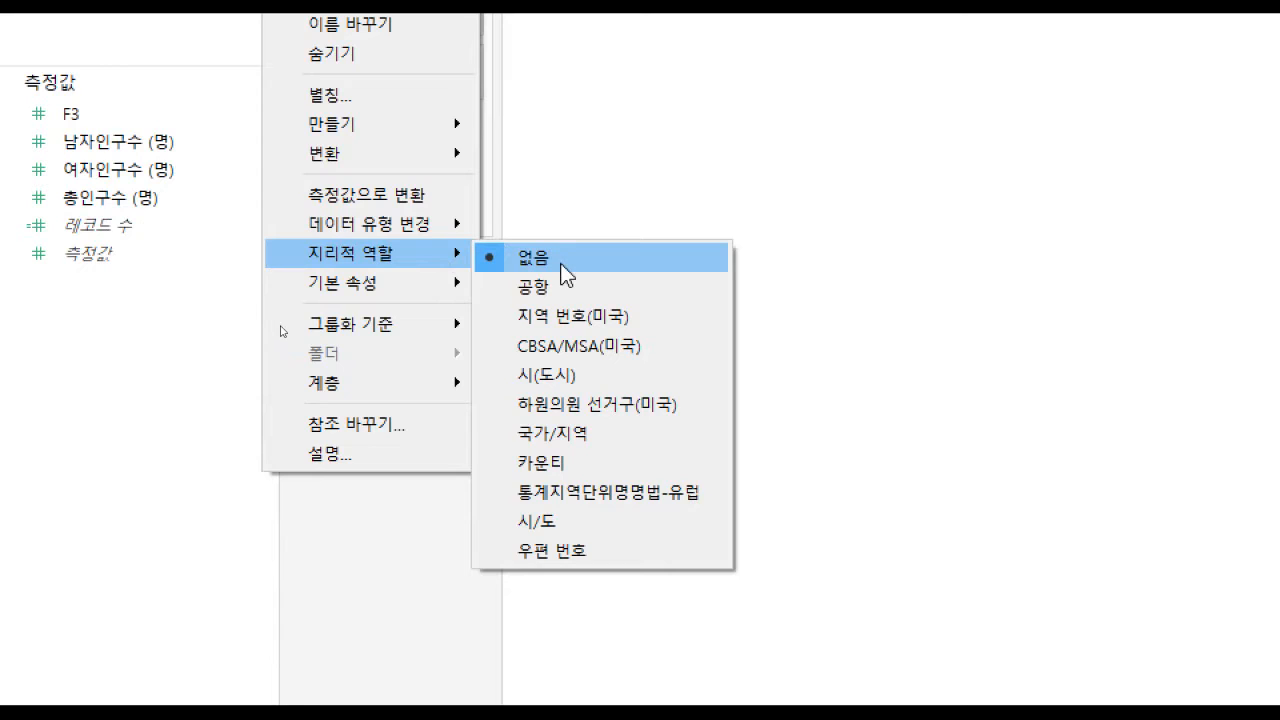
click(575, 523)
Assign the 시(도시) geographic role to the 시/군/구 field.
click(108, 140)
right_click(190, 160)
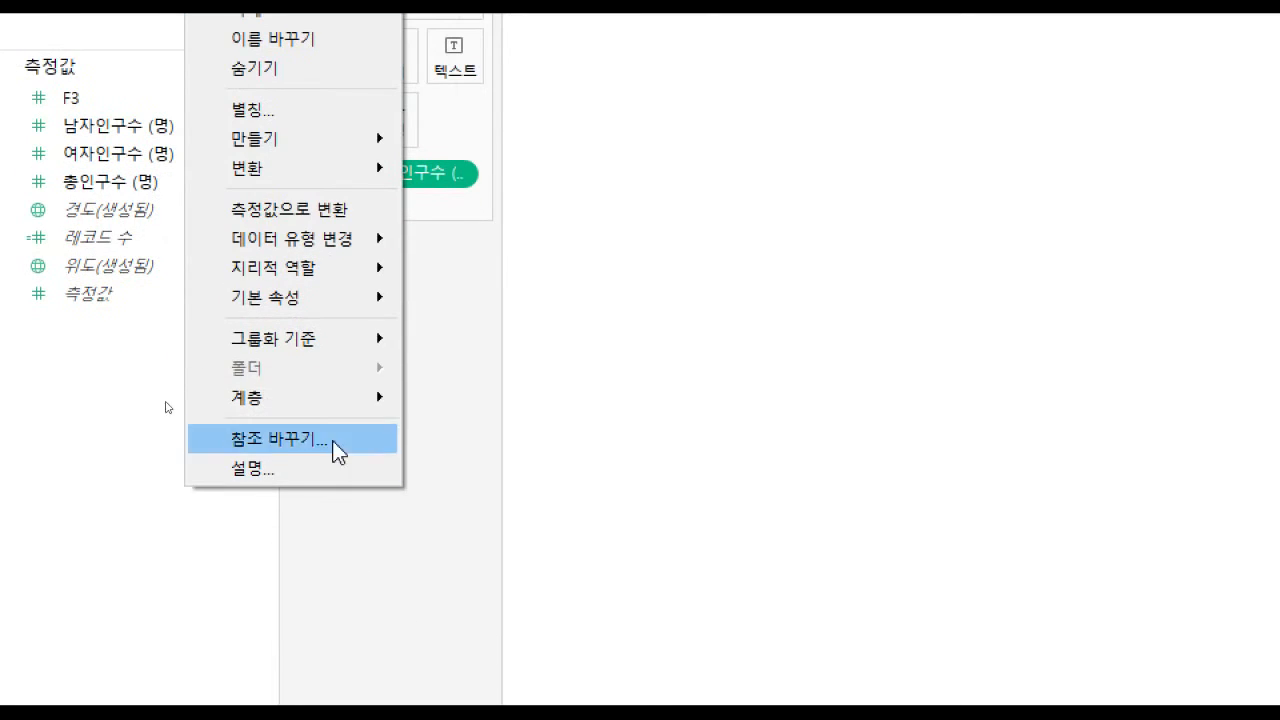
mouse_move(336, 272)
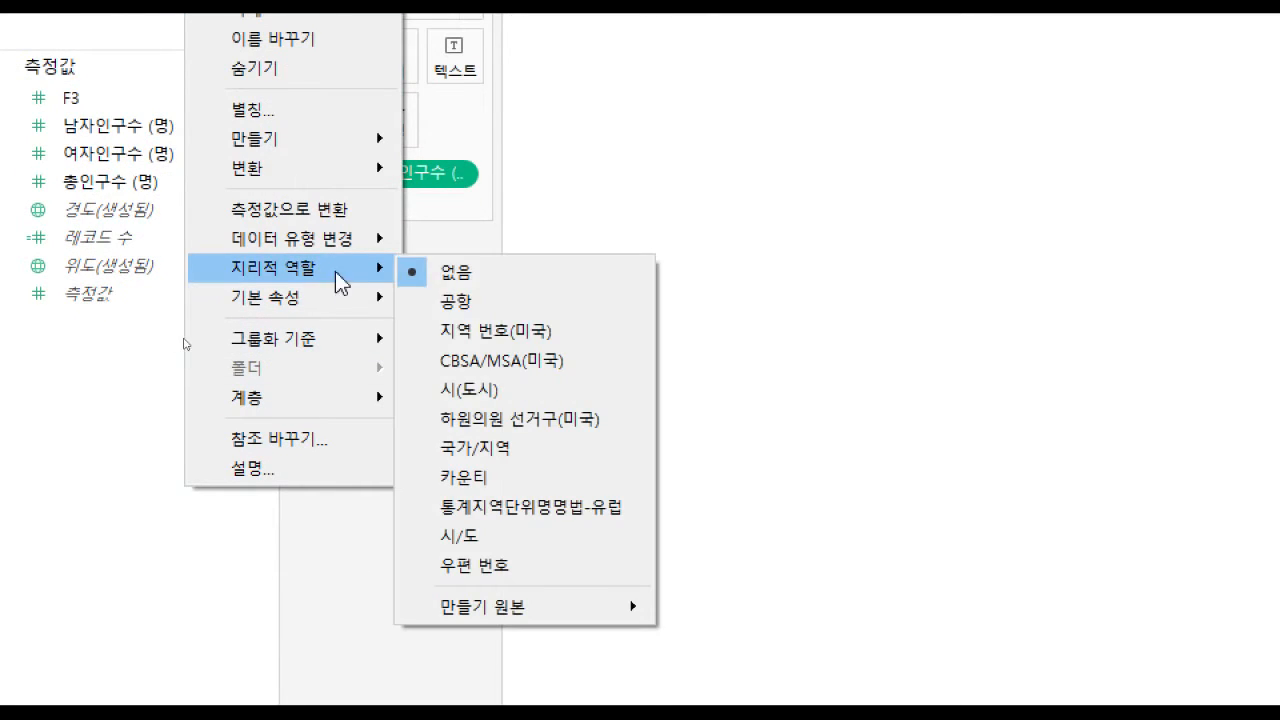
click(515, 388)
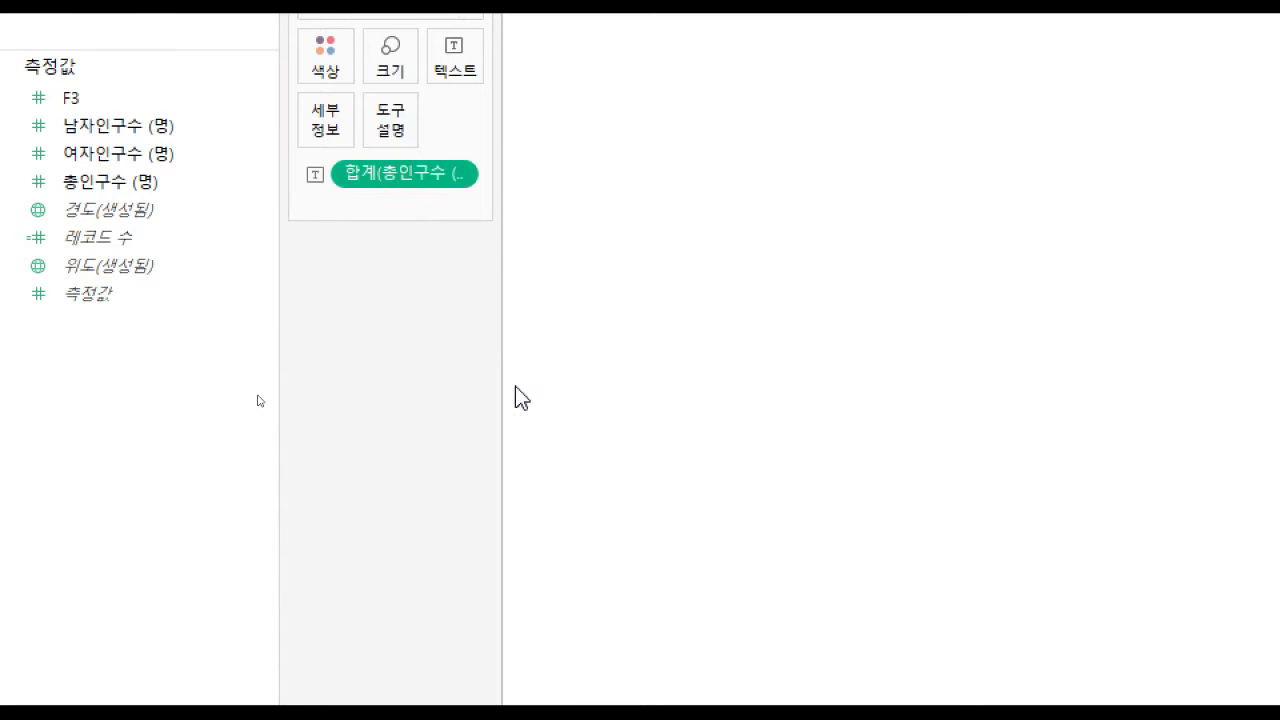
Plot 시/도 on a symbol map using the generated latitude and longitude, labelled with total population.
click(50, 218)
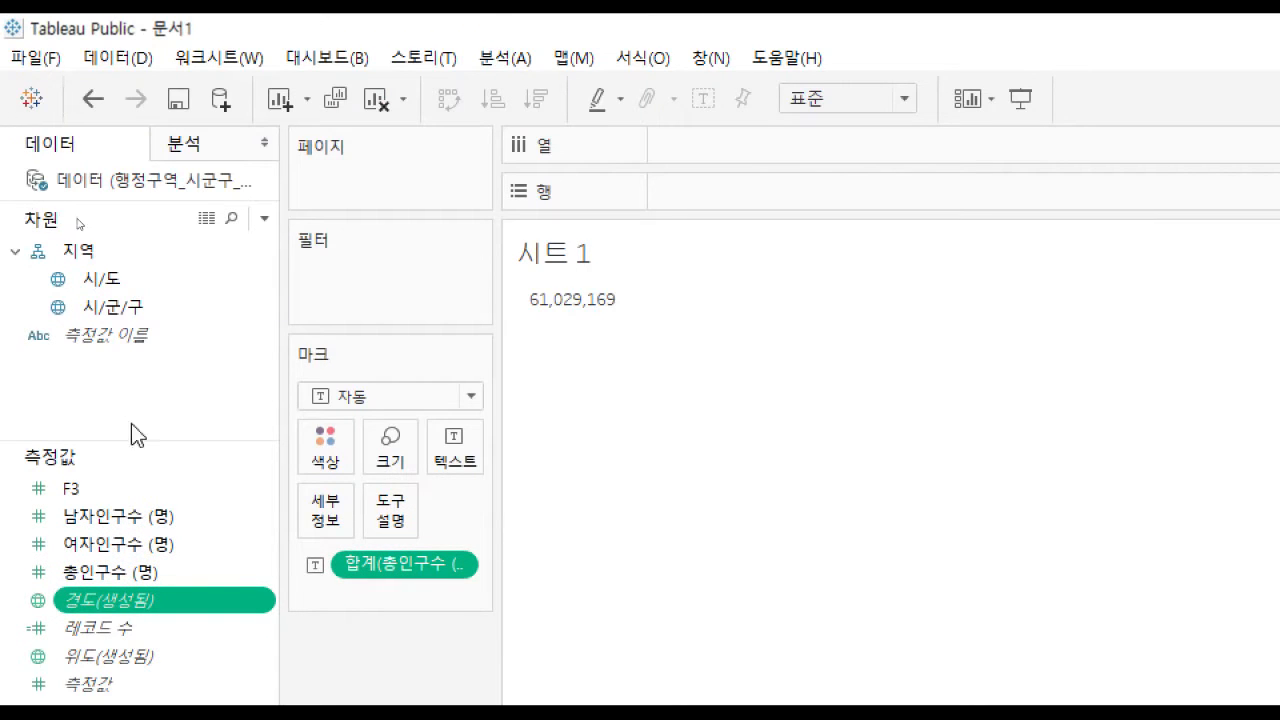
click(109, 285)
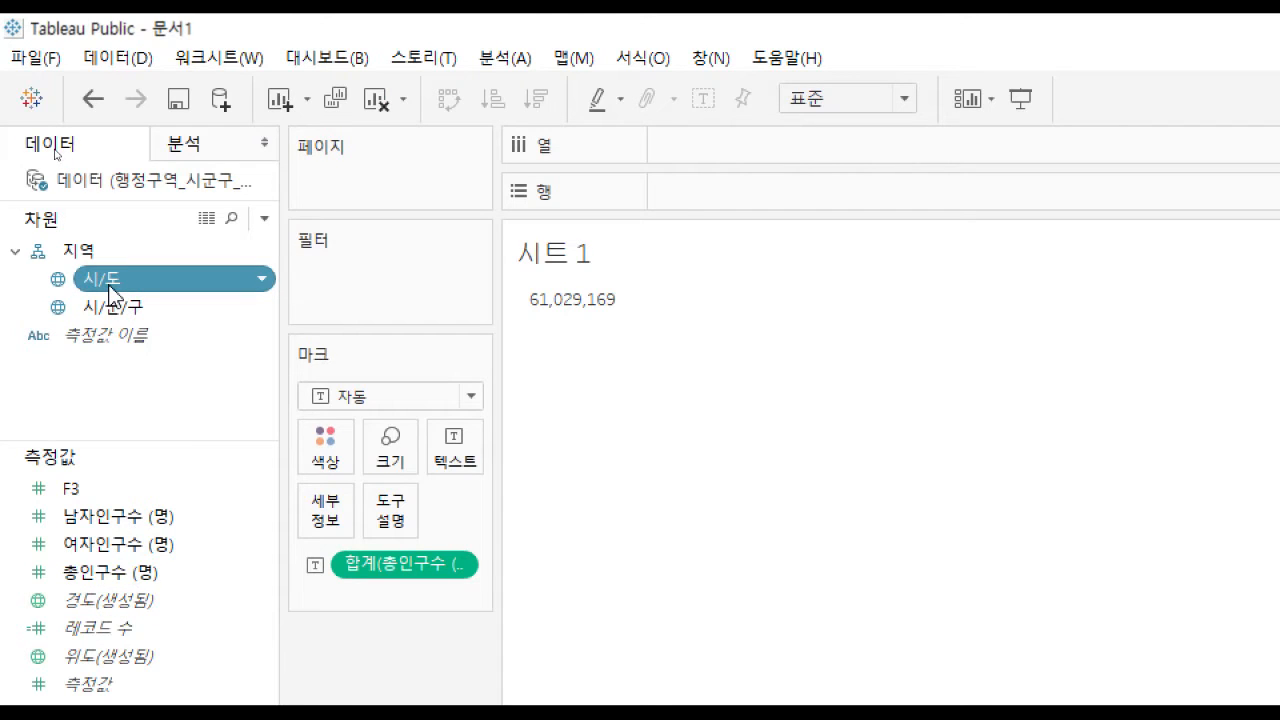
double_click(108, 287)
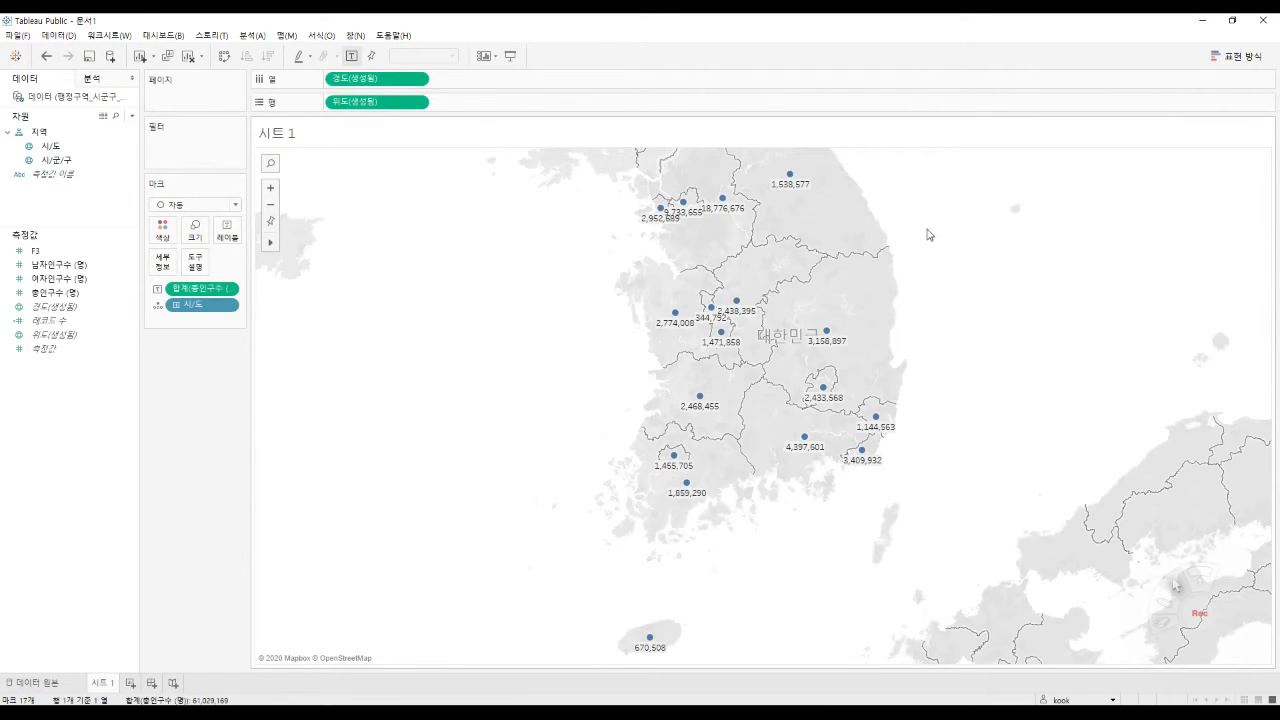
Convert the symbol map to a filled map that colours each 시/도 by total population.
click(1218, 60)
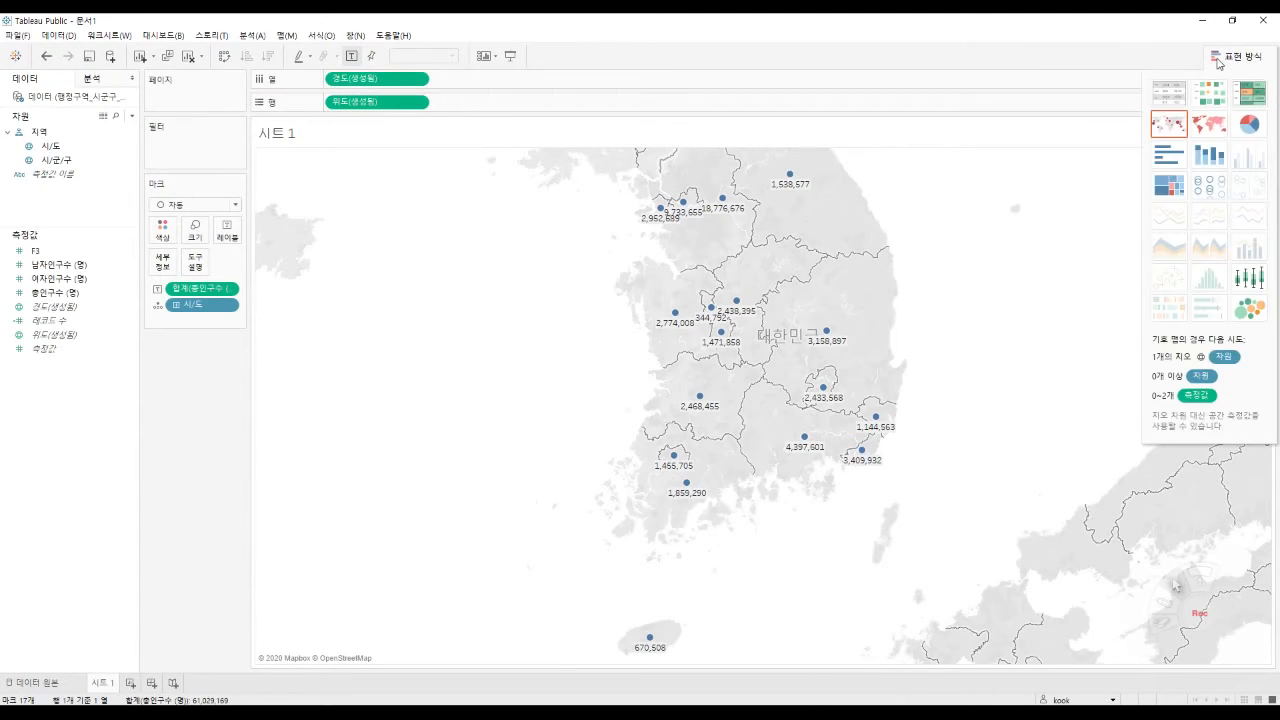
click(1198, 123)
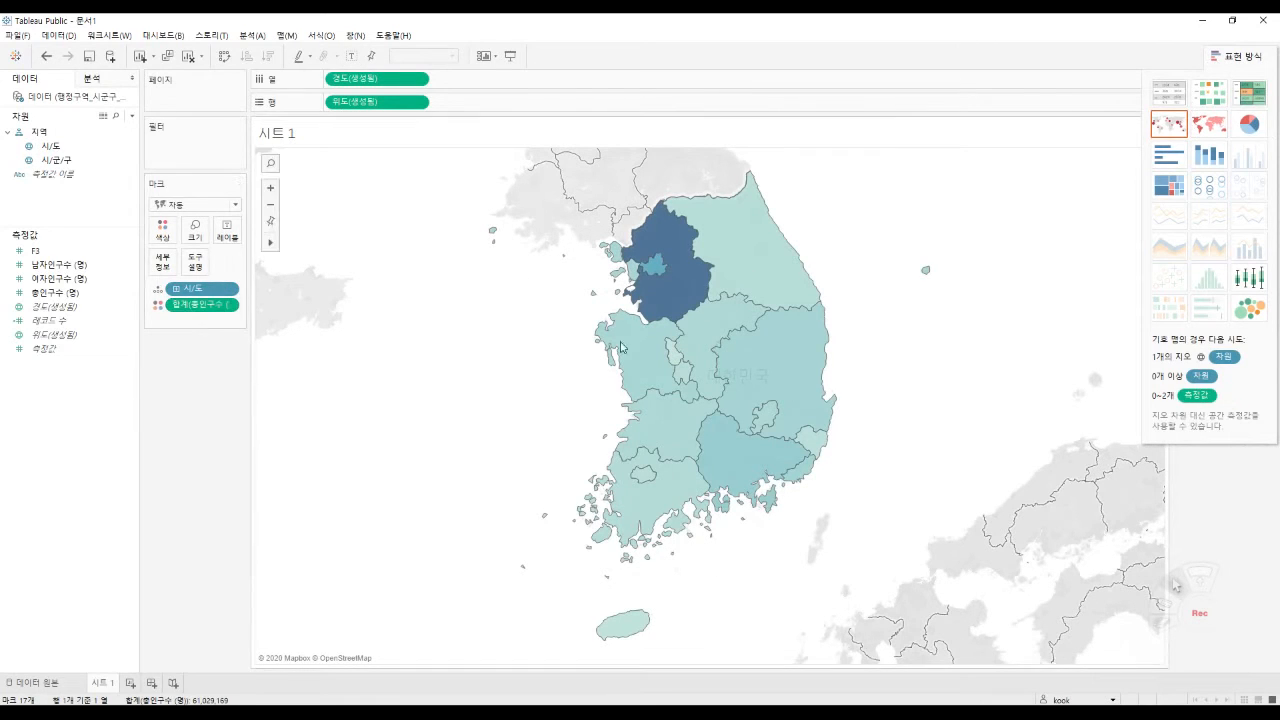
click(1225, 56)
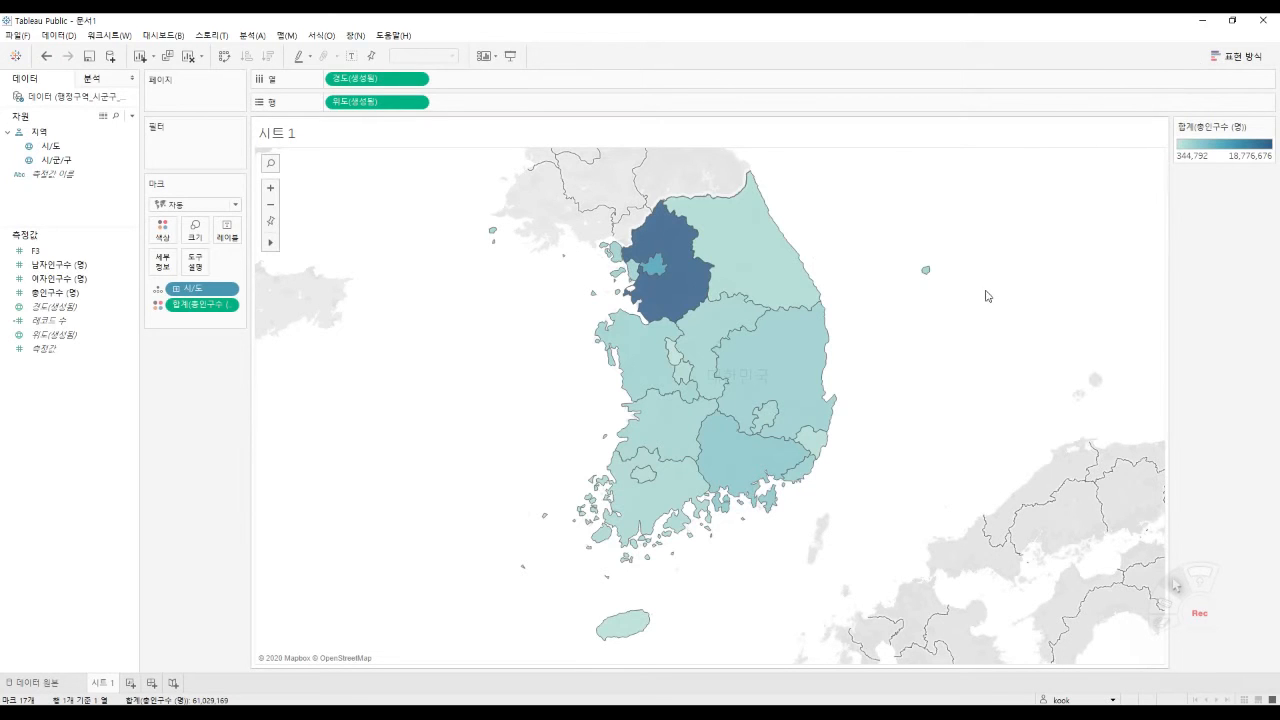
Remove total population from the map's colour encoding and draw the 시/도 regions with the 맵 mark type.
drag(193, 306, 99, 402)
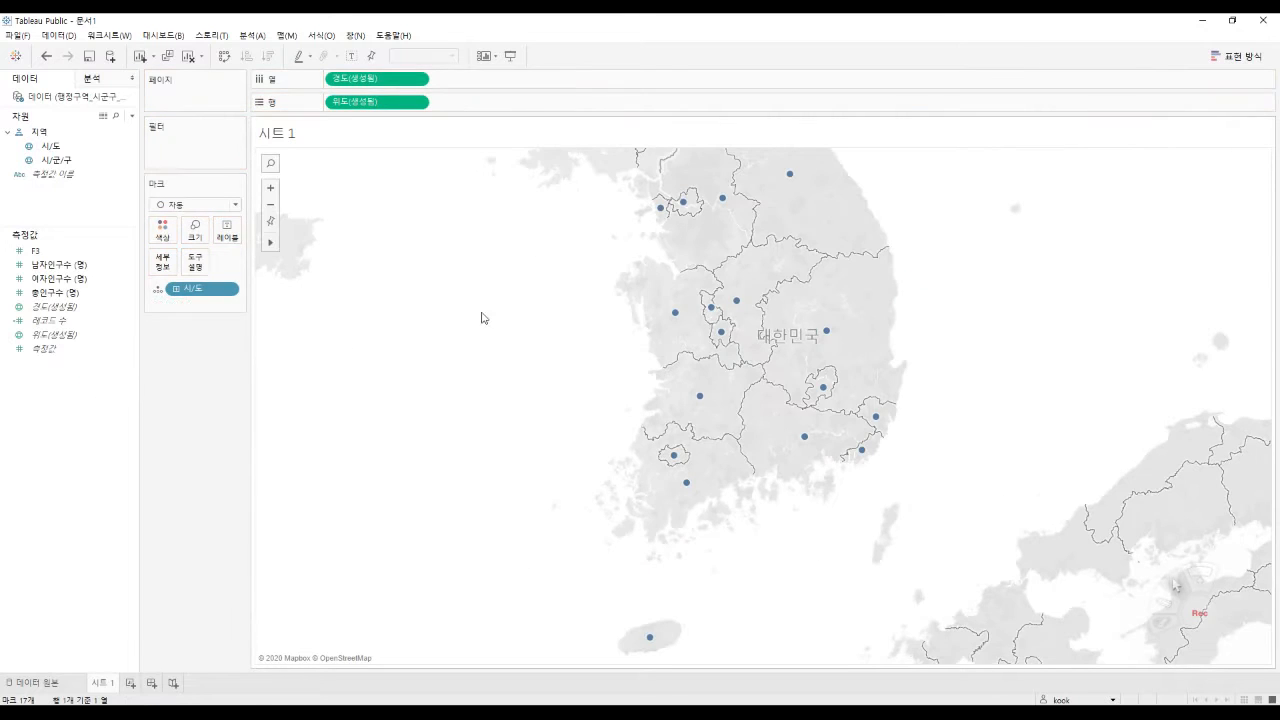
click(208, 206)
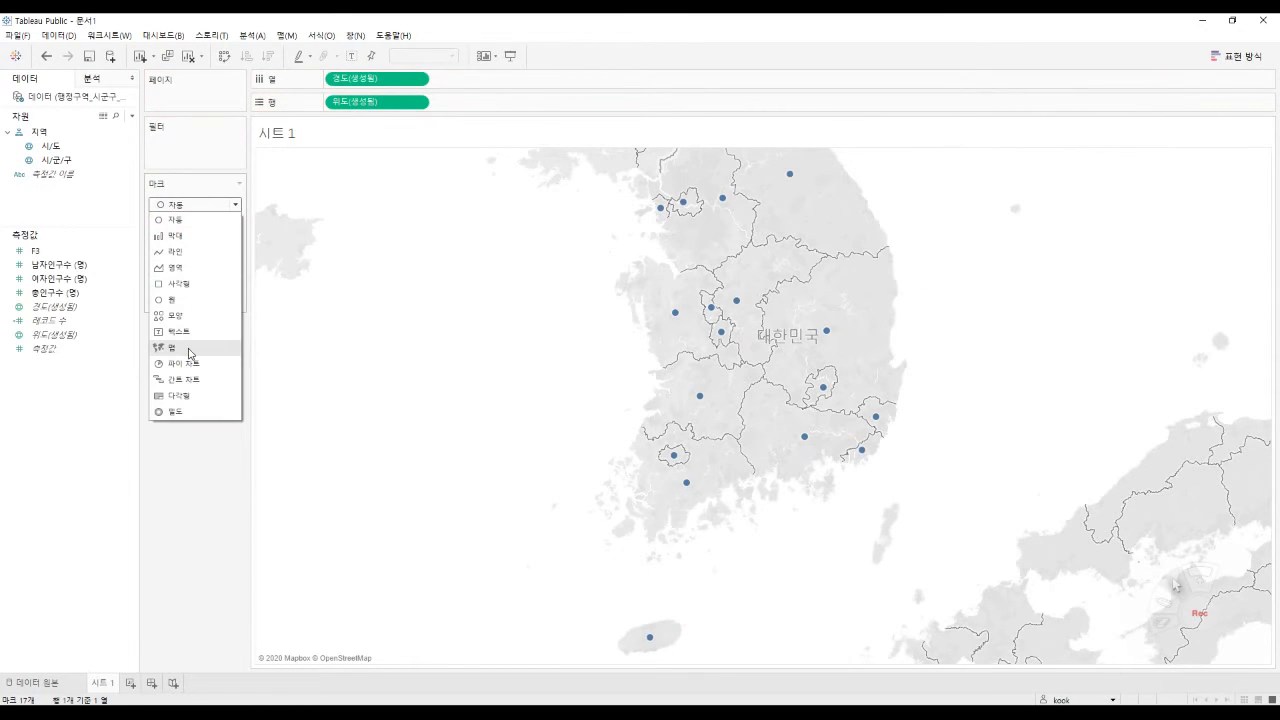
click(190, 350)
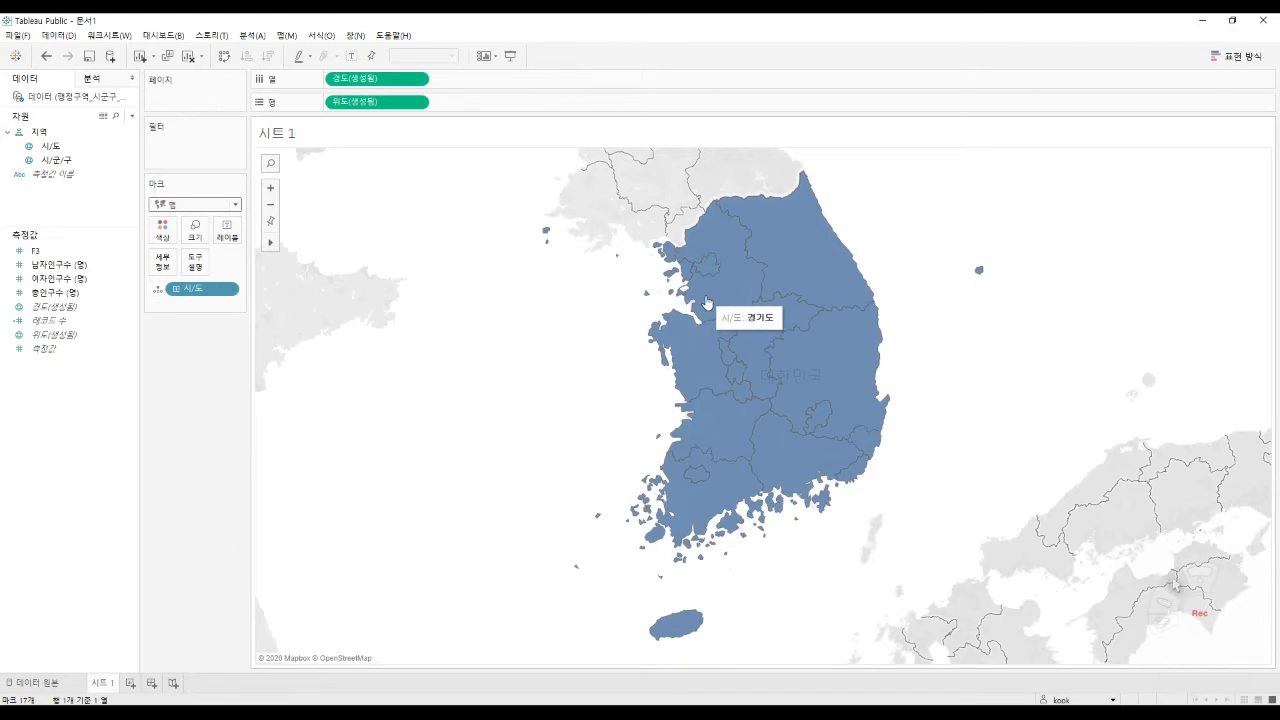
click(706, 302)
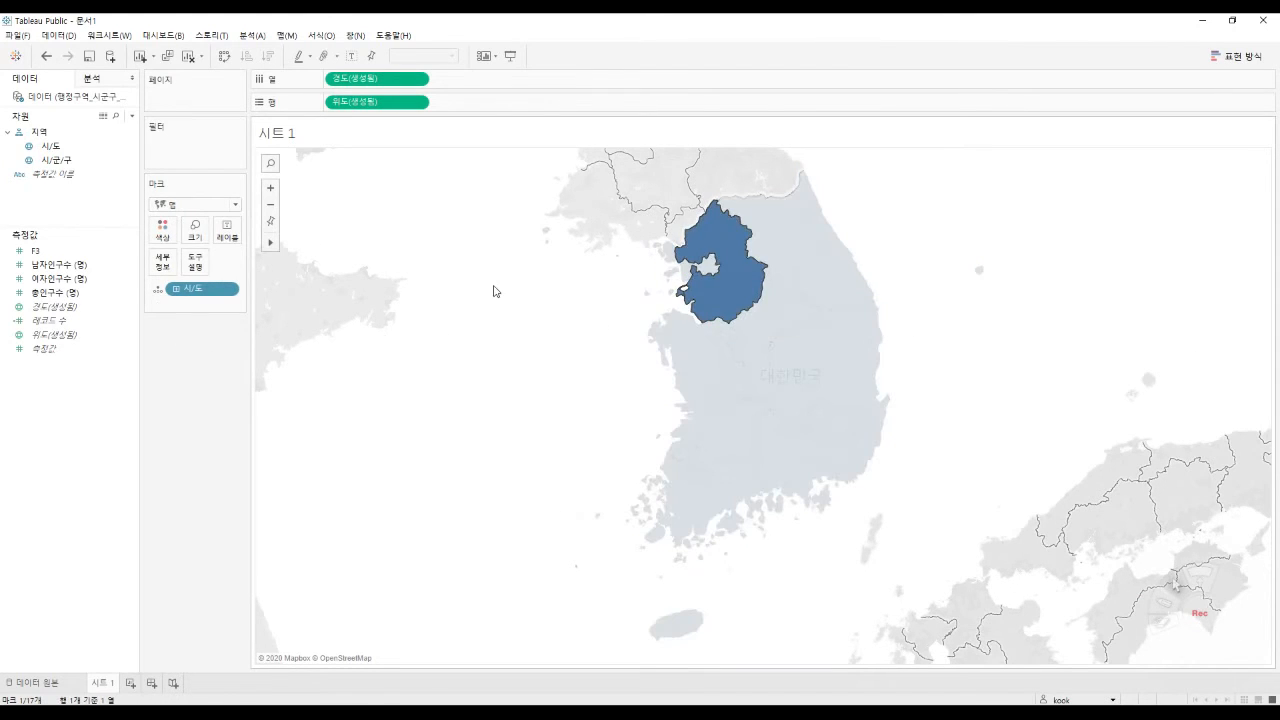
click(470, 289)
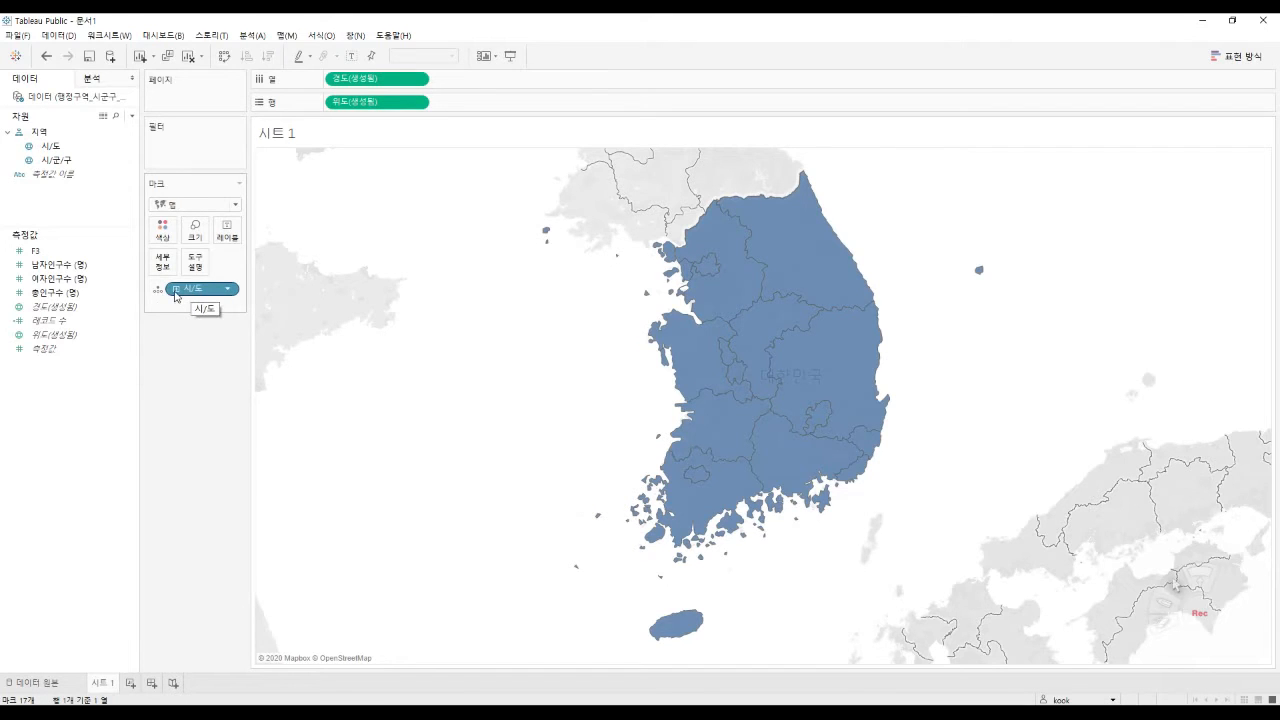
Set the mark type back to 자동 and expand 시/도 to the 시/군/구 level on the map.
click(175, 204)
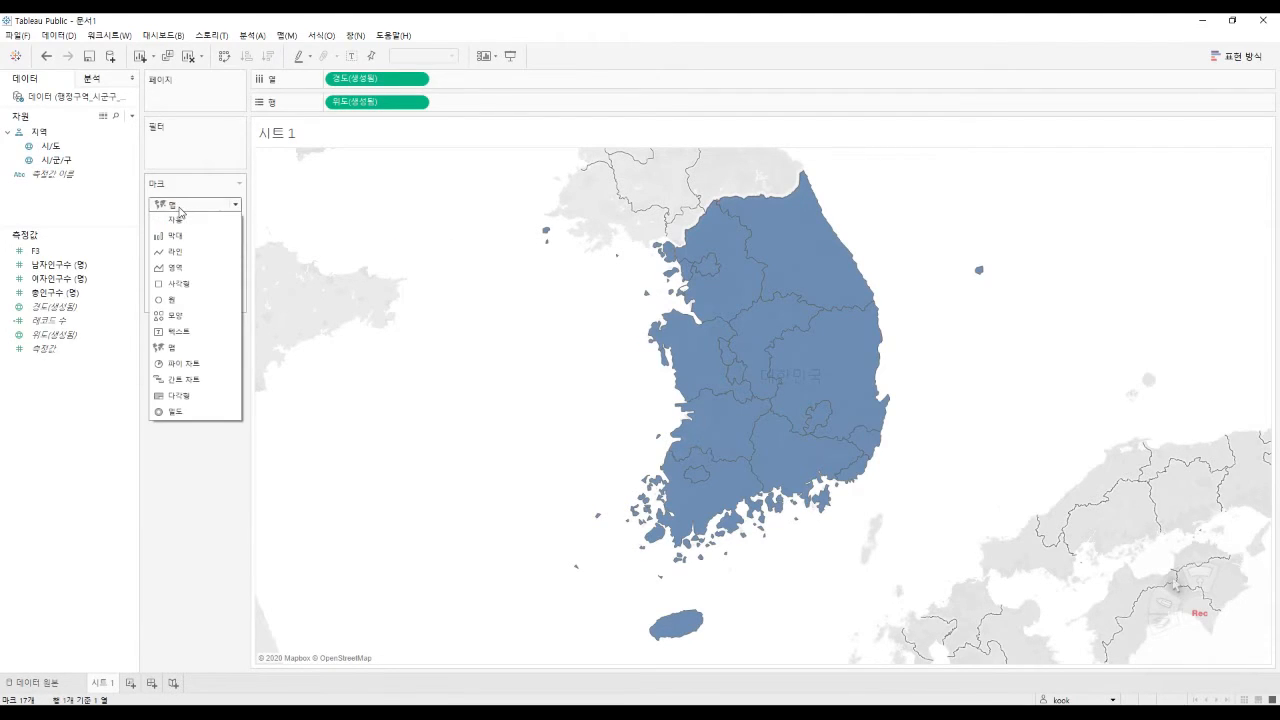
click(180, 222)
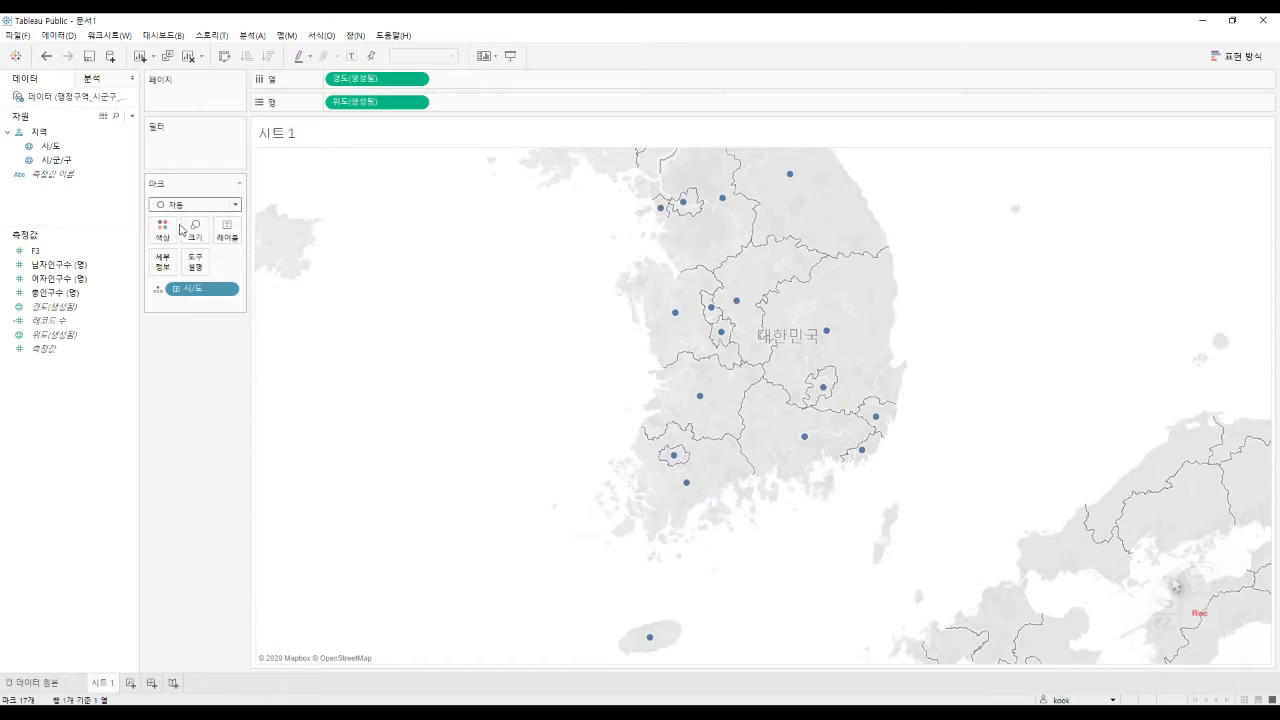
click(177, 289)
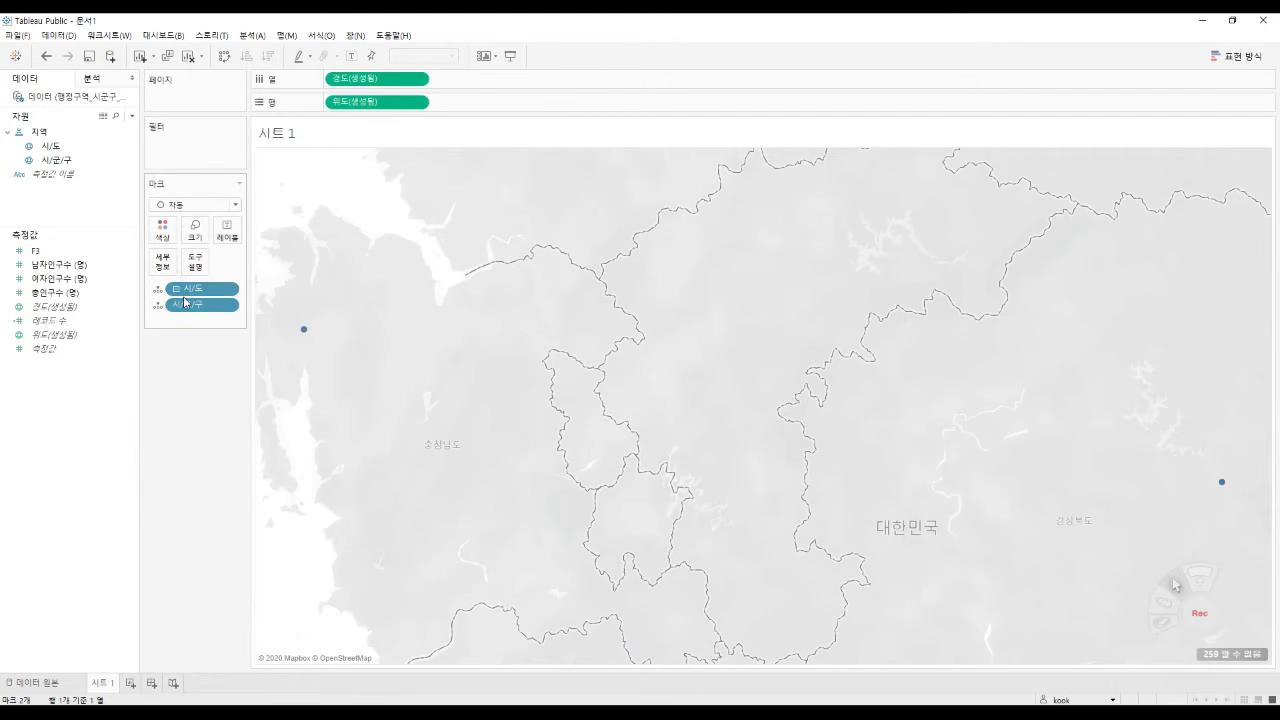
scroll(614, 343, down, 2)
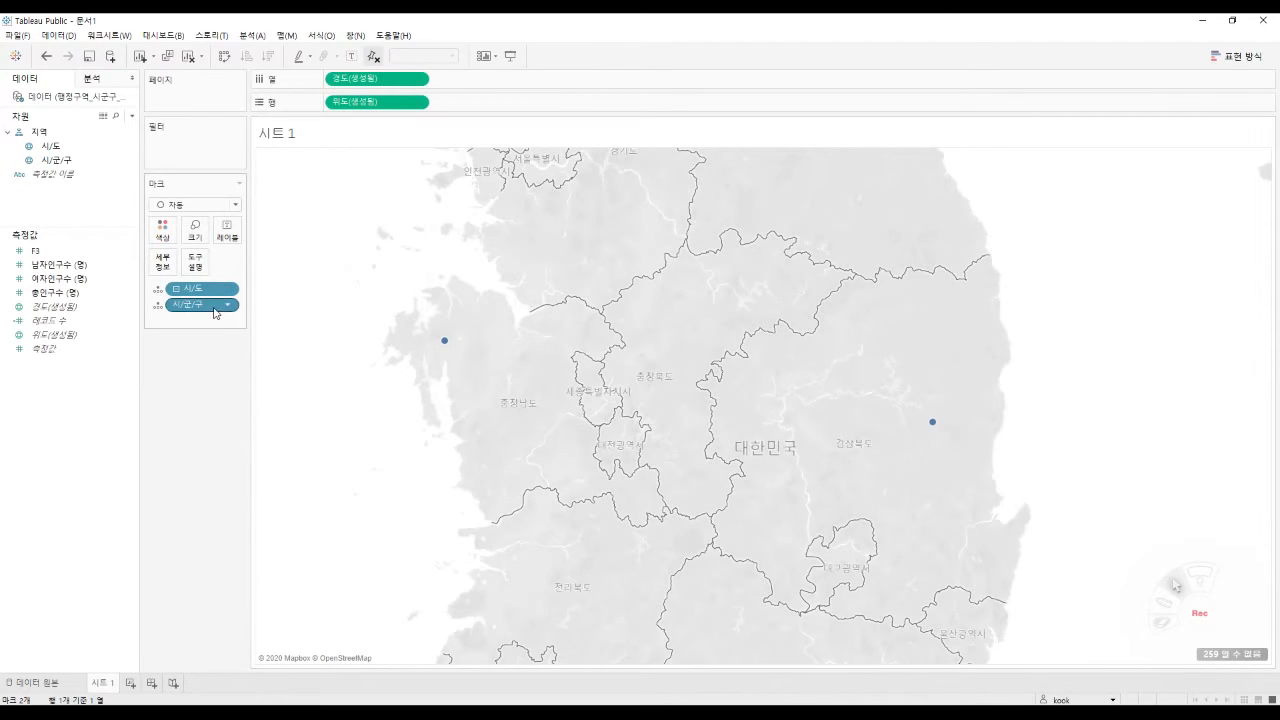
Open the location editor and examine the 시/도 location options and the location matches of the 시/군/구 names.
click(287, 38)
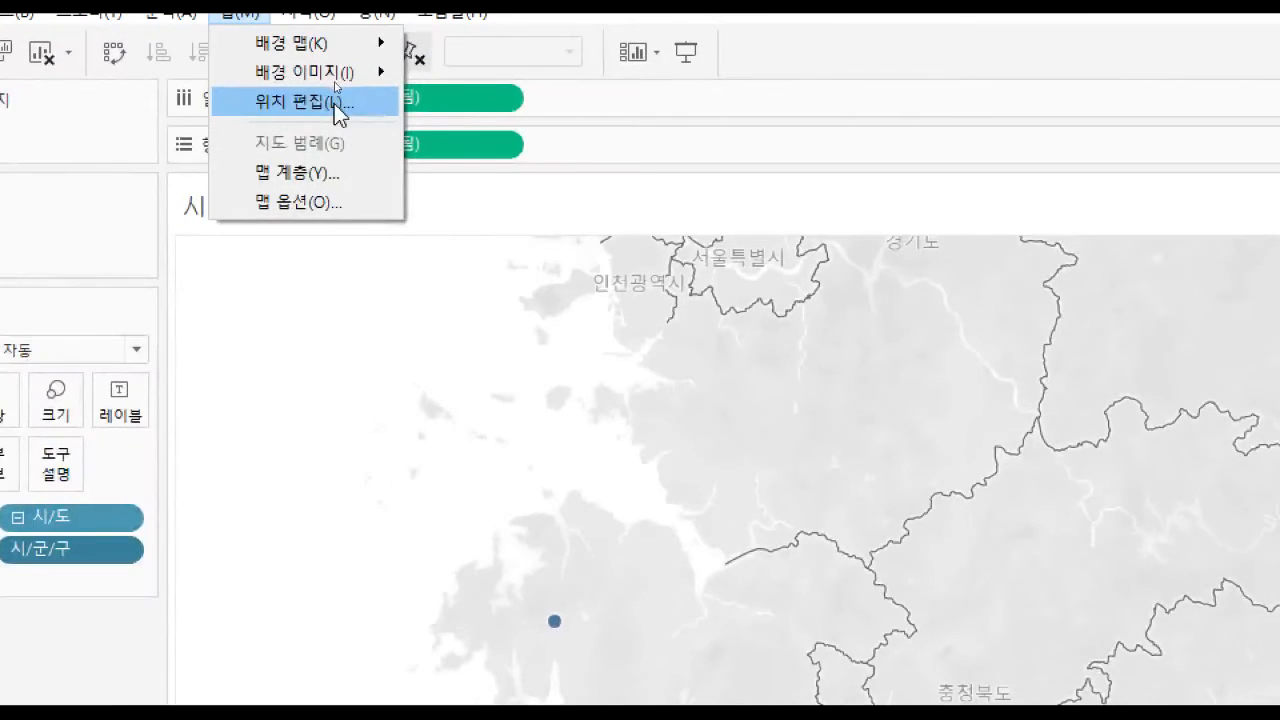
click(336, 82)
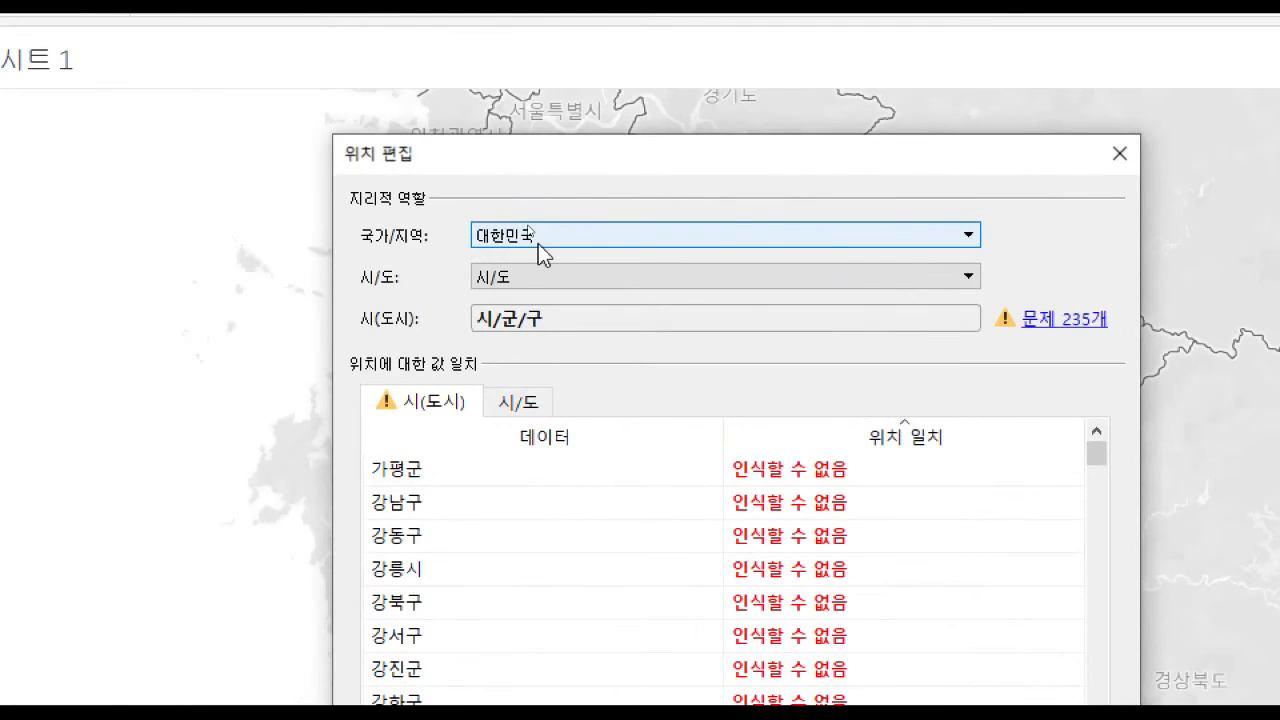
click(533, 281)
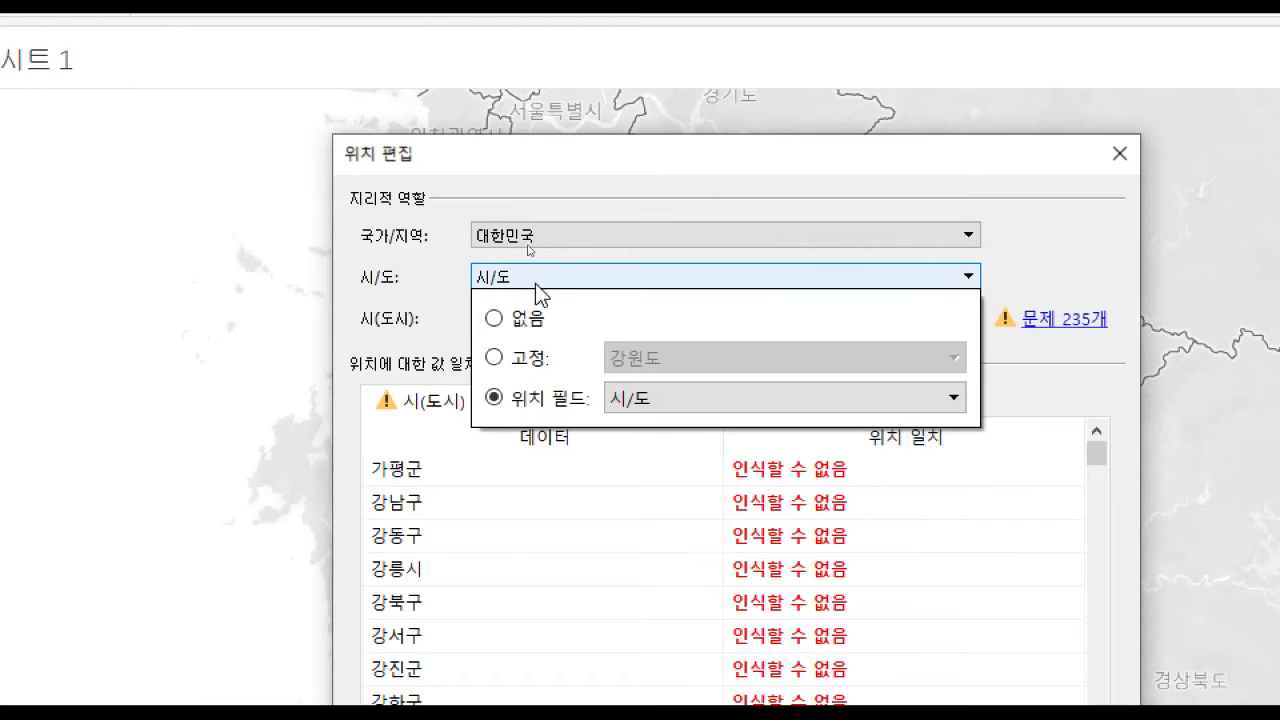
click(642, 400)
click(643, 402)
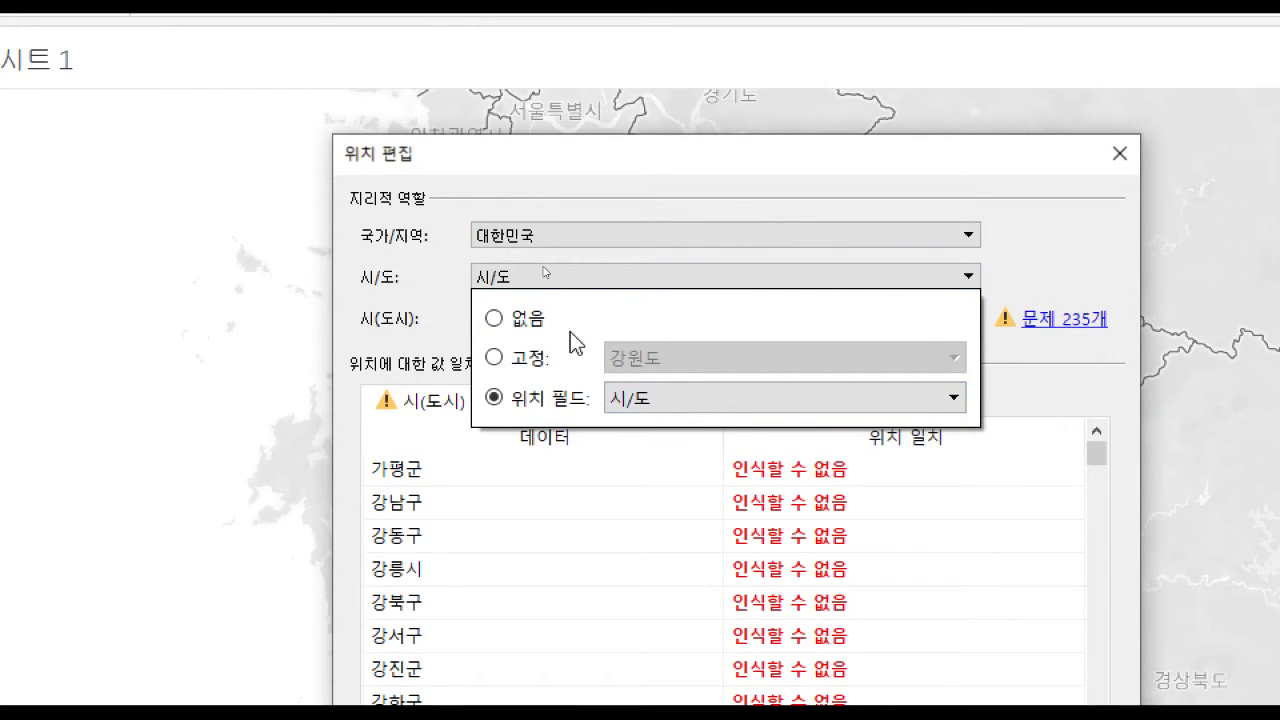
click(443, 309)
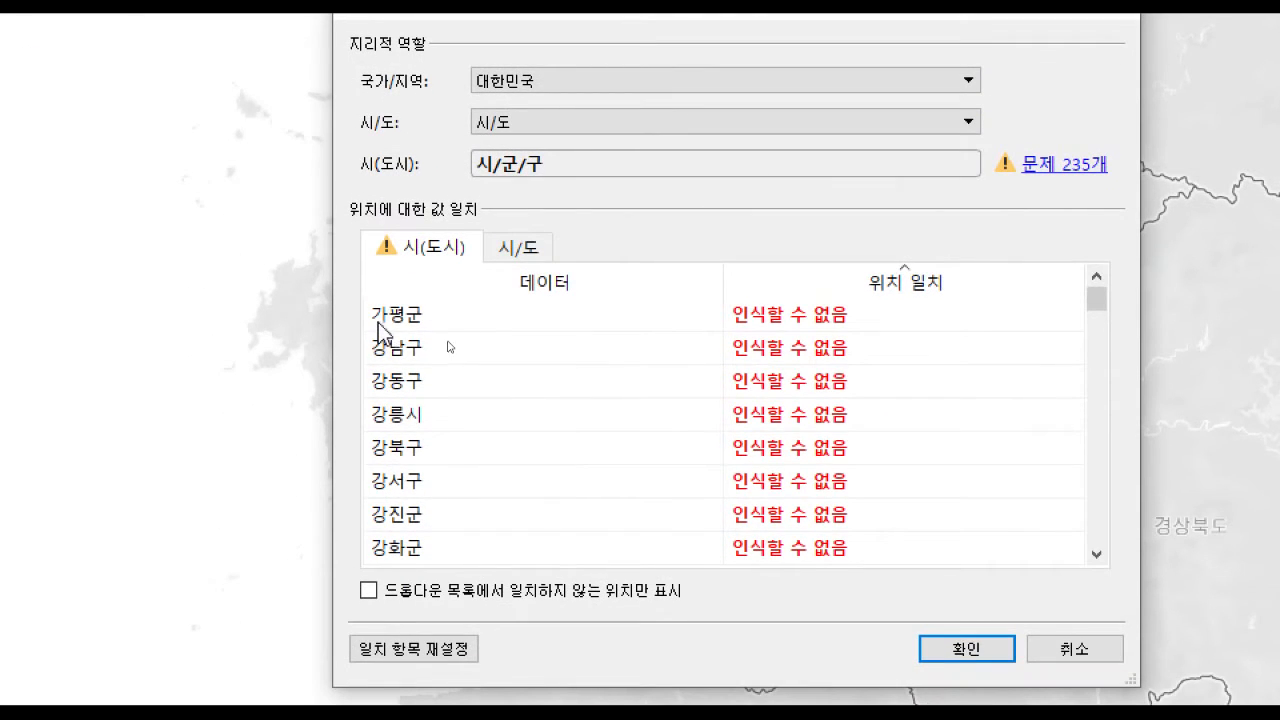
click(818, 323)
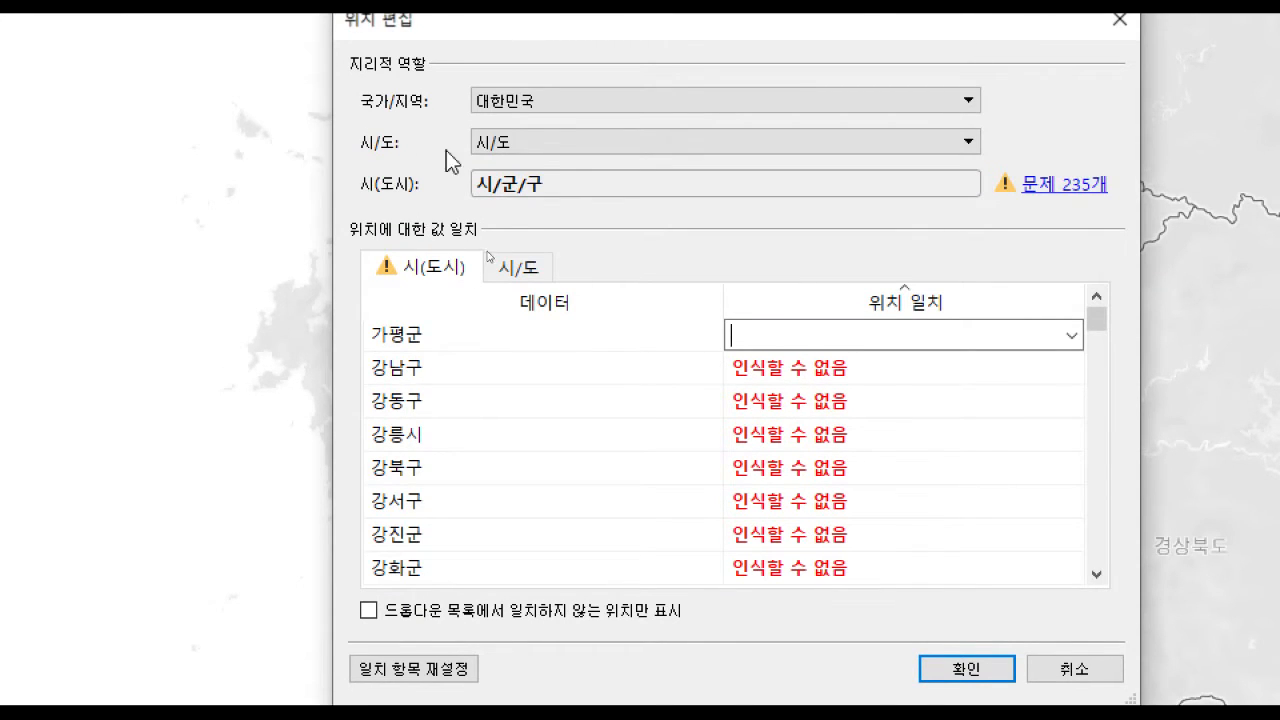
Try fixing the 시/도 geographic role to 강원도 for the location matching.
click(534, 154)
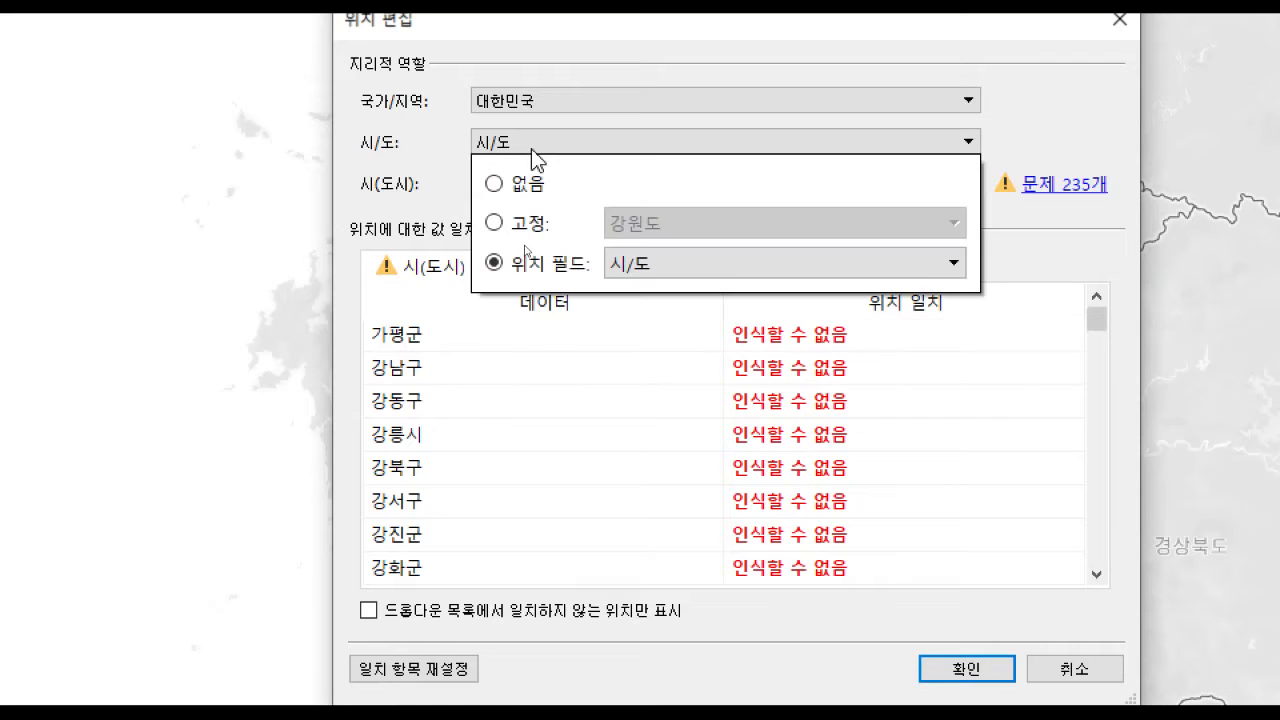
click(538, 224)
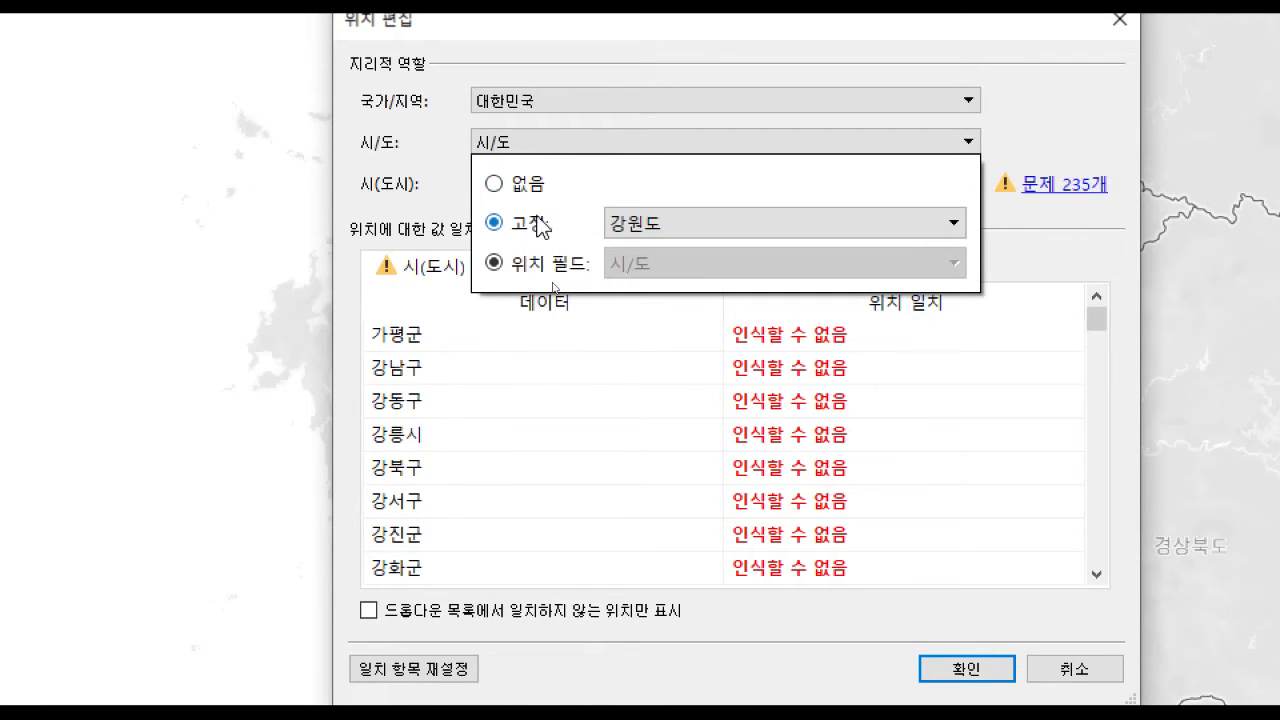
click(651, 230)
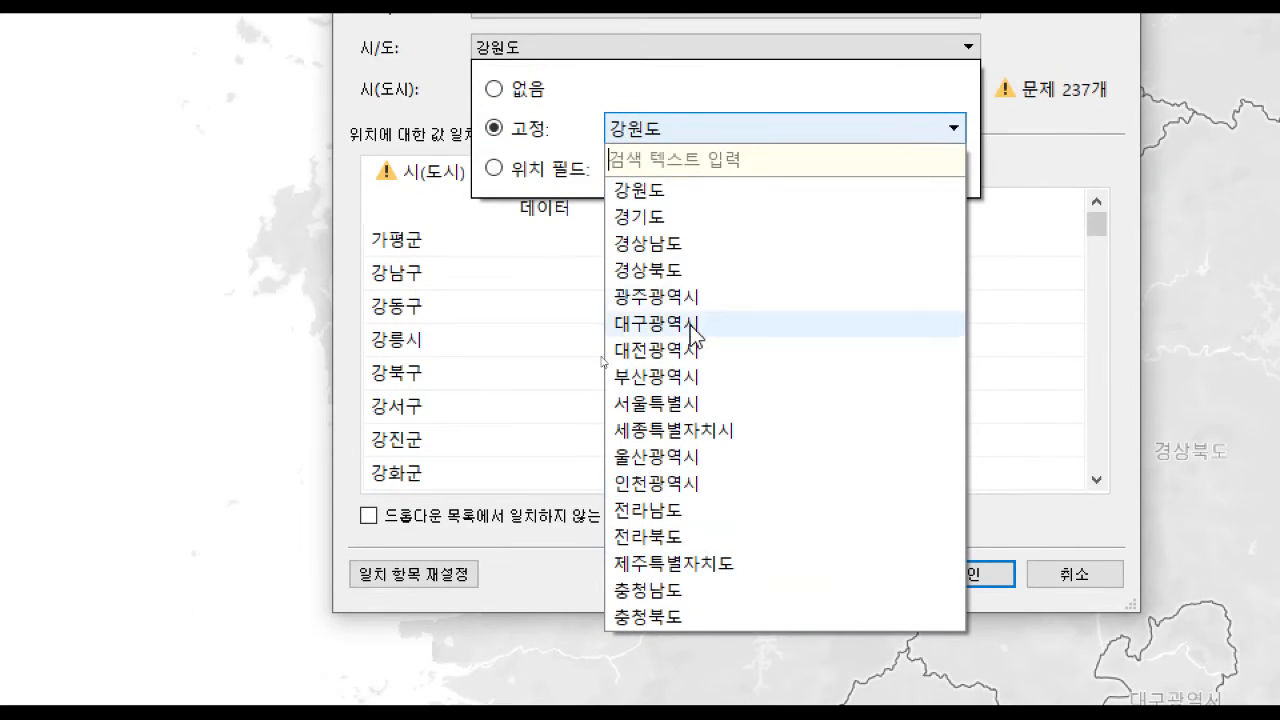
click(648, 191)
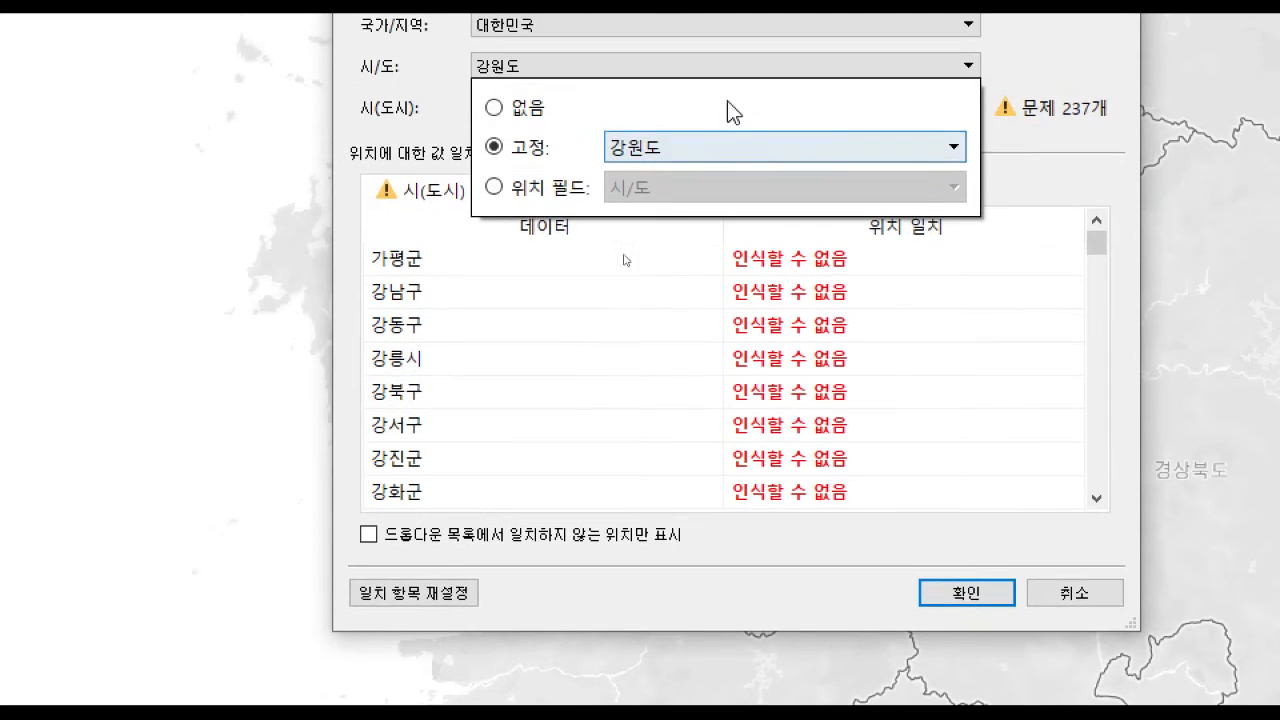
click(1018, 53)
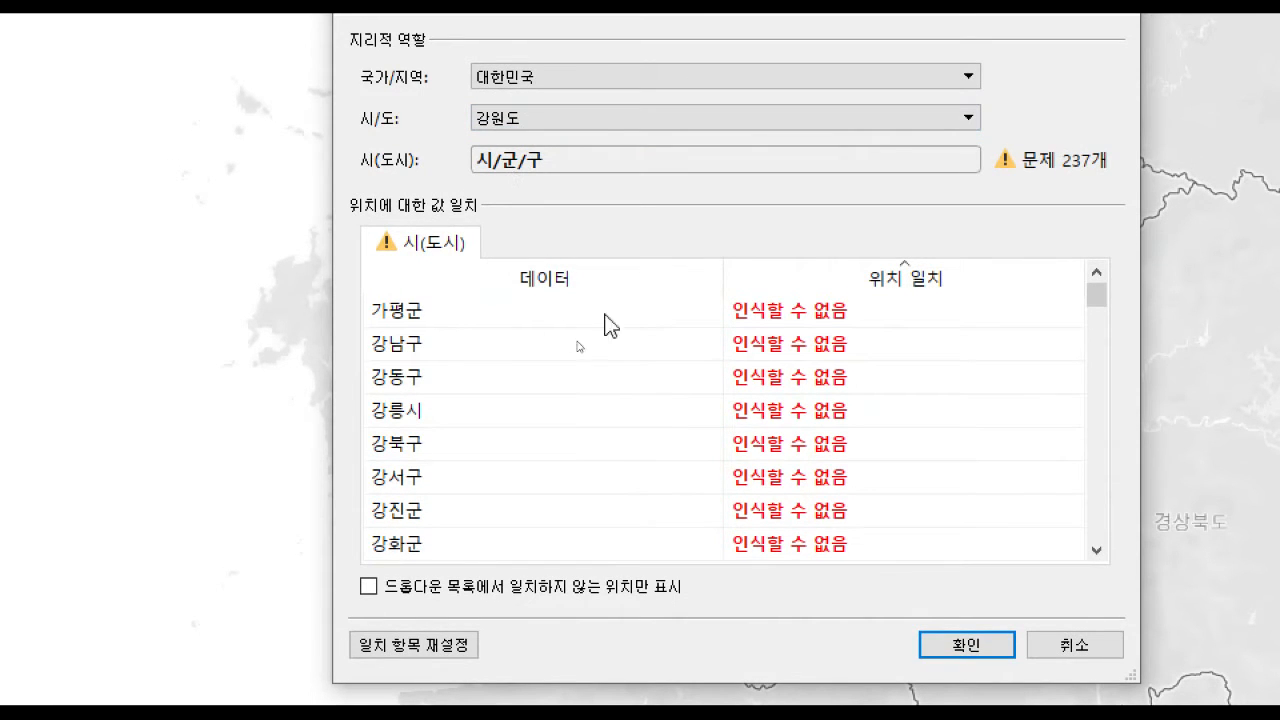
Try matching 강릉시 to the location 강릉, and discard the location edits.
click(764, 313)
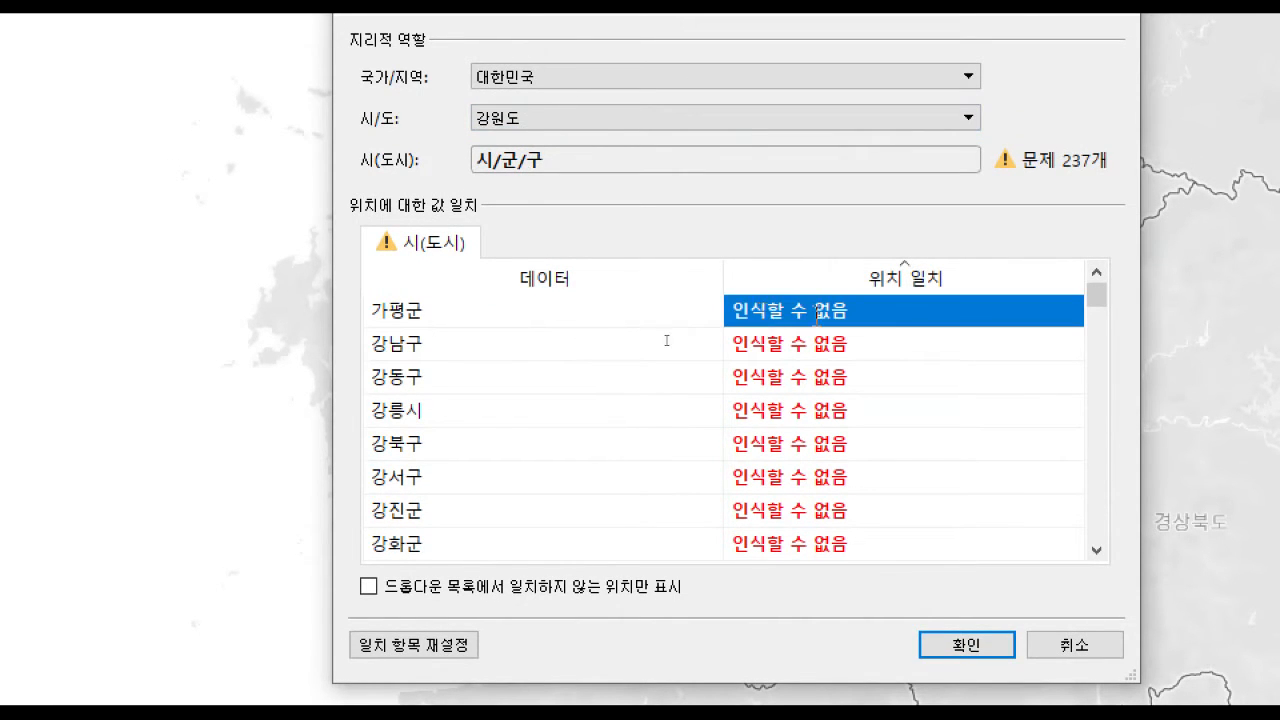
click(817, 313)
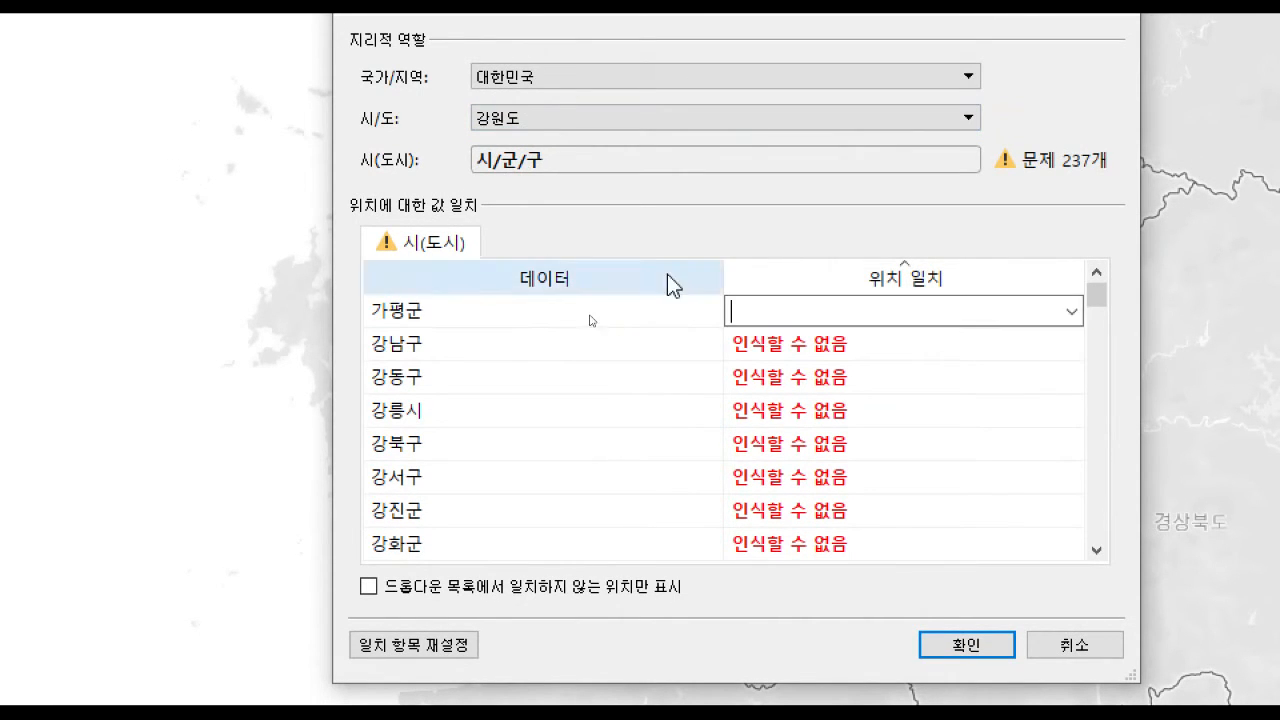
click(1071, 312)
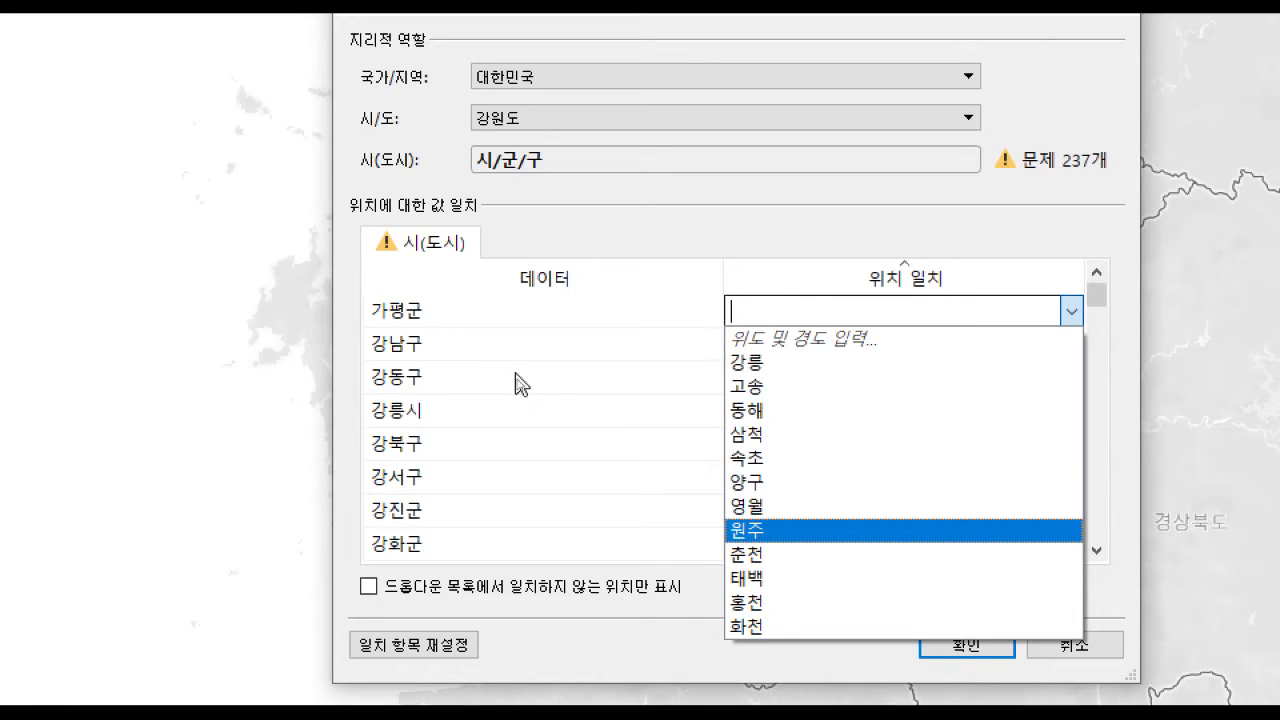
click(464, 421)
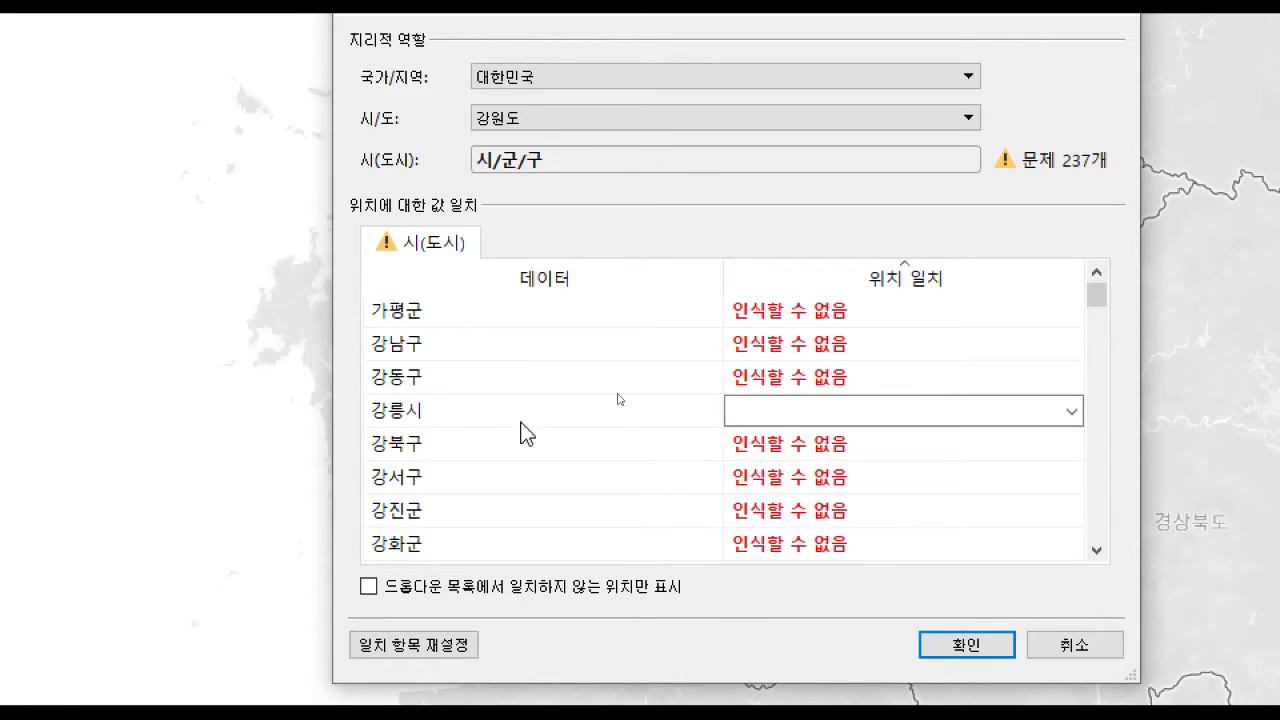
click(1070, 412)
click(894, 461)
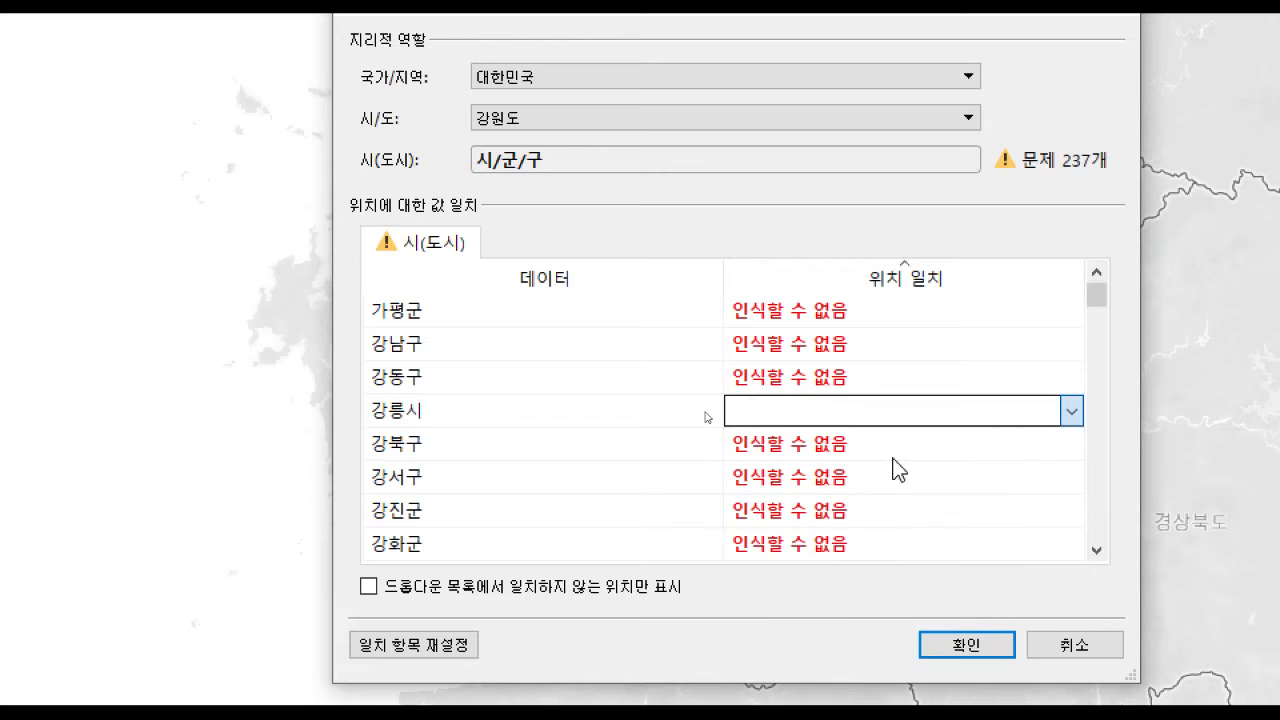
mouse_move(1097, 289)
mouse_down()
mouse_move(1102, 306)
mouse_move(1103, 295)
mouse_up()
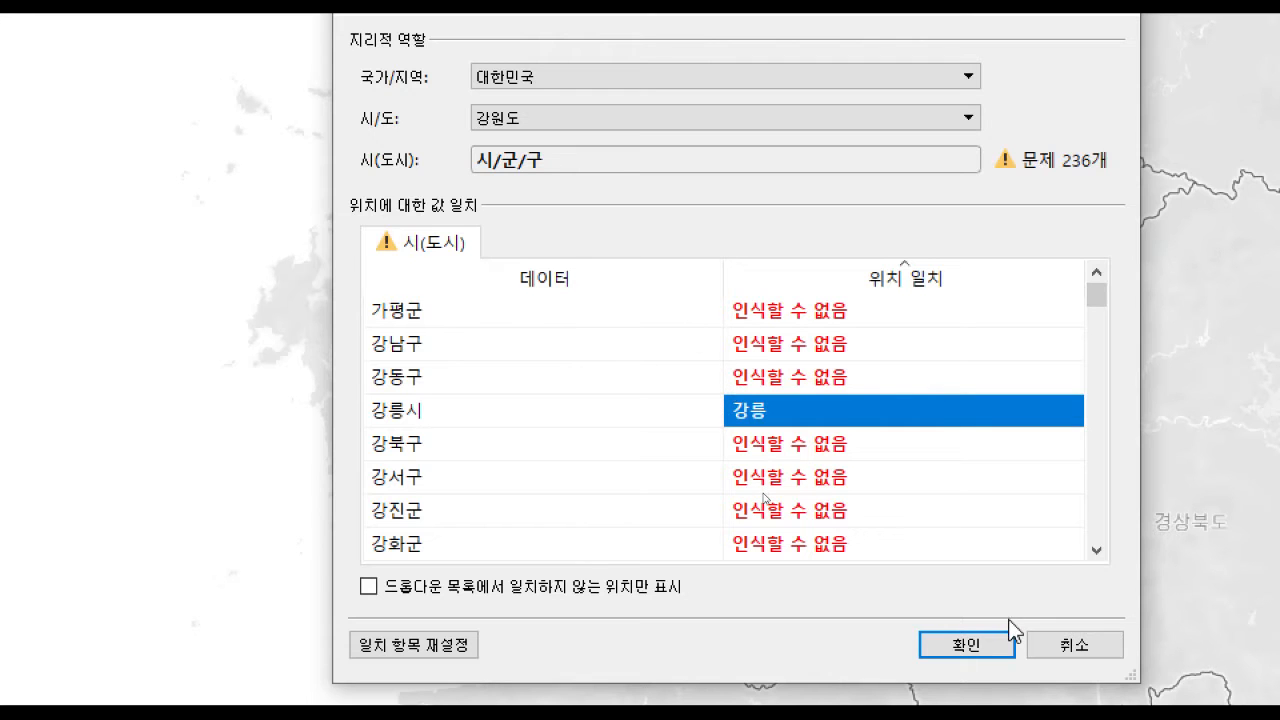
click(1059, 639)
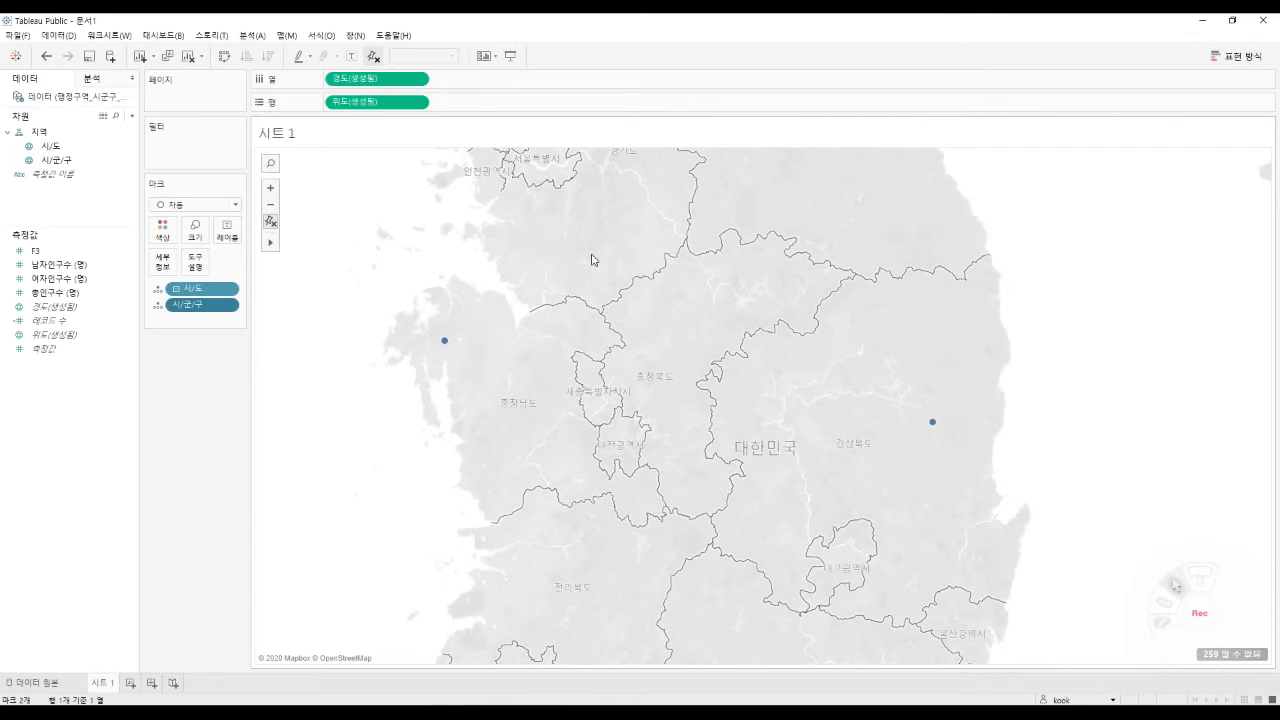
scroll(634, 343, down, 2)
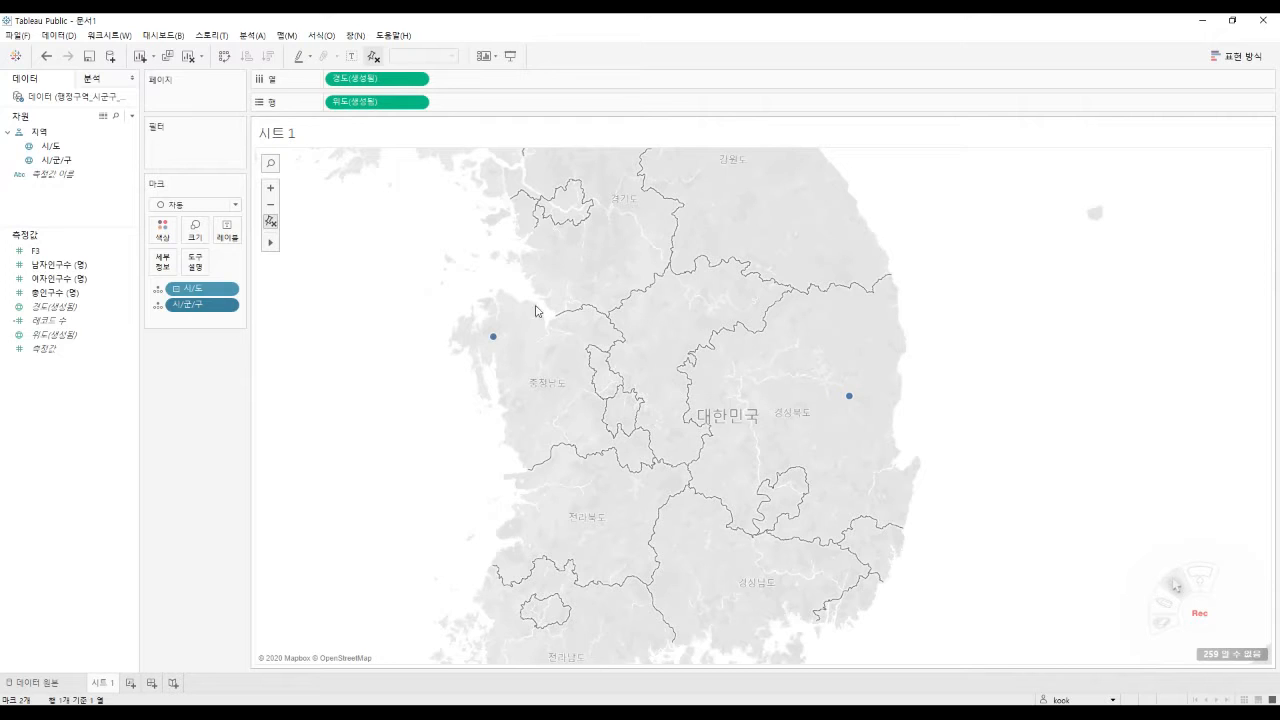
click(270, 221)
scroll(622, 365, up, 3)
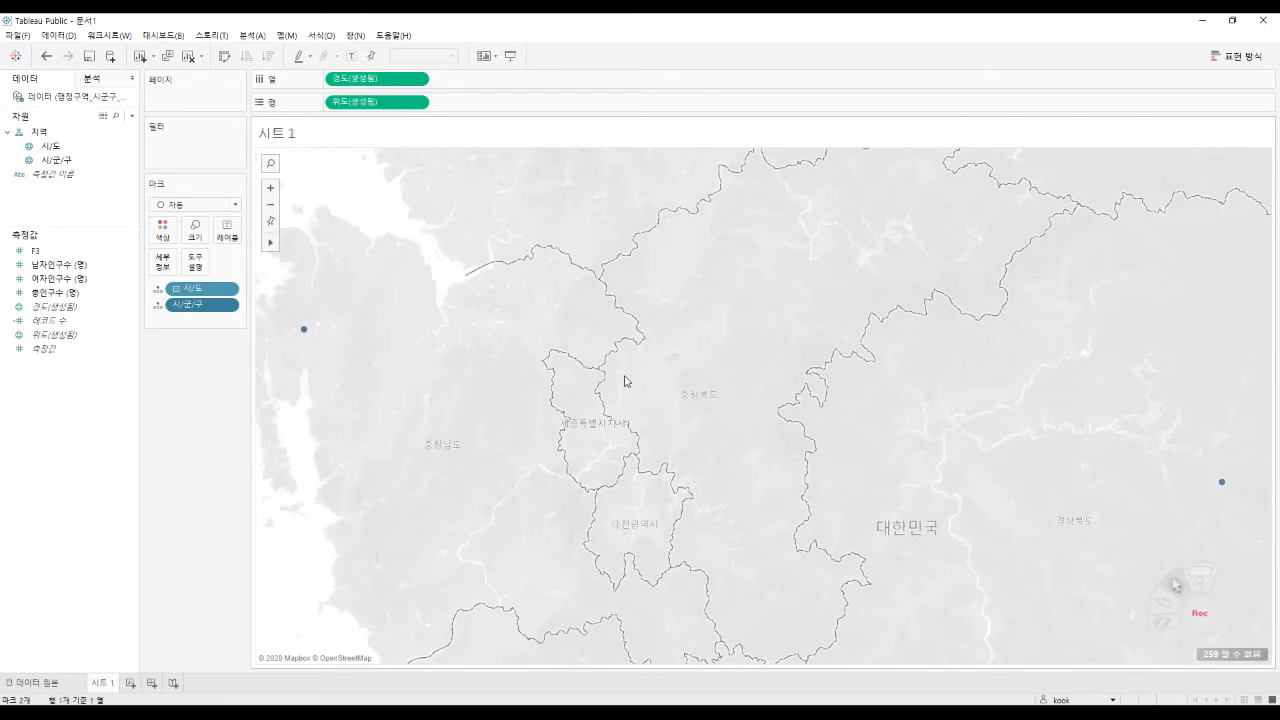
scroll(490, 330, down, 1)
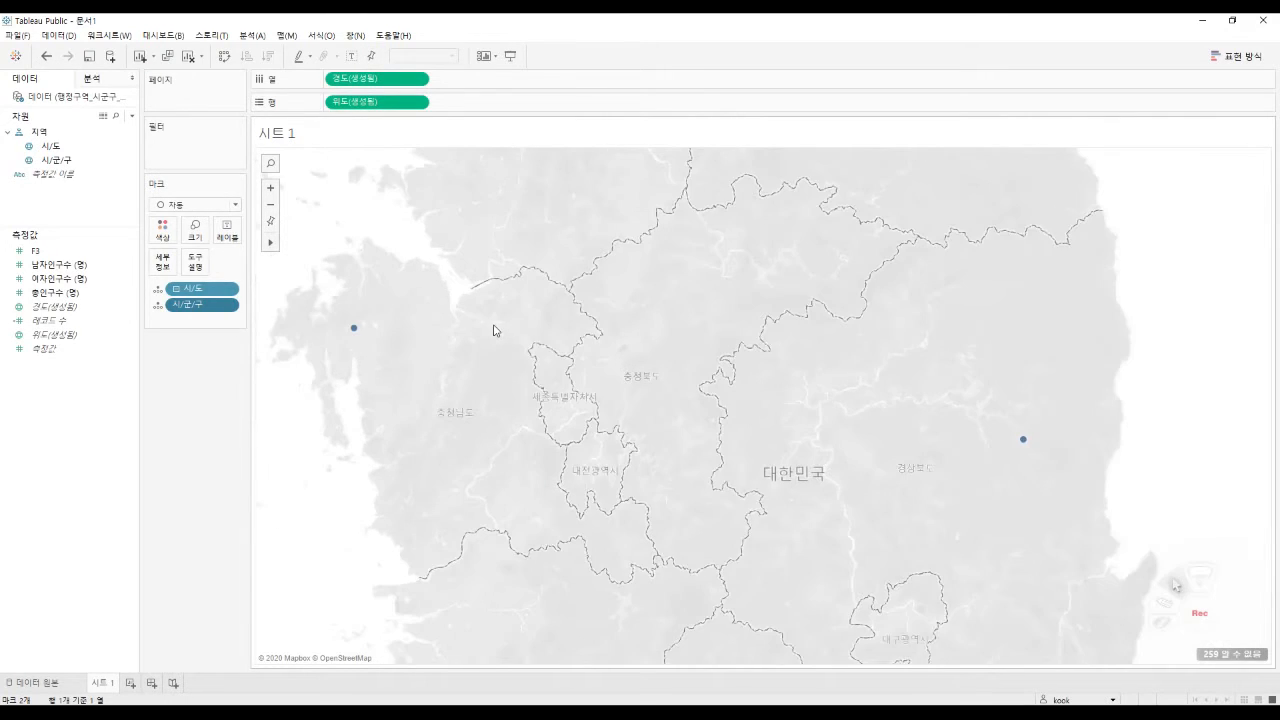
Reopen the location editor, examine the location options offered for 가평군, and close it without changing any match.
mouse_move(1032, 441)
click(286, 35)
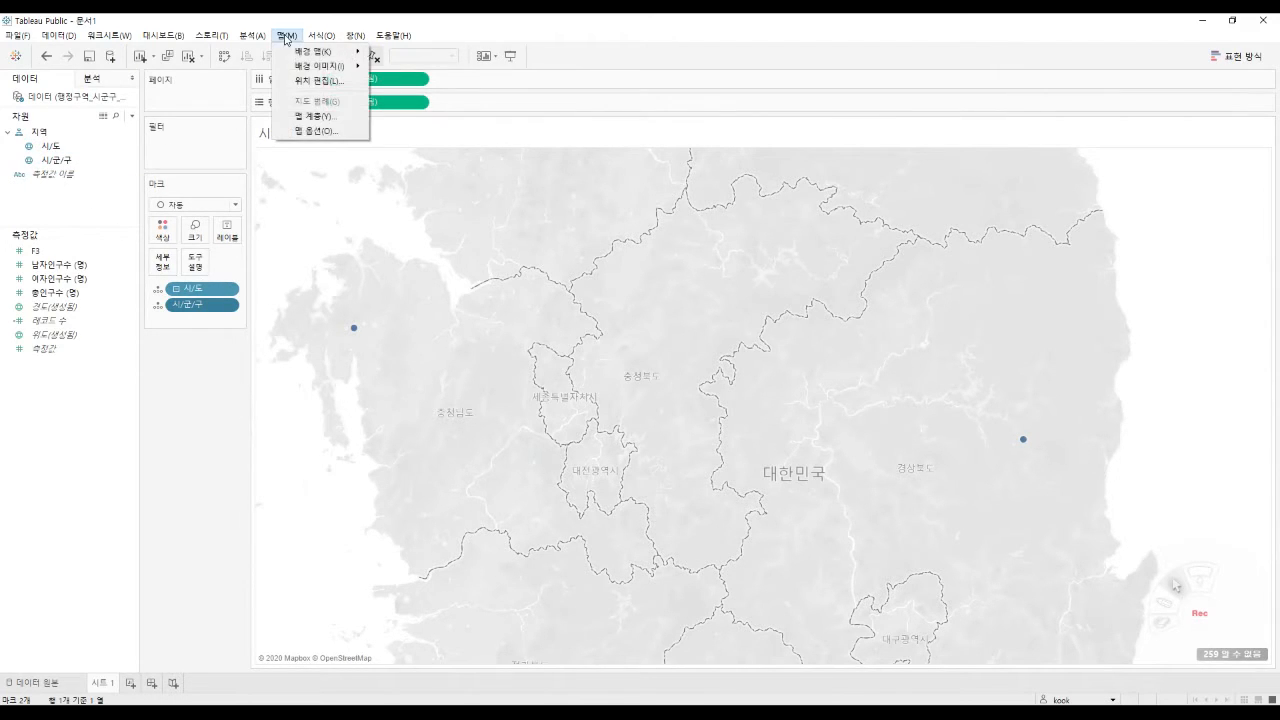
click(317, 82)
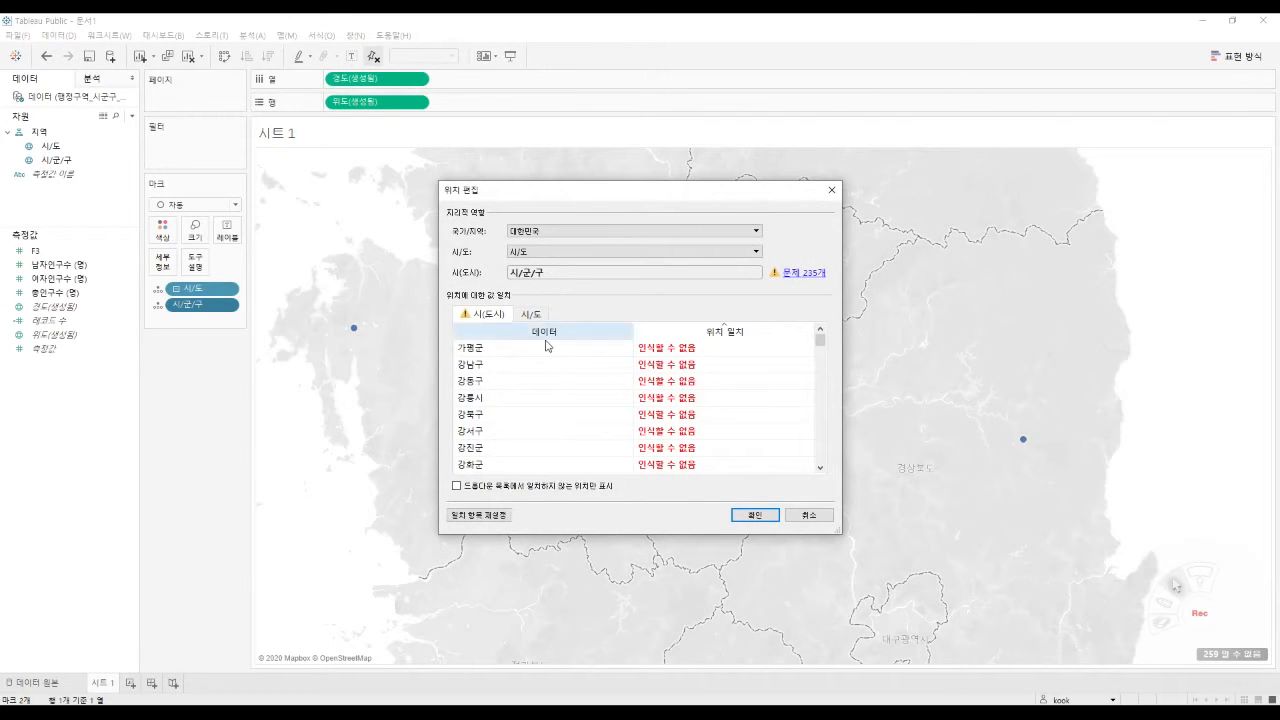
click(703, 350)
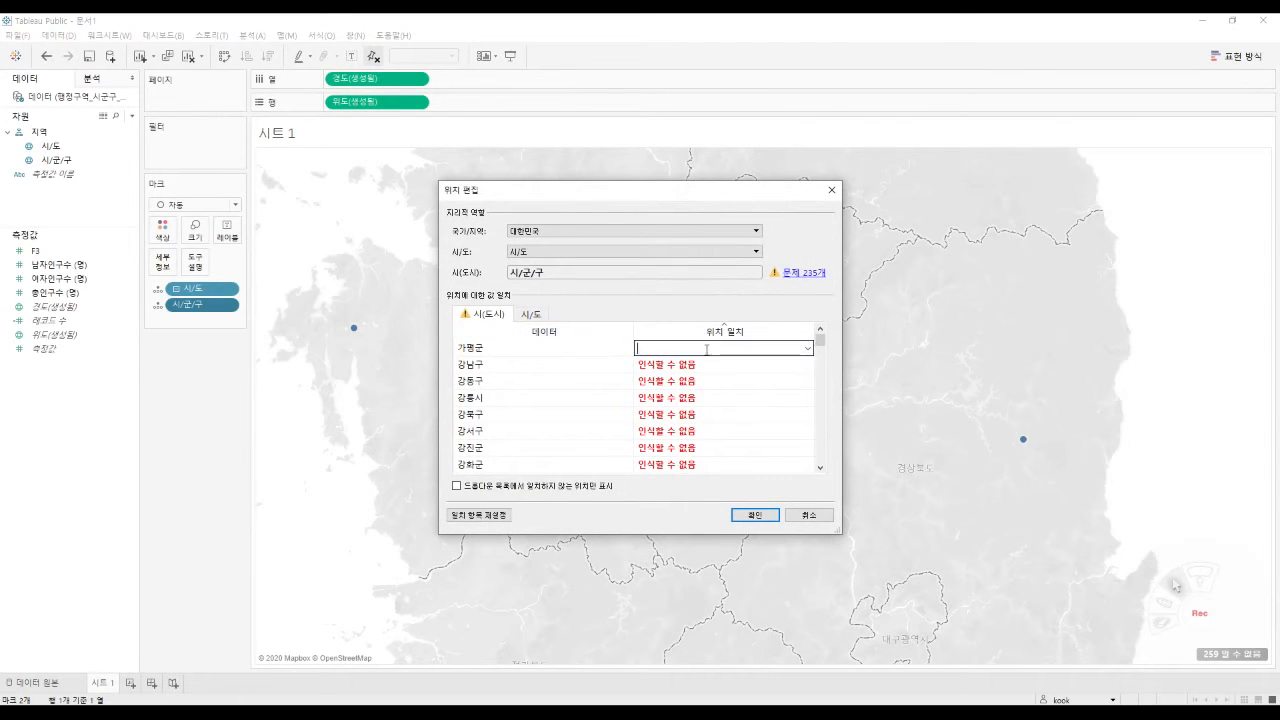
click(808, 348)
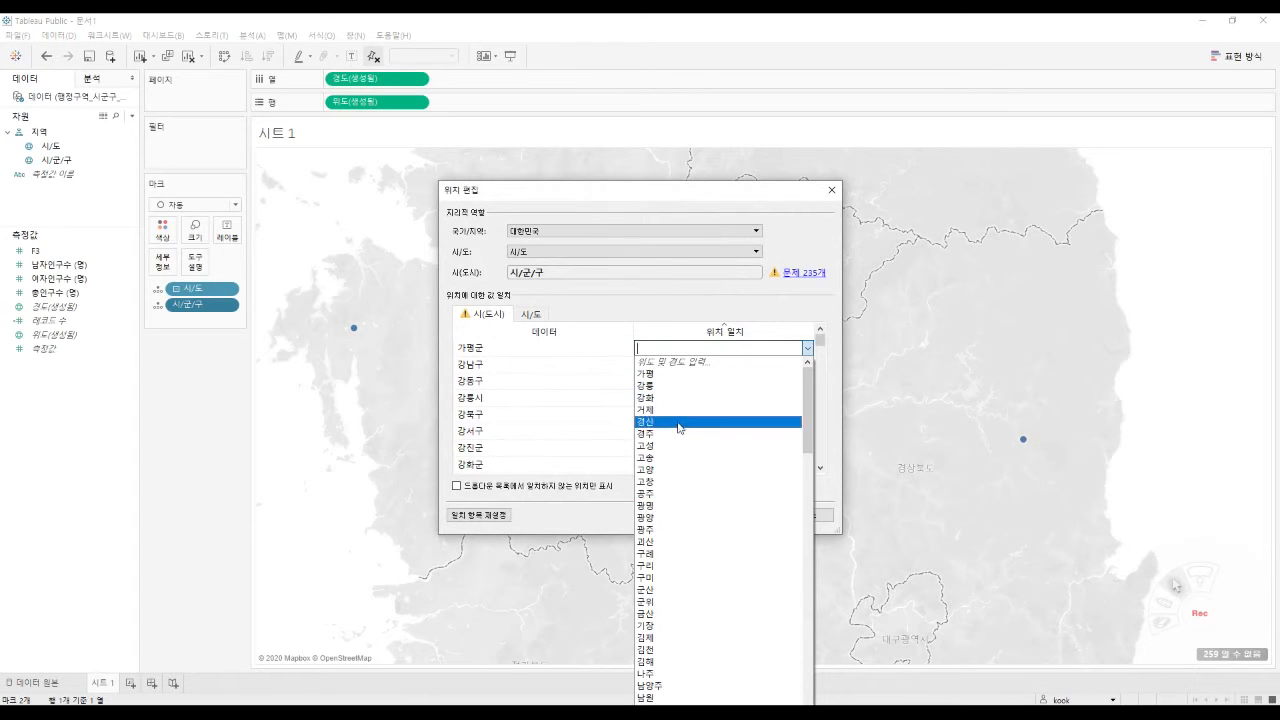
scroll(737, 476, down, 14)
scroll(737, 476, down, 6)
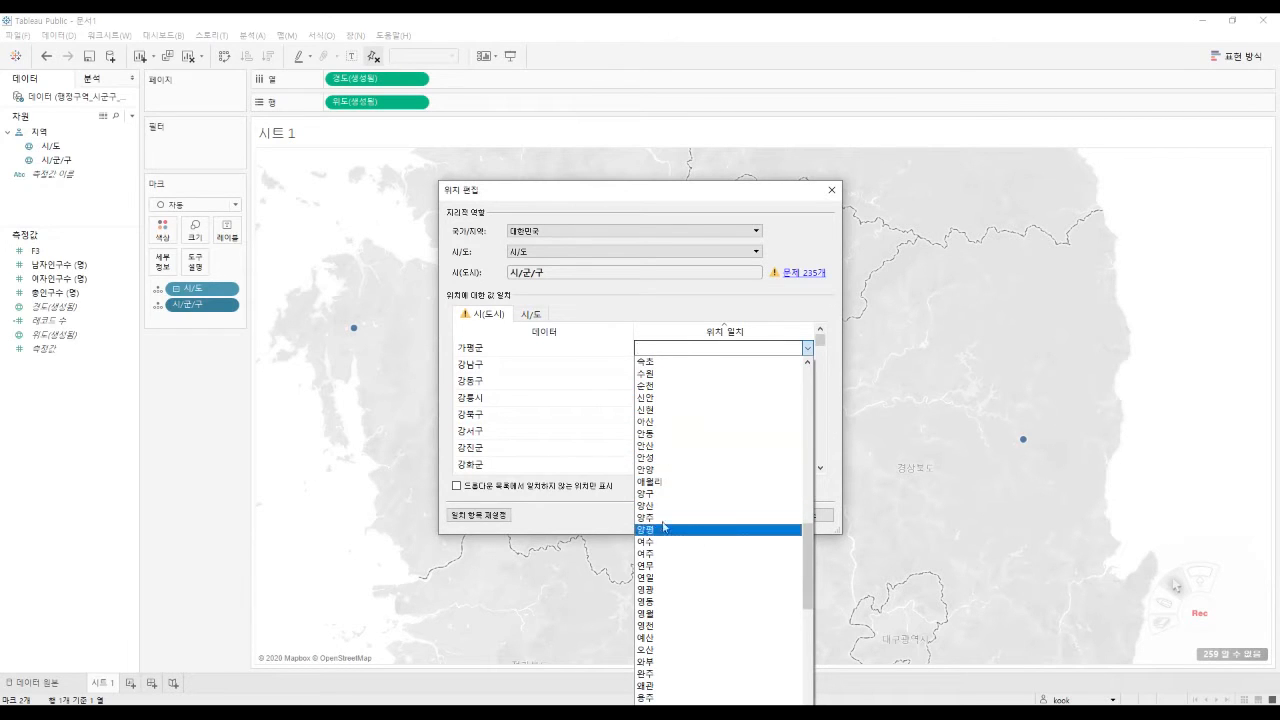
click(827, 410)
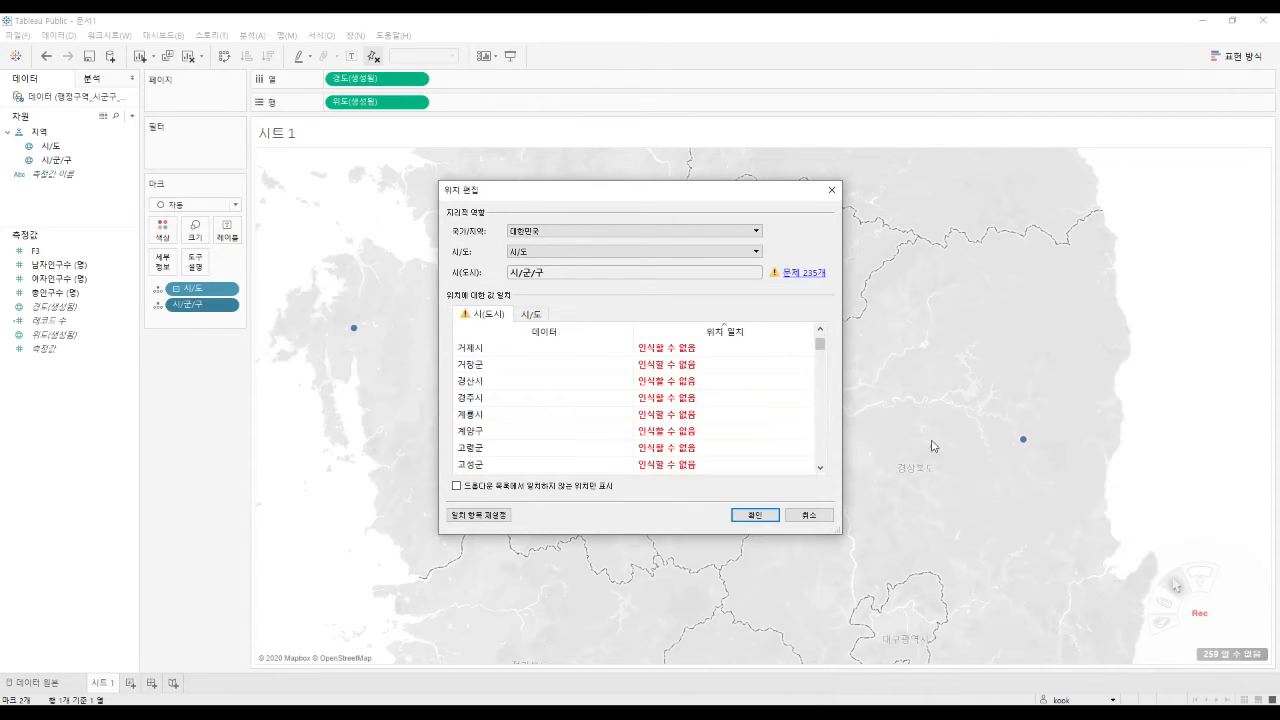
click(809, 515)
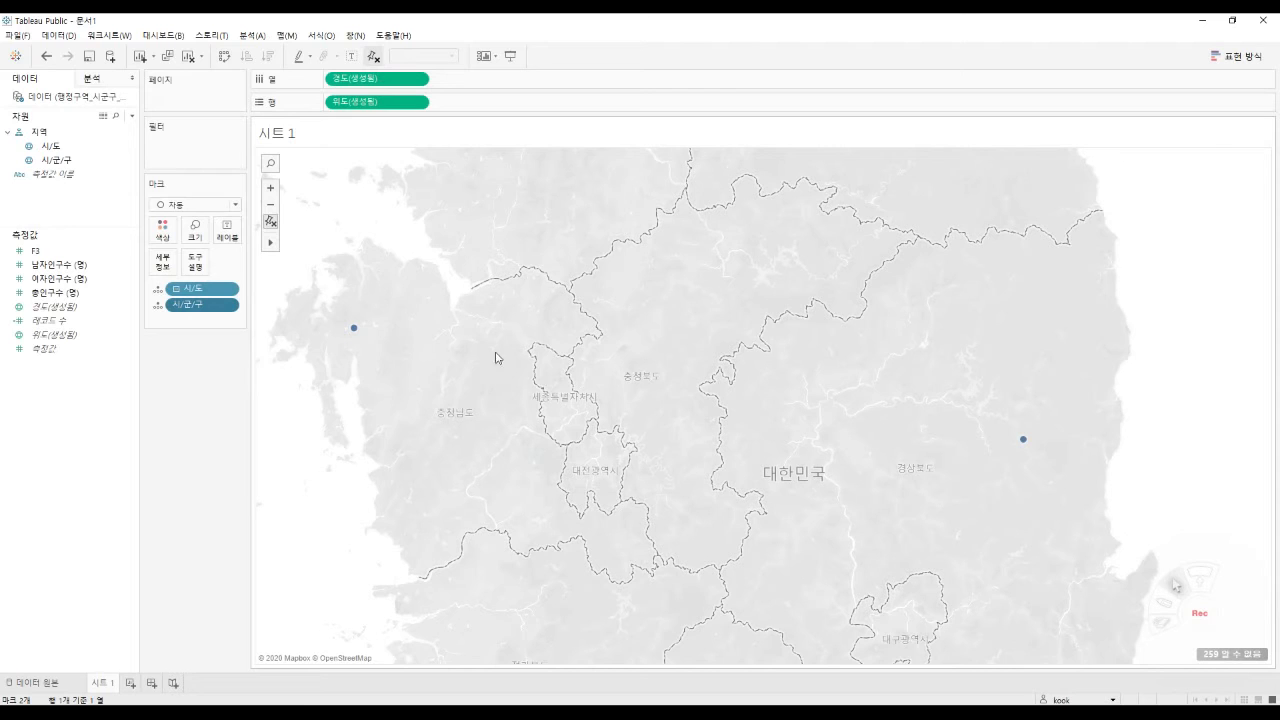
Collapse the 시/도 hierarchy to hide the 시/군/구 level and convert the sheet to a filled map.
click(176, 290)
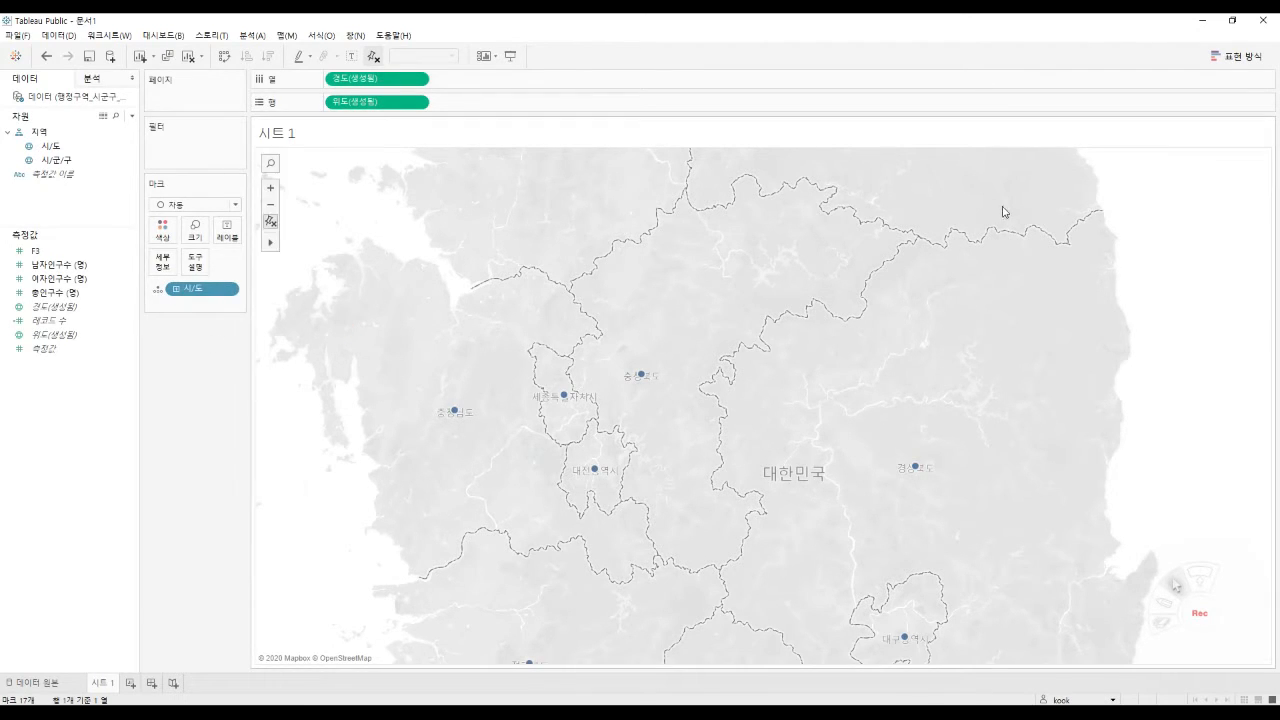
click(1209, 58)
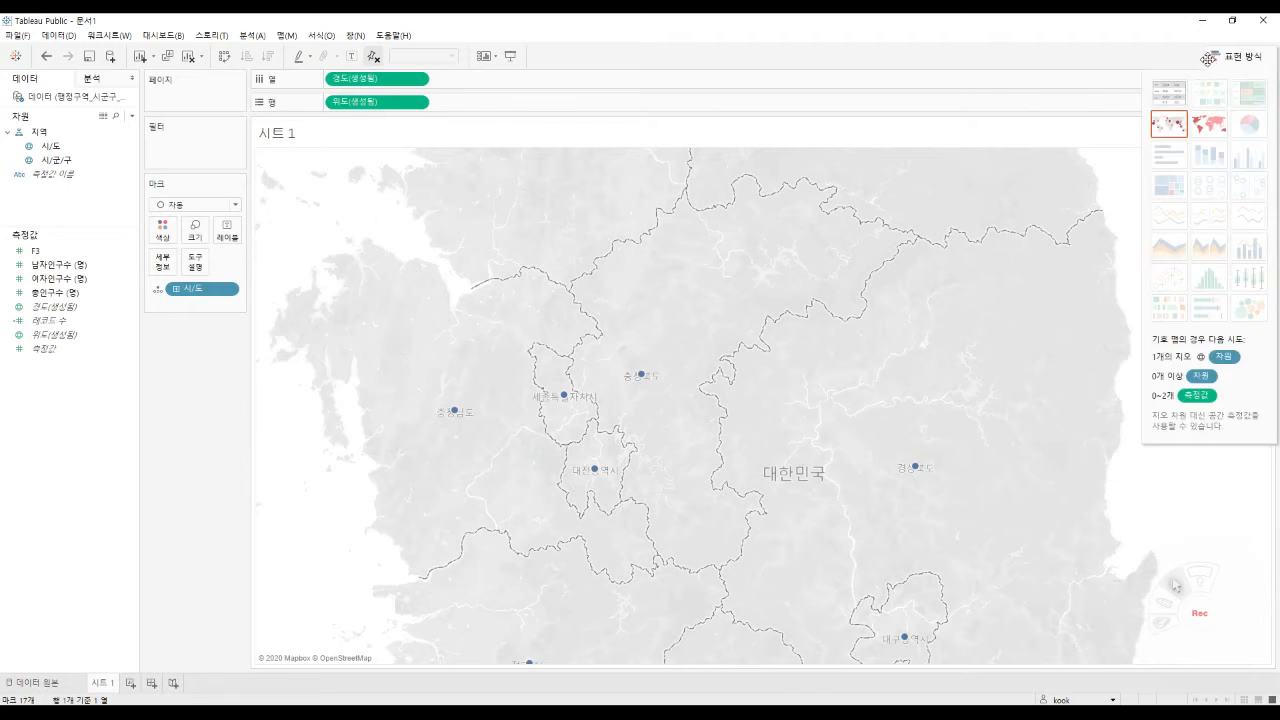
click(1208, 124)
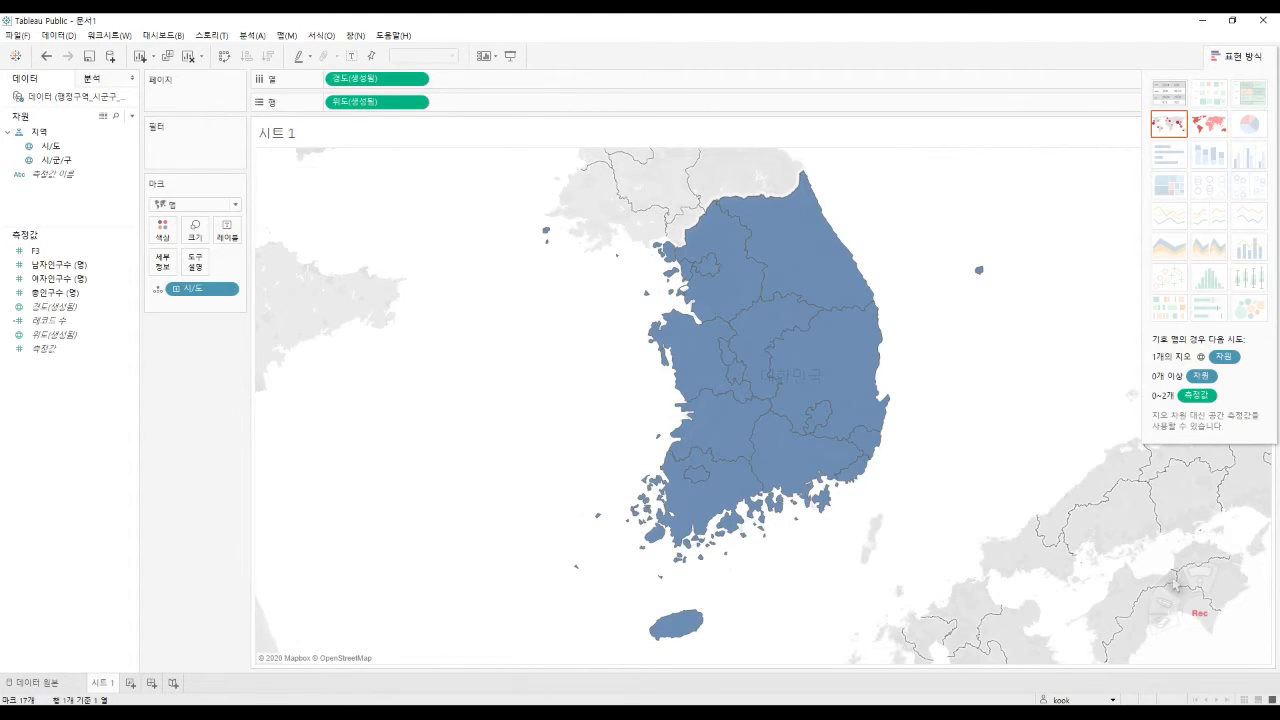
Switch to the Notepad notes and copy the link listed under 대한민국 최신 행정구역(SHP) 다운로드.
key(alt+Tab)
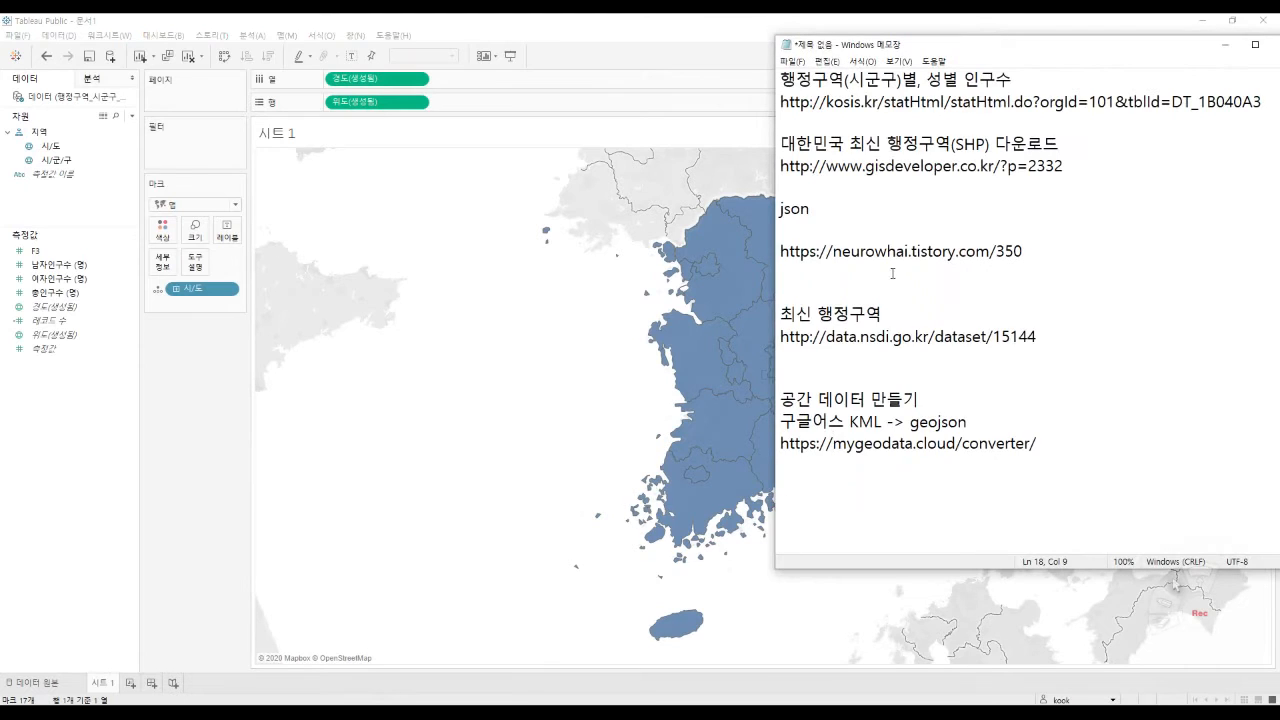
click(992, 192)
drag(1063, 170, 771, 167)
right_click(818, 166)
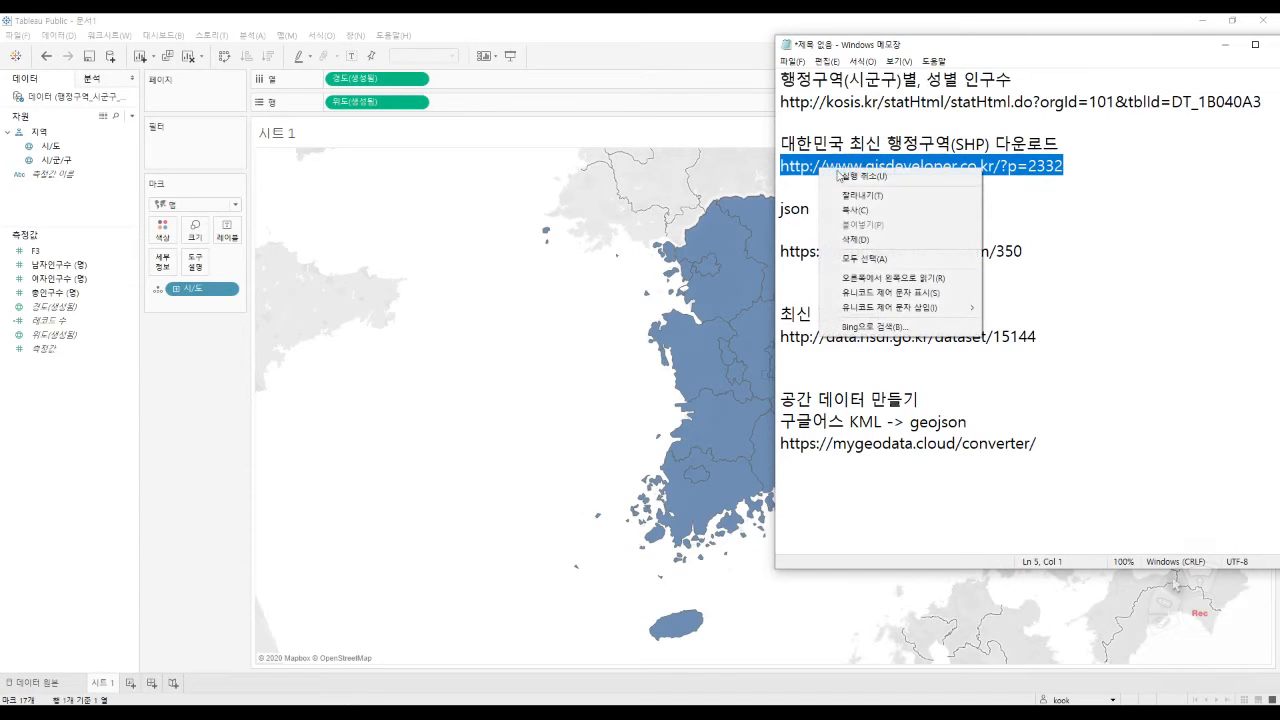
click(852, 212)
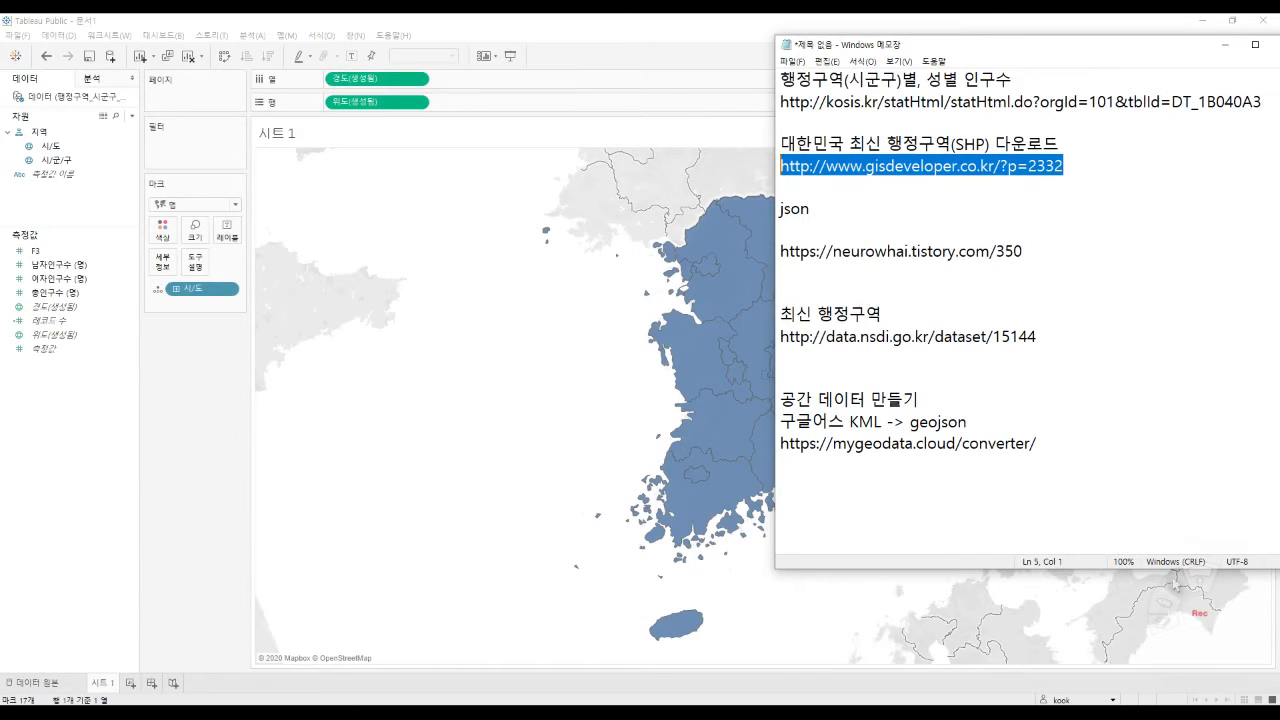
click(381, 712)
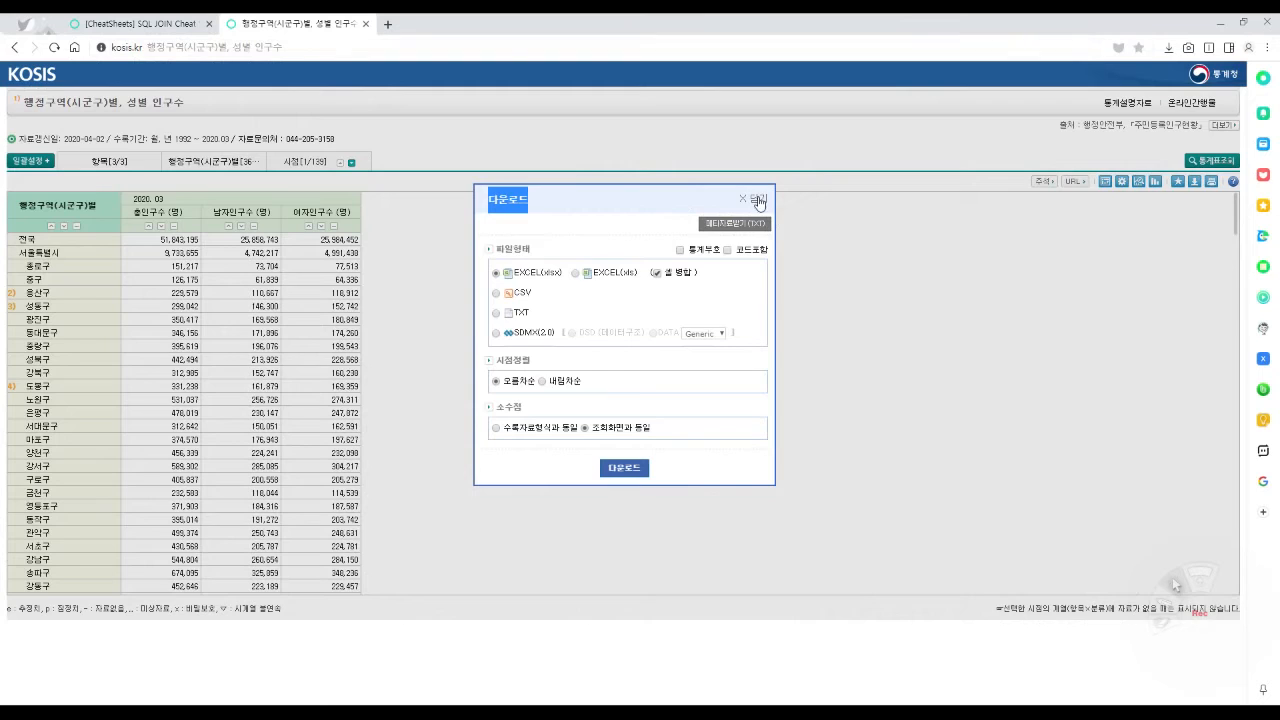
click(758, 199)
click(410, 50)
right_click(408, 51)
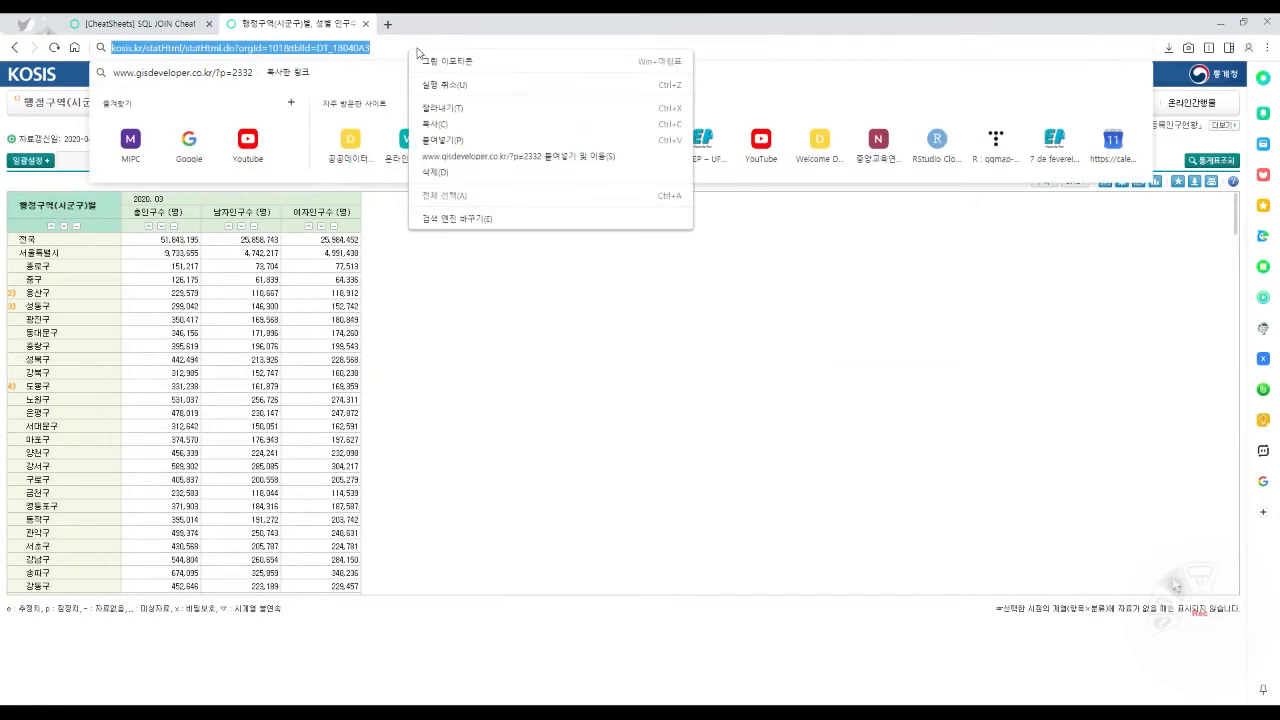
click(475, 158)
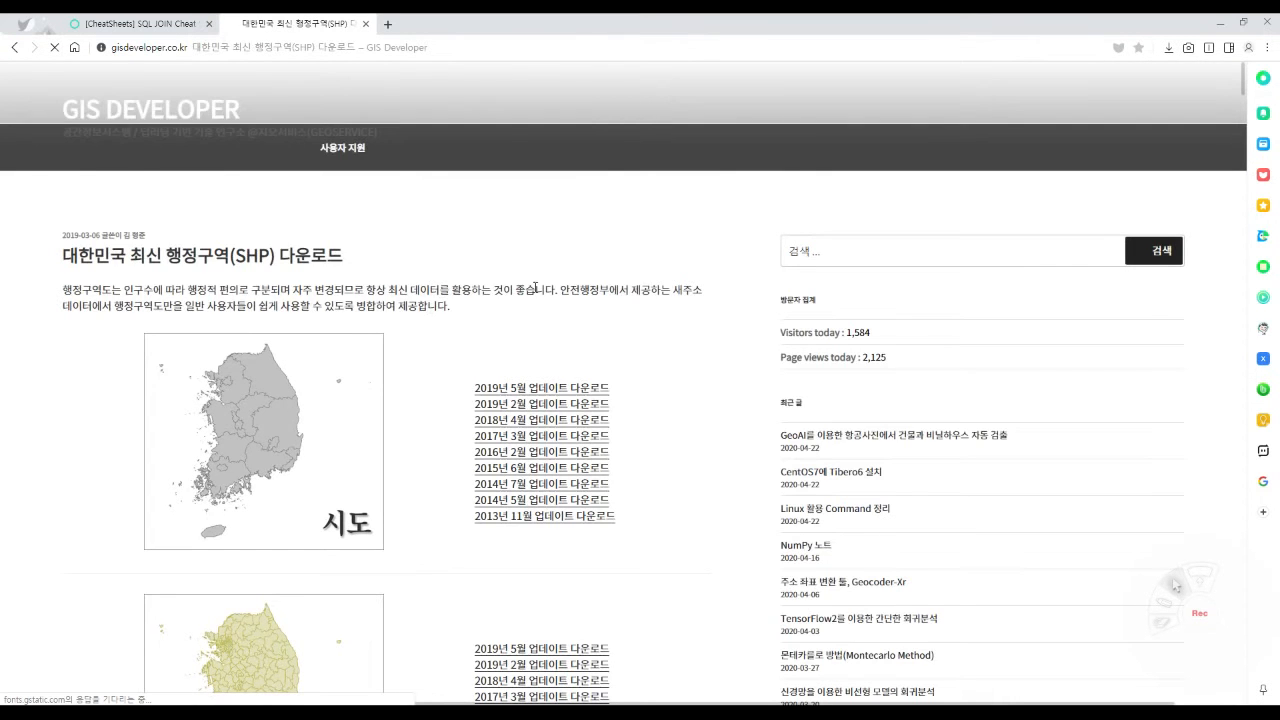
Examine the SHP download page's 시도, 시군구, 읍면동 and 리 boundary maps and the update versions offered for each.
scroll(535, 292, down, 2)
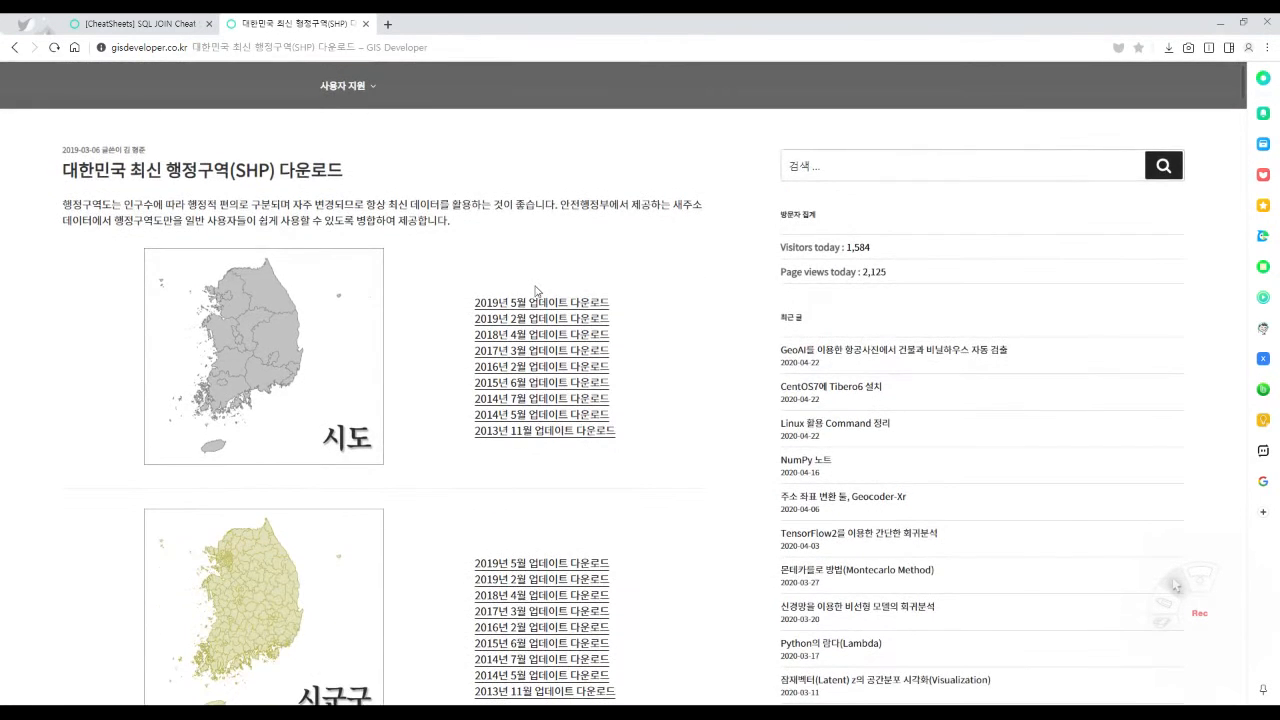
drag(271, 171, 236, 171)
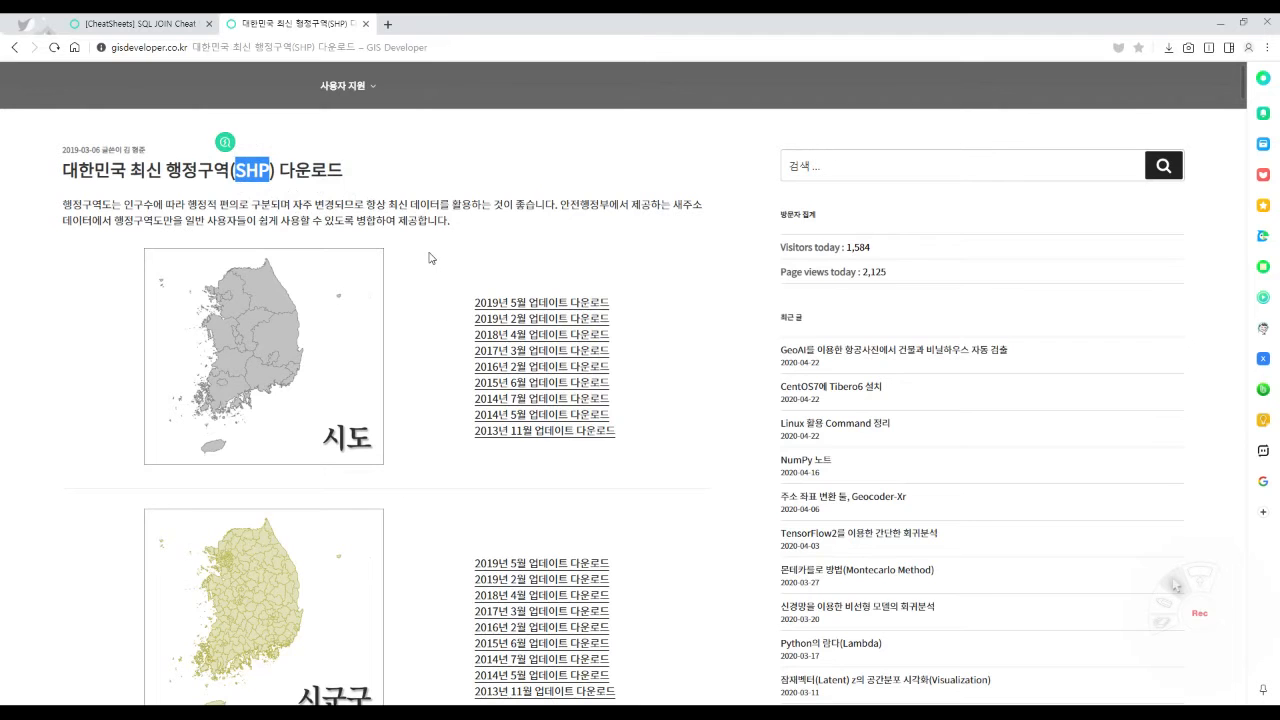
scroll(431, 257, down, 1)
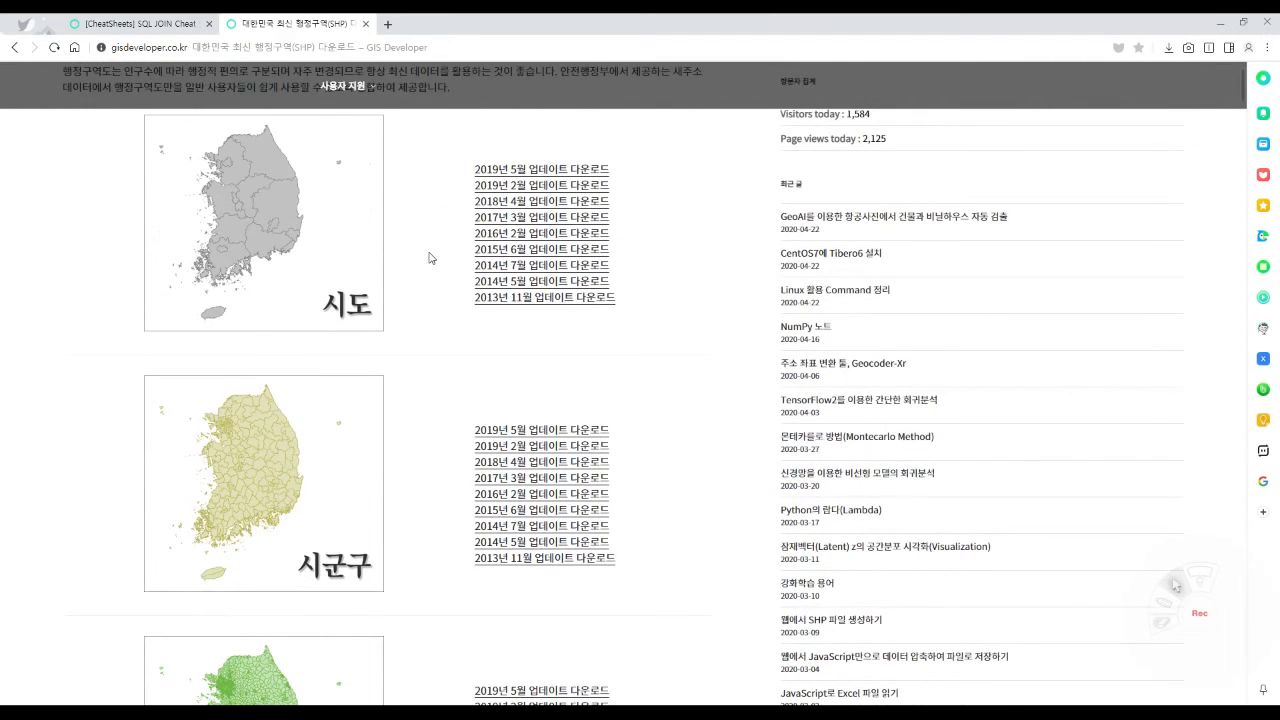
scroll(384, 280, down, 2)
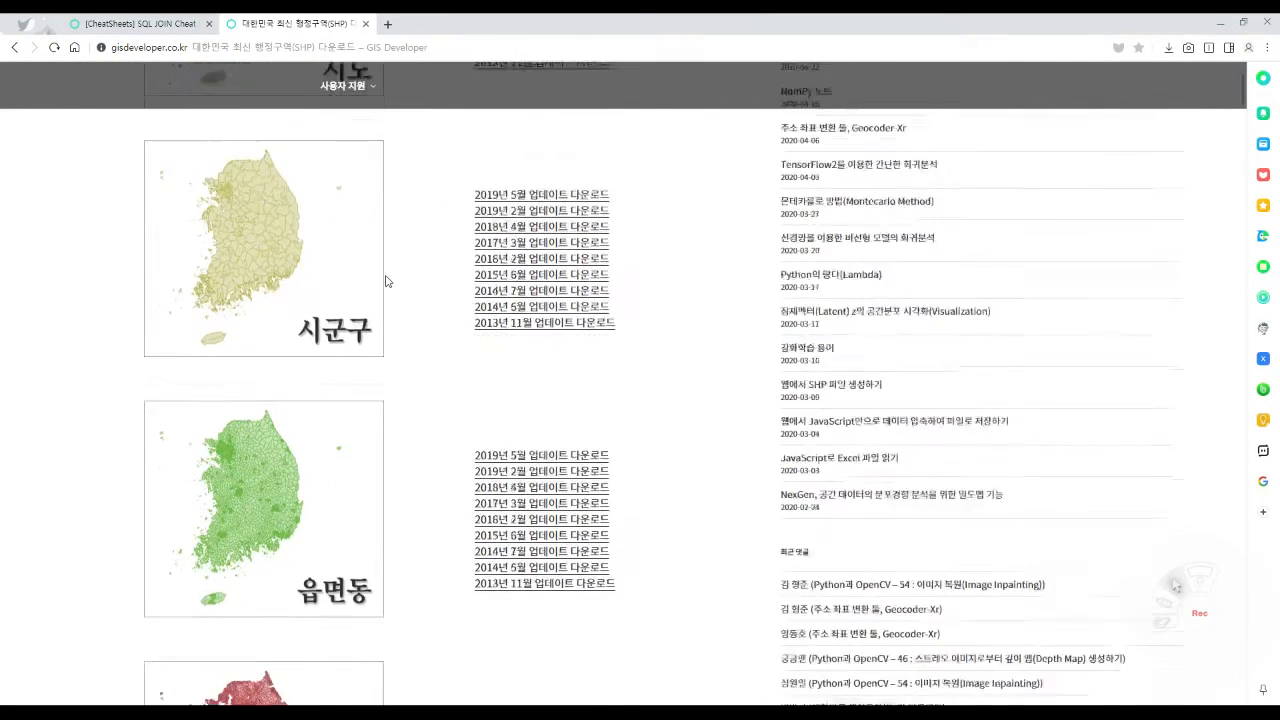
scroll(390, 282, down, 1)
scroll(274, 368, down, 1)
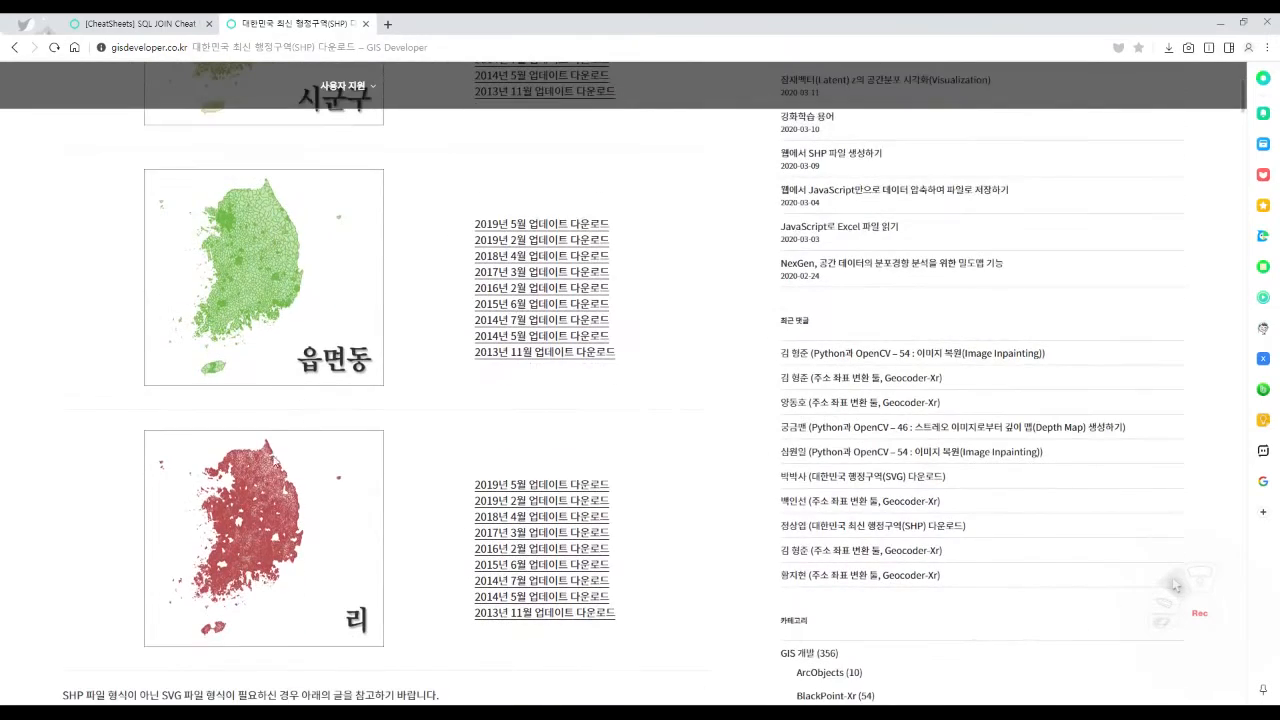
scroll(449, 396, up, 6)
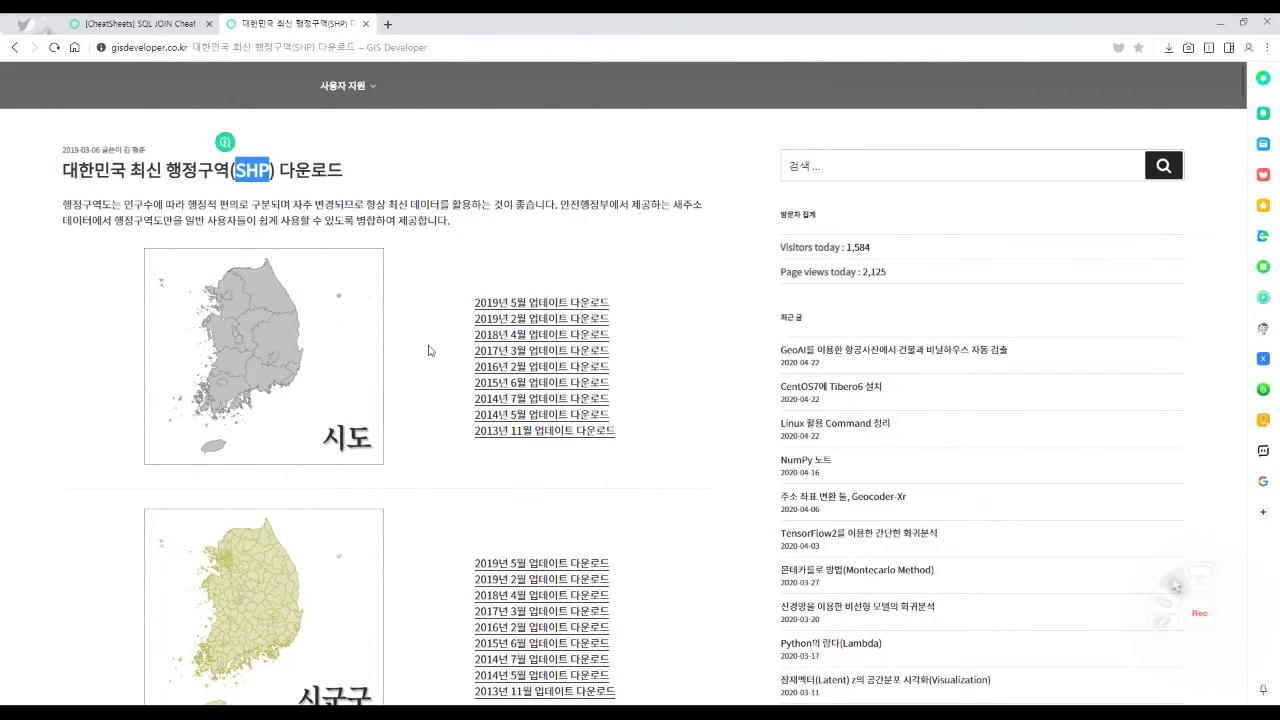
drag(618, 308, 479, 302)
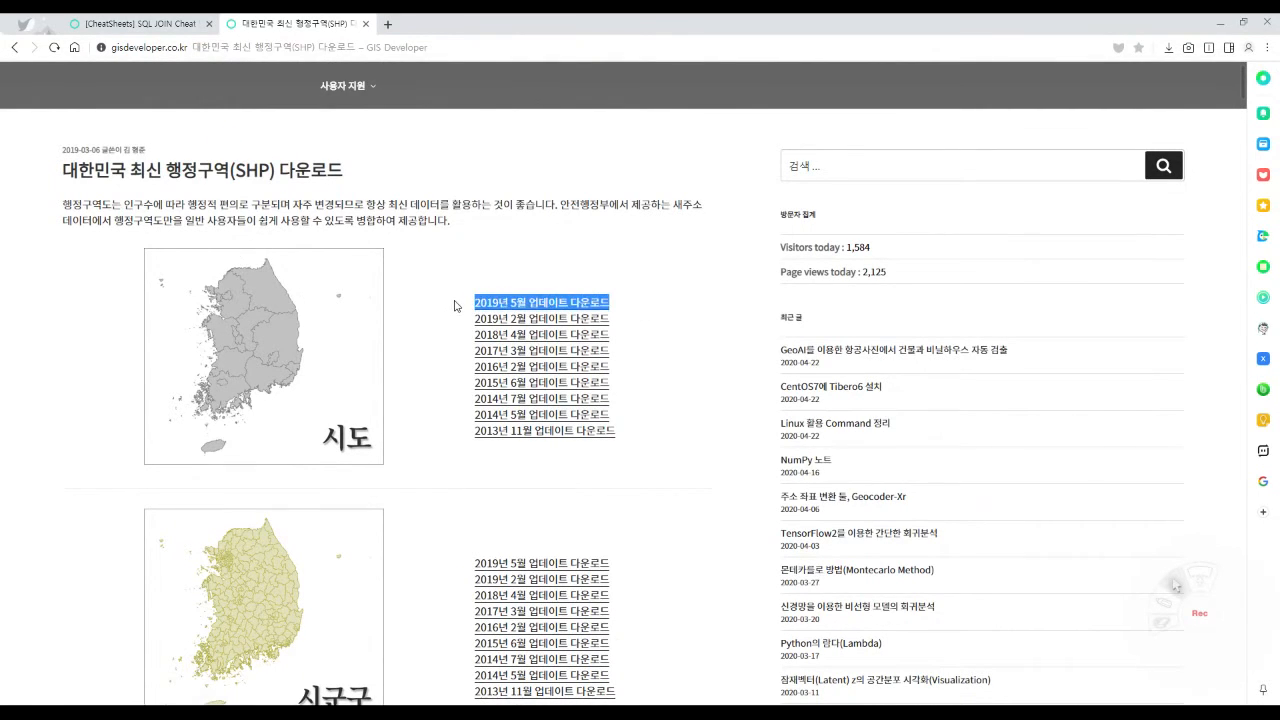
click(647, 243)
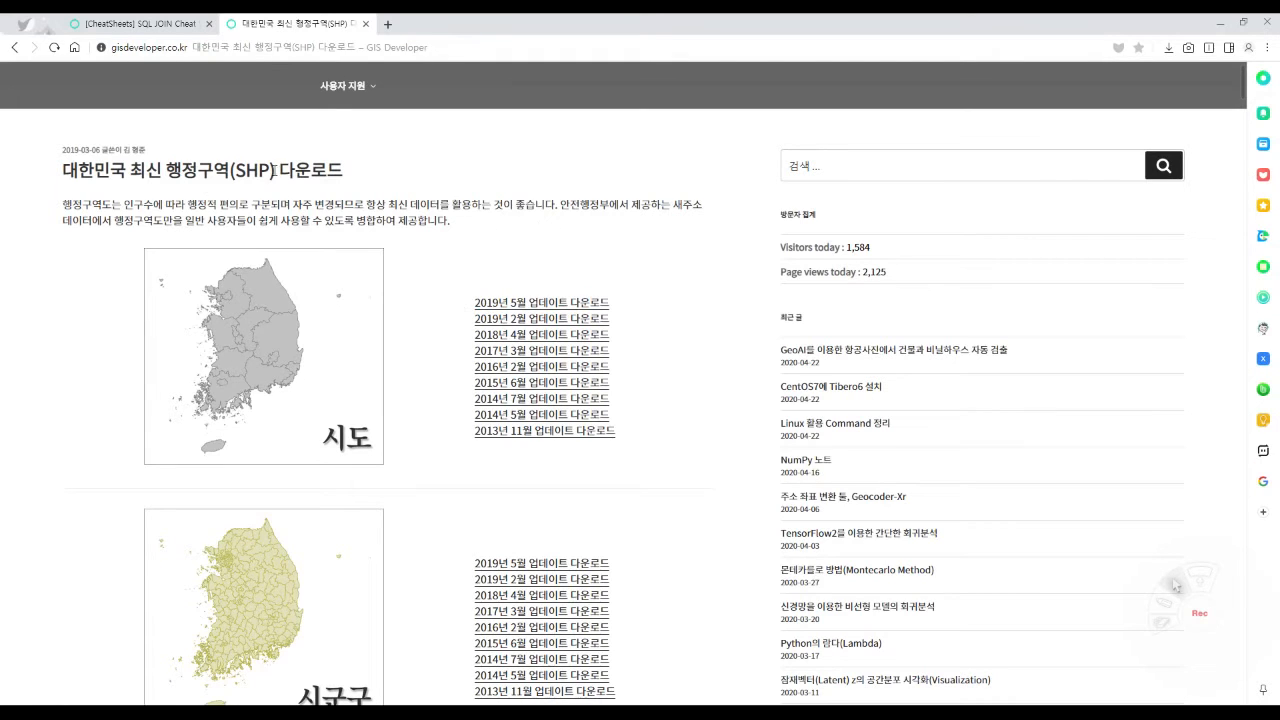
drag(271, 172, 238, 173)
click(418, 258)
scroll(424, 265, down, 2)
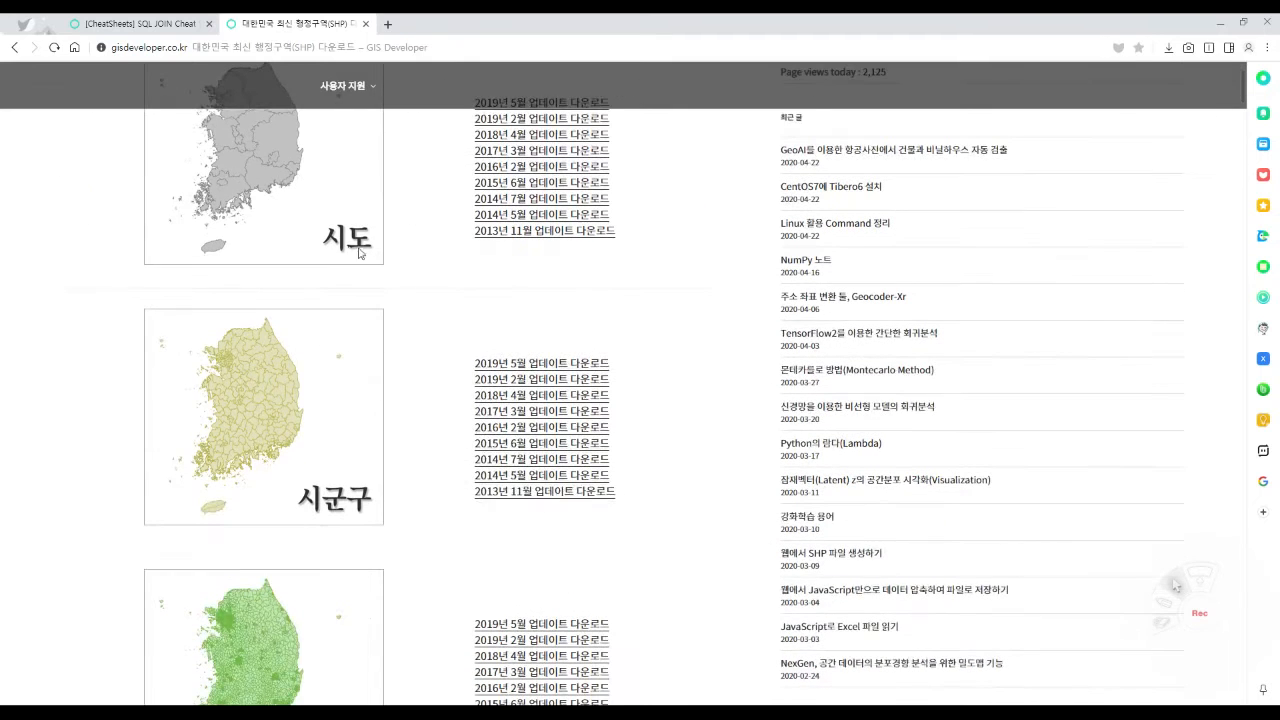
drag(335, 246, 432, 256)
scroll(431, 256, down, 2)
scroll(396, 357, down, 2)
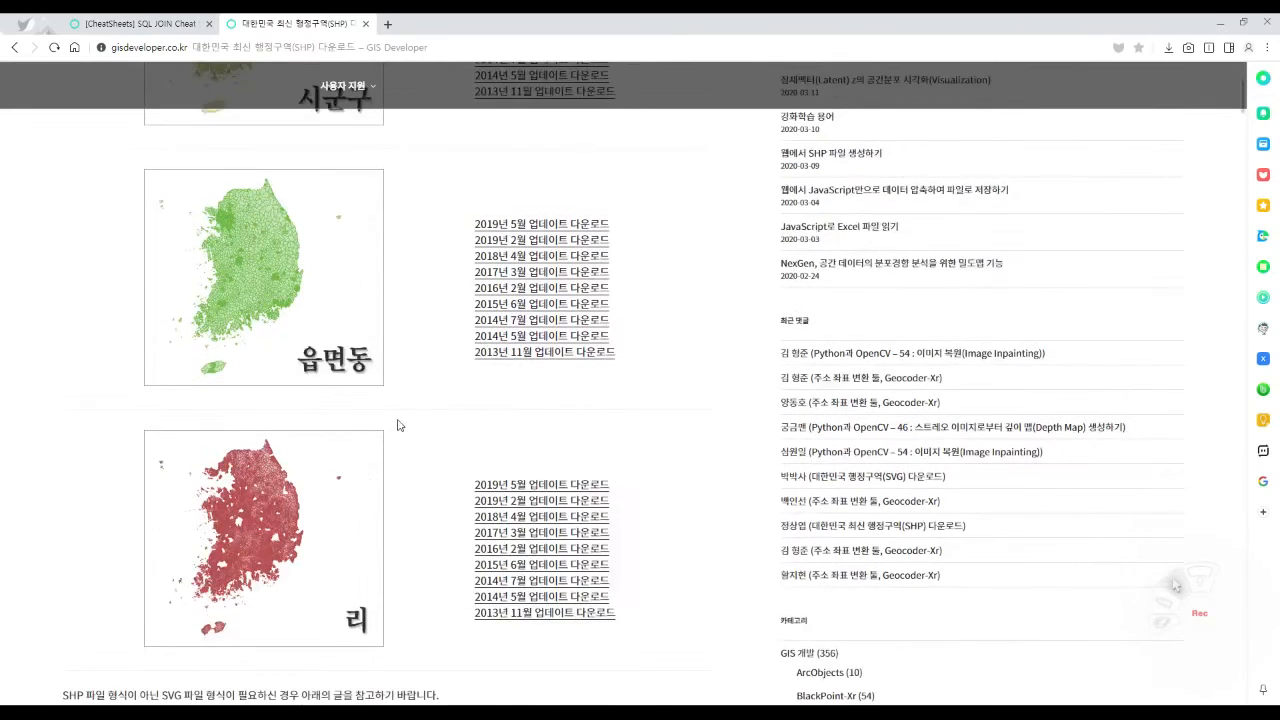
scroll(434, 351, up, 3)
scroll(434, 351, up, 3)
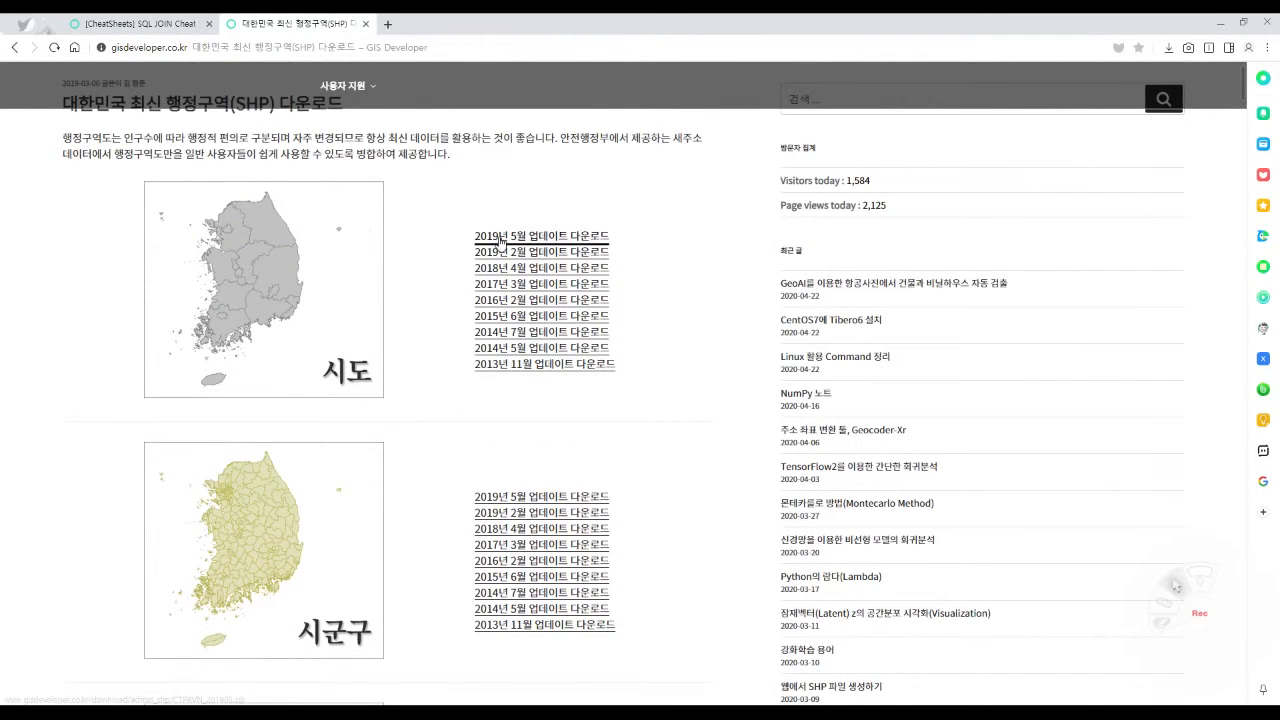
Download the 2019년 5월 시도 boundary archive, save CTPRVN_201905.zip, and open its download folder.
click(502, 241)
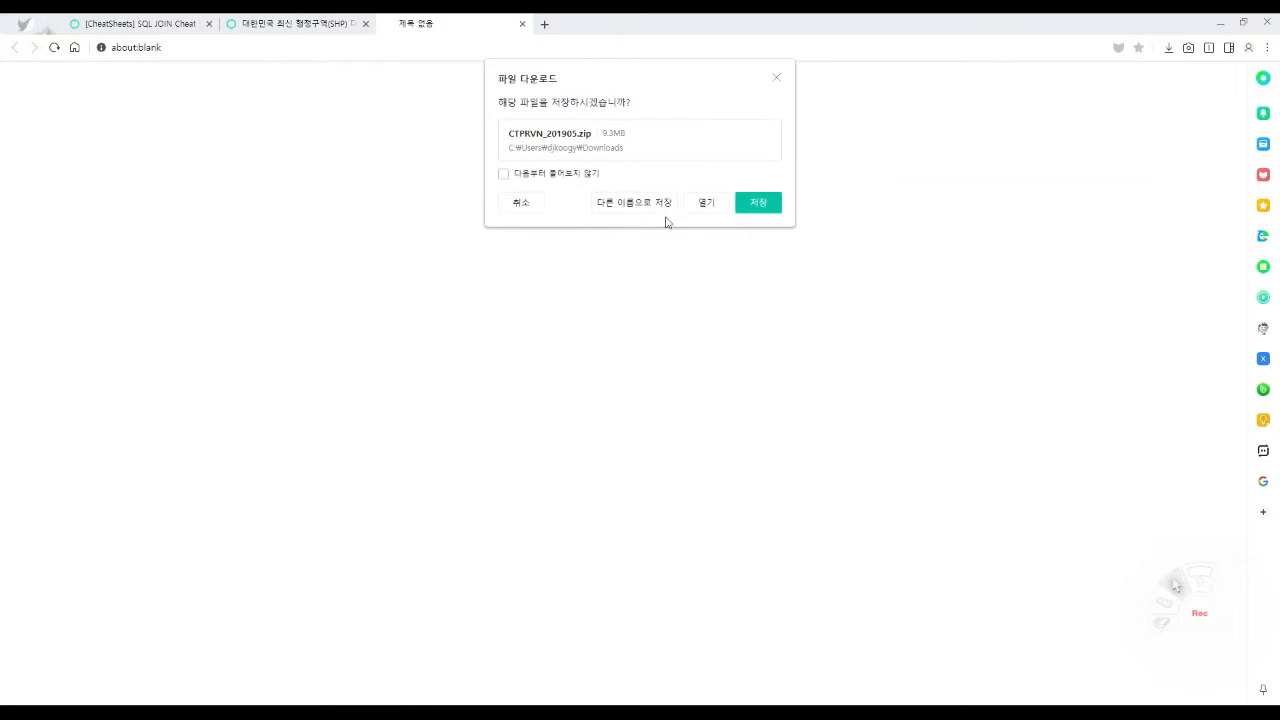
click(757, 207)
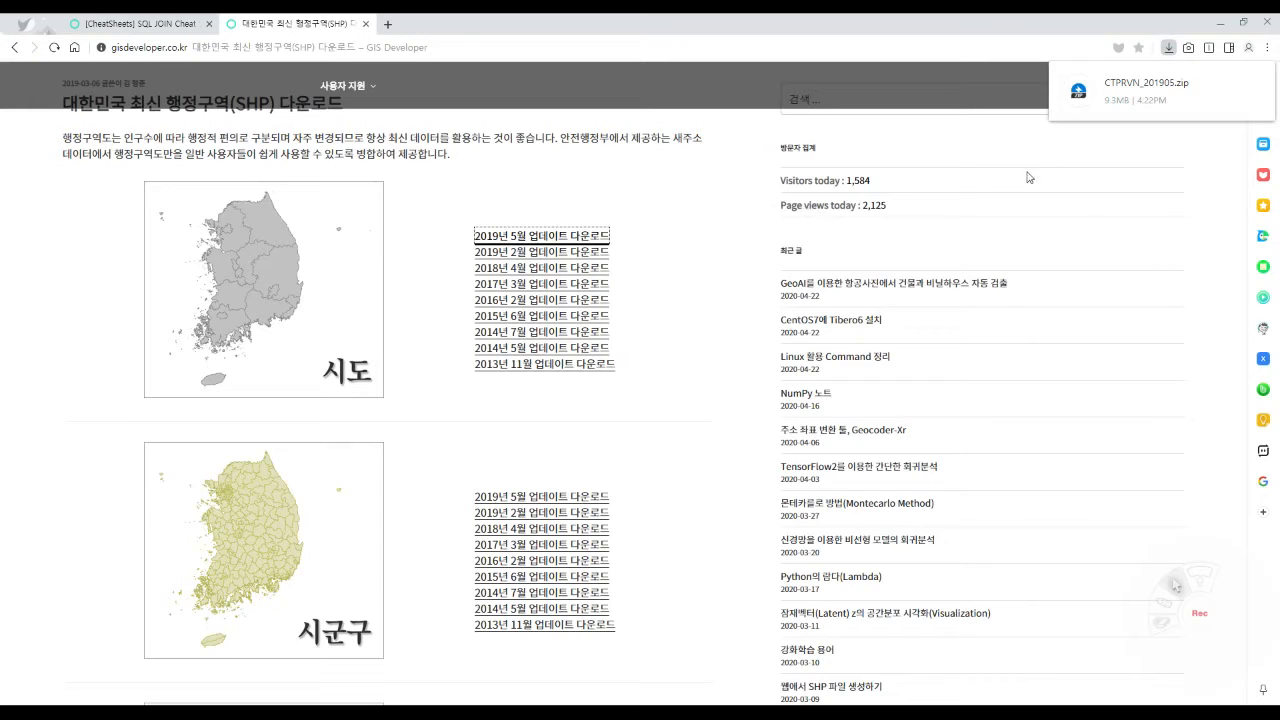
mouse_move(1167, 76)
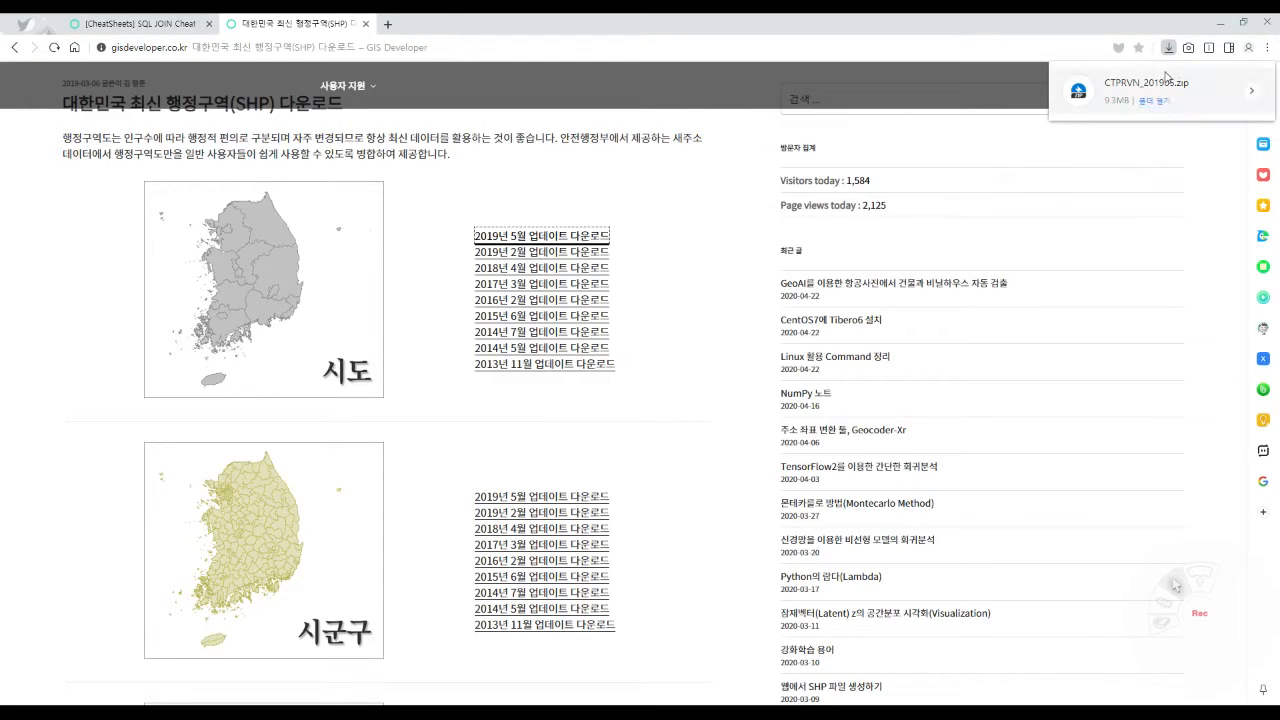
click(1157, 103)
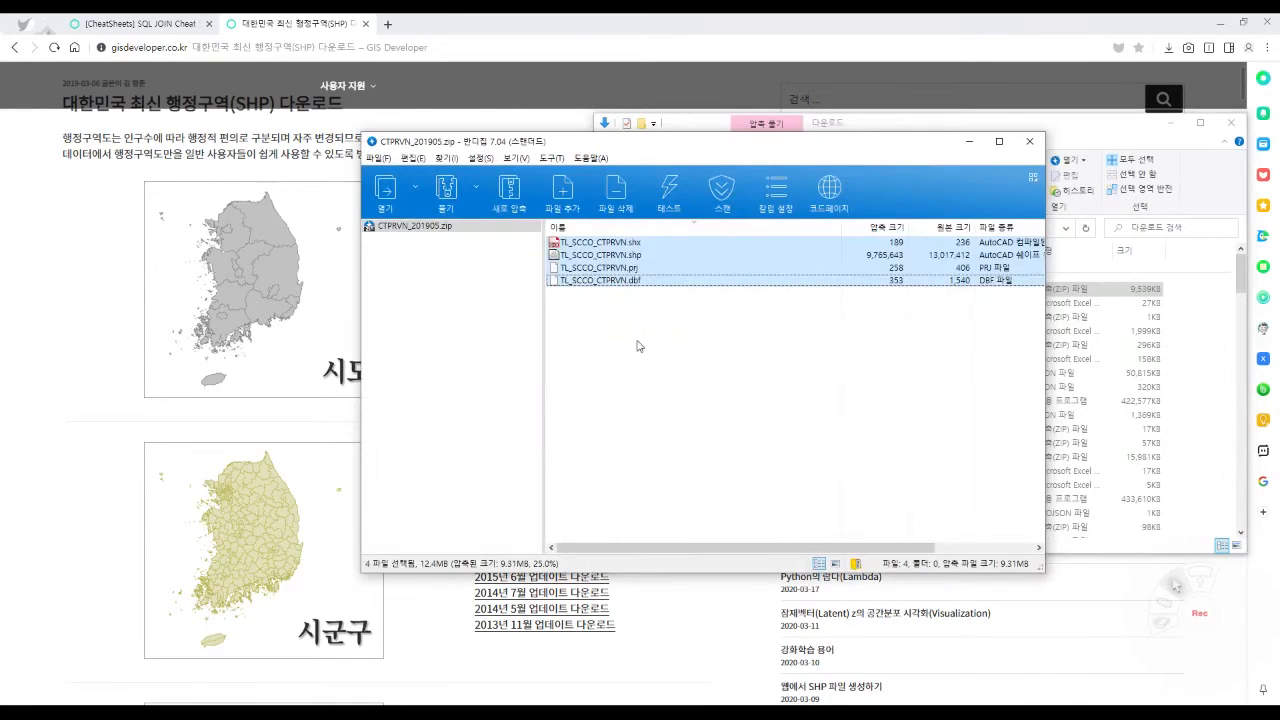
Look through the TL_SCCO_CTPRVN files in CTPRVN_201905.zip and extract the archive into a CTPRVN_201905 folder in 다운로드.
click(641, 345)
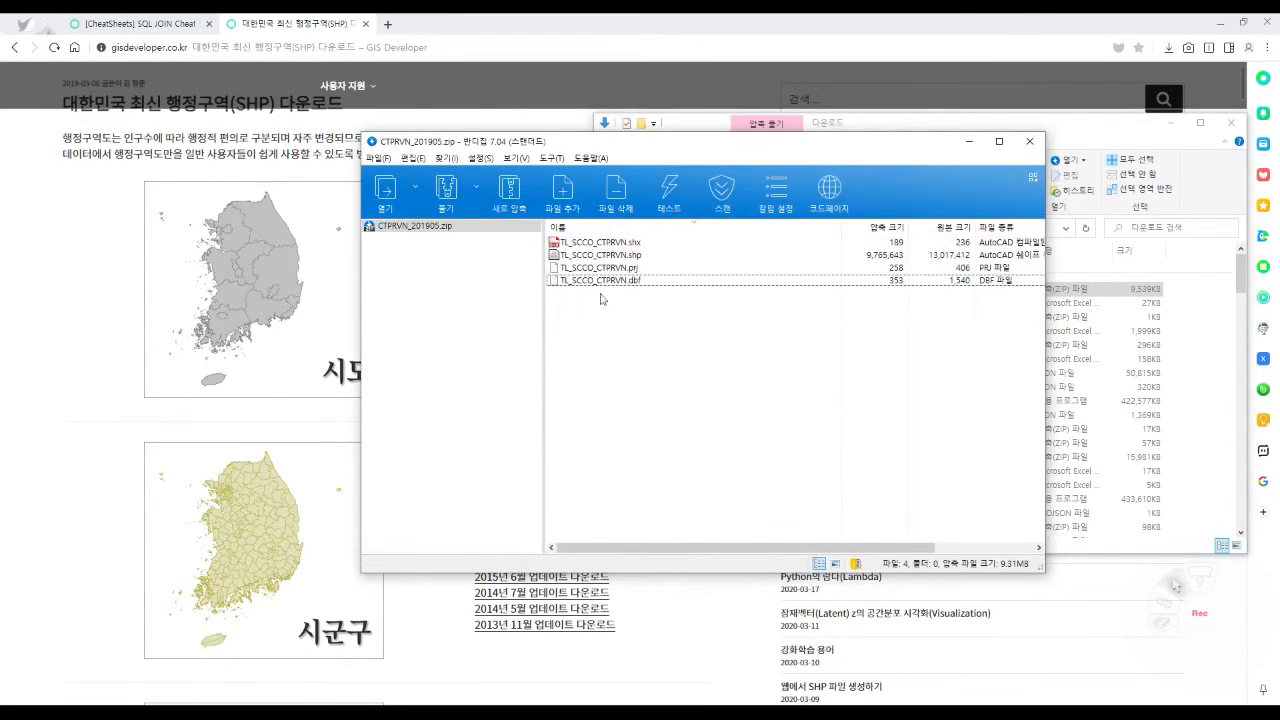
click(630, 282)
key(Up)
key(Up)
key(Up)
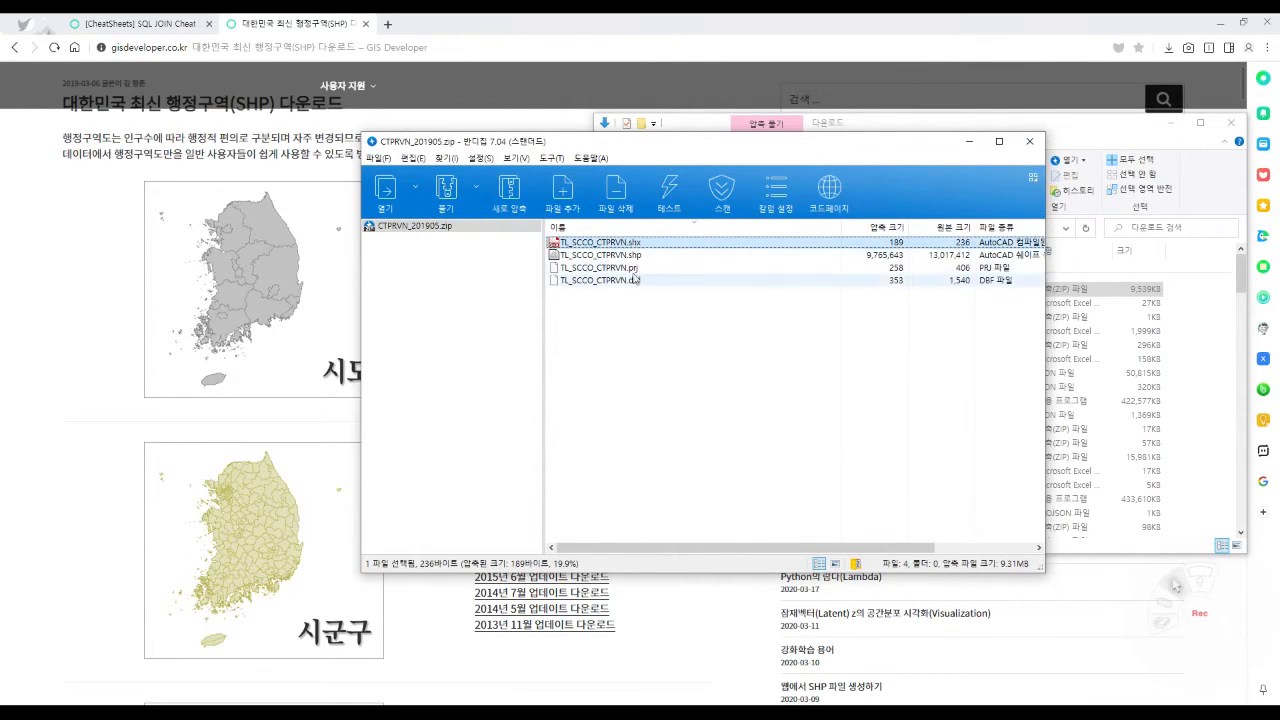
key(Down)
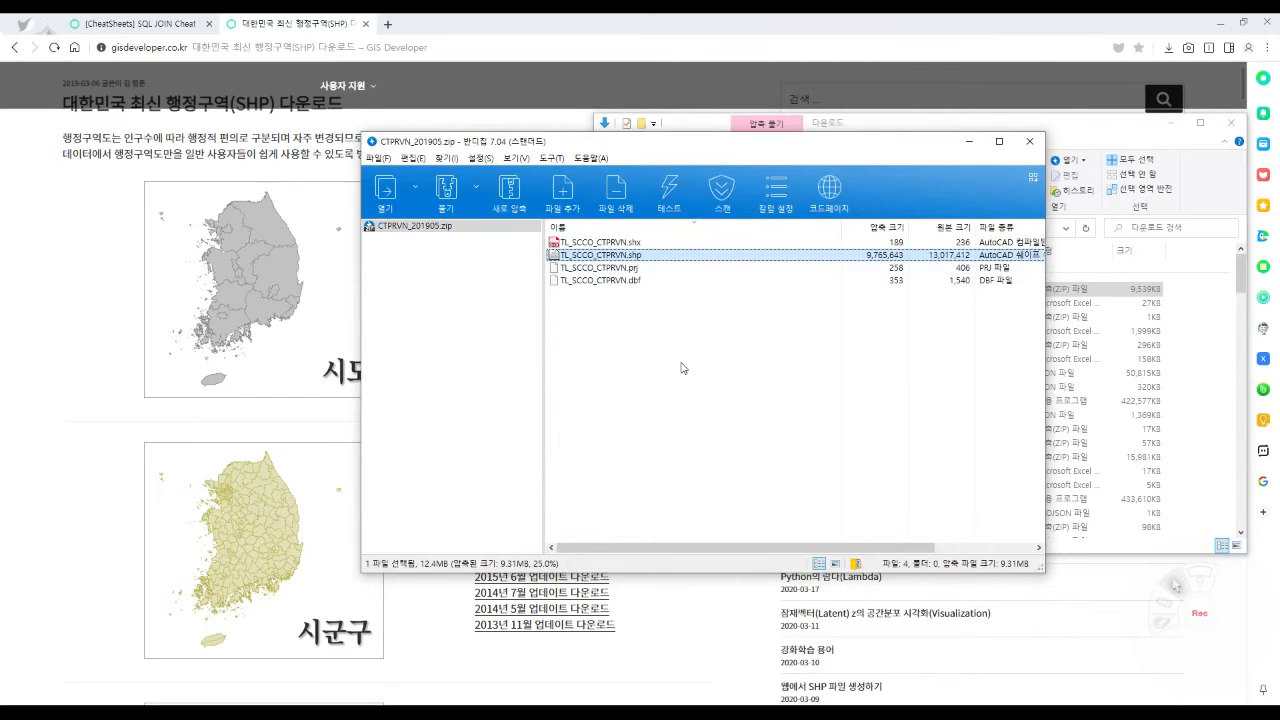
click(446, 190)
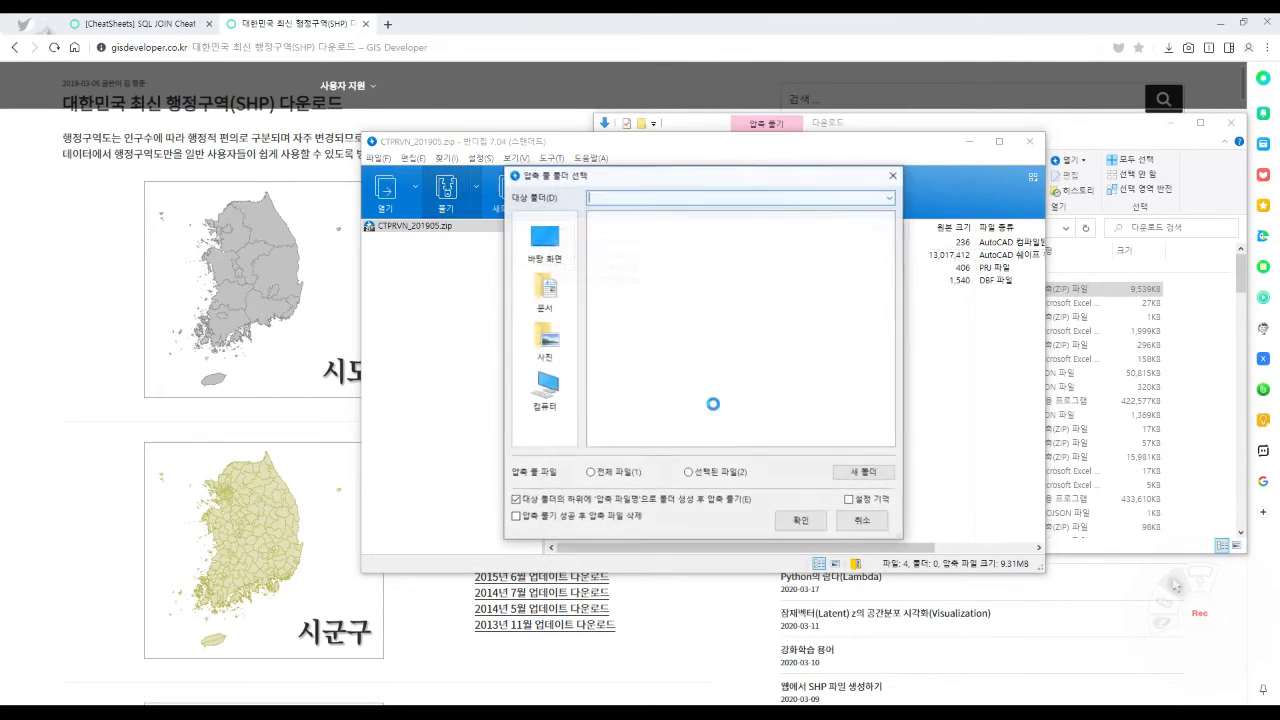
click(801, 521)
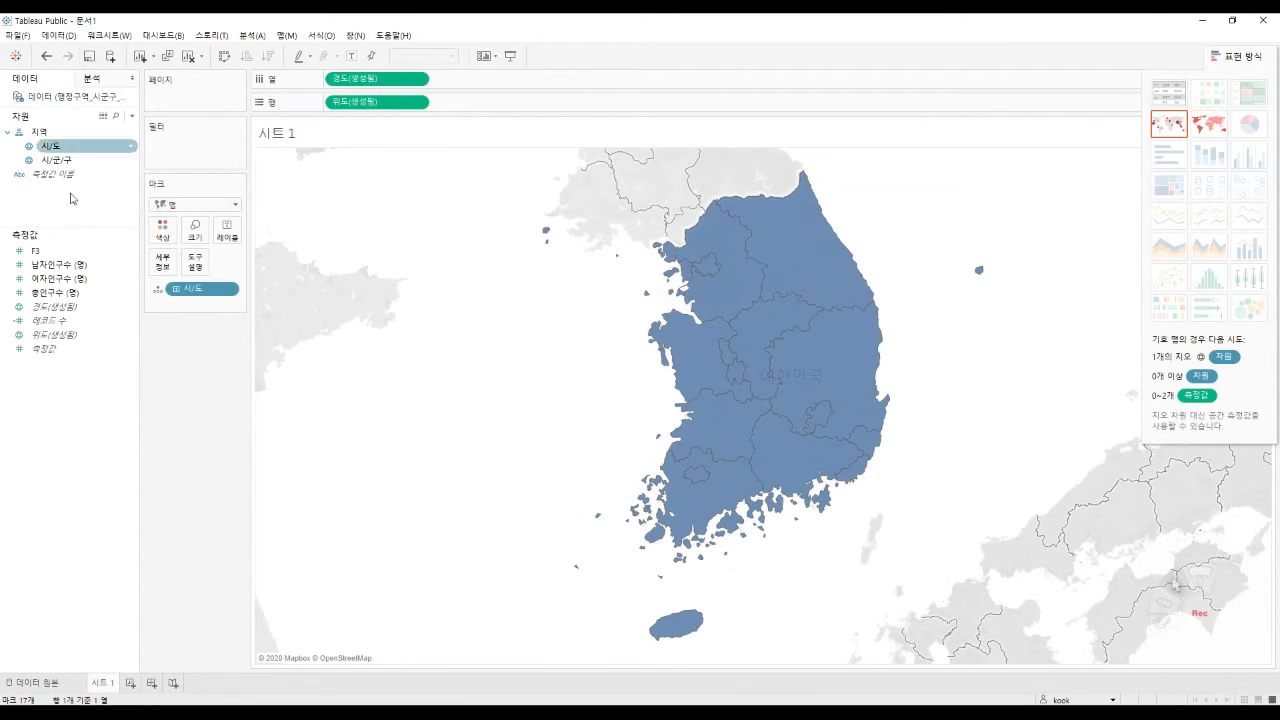
Switch to Tableau Public and connect the spatial file TL_SCCO_CTPRVN.shp from the CTPRVN_201905 folder in 다운로드 as a new data source.
click(110, 58)
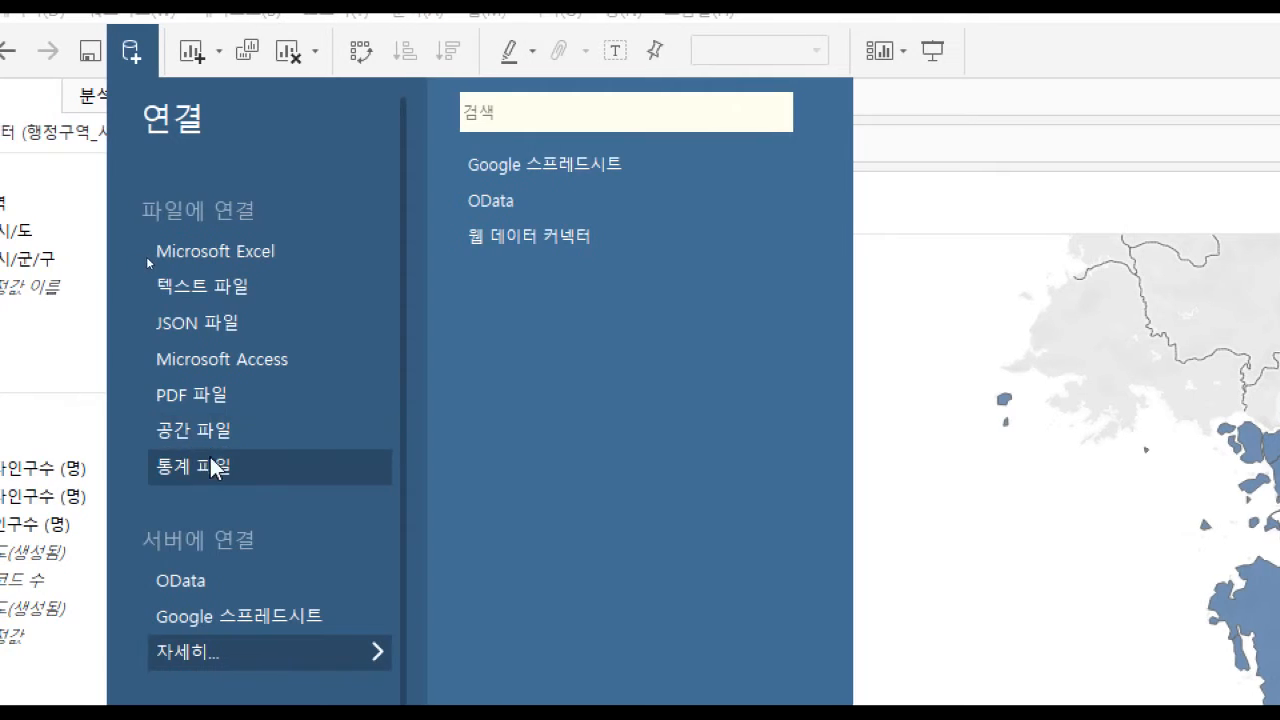
click(273, 444)
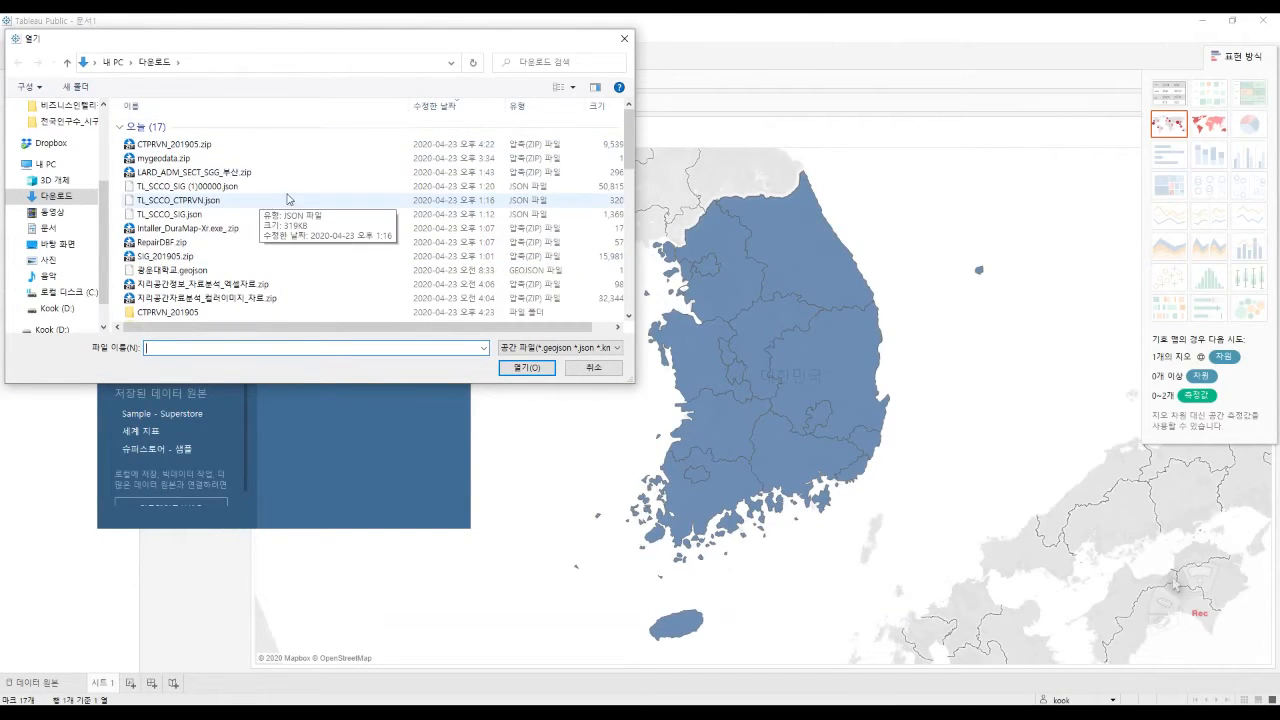
scroll(290, 199, down, 2)
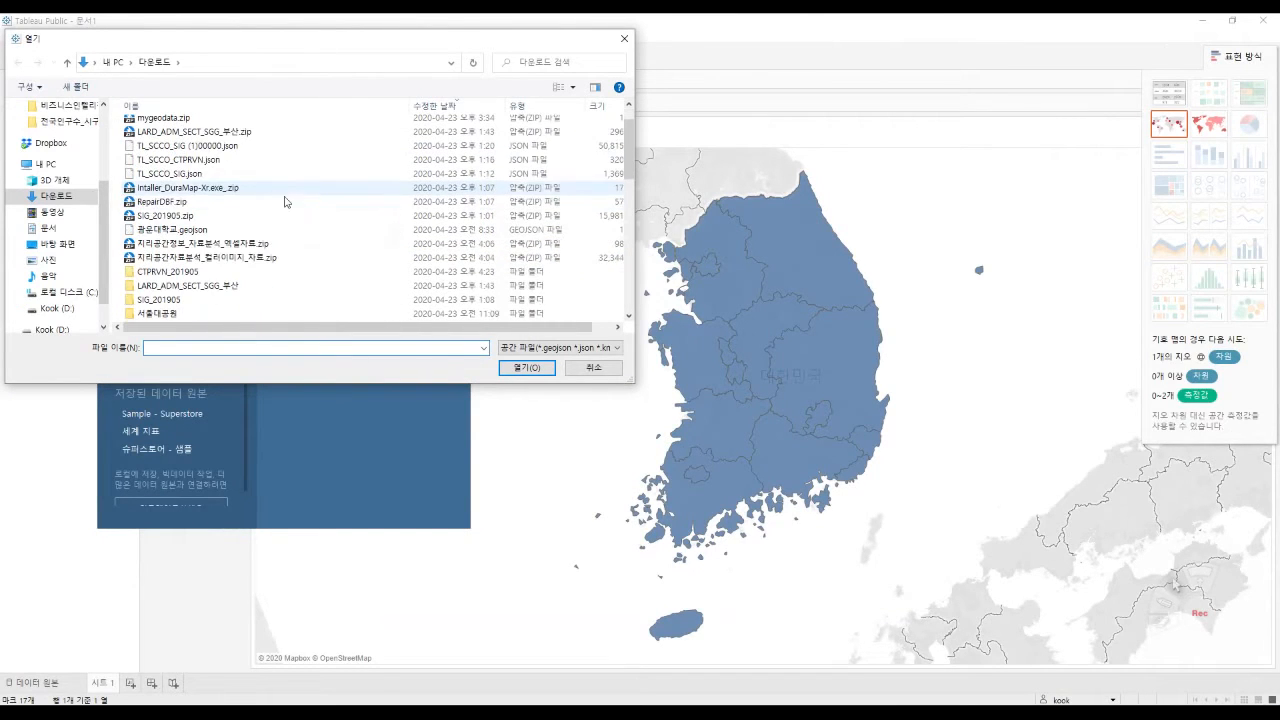
double_click(194, 272)
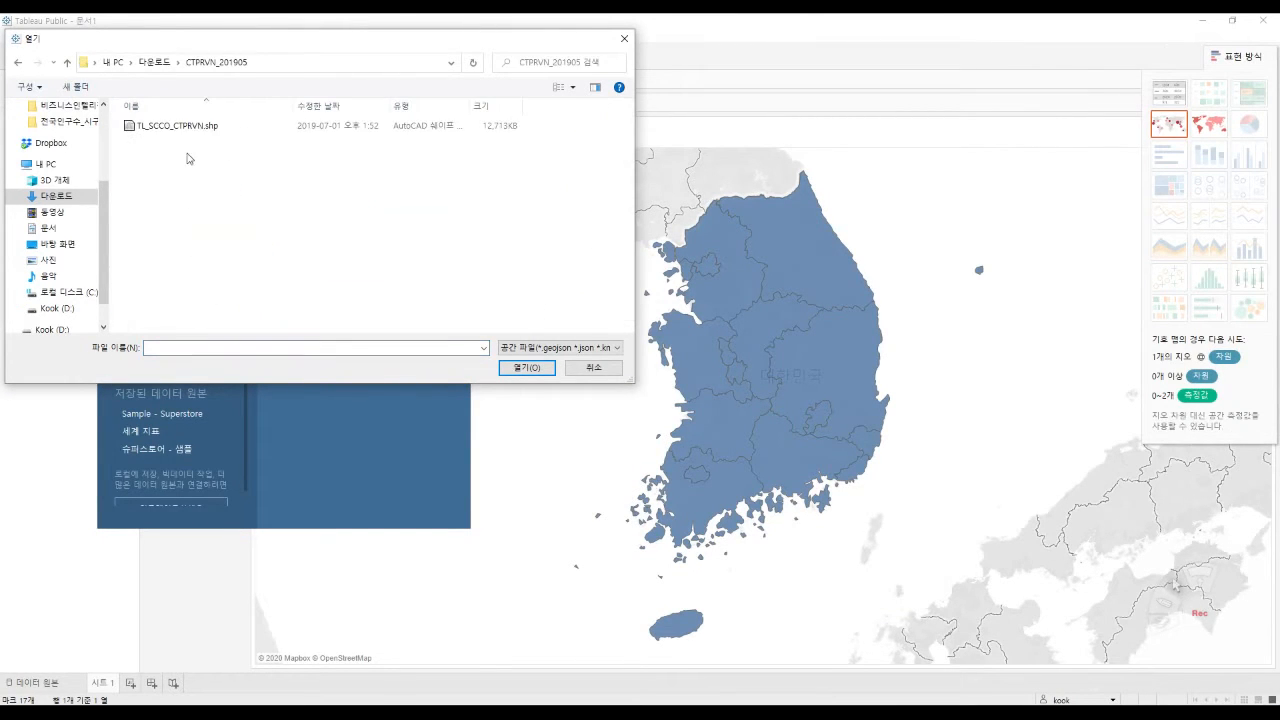
click(184, 128)
click(516, 368)
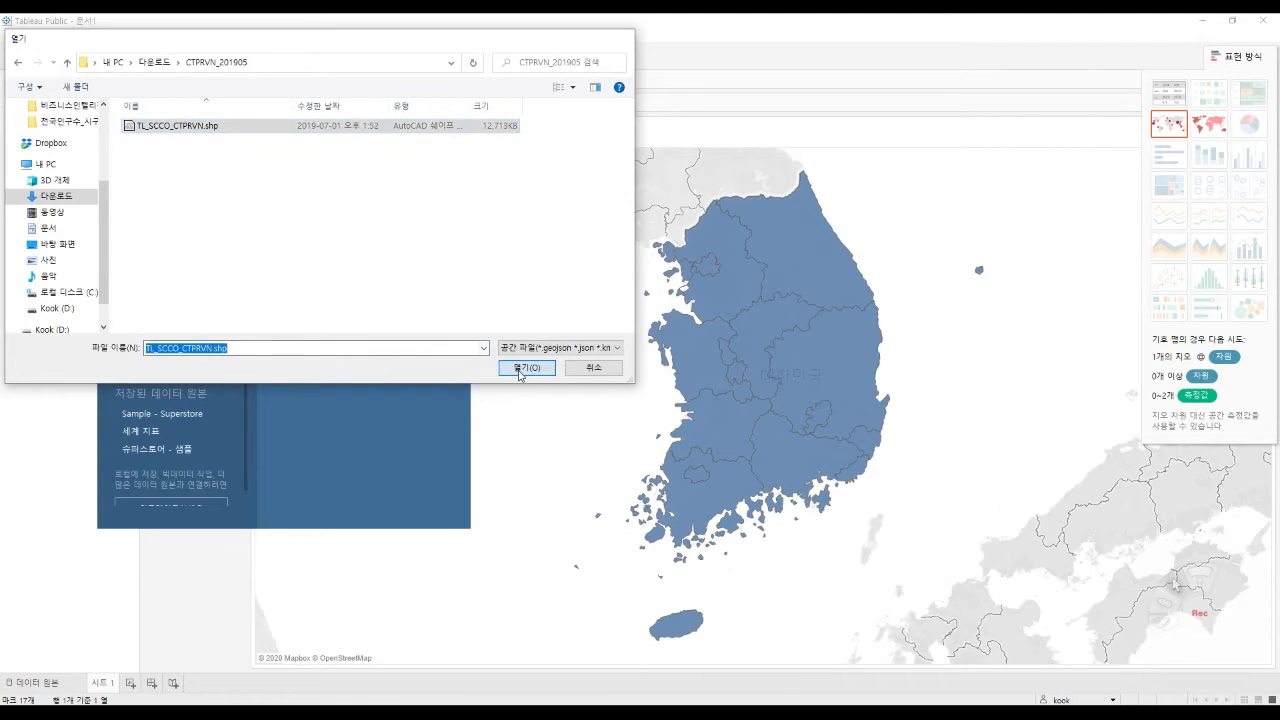
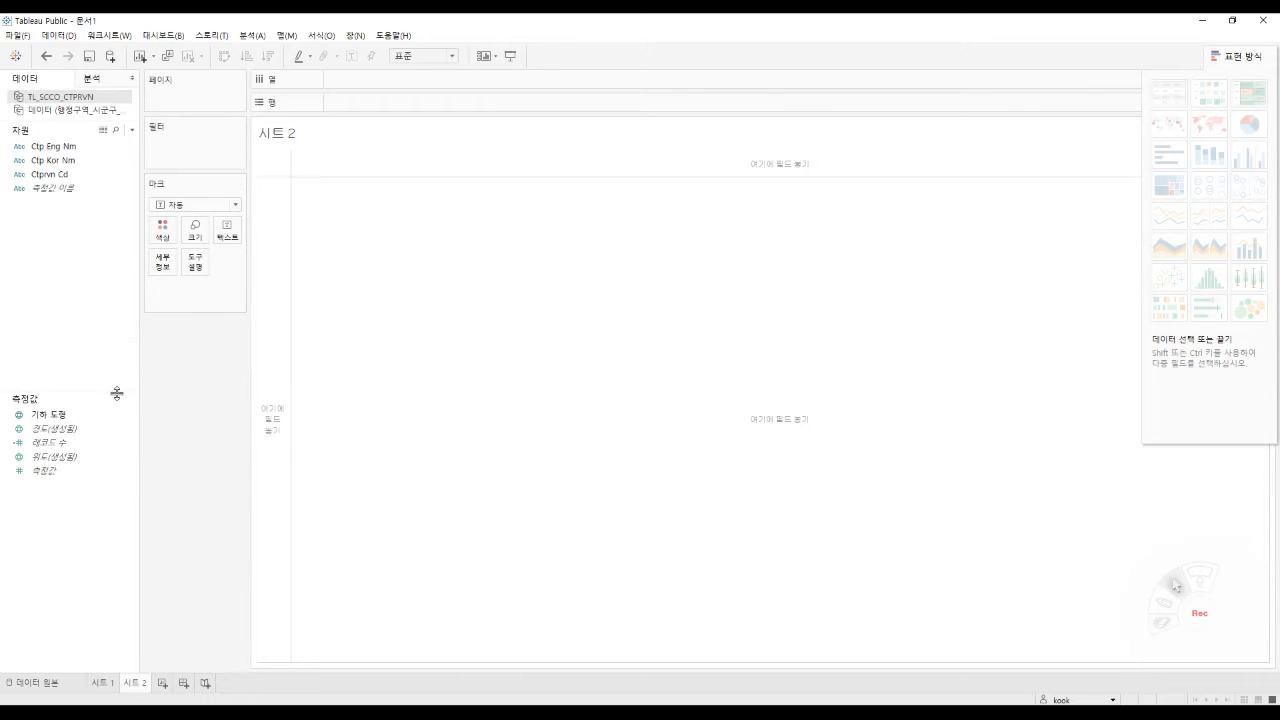
List Ctp Kor Nm, Ctp Eng Nm and Ctprvn Cd as rows on 시트 2 to check their values, and clear the sheet.
drag(117, 393, 94, 240)
drag(70, 162, 279, 242)
drag(75, 148, 503, 104)
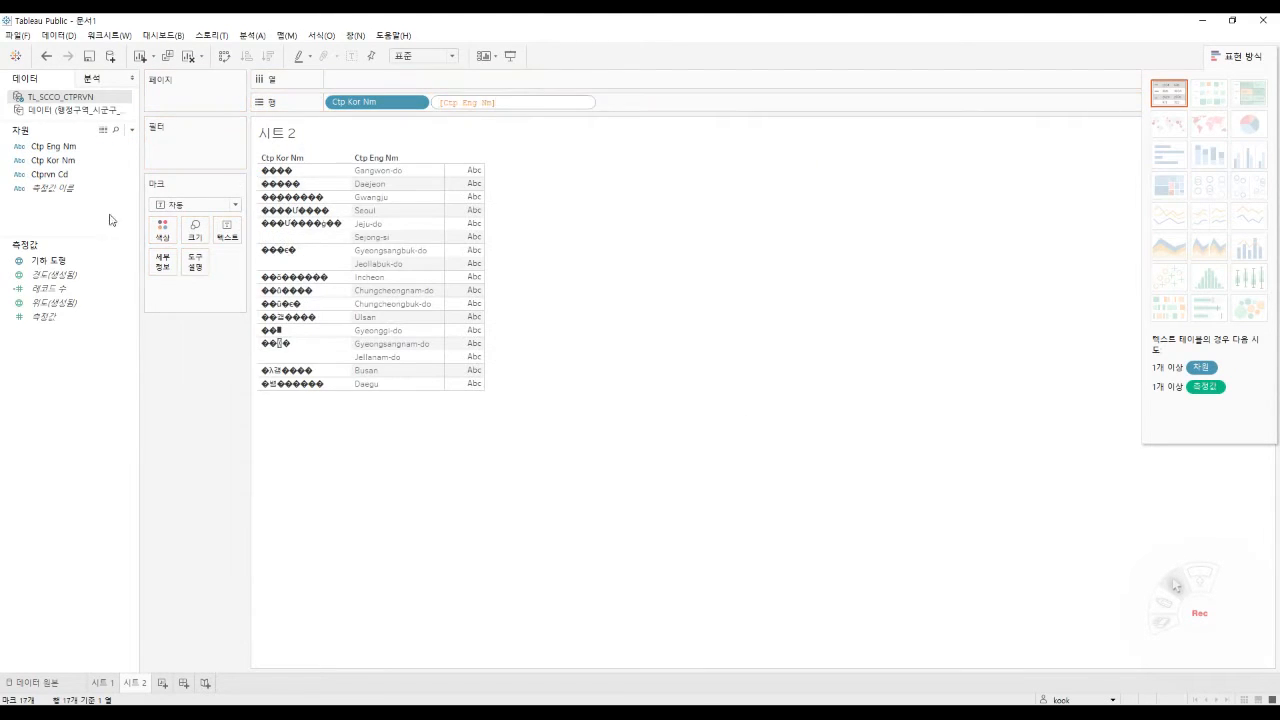
drag(59, 177, 660, 106)
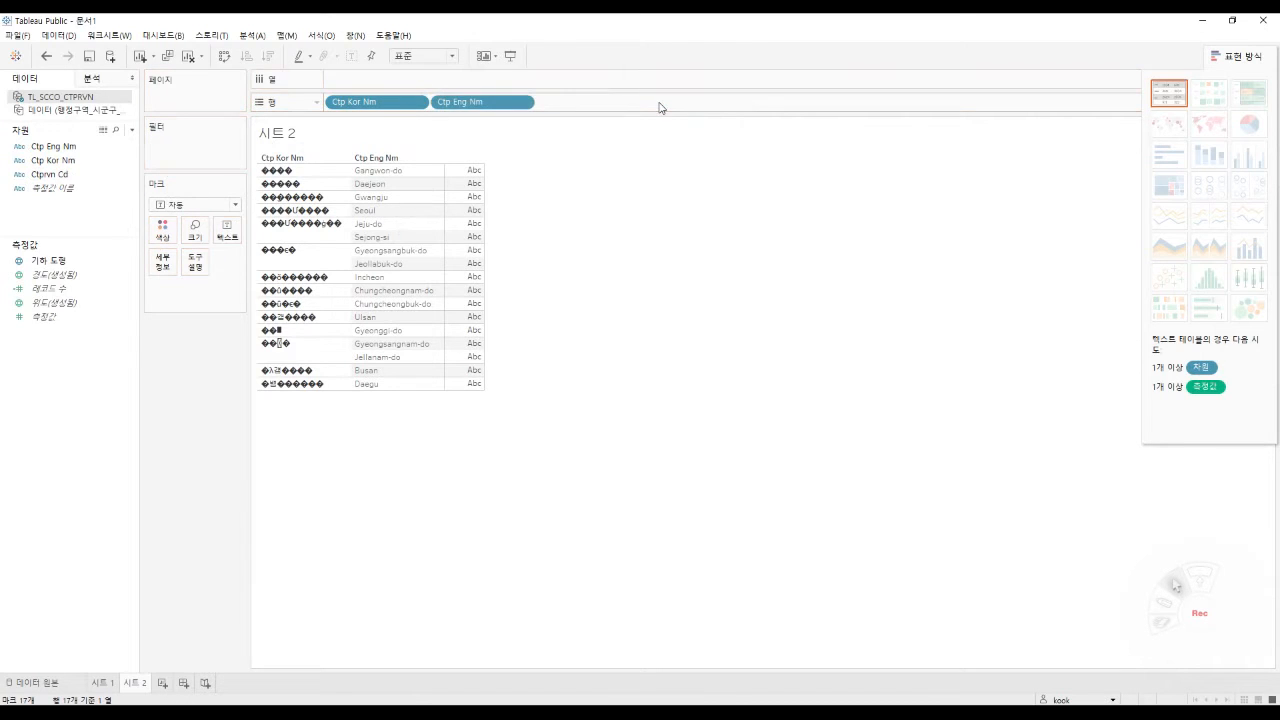
drag(53, 174, 651, 106)
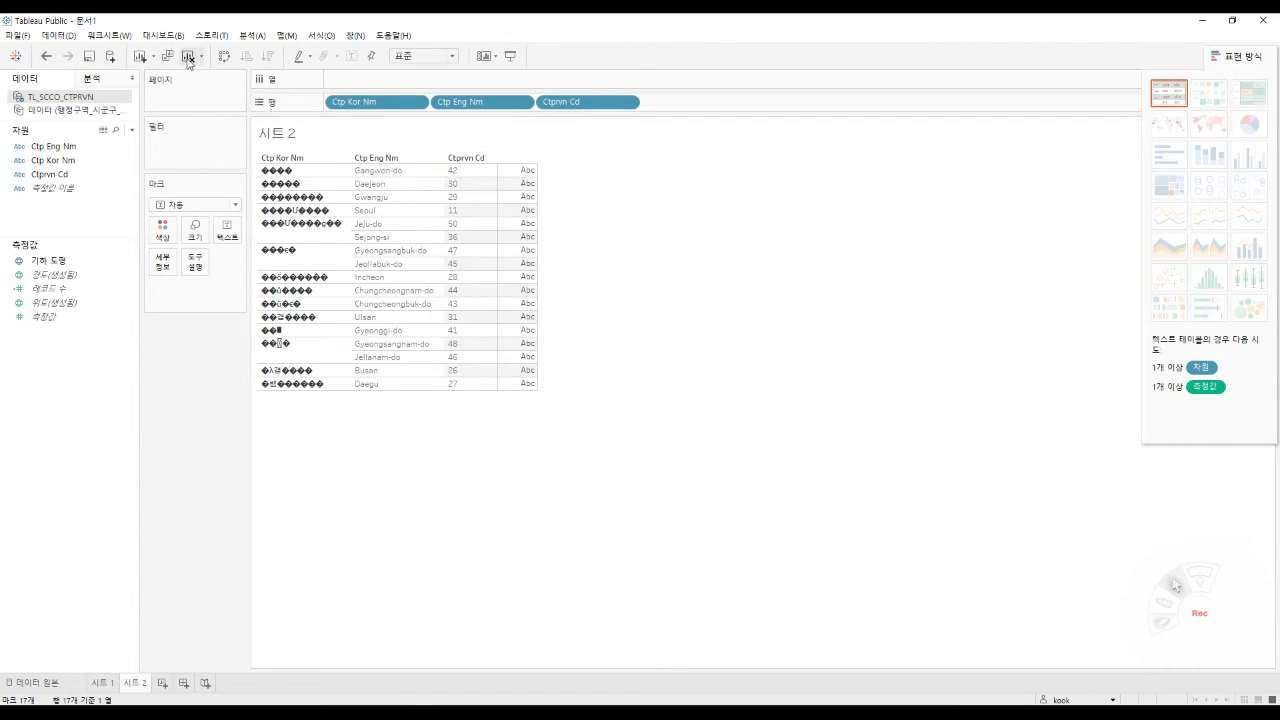
click(188, 57)
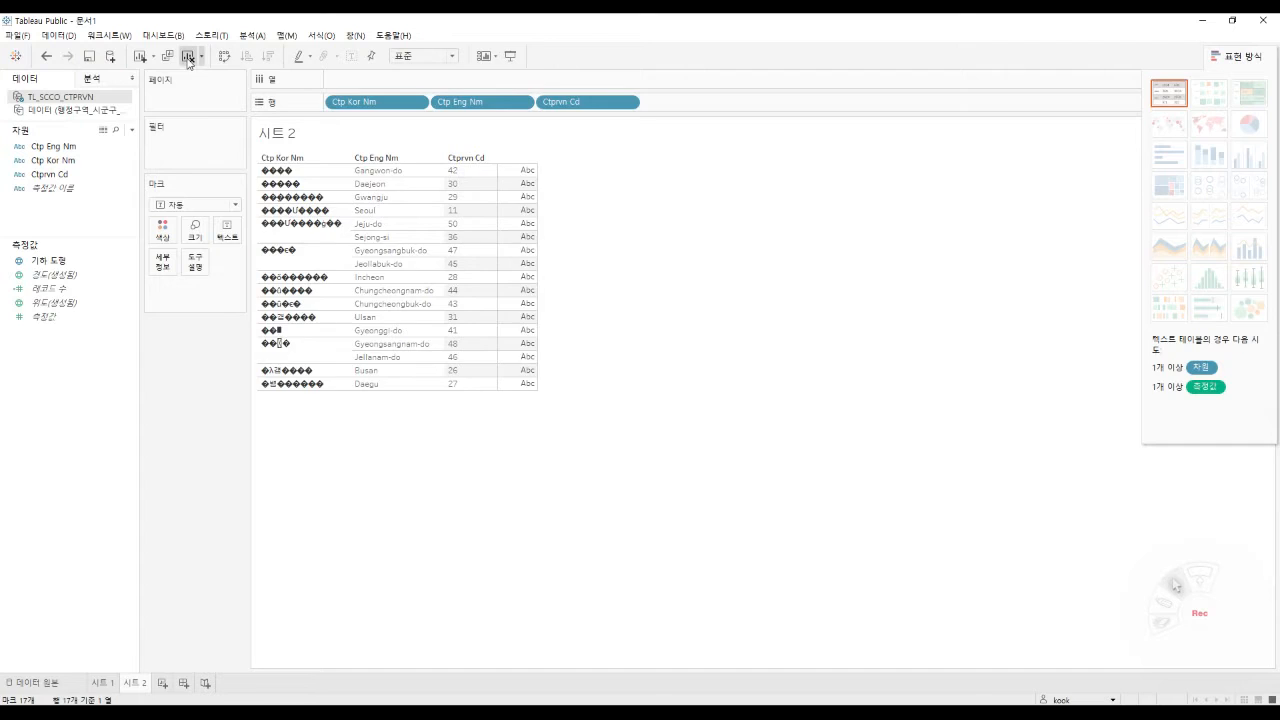
Map the 기하 도형 geometry on 시트 2, colour the regions by Ctp Eng Nm, and hide the chart type suggestions covering the legend.
click(55, 262)
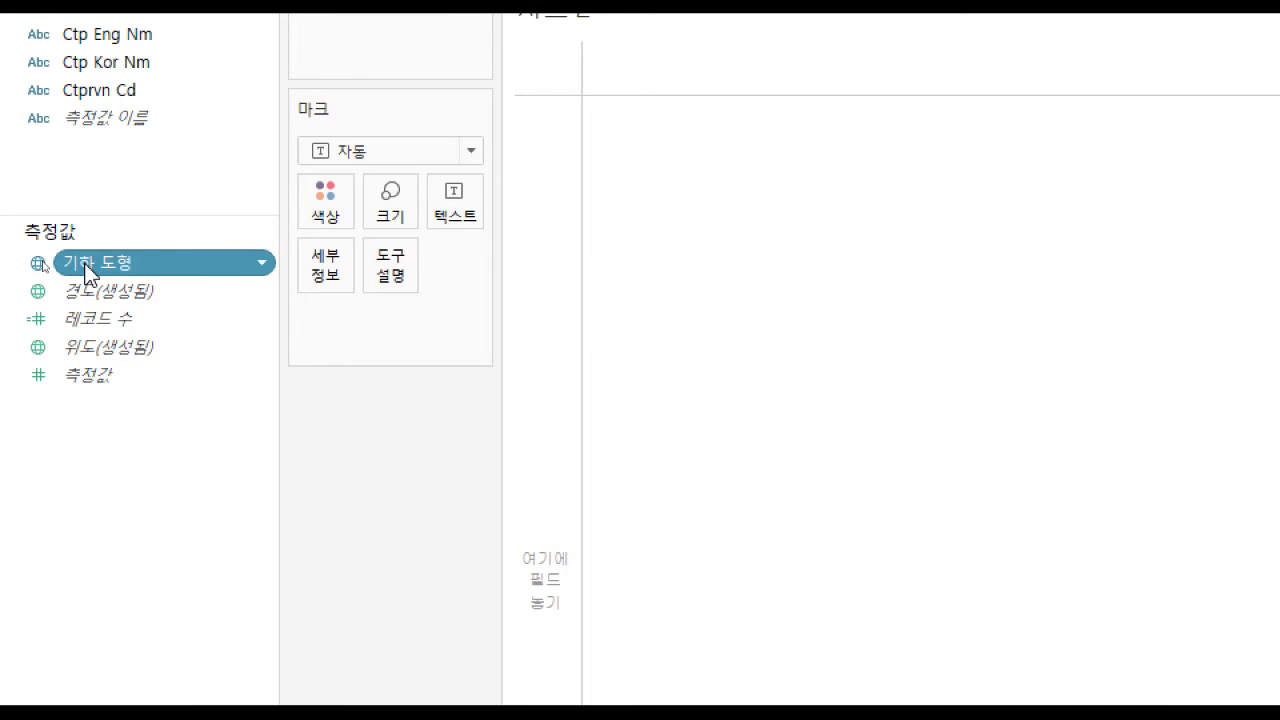
drag(88, 271, 696, 268)
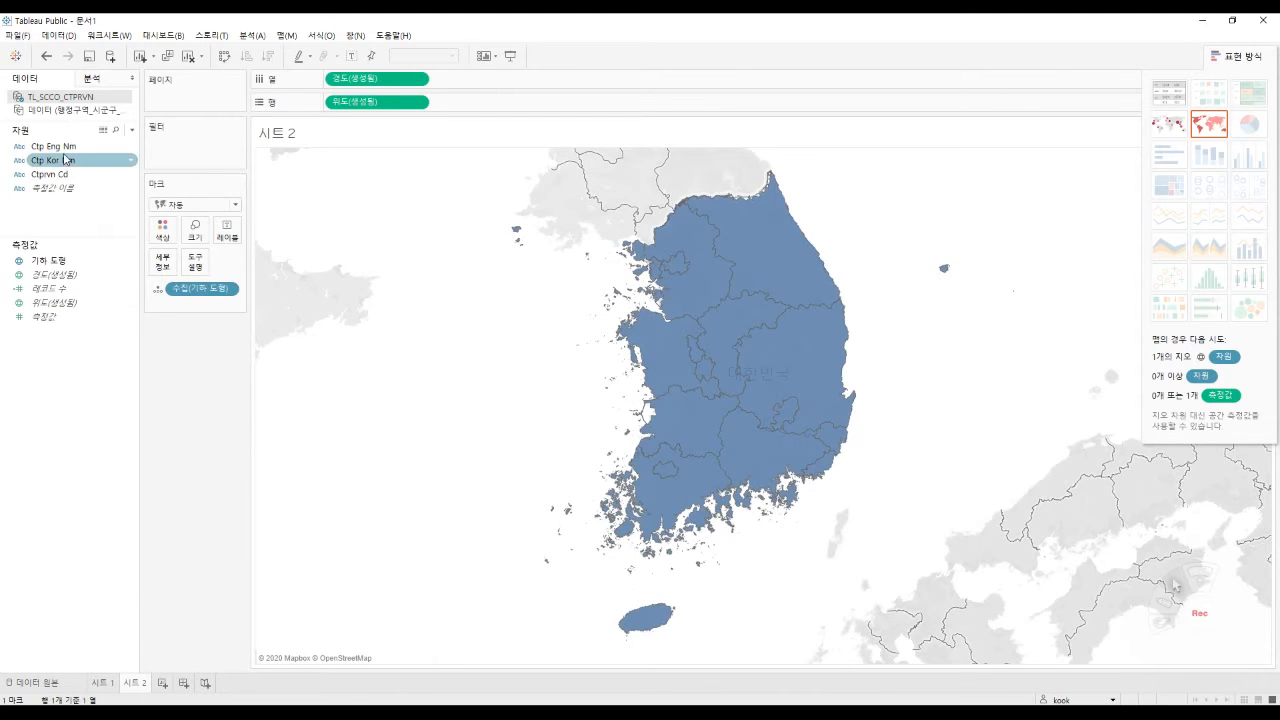
drag(65, 150, 160, 233)
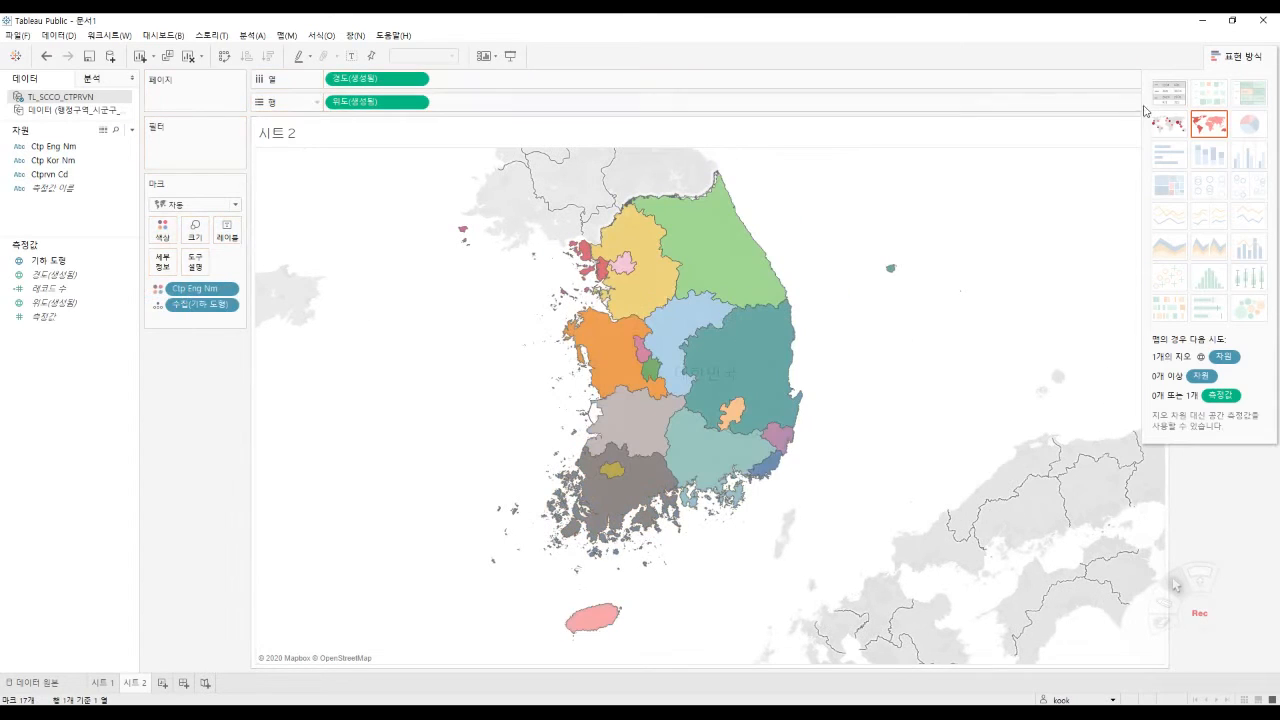
click(1220, 60)
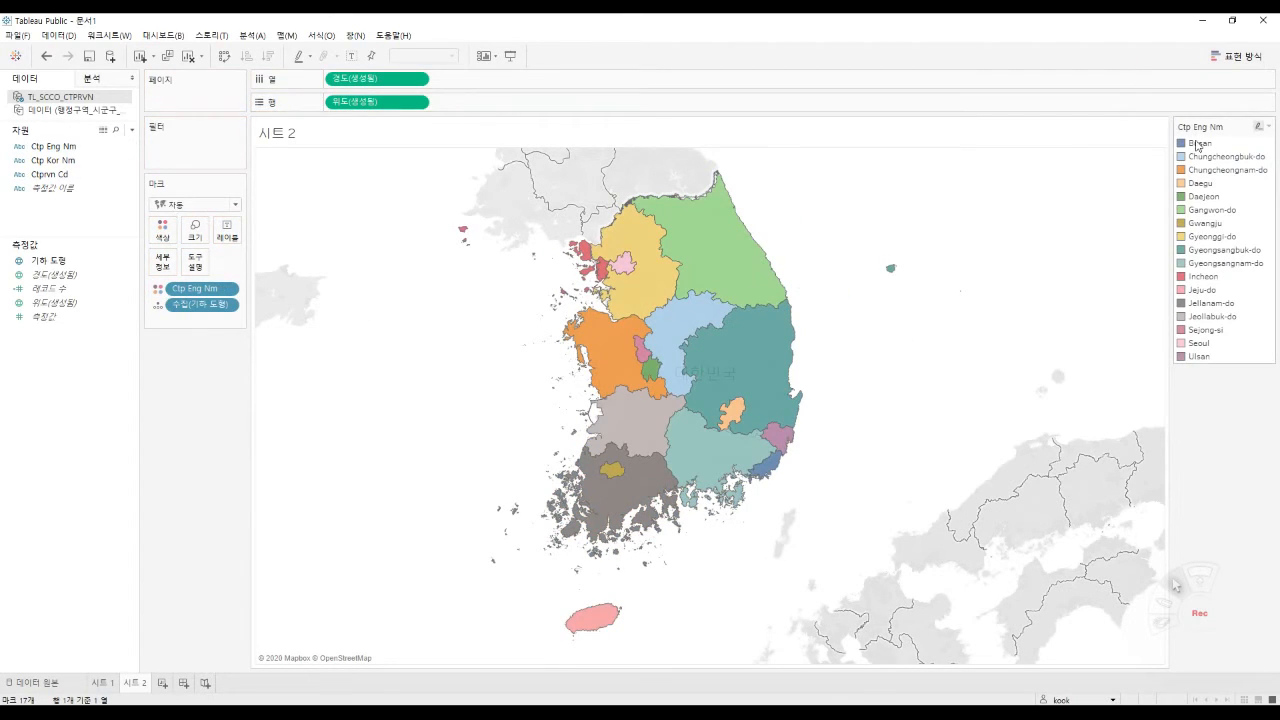
Highlight Daegu and Incheon in turn on the map through the Ctp Eng Nm legend, and clear the highlight.
click(1201, 184)
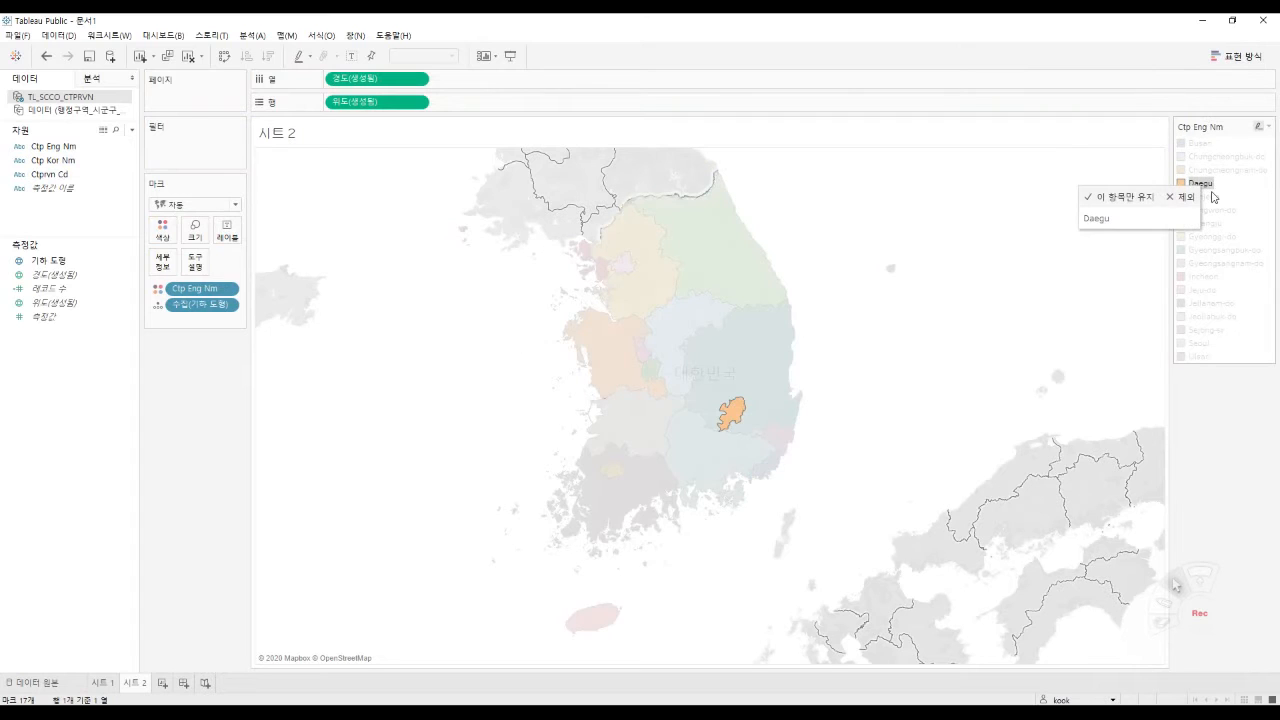
click(1206, 277)
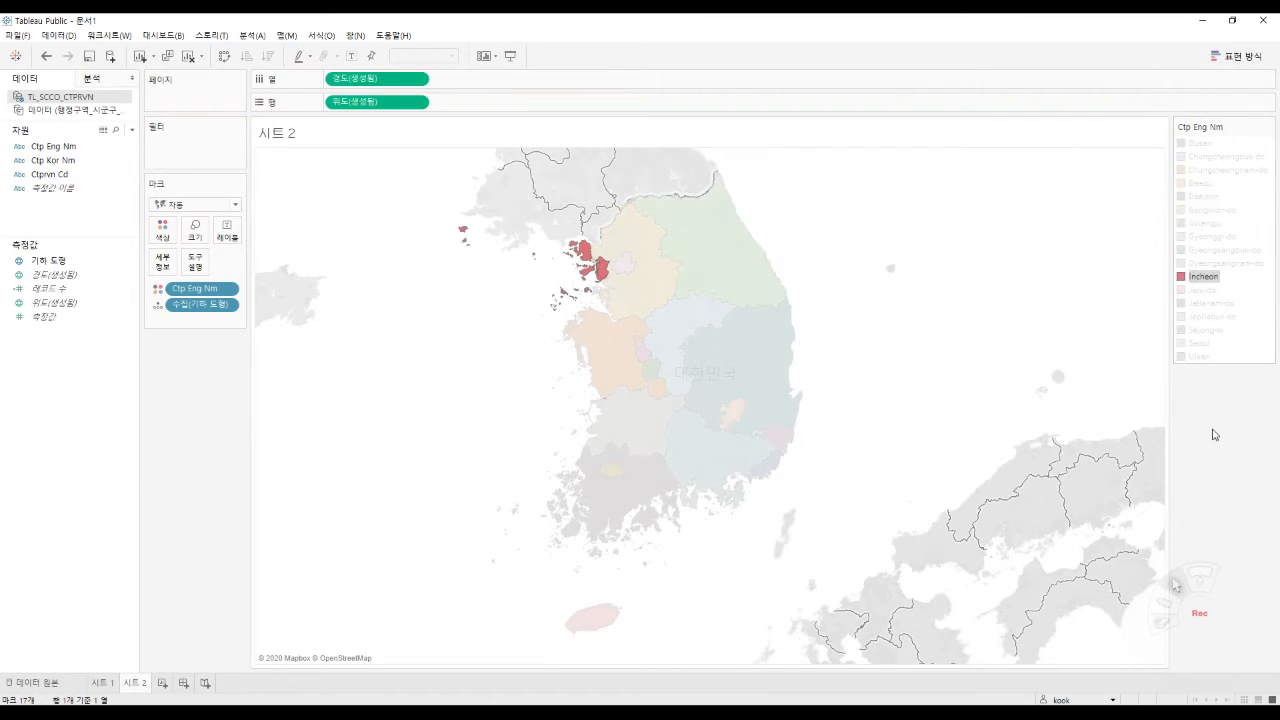
click(1214, 434)
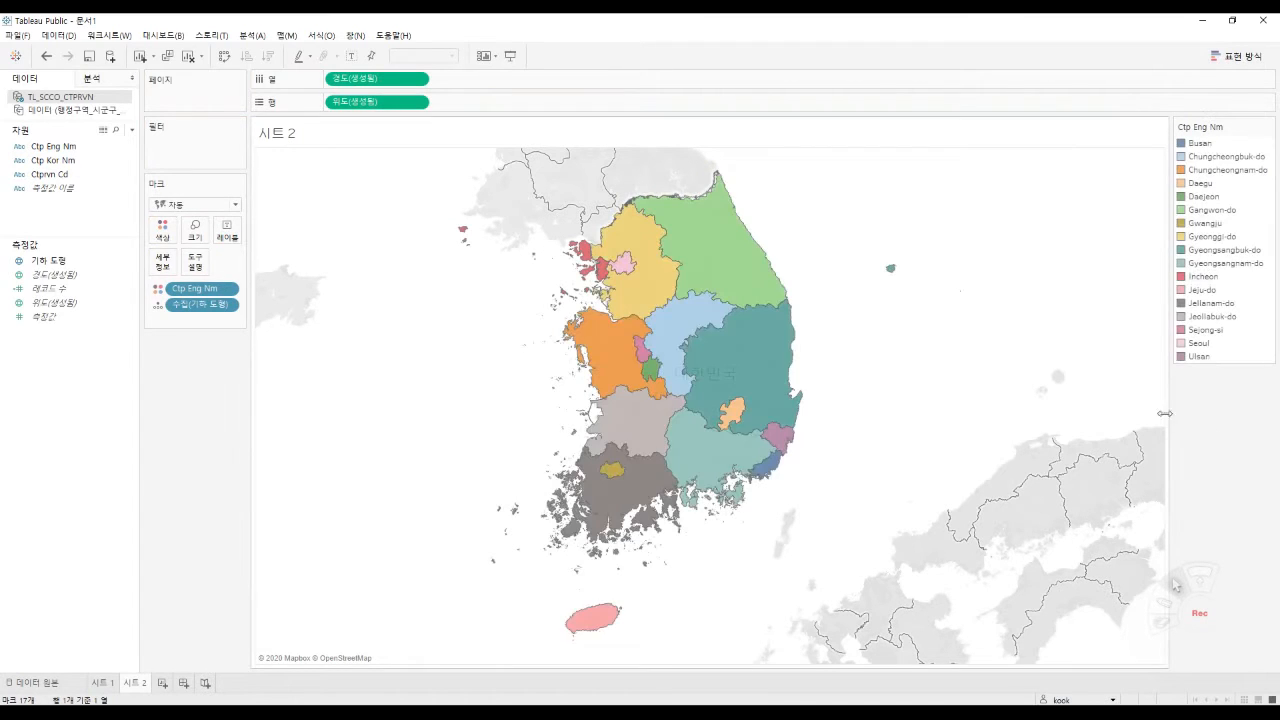
Select the Chungcheongnam-do region, lower the map's colour opacity to about 33%, and clear the selection.
click(600, 366)
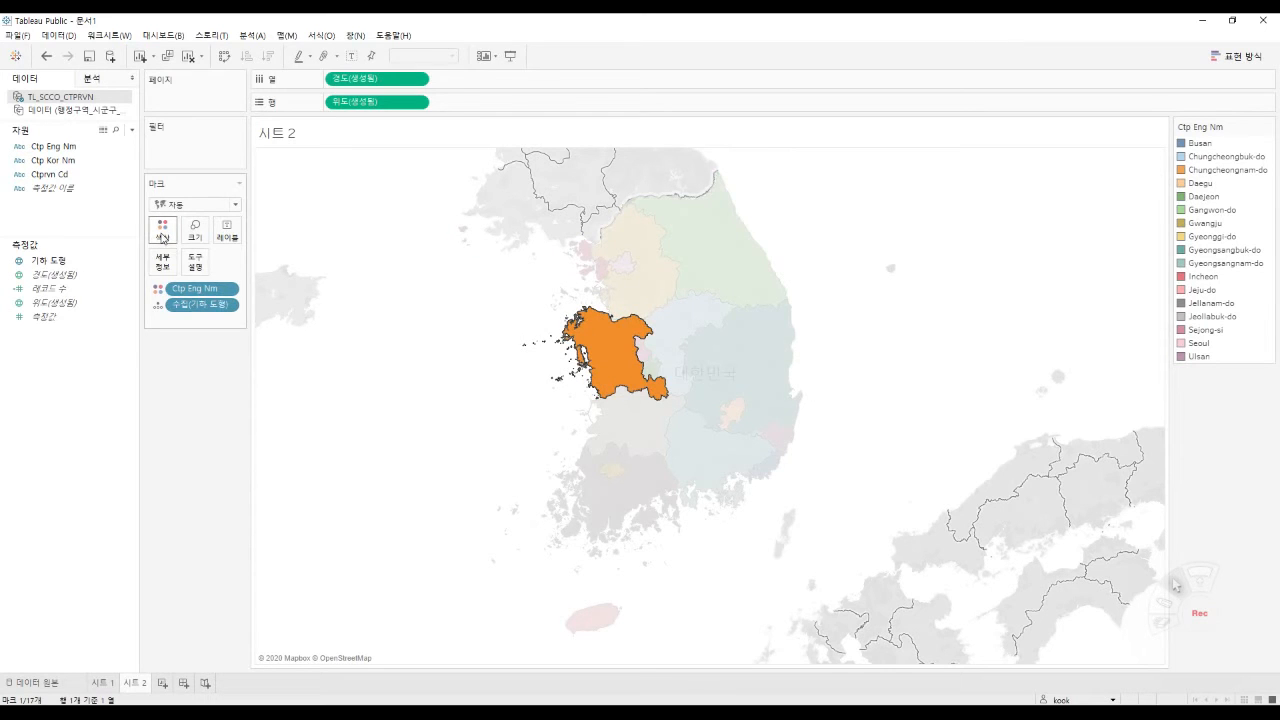
click(163, 237)
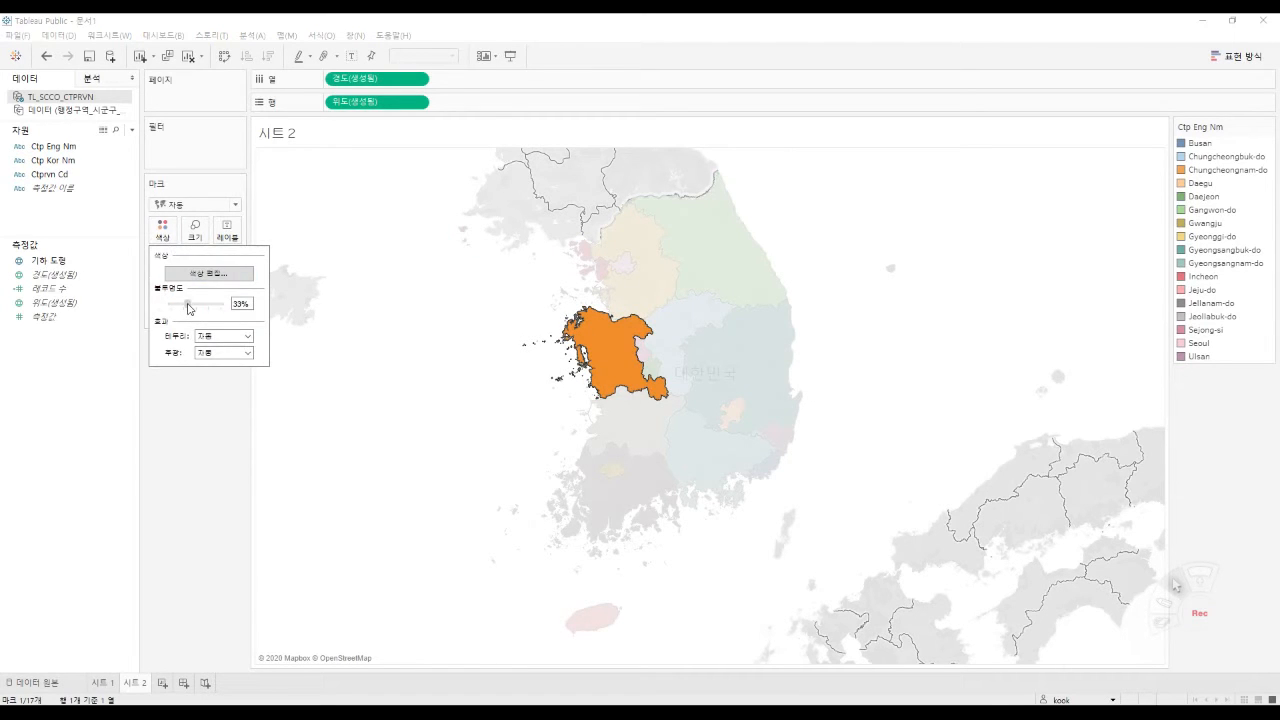
click(199, 246)
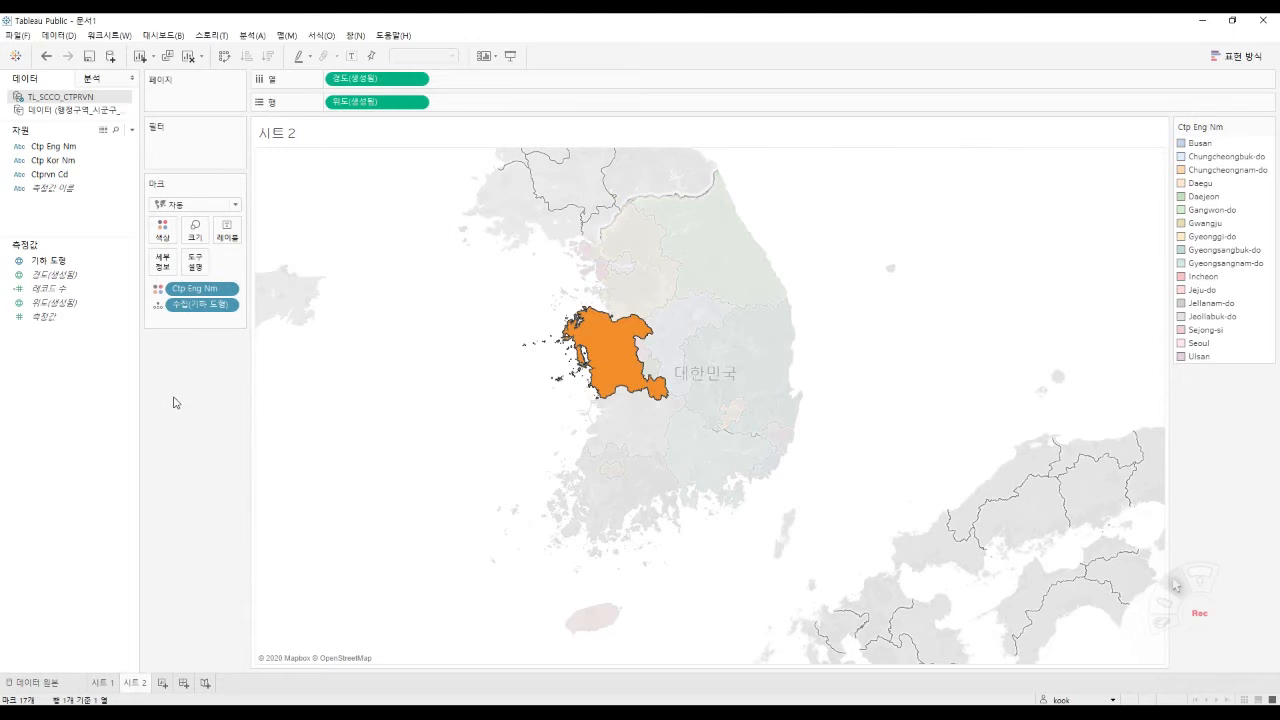
click(620, 357)
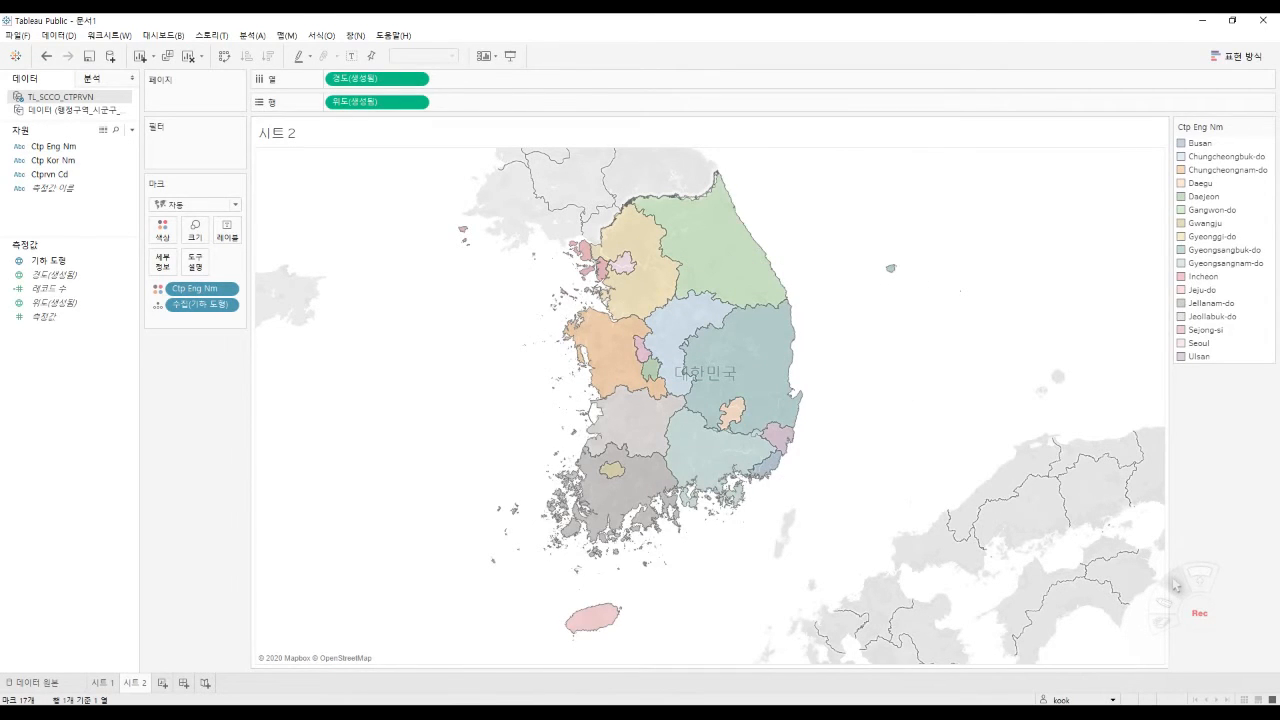
Switch to the web browser, download the 2019년 5월 시군구 boundary archive as SIG_201905 (1).zip, and extract it into its own folder.
key(alt+Tab)
scroll(685, 386, down, 3)
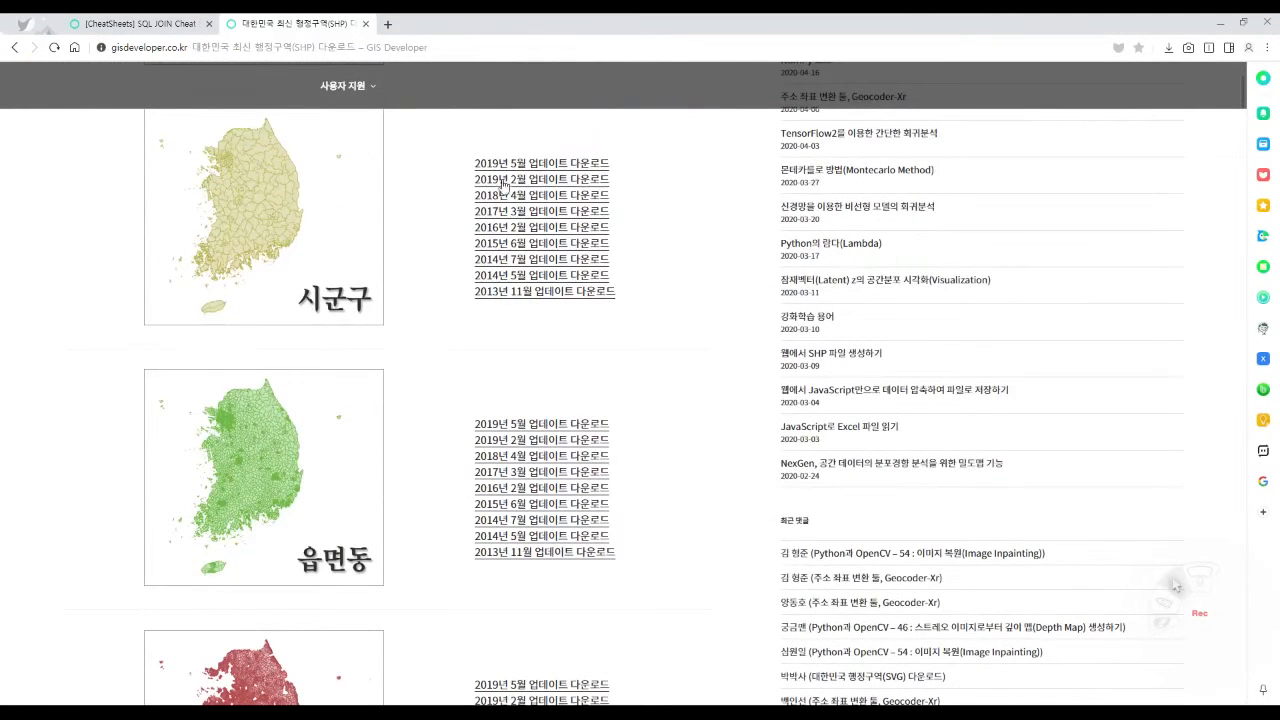
click(505, 166)
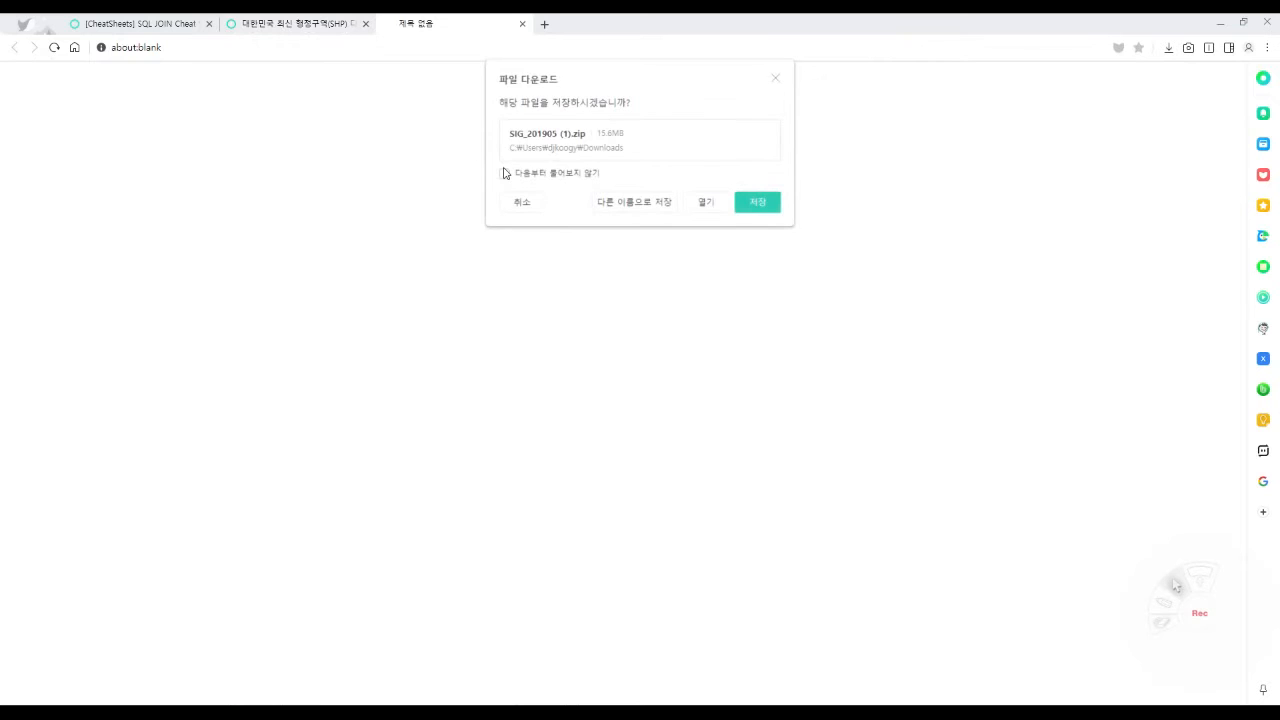
click(745, 208)
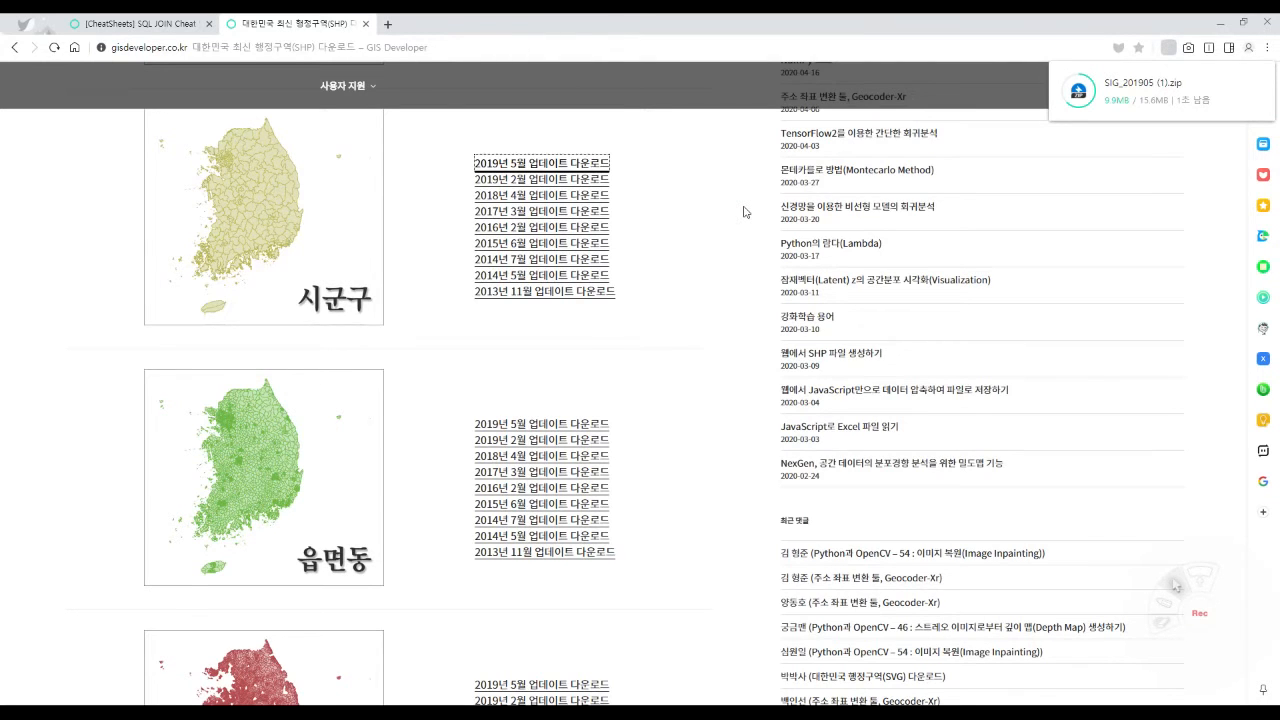
scroll(743, 212, up, 1)
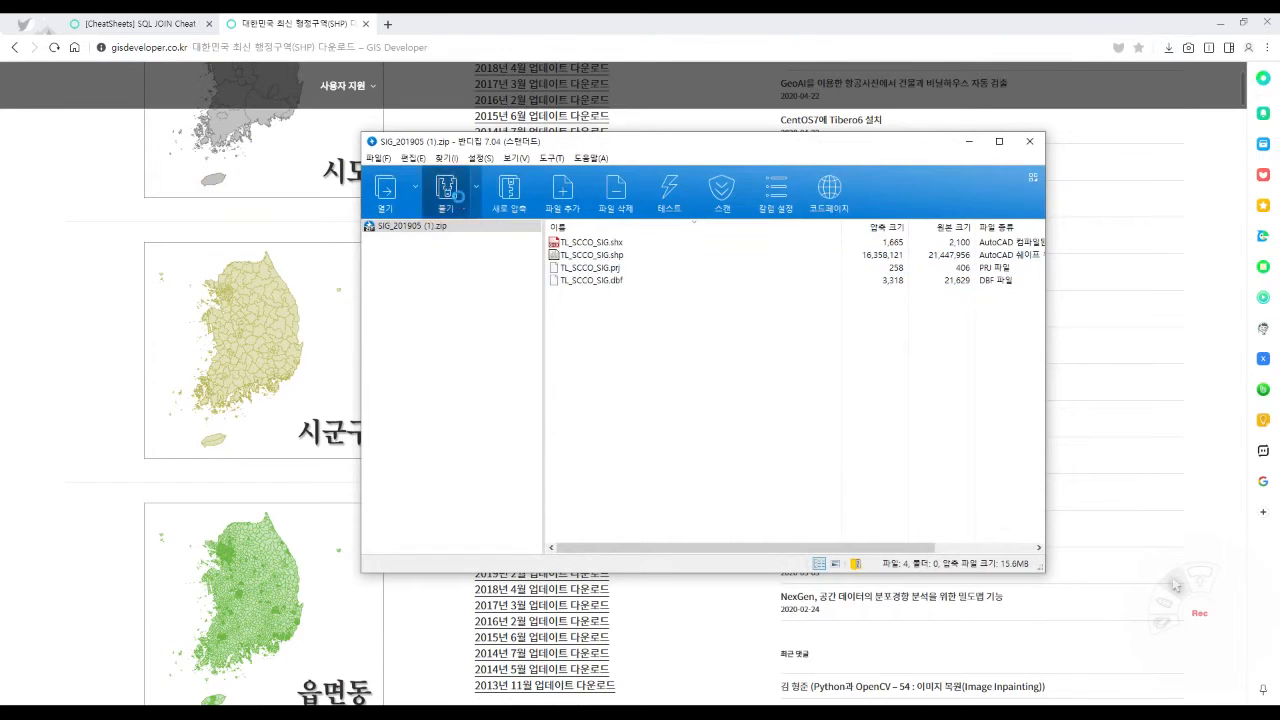
click(448, 195)
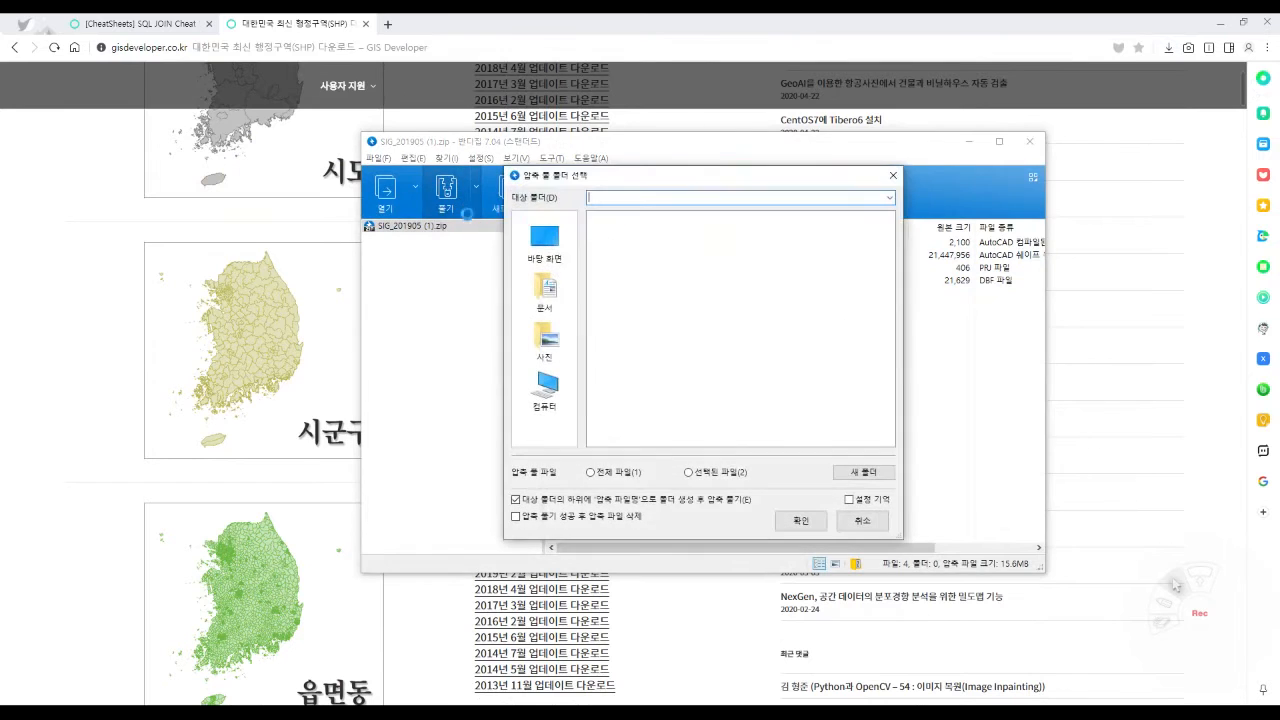
click(800, 521)
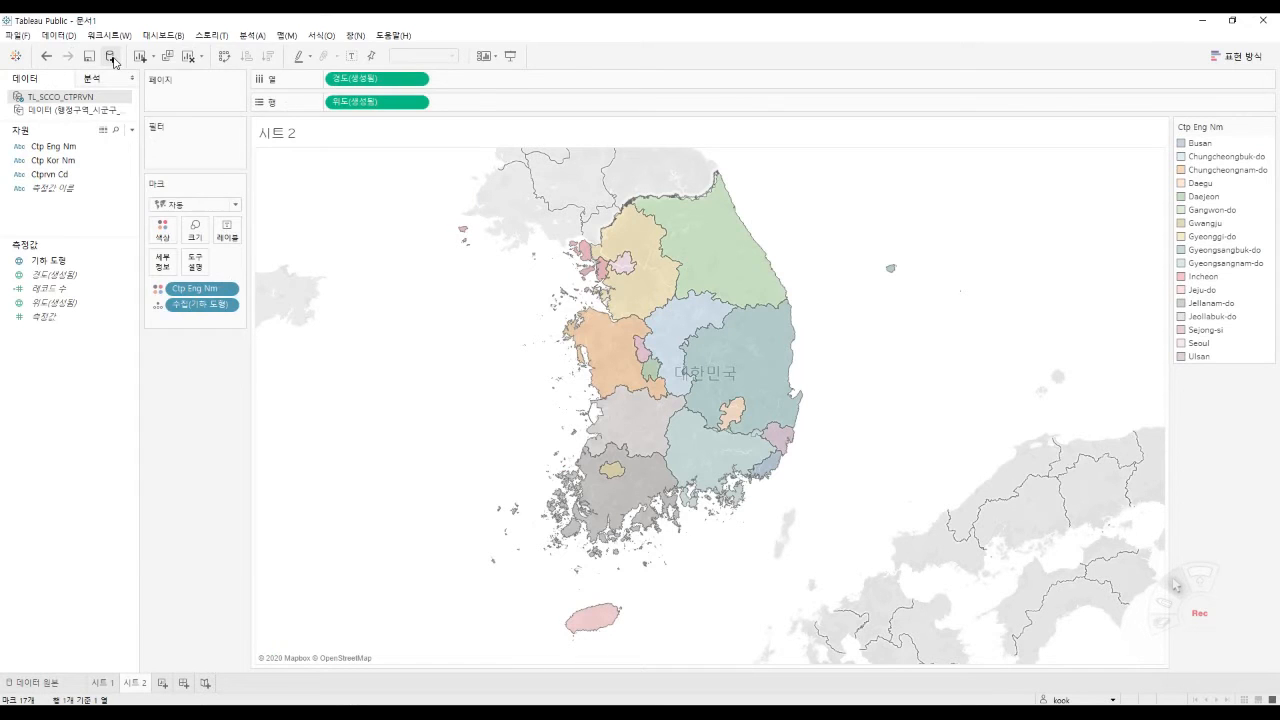
Connect the spatial file TL_SCCO_SIG.shp from the SIG_201905 (1) download folder as a new data source.
click(111, 57)
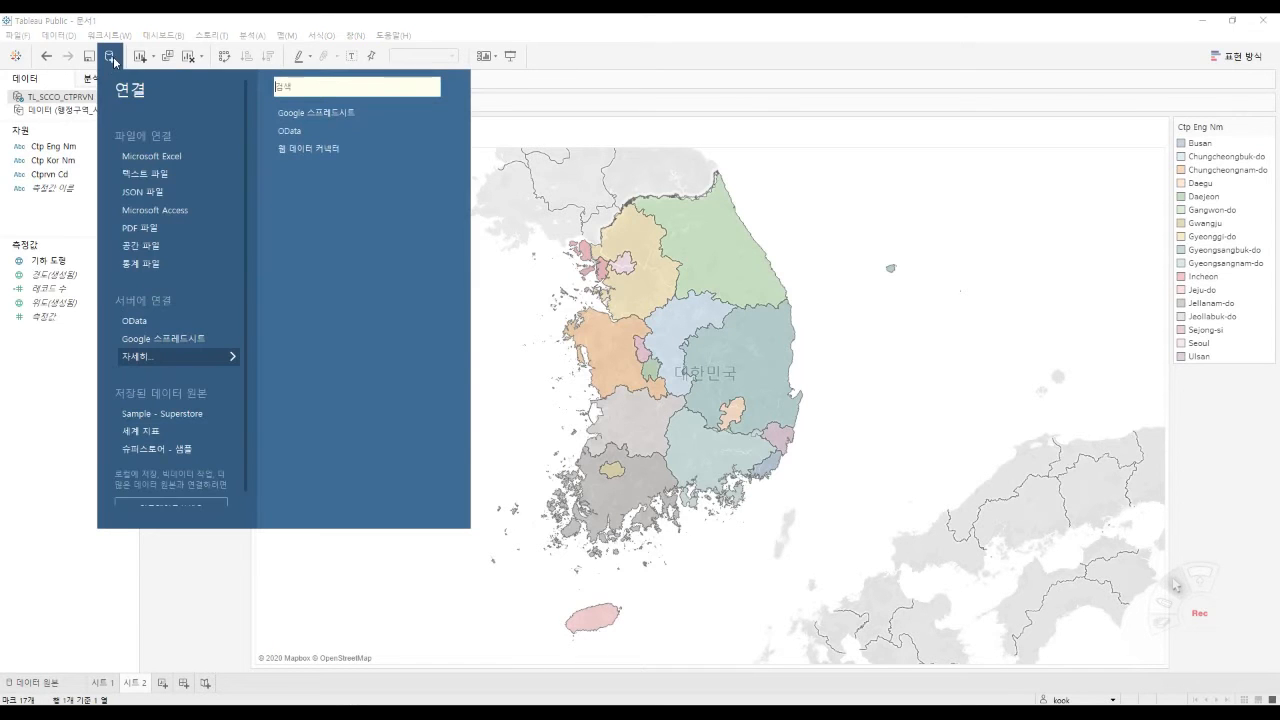
click(153, 248)
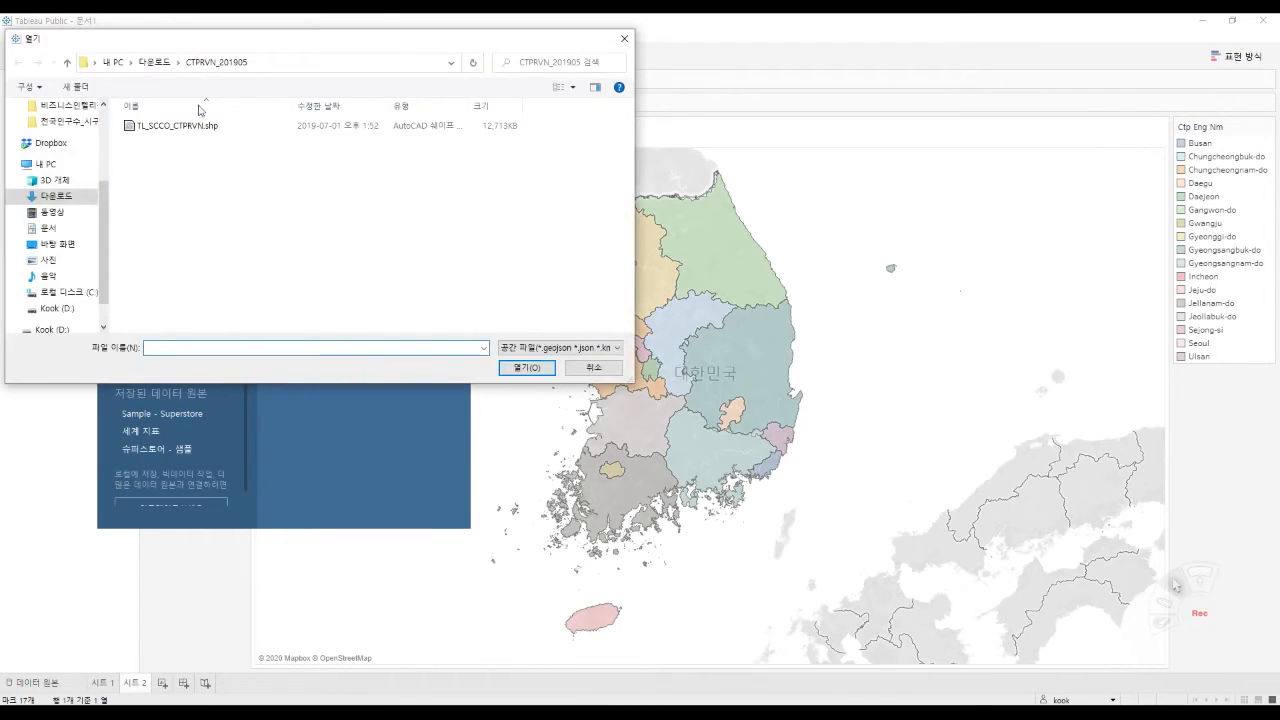
click(154, 62)
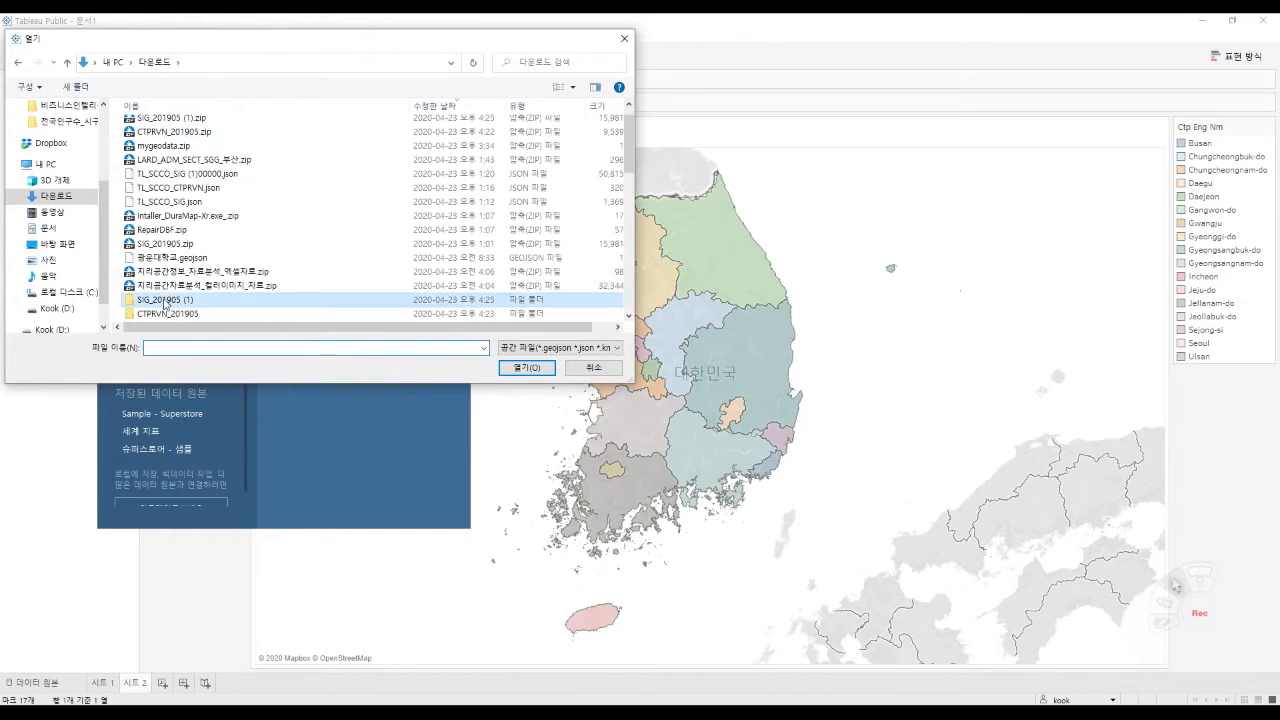
double_click(166, 300)
click(171, 138)
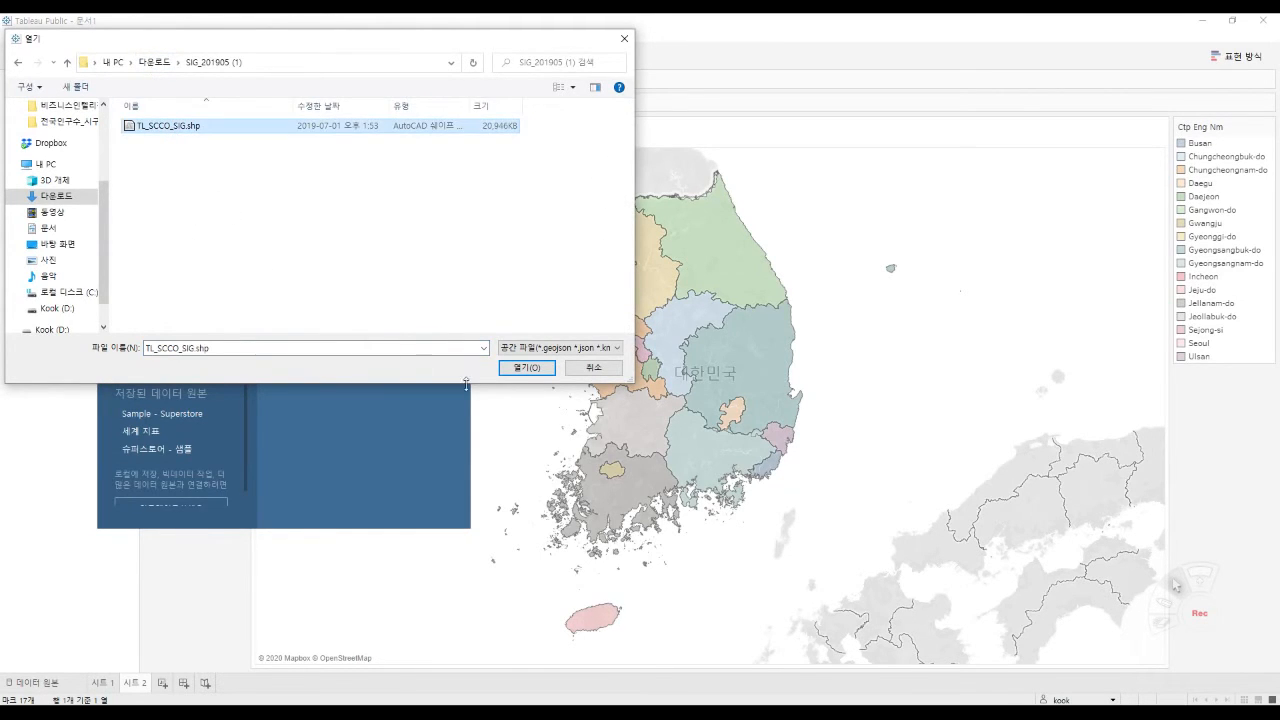
click(524, 367)
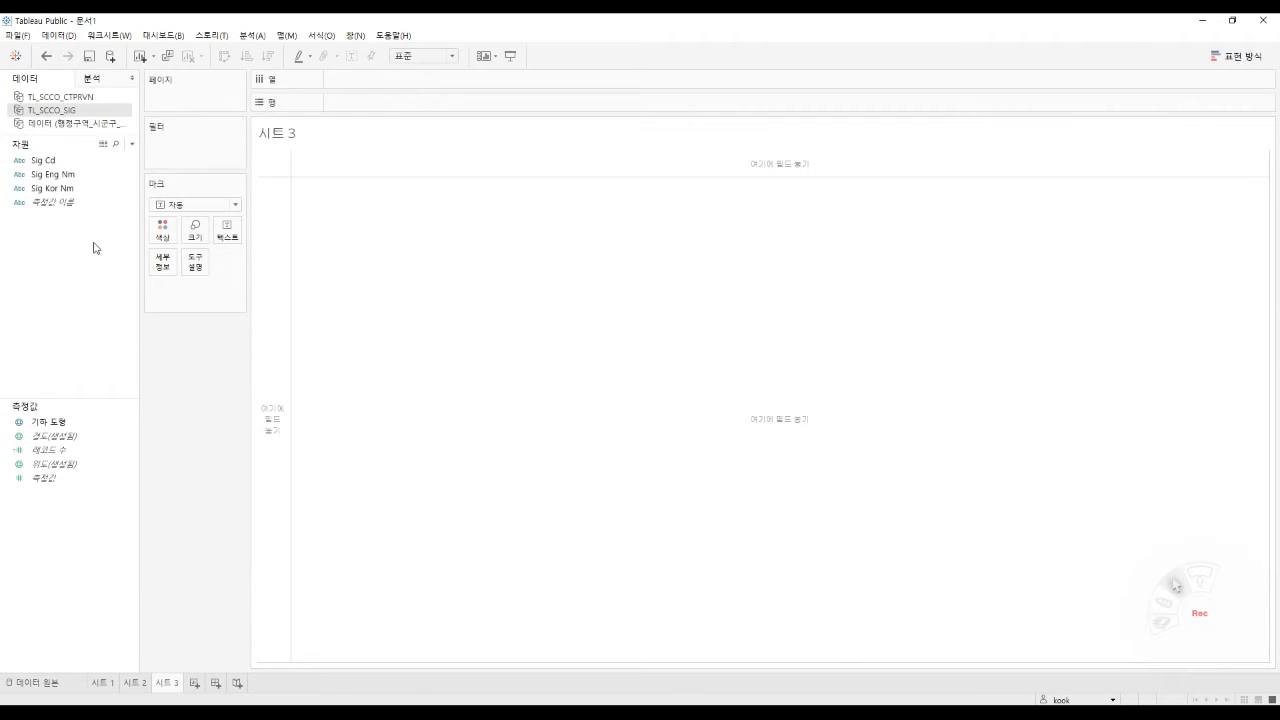
Map the 기하 도형 geometry of TL_SCCO_SIG on 시트 3 and colour the districts by Sig Kor Nm, adding all members.
drag(52, 188, 277, 329)
drag(374, 103, 62, 222)
drag(84, 421, 609, 372)
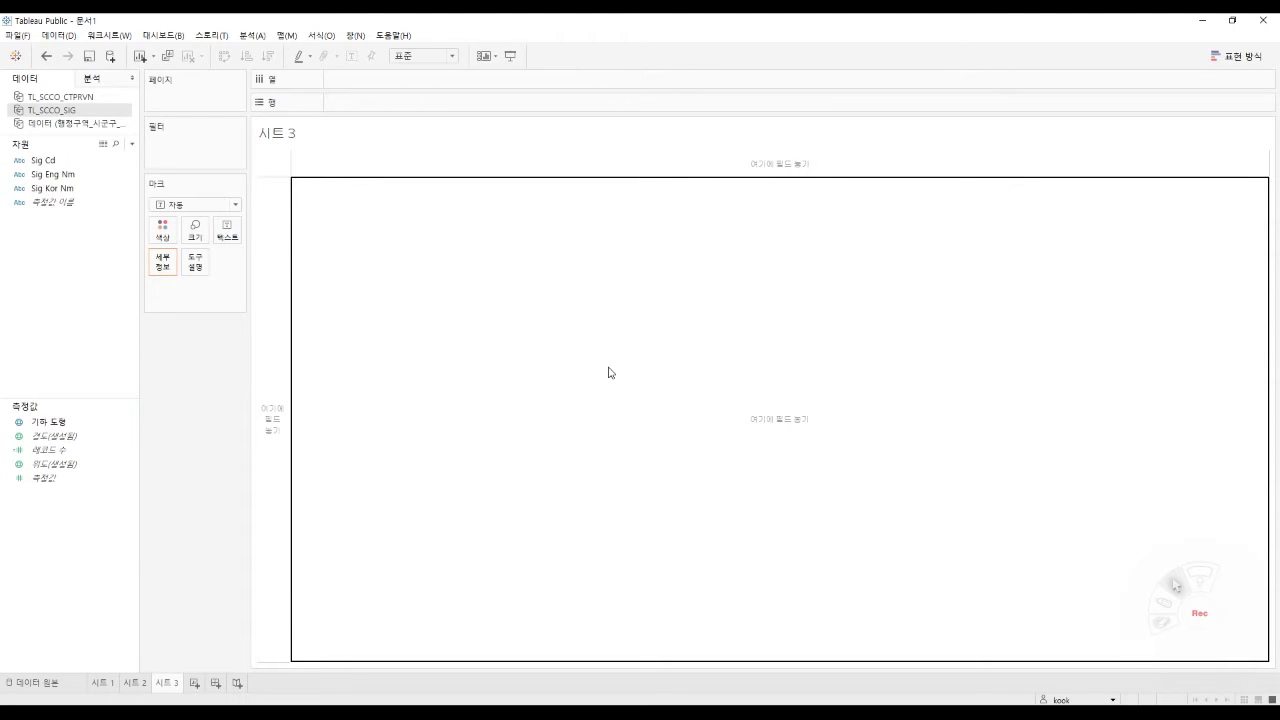
drag(609, 372, 689, 360)
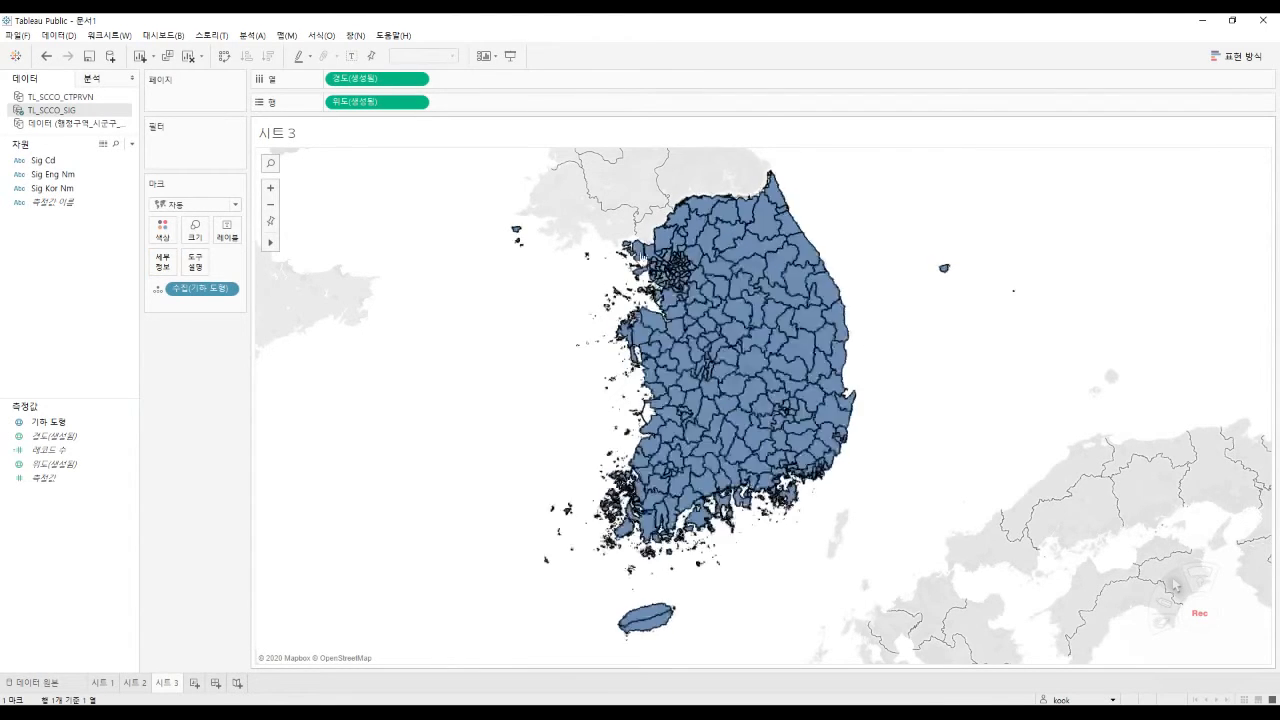
drag(50, 188, 162, 230)
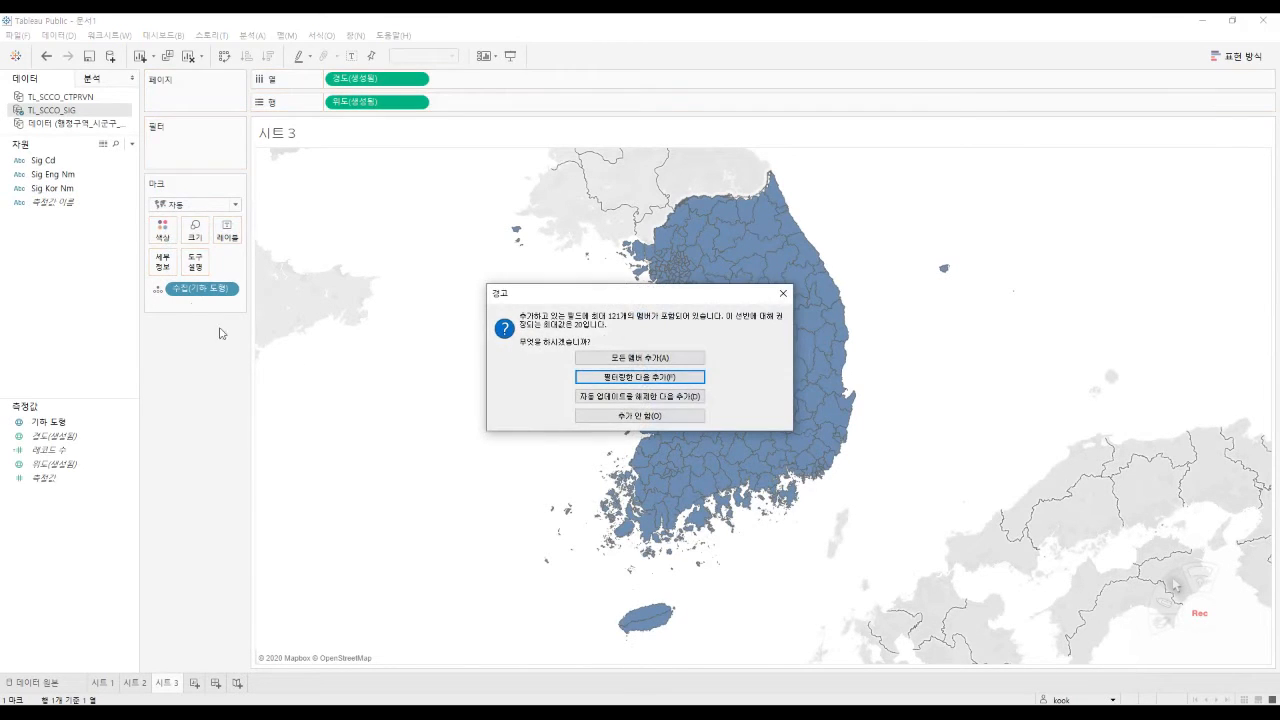
click(615, 360)
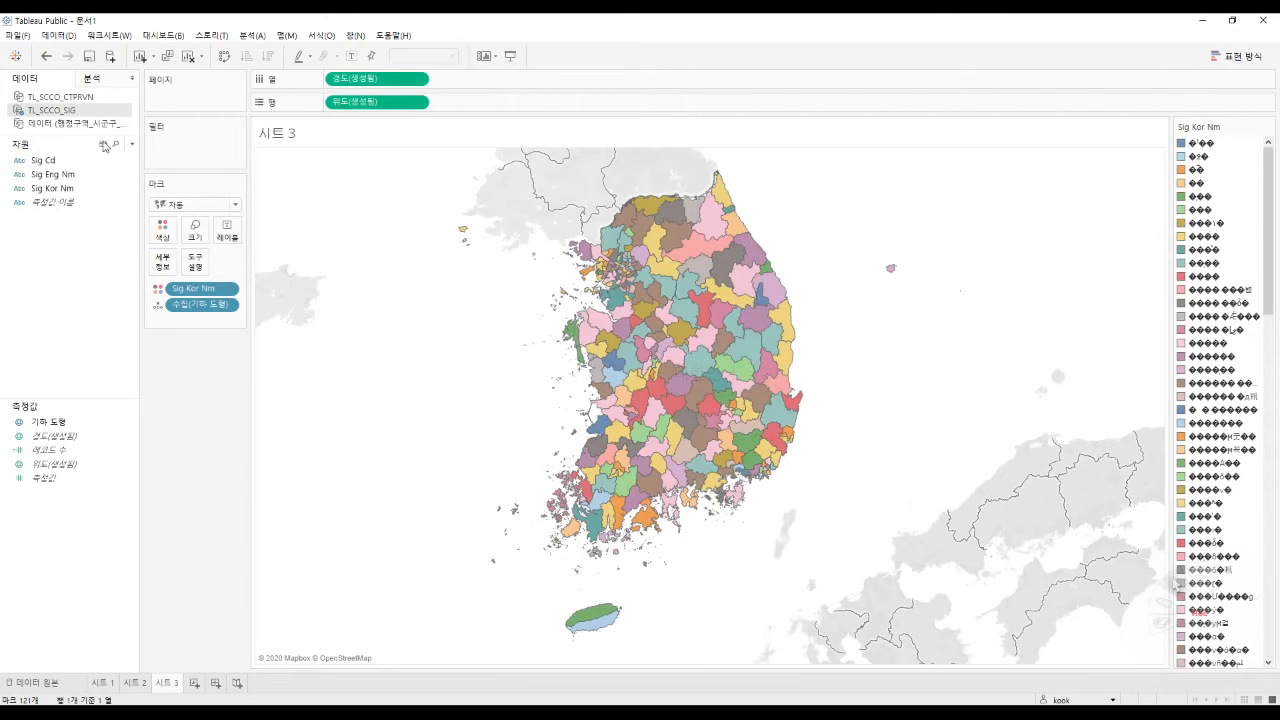
Compare the population map on 시트 1 with the district map on 시트 3, and examine the fields of the connected data sources.
click(110, 57)
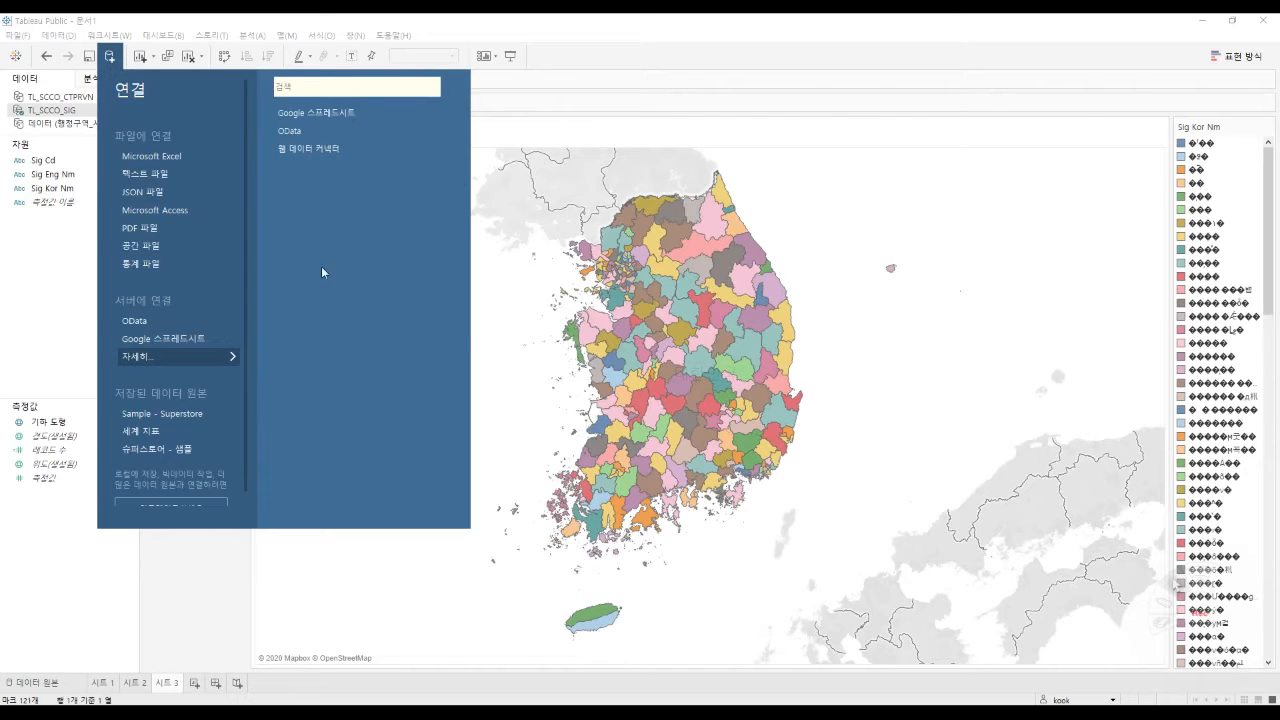
click(520, 278)
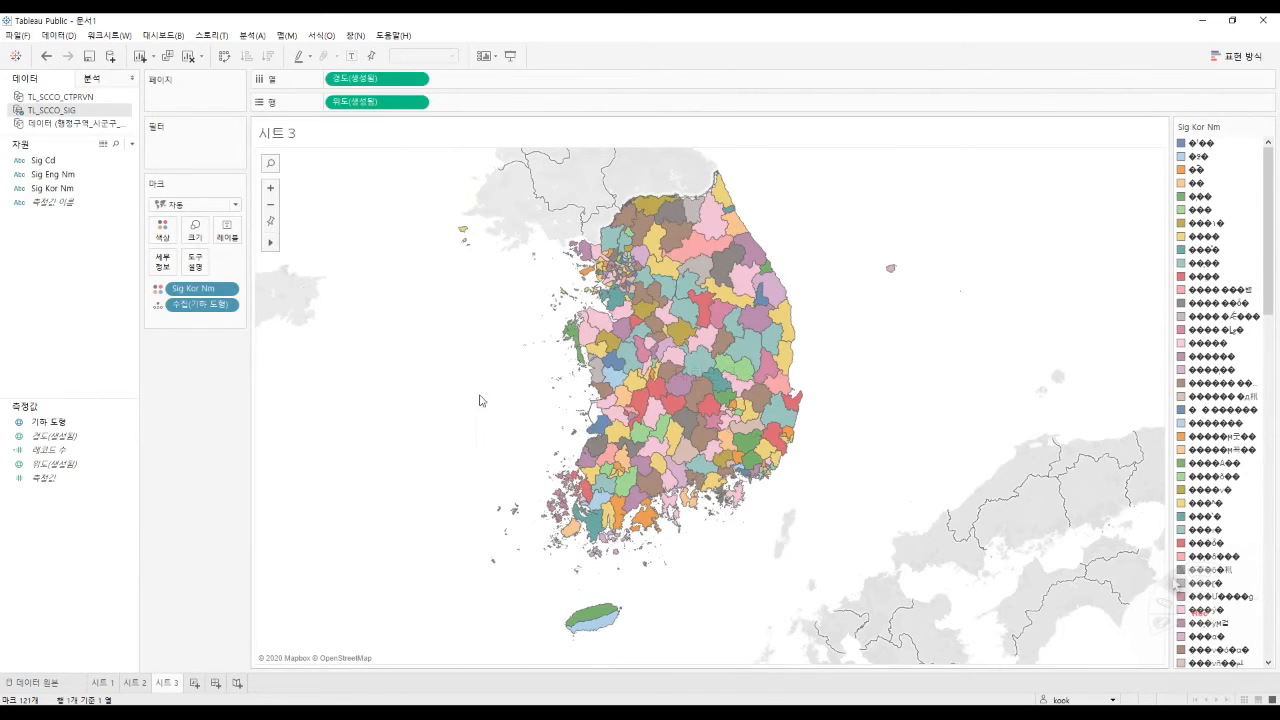
click(102, 684)
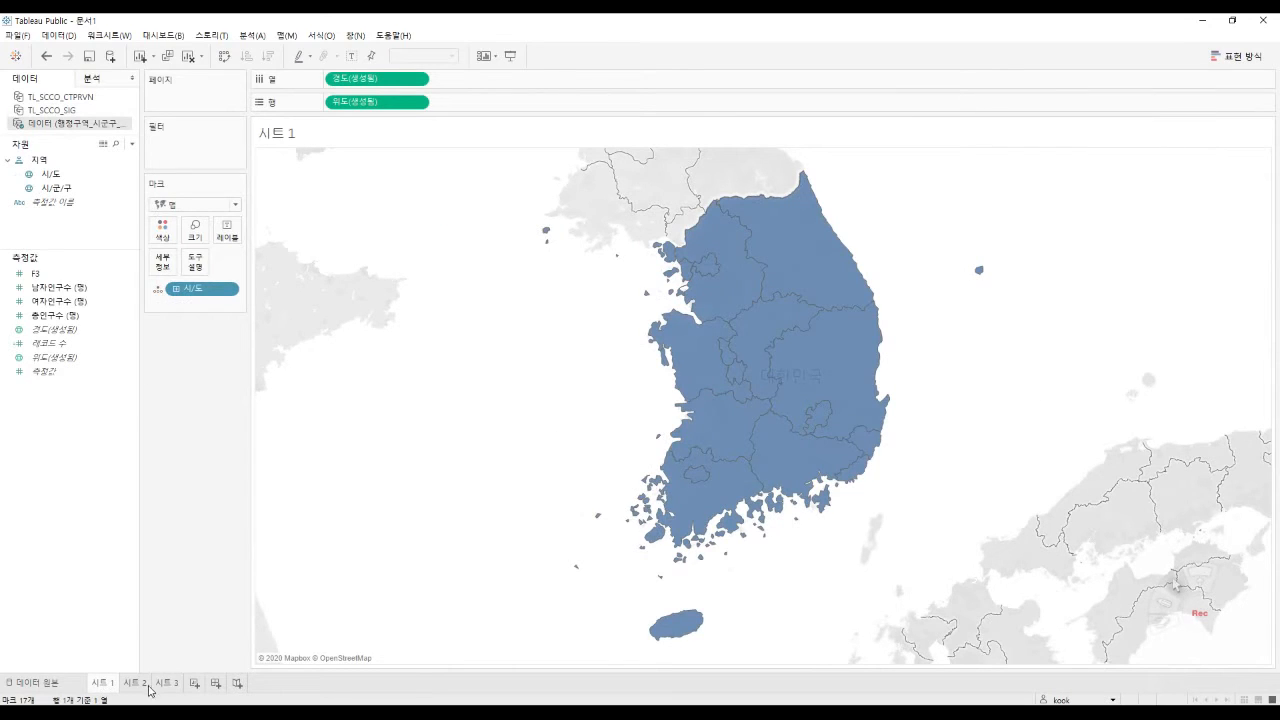
click(52, 314)
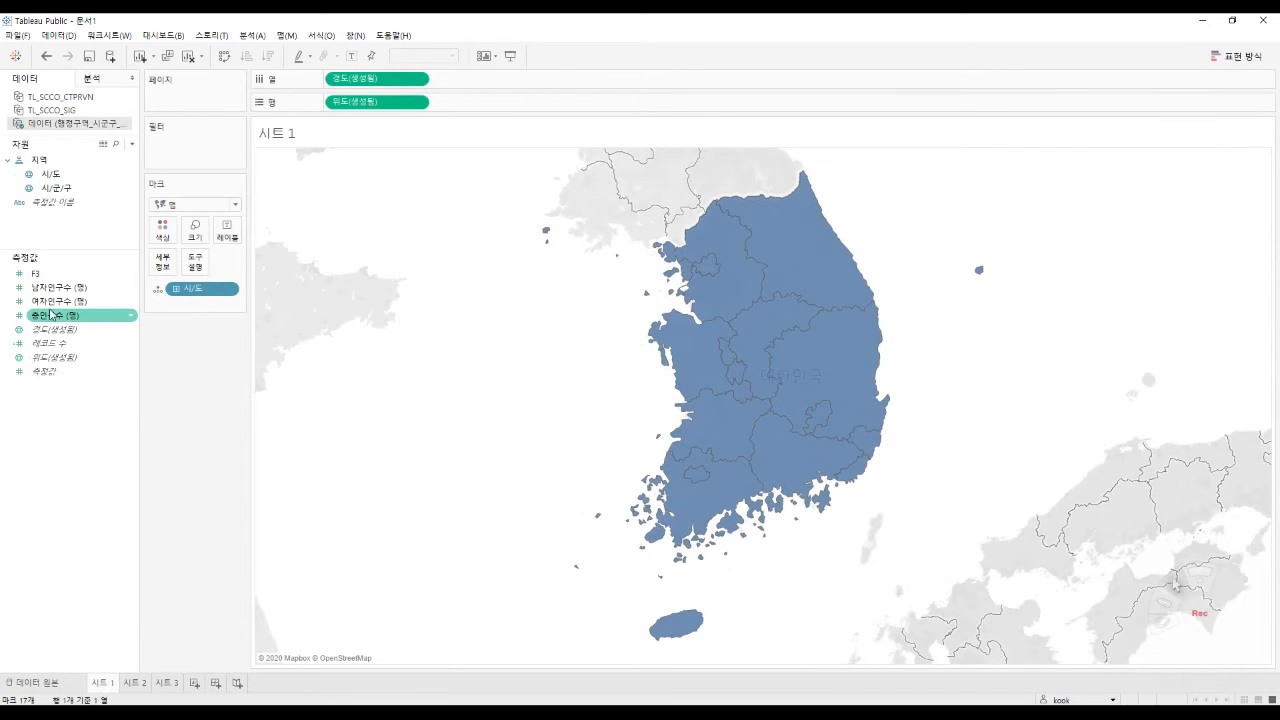
ctrl+click(75, 340)
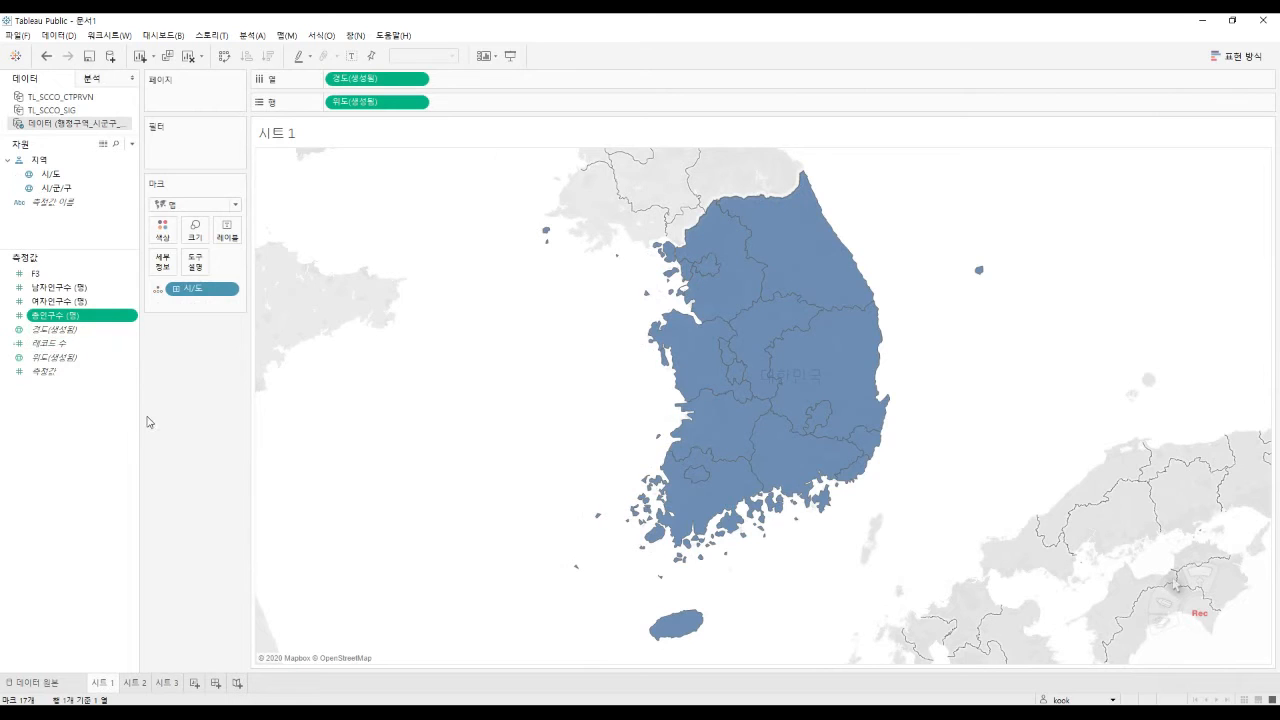
click(165, 683)
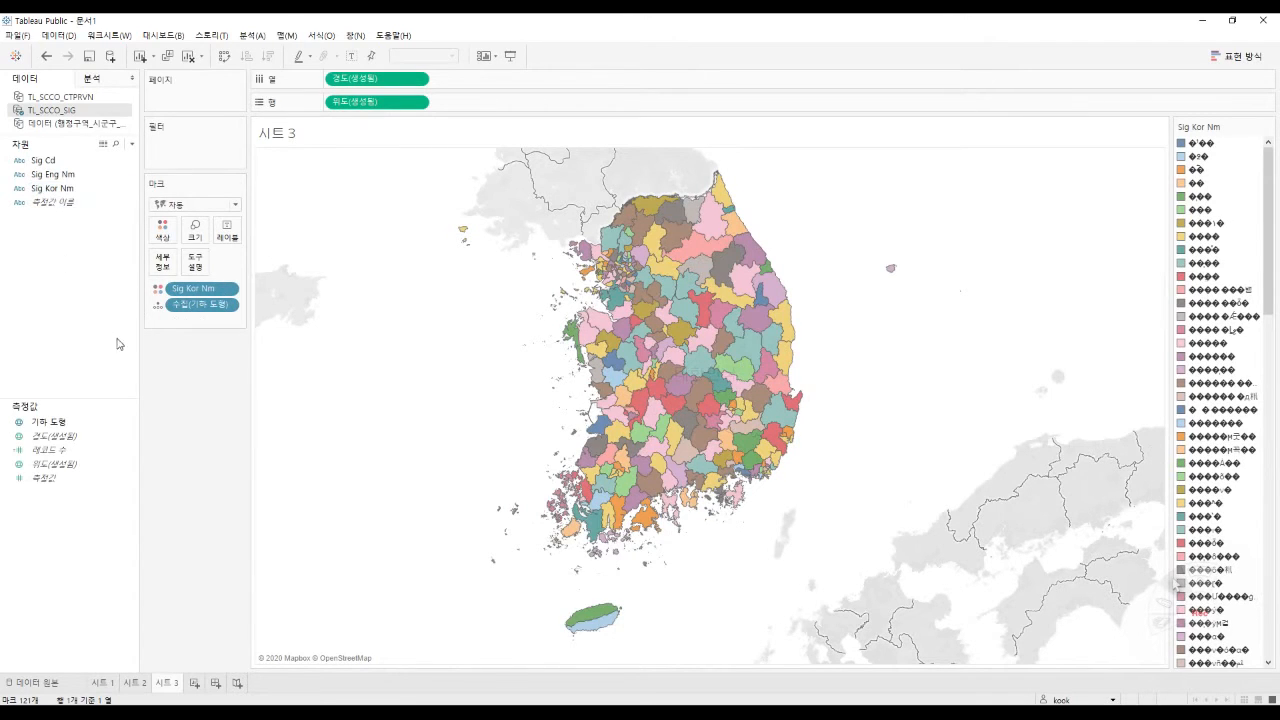
click(104, 683)
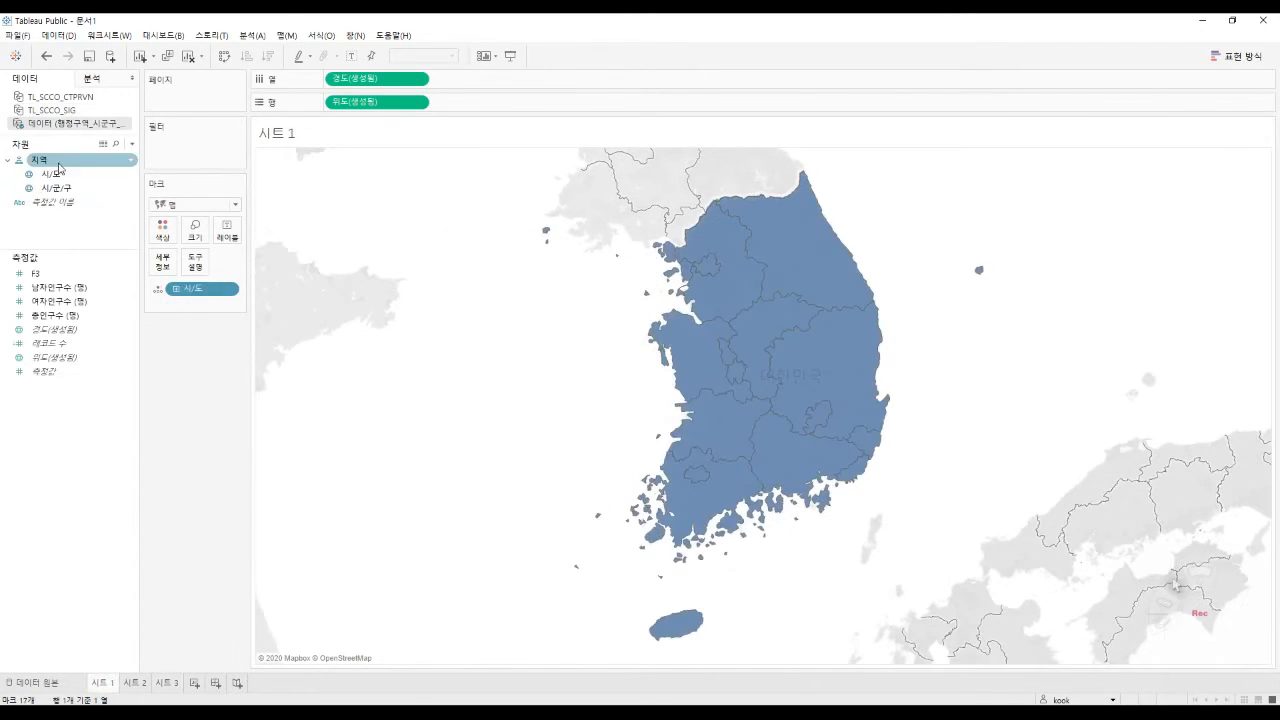
click(57, 110)
click(58, 97)
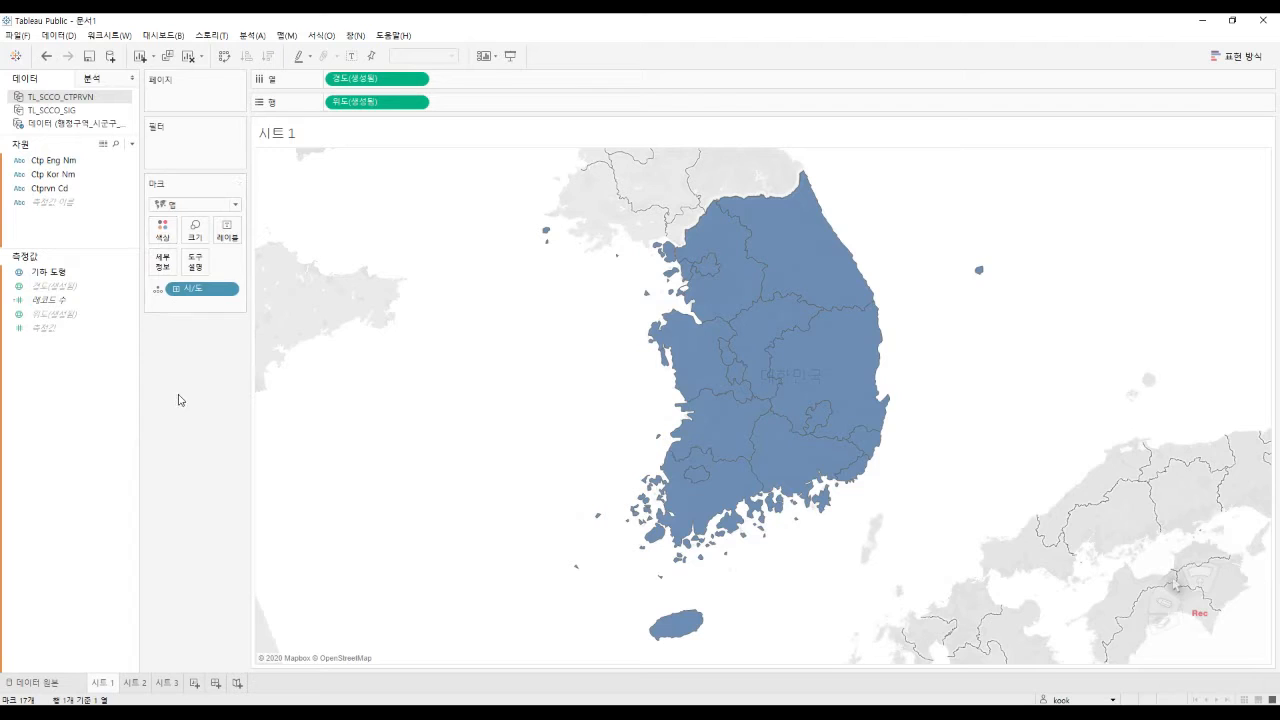
click(73, 126)
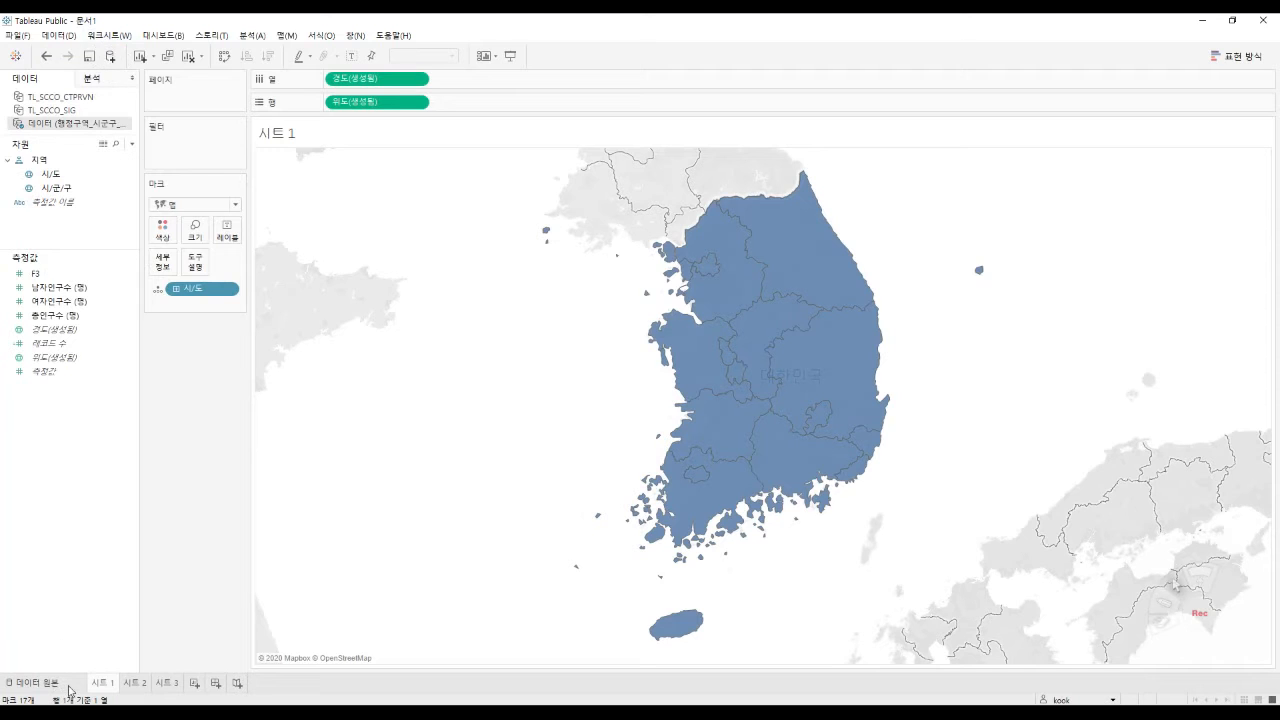
Add the spatial file TL_SCCO_SIG.shp as a second connection in the KOSIS population data source and check both connections.
click(44, 685)
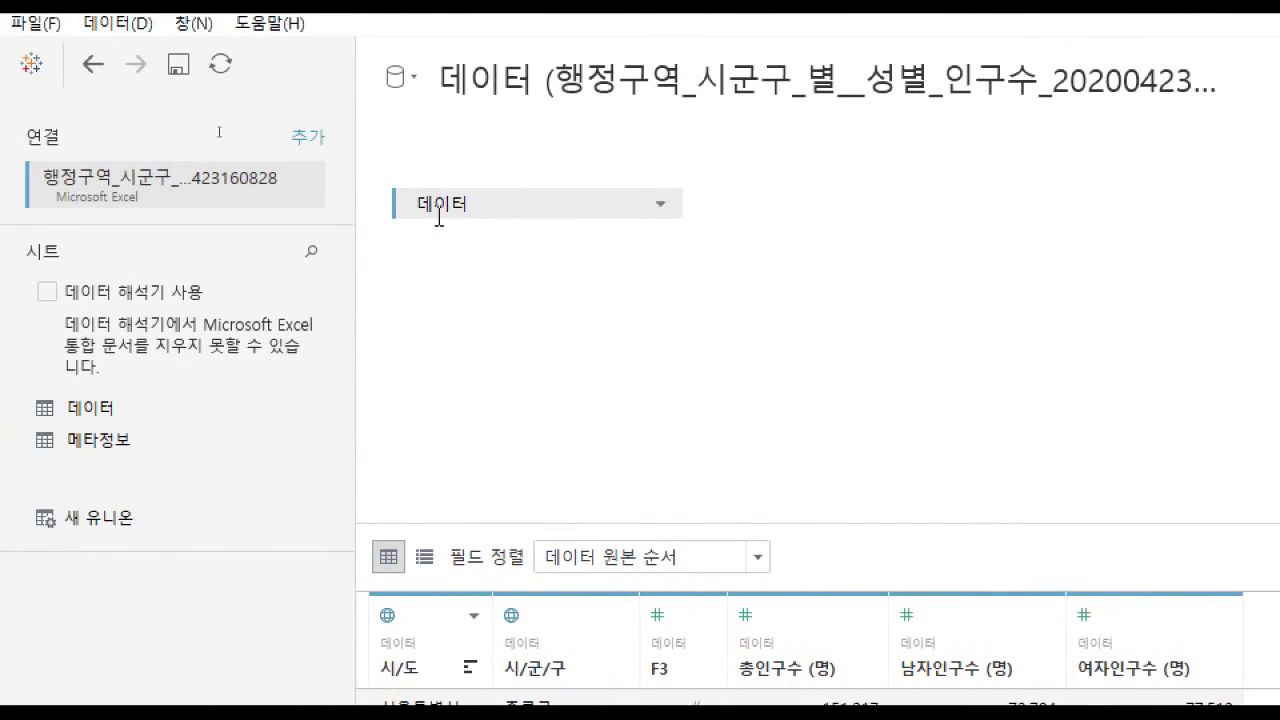
click(316, 144)
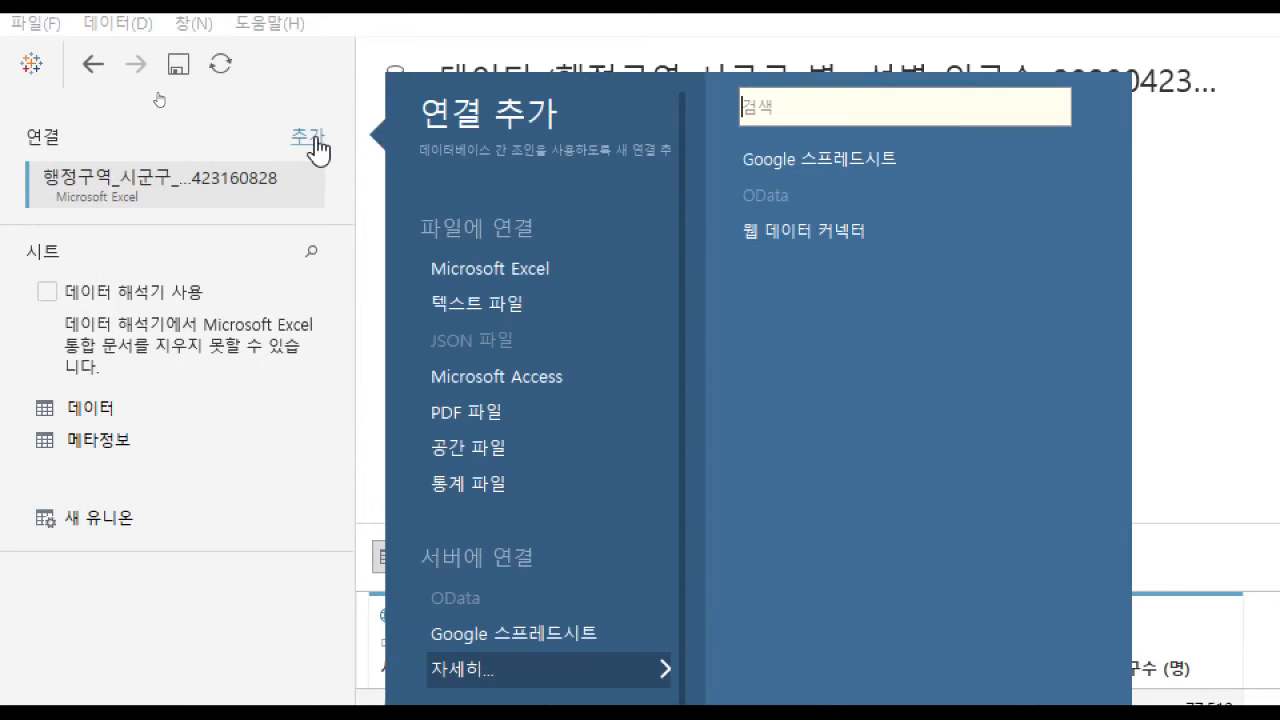
click(487, 447)
click(363, 209)
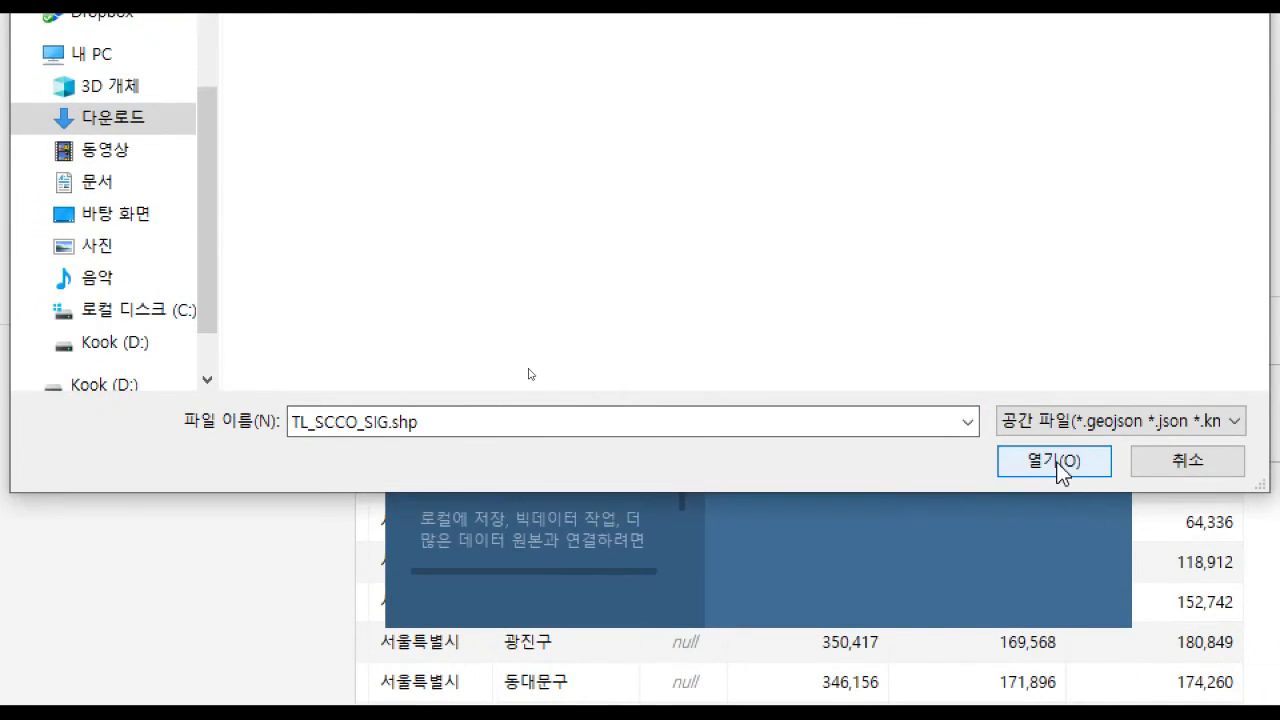
click(1055, 552)
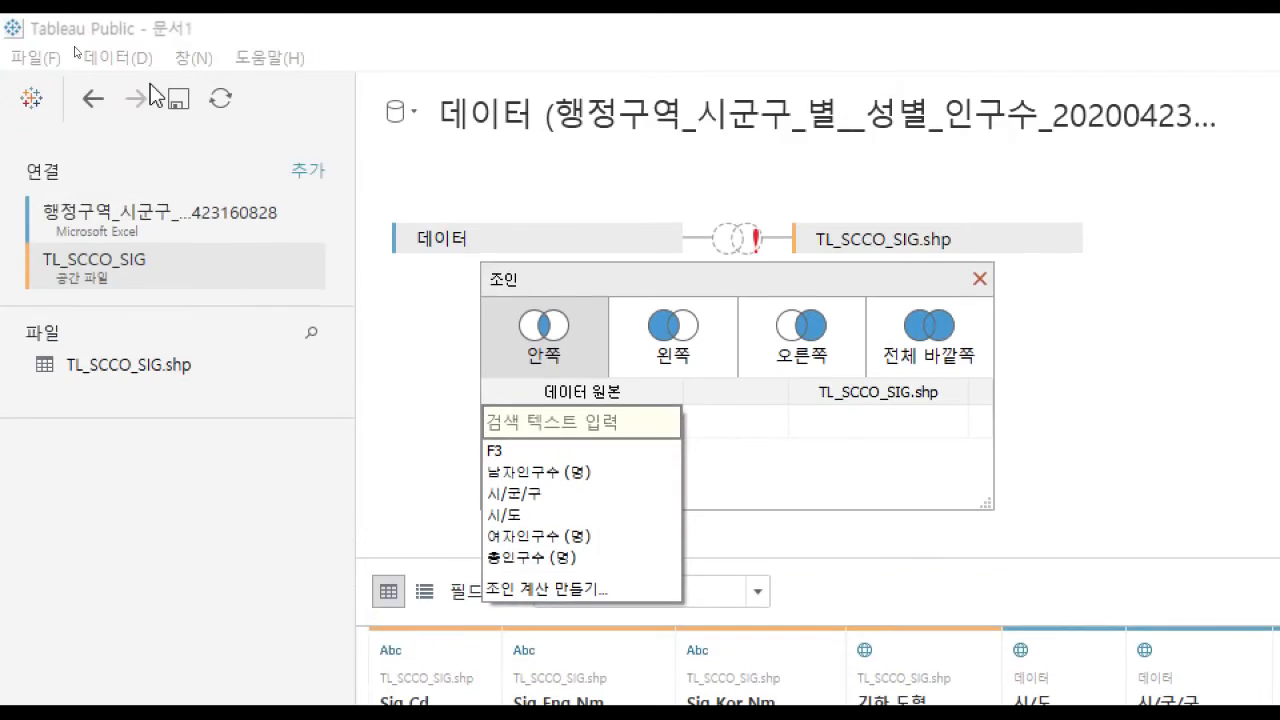
click(62, 230)
click(75, 266)
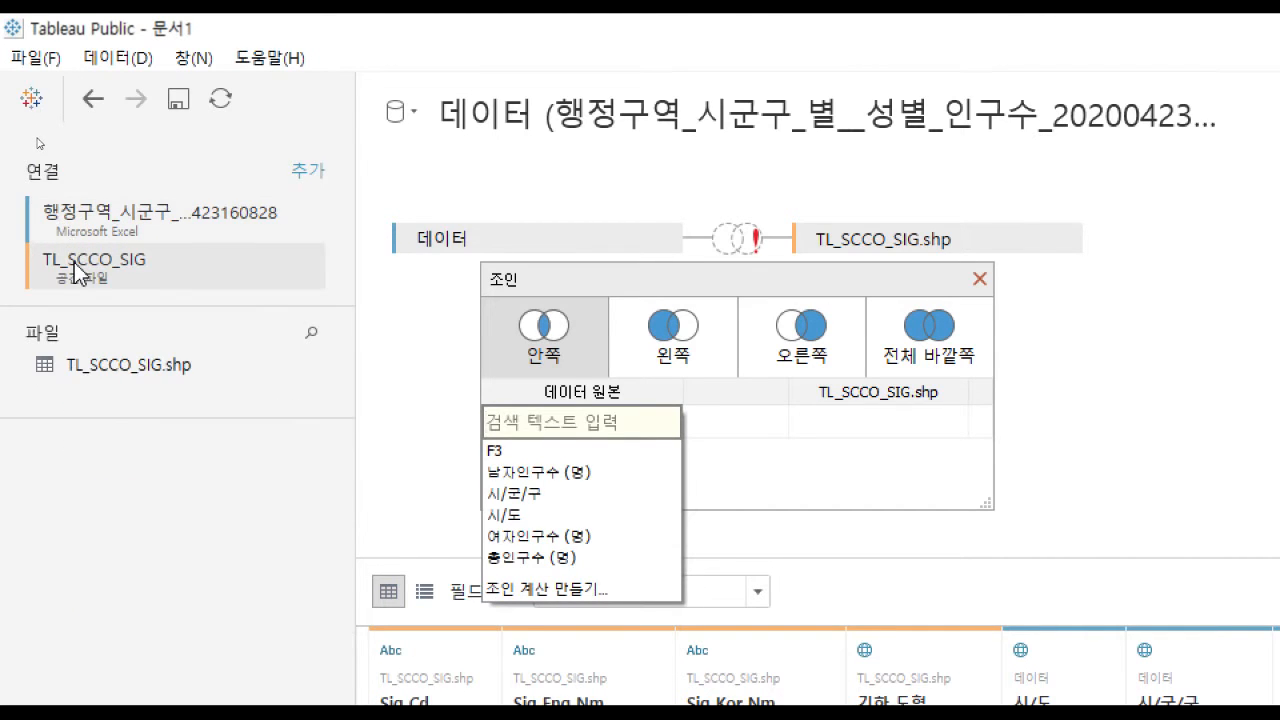
click(111, 369)
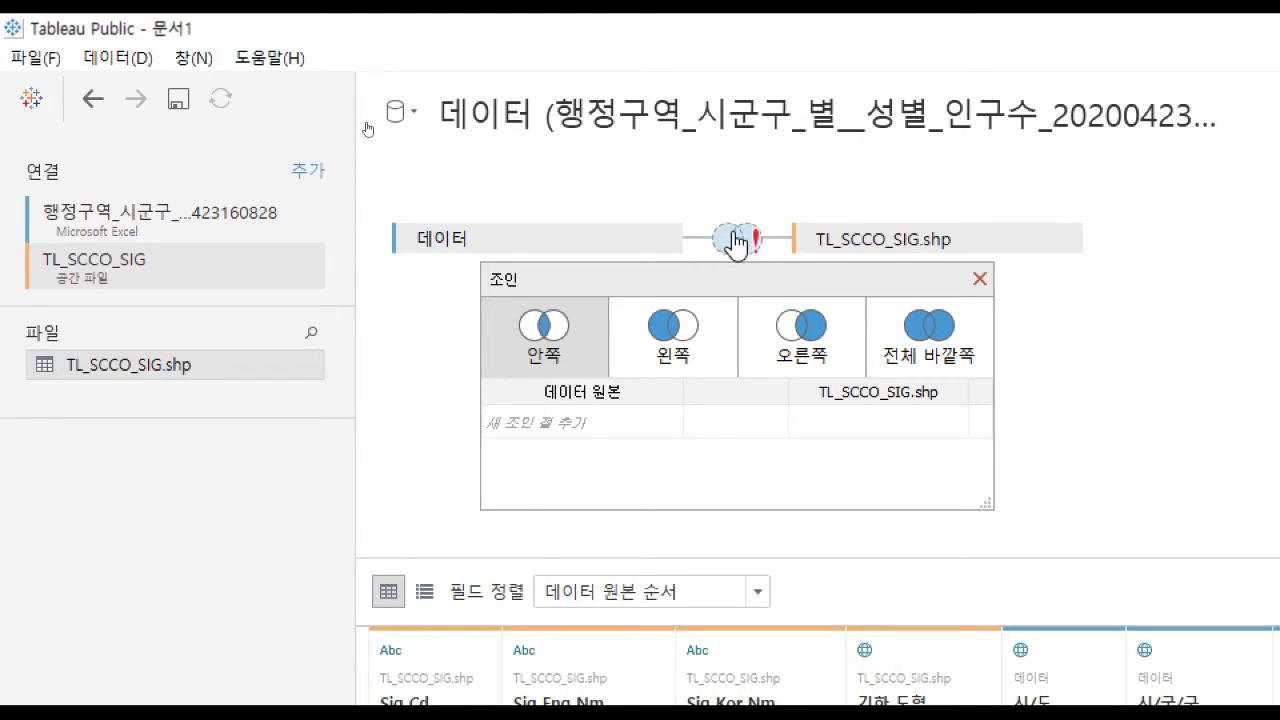
Define the join between 데이터 and TL_SCCO_SIG.shp by matching 시/군/구 with Sig Kor Nm.
mouse_move(737, 244)
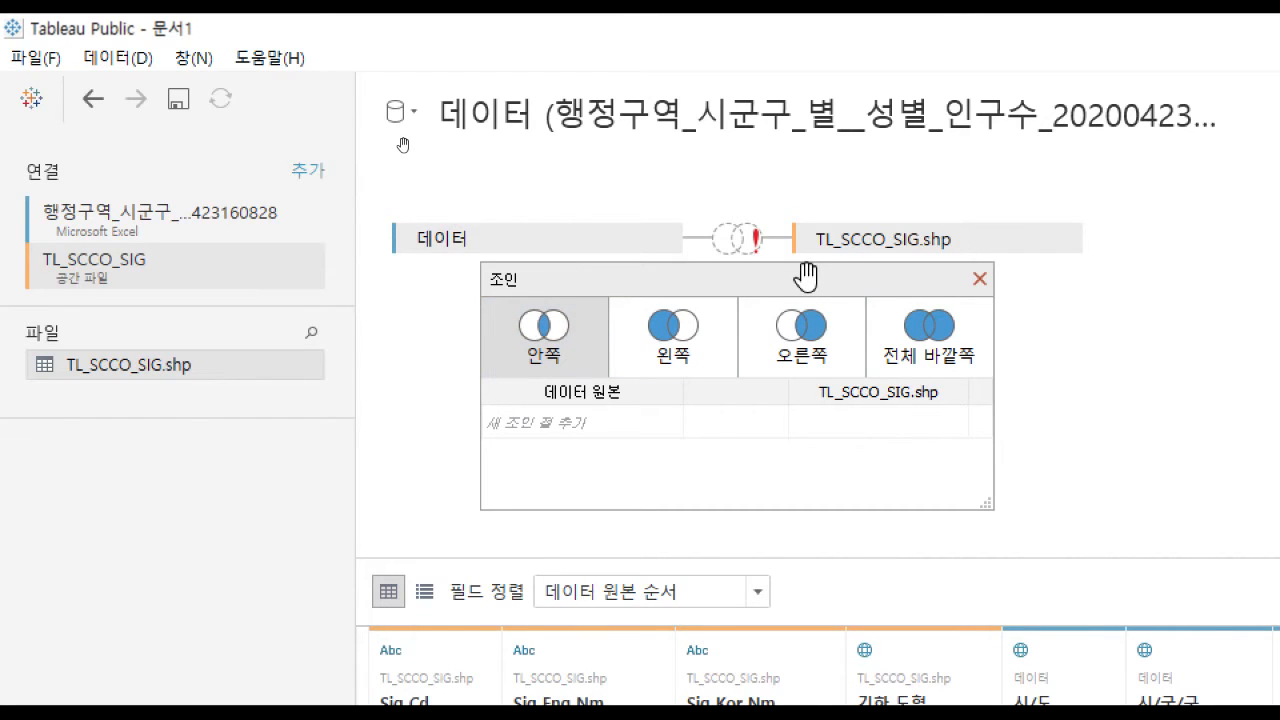
click(666, 425)
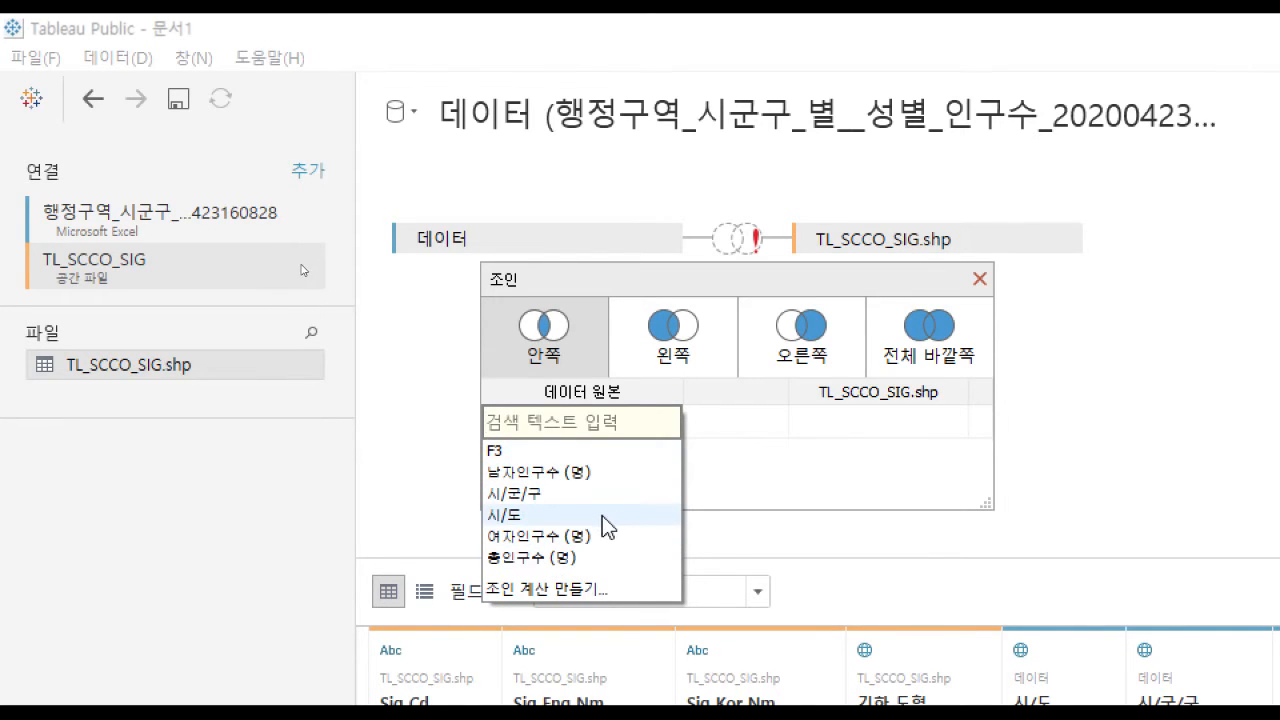
click(514, 493)
click(891, 428)
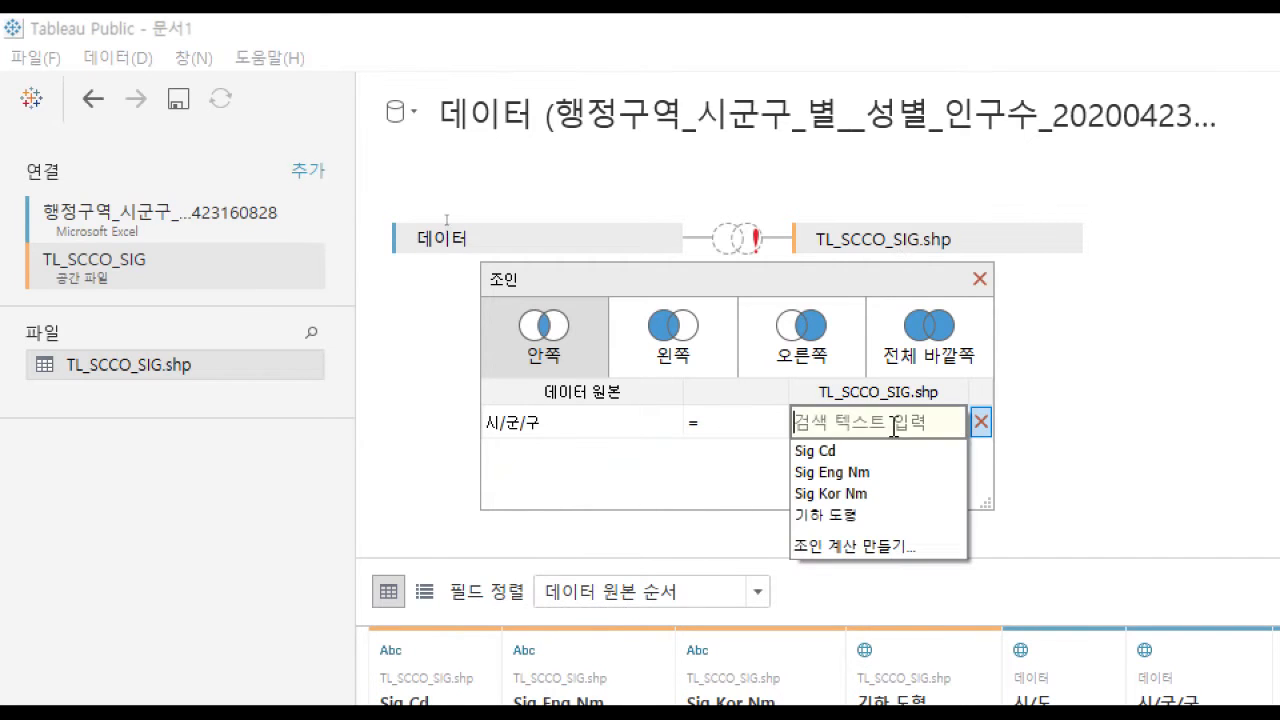
click(850, 493)
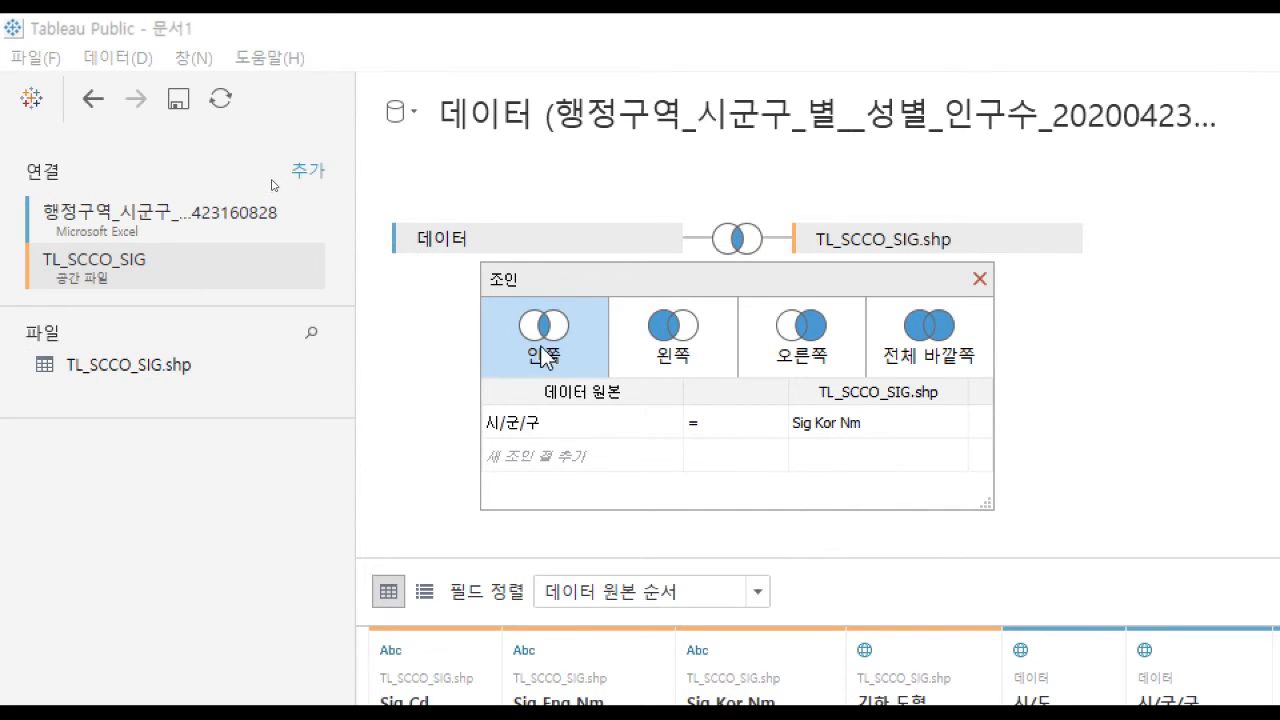
Try the left, right and full outer join types, return to the inner join and update the data preview.
click(655, 365)
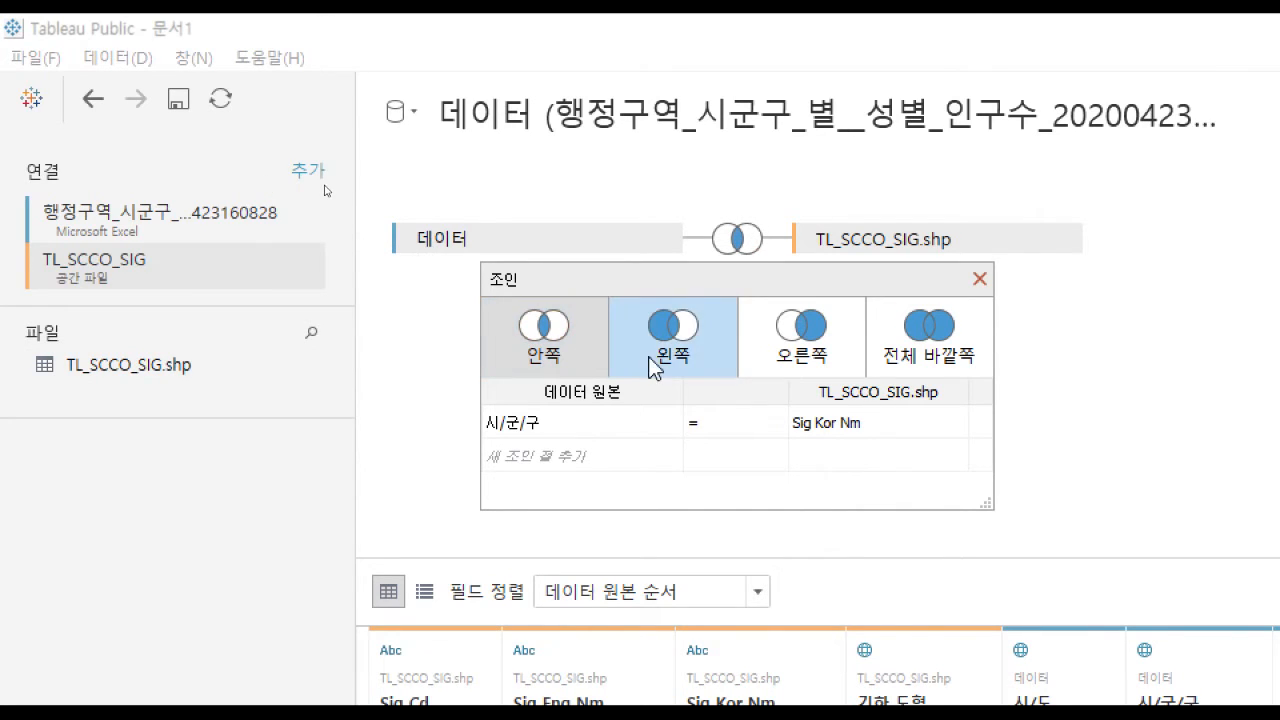
click(785, 365)
click(907, 363)
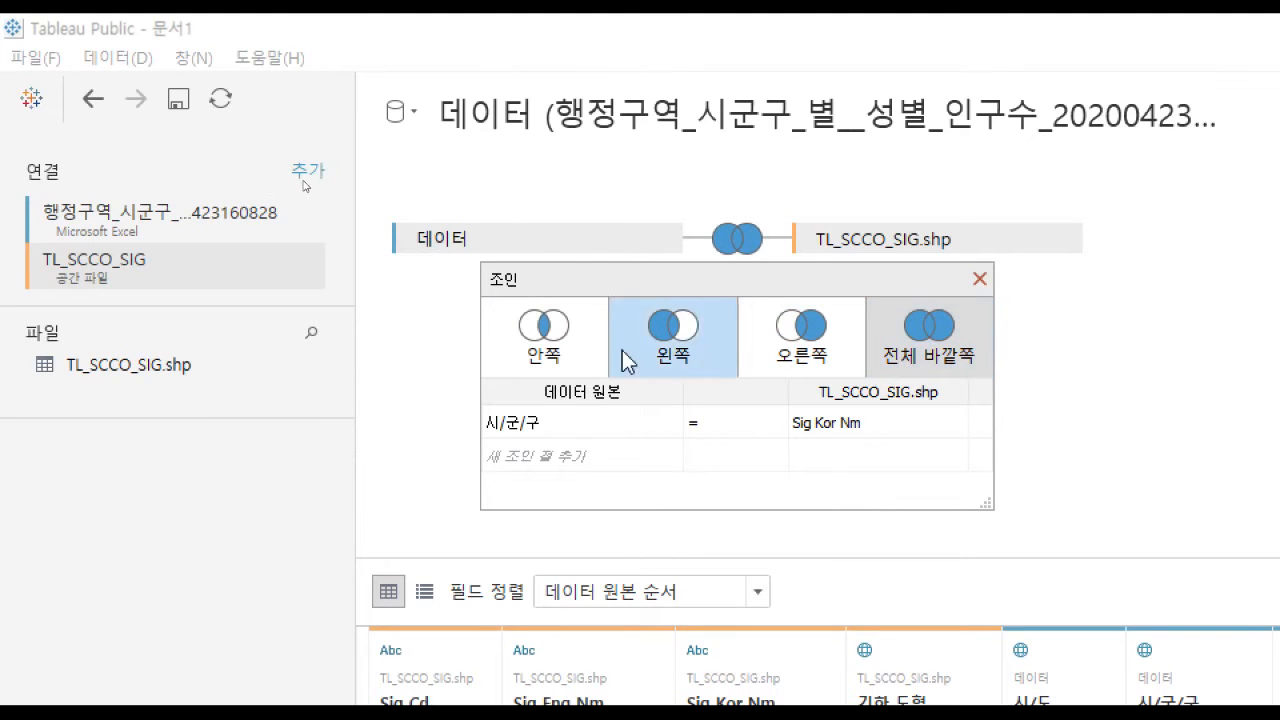
click(570, 340)
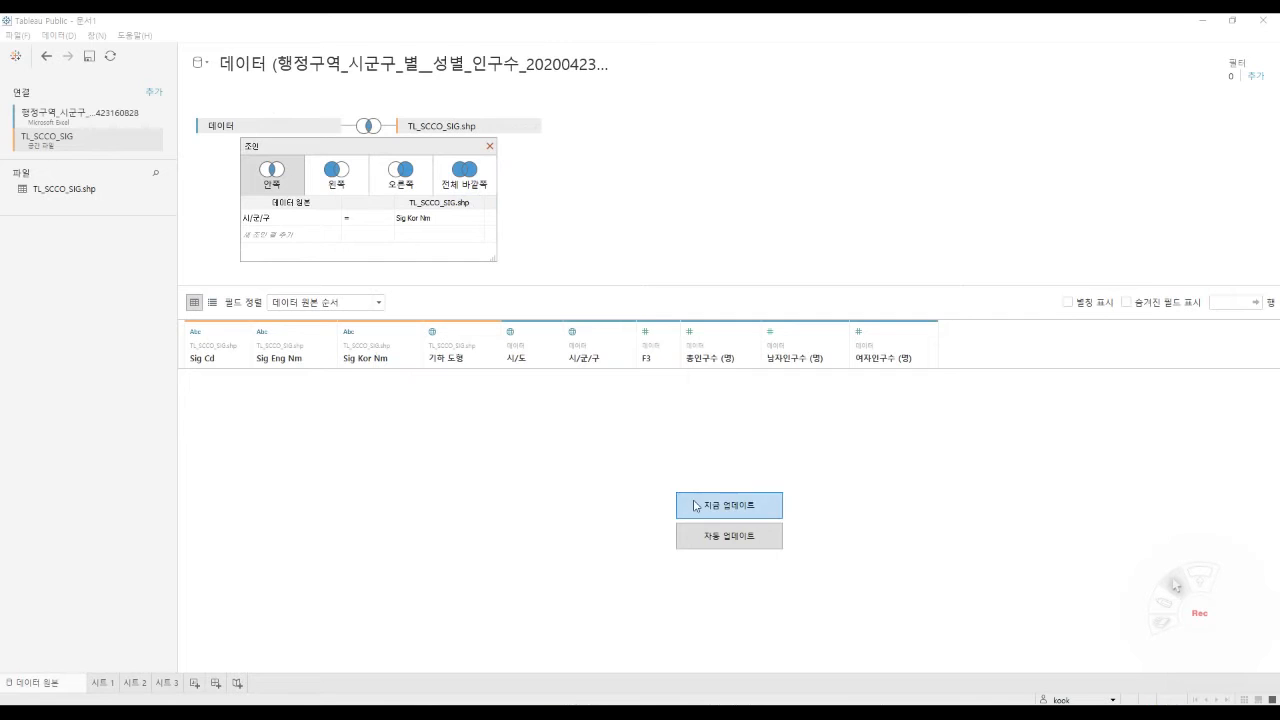
click(696, 505)
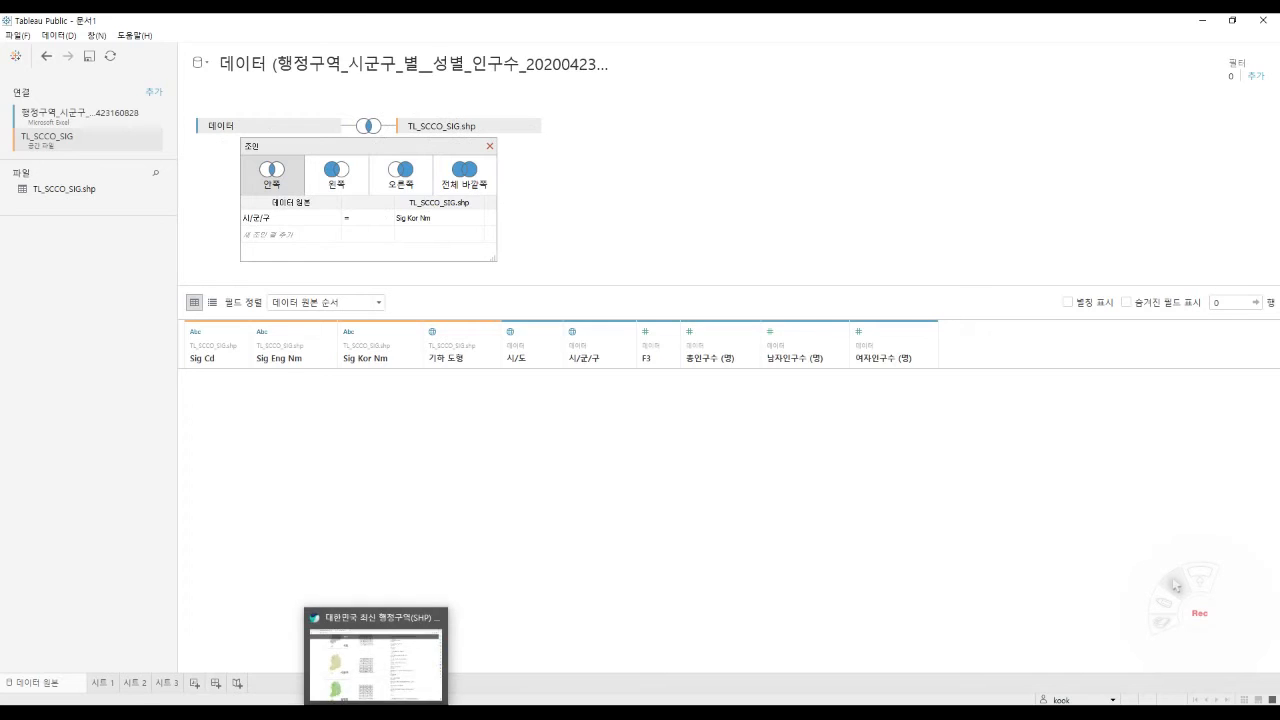
Switch to the web browser and examine the left, inner and right join diagrams in the SQL JOIN cheat sheet.
click(378, 712)
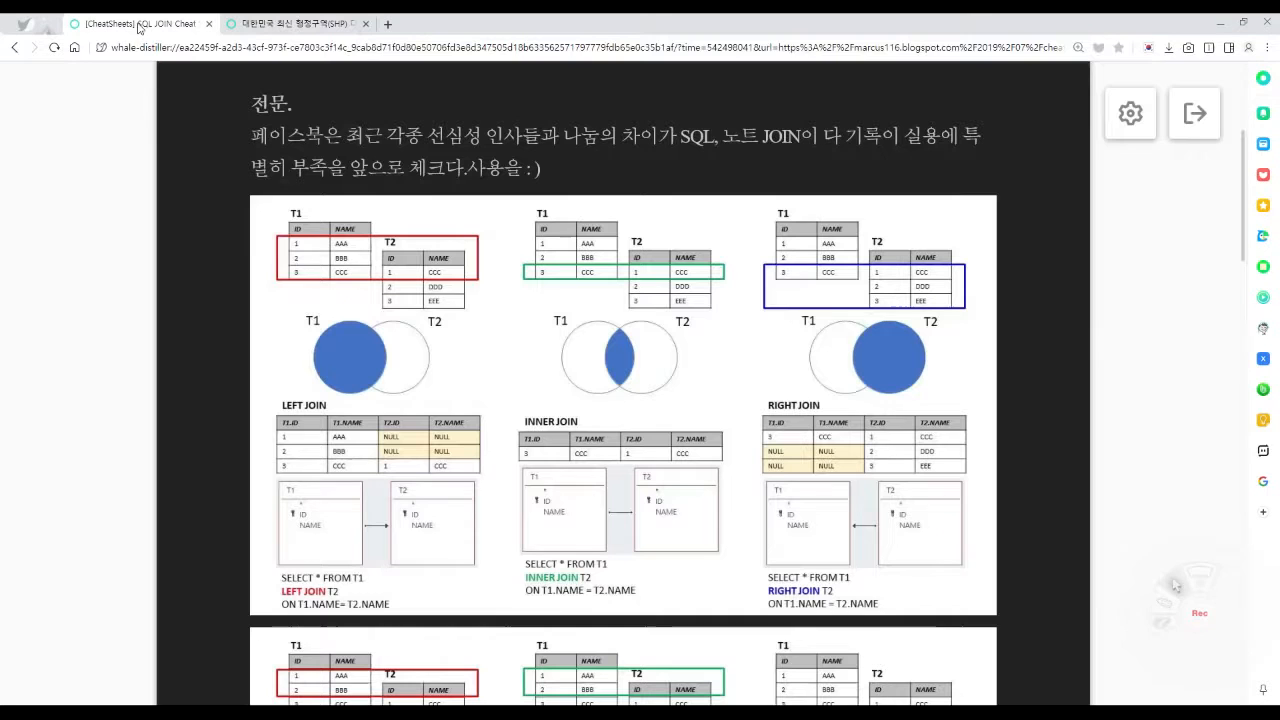
click(139, 24)
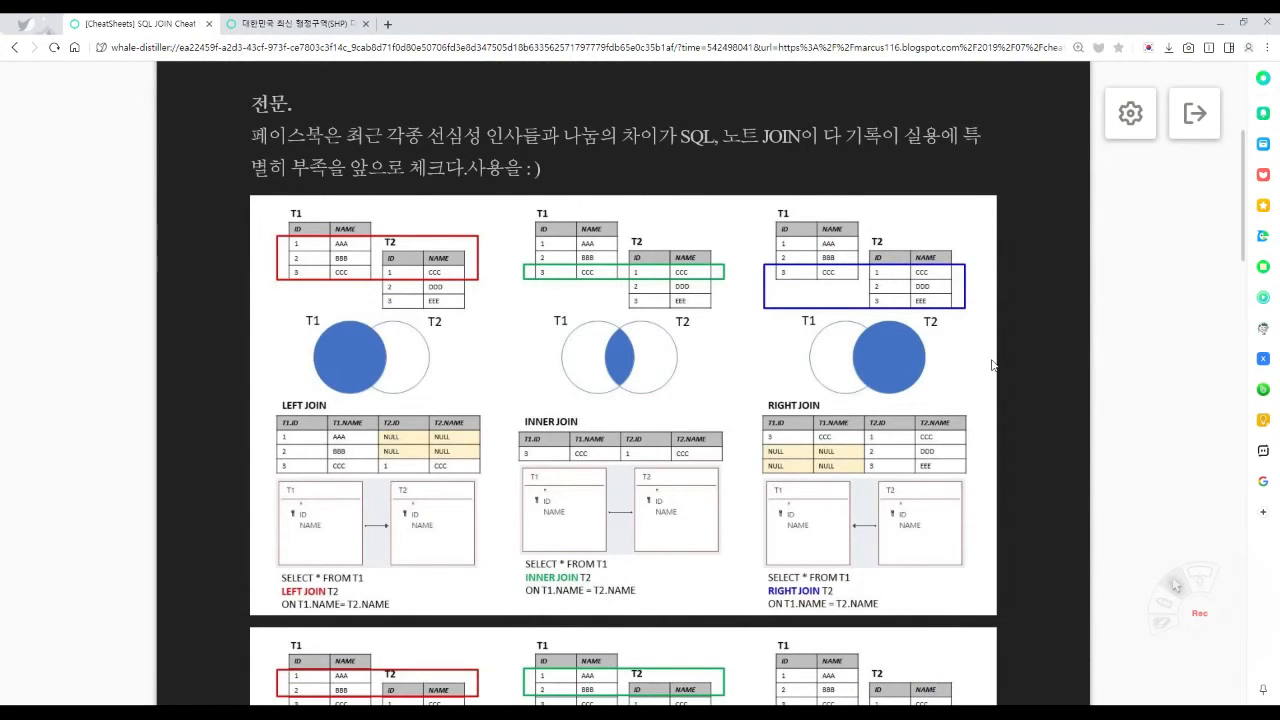
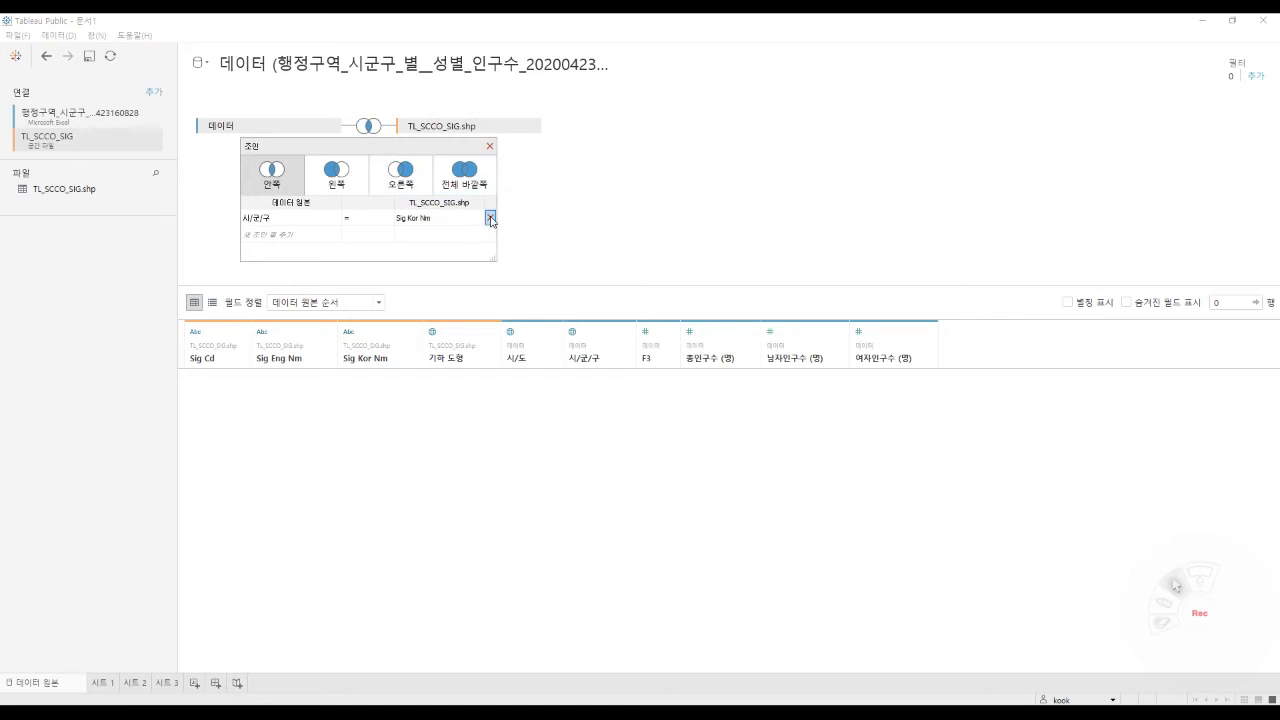
Remove the 시/군/구 = Sig Kor Nm join clause and go to the TL_SCCO_CTPRVN data source used by sheet 2.
click(491, 218)
click(490, 147)
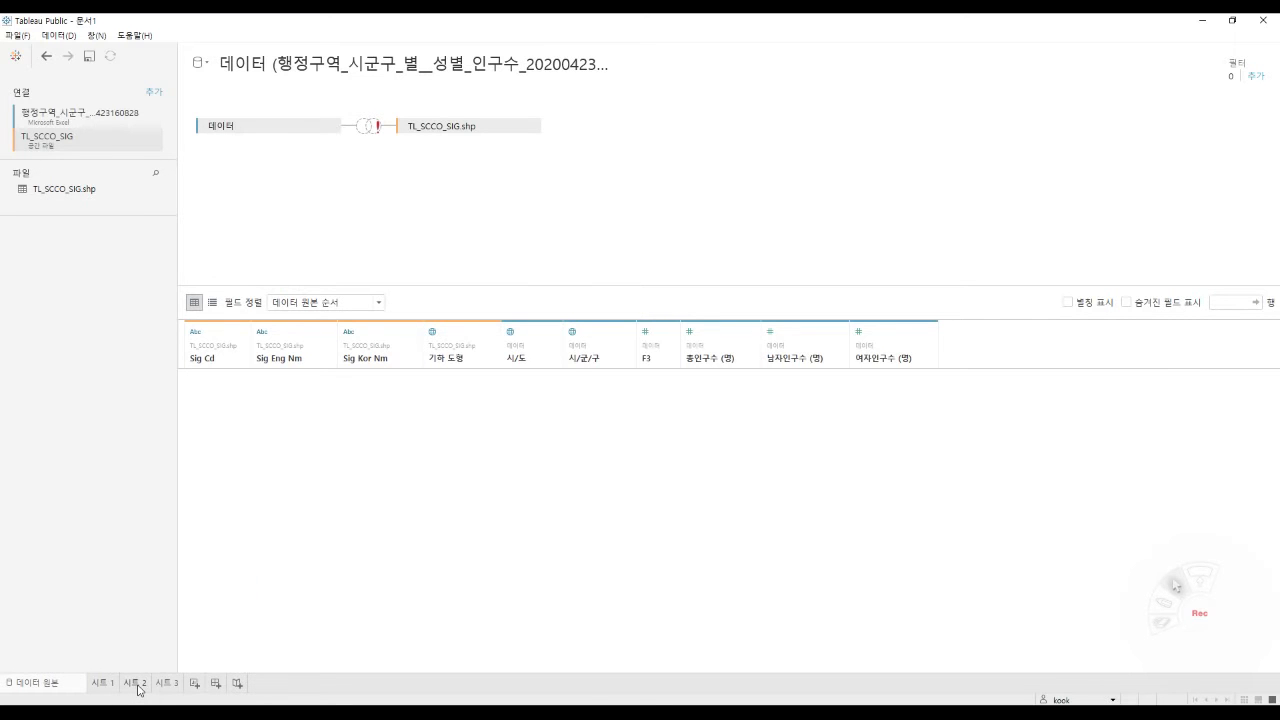
click(136, 683)
click(66, 684)
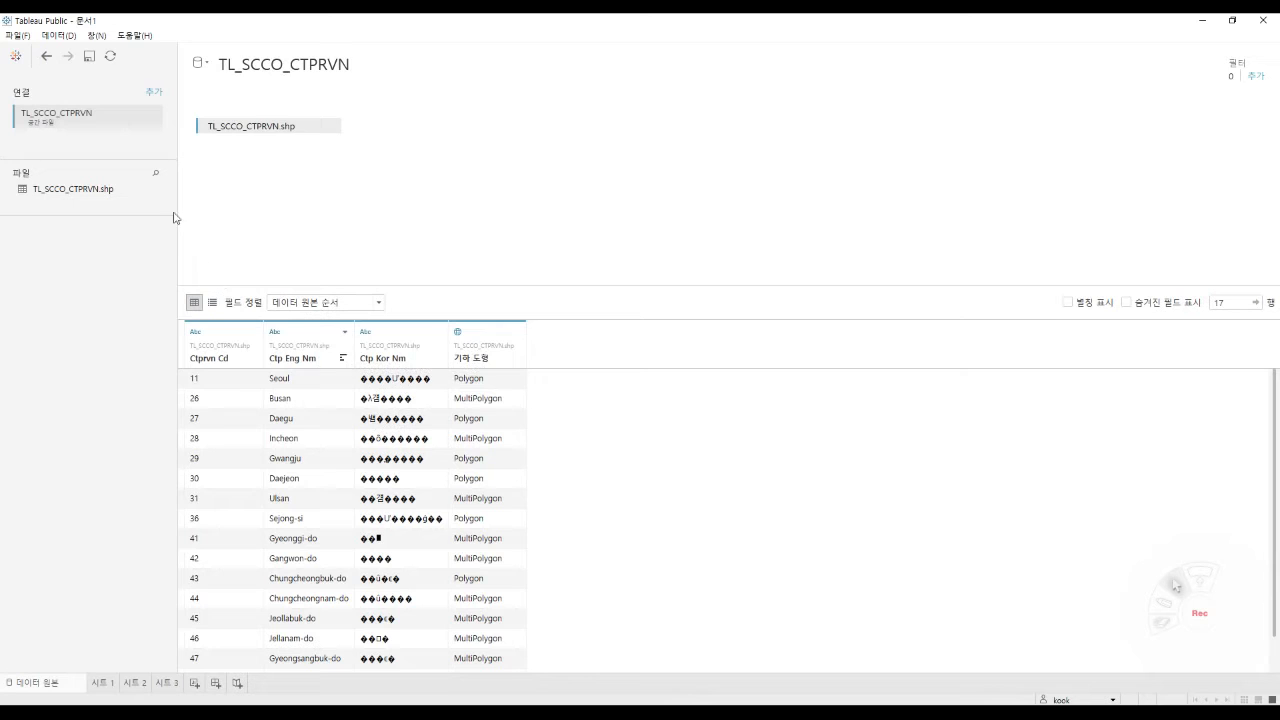
Check which file formats a spatial file connection accepts, and leave without adding a connection.
click(153, 93)
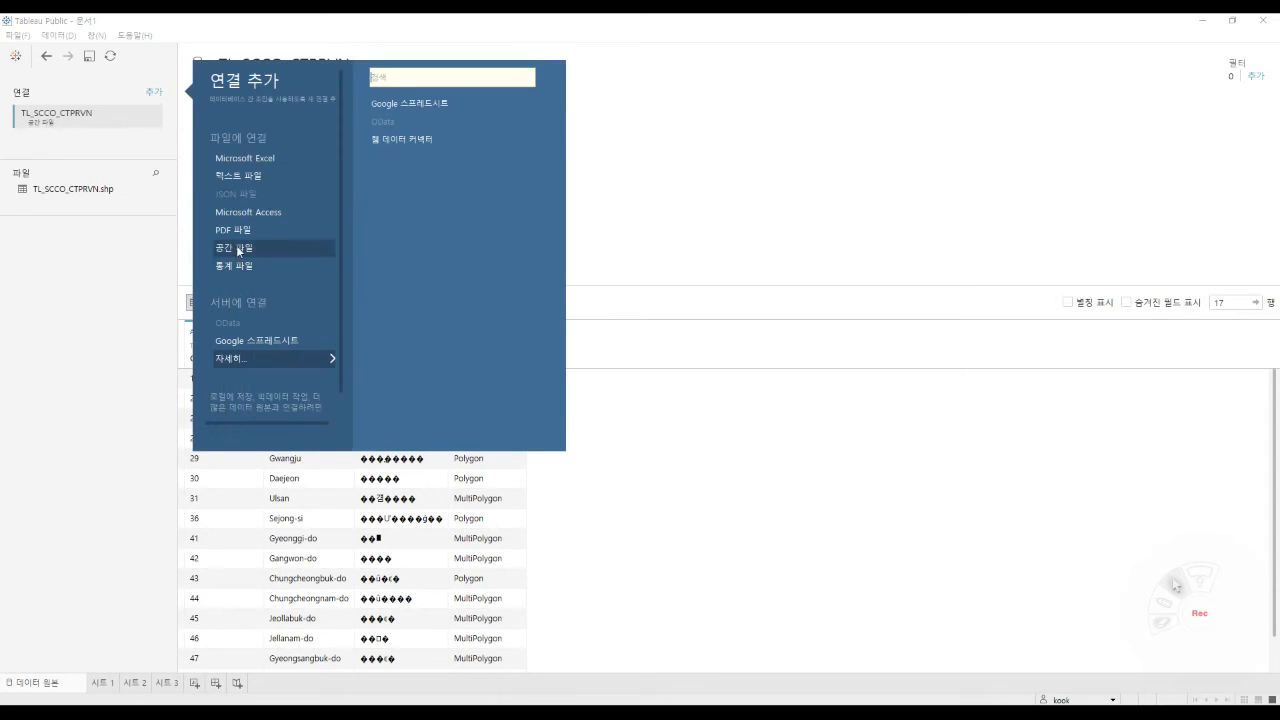
click(762, 236)
click(153, 92)
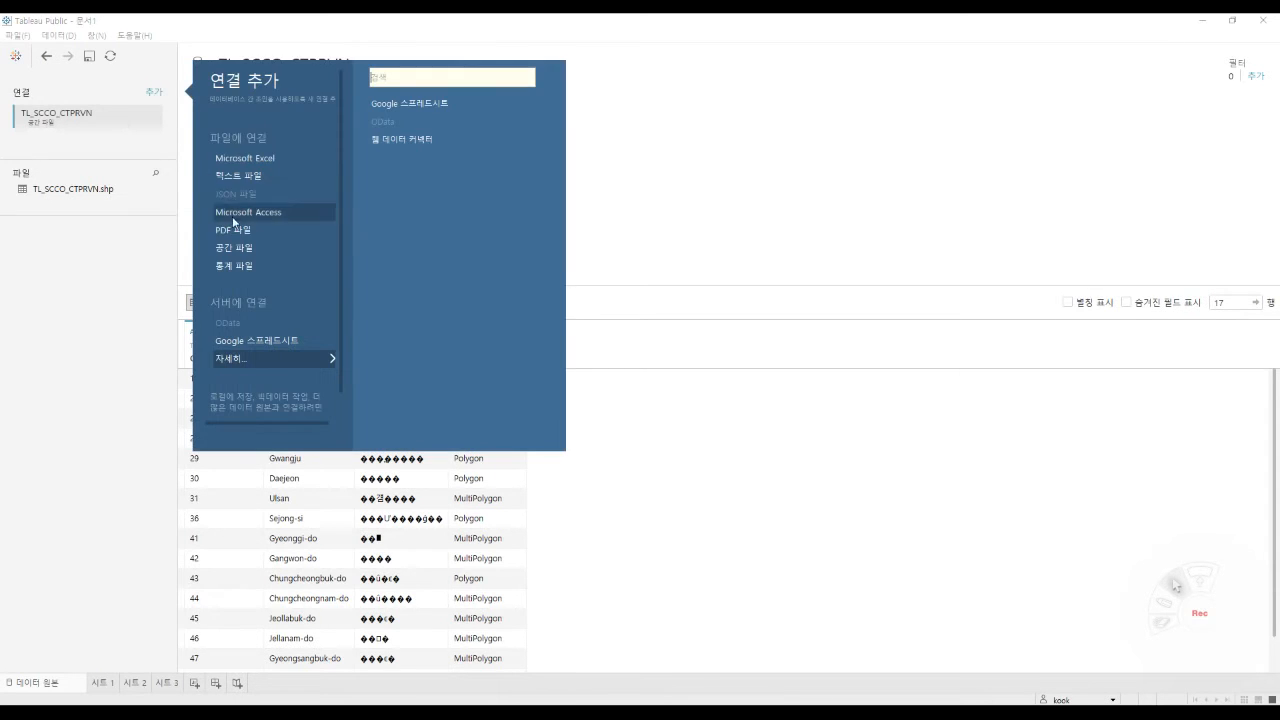
click(241, 250)
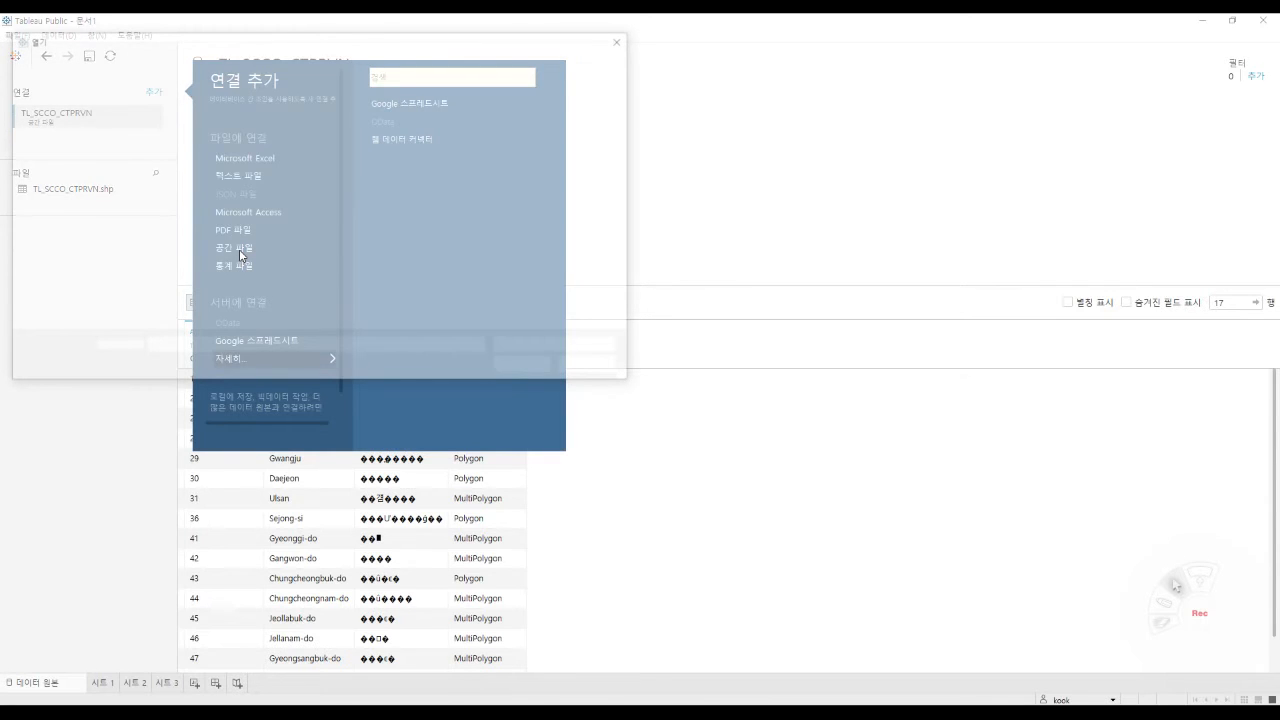
click(590, 347)
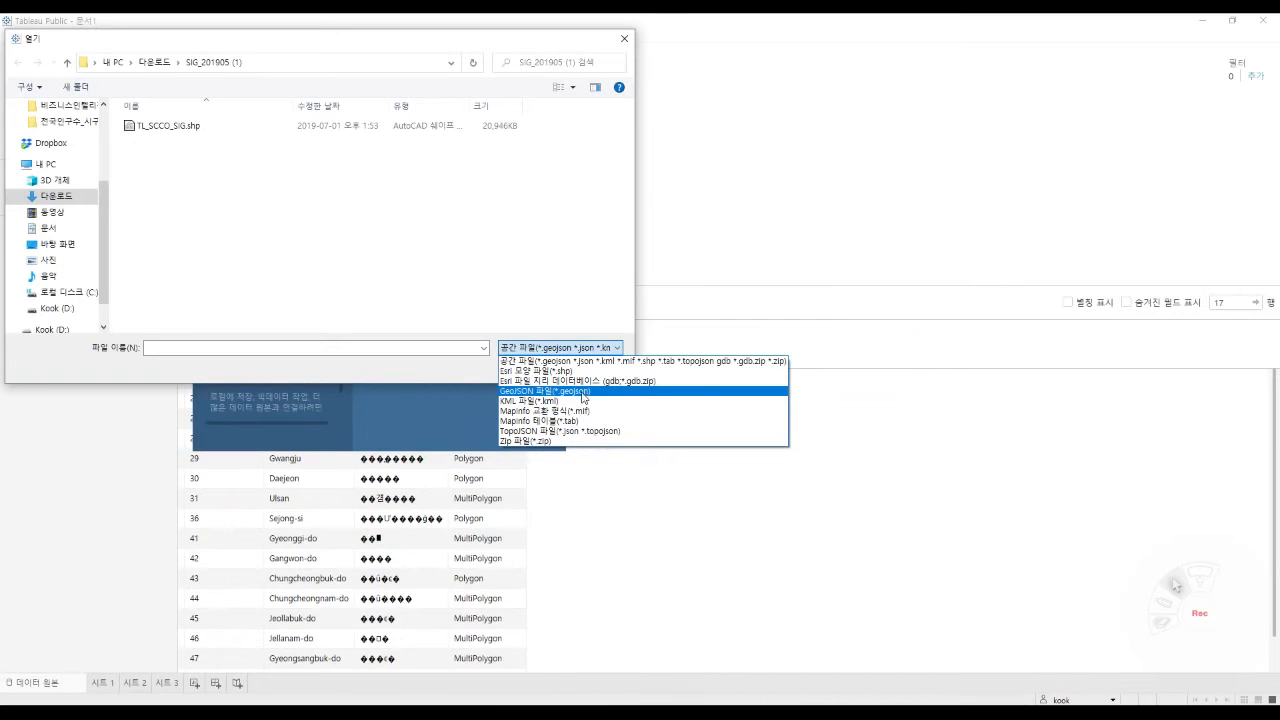
click(506, 268)
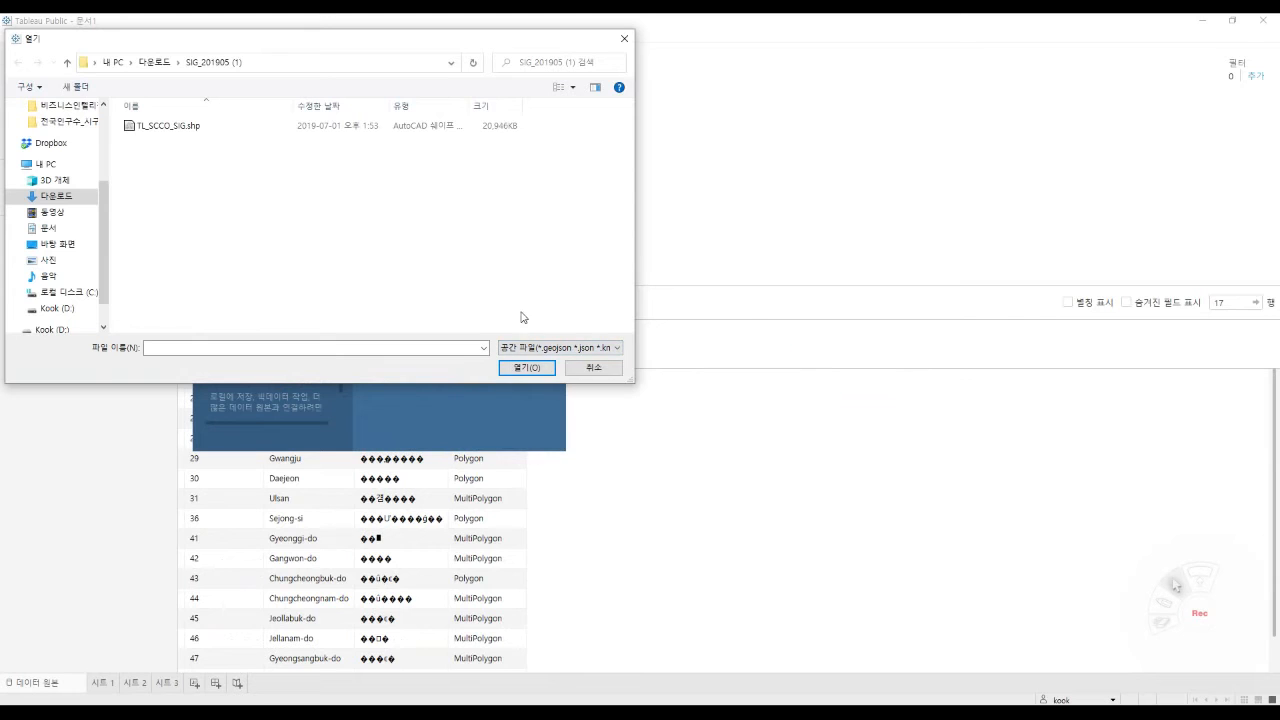
click(591, 368)
click(563, 508)
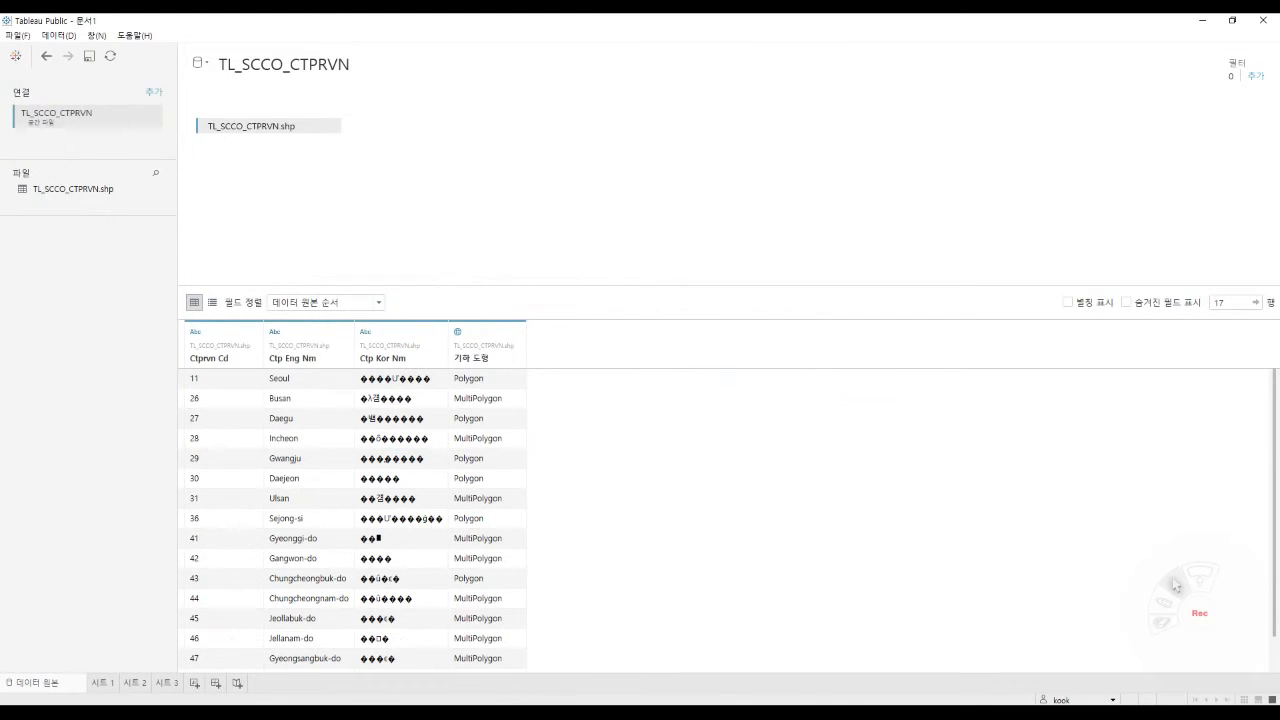
click(368, 703)
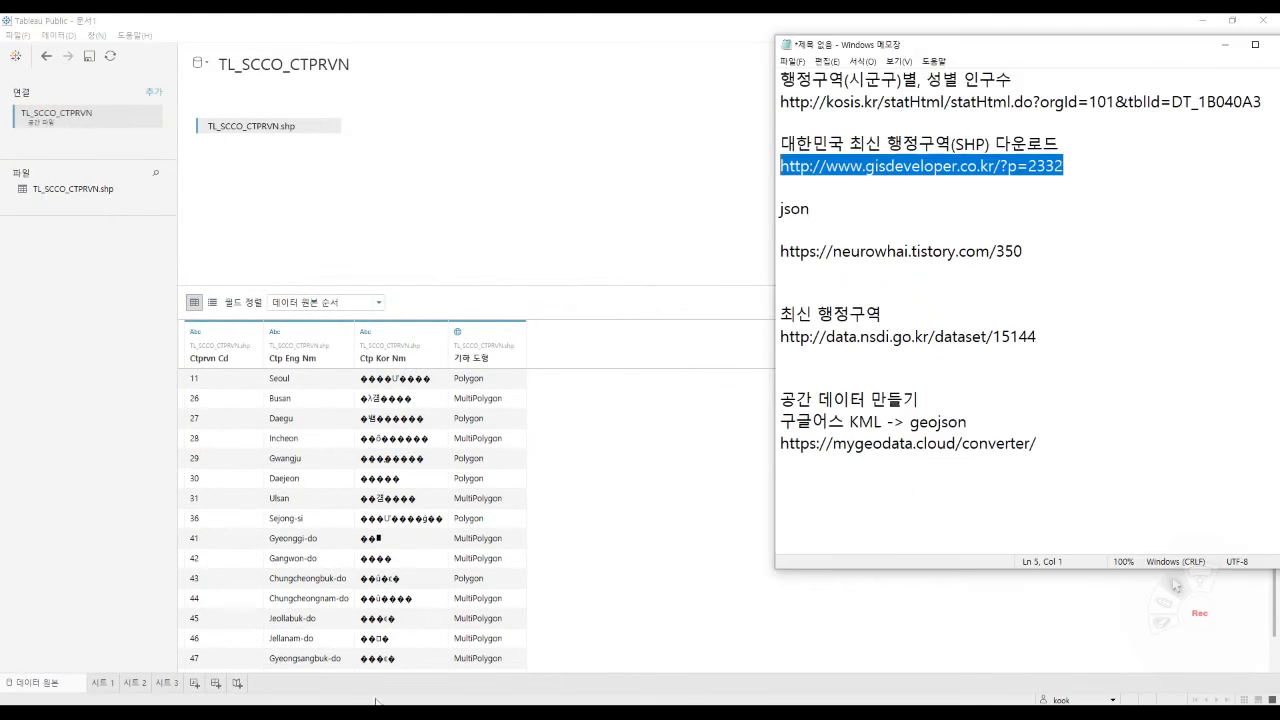
click(980, 274)
drag(1022, 251, 780, 252)
right_click(798, 248)
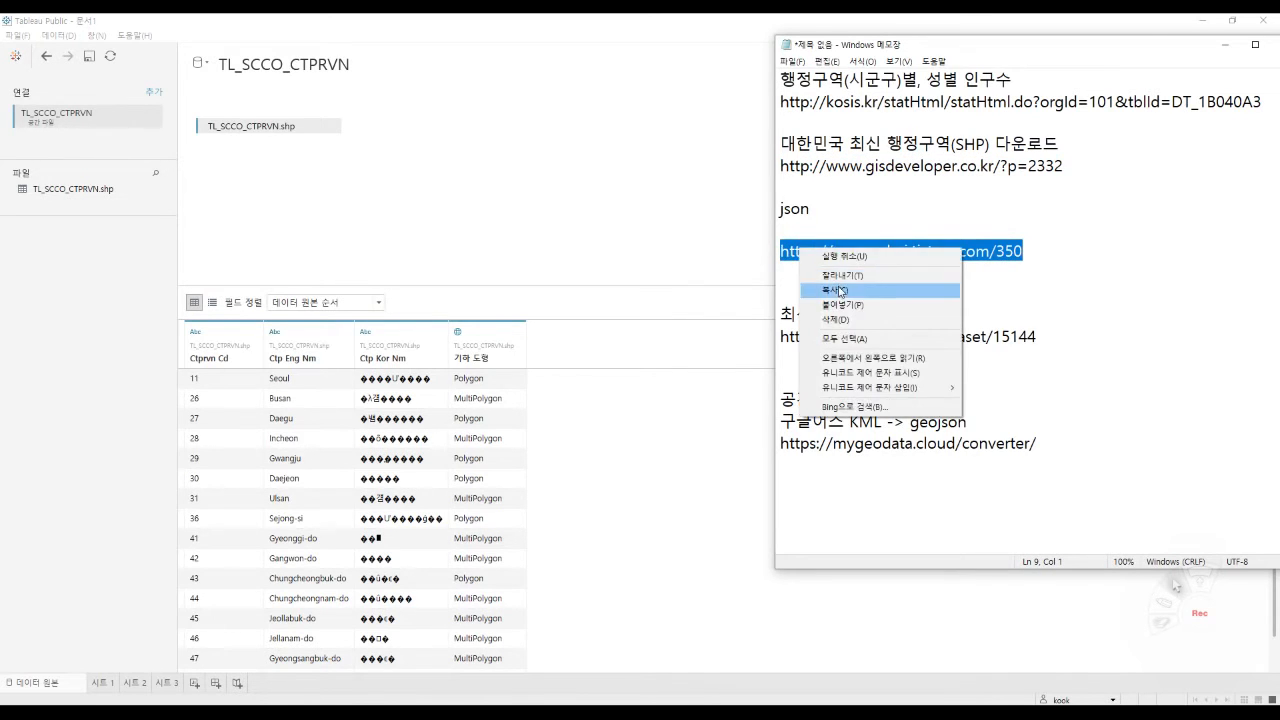
click(838, 289)
Switch to the web browser and open the copied link in place of the 행정구역(SHP) download page.
key(alt+Tab)
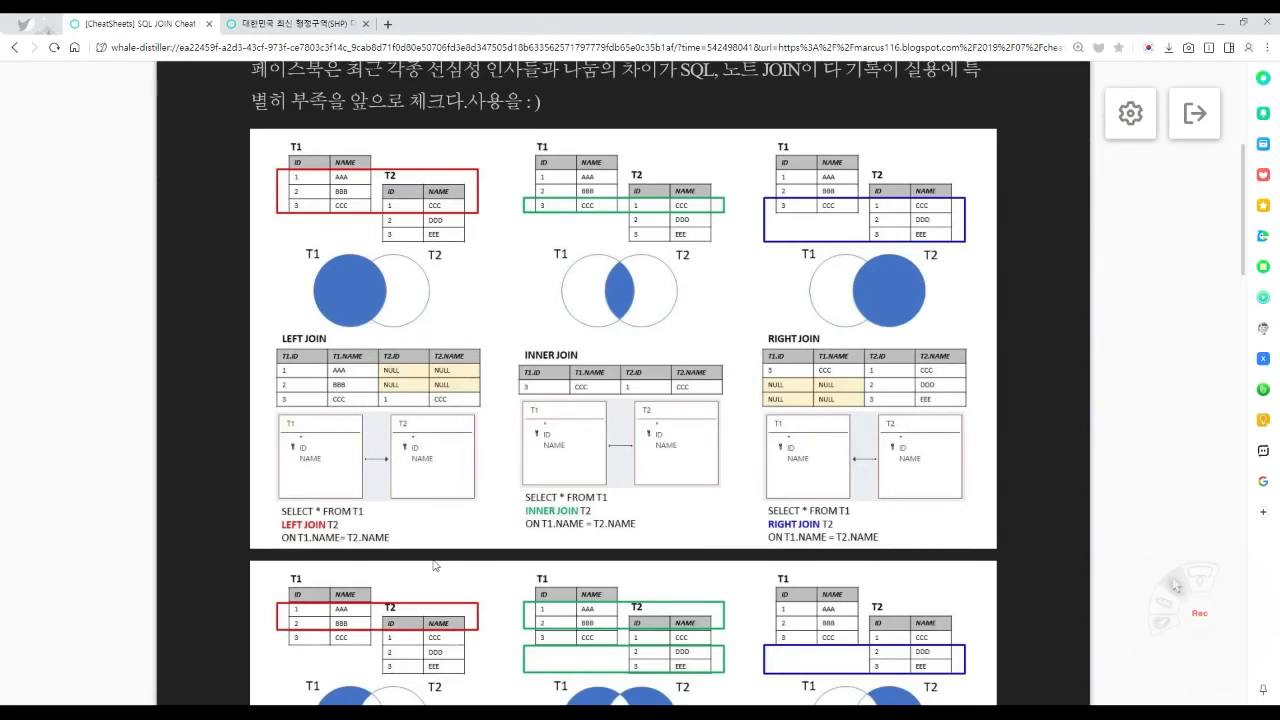
click(292, 23)
click(299, 48)
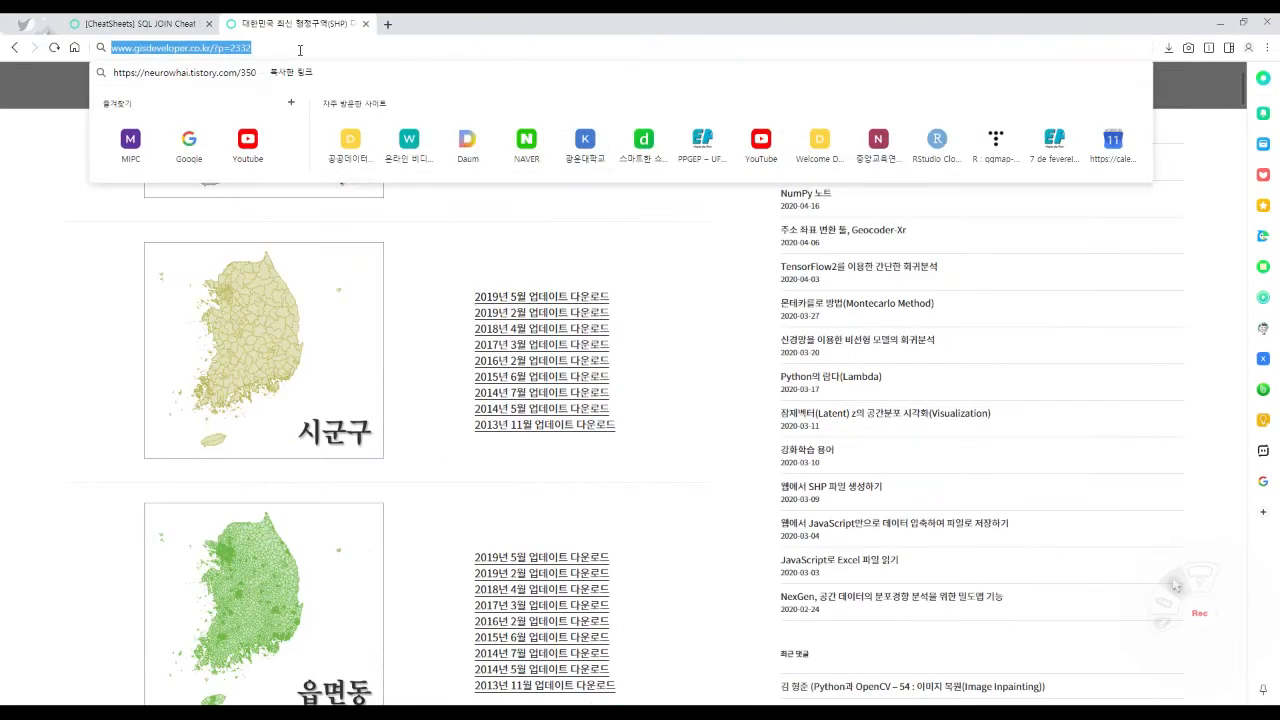
right_click(299, 55)
click(365, 155)
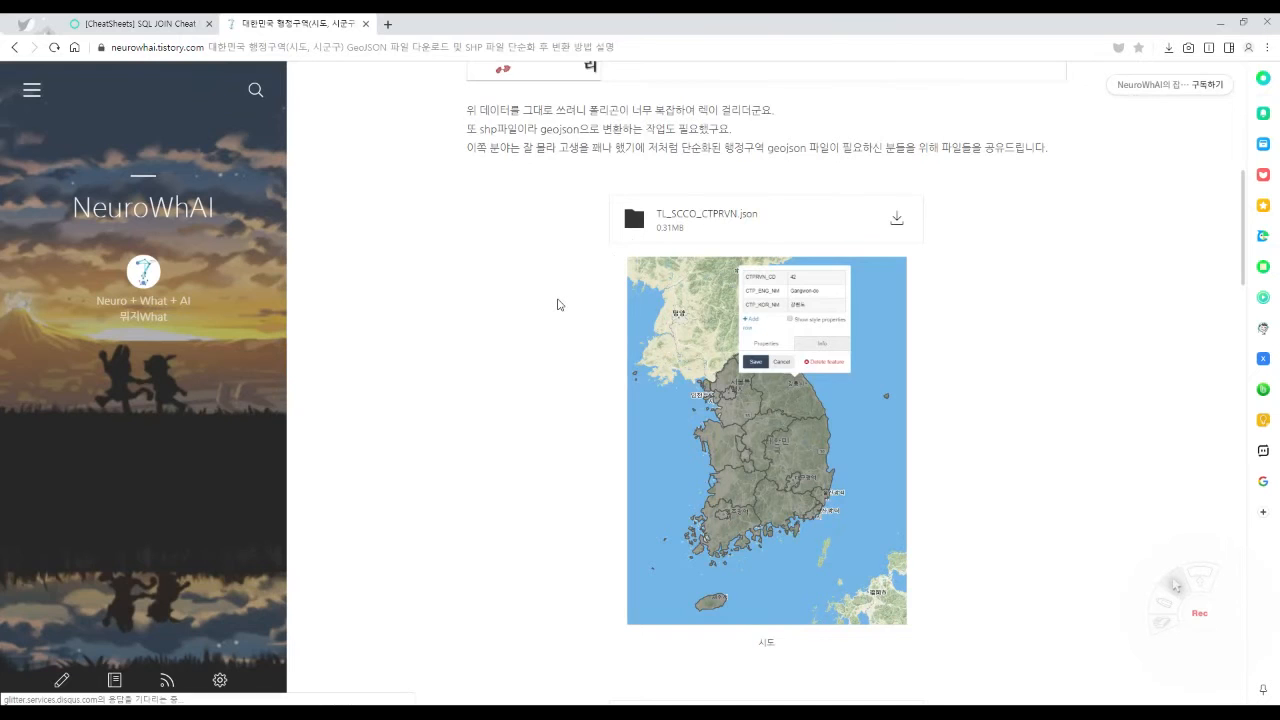
Examine the blog post's TL_SCCO_CTPRVN.json and TL_SCCO_SIG.json downloads and its instructions for converting SHP files to GeoJSON.
scroll(559, 304, down, 3)
scroll(559, 304, down, 2)
scroll(558, 300, up, 6)
scroll(558, 300, up, 1)
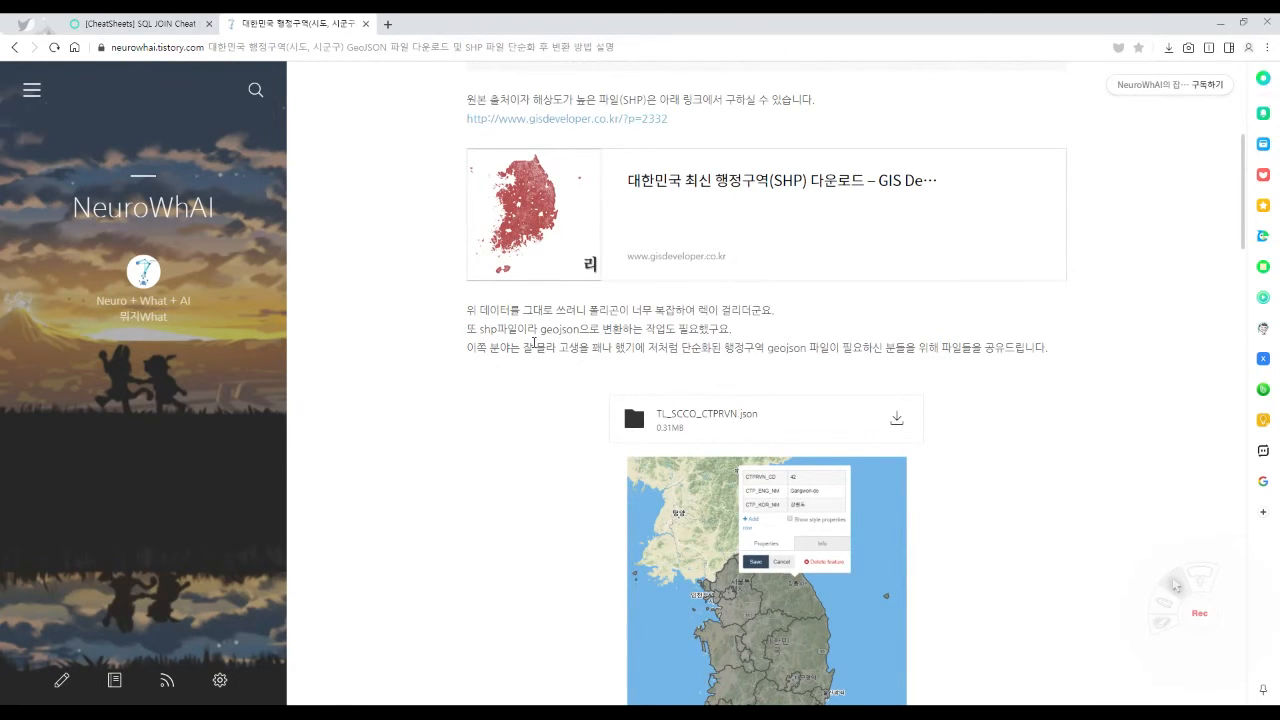
scroll(535, 345, down, 2)
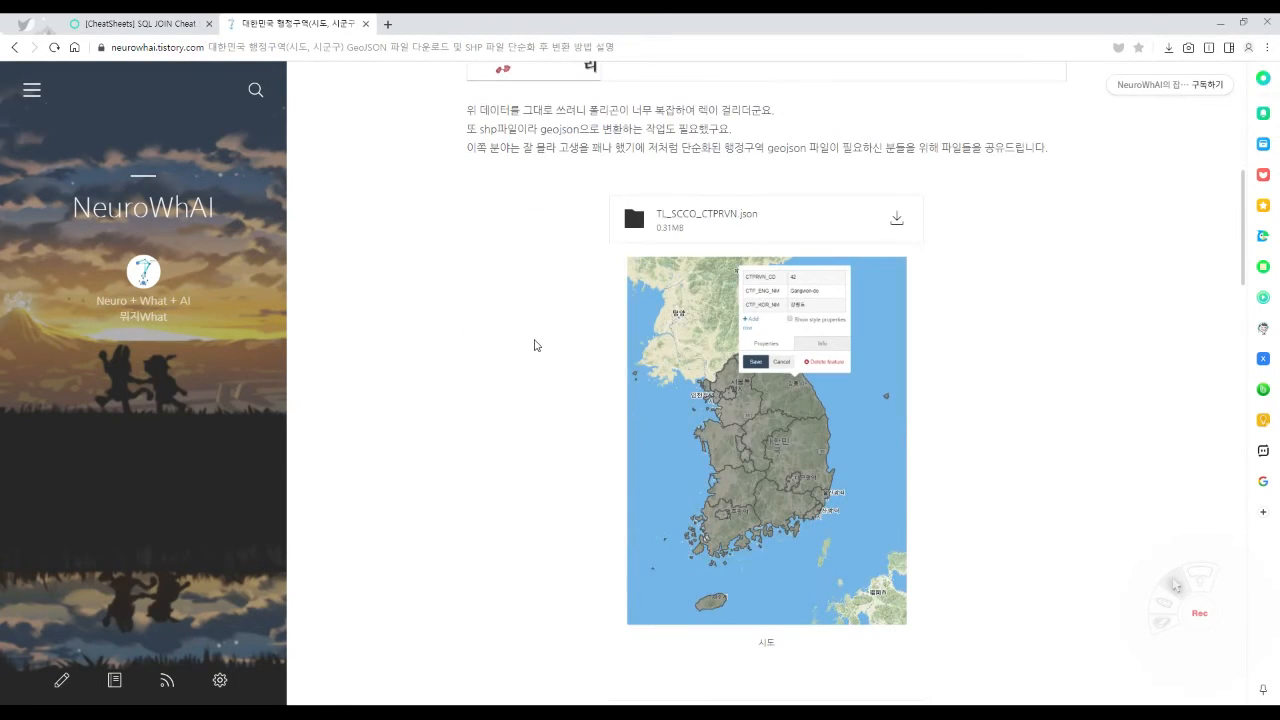
scroll(528, 338, down, 7)
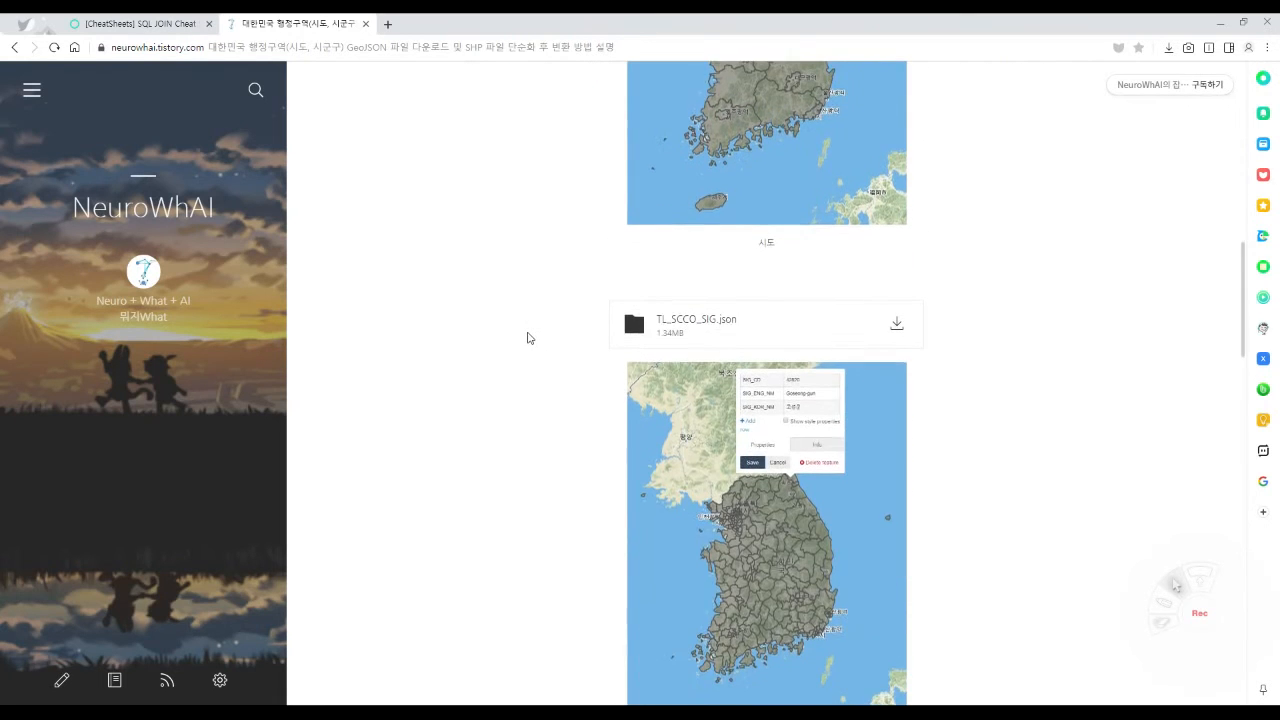
scroll(528, 338, up, 5)
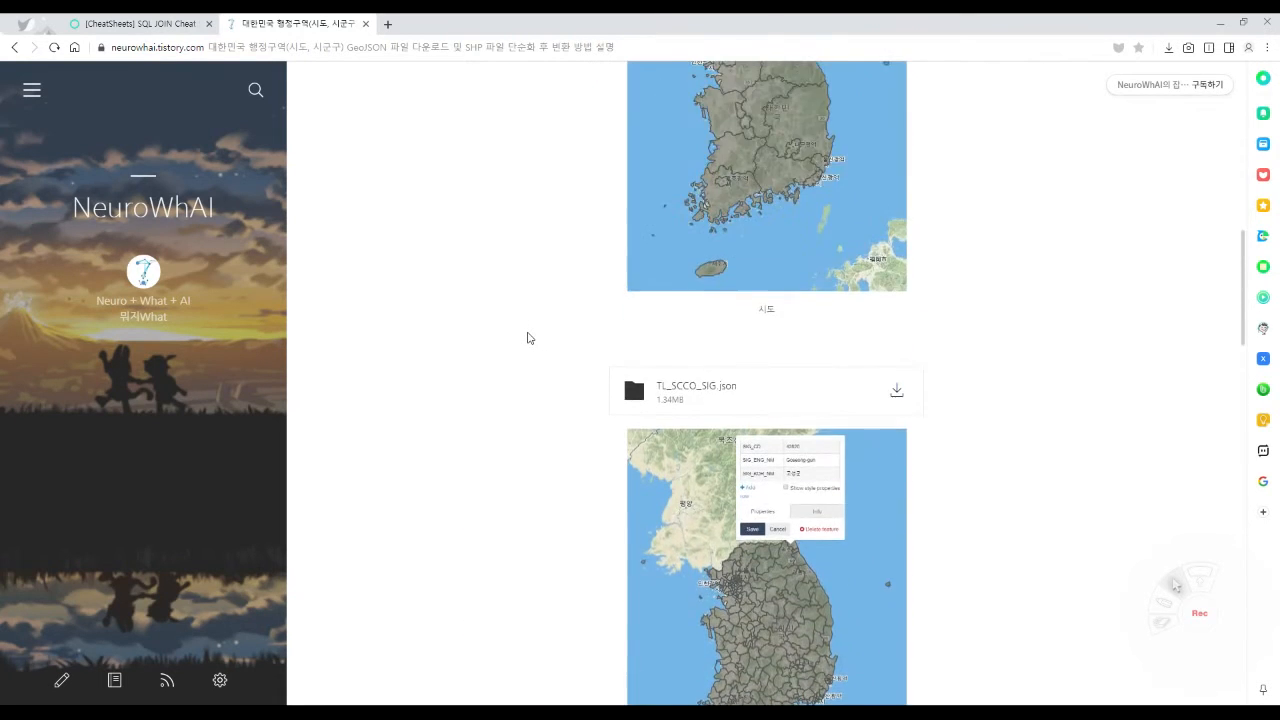
scroll(528, 337, up, 1)
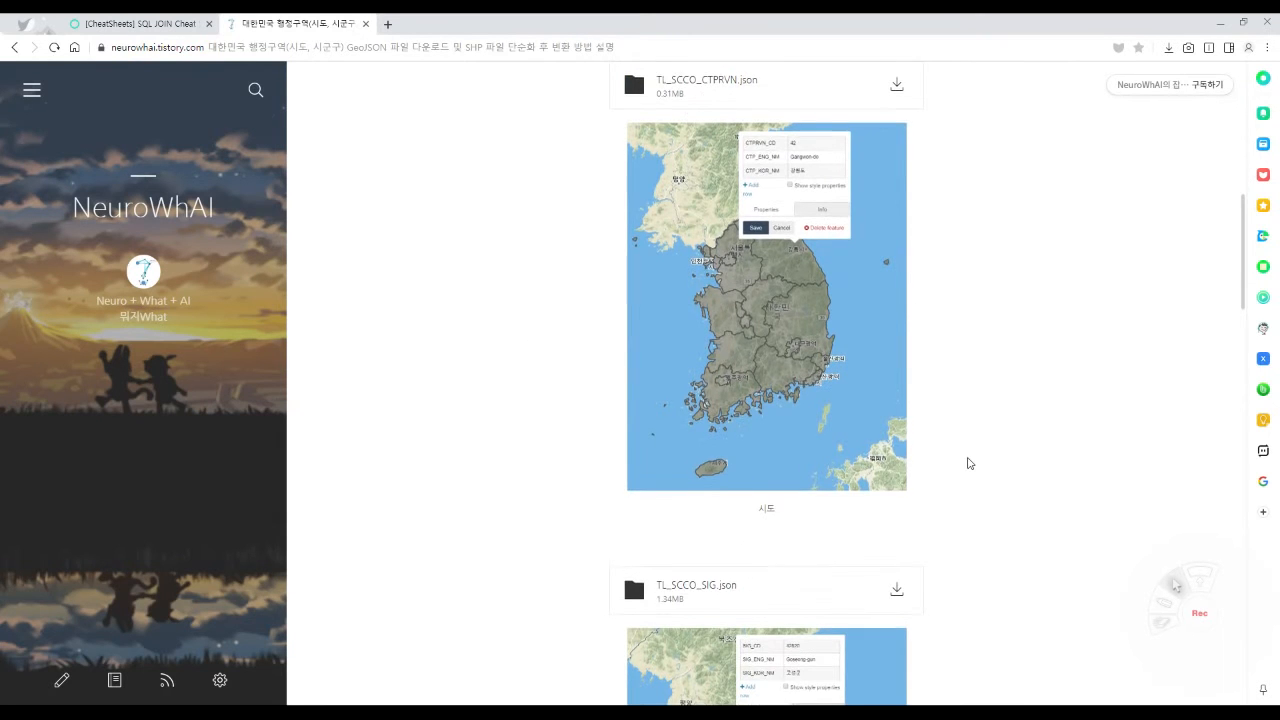
scroll(968, 460, down, 8)
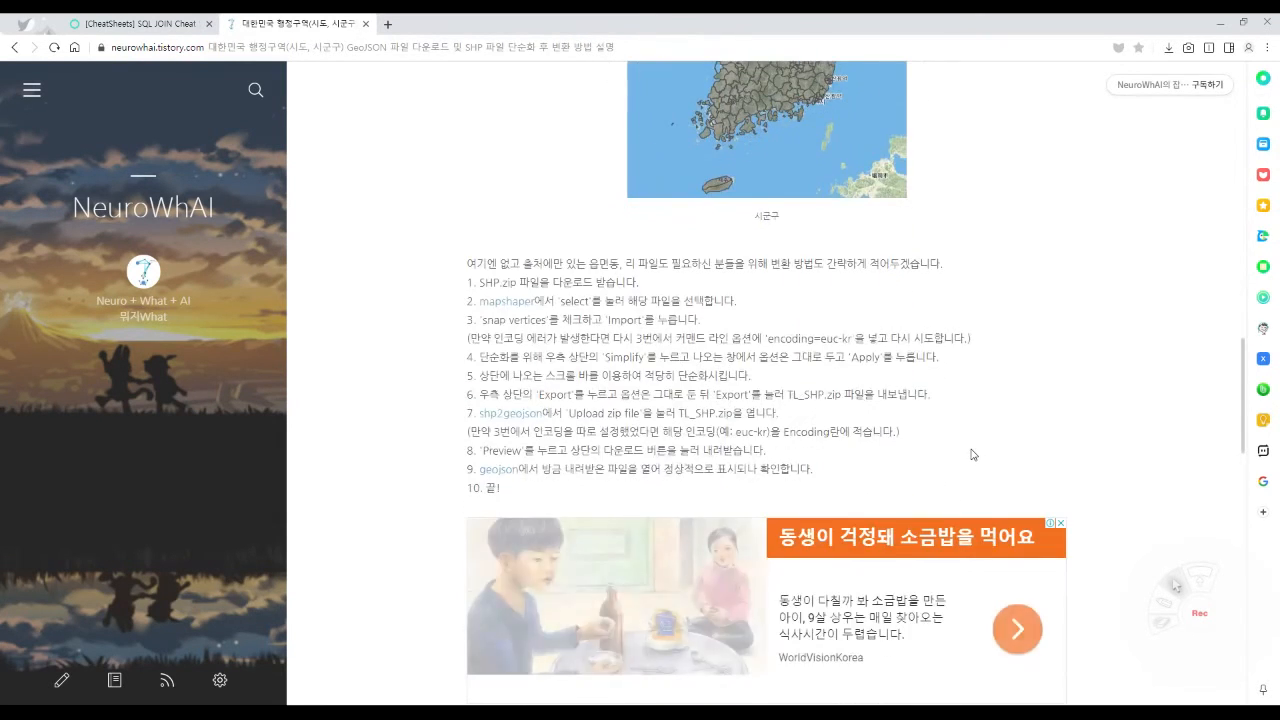
scroll(970, 455, up, 6)
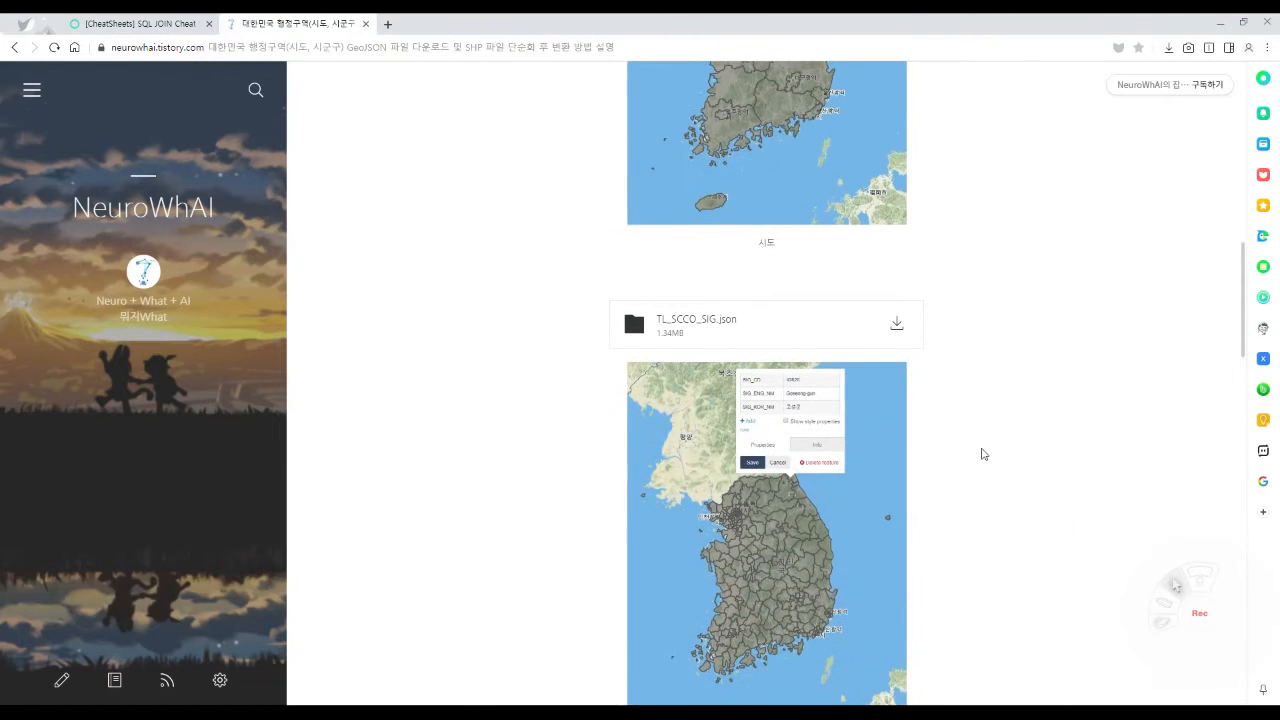
scroll(970, 428, up, 1)
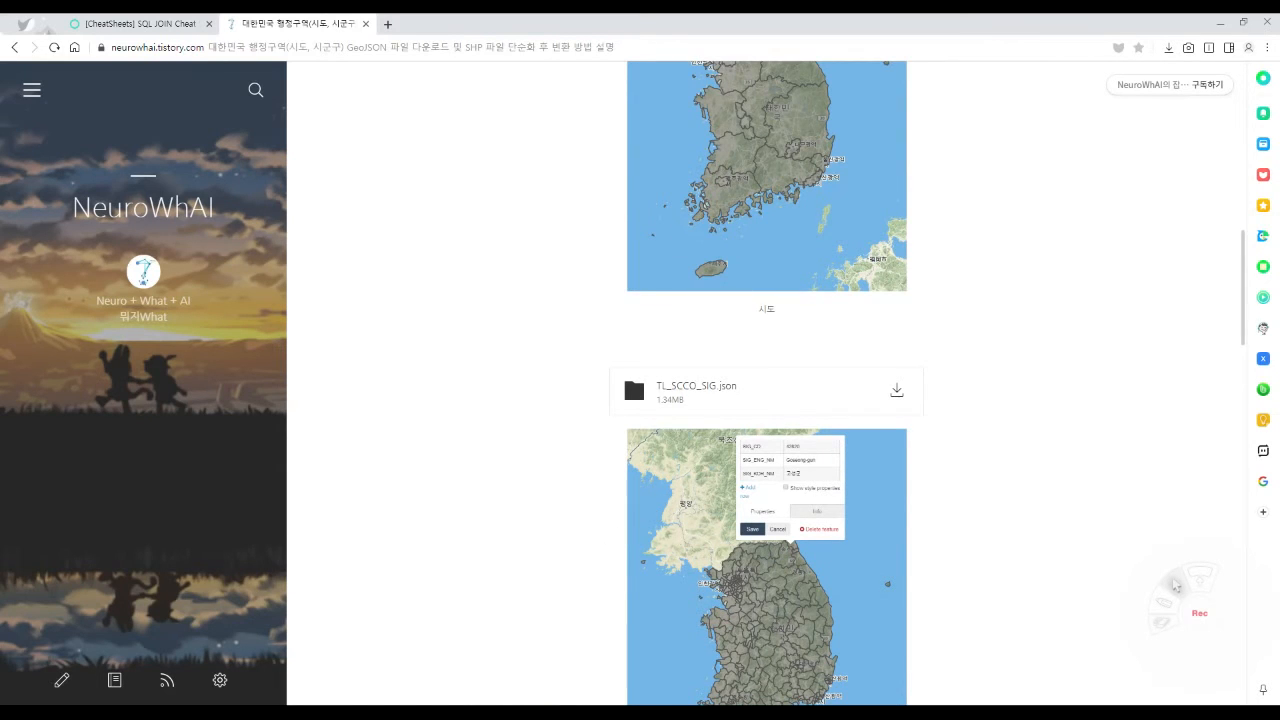
Switch to the population workbook in Excel and select cell D20 to view the 시/도 and 시/군/구 data.
mouse_move(603, 712)
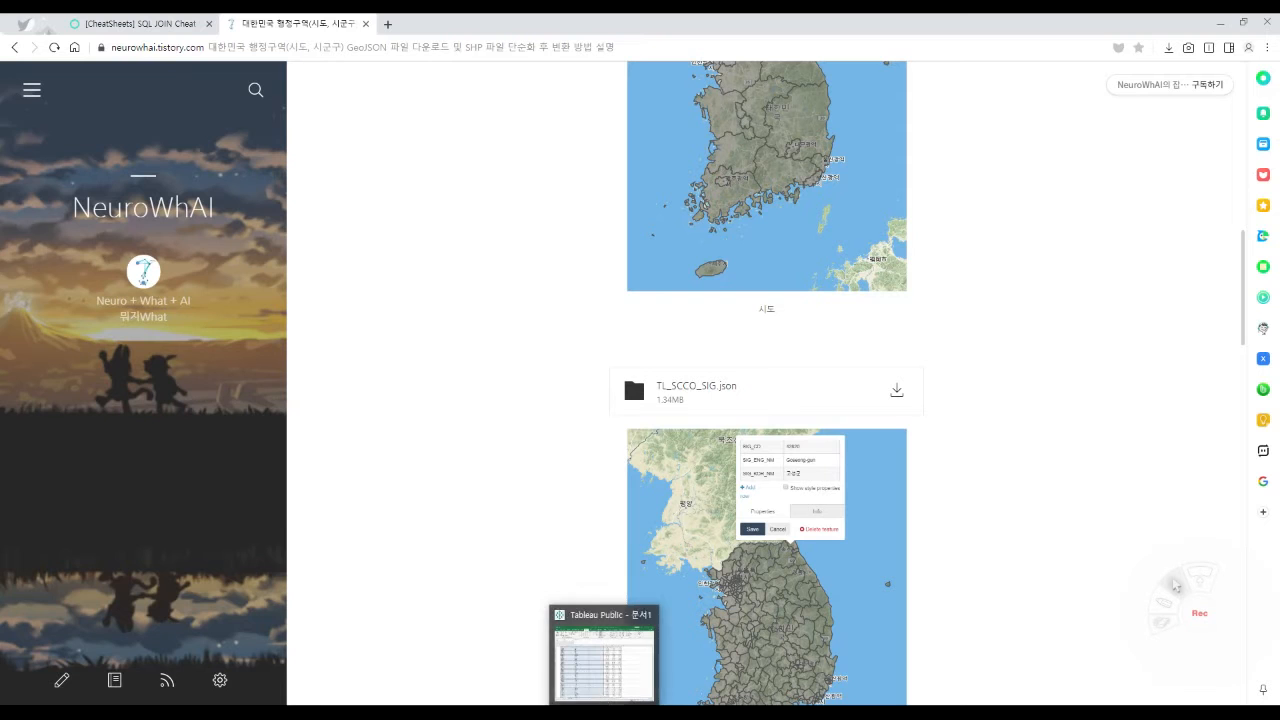
click(603, 712)
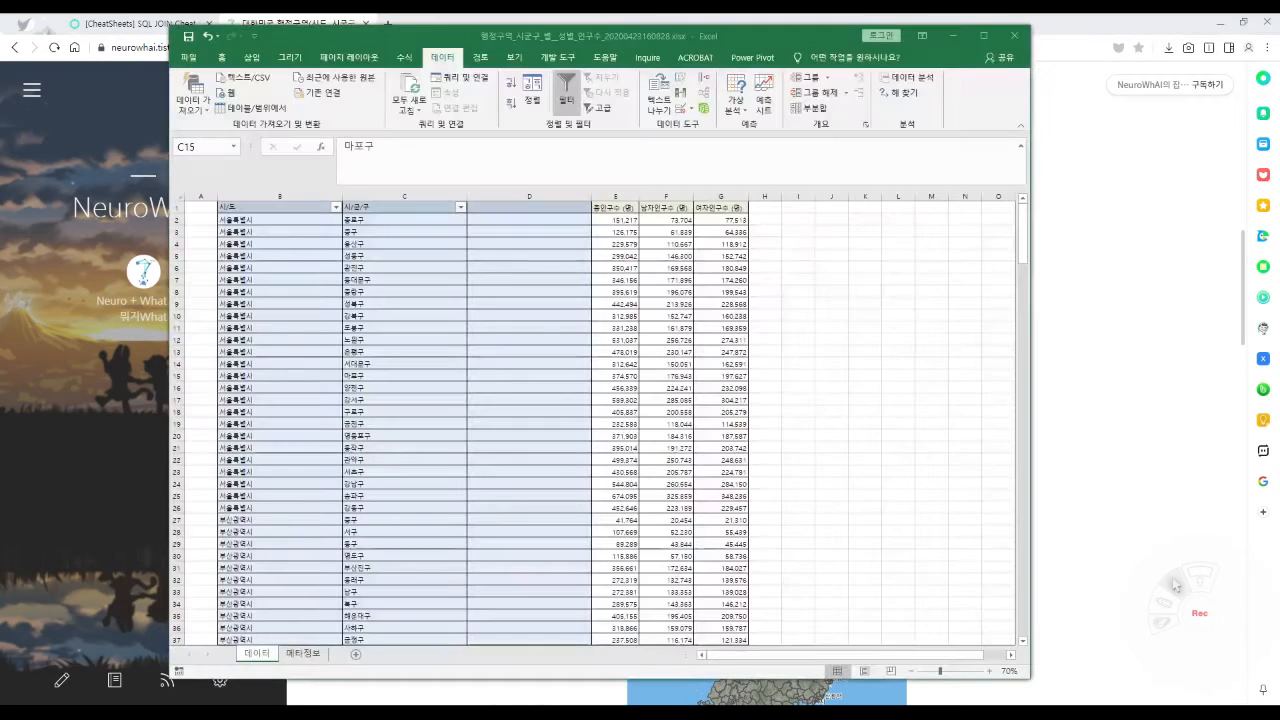
click(473, 440)
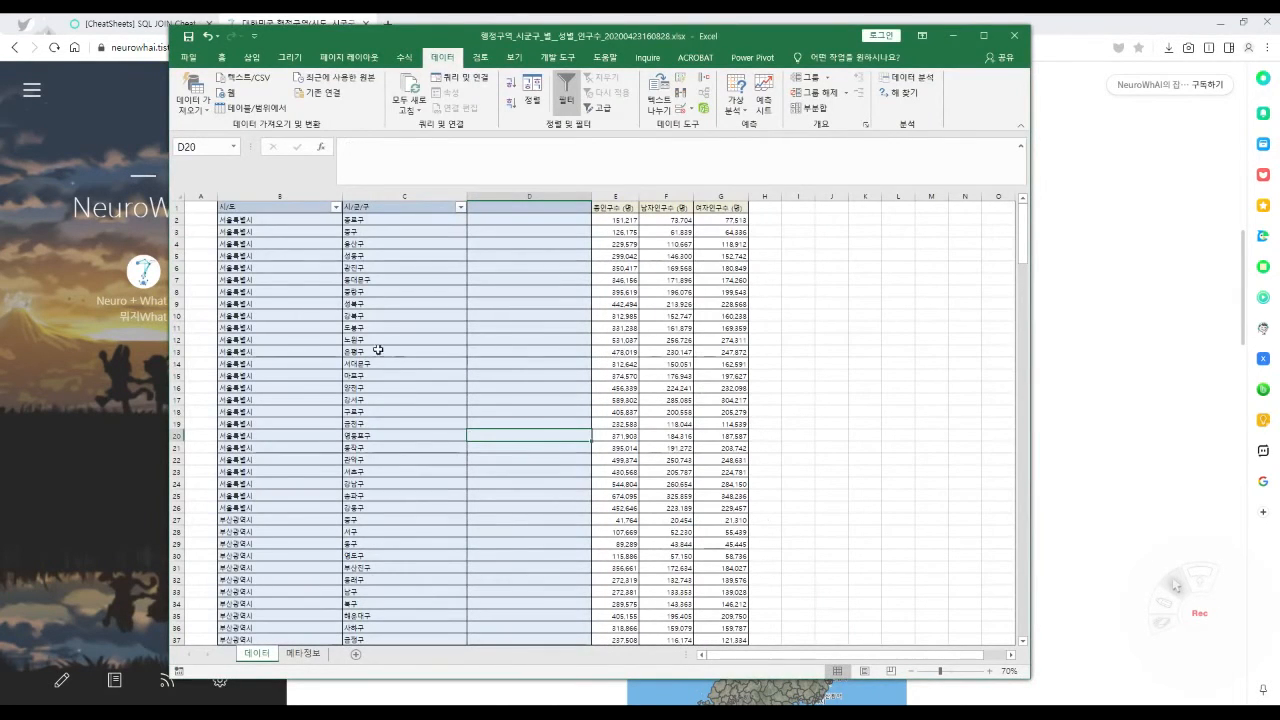
Fit the widths of the 시/도 and 시/군/구 columns (B and C) to their contents.
click(374, 328)
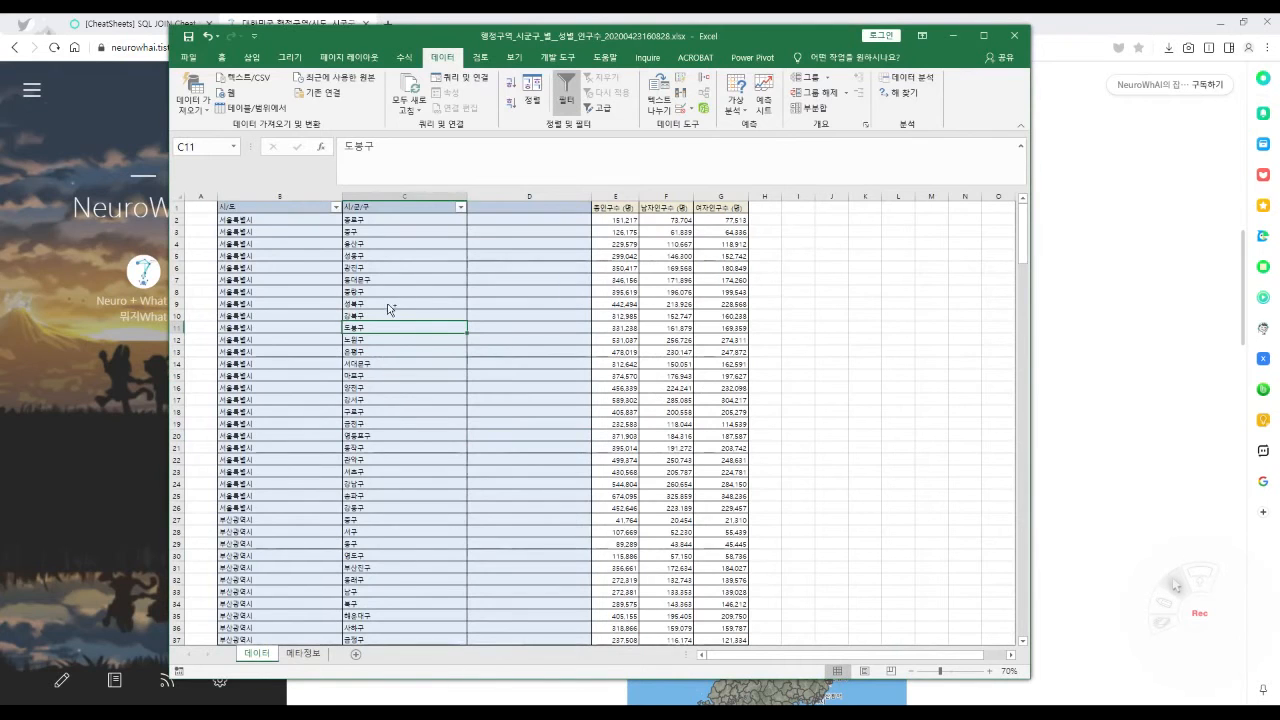
scroll(390, 305, up, 2)
scroll(387, 305, up, 6)
drag(500, 348, 135, 347)
click(430, 337)
drag(390, 254, 560, 254)
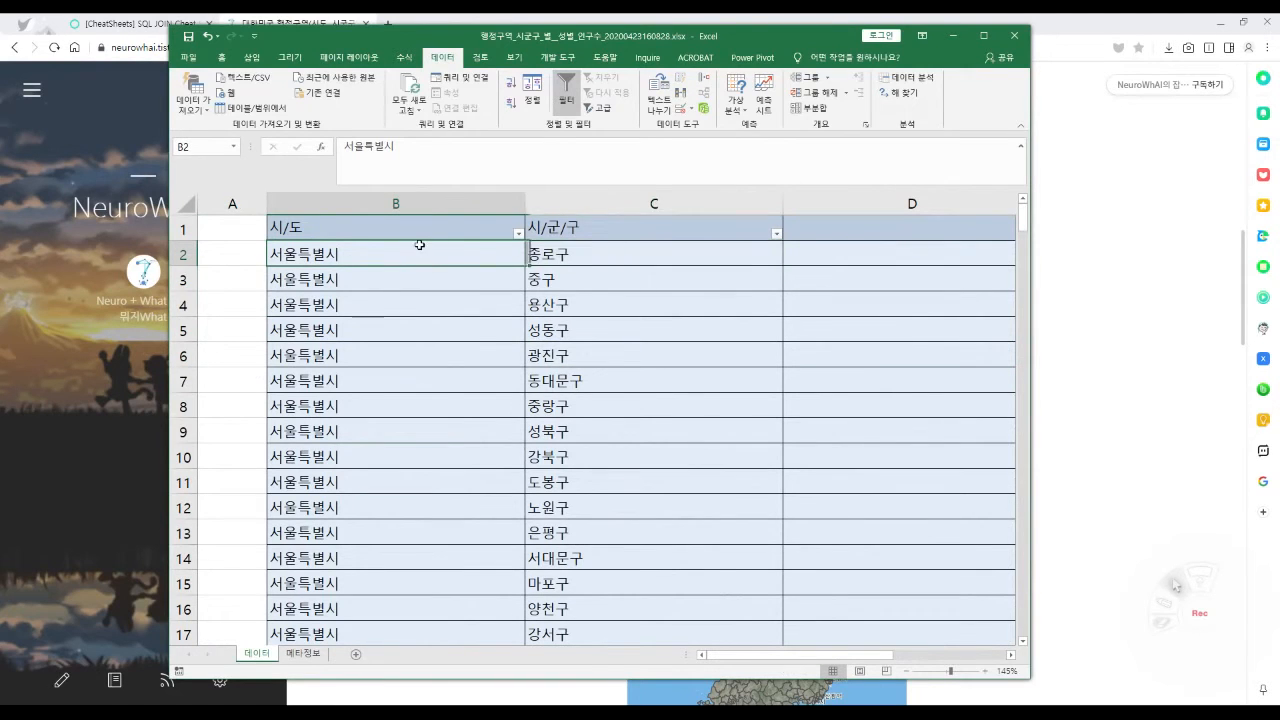
click(657, 306)
drag(481, 233, 580, 530)
double_click(523, 201)
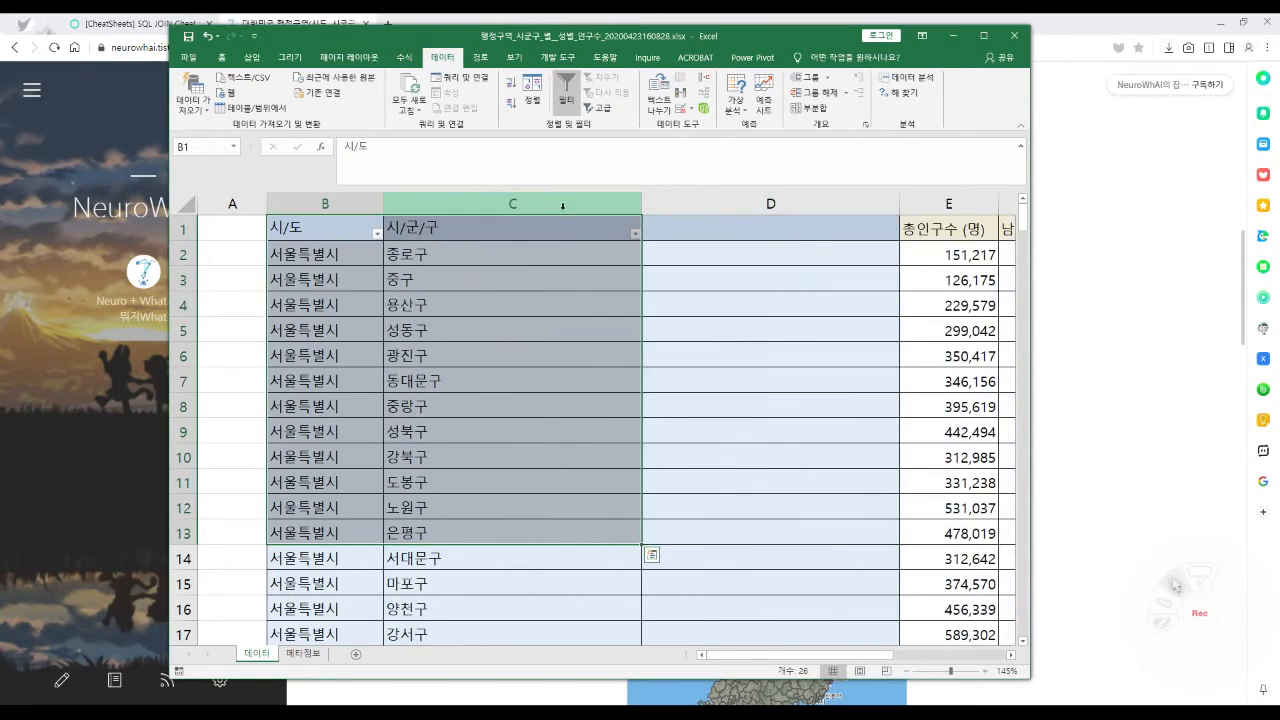
drag(643, 202, 550, 232)
double_click(643, 202)
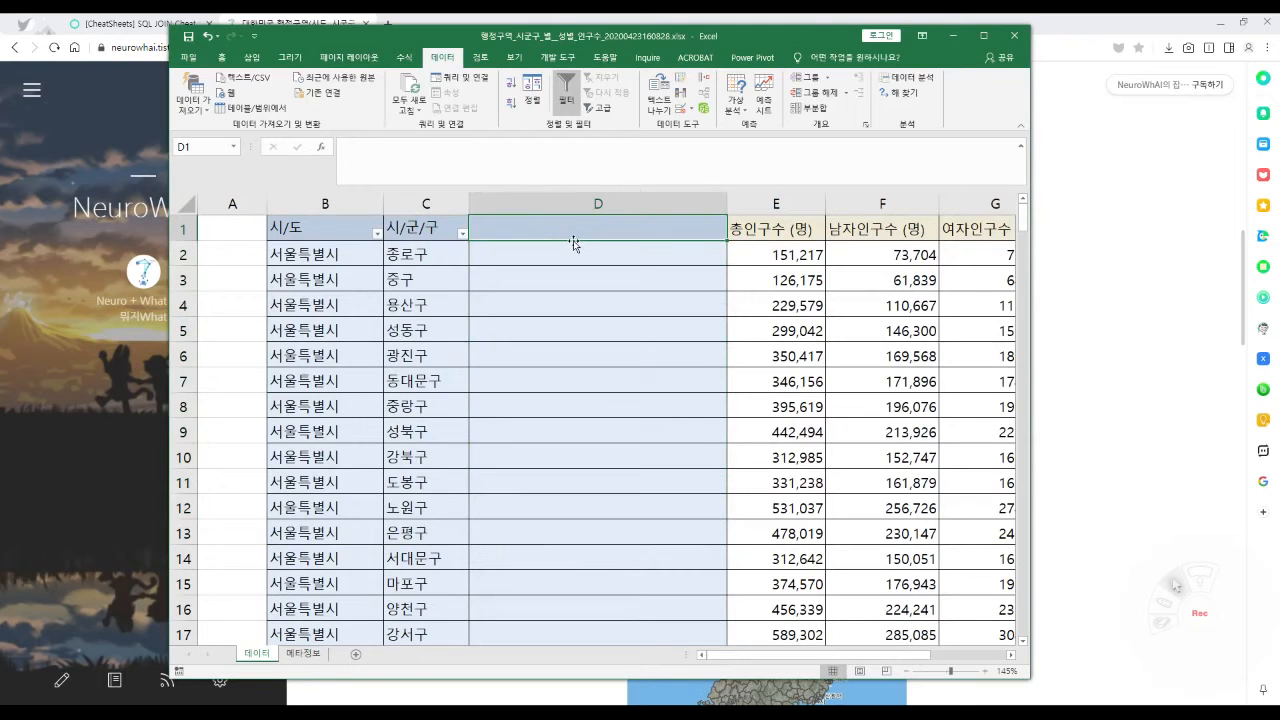
Enter the header sig_no in cell D1 of the empty column beside 시/군/구.
text(시)
key(BackSpace)
key(BackSpace)
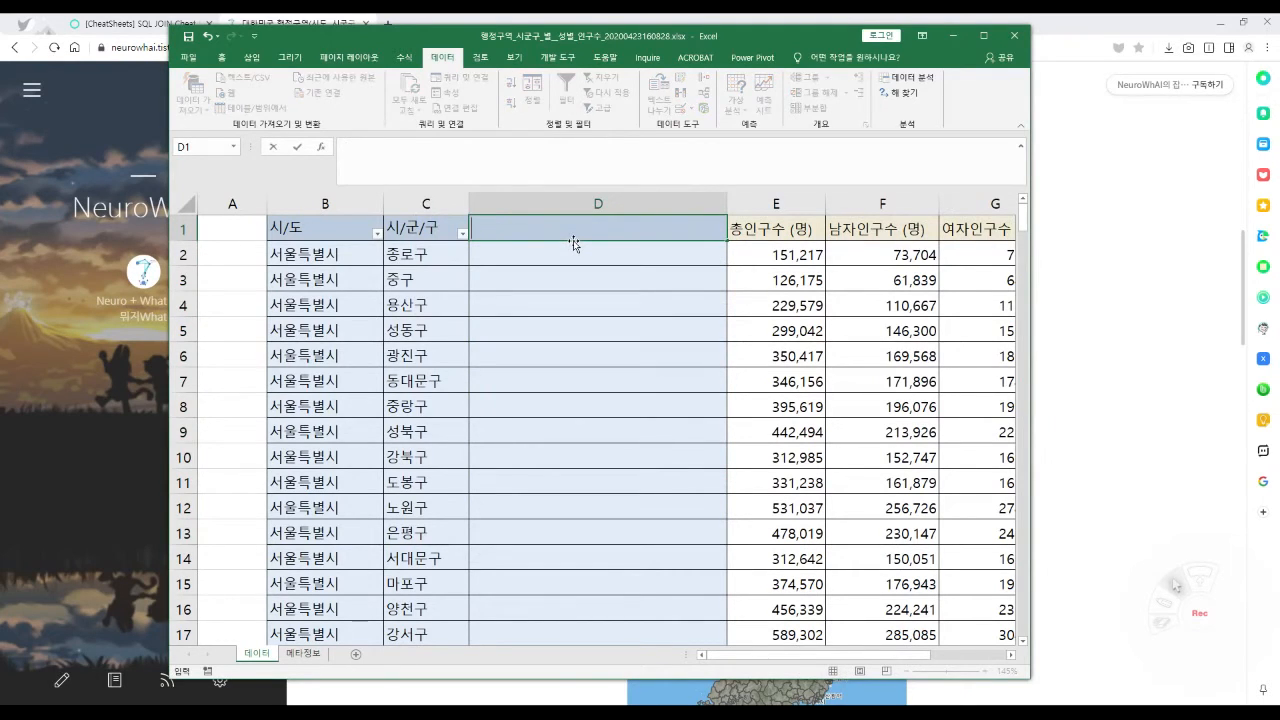
text(sig_no)
click(422, 254)
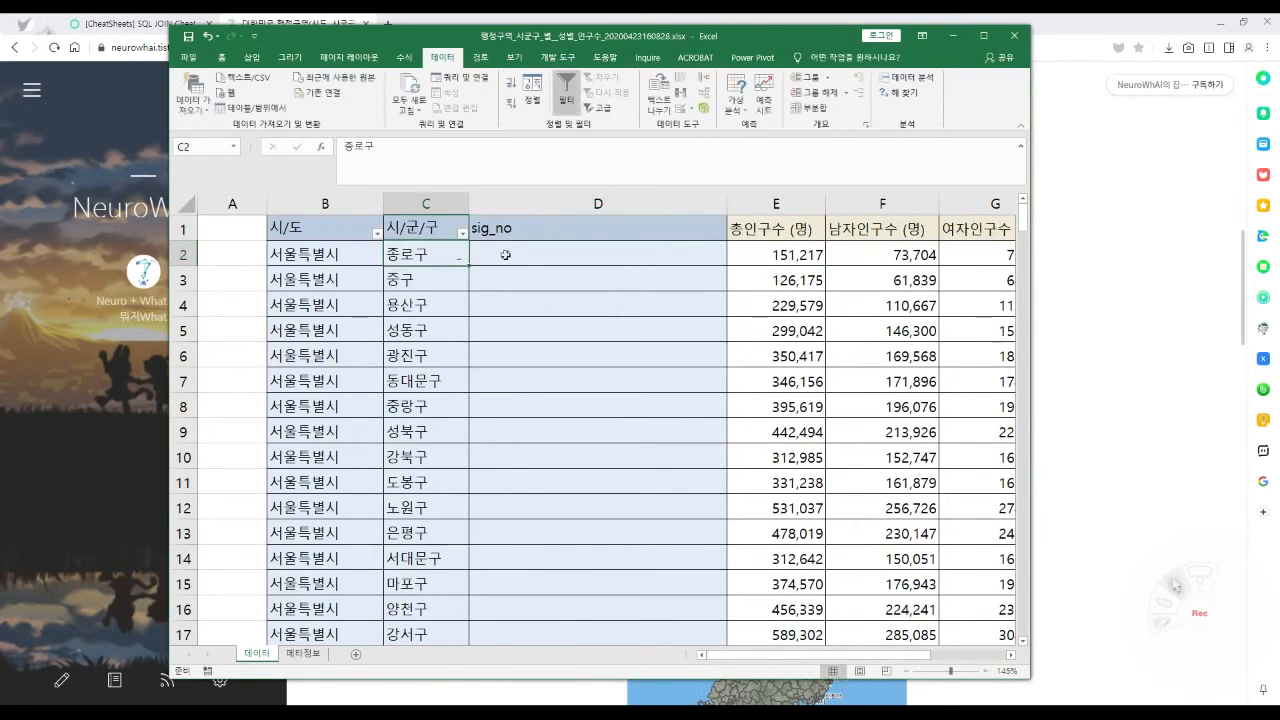
Narrow the sig_no column slightly and select cell D3 in it.
drag(534, 264, 537, 509)
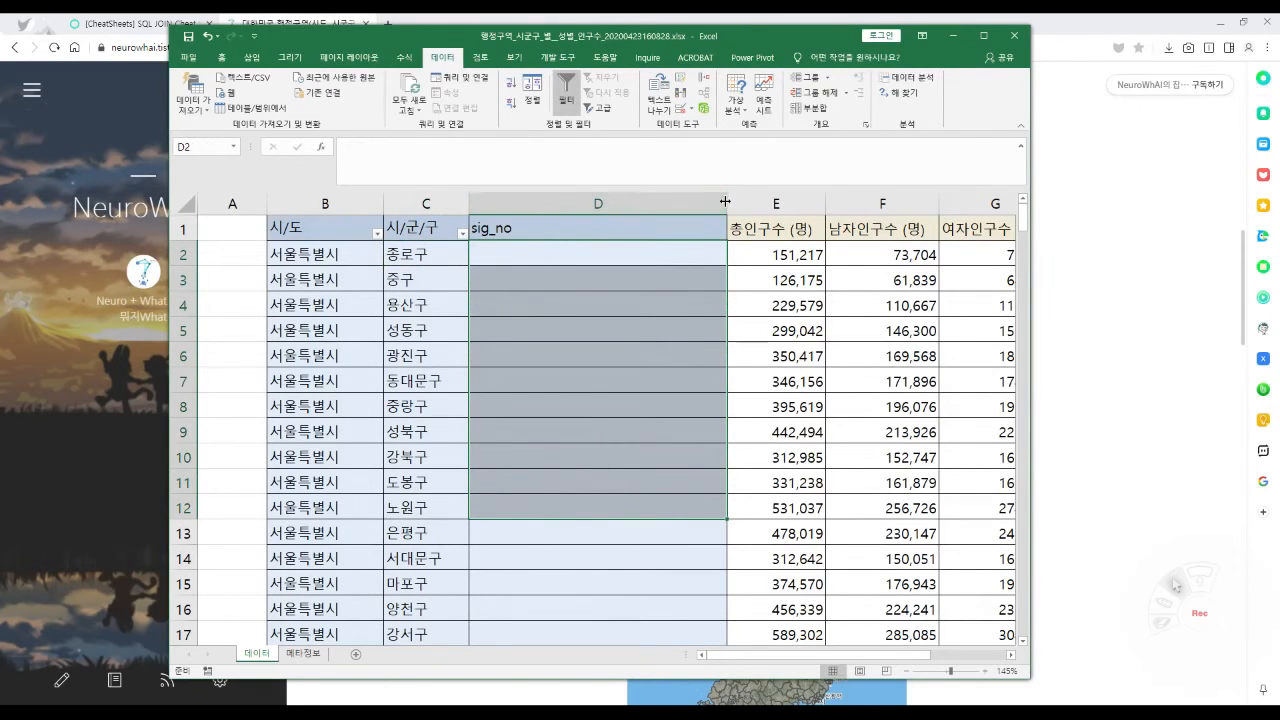
drag(727, 203, 688, 203)
drag(562, 282, 562, 304)
click(562, 282)
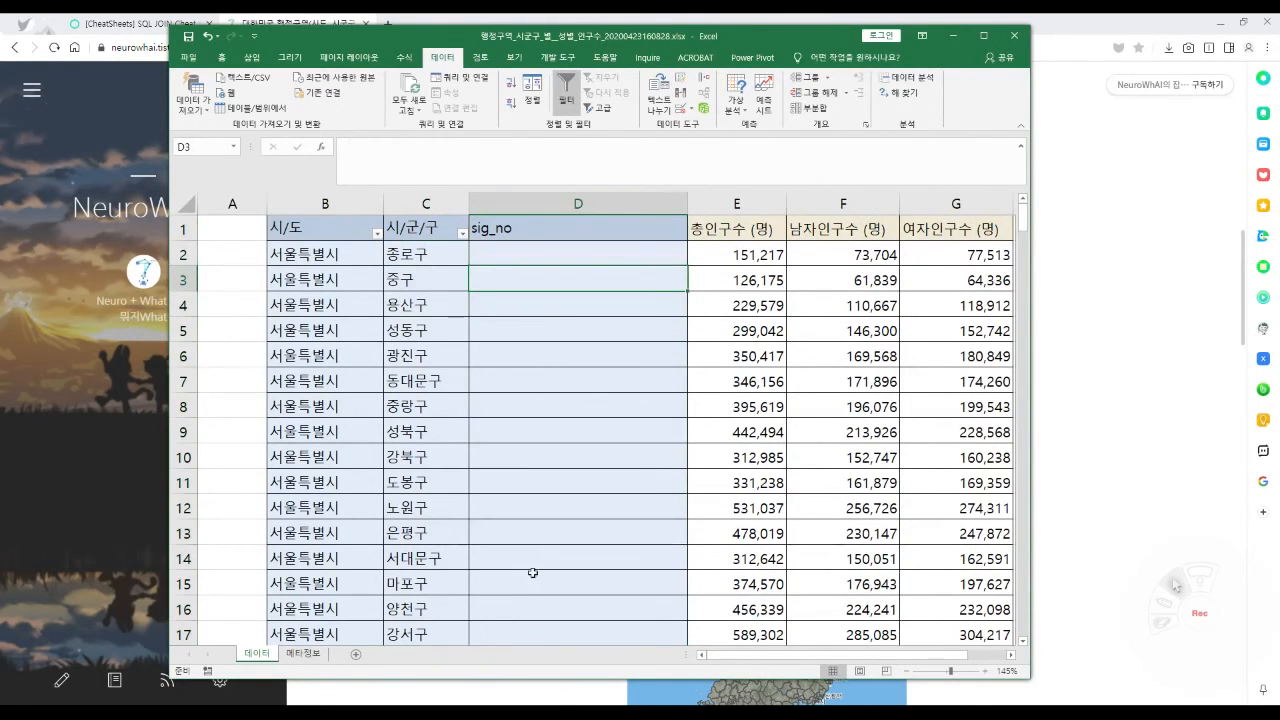
Switch to Tableau Public and connect to the spatial file TL_SCCO_CTPRVN.json from the 전국인구수_시구별 folder as a new data source.
click(553, 713)
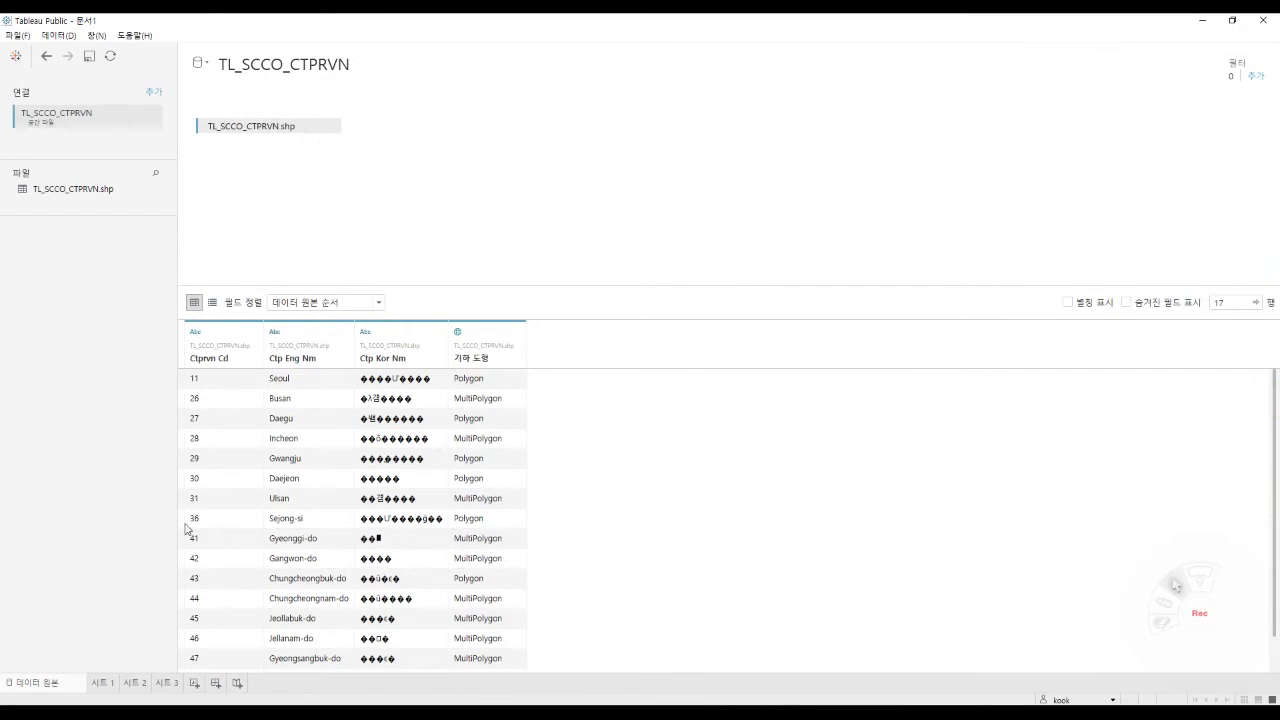
click(156, 94)
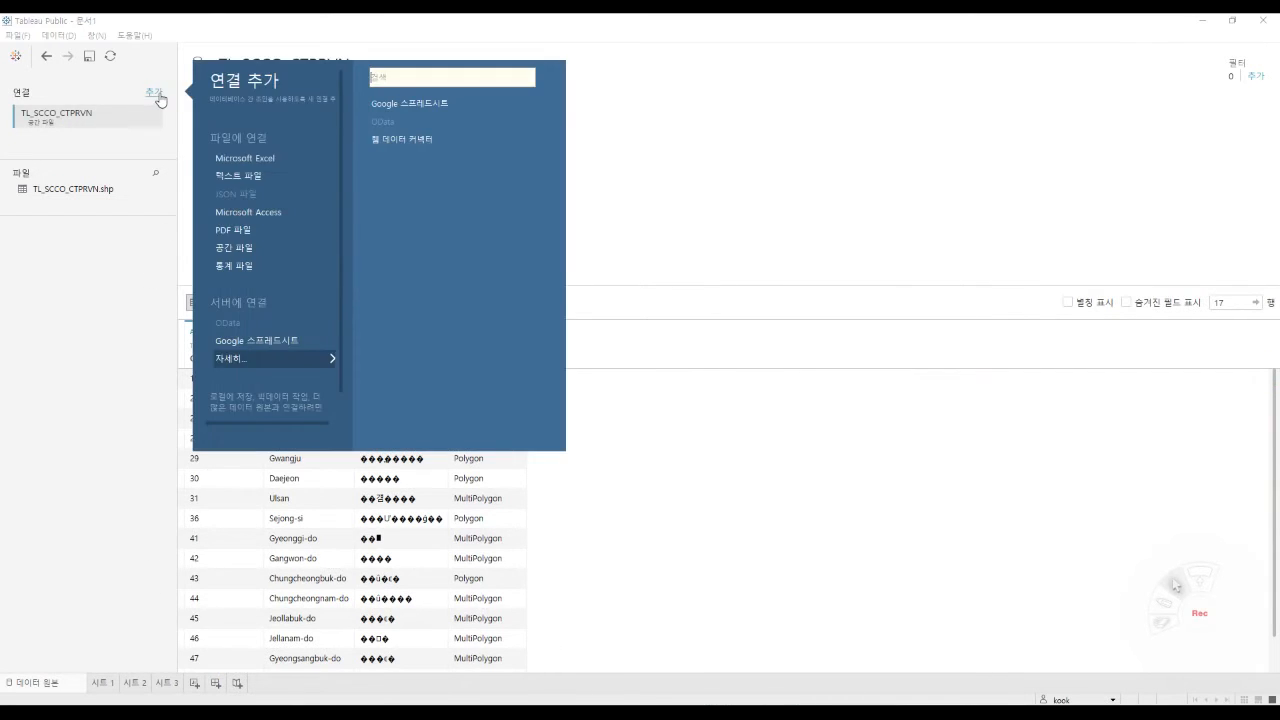
click(245, 158)
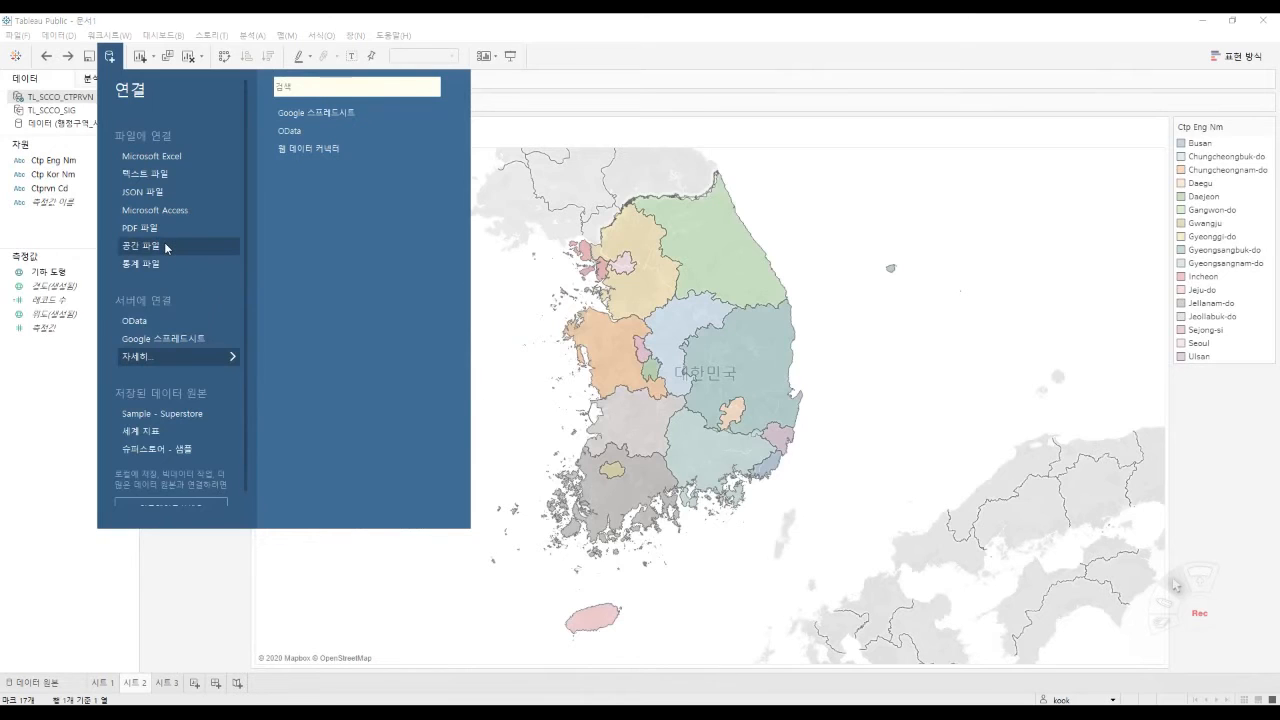
click(165, 246)
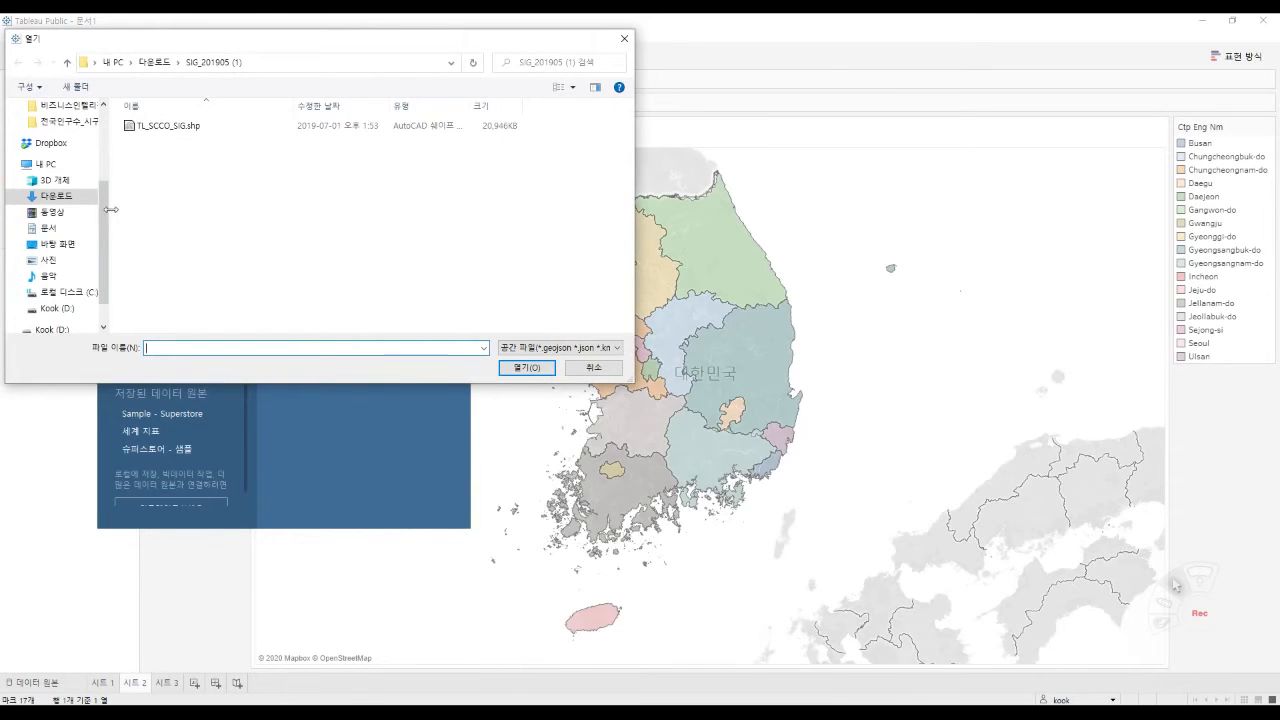
click(77, 108)
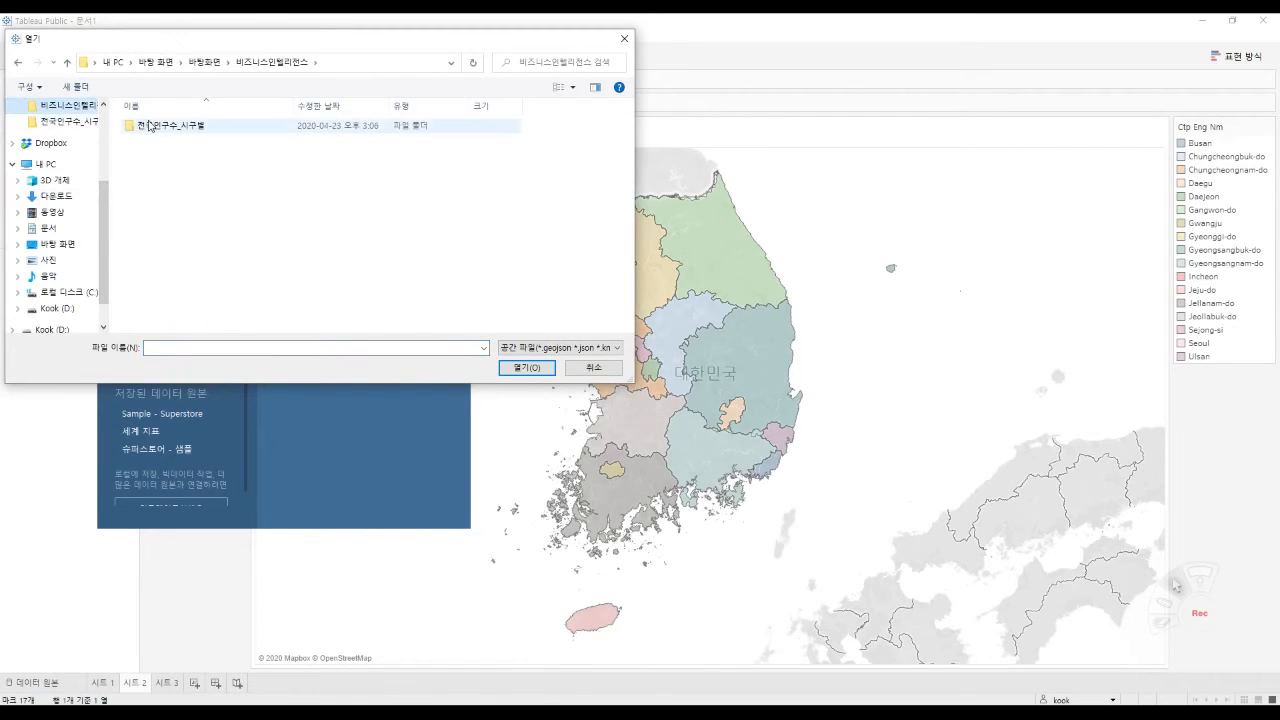
drag(293, 52, 533, 164)
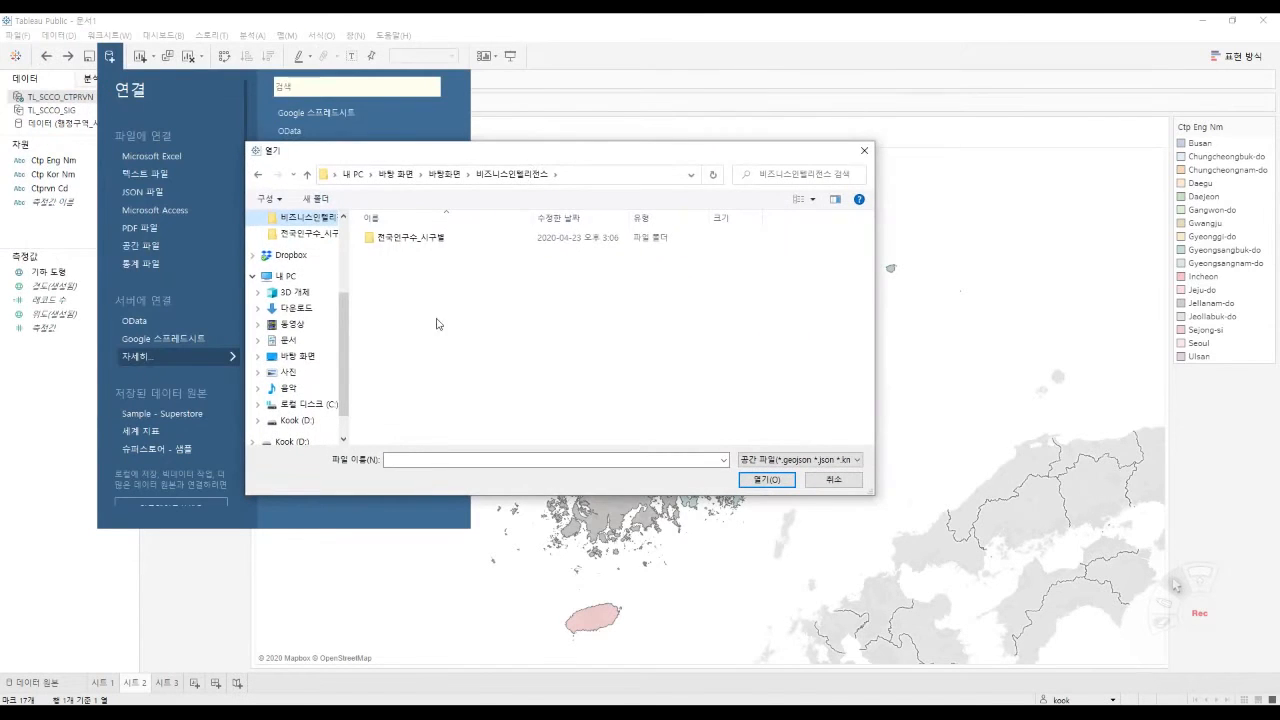
click(418, 240)
double_click(418, 240)
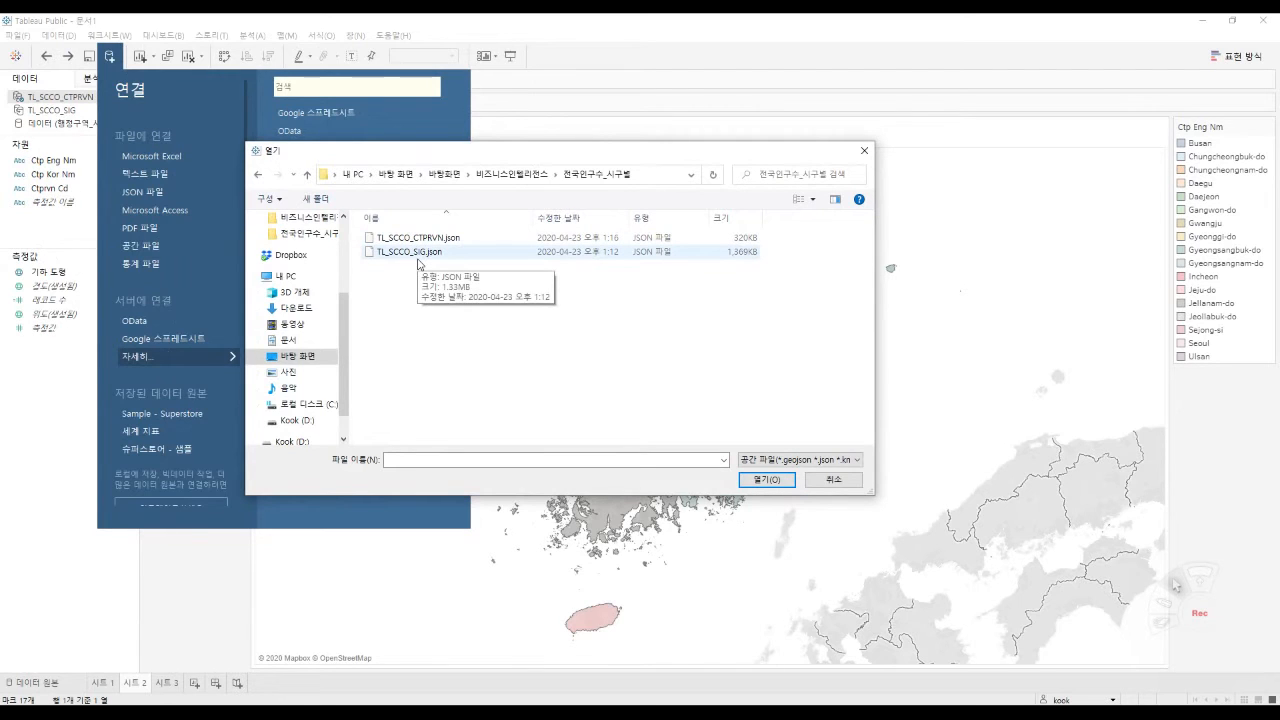
click(420, 242)
click(766, 480)
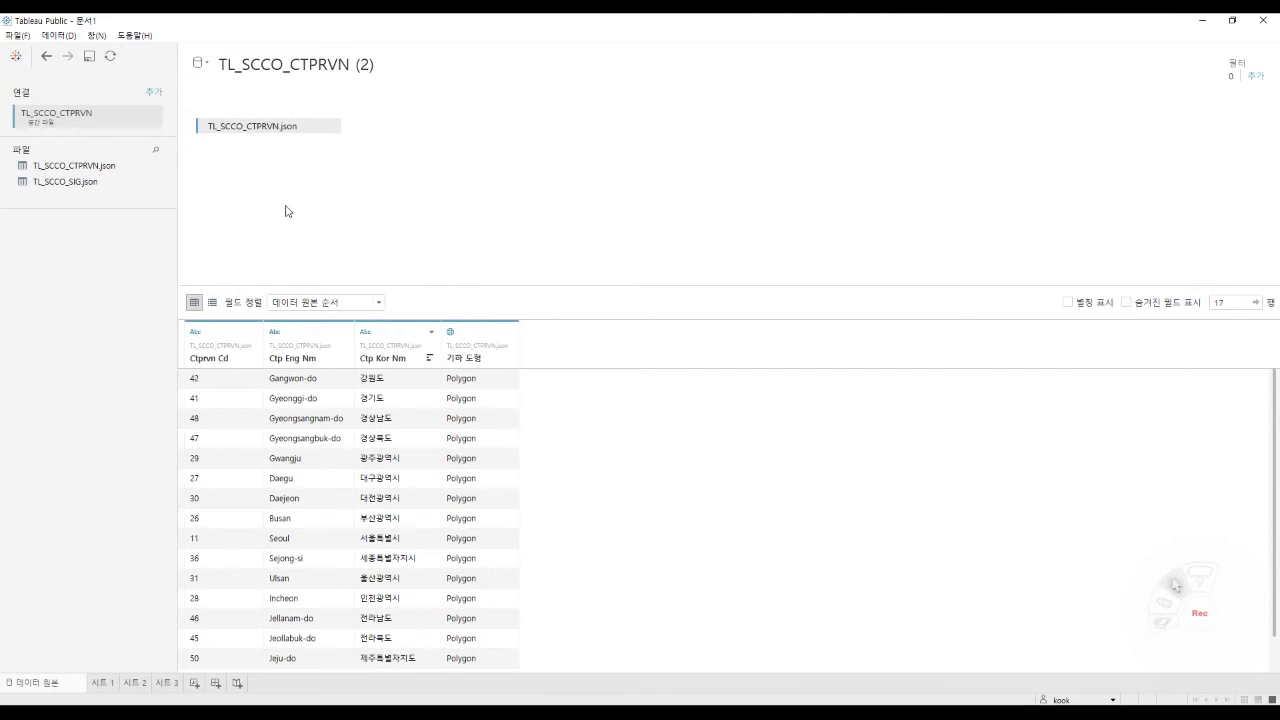
drag(84, 188, 489, 164)
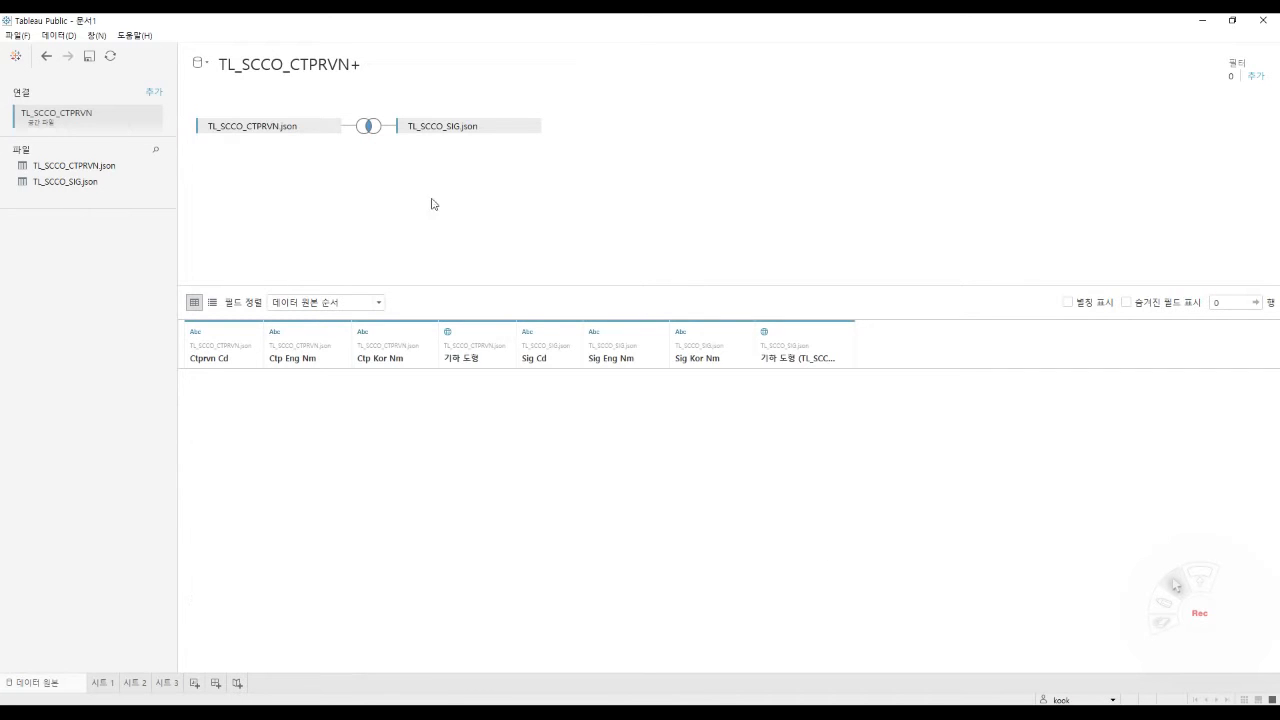
click(330, 127)
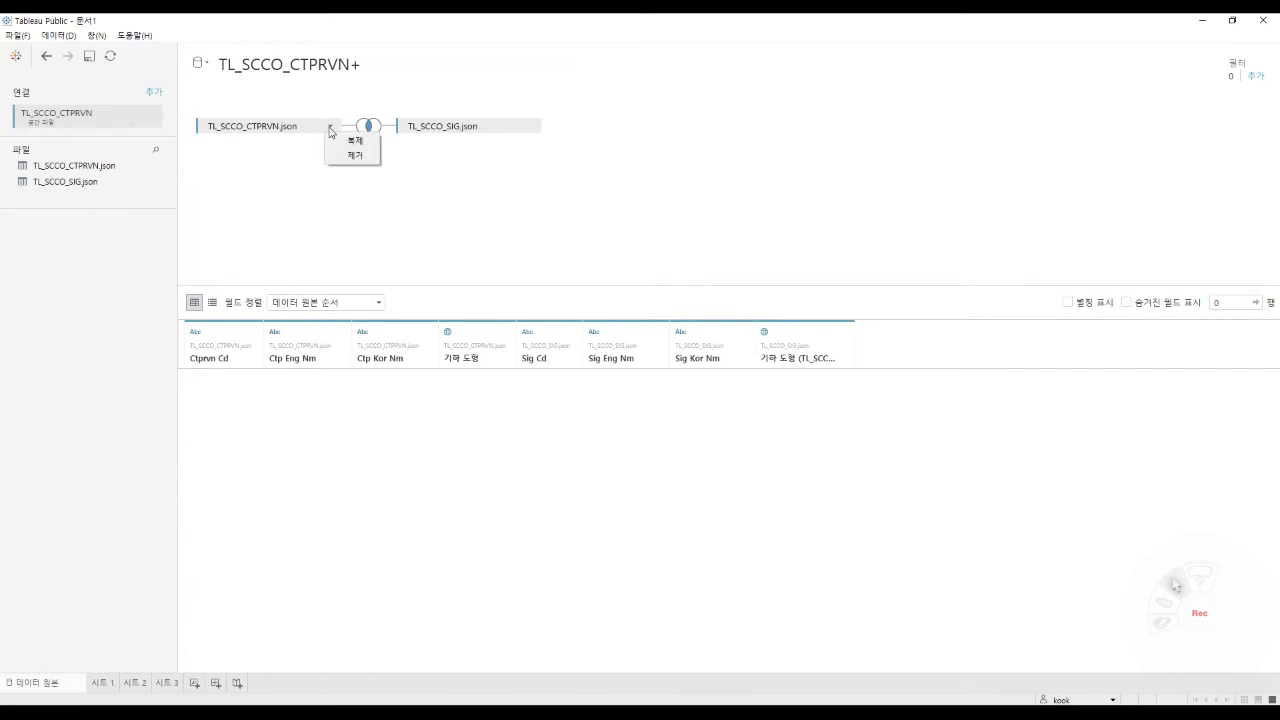
click(519, 134)
click(531, 128)
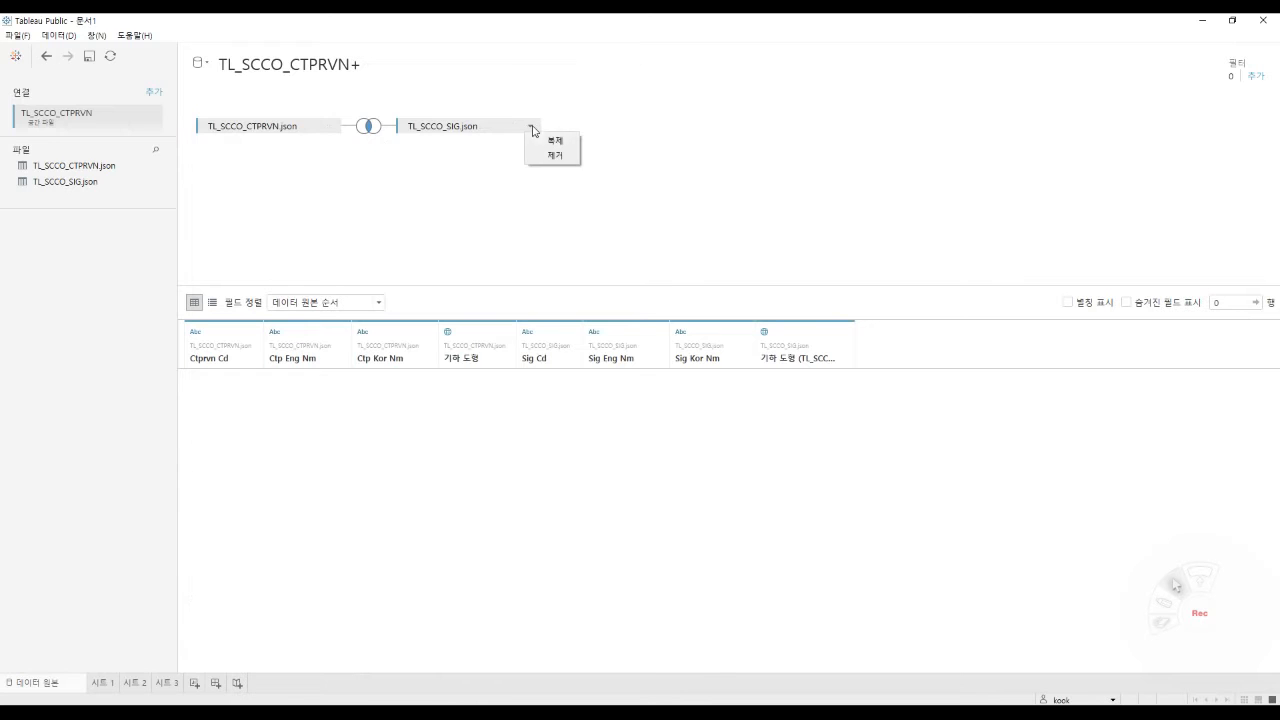
click(553, 157)
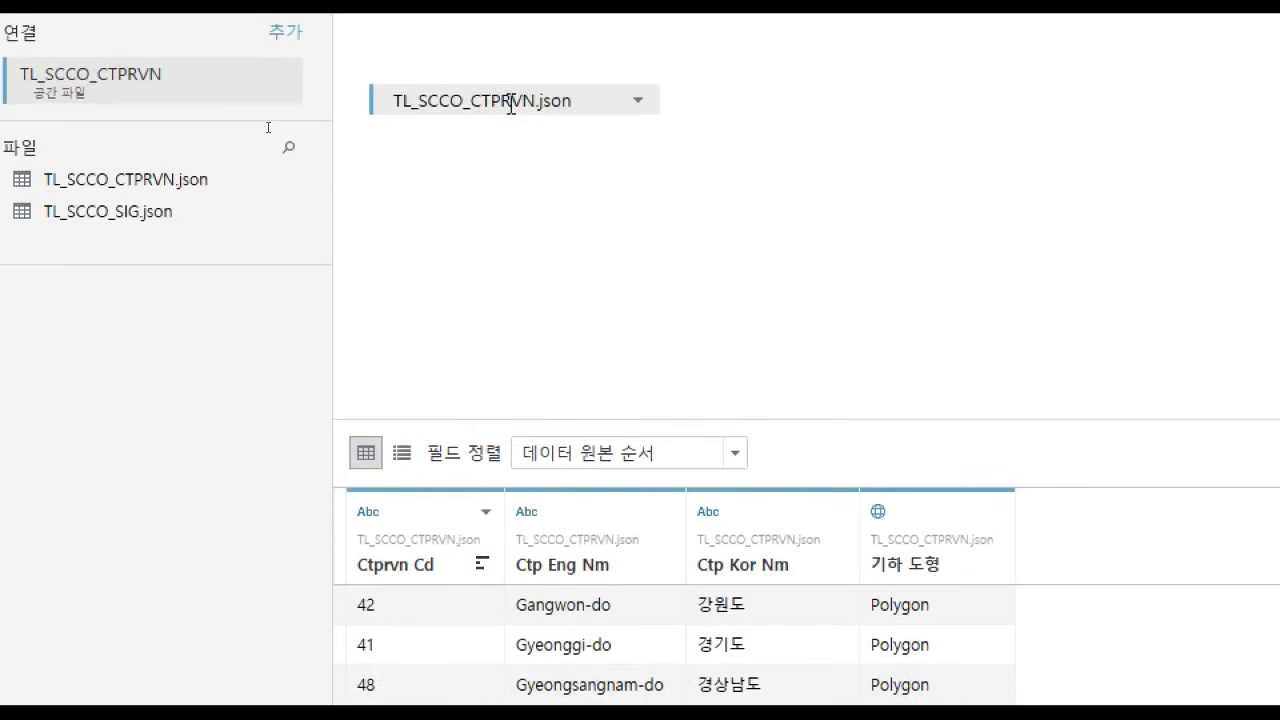
Remove TL_SCCO_CTPRVN.json from the canvas, then build the join with TL_SCCO_SIG.json as the first table and TL_SCCO_CTPRVN.json as the second.
click(636, 102)
click(674, 164)
drag(126, 222, 518, 218)
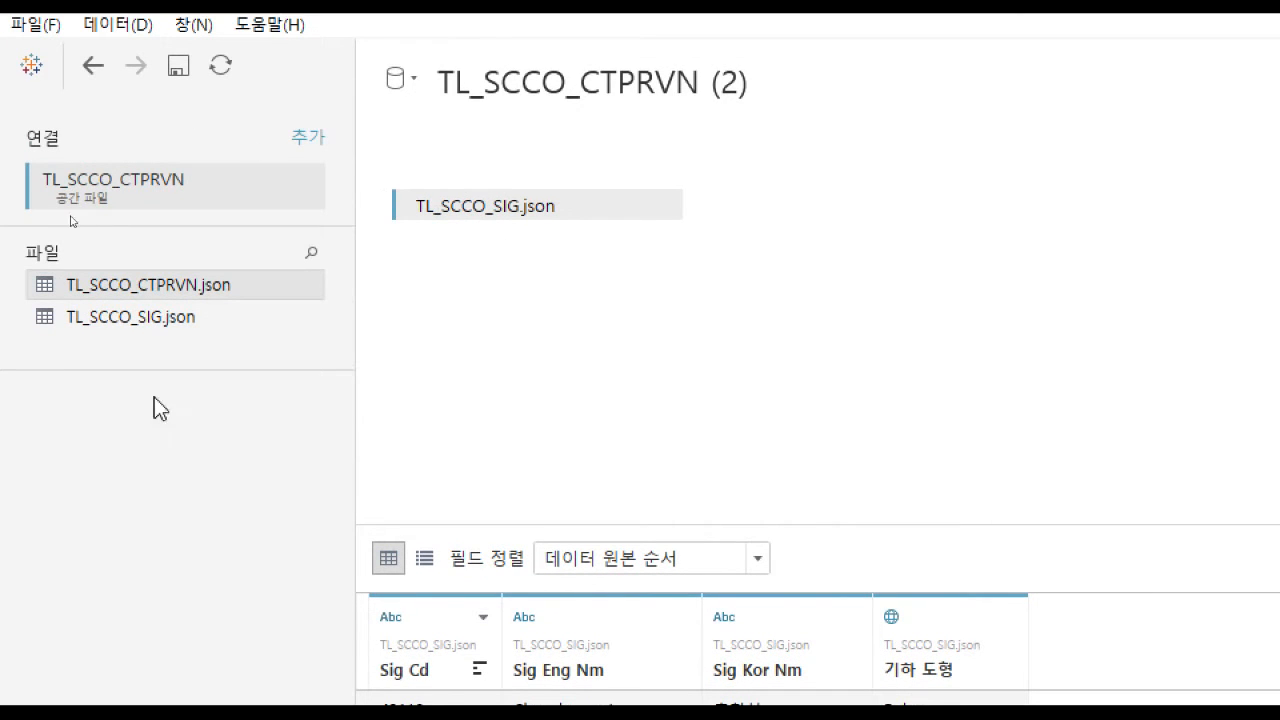
drag(131, 285, 920, 243)
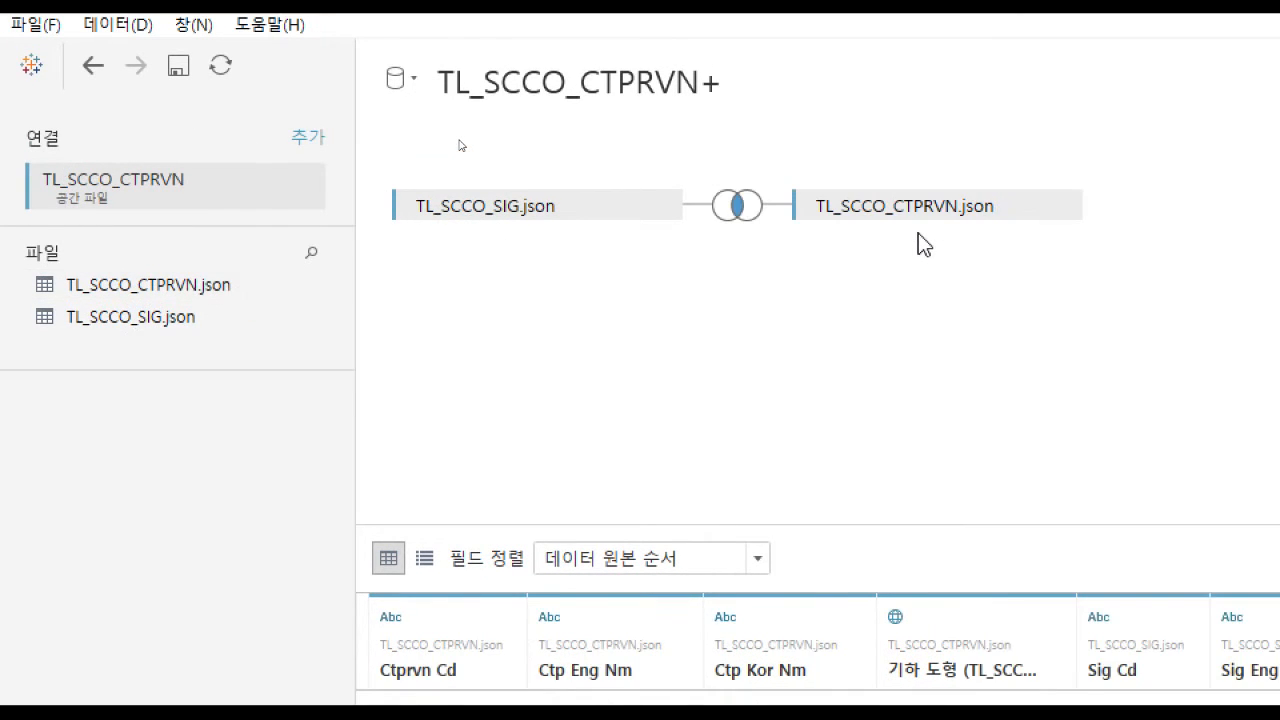
Set the join clause fields to Sig Cd for the data source and Ctprvn Cd for TL_SCCO_CTPRVN.json.
click(737, 210)
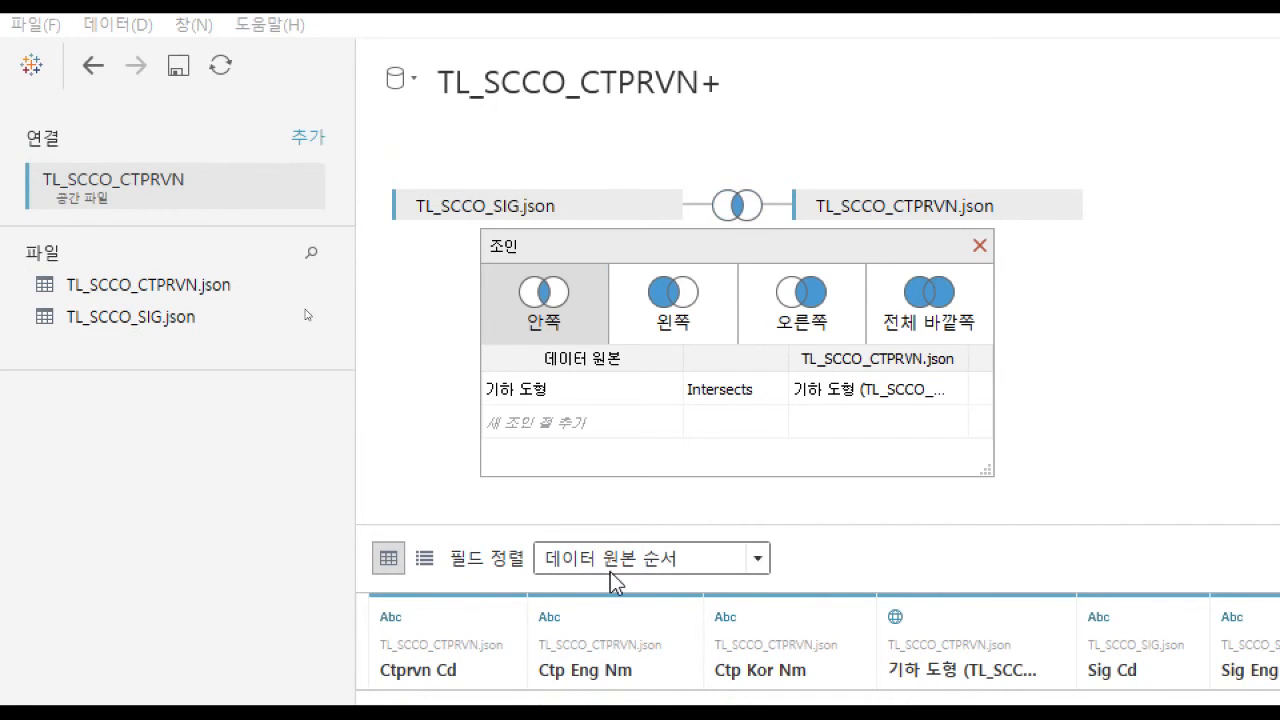
click(555, 392)
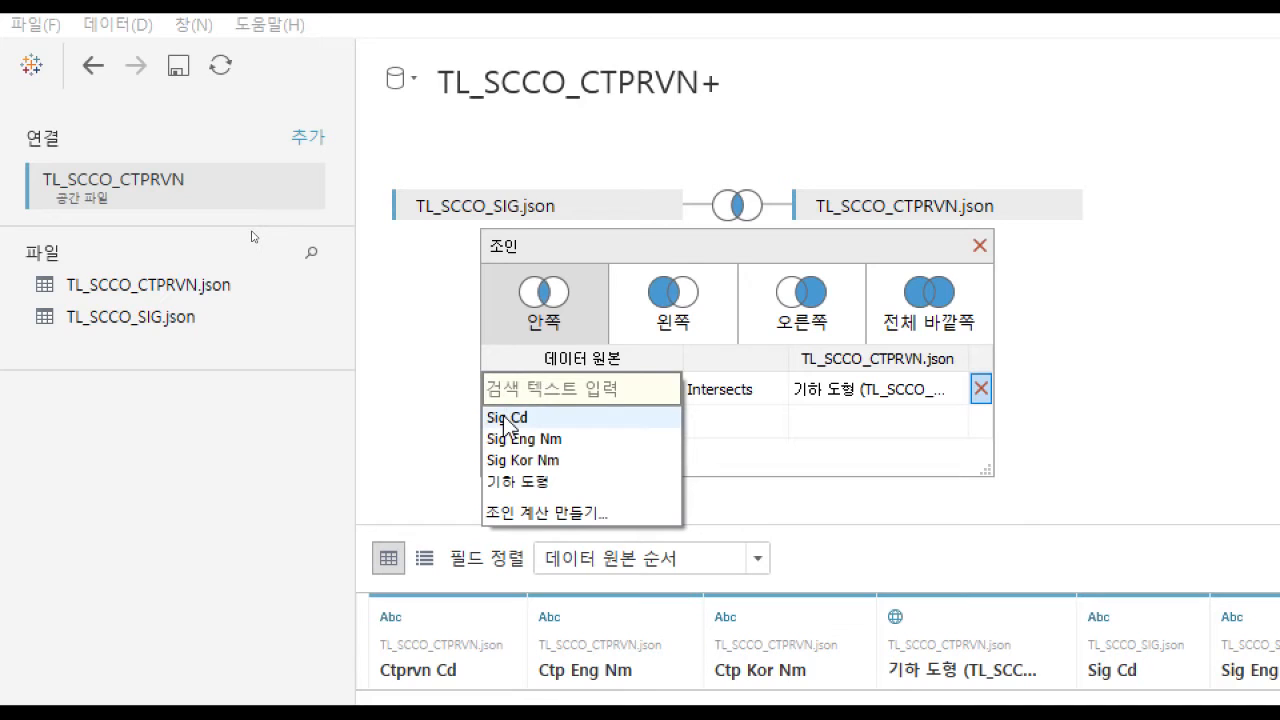
click(507, 420)
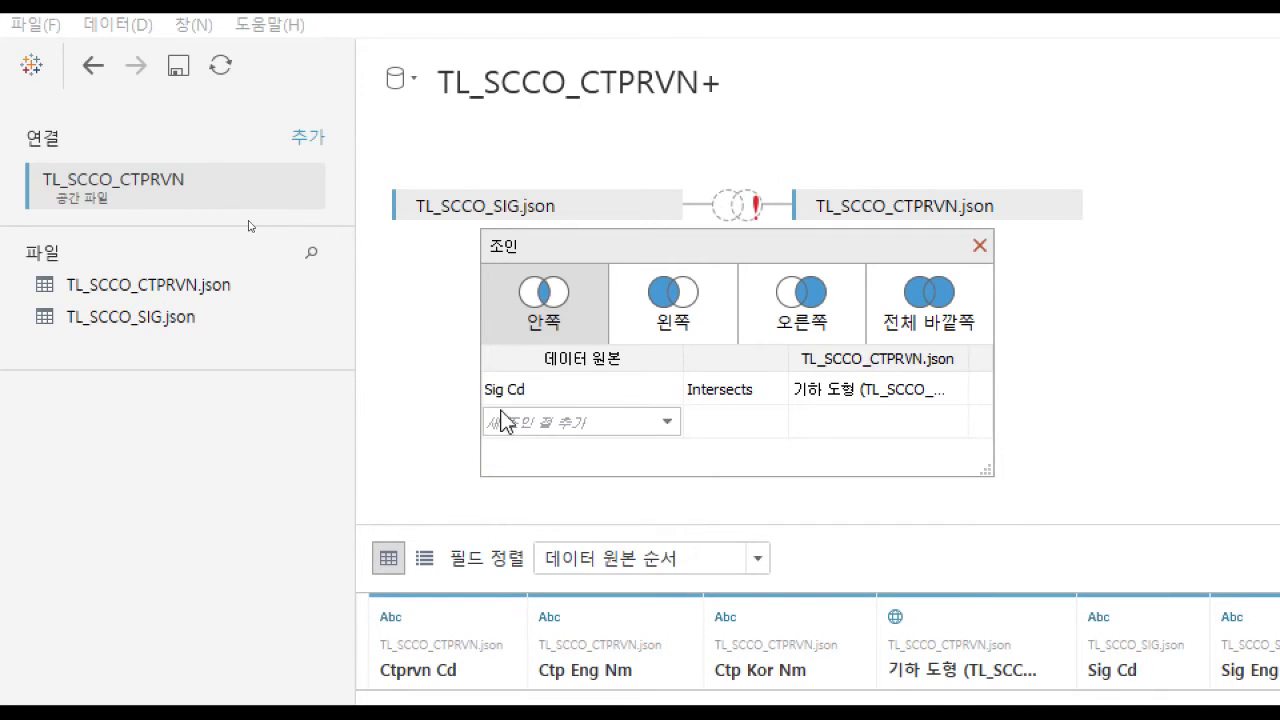
click(856, 390)
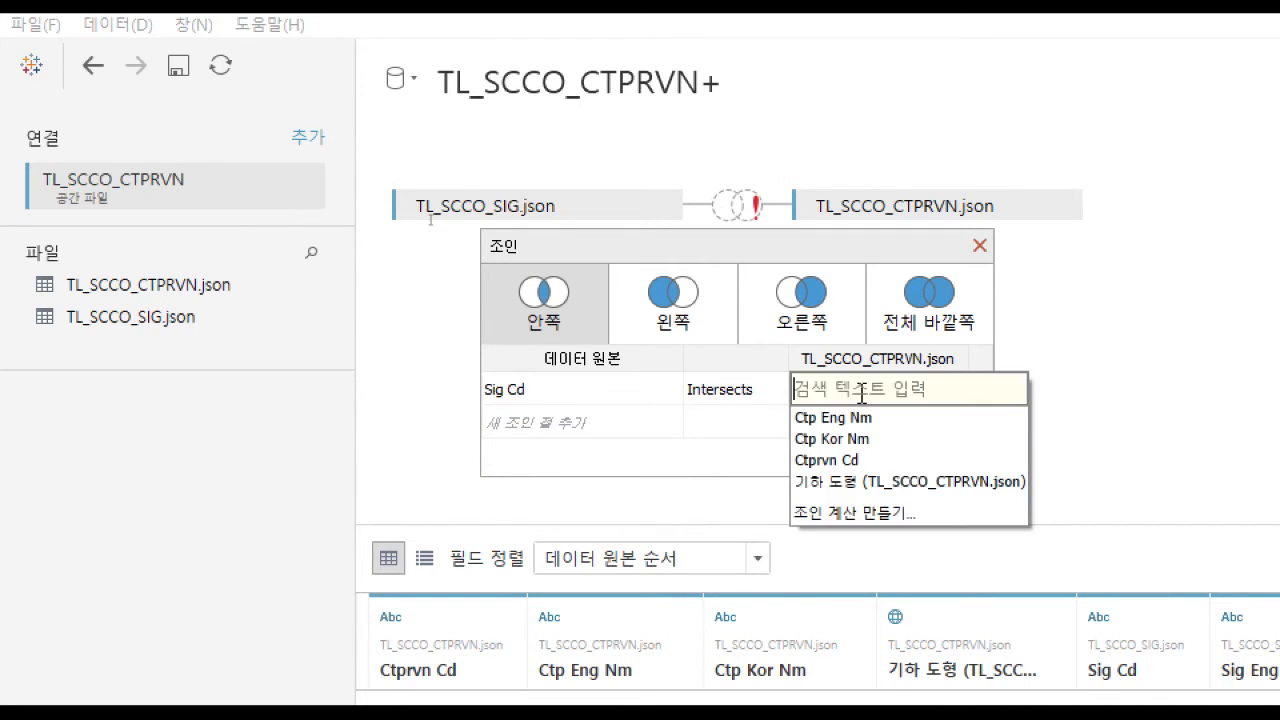
click(845, 472)
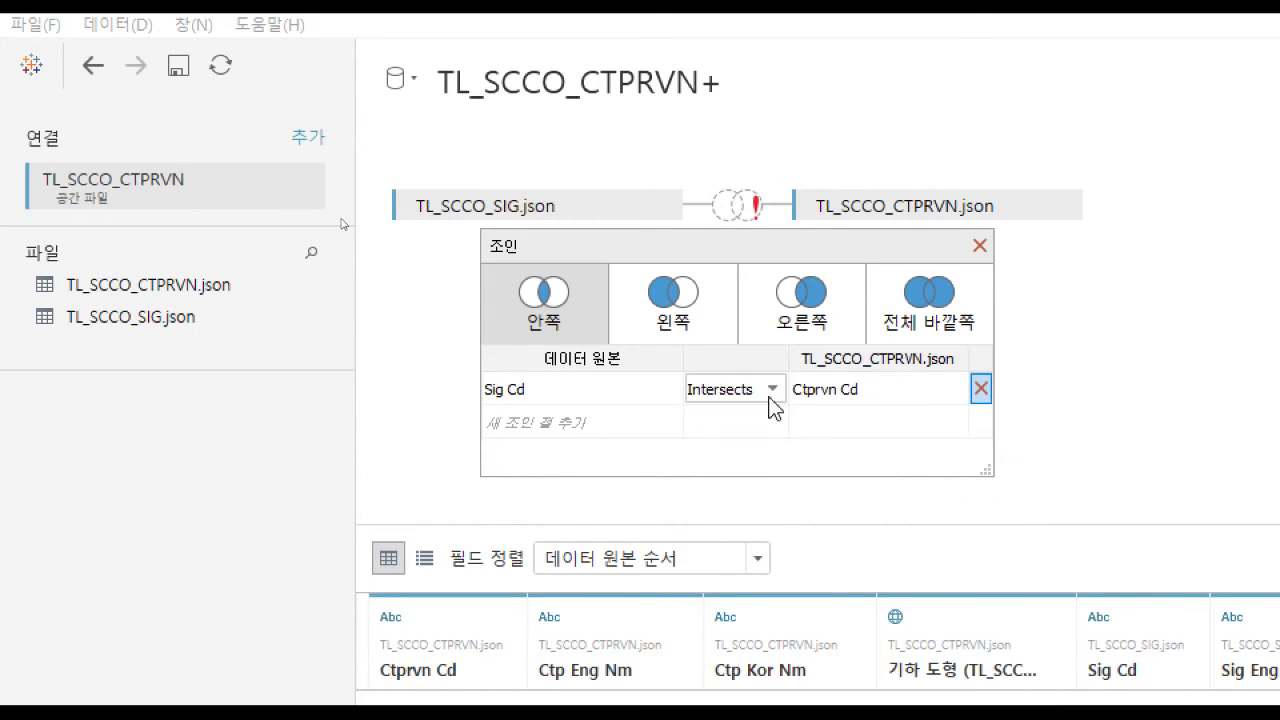
Replace the data source side of the join clause with the join calculation left([Sig Cd],2) and apply it.
click(597, 390)
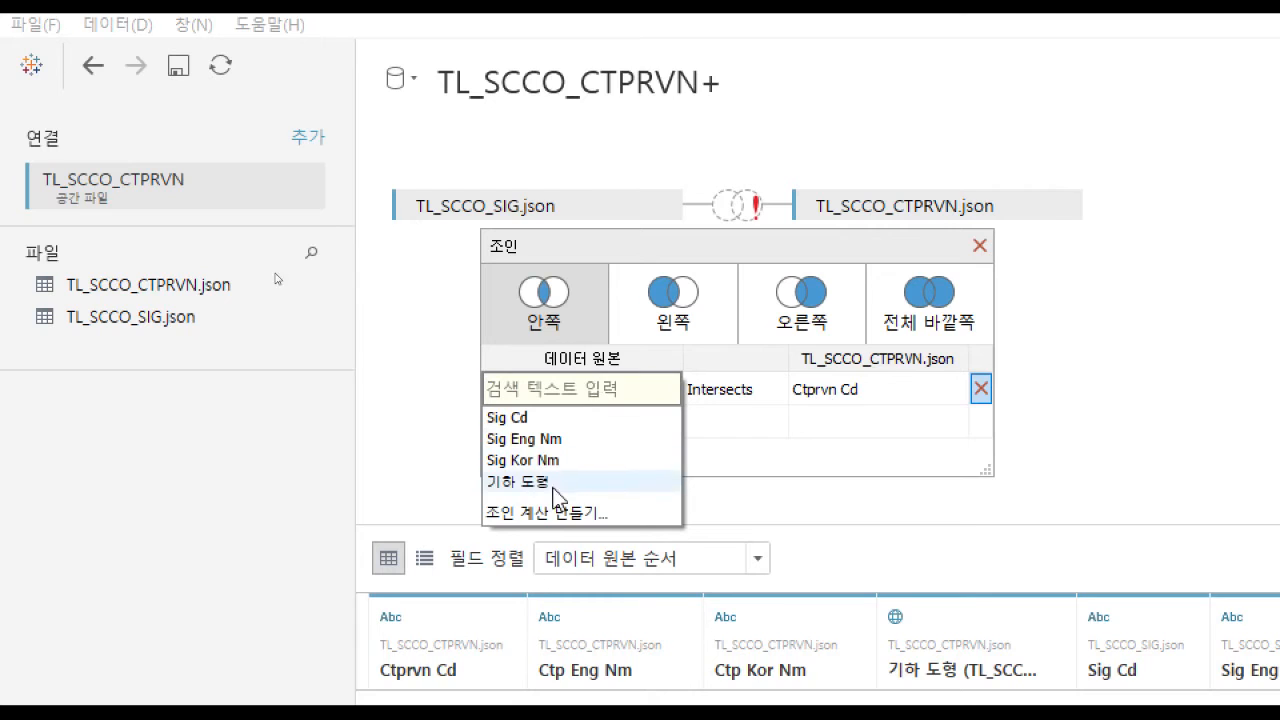
click(560, 512)
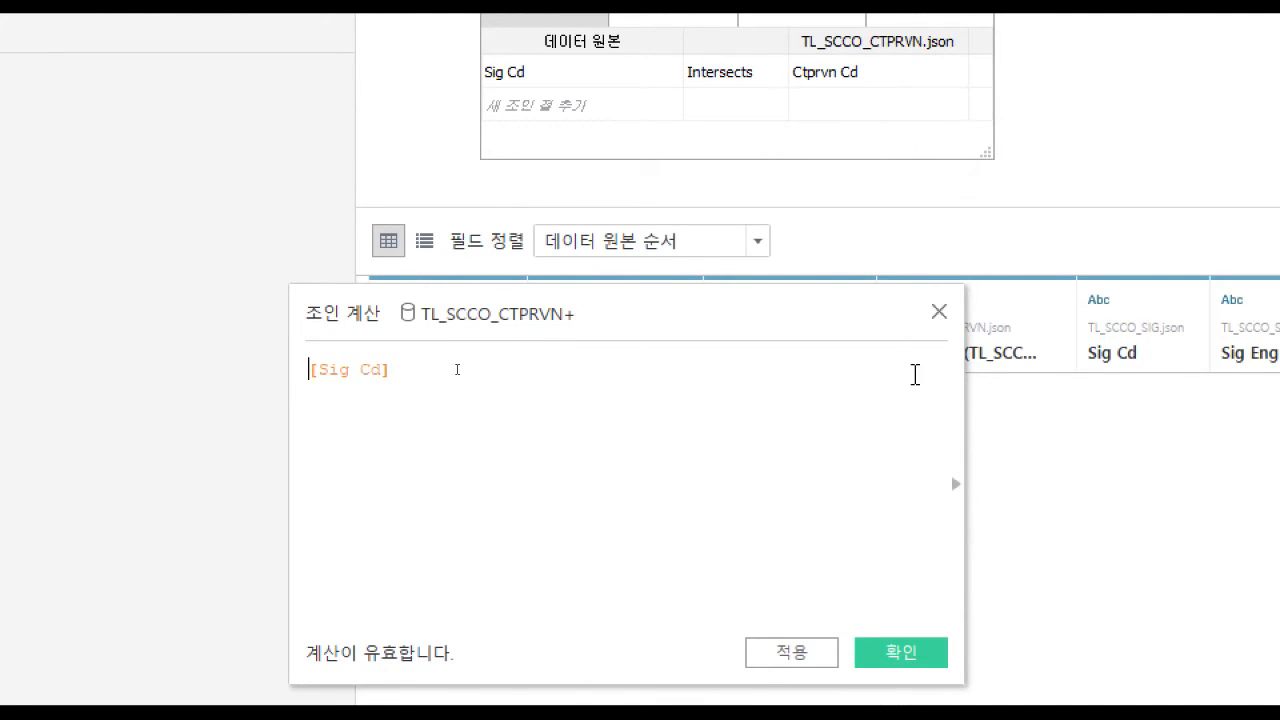
text(ㅣㄷㄹ)
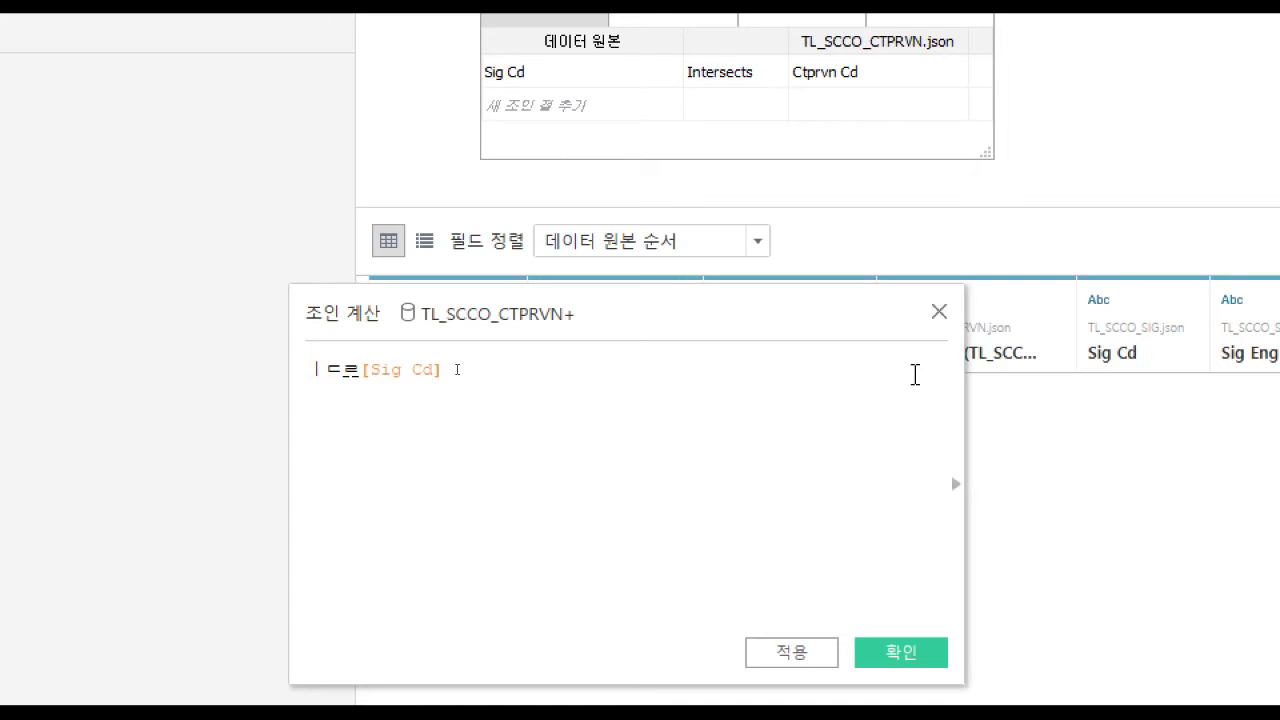
key(BackSpace)
key(BackSpace)
key(BackSpace)
key(BackSpace)
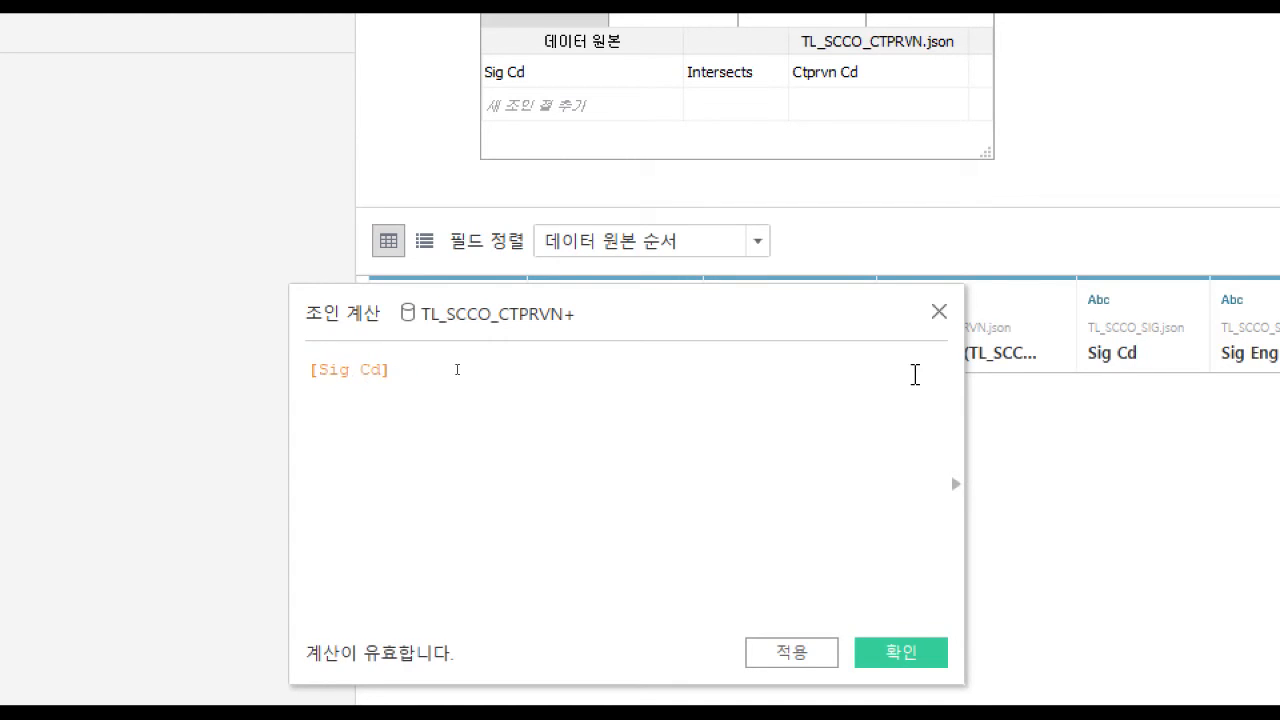
text(left)
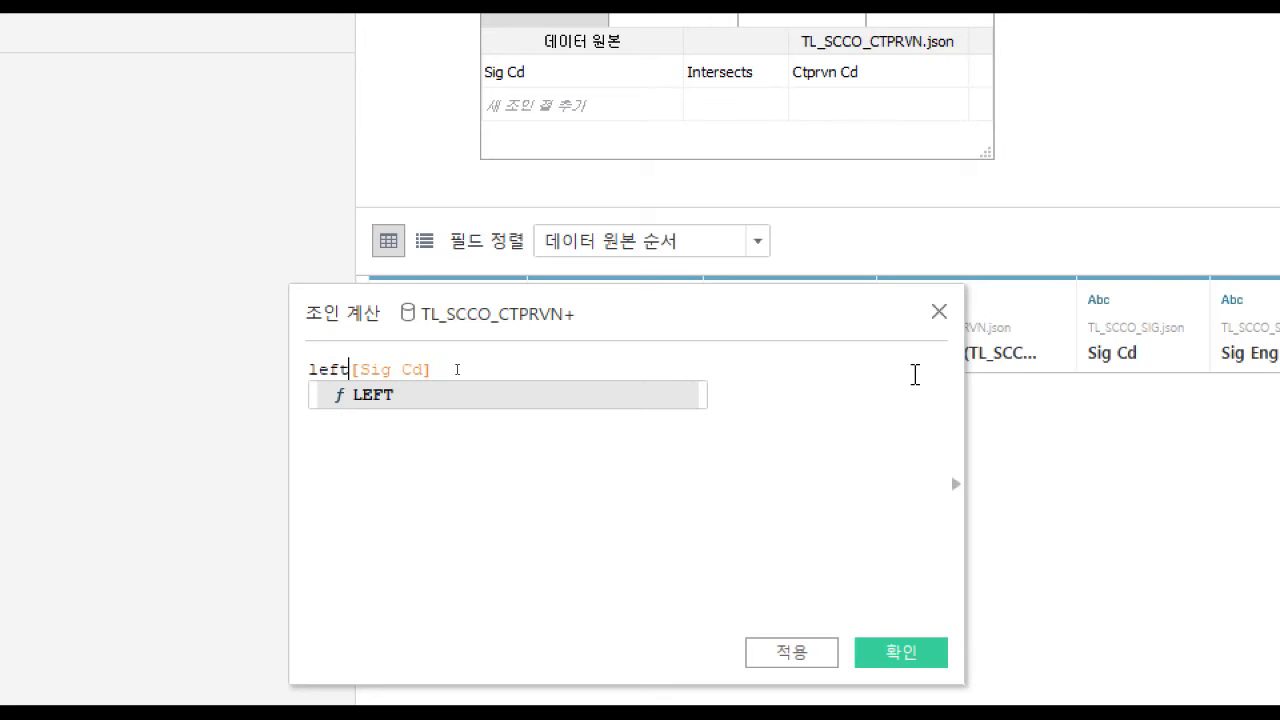
text(([Sig Cd])
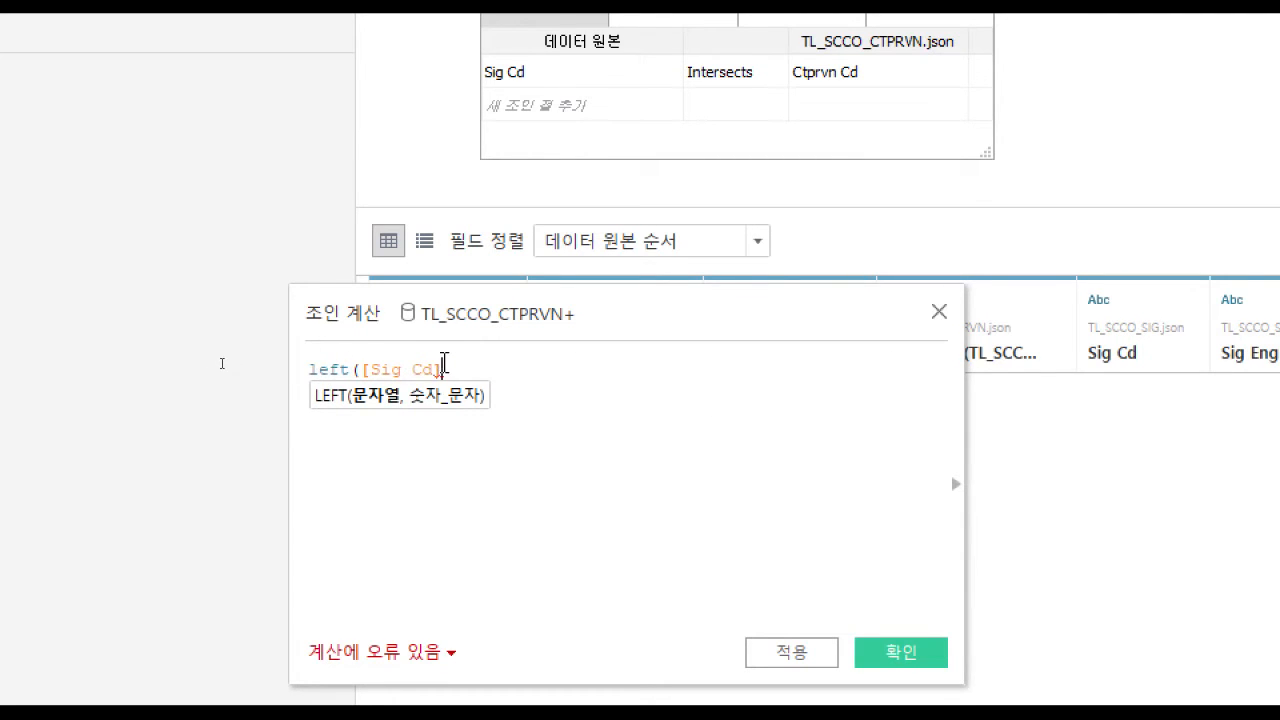
text(,2)
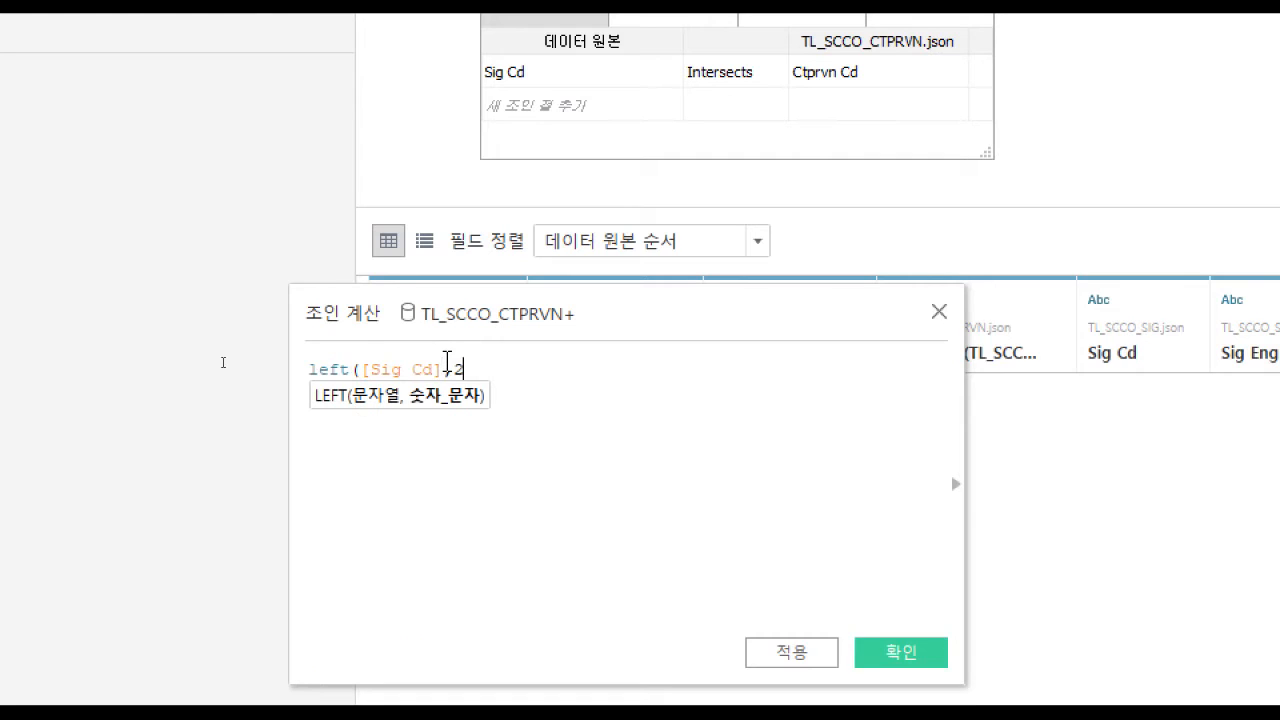
text())
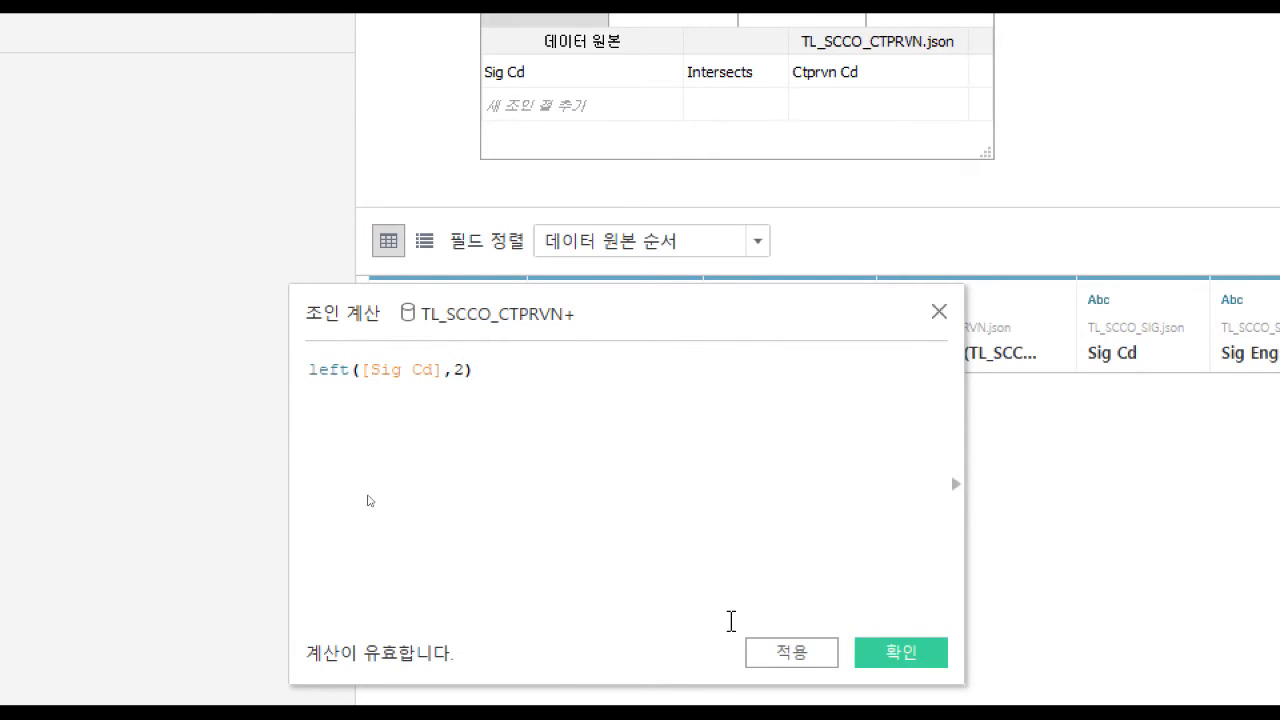
click(779, 653)
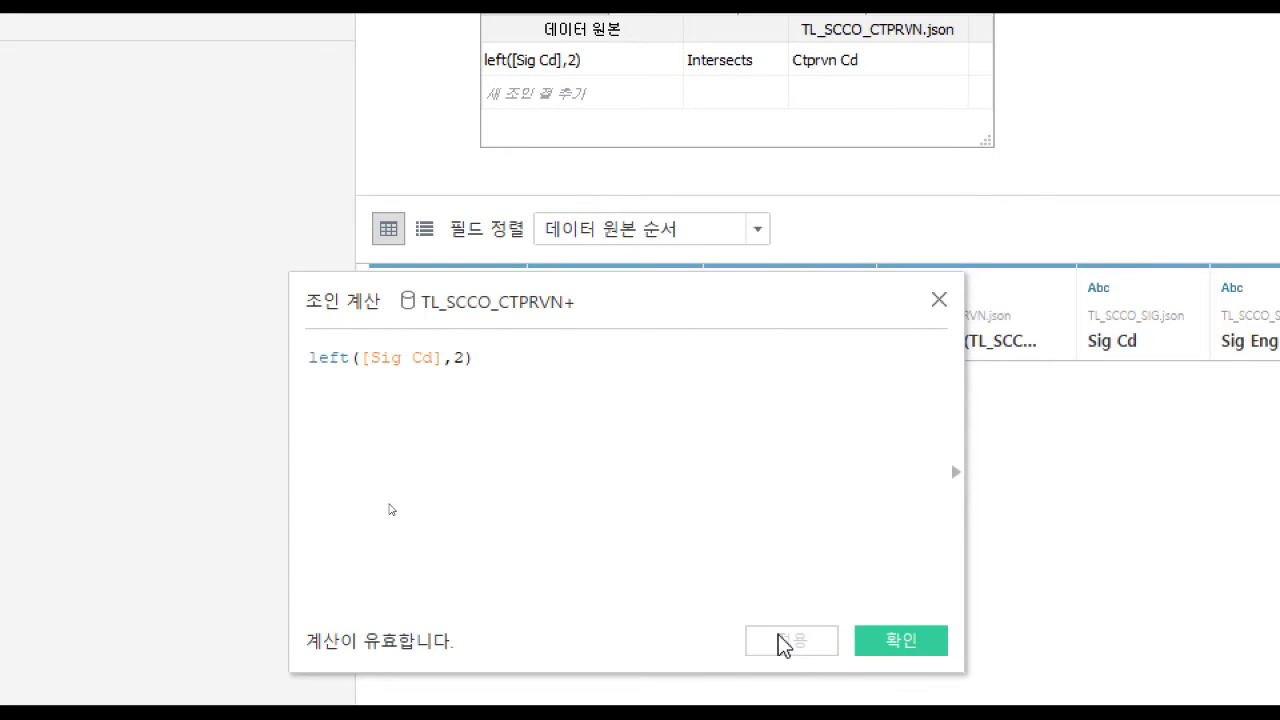
click(875, 643)
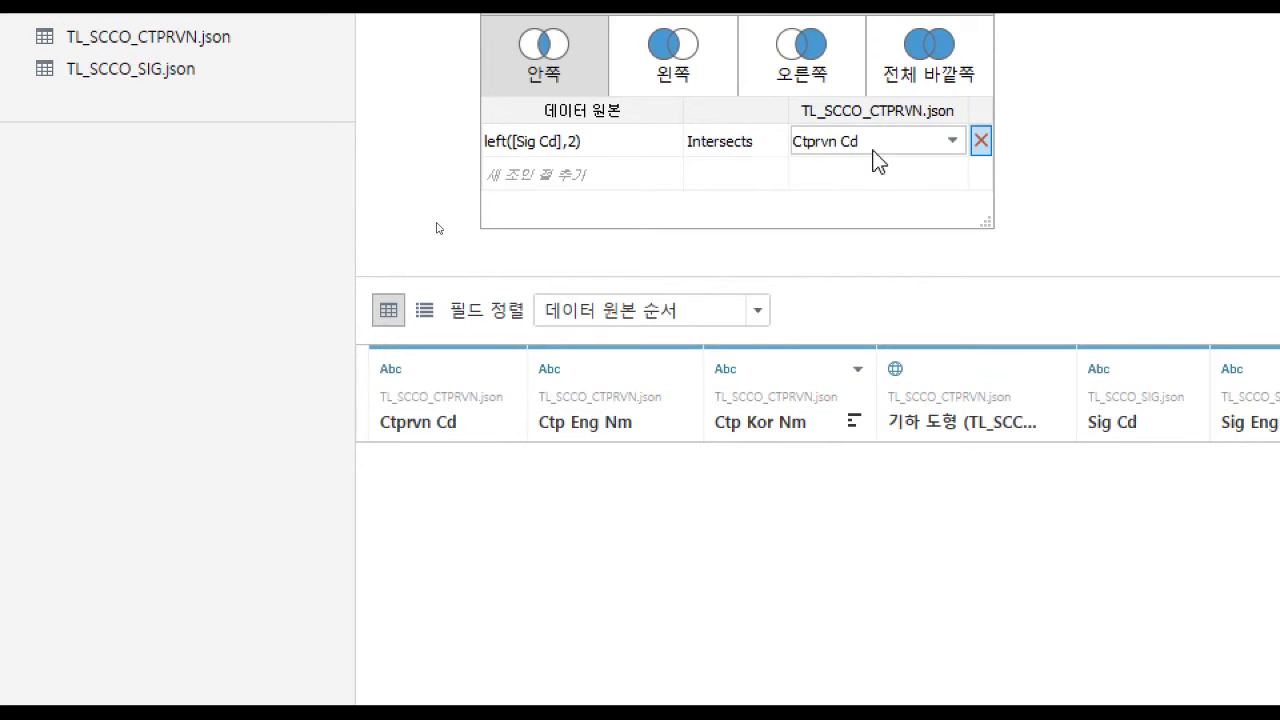
Set the join clause operator to =, check the joined rows in the preview, and close the join settings.
click(768, 145)
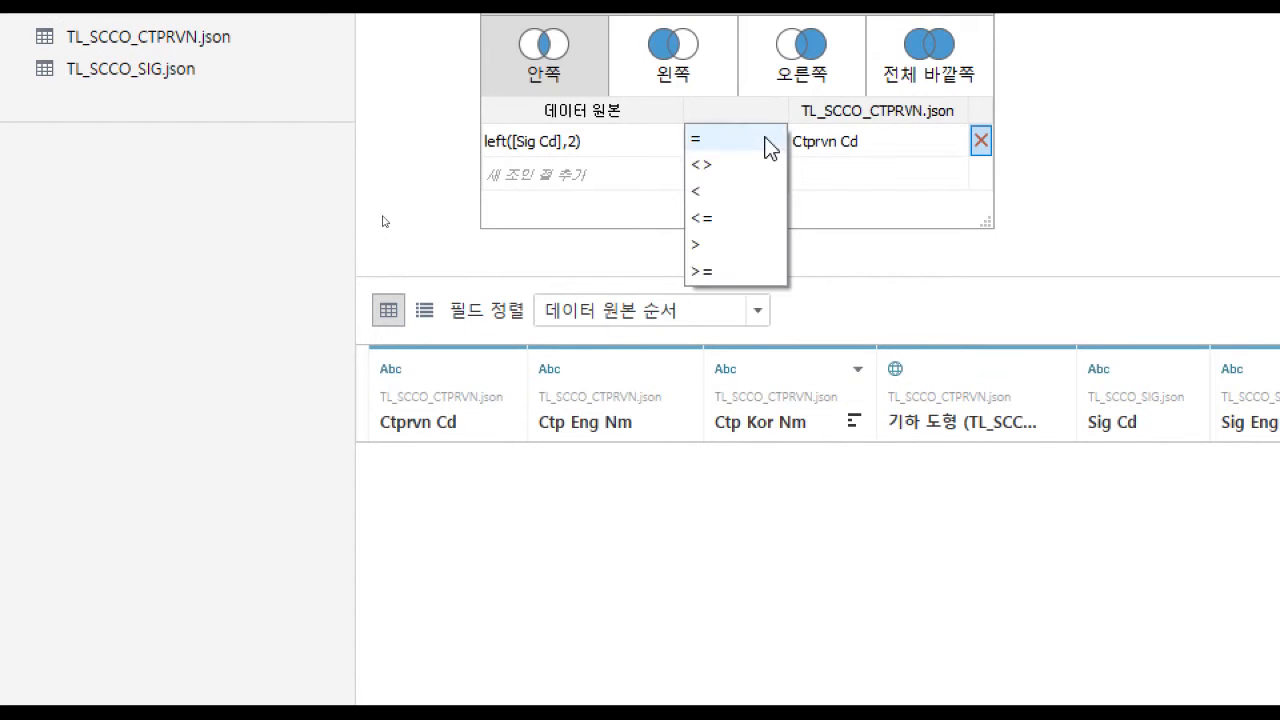
click(726, 145)
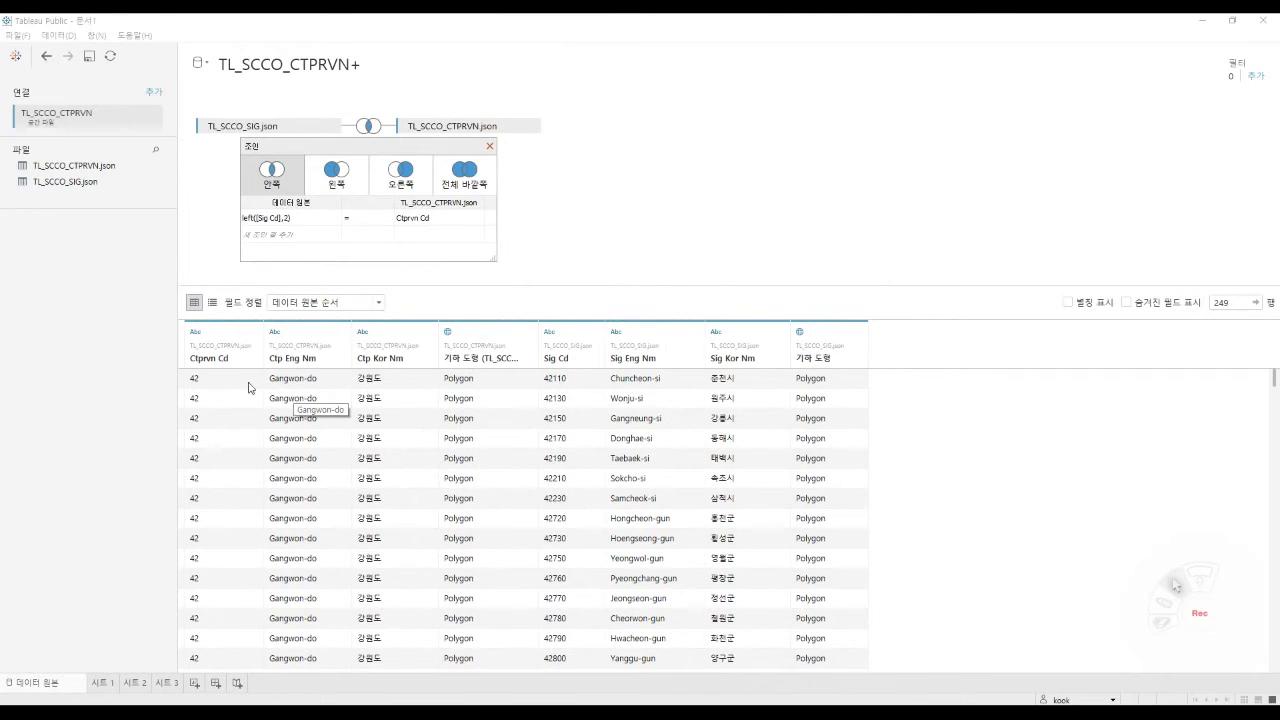
scroll(443, 440, down, 3)
scroll(441, 442, up, 3)
click(594, 208)
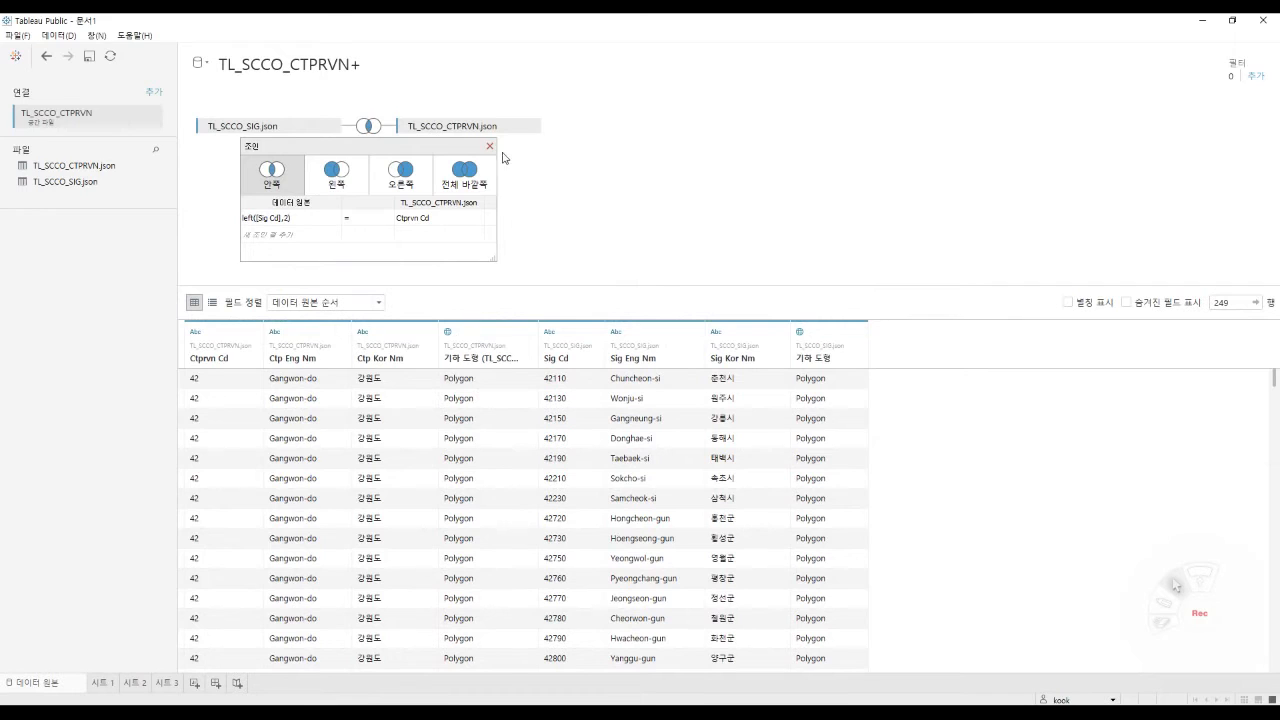
click(489, 146)
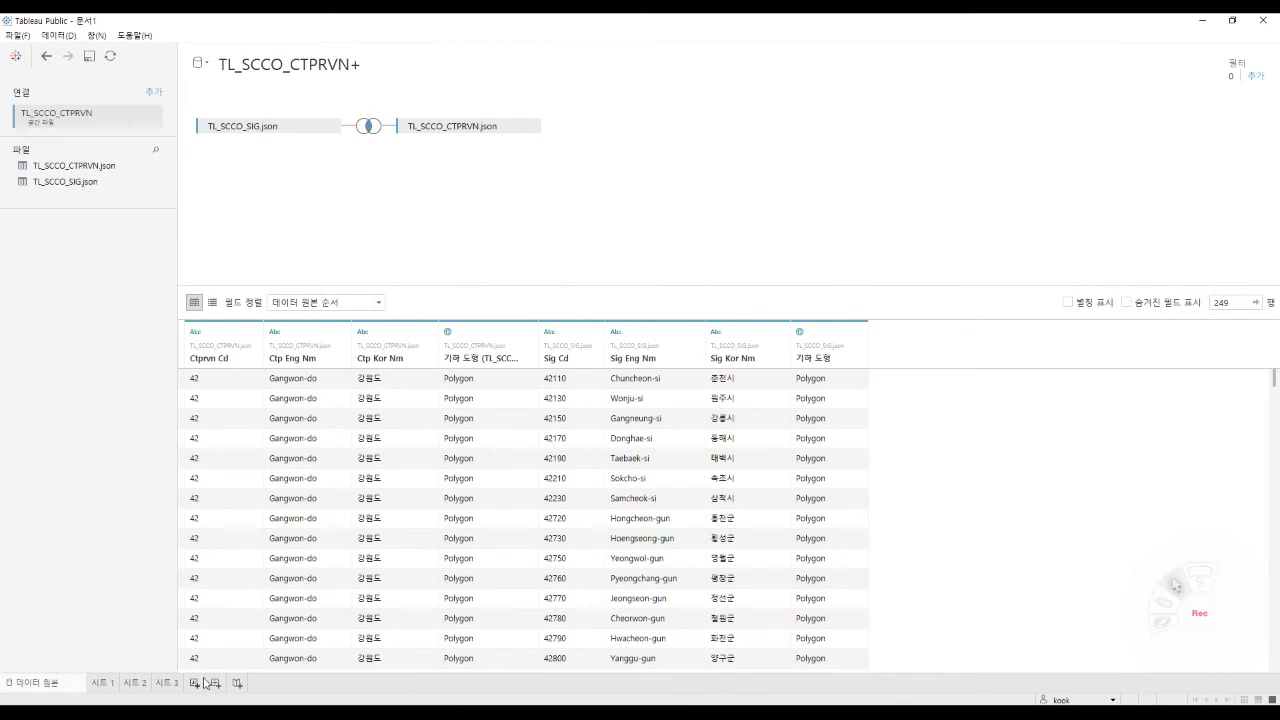
On a new worksheet, map the 기하 도형 field of TL_SCCO_SIG.json and color the districts by Ctp Kor Nm.
click(205, 683)
drag(139, 411, 234, 416)
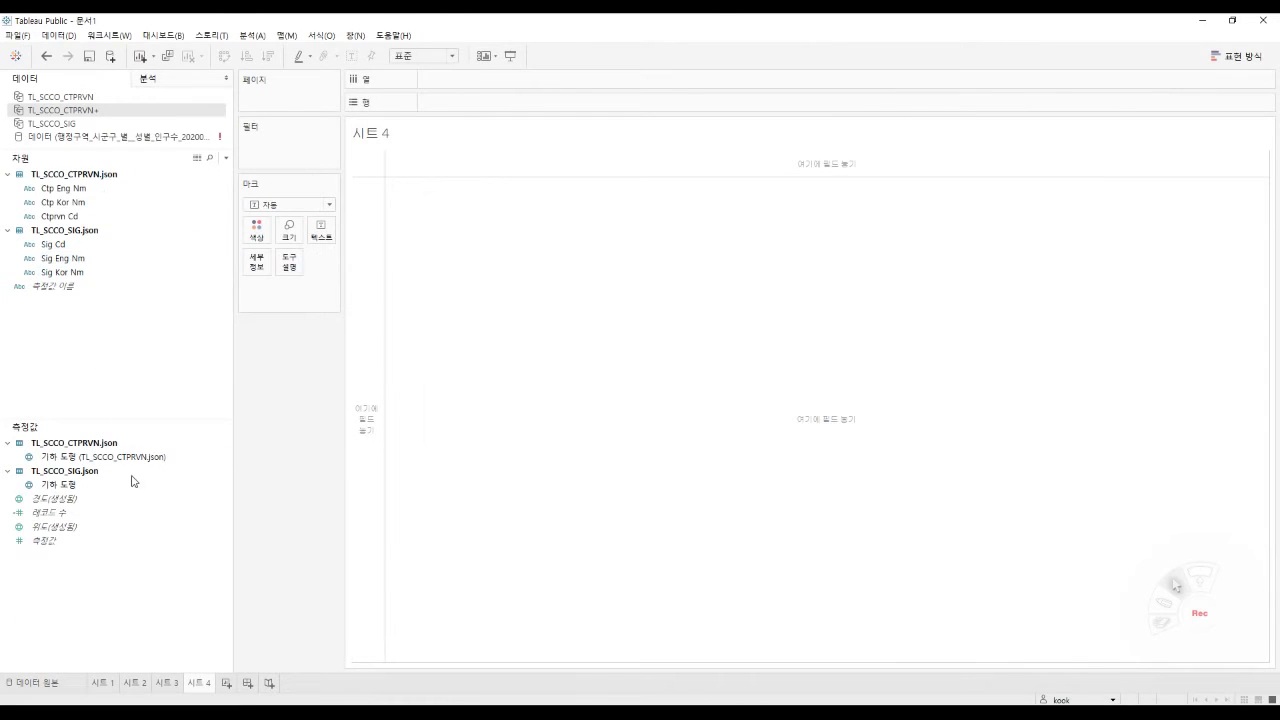
drag(108, 488, 551, 352)
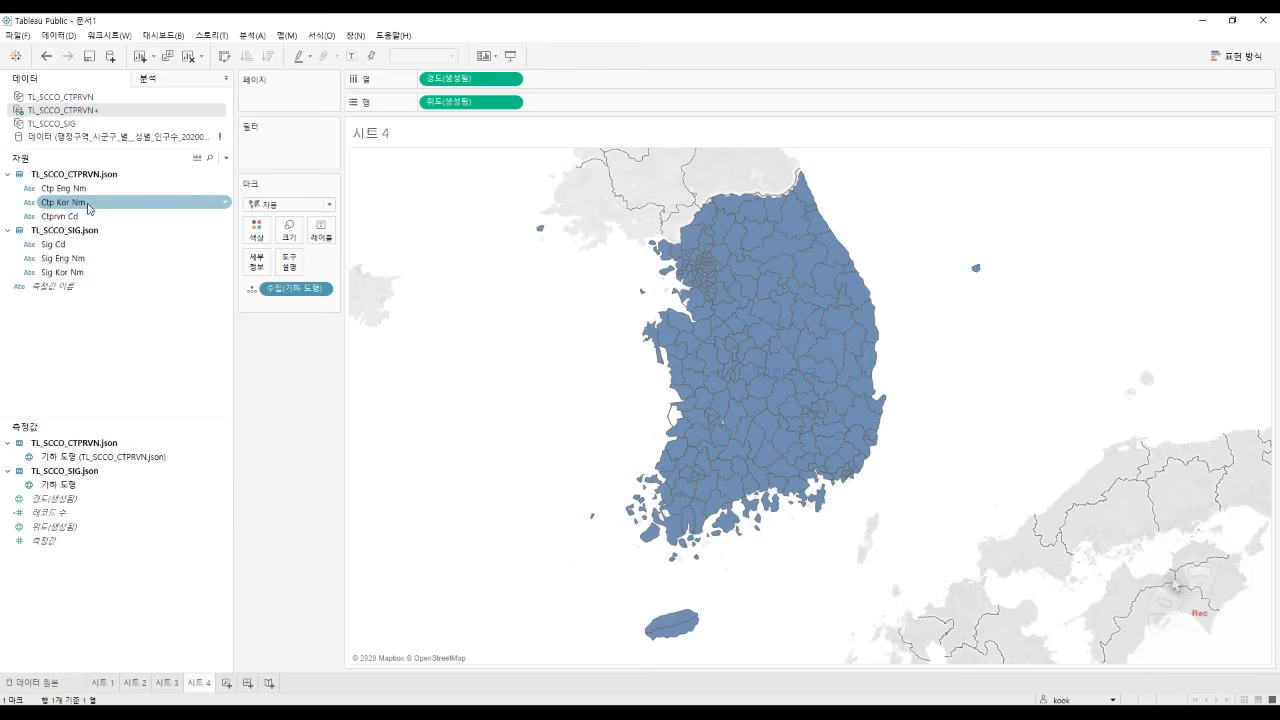
click(88, 203)
drag(91, 206, 256, 229)
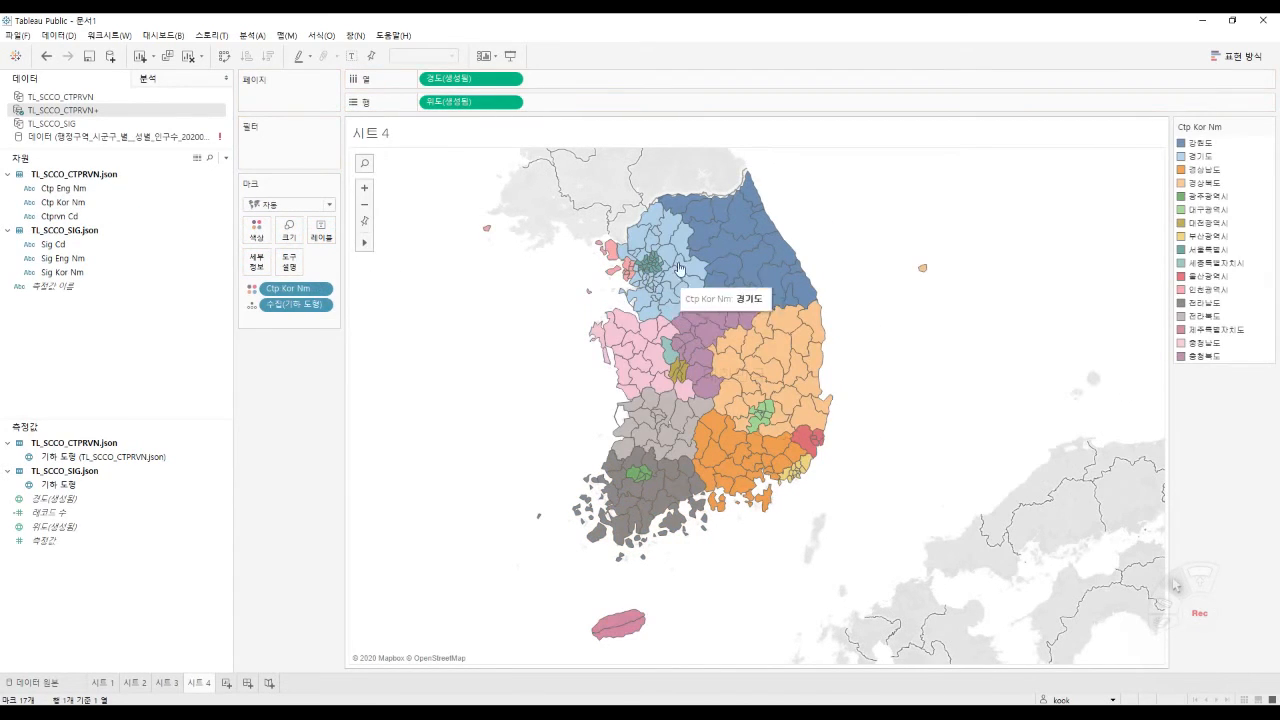
Highlight individual provinces such as 강원도, 경상북도, 서울특별시 and 전라남도 from the color legend, and clear the highlight.
click(1198, 143)
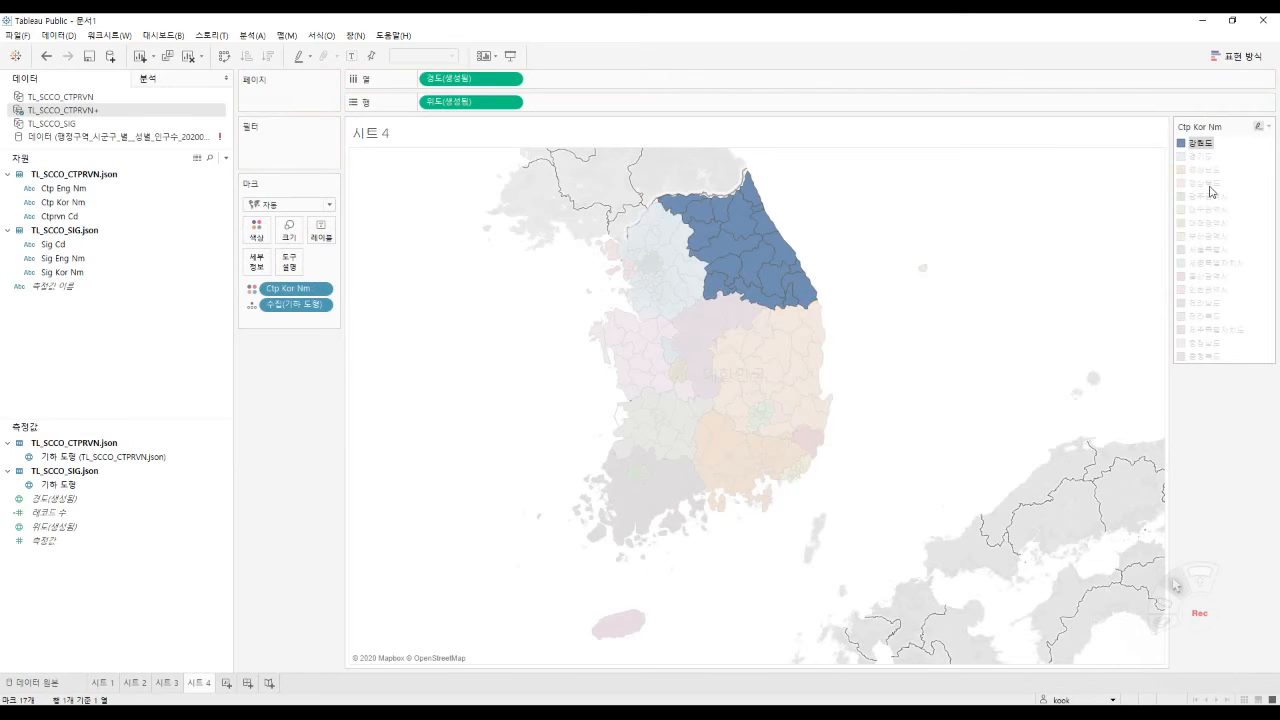
click(1203, 183)
click(1213, 250)
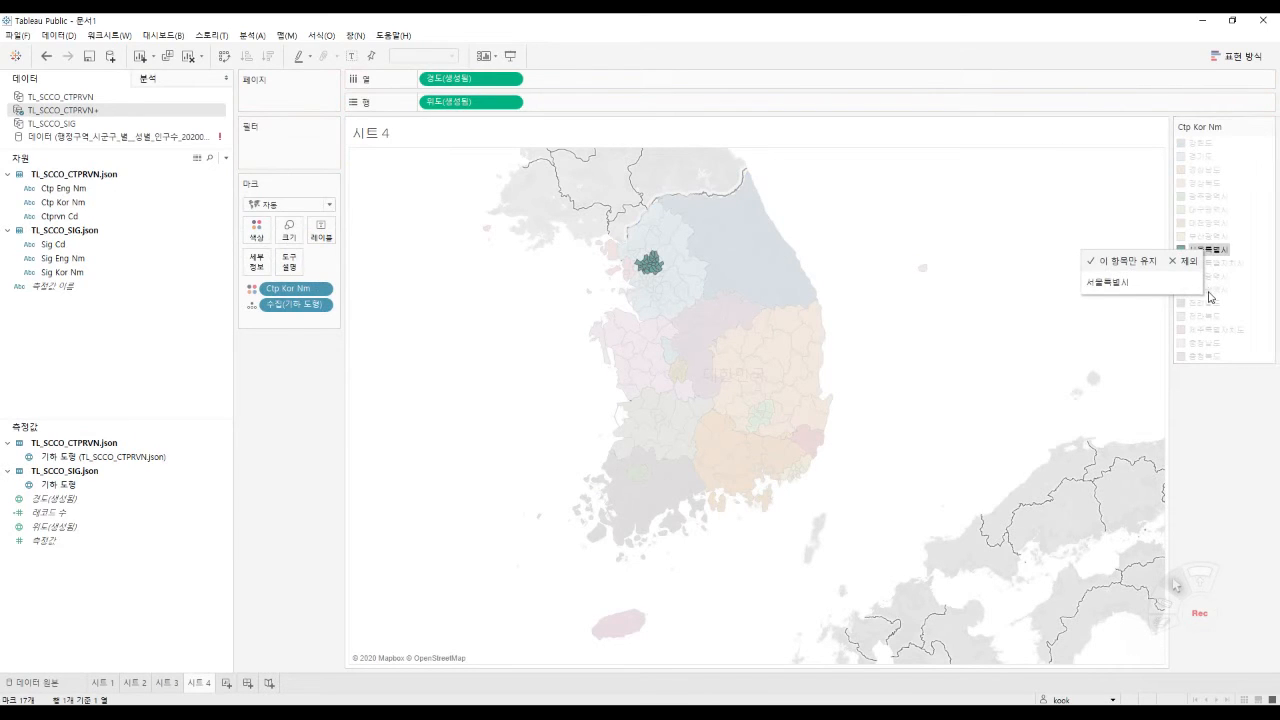
click(1207, 318)
click(1206, 304)
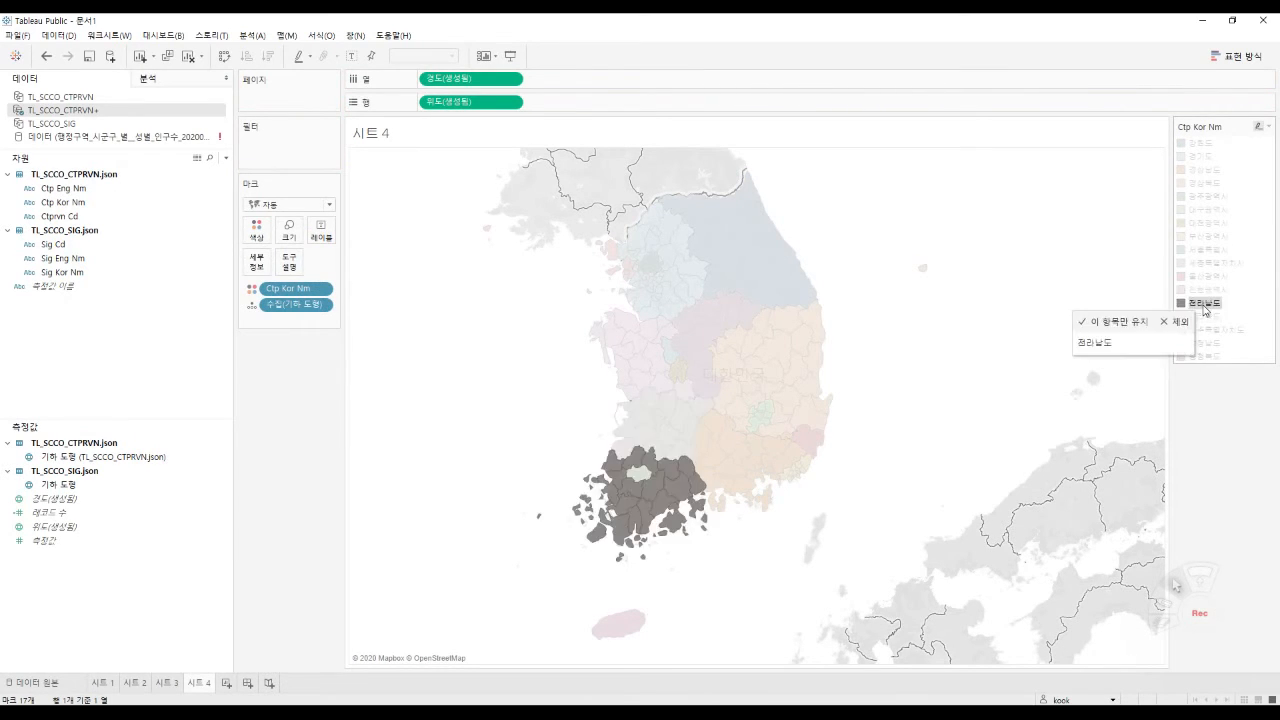
click(1200, 252)
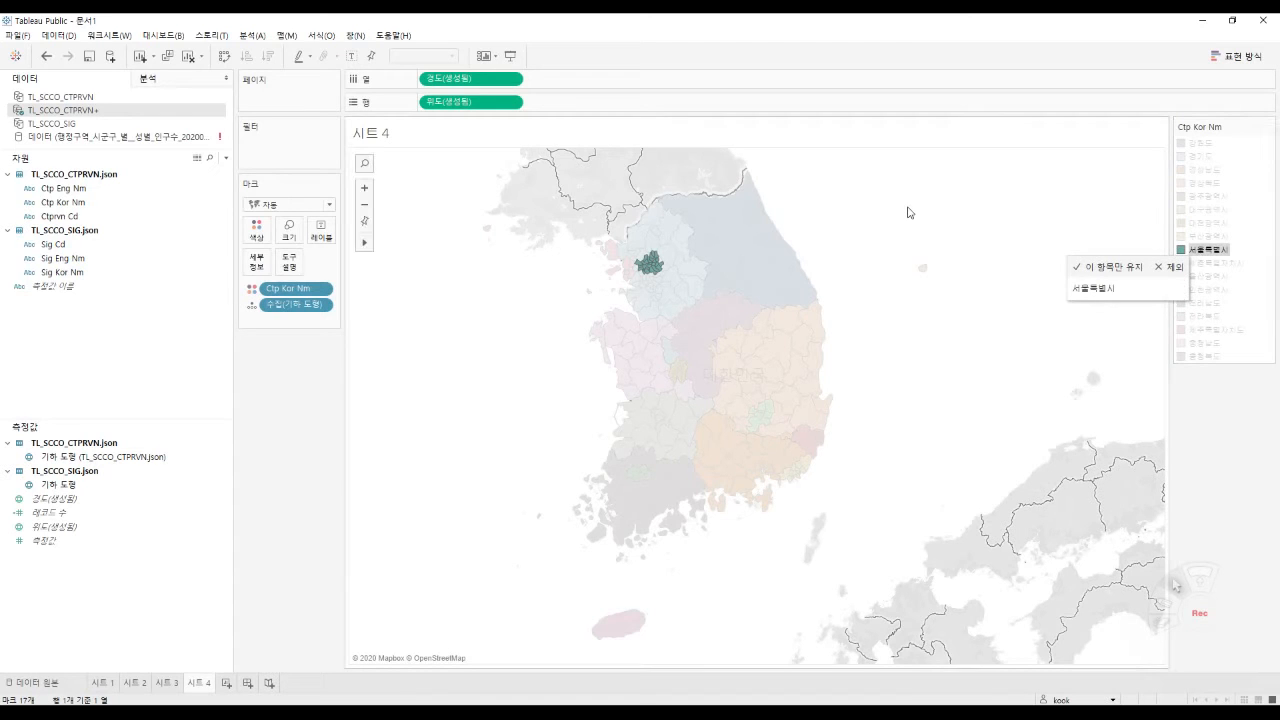
click(909, 209)
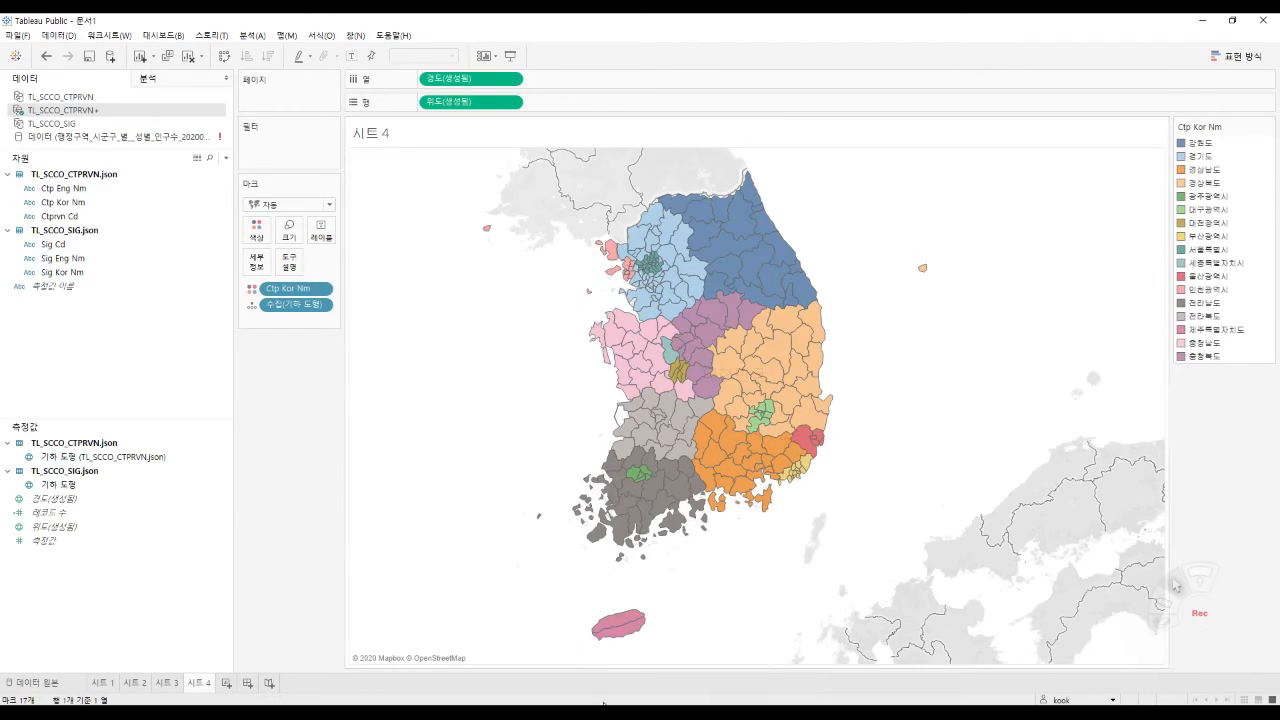
Switch to the population workbook in Excel and examine the sig_no column beside the 시/군/구 names, finishing with cell D2 selected.
key(alt+Tab)
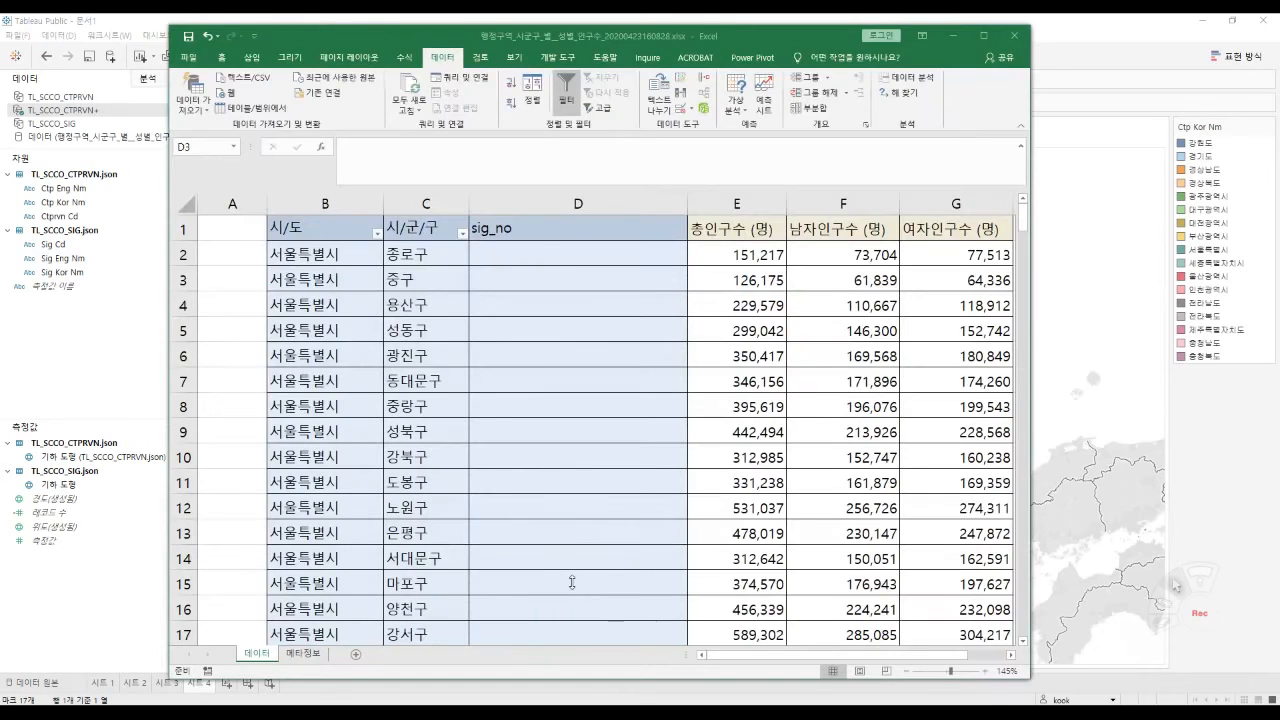
drag(555, 280, 627, 312)
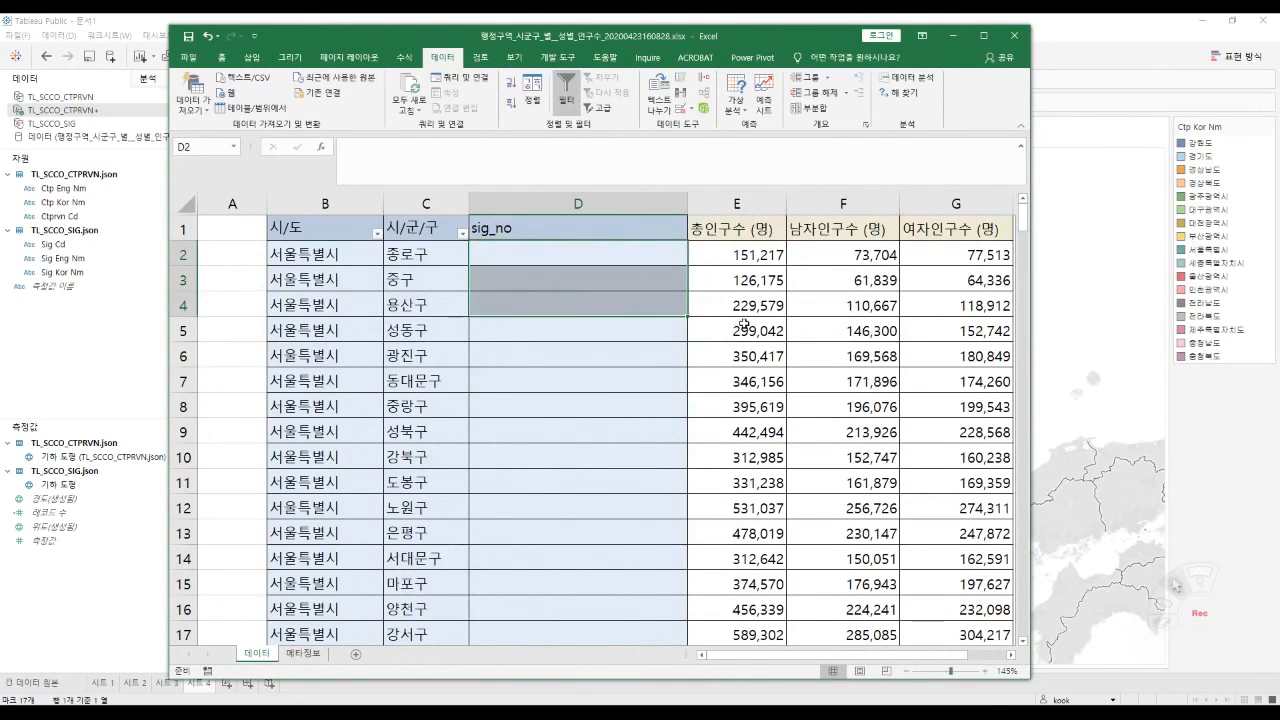
click(742, 325)
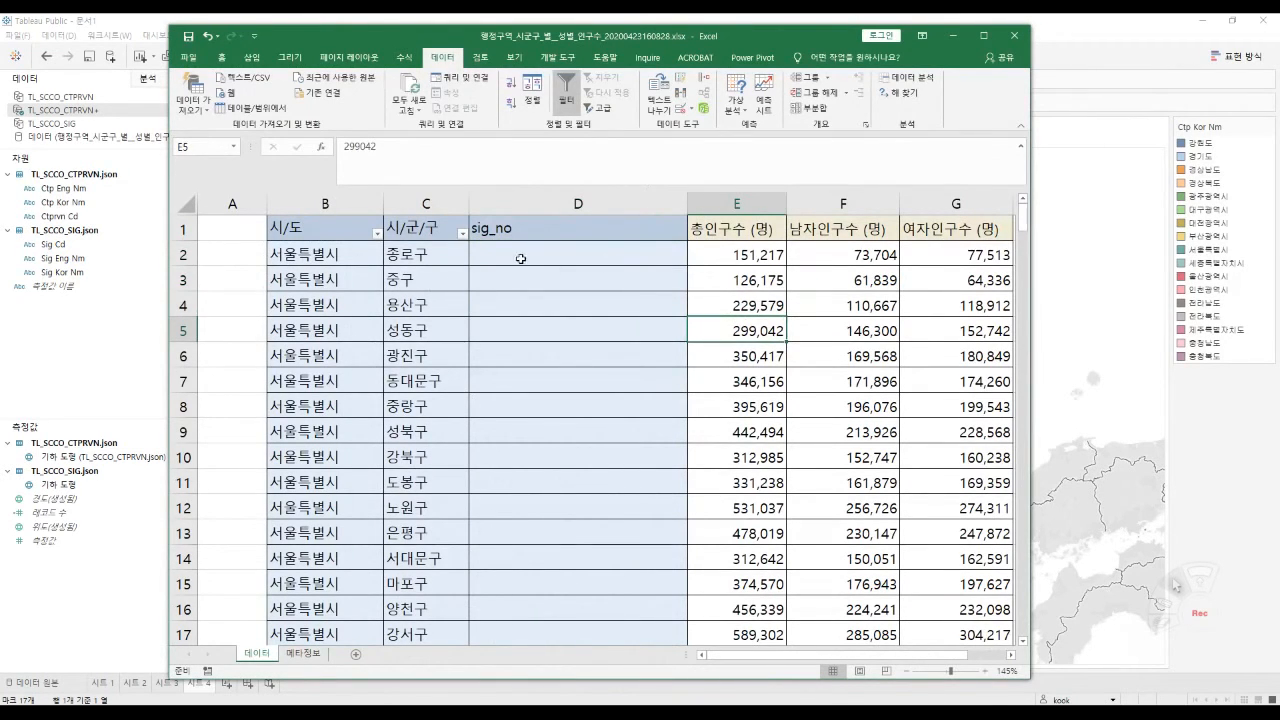
click(522, 257)
drag(513, 256, 508, 482)
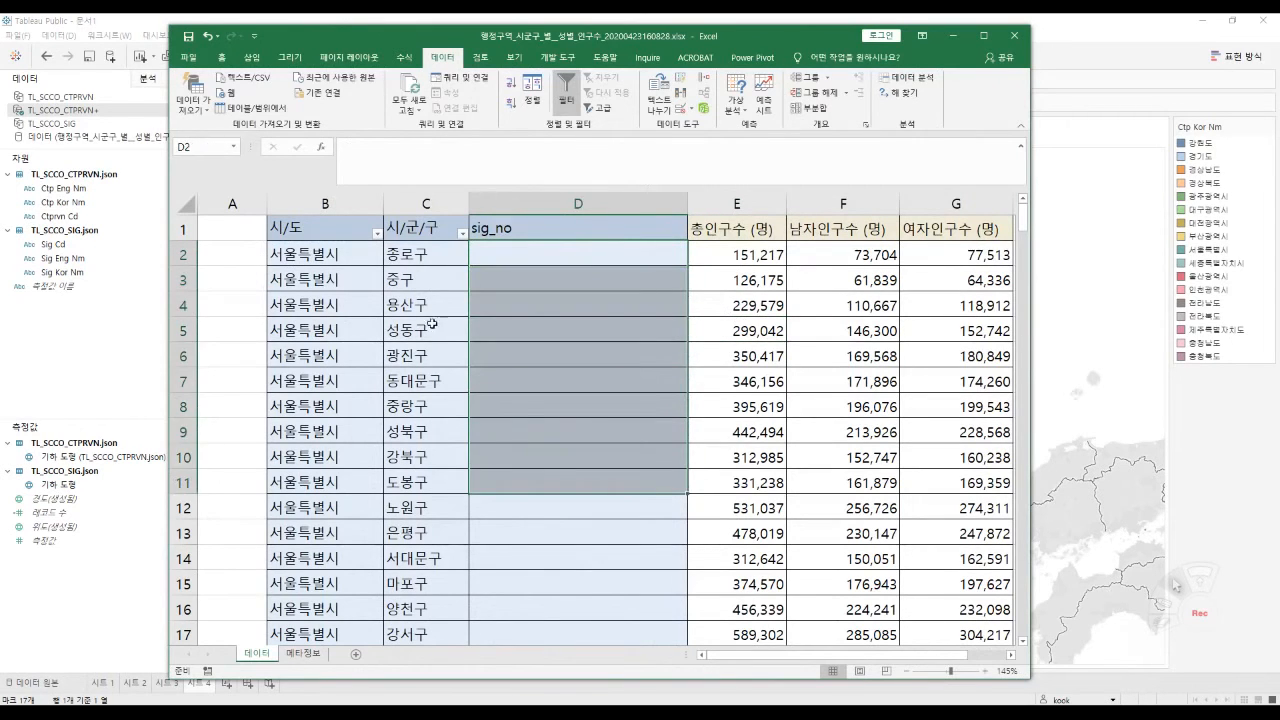
click(428, 257)
drag(465, 257, 503, 254)
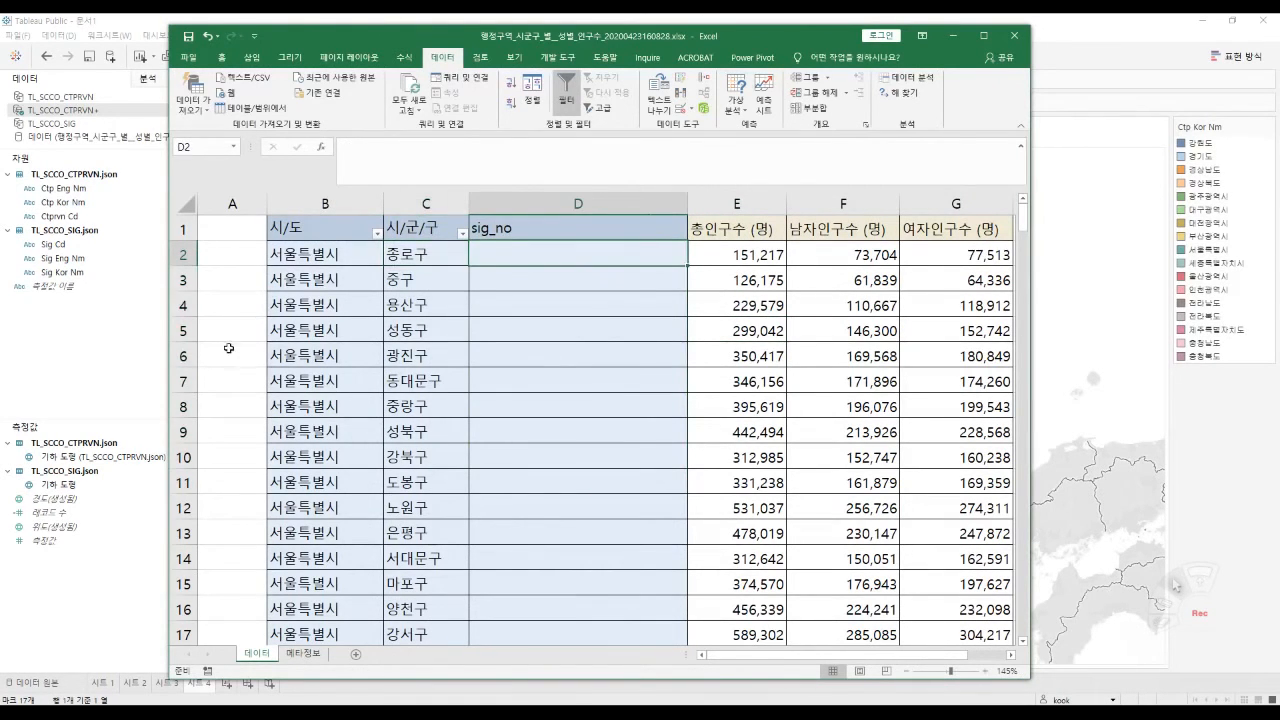
Switch back to Tableau Public, view the underlying data of TL_SCCO_CTPRVN+ in an enlarged window, examine its code and name columns, and close it.
click(120, 338)
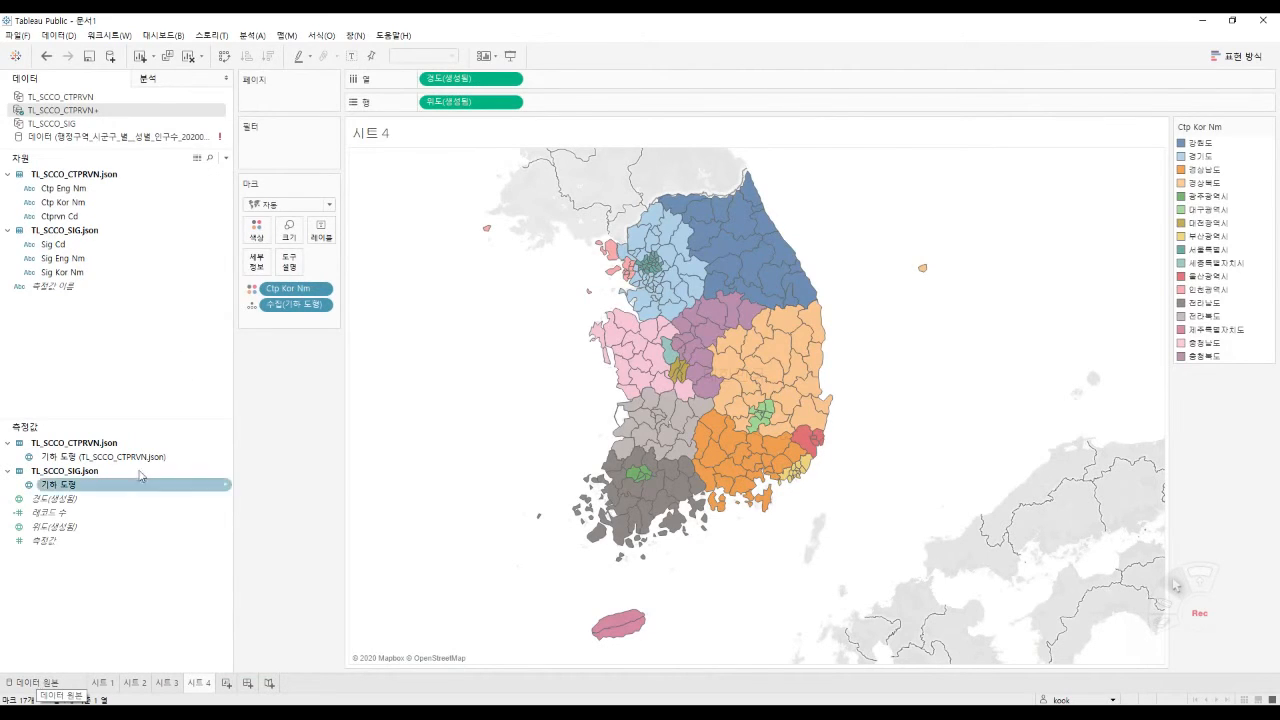
click(115, 245)
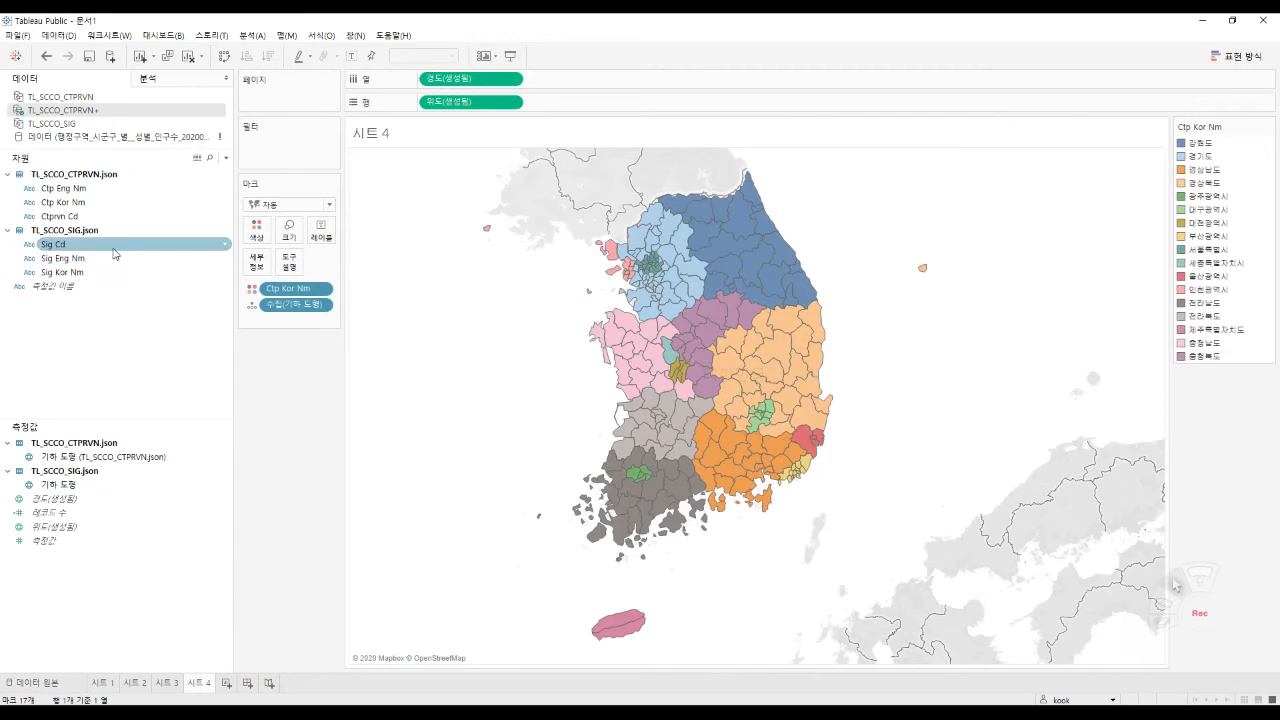
click(199, 159)
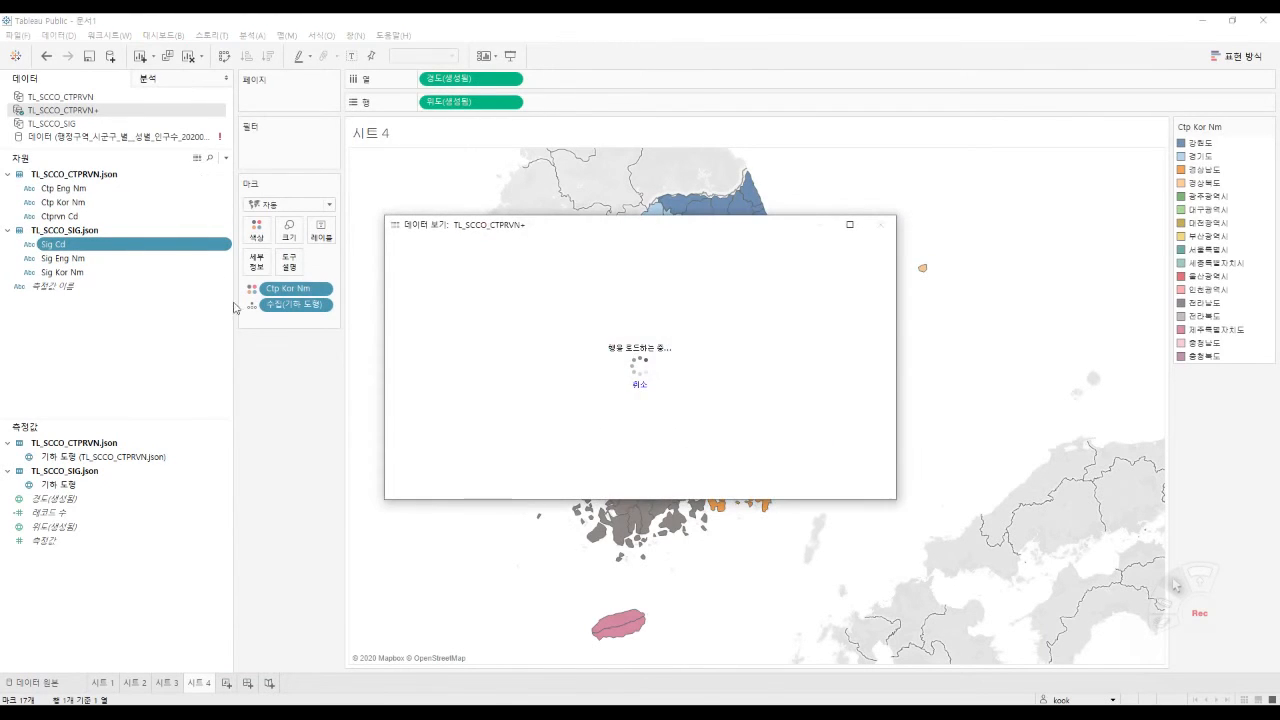
drag(581, 234, 495, 156)
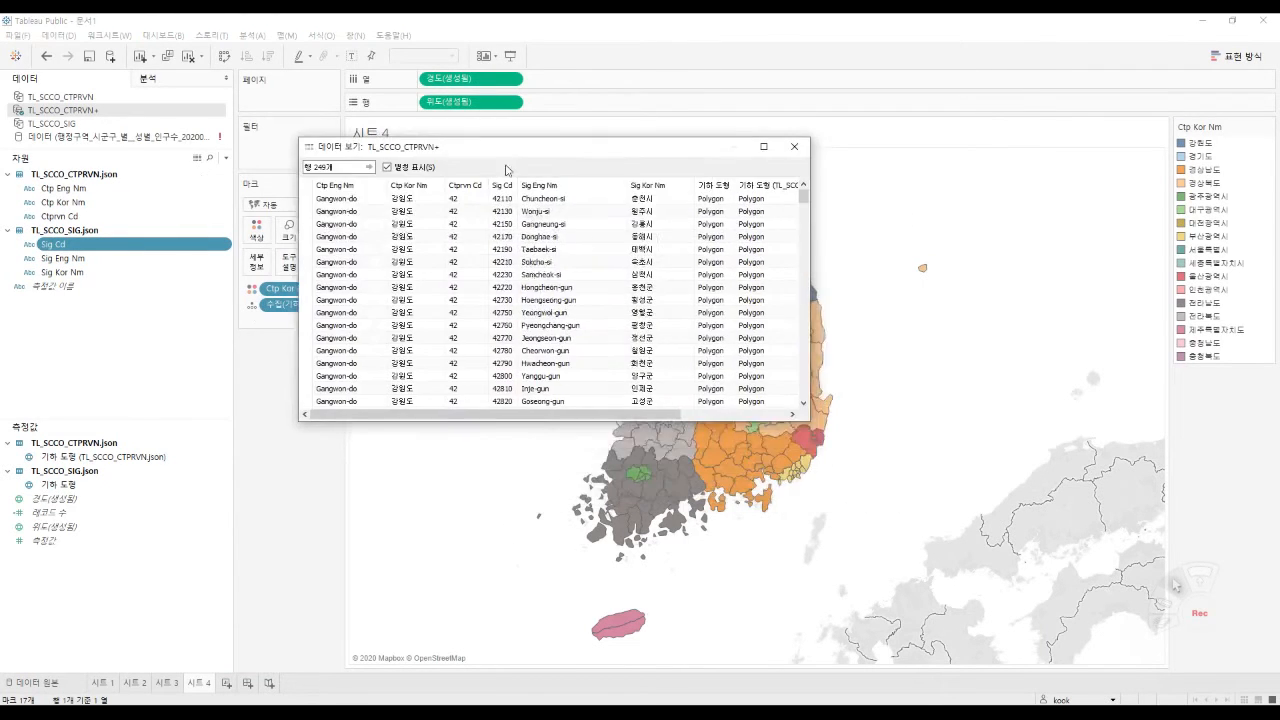
drag(802, 420, 950, 508)
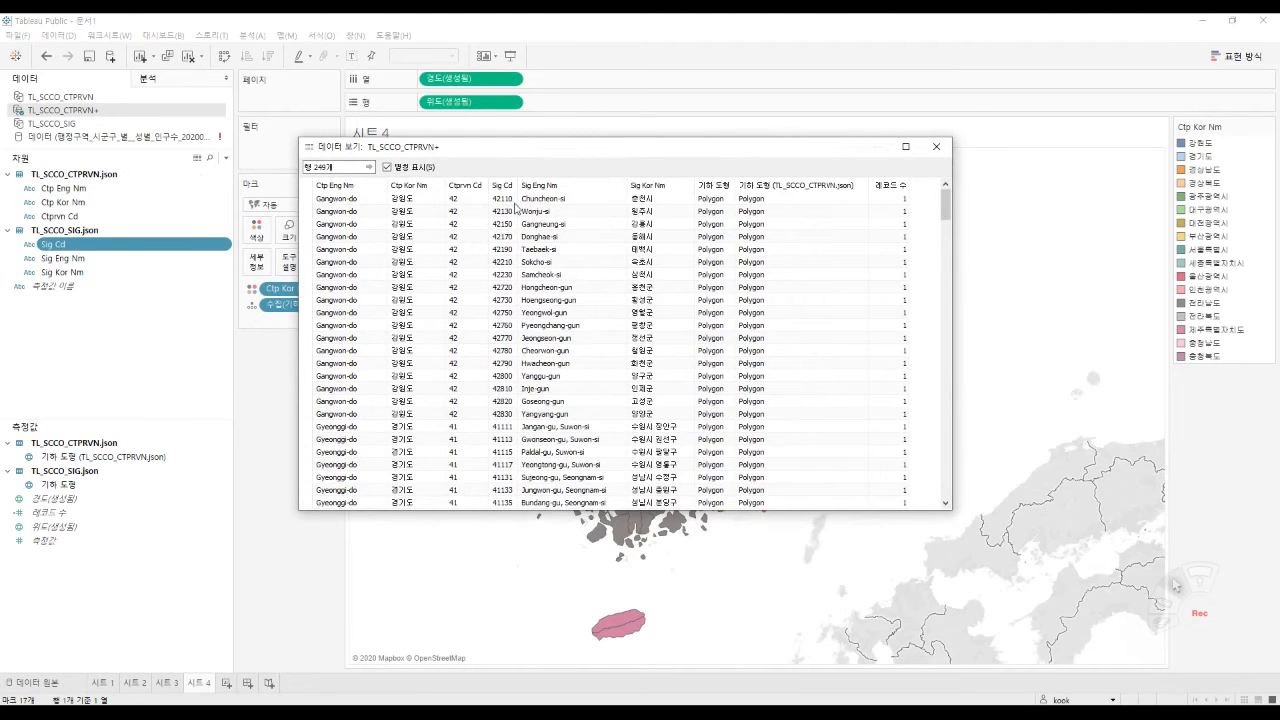
drag(949, 213, 926, 184)
click(585, 224)
click(559, 213)
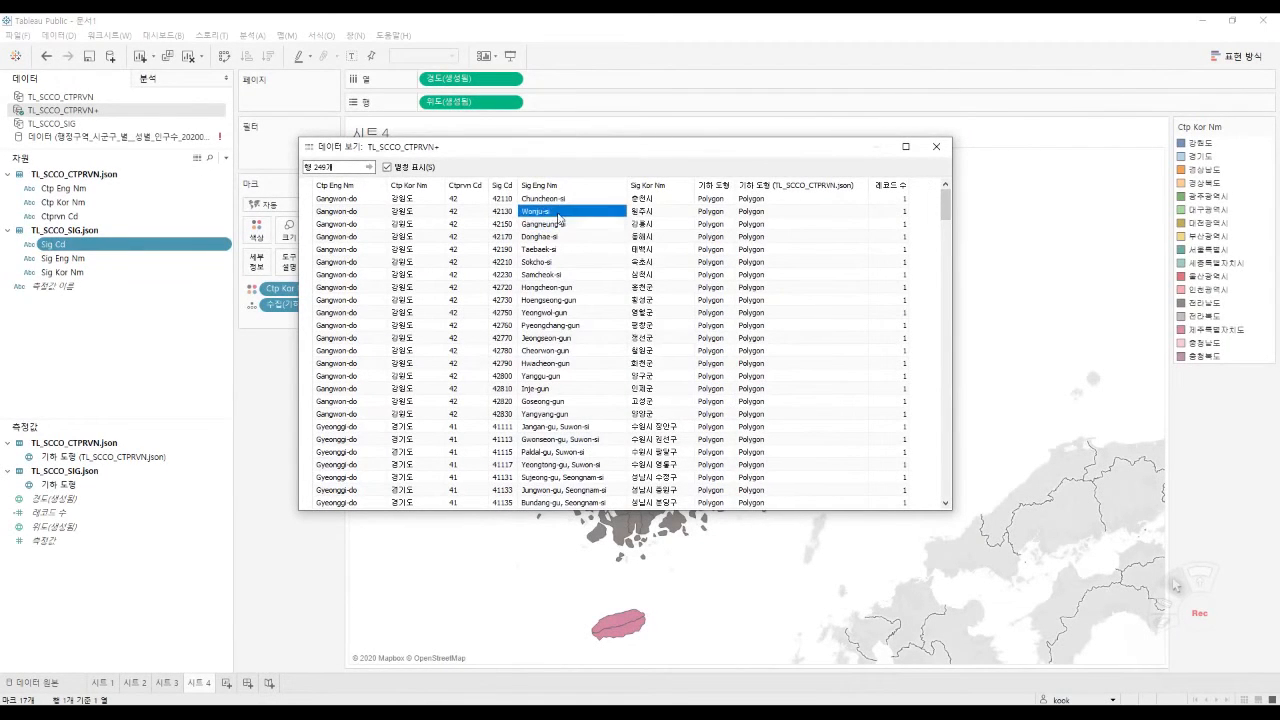
click(428, 224)
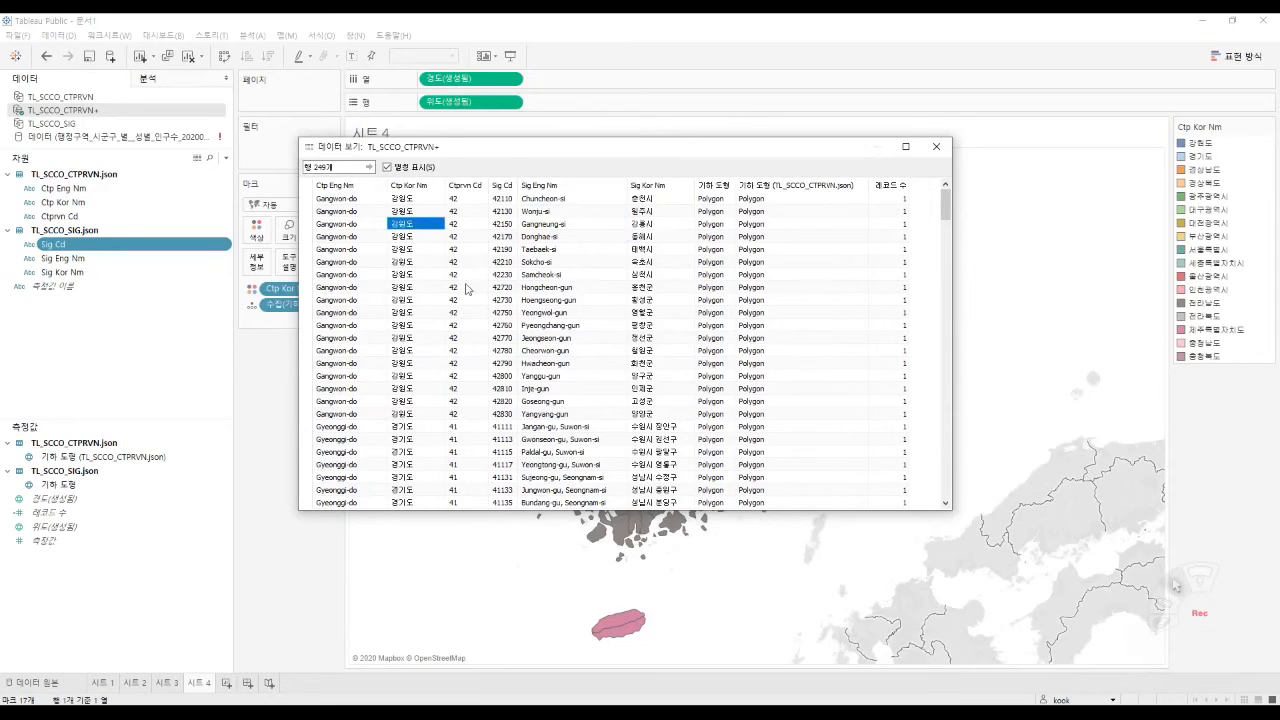
click(936, 146)
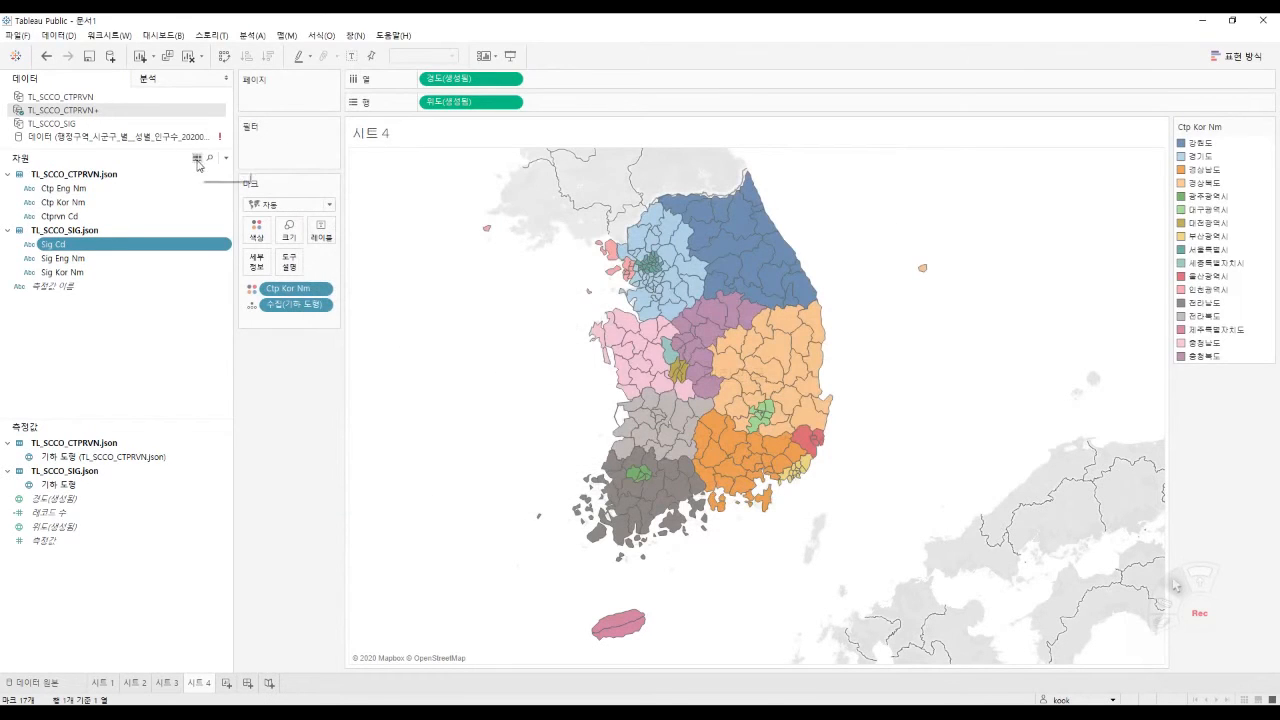
Open the underlying data of TL_SCCO_CTPRVN+ and copy all of its rows.
click(197, 158)
click(563, 330)
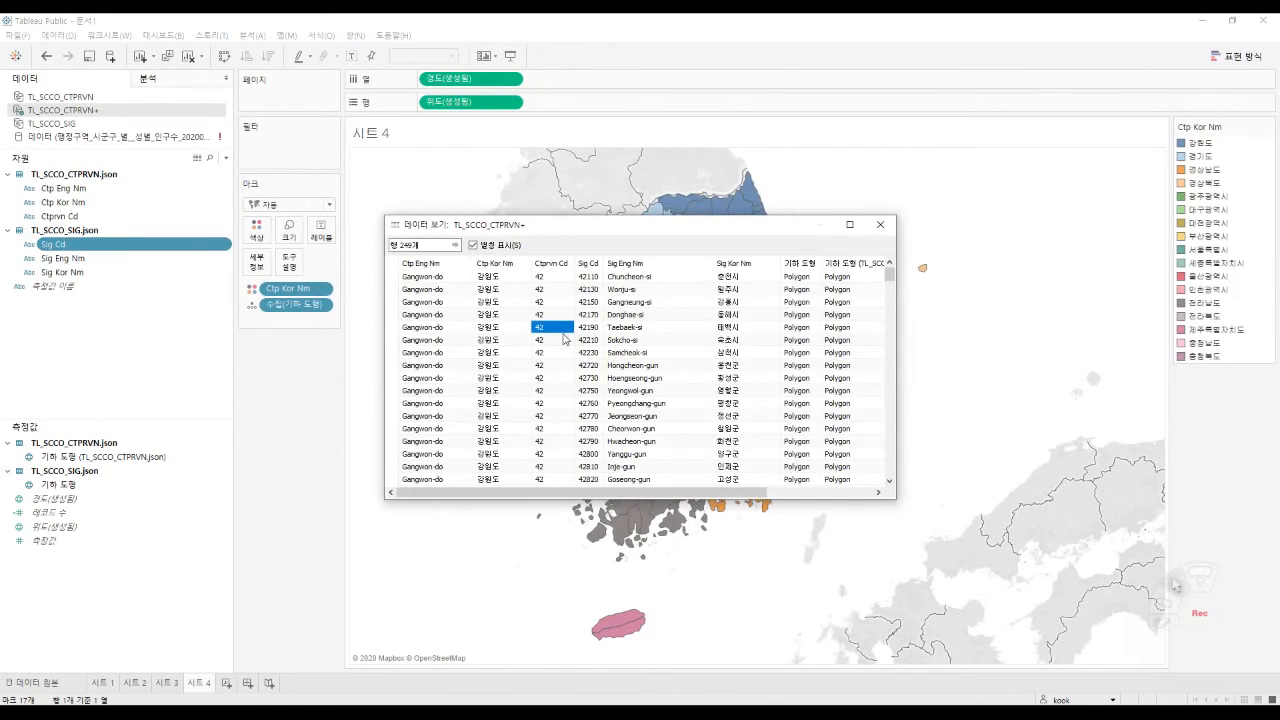
key(ctrl+a)
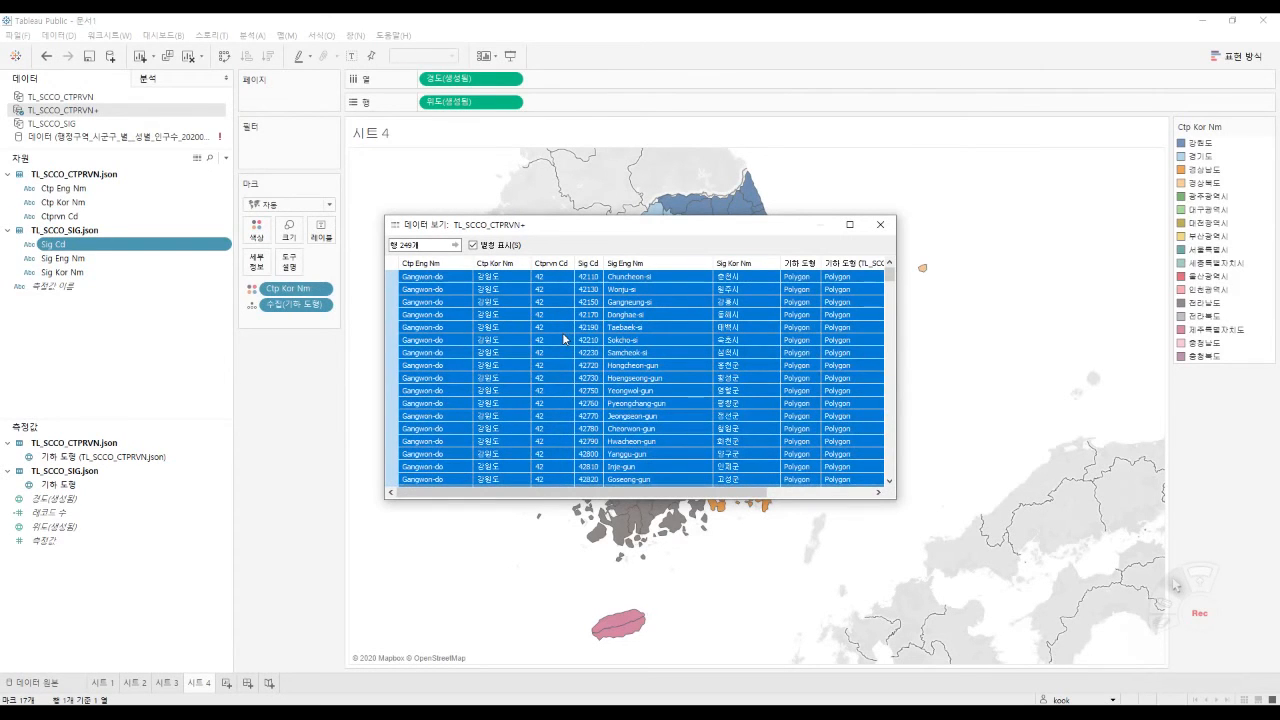
Switch to the population workbook in Excel, paste the copied rows at cell A1 of a new sheet, and maximize the window.
key(alt+Tab)
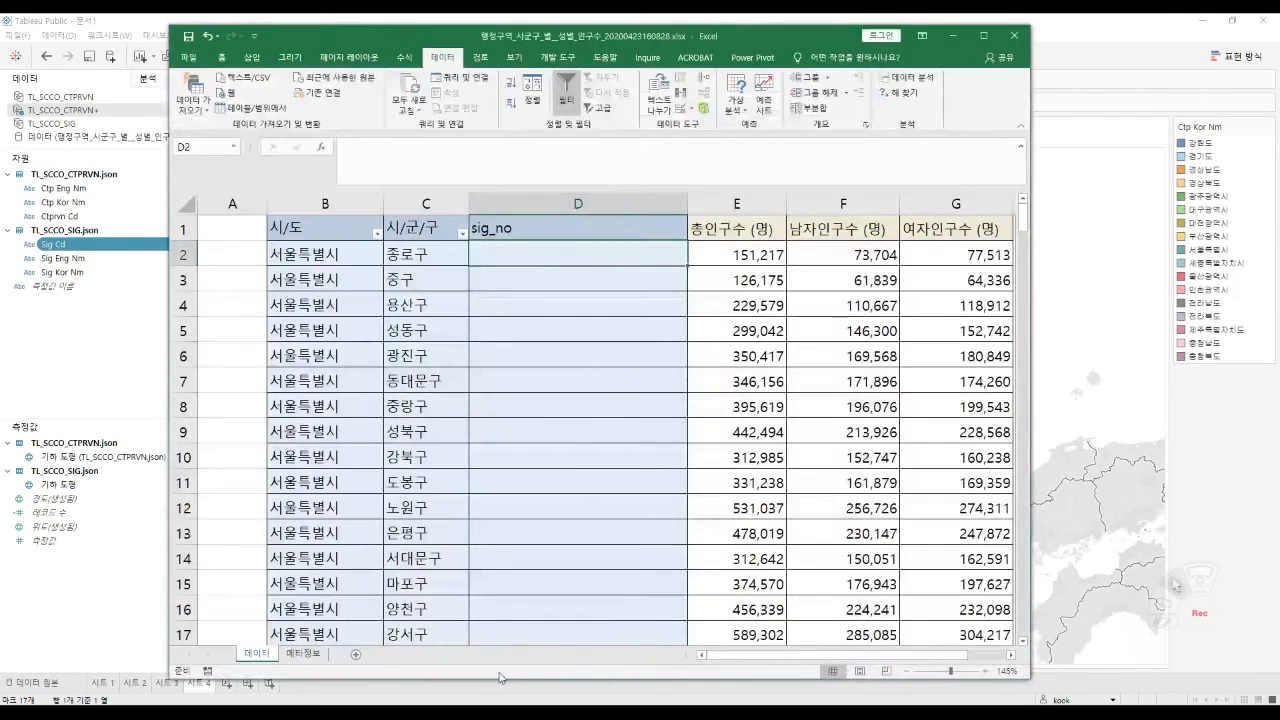
click(359, 654)
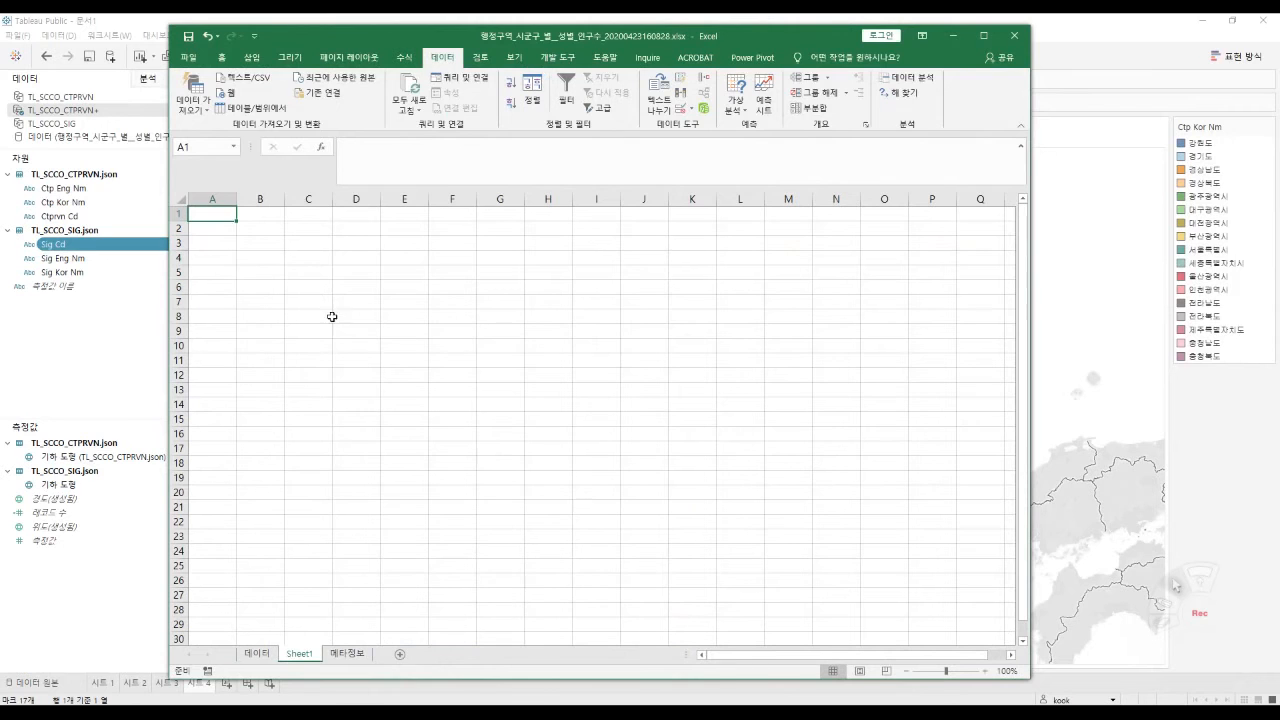
right_click(214, 214)
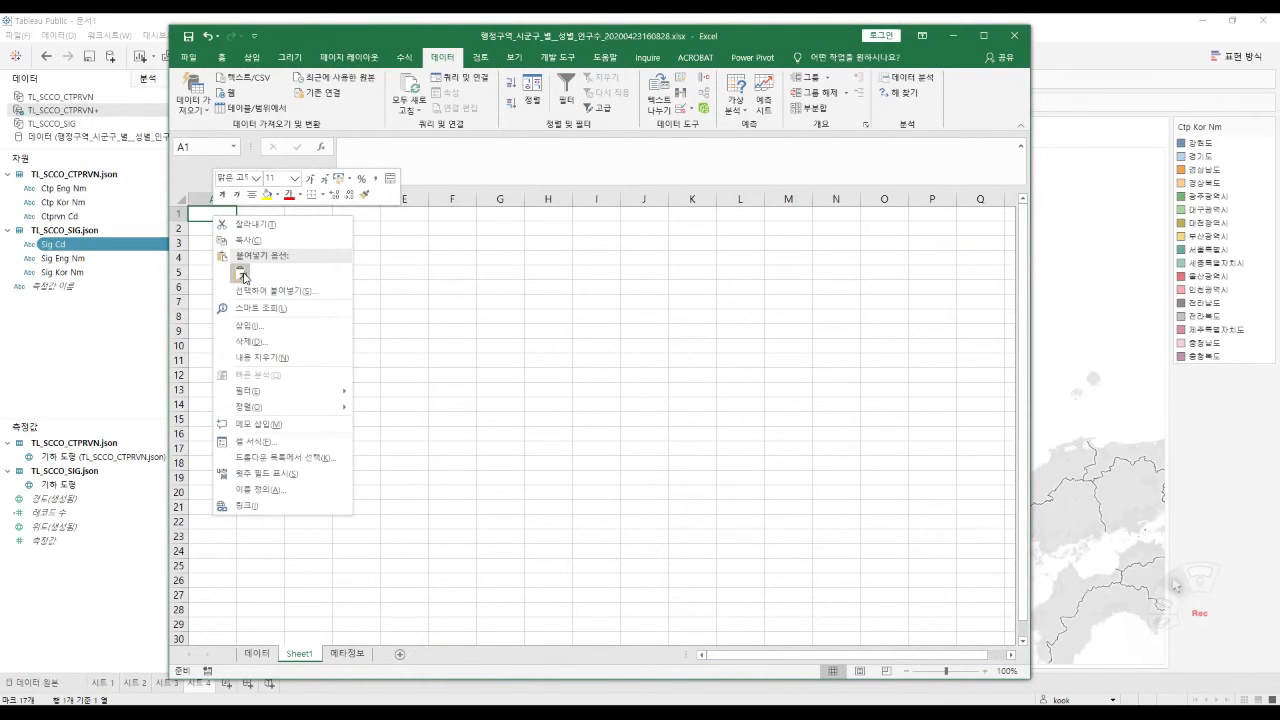
click(242, 276)
click(388, 345)
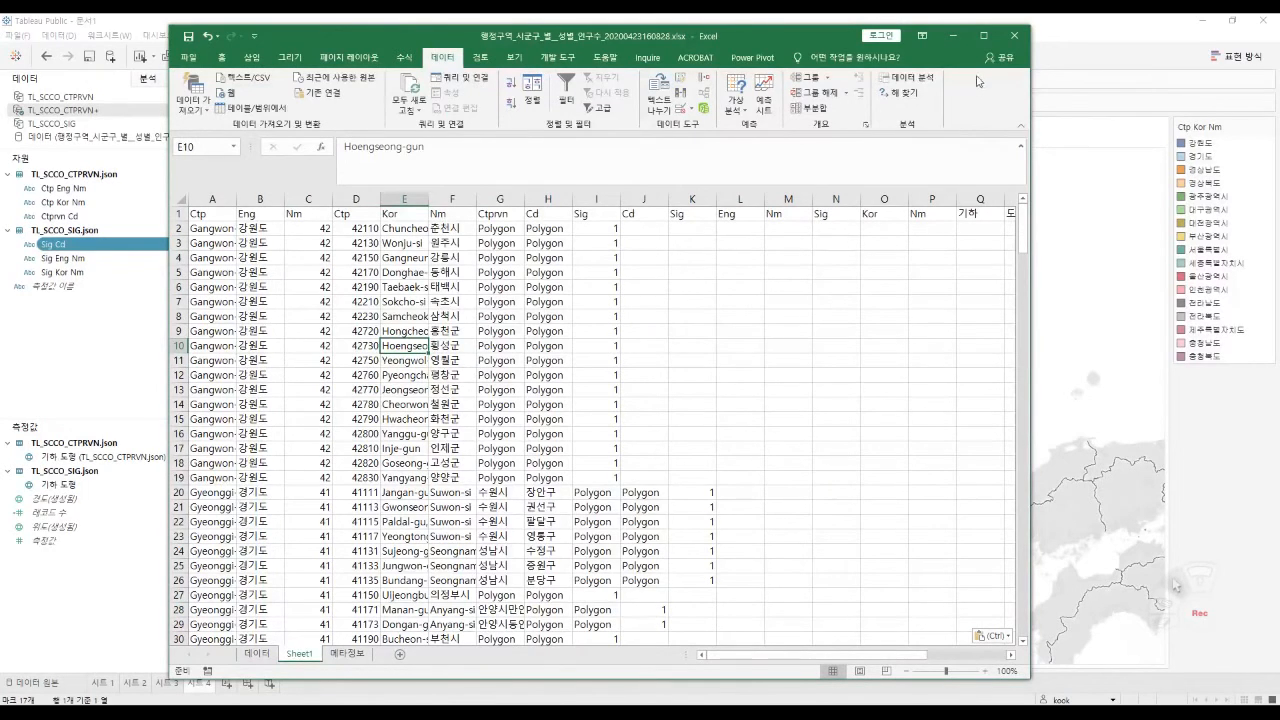
click(984, 35)
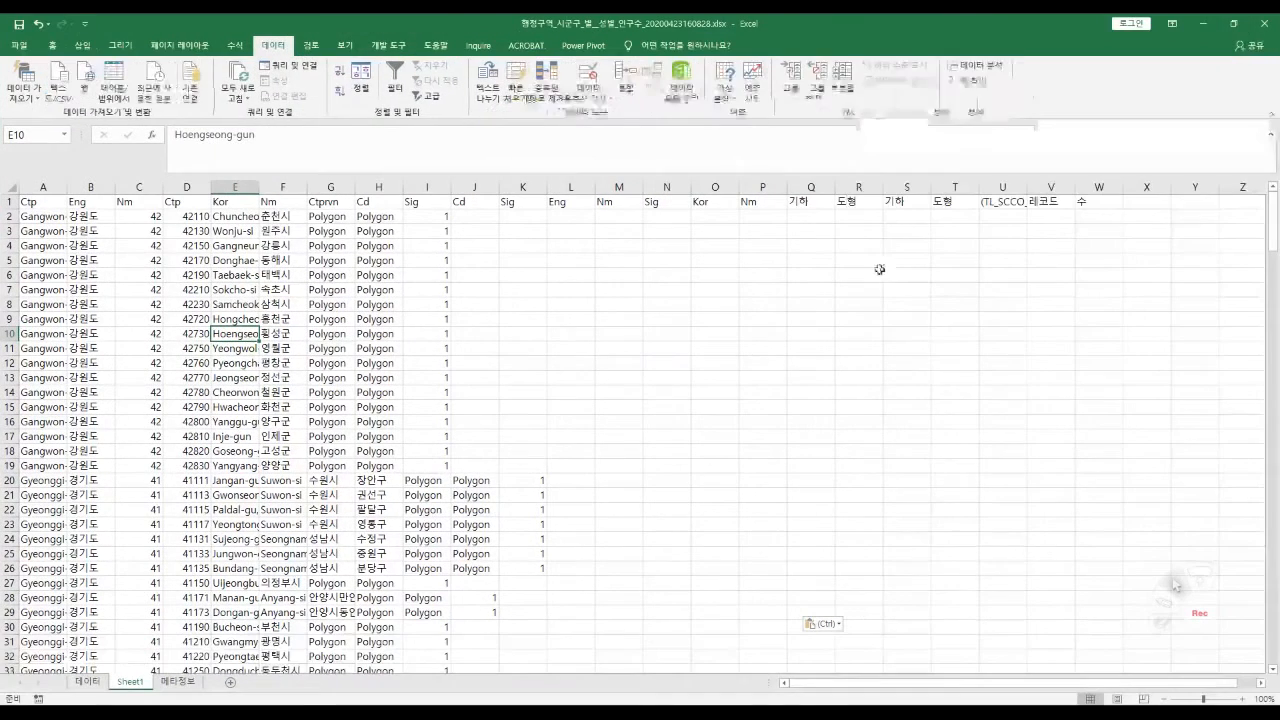
click(793, 376)
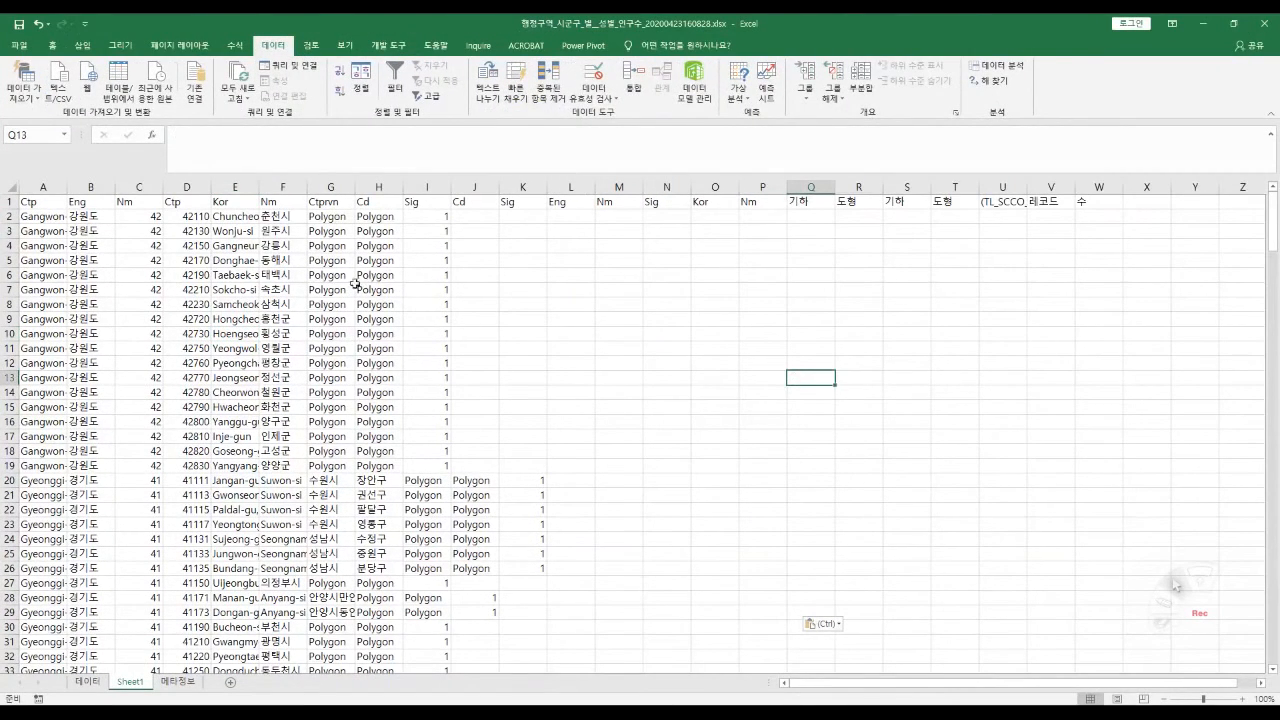
Fit the width of column E on Sheet1 to the English district names.
click(304, 276)
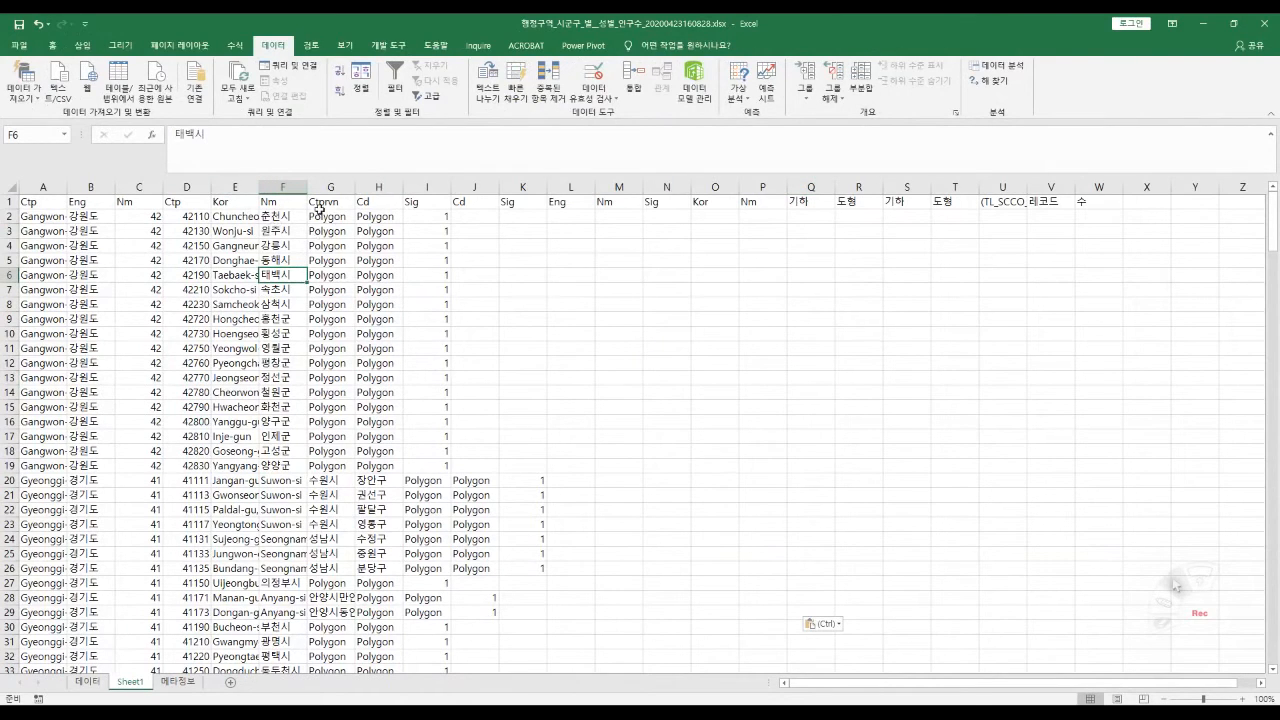
drag(188, 218, 285, 221)
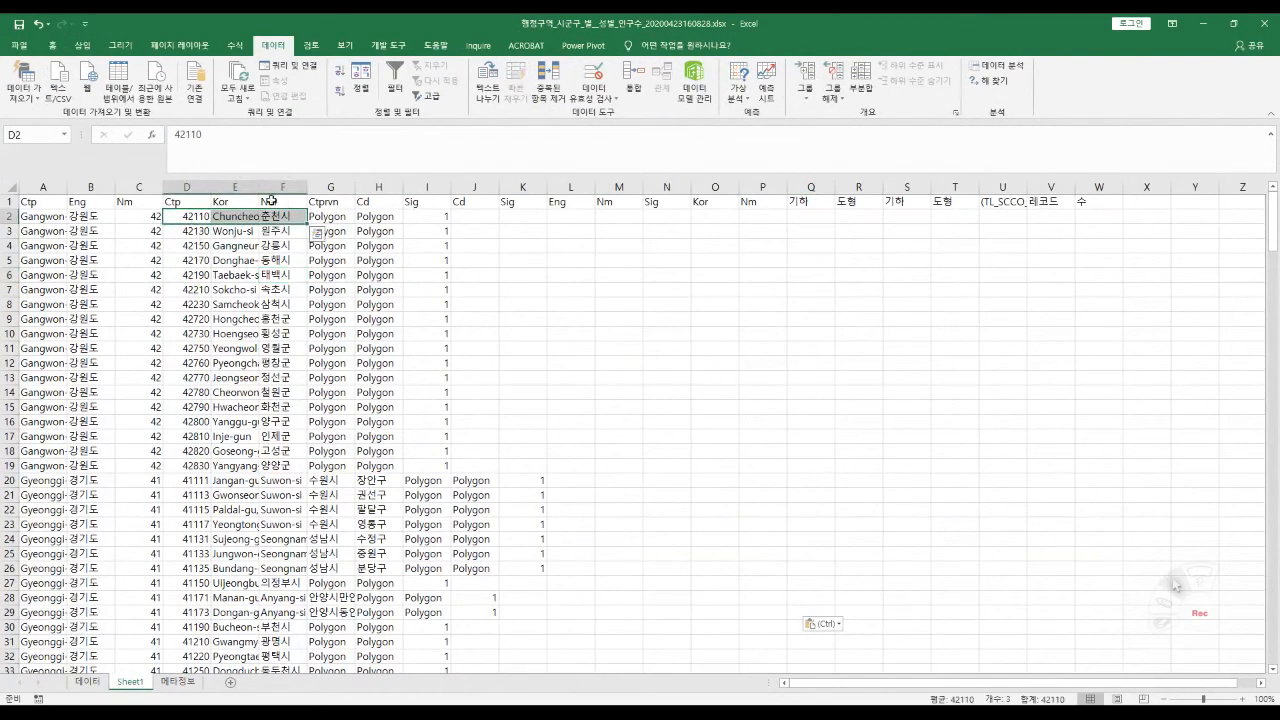
double_click(258, 188)
click(277, 262)
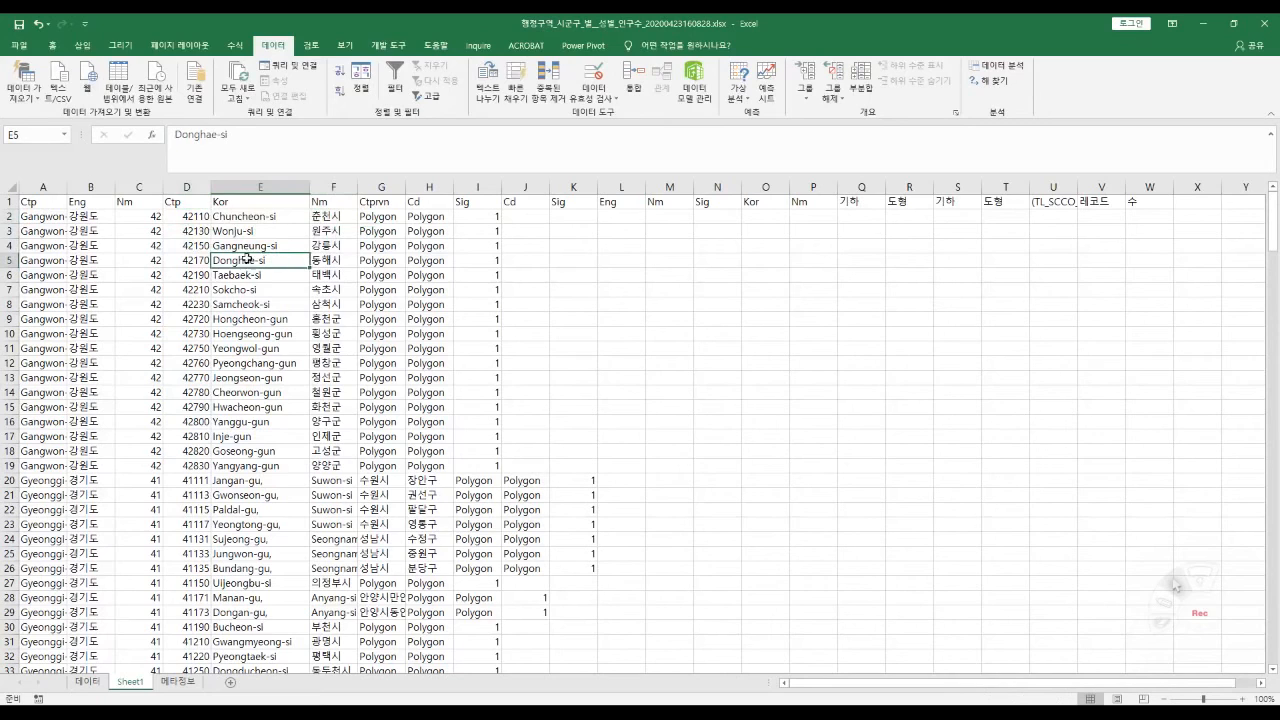
Match the codes in column D with the Korean district names in column F by selecting both for rows 2 to 5.
click(90, 217)
click(195, 221)
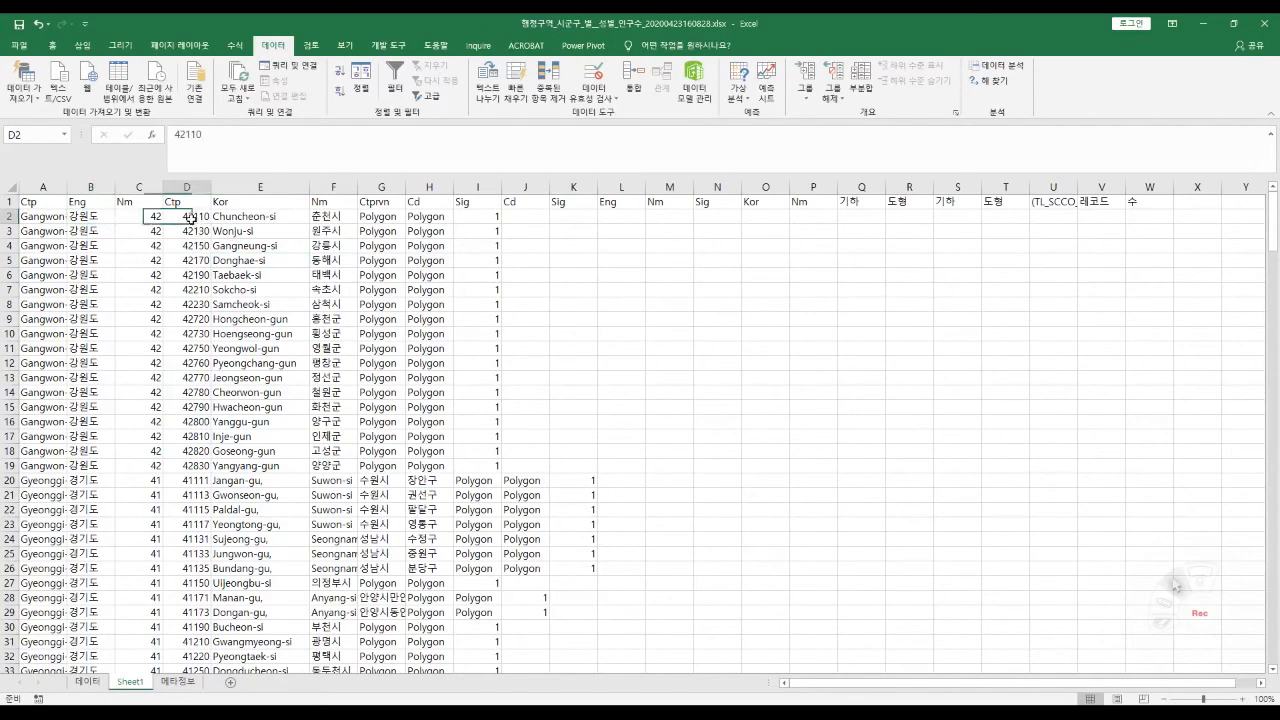
ctrl+click(330, 217)
ctrl+click(195, 232)
ctrl+click(327, 233)
ctrl+click(203, 247)
ctrl+click(325, 247)
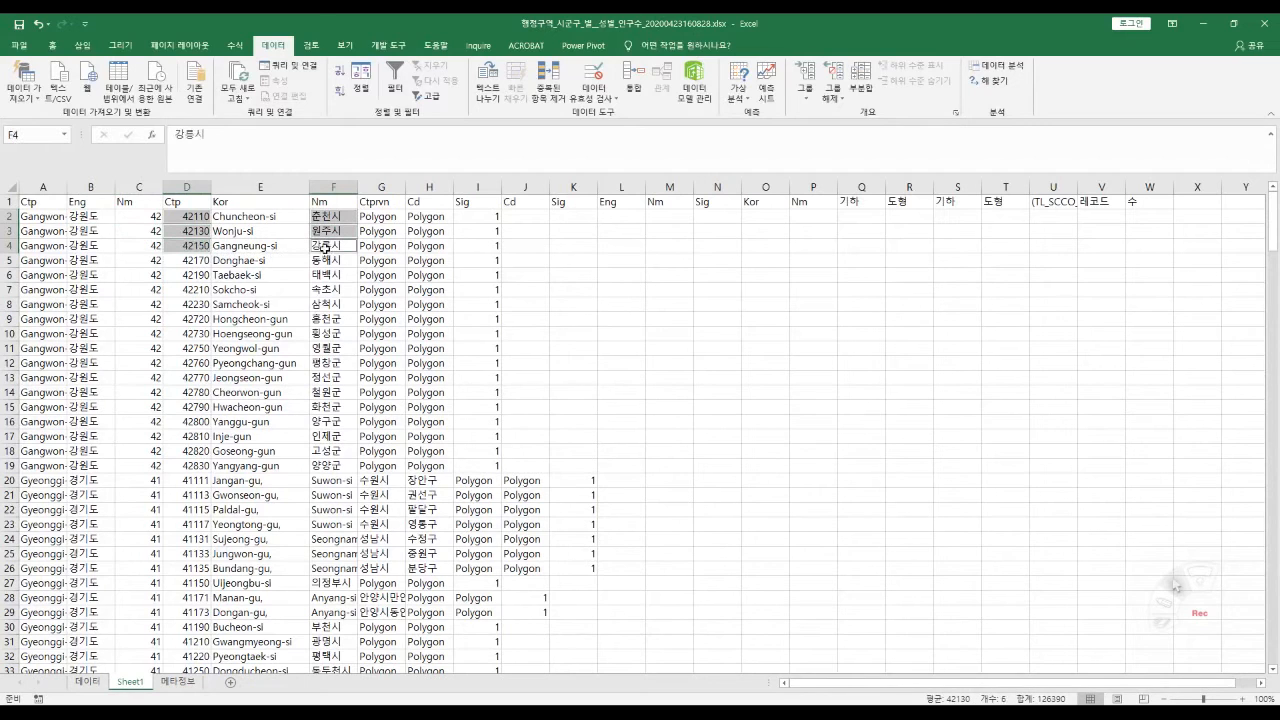
ctrl+click(203, 262)
ctrl+click(320, 262)
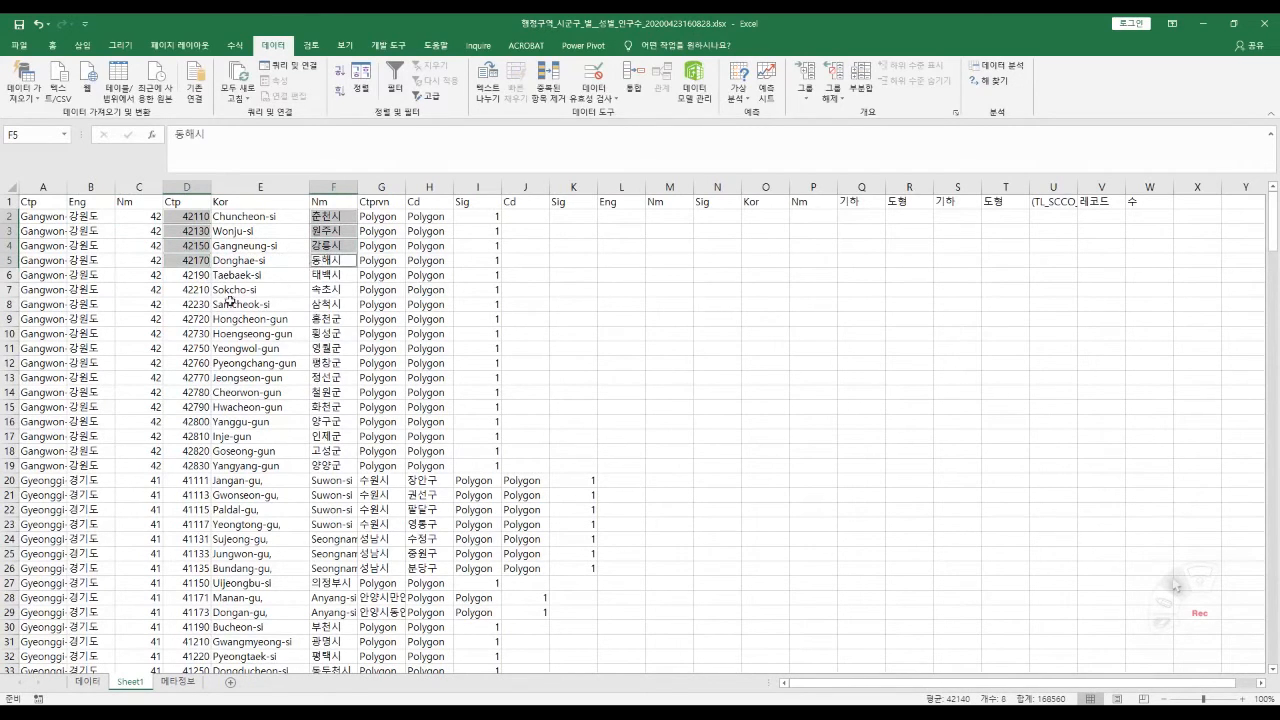
Compare the sig_no column on the 데이터 sheet with the province names, codes and district names pasted on Sheet1.
click(85, 685)
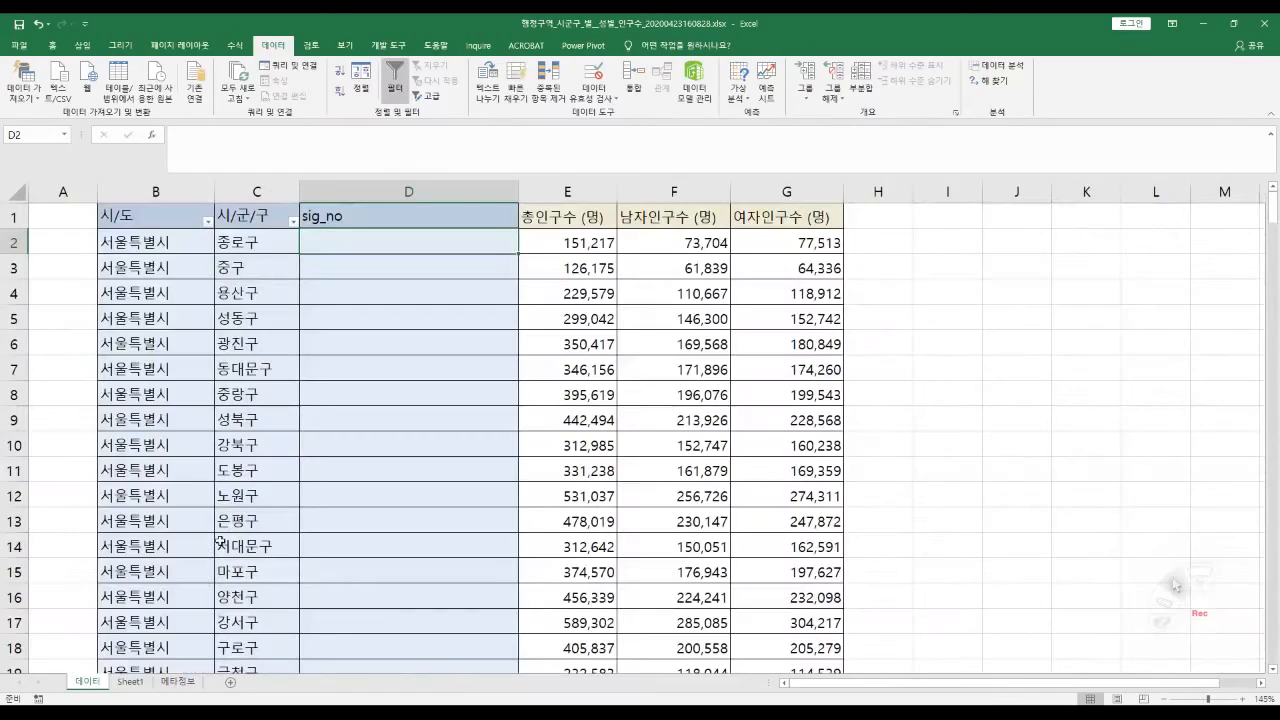
drag(377, 242, 400, 597)
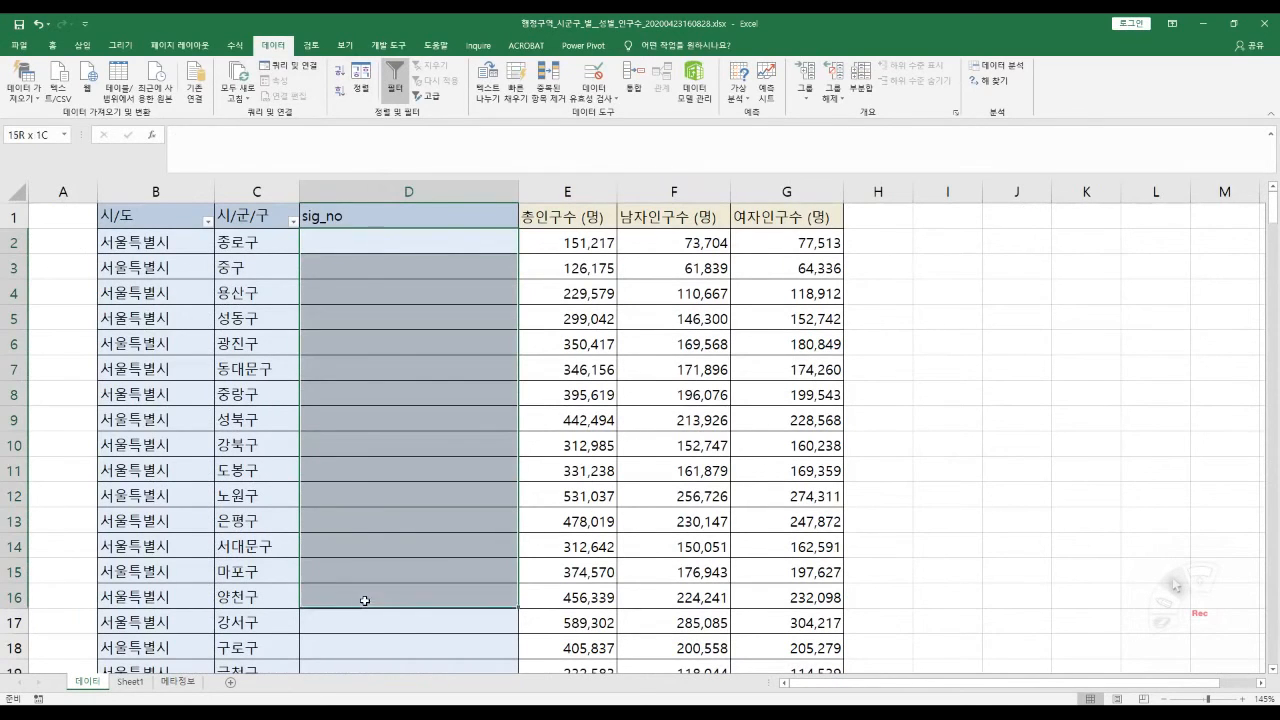
click(167, 684)
click(138, 683)
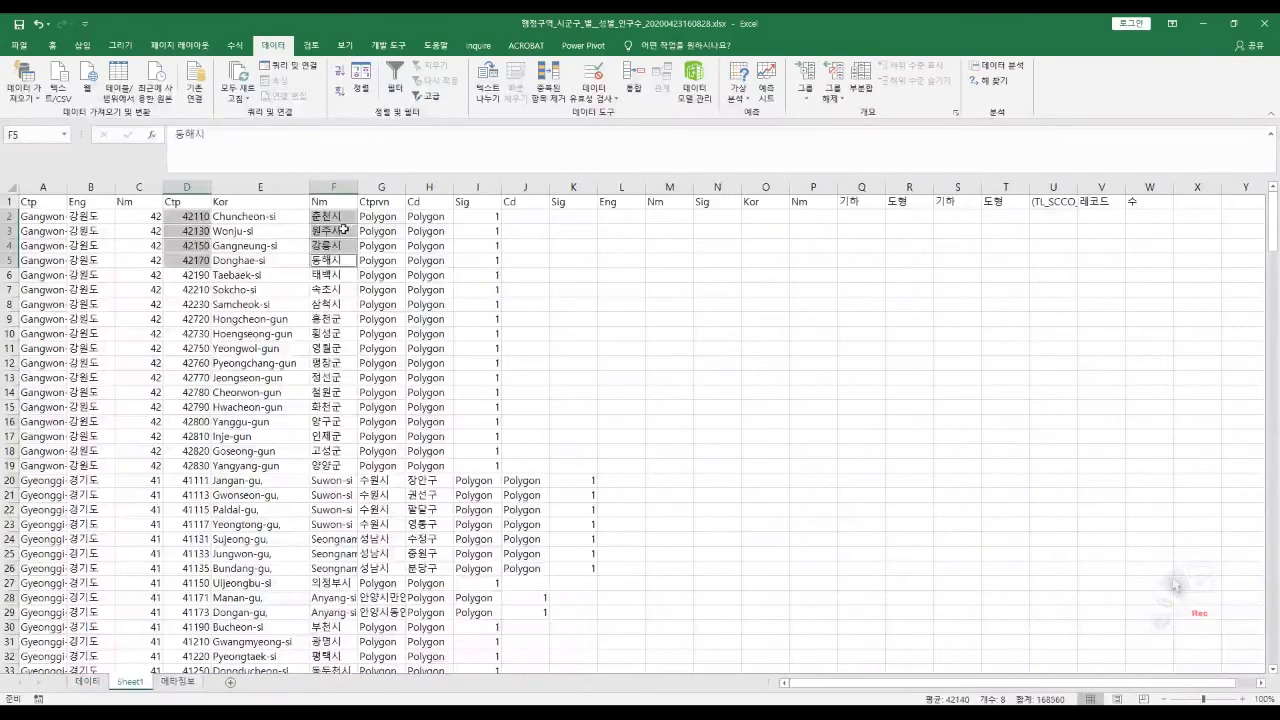
drag(326, 216, 335, 360)
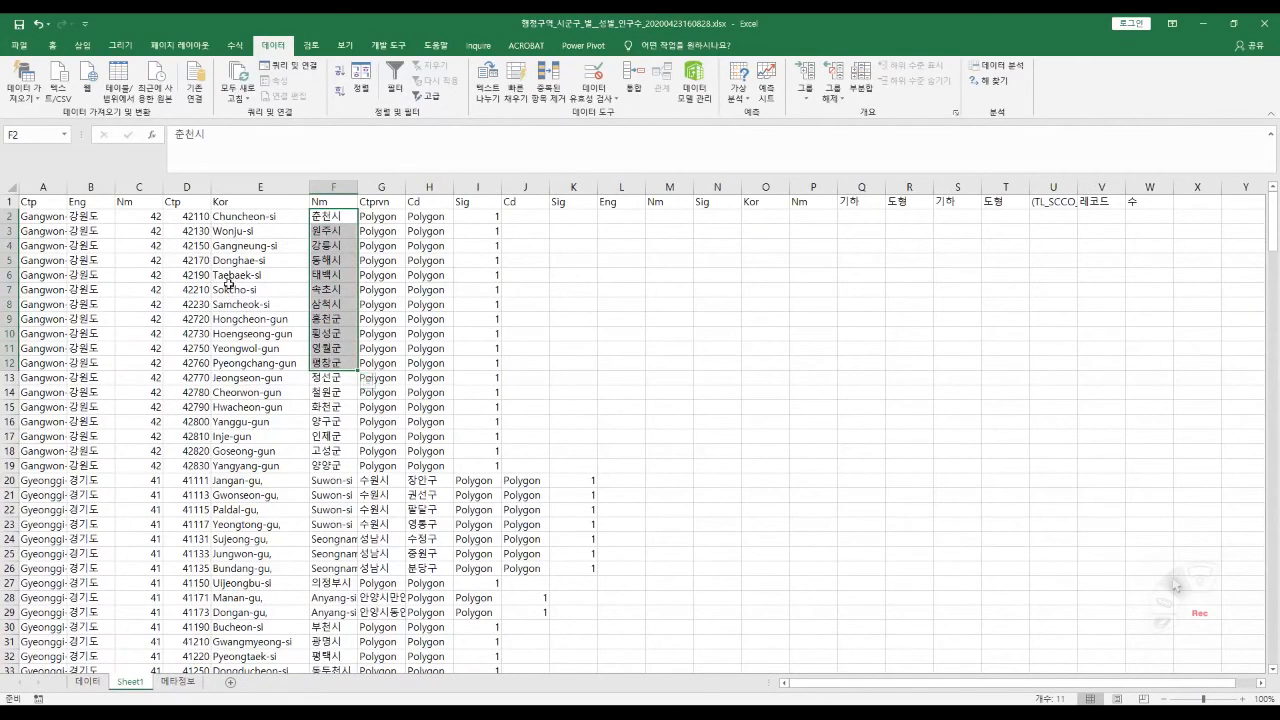
click(95, 217)
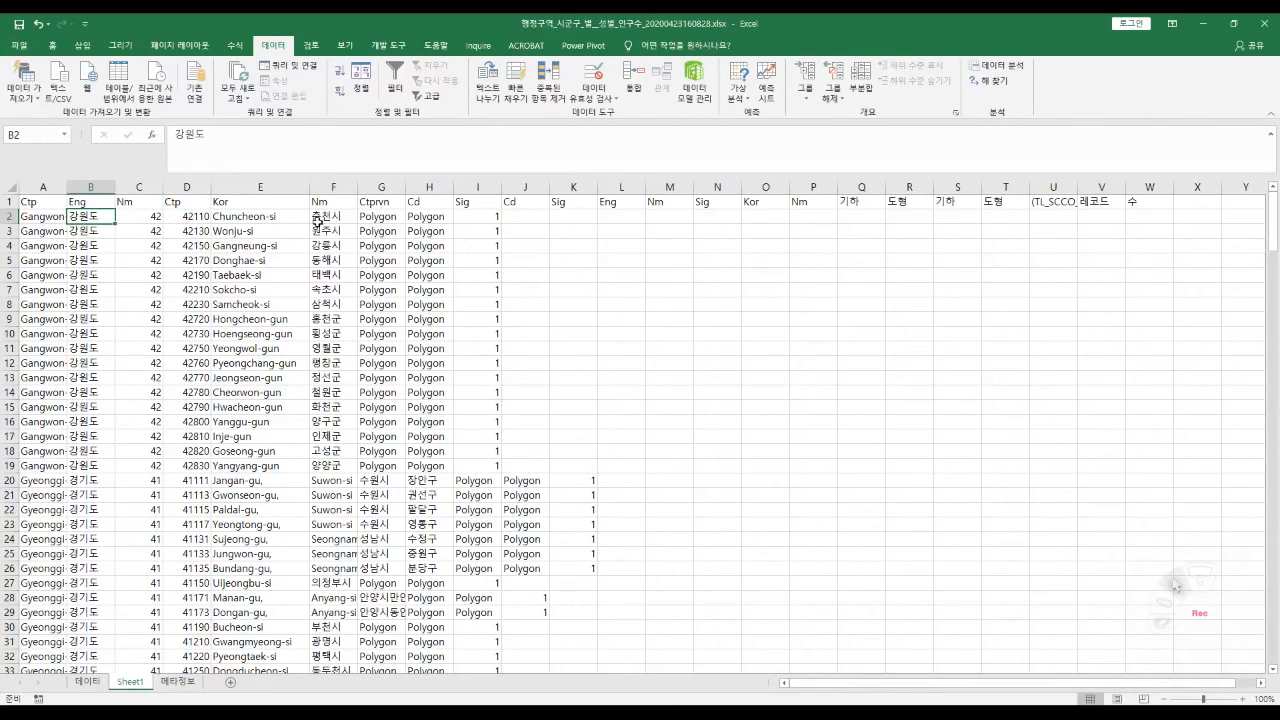
drag(152, 223, 207, 323)
click(328, 270)
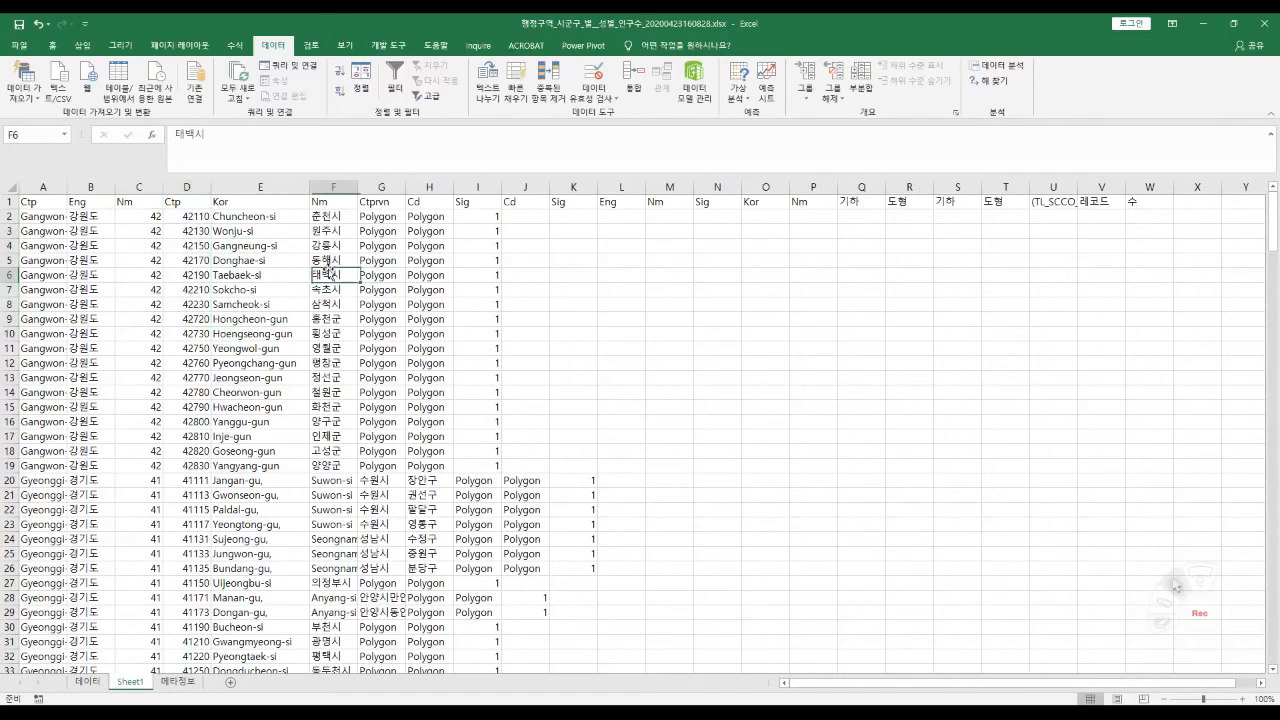
click(95, 684)
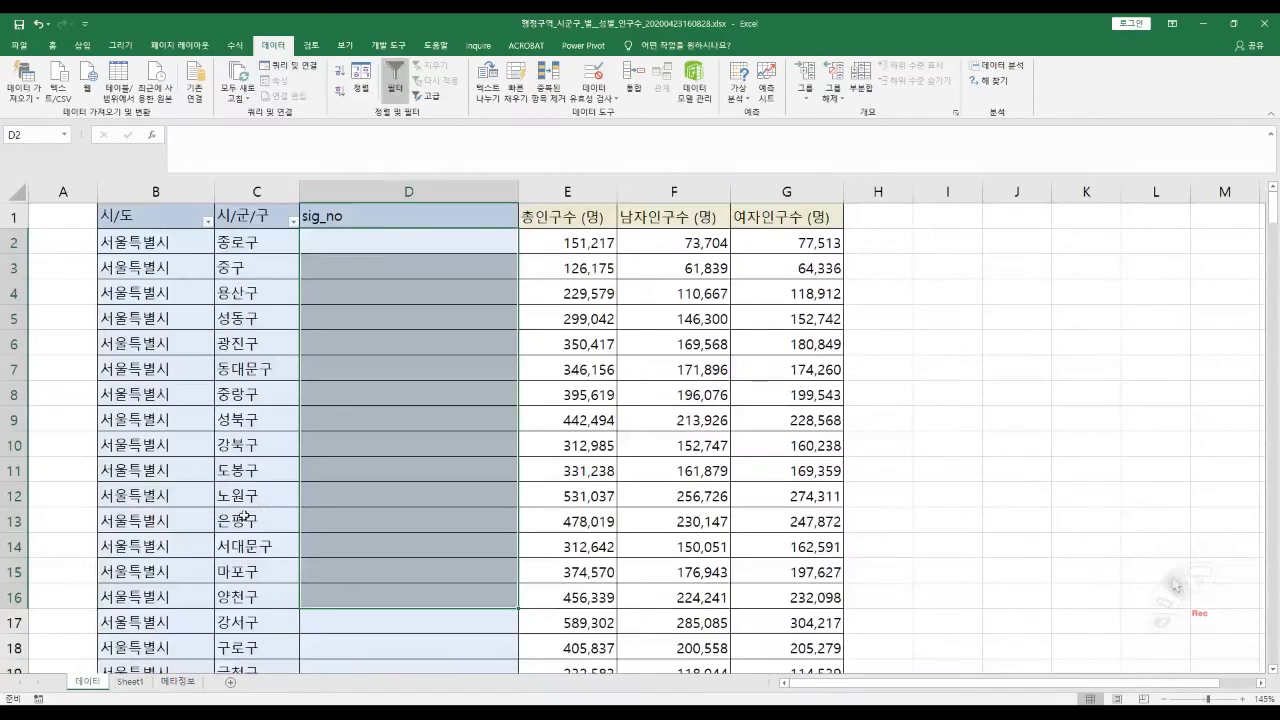
click(430, 273)
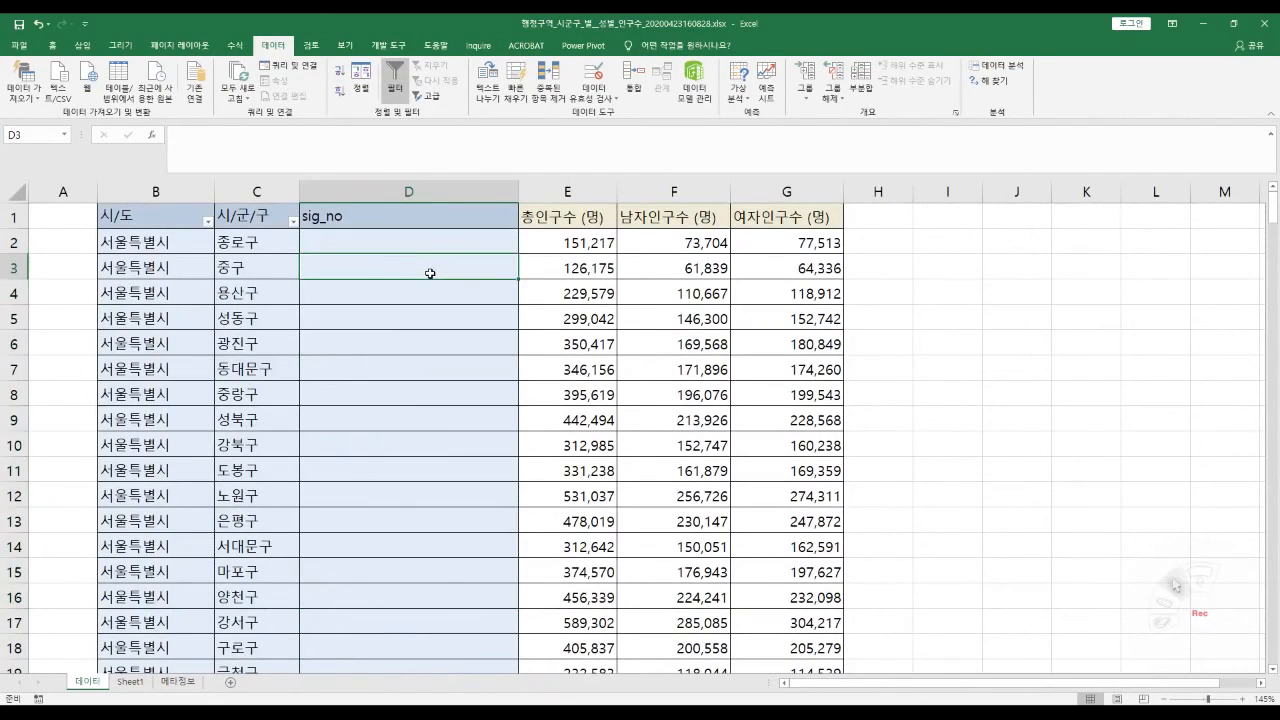
Close the population workbook without saving and open 행정구역_시군구_별__성별_인구수_수정.xlsx from the 전국인구수_시구별 folder.
click(1259, 23)
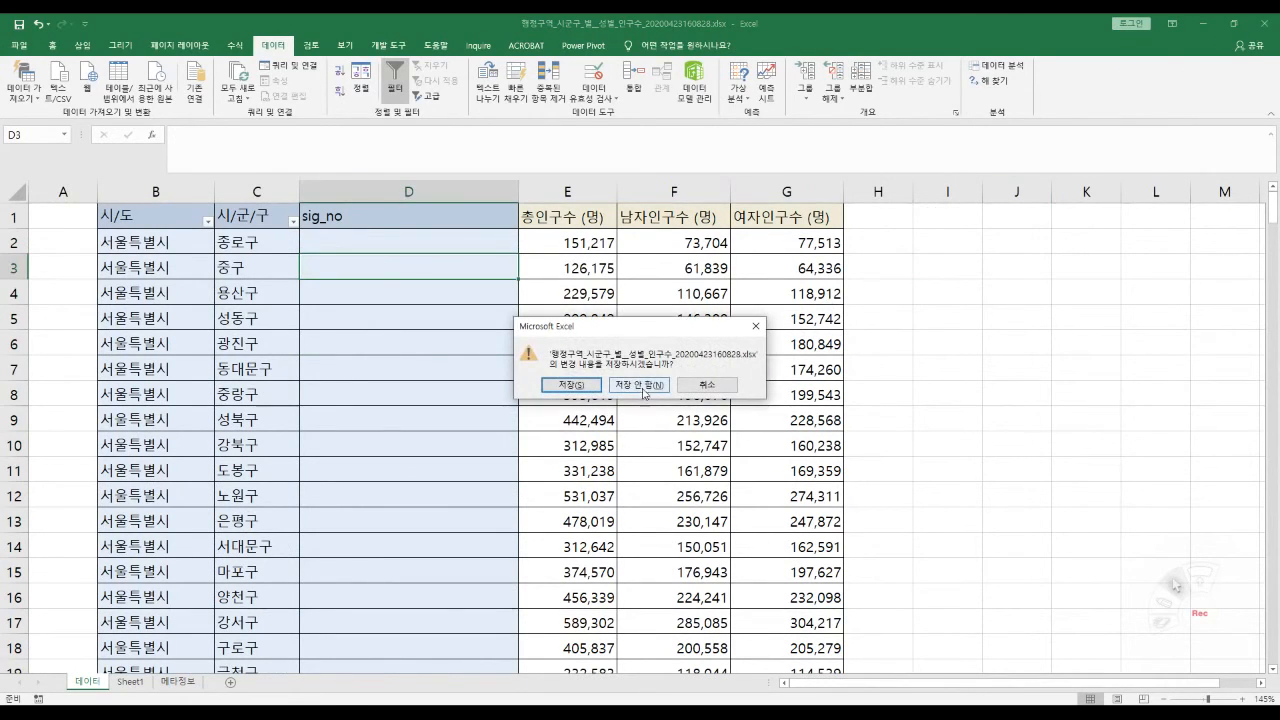
click(641, 385)
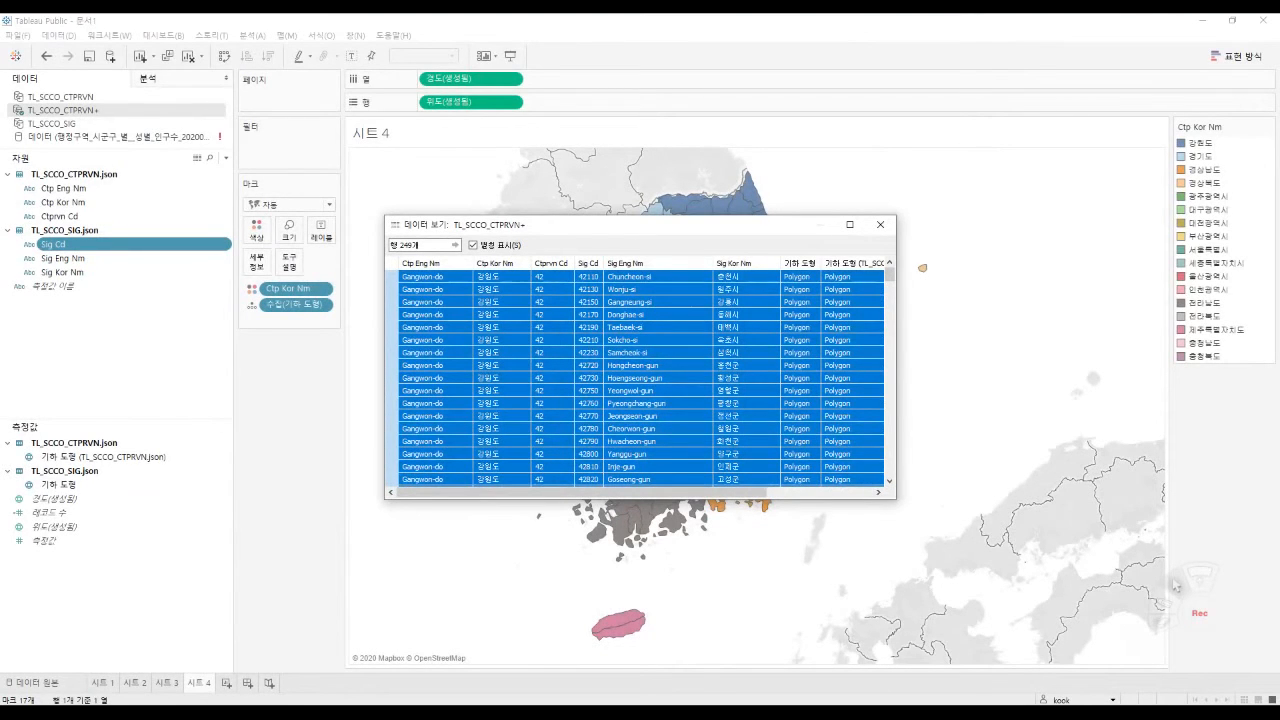
click(225, 714)
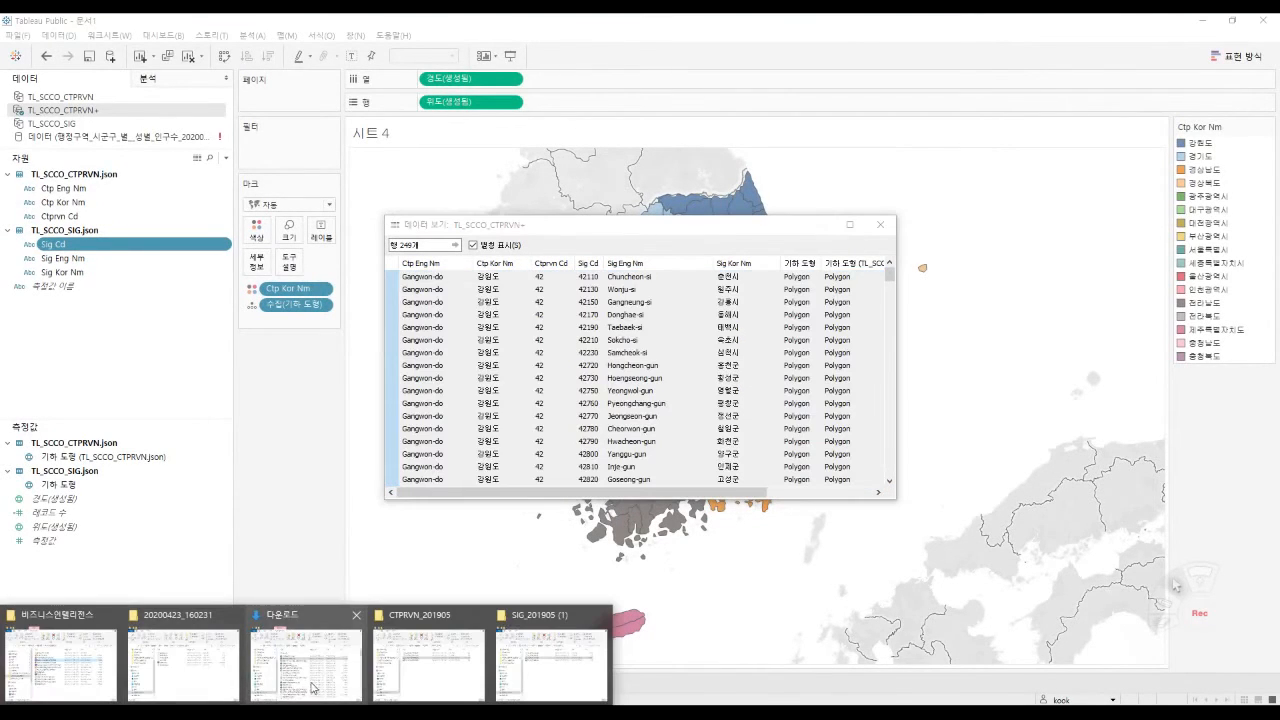
click(72, 659)
click(792, 254)
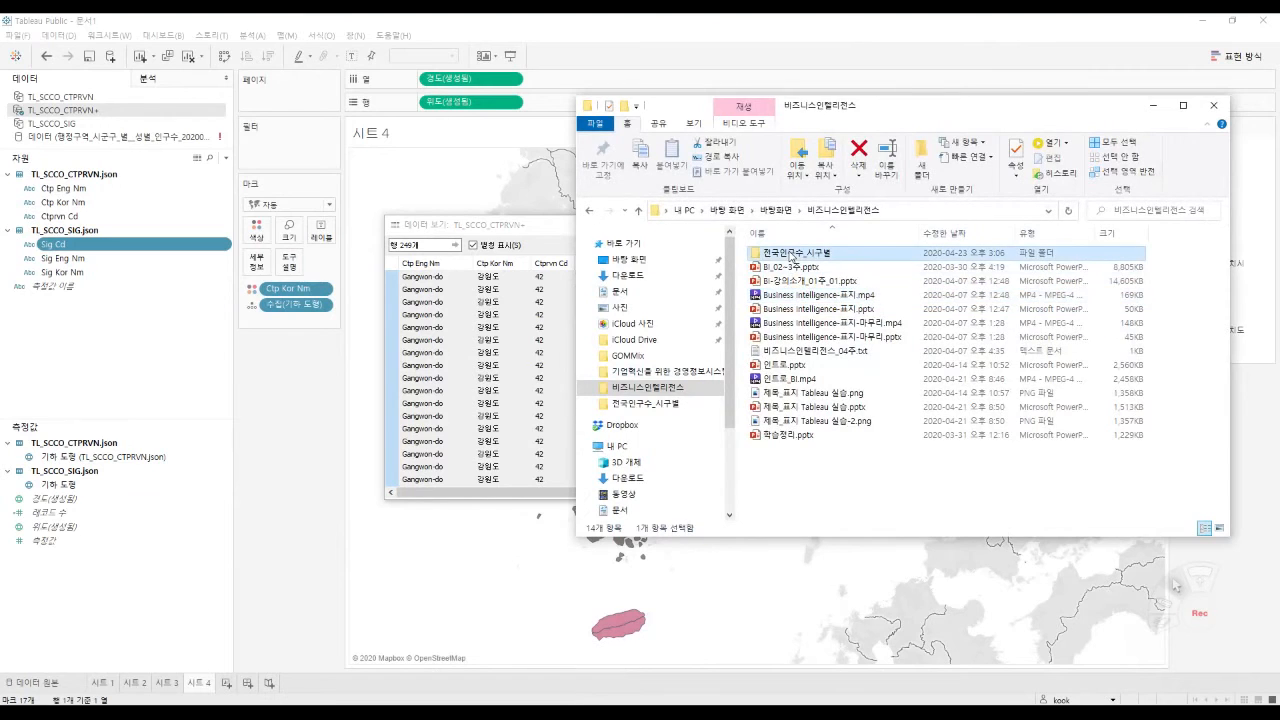
double_click(792, 254)
click(797, 287)
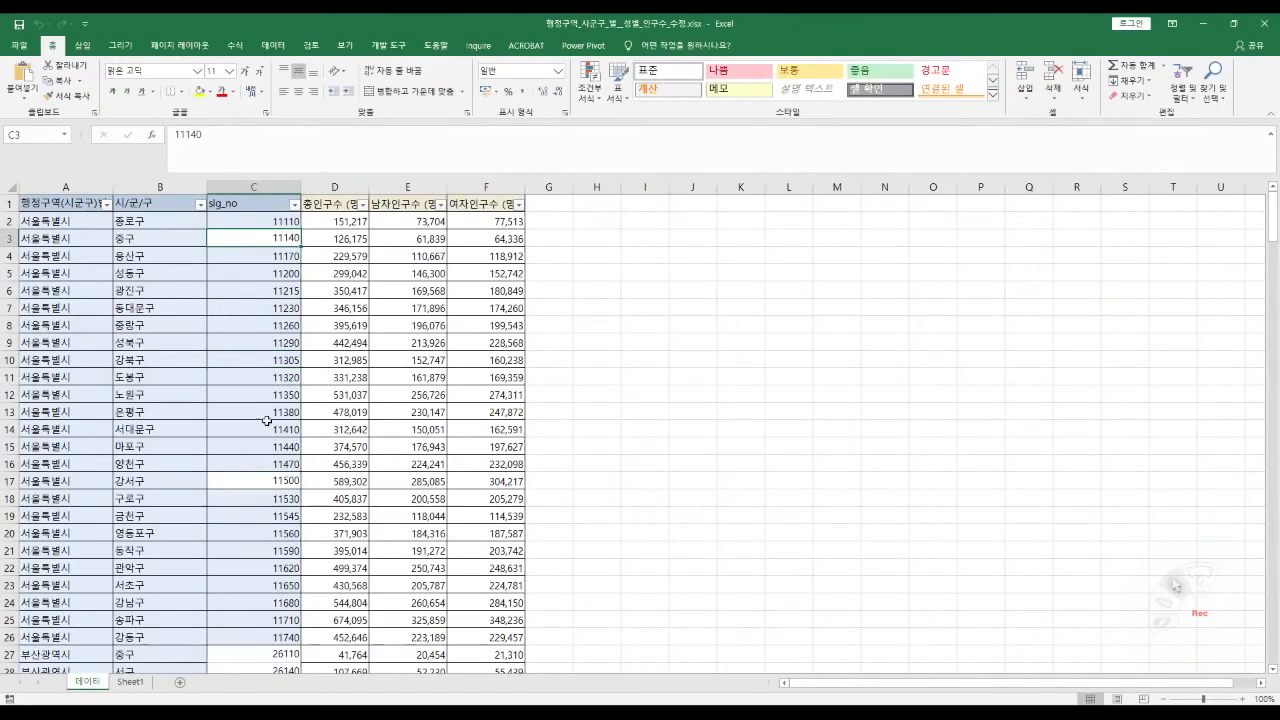
Look over the sig_no codes, change the header in cell A1 to 시/도, and fit column A's width to its contents.
scroll(234, 457, down, 5)
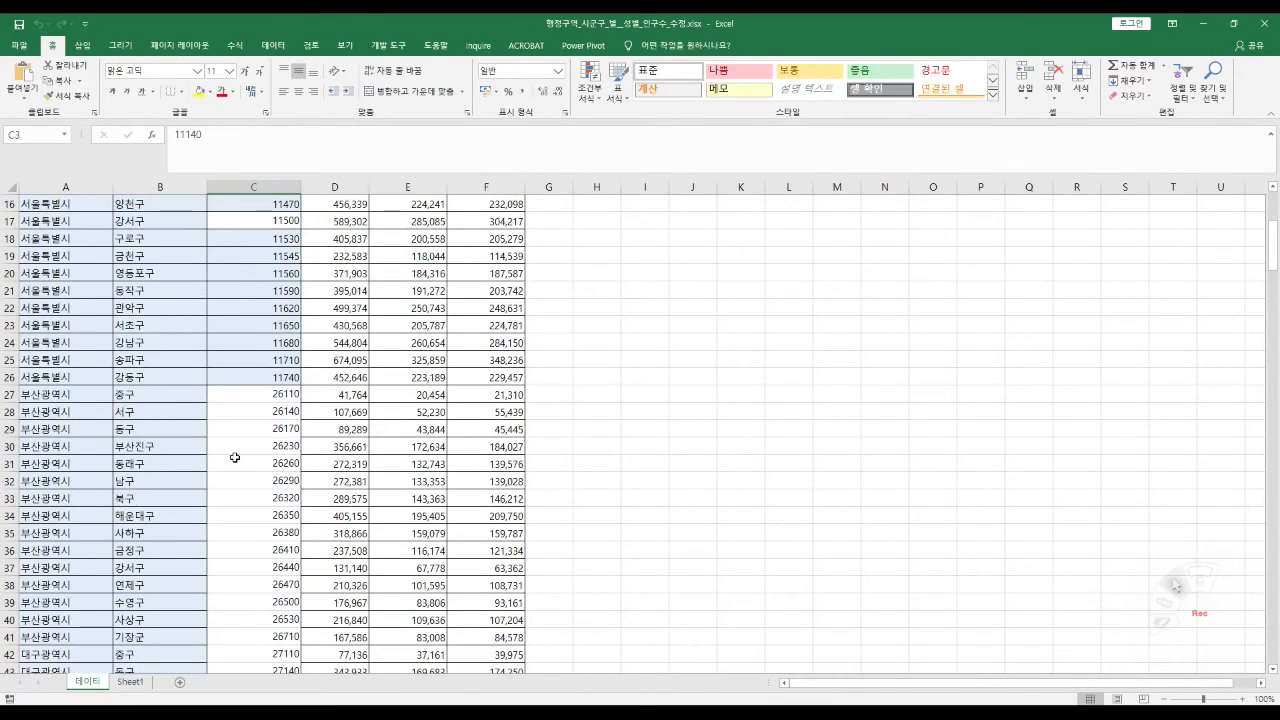
scroll(234, 457, up, 5)
drag(56, 204, 267, 442)
click(267, 443)
drag(113, 188, 198, 191)
click(114, 206)
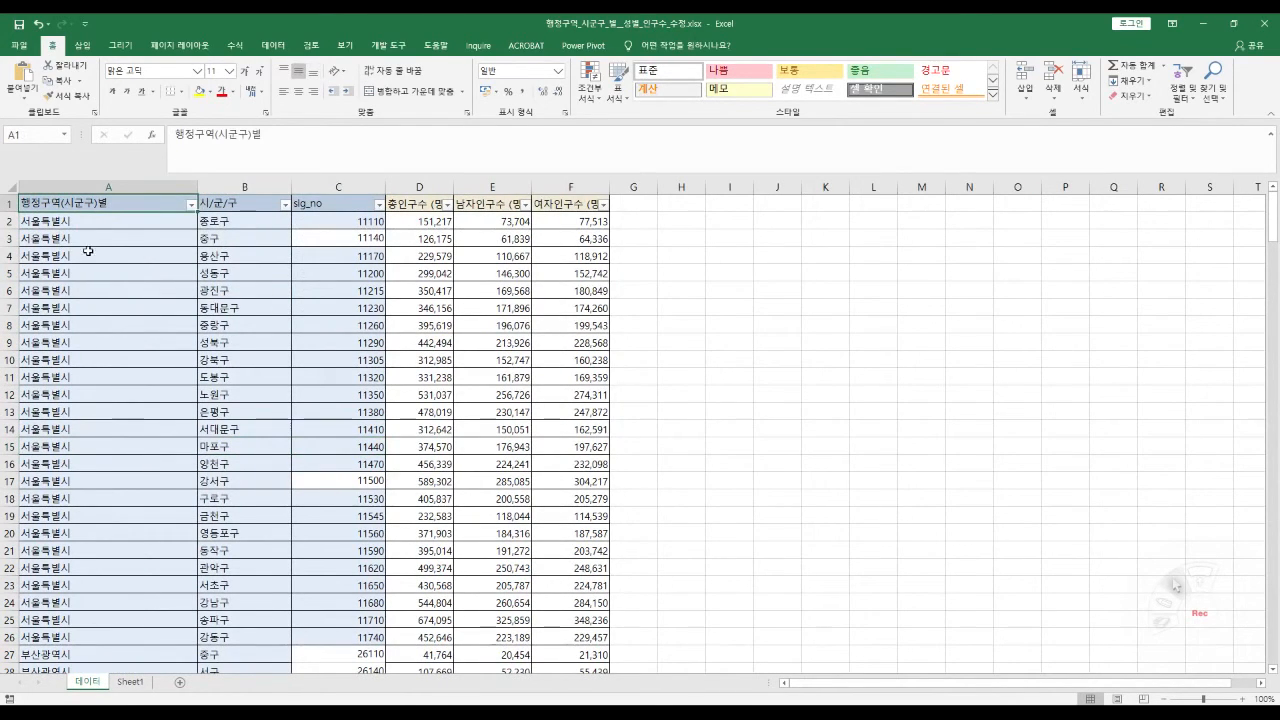
drag(307, 135, 184, 137)
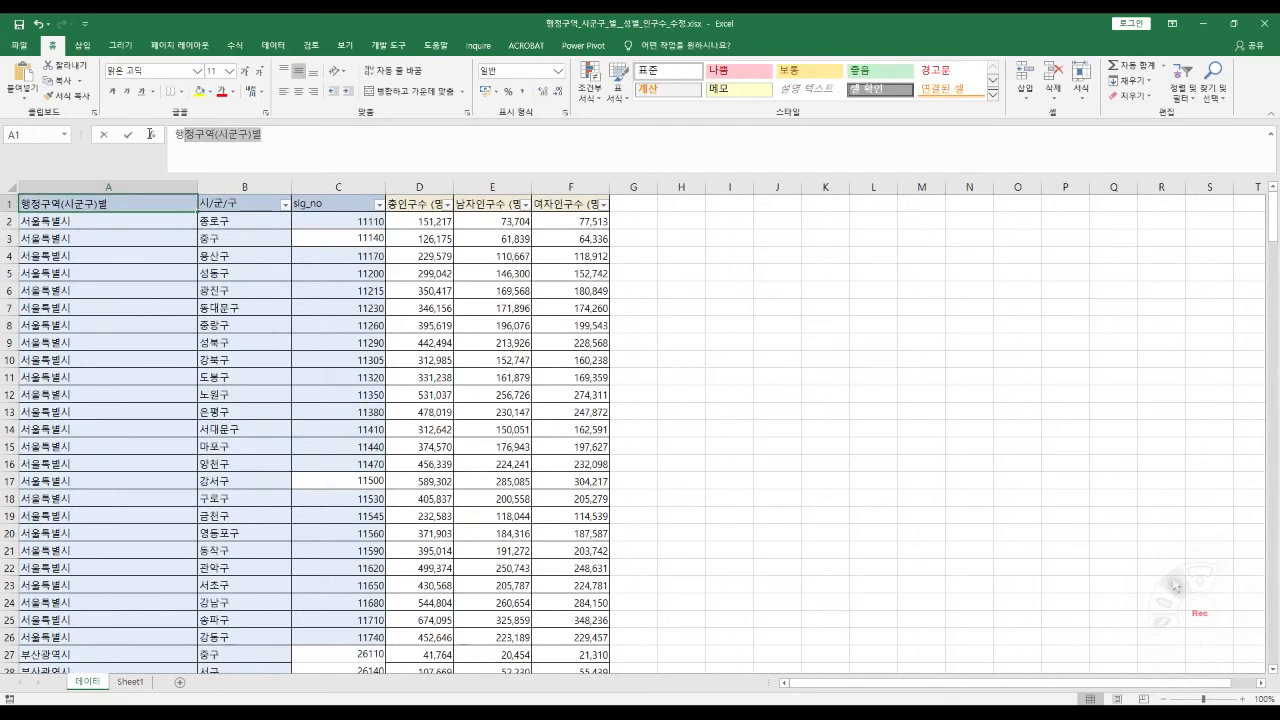
text(tl)
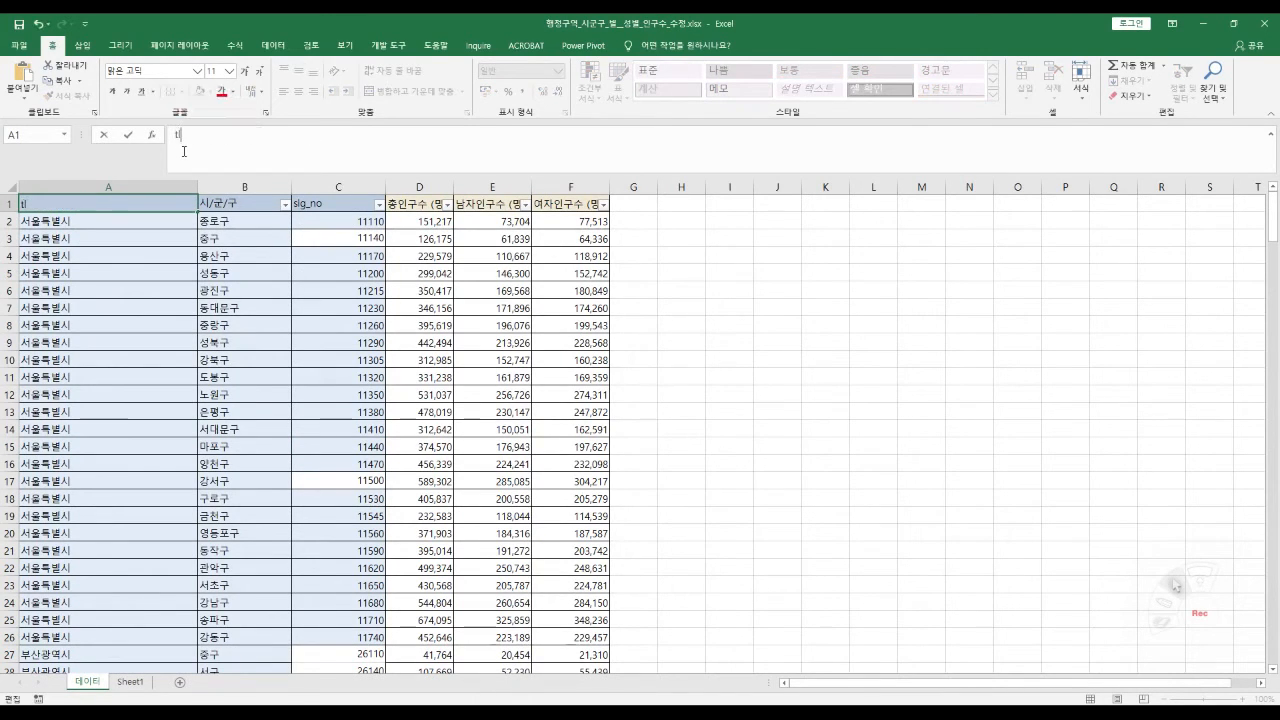
key(BackSpace)
key(BackSpace)
text(시/도)
key(Return)
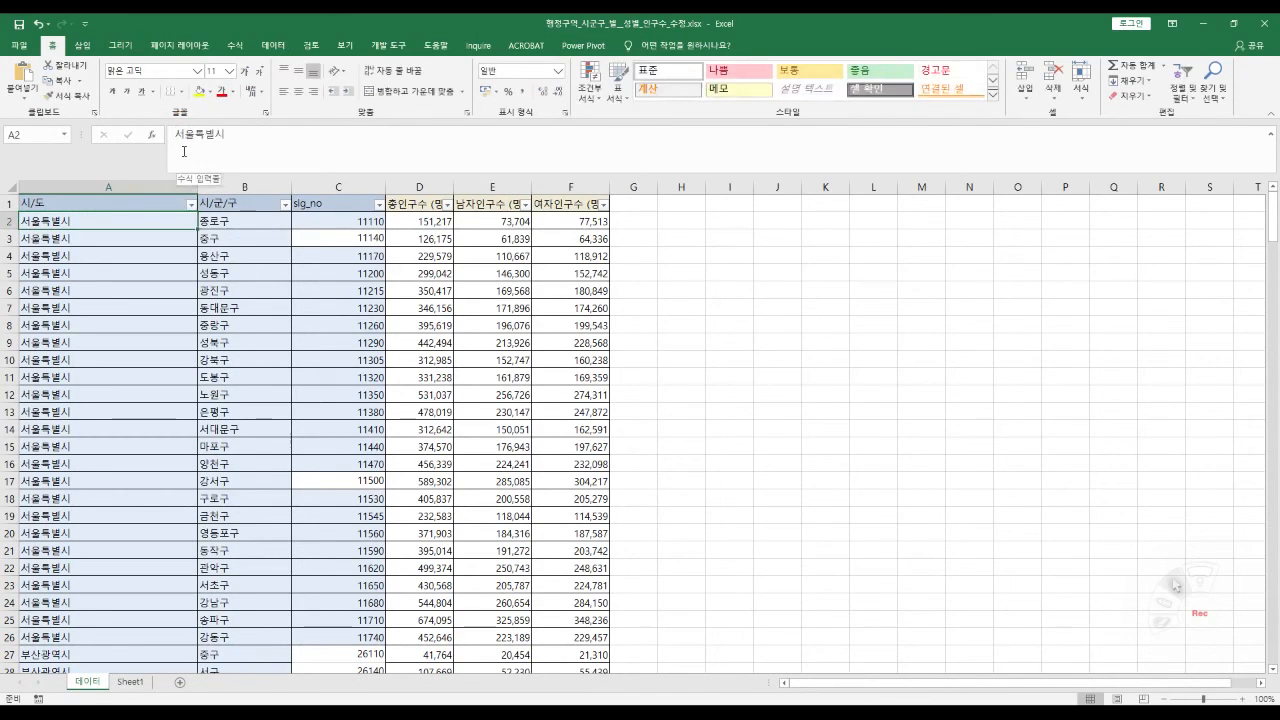
double_click(197, 187)
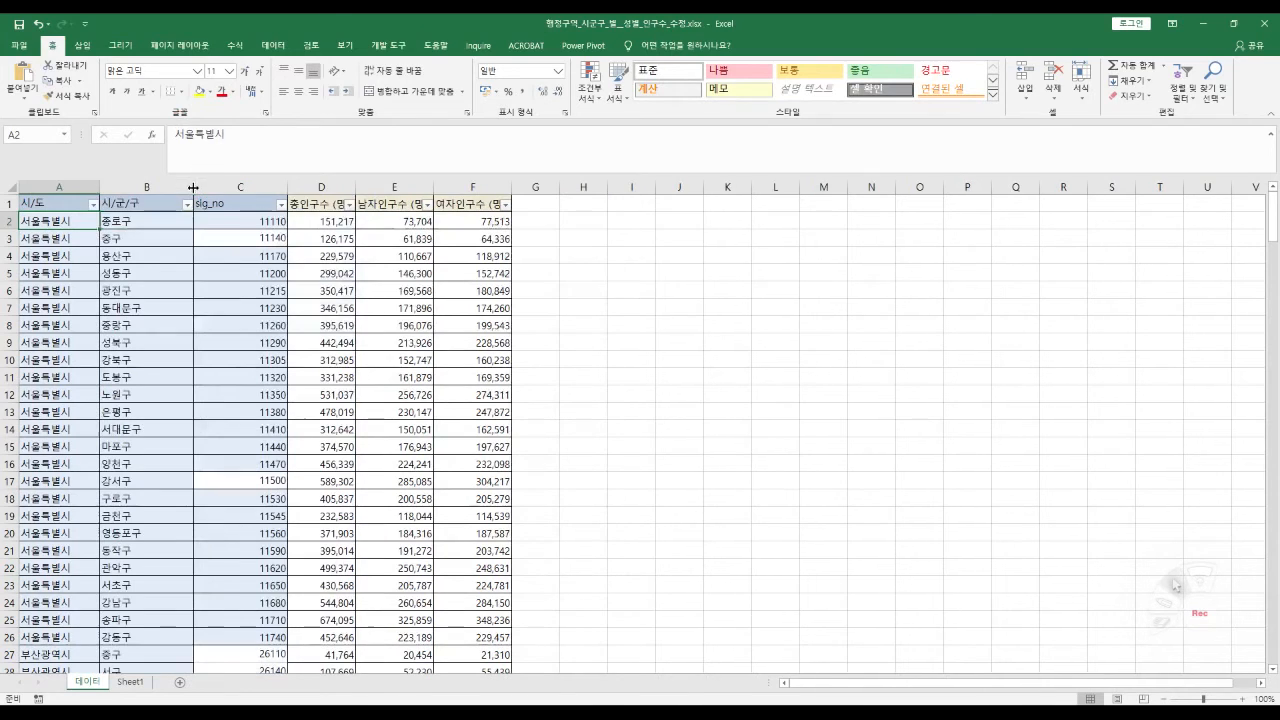
Review the sig_no column beside the 시/군/구 names once more and close the revised workbook.
click(211, 273)
scroll(322, 310, down, 5)
scroll(322, 310, up, 5)
key(Down)
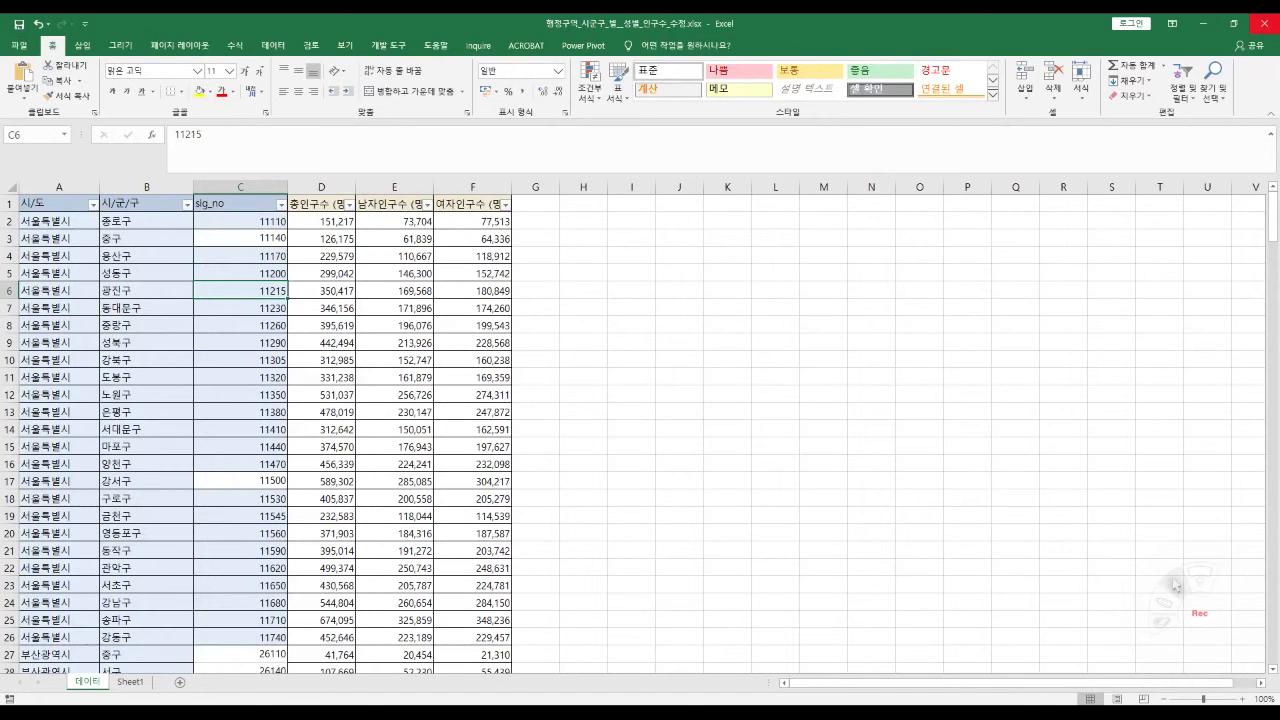
click(1264, 23)
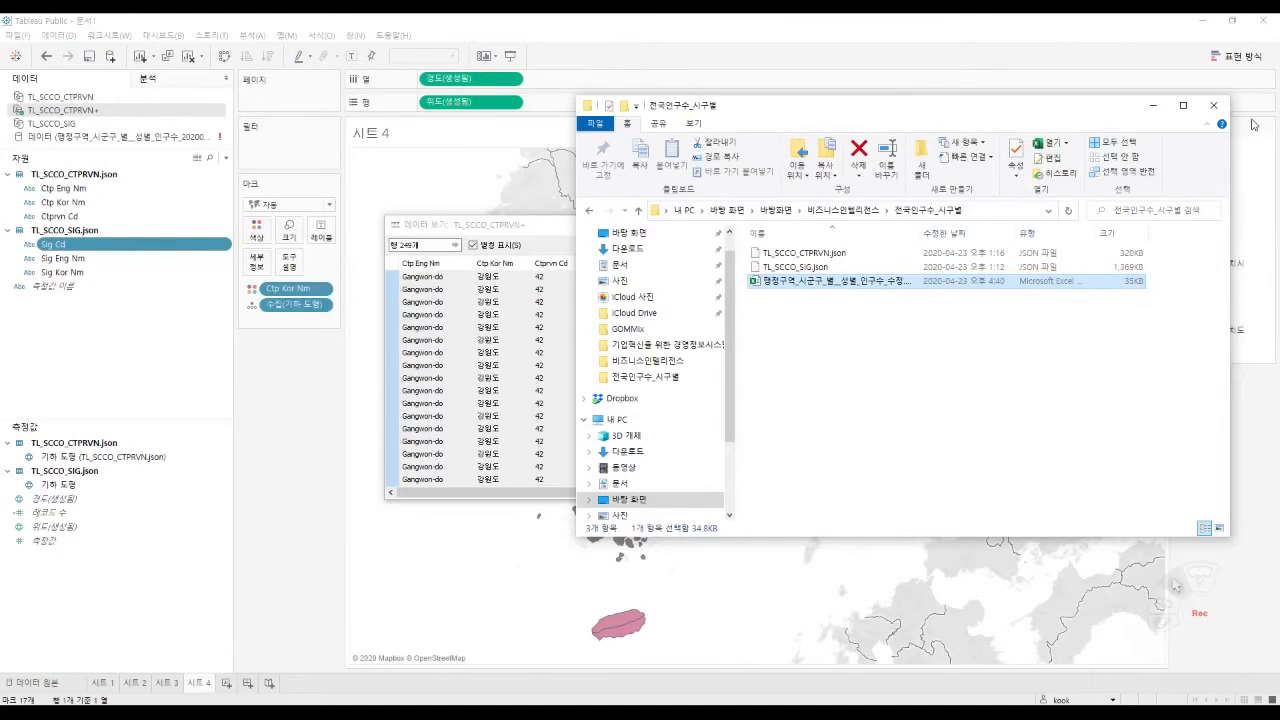
Close the data view window and add 행정구역_시군구_별__성별_인구수_수정.xlsx as an Excel connection to the TL_SCCO_CTPRVN+ data source.
click(1248, 120)
click(878, 226)
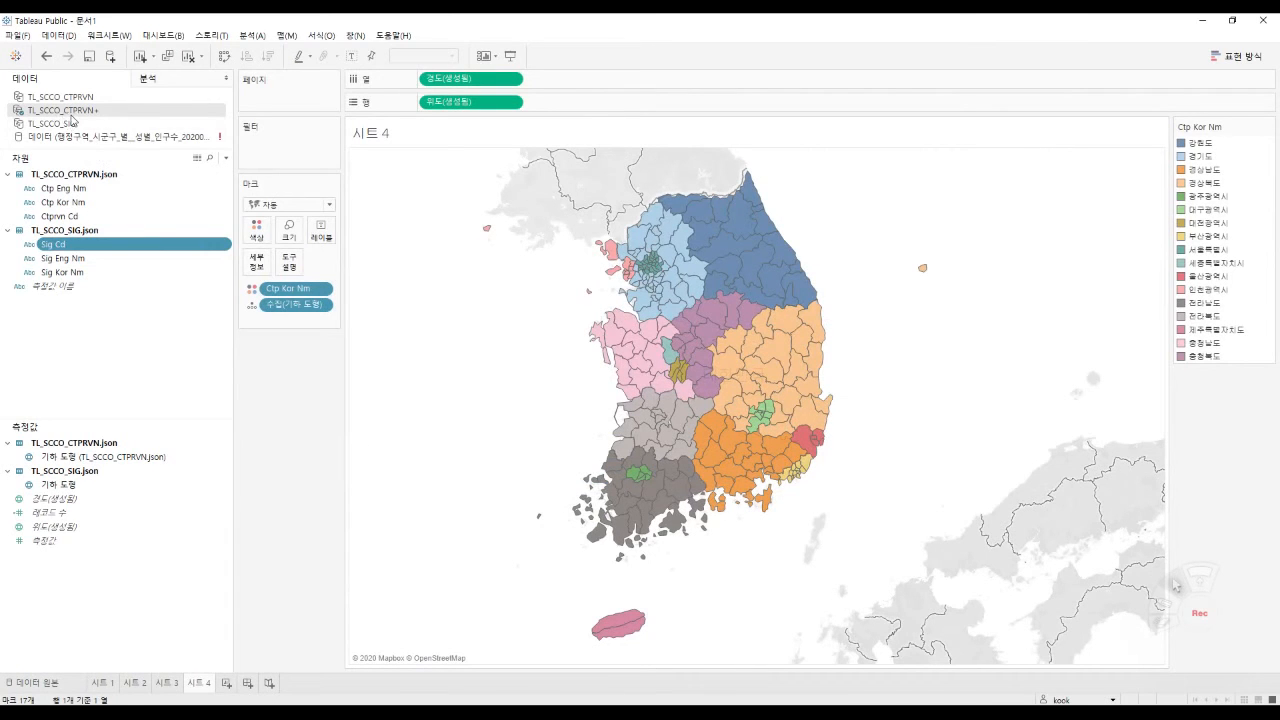
click(55, 685)
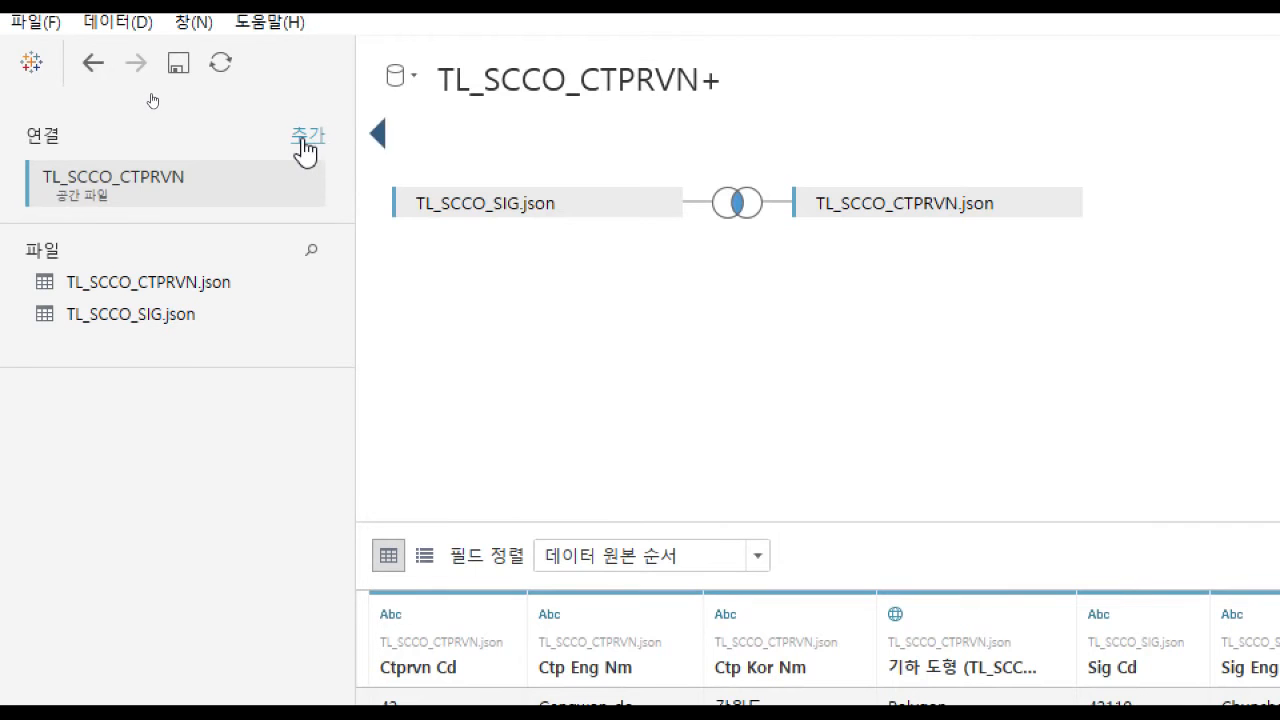
click(309, 140)
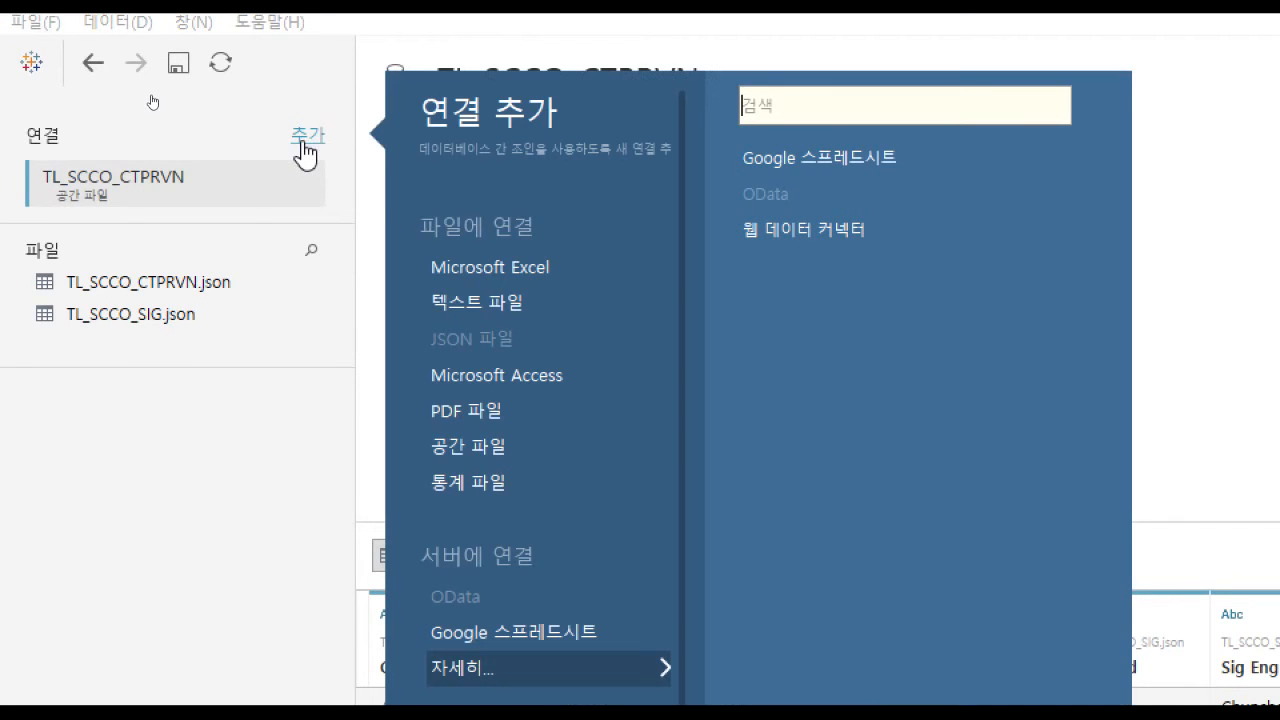
click(492, 271)
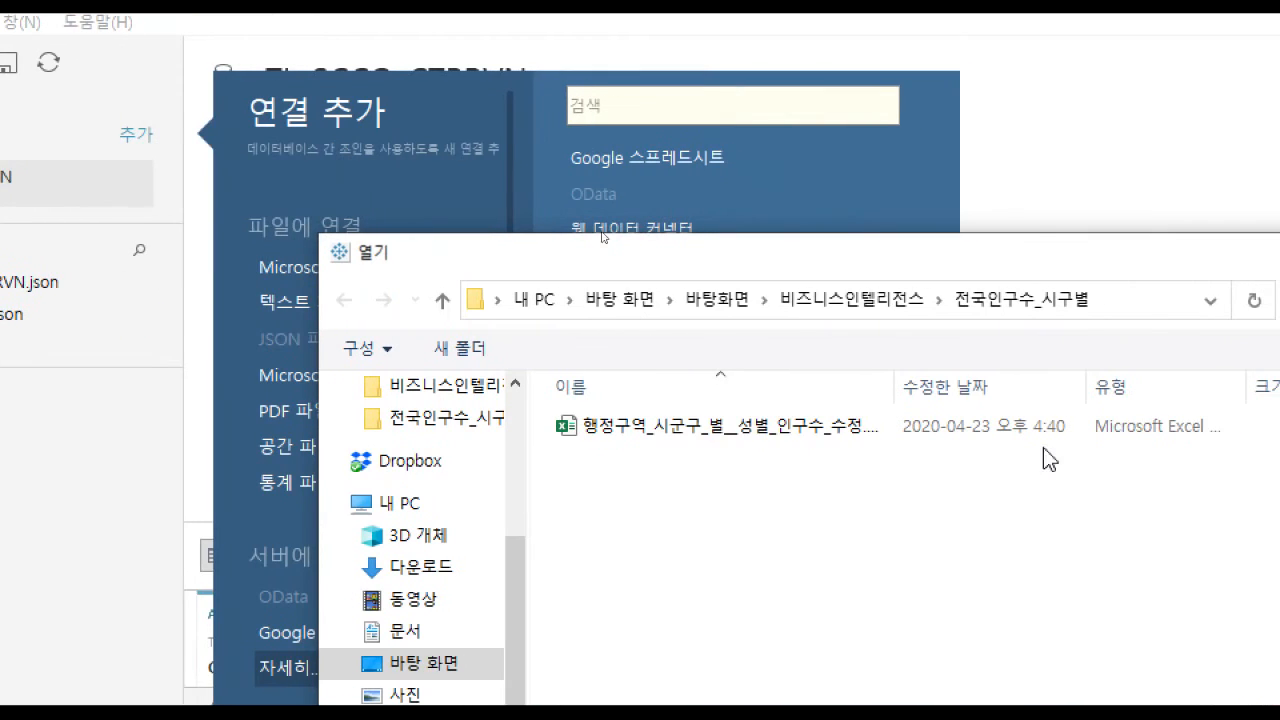
click(840, 430)
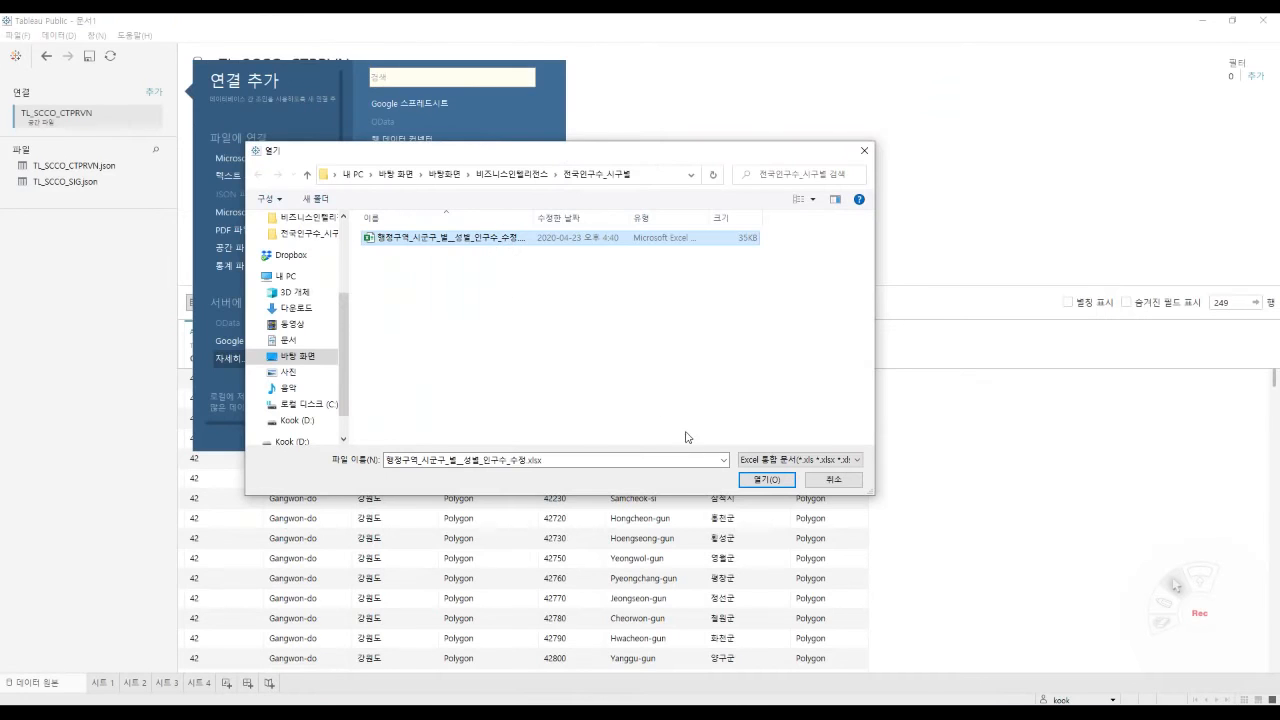
click(766, 479)
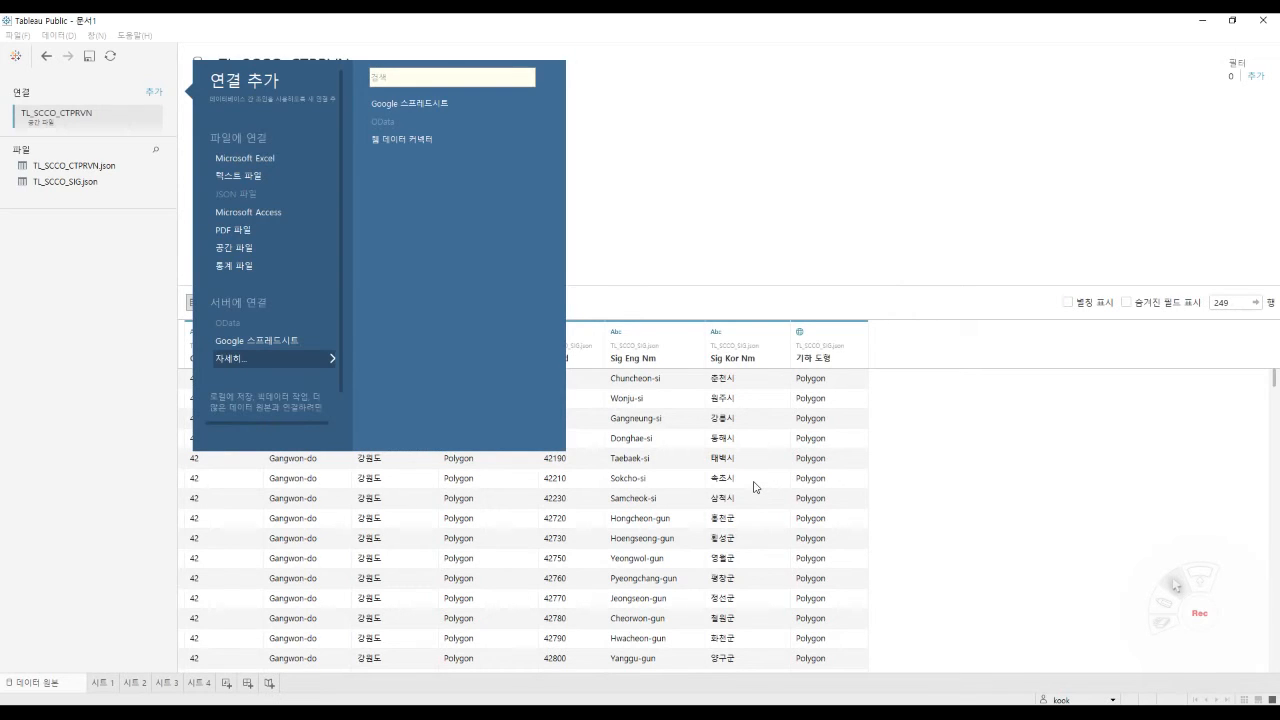
Add the 데이터 sheet to the data source with an inner join matching Sig Cd to Sig No.
drag(40, 267, 438, 204)
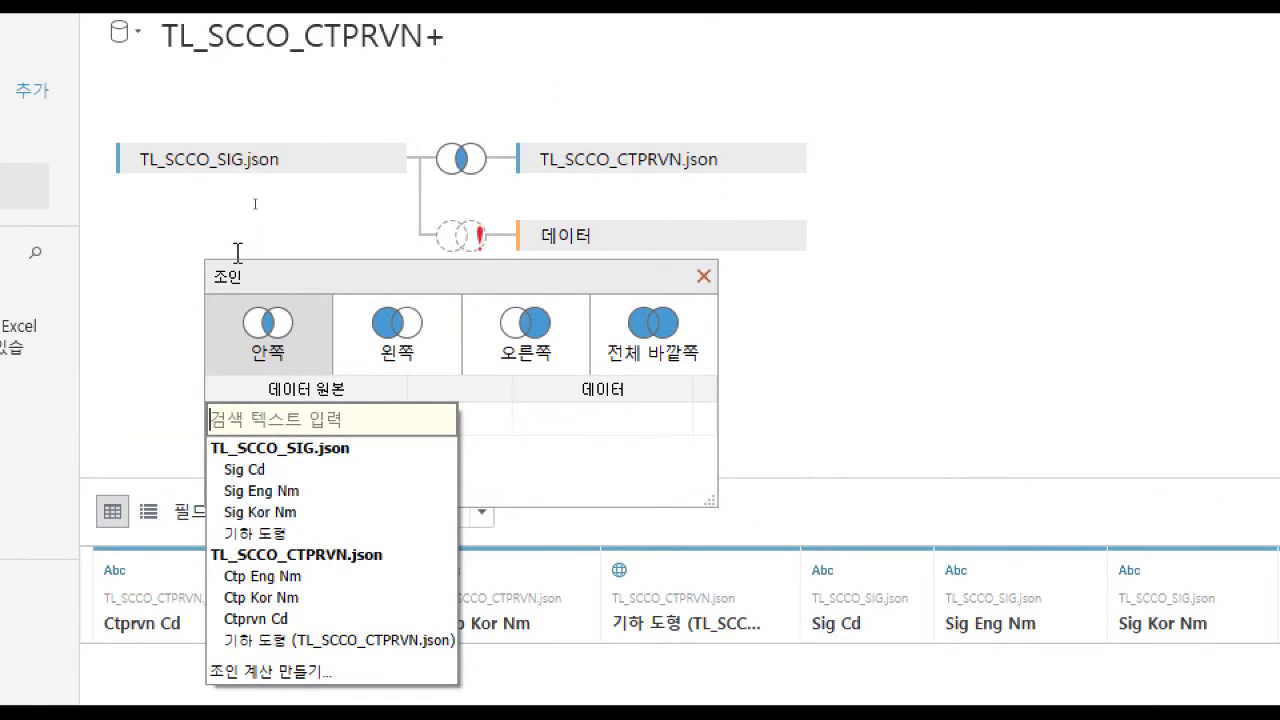
click(245, 469)
click(598, 419)
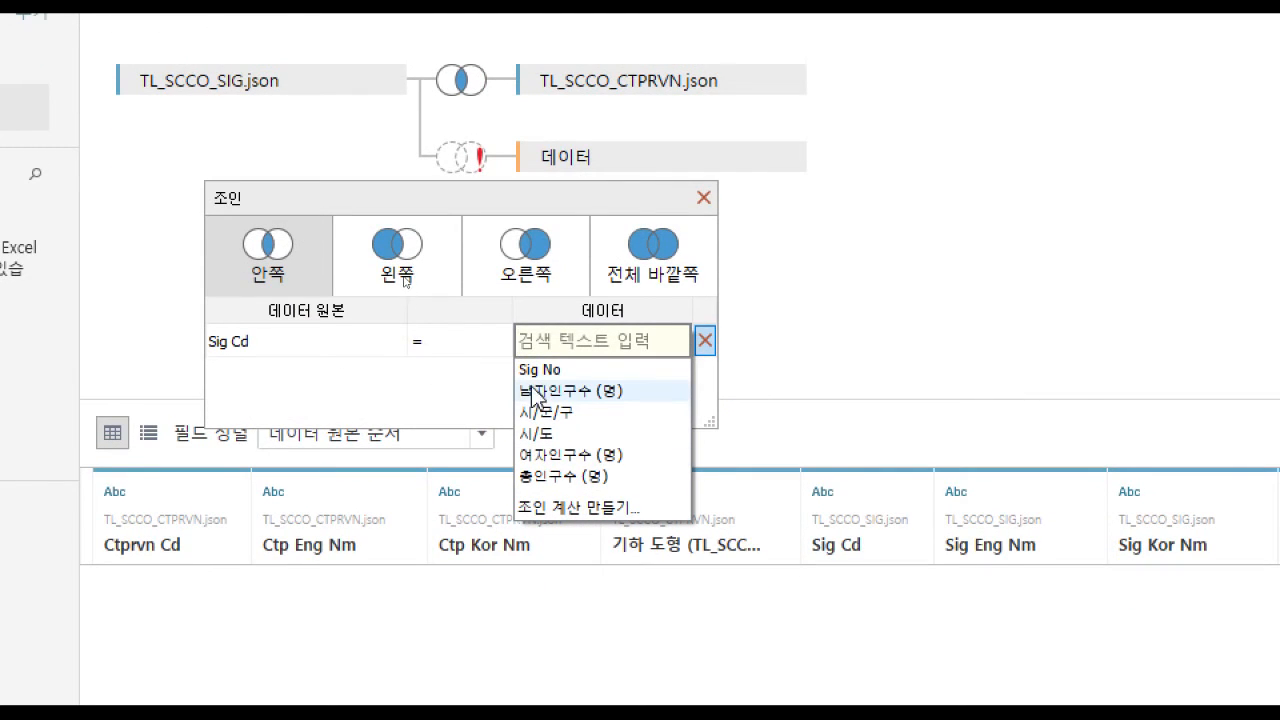
click(532, 372)
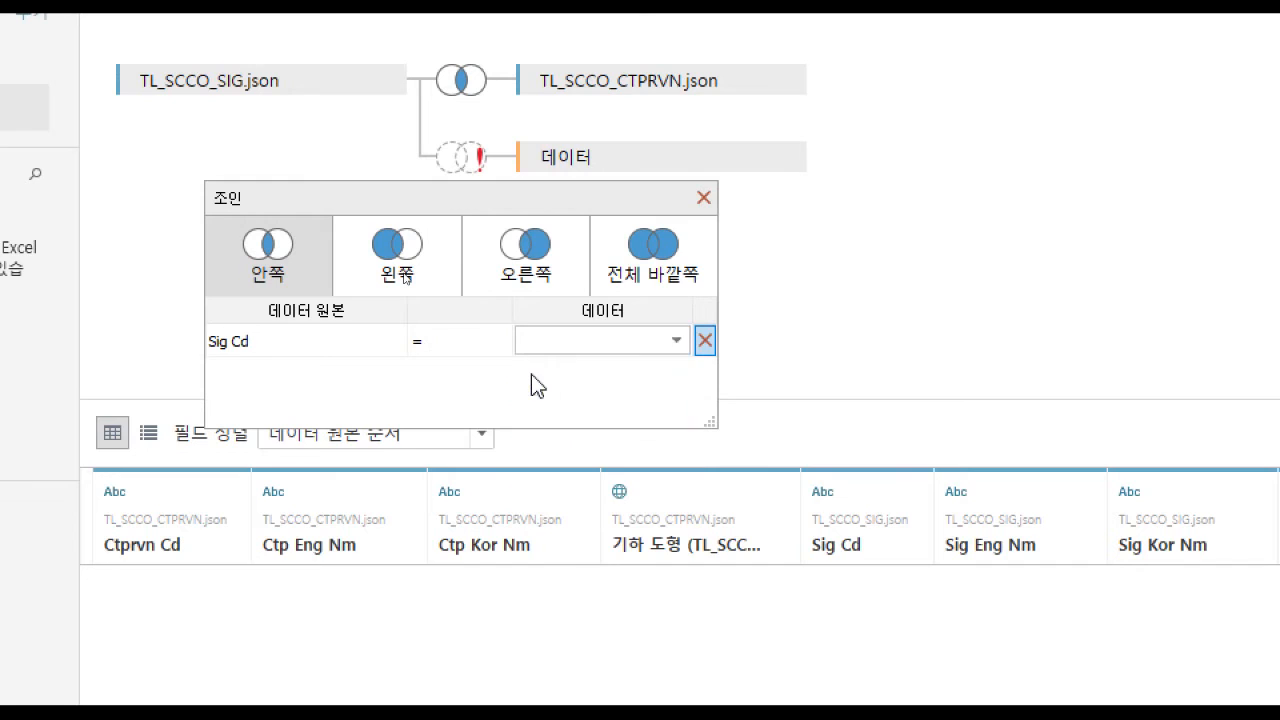
click(439, 338)
click(439, 338)
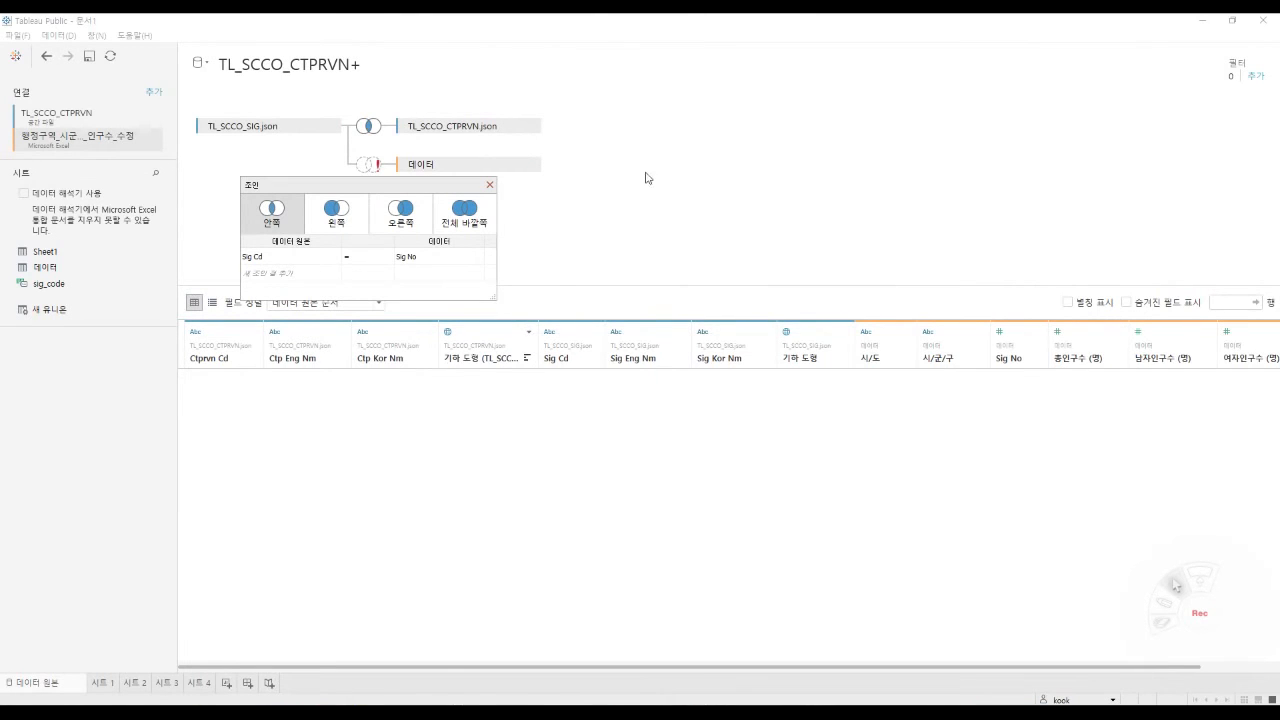
Compare the data types of the joined Sig Cd and Sig No fields in the column headers.
click(646, 178)
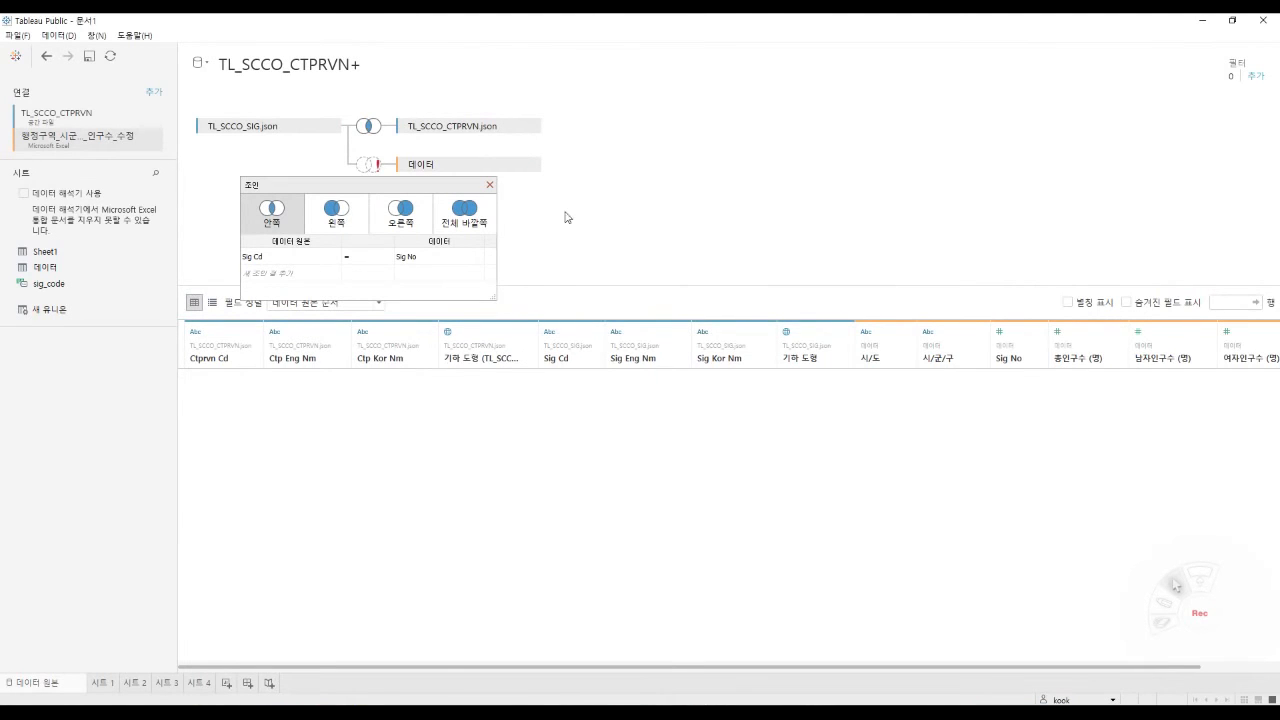
drag(537, 666, 465, 665)
click(1163, 605)
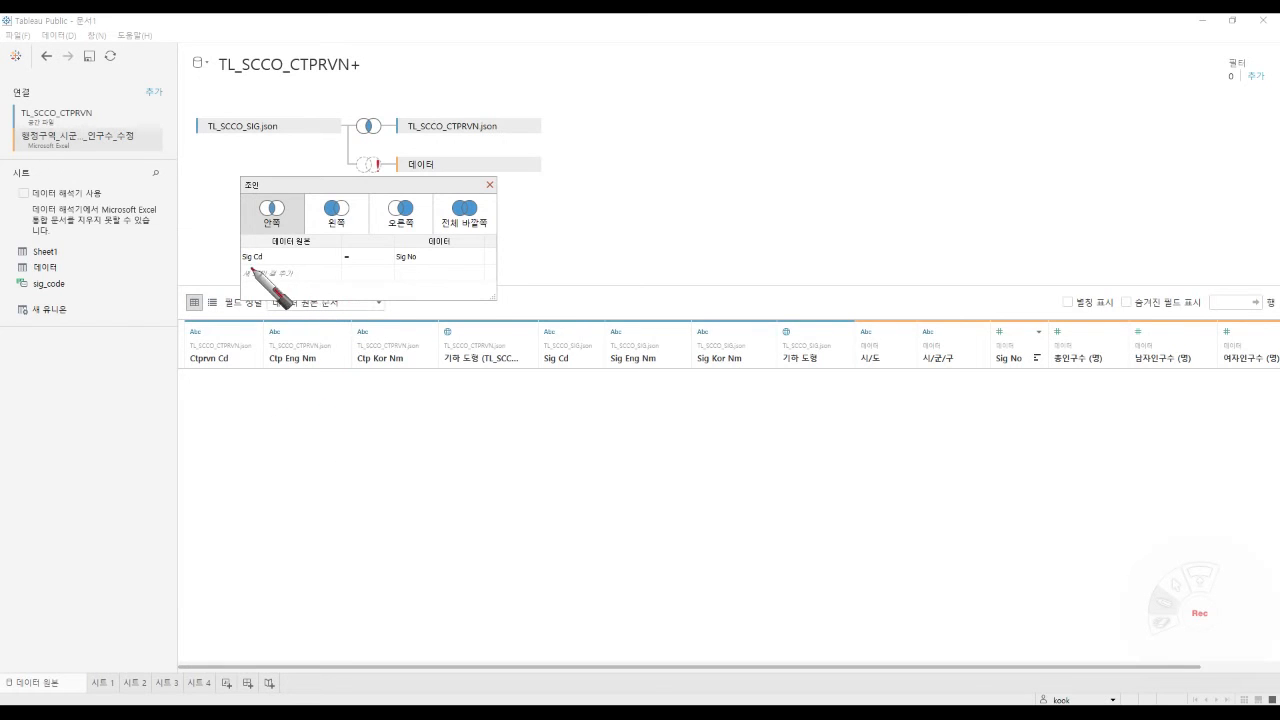
mouse_move(262, 269)
mouse_down()
mouse_move(238, 263)
mouse_move(270, 258)
mouse_up()
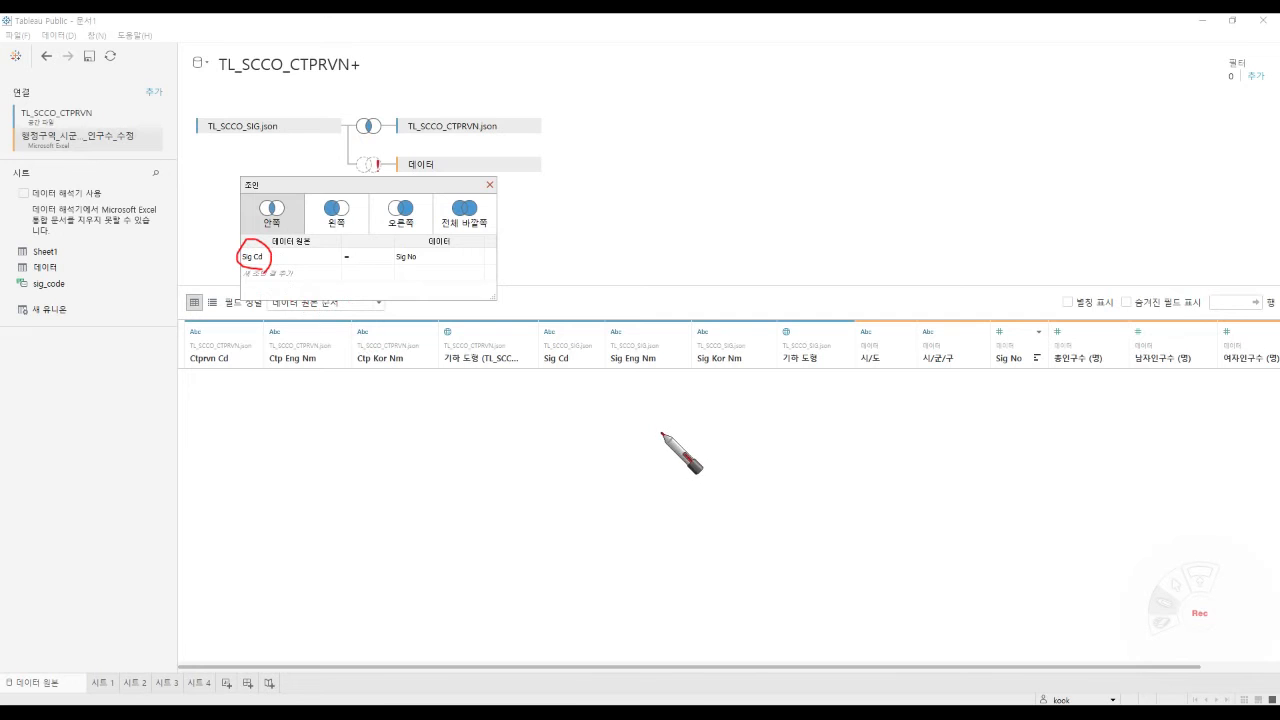
mouse_move(570, 375)
mouse_down()
mouse_move(529, 366)
mouse_move(581, 318)
mouse_move(567, 380)
mouse_up()
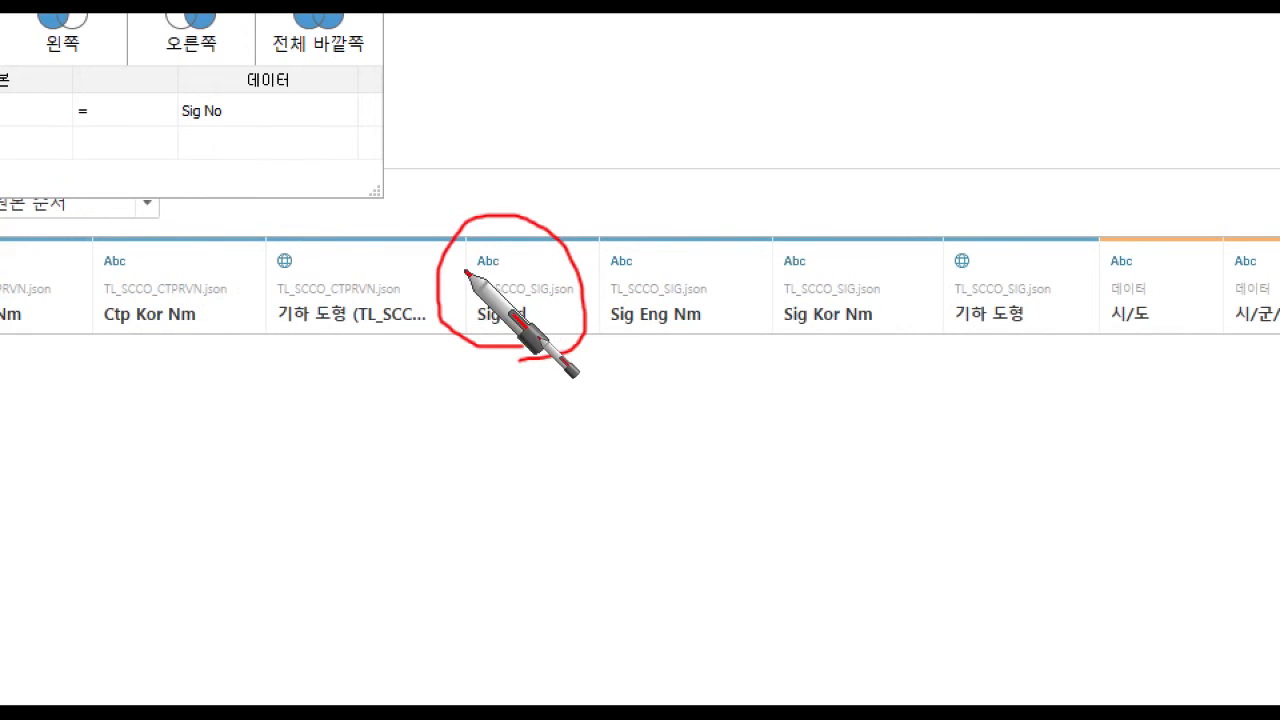
drag(466, 271, 508, 271)
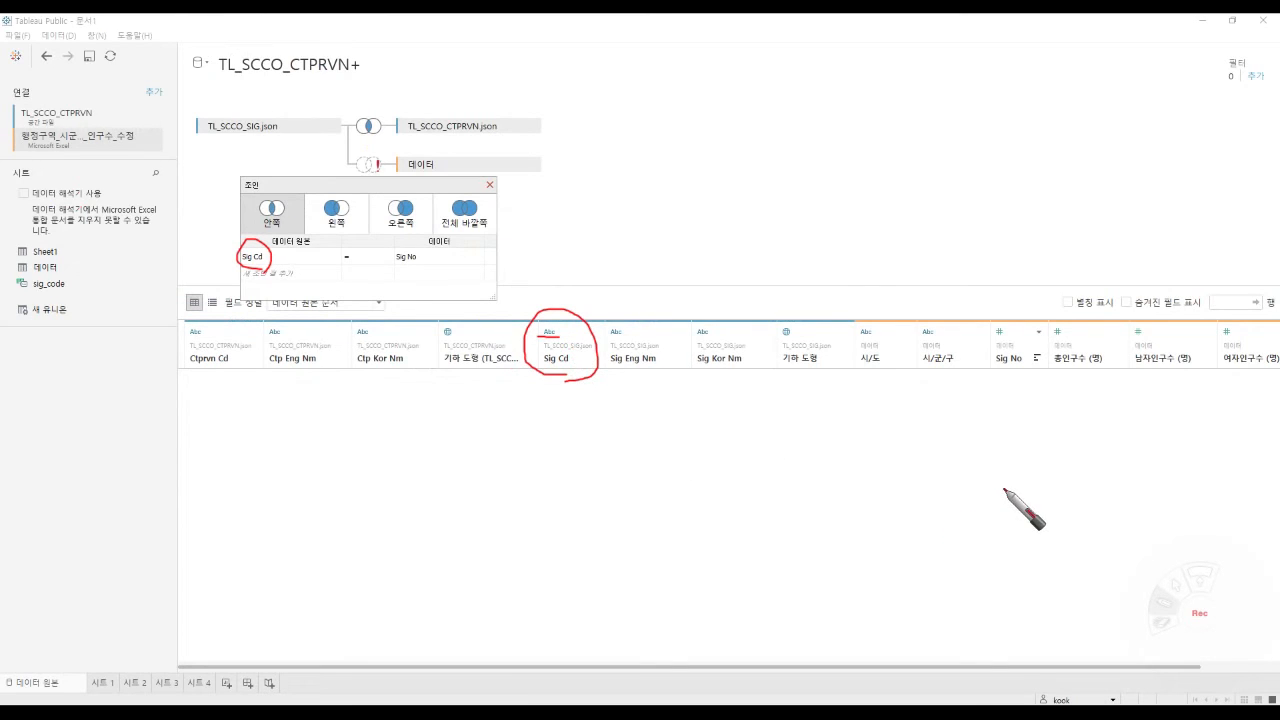
mouse_move(1033, 386)
mouse_down()
mouse_move(1008, 388)
mouse_move(997, 309)
mouse_move(1031, 377)
mouse_move(1027, 400)
mouse_up()
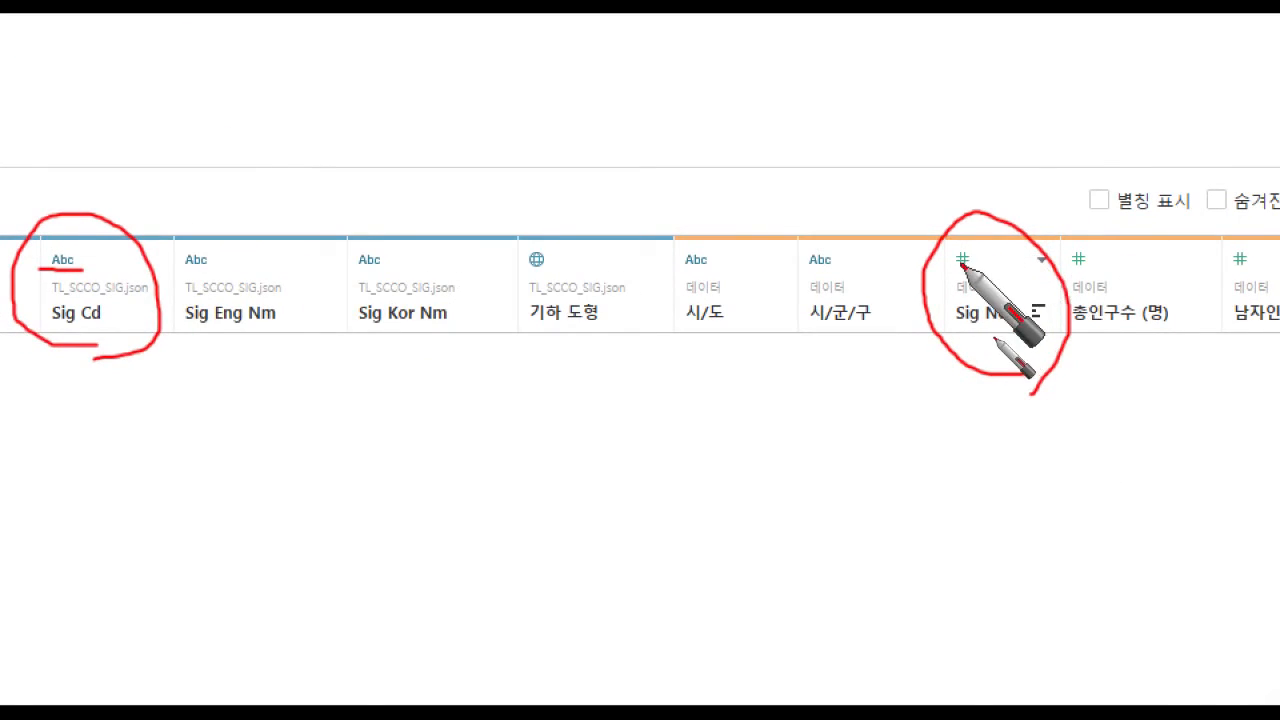
drag(949, 268, 983, 269)
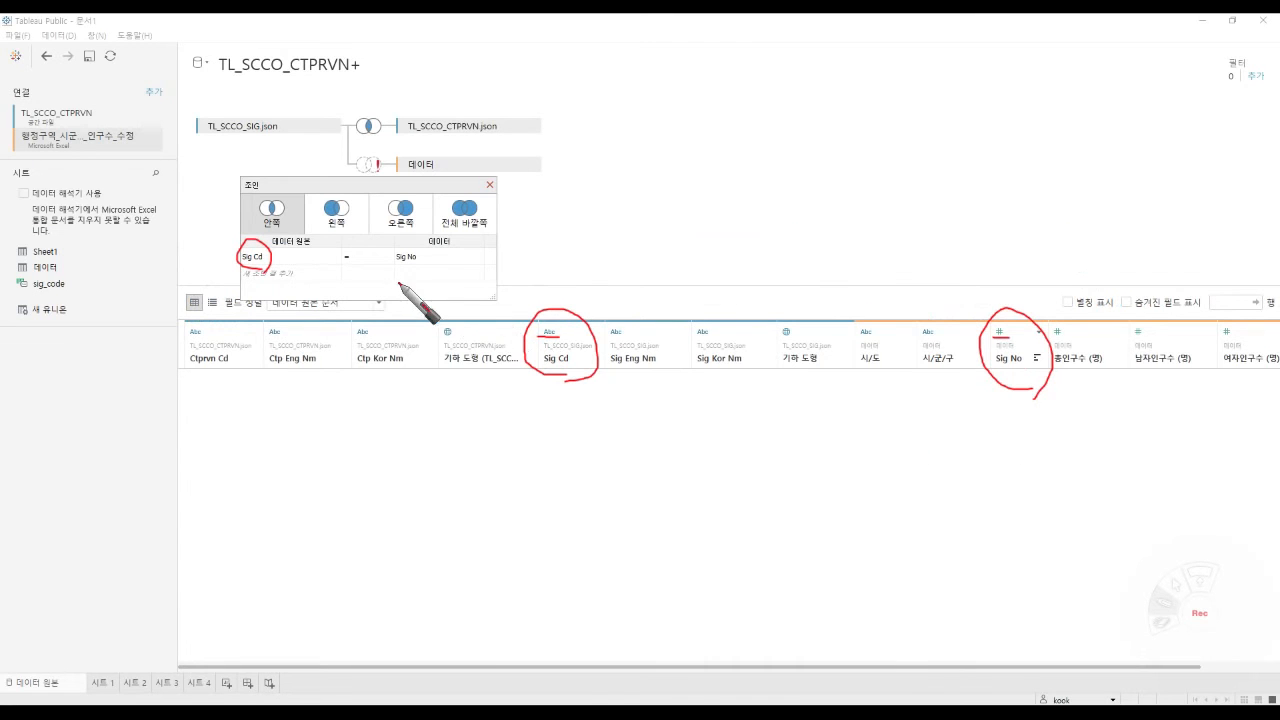
drag(400, 243, 440, 266)
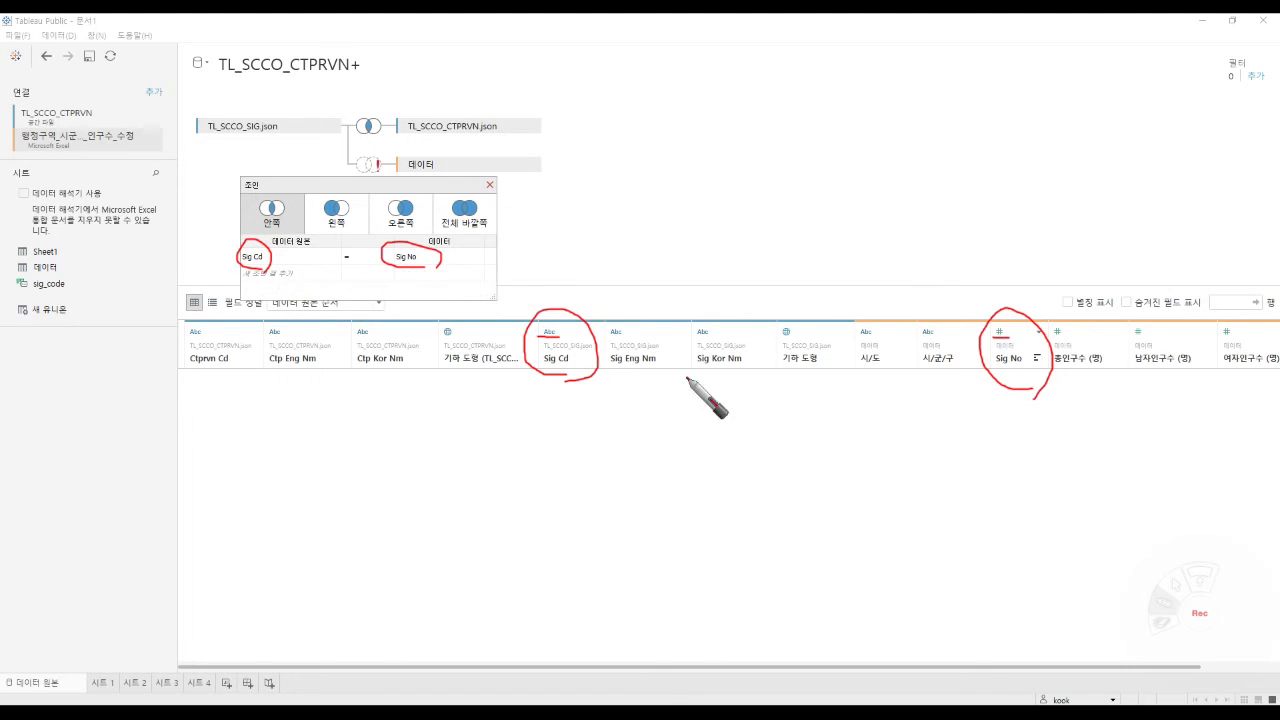
click(1163, 628)
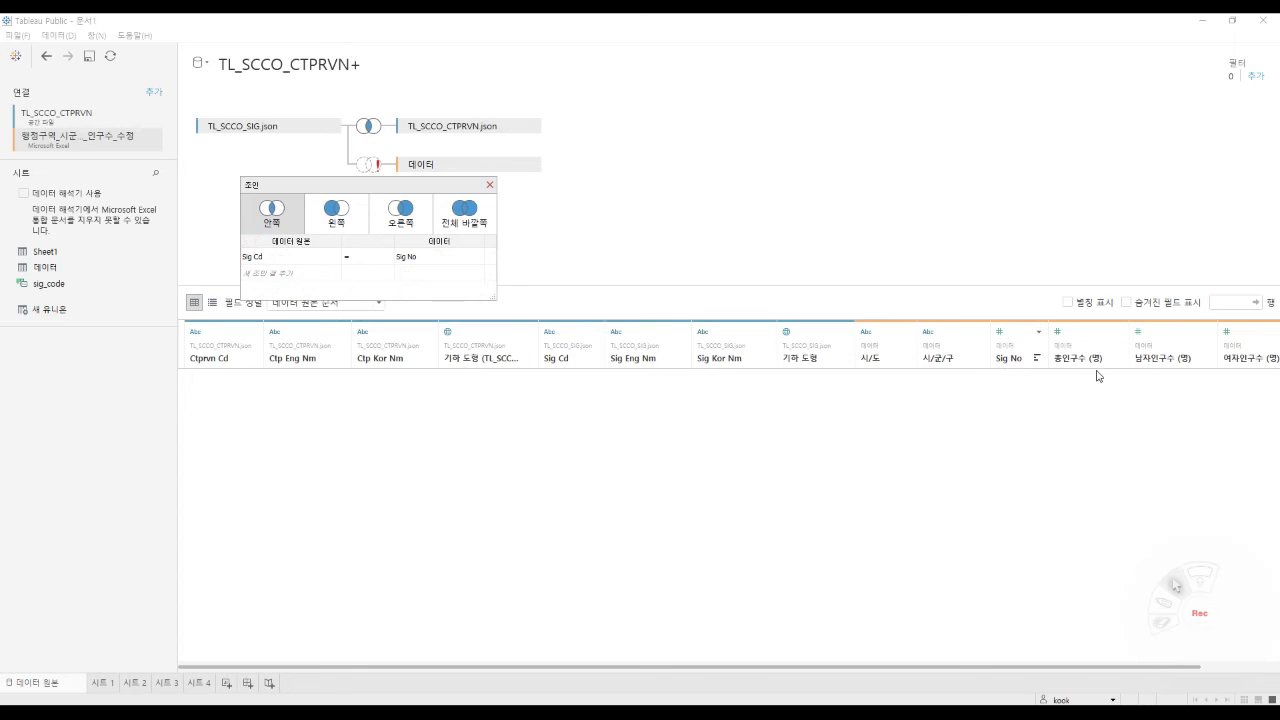
Change the Sig No field's data type to 문자열 (string) and close the join settings.
click(1040, 333)
click(1001, 332)
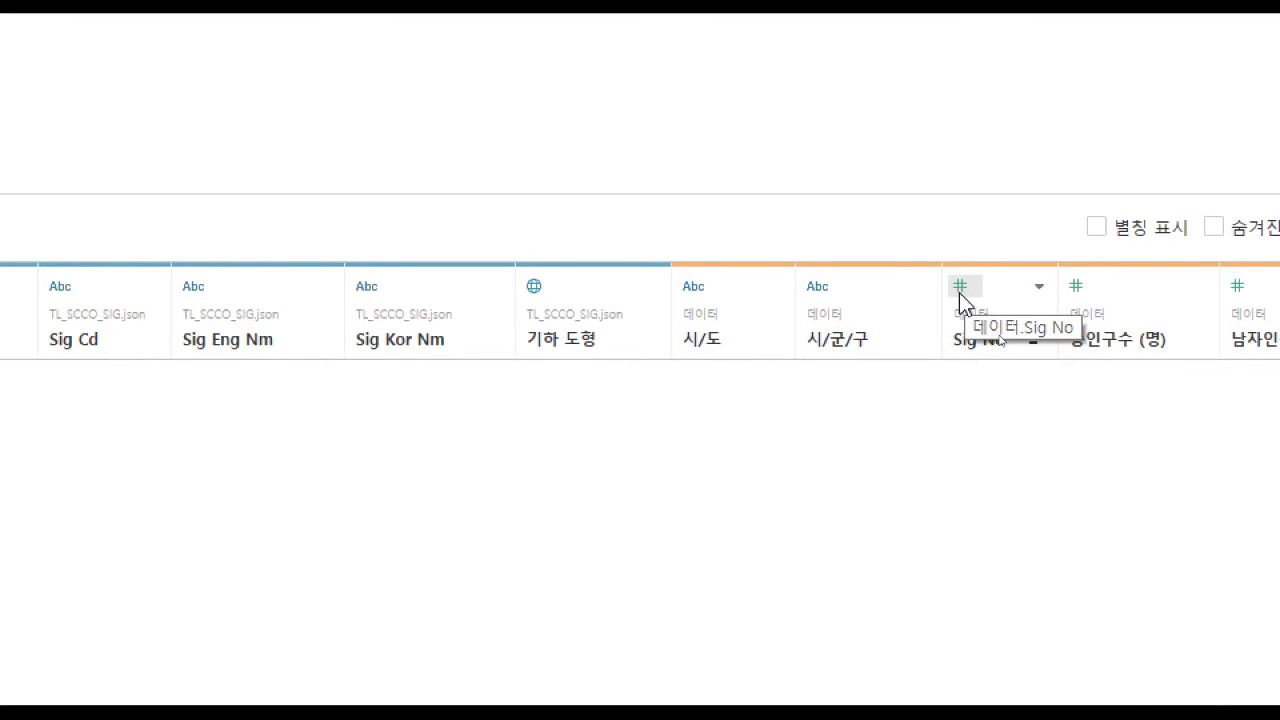
click(959, 293)
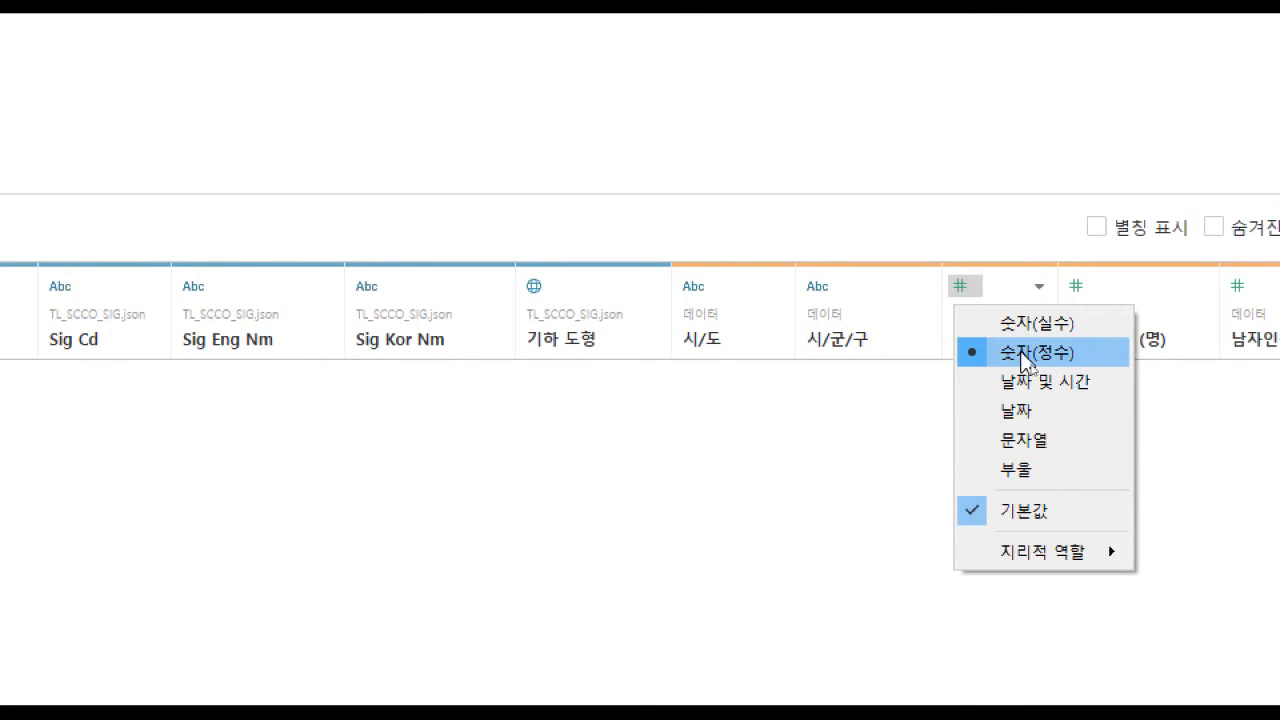
click(1058, 449)
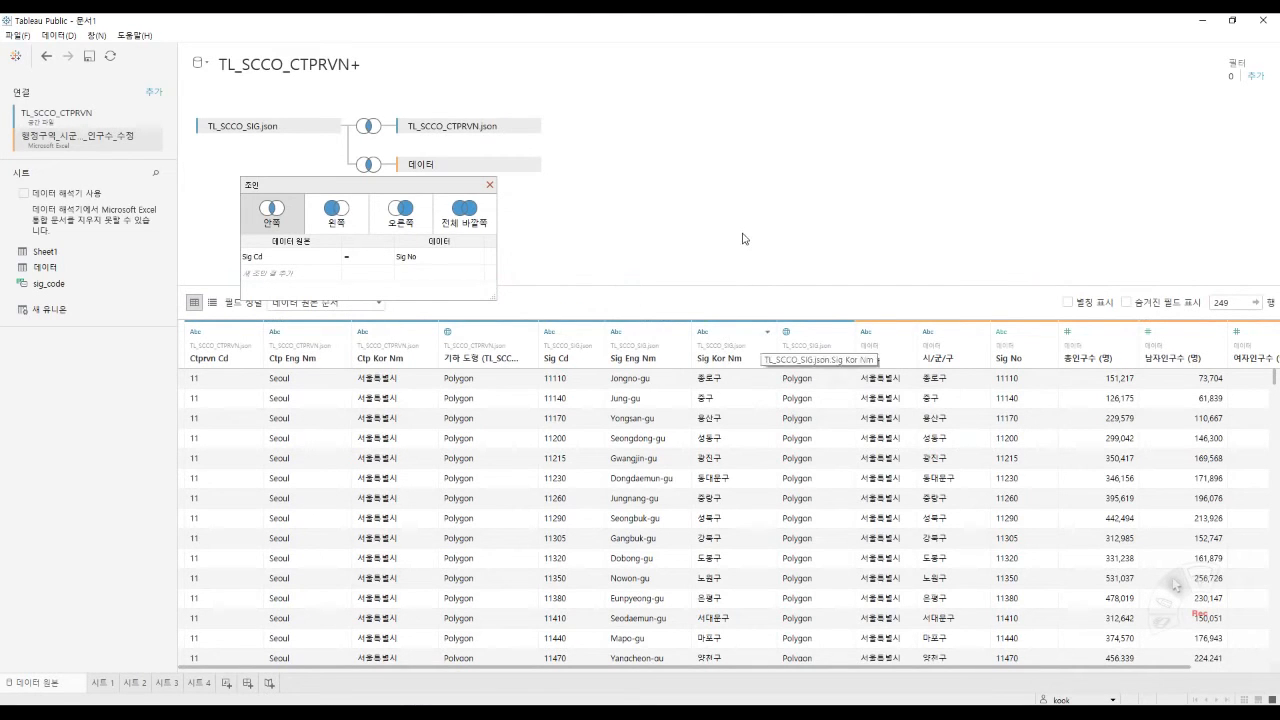
click(489, 186)
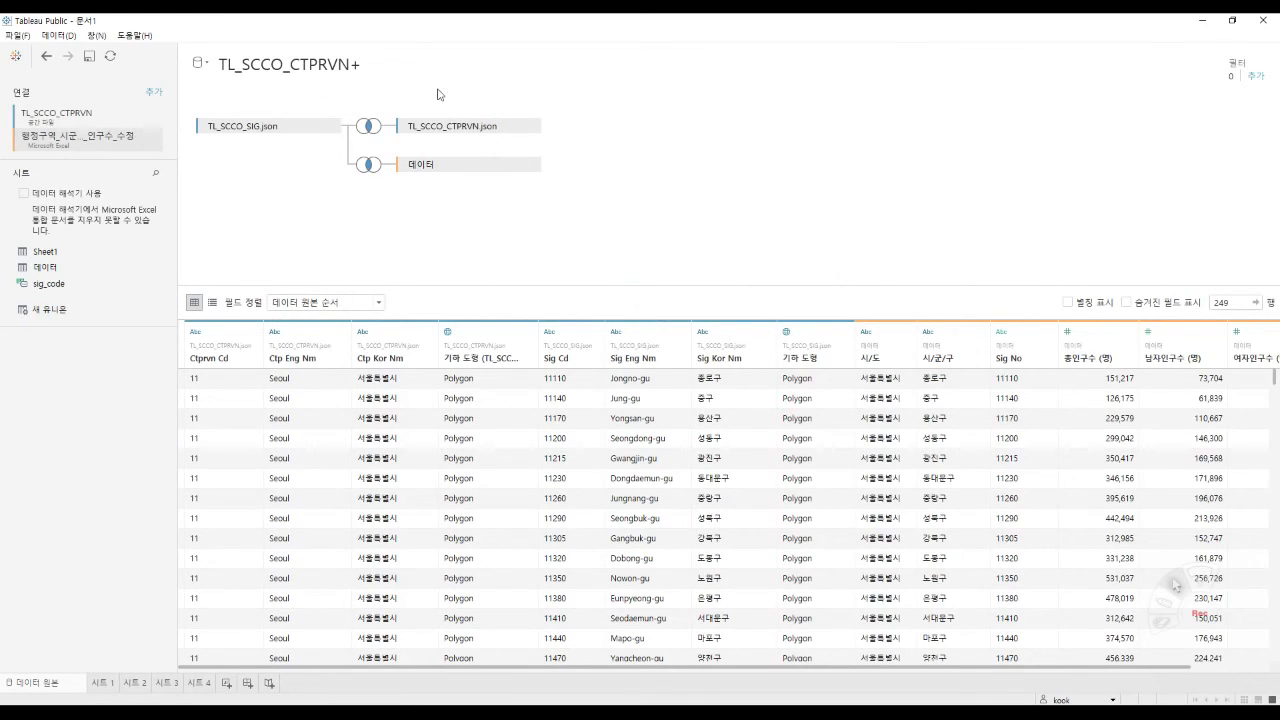
Add a new worksheet and enlarge the area listing the measures.
click(227, 684)
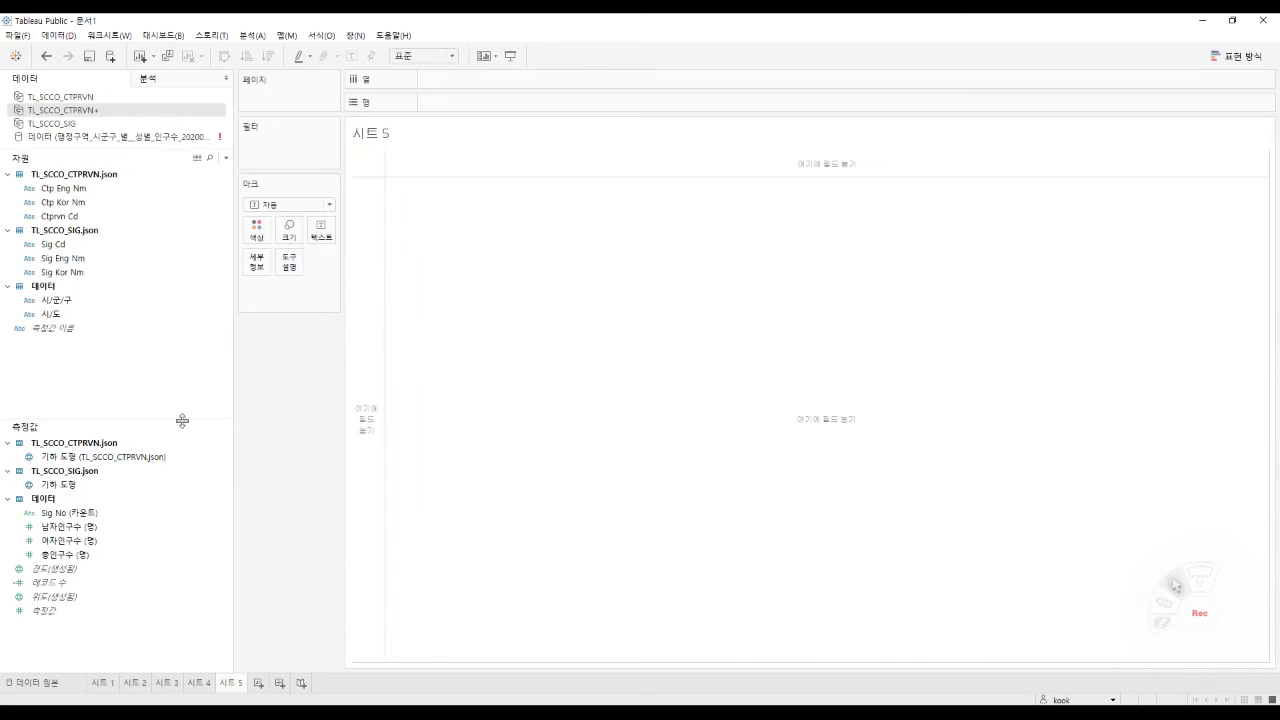
drag(181, 419, 176, 354)
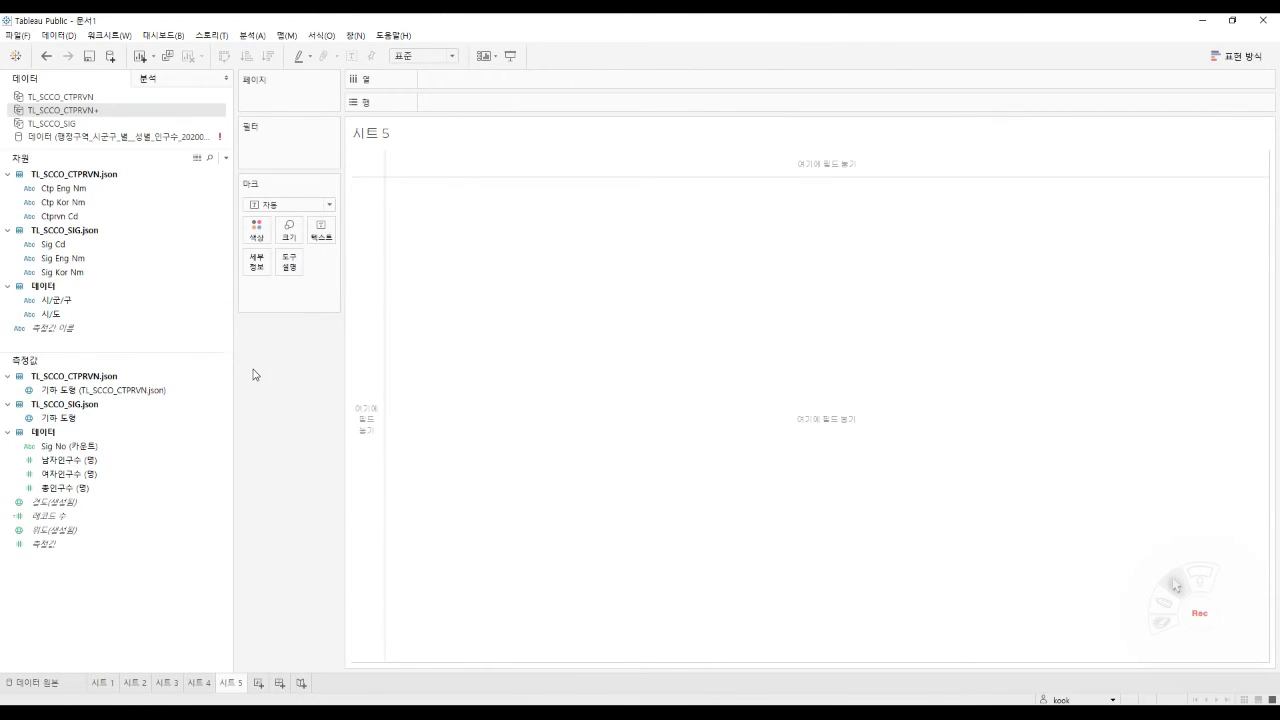
click(176, 303)
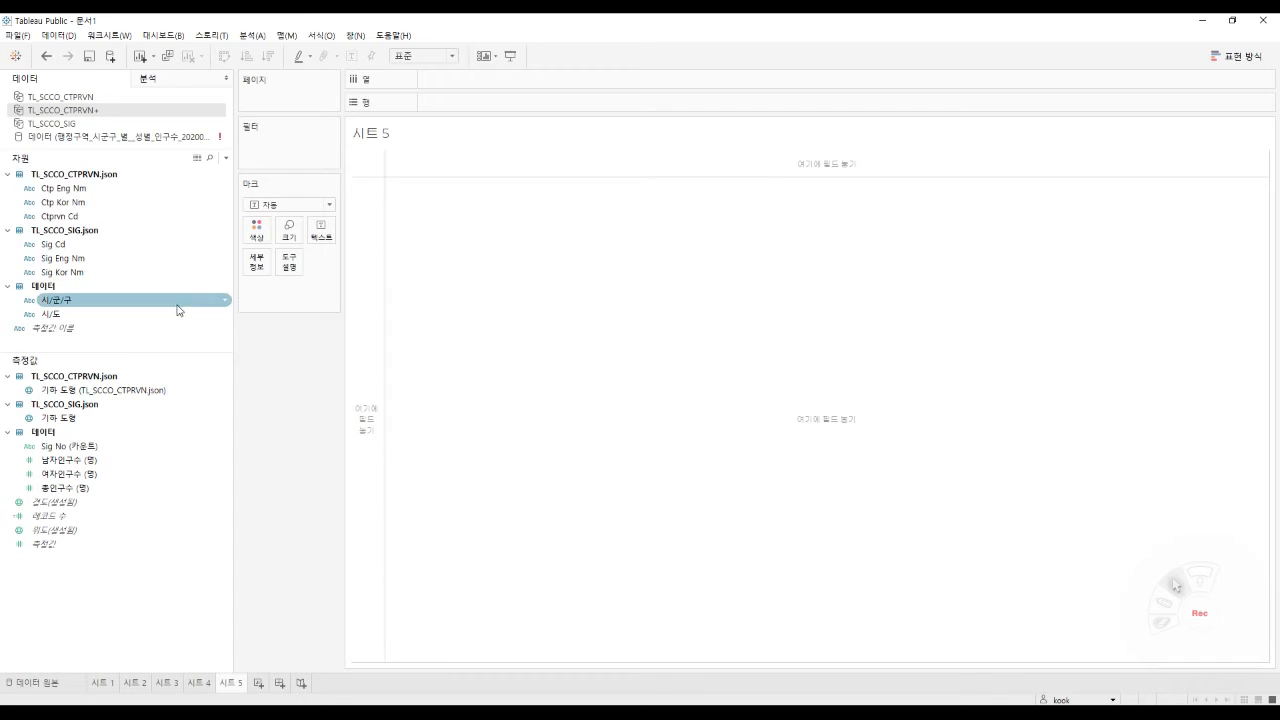
Build a bar chart with 시/도 and 시/군/구 as rows and the sum of 총인구수 (명) as columns.
click(110, 299)
drag(78, 316, 371, 329)
drag(72, 302, 555, 130)
drag(48, 505, 463, 84)
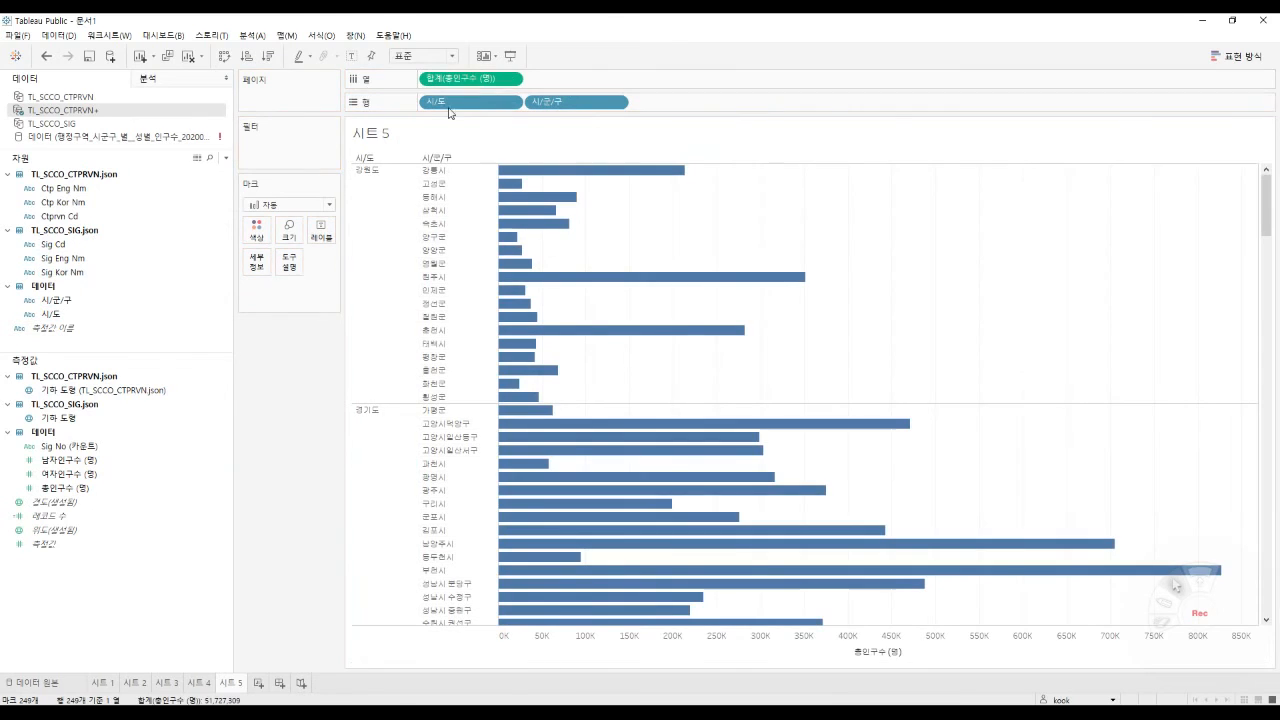
Swap the bar chart's rows and columns and clear the worksheet.
click(224, 57)
mouse_move(575, 660)
mouse_down()
mouse_move(760, 660)
mouse_move(575, 660)
mouse_up()
mouse_move(465, 84)
mouse_down()
mouse_move(214, 177)
mouse_move(484, 82)
mouse_up()
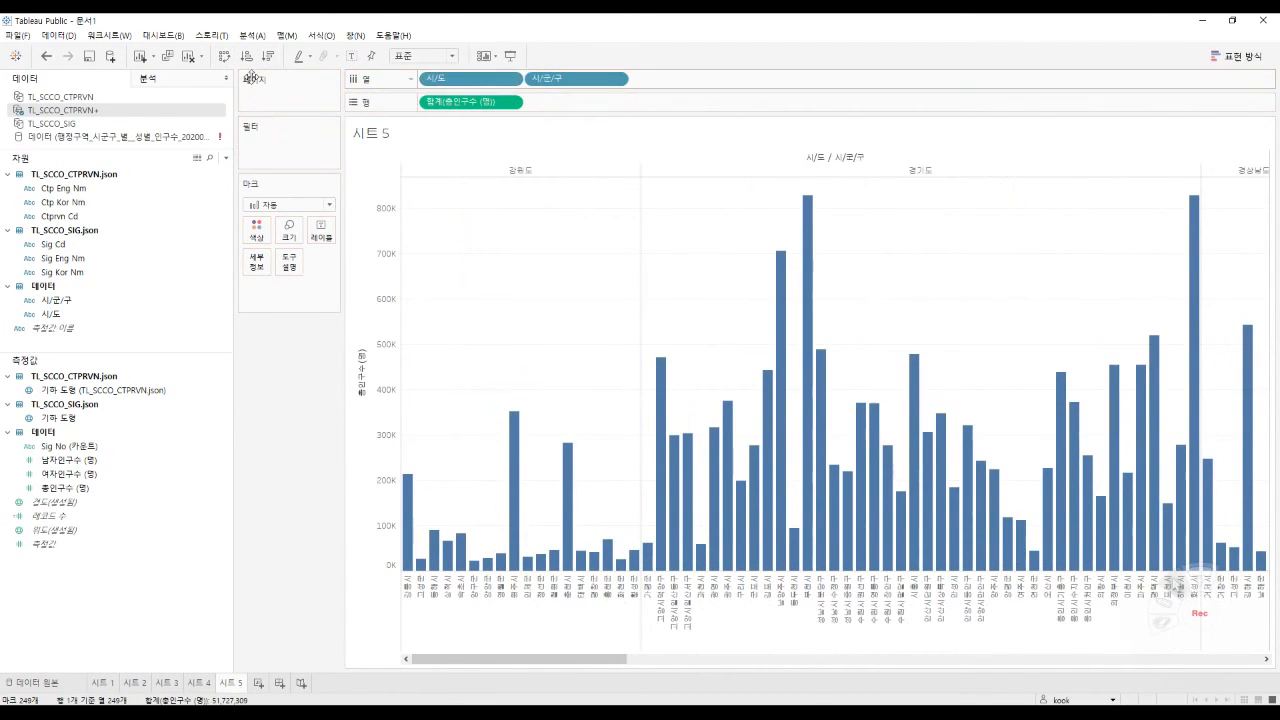
click(188, 57)
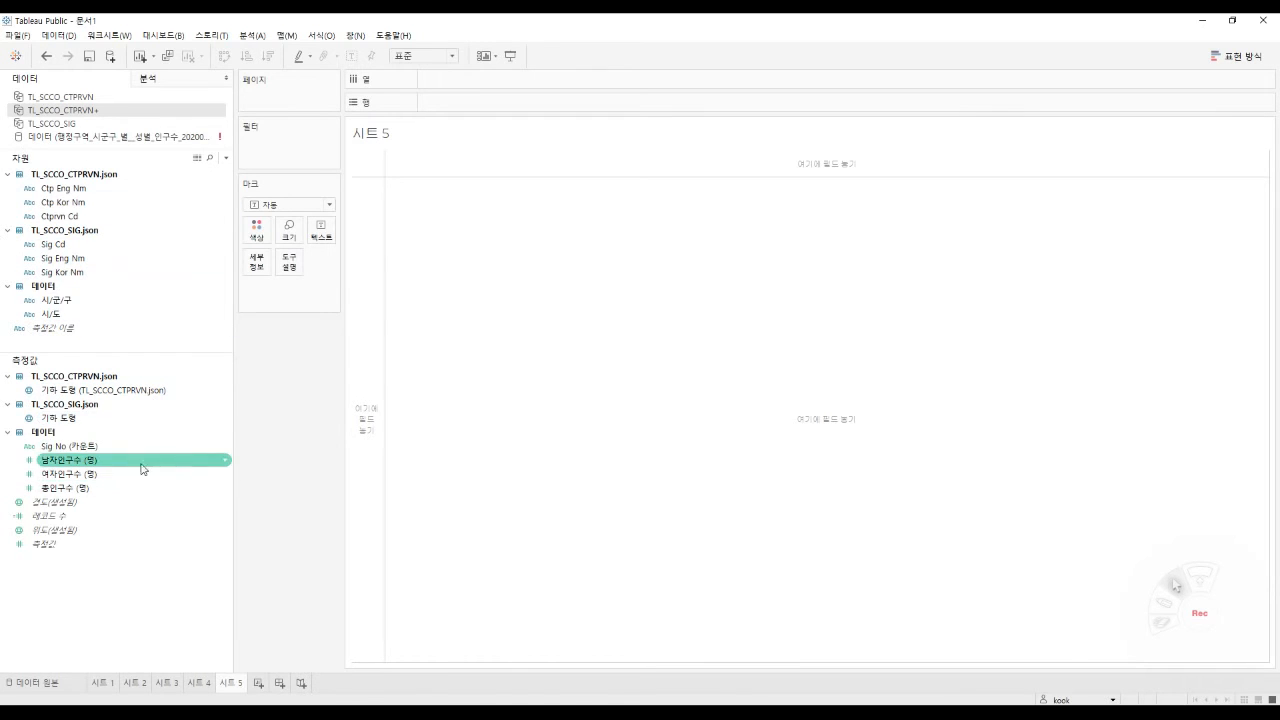
Plot the 기하 도형 field of TL_SCCO_SIG.json as a district map.
click(76, 427)
double_click(76, 427)
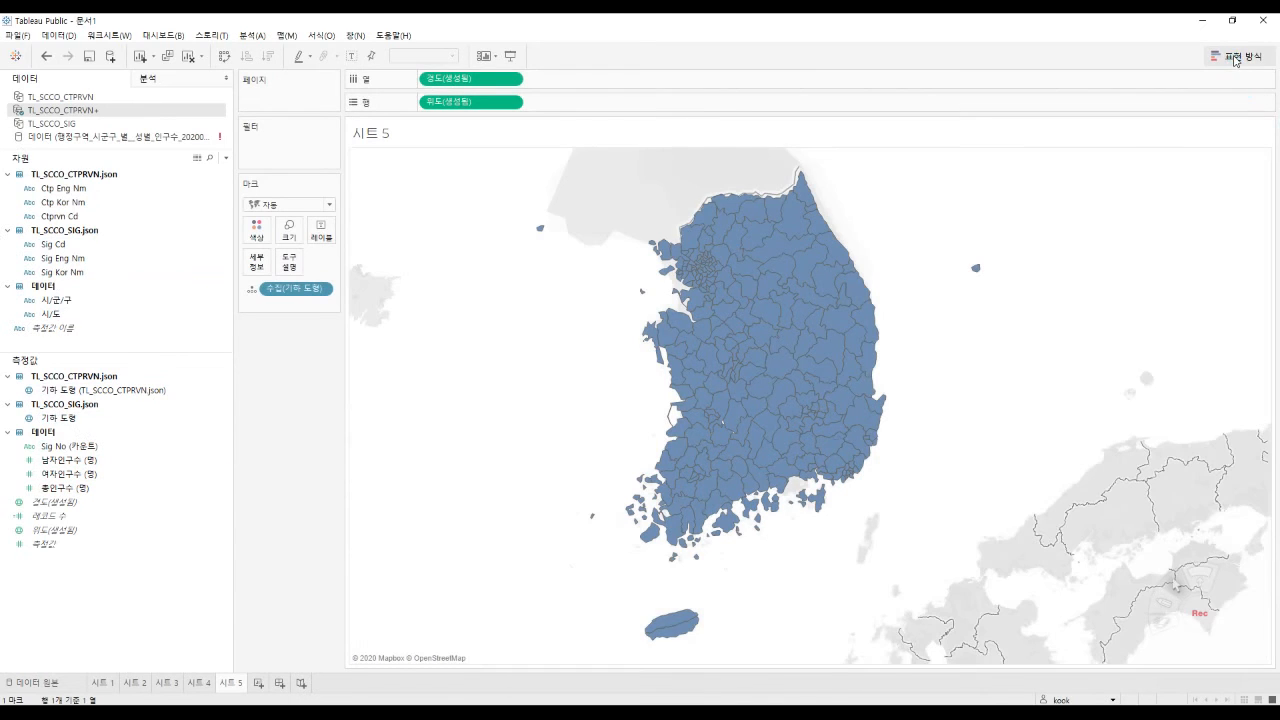
Try the symbol map chart type and return to the filled map.
click(1233, 55)
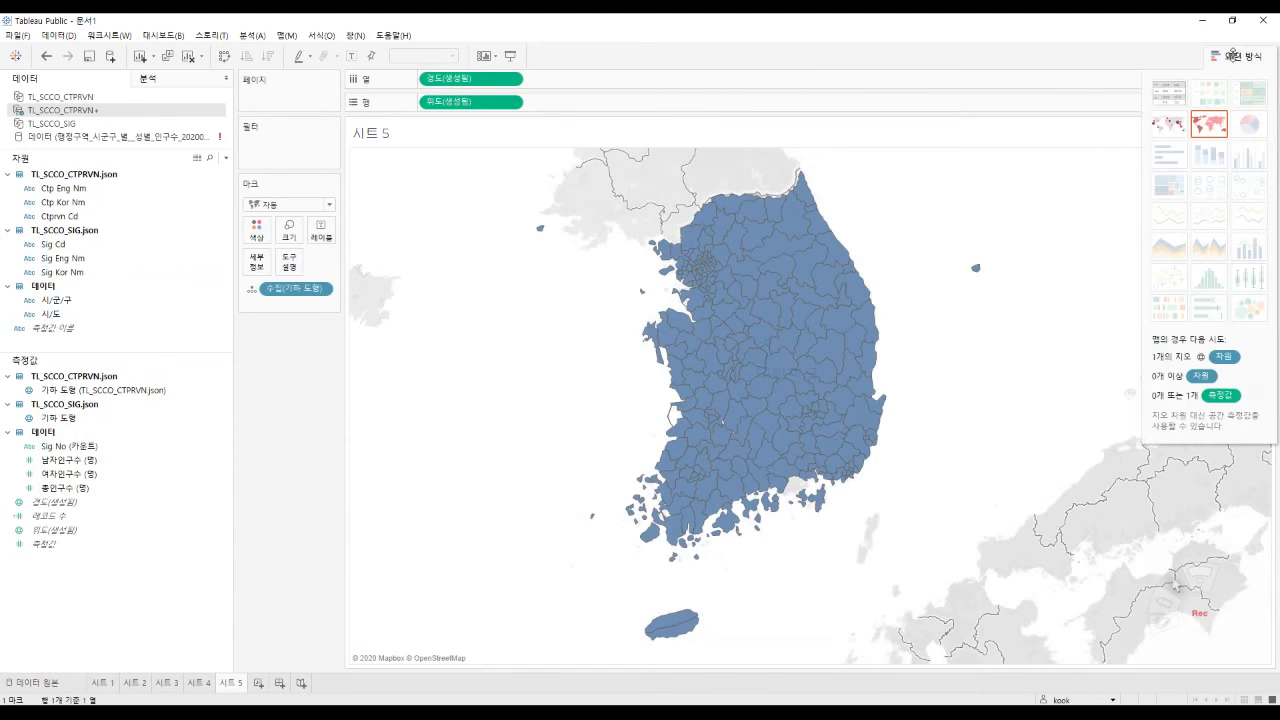
click(1167, 126)
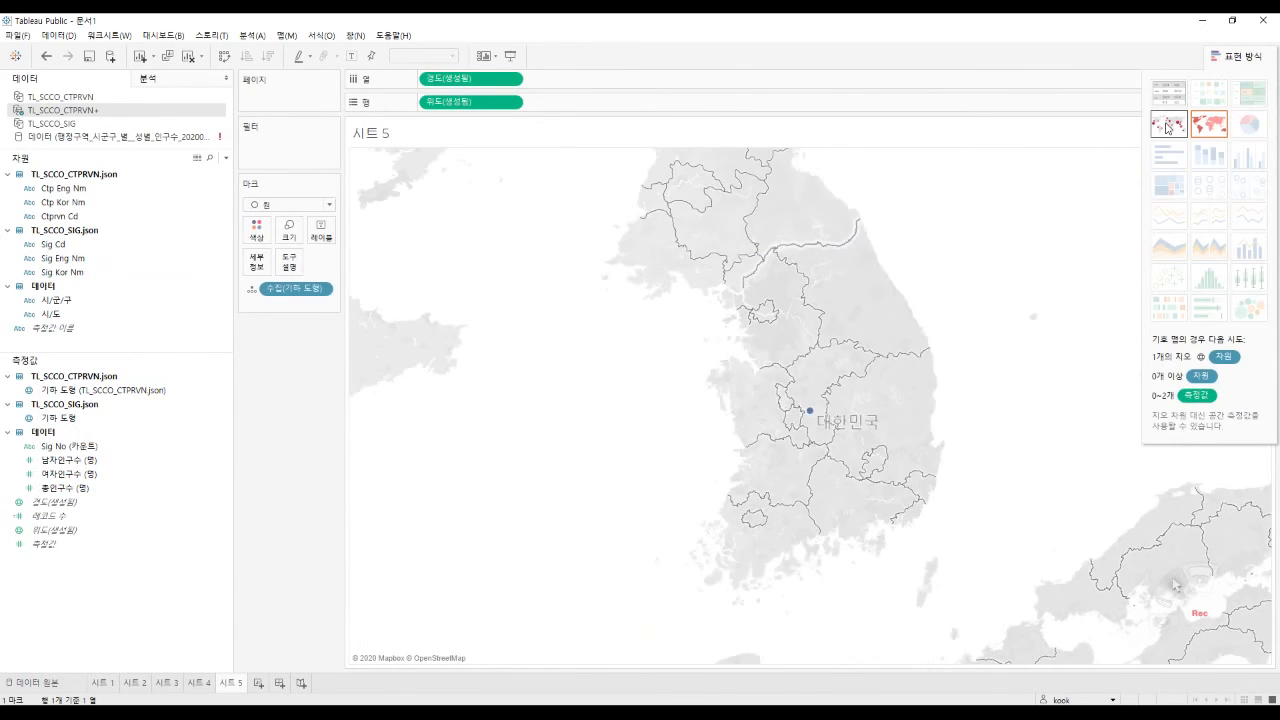
click(1210, 127)
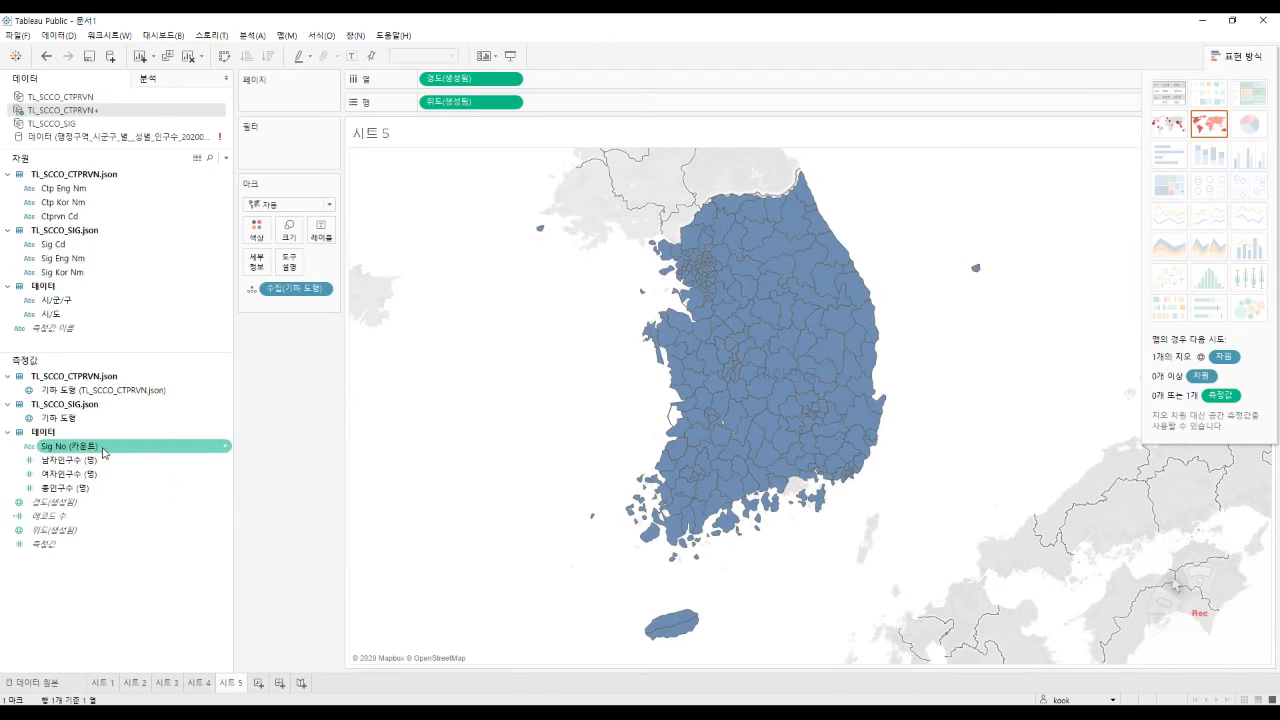
Color the district map by the sum of 총인구수 (명).
drag(89, 487, 258, 232)
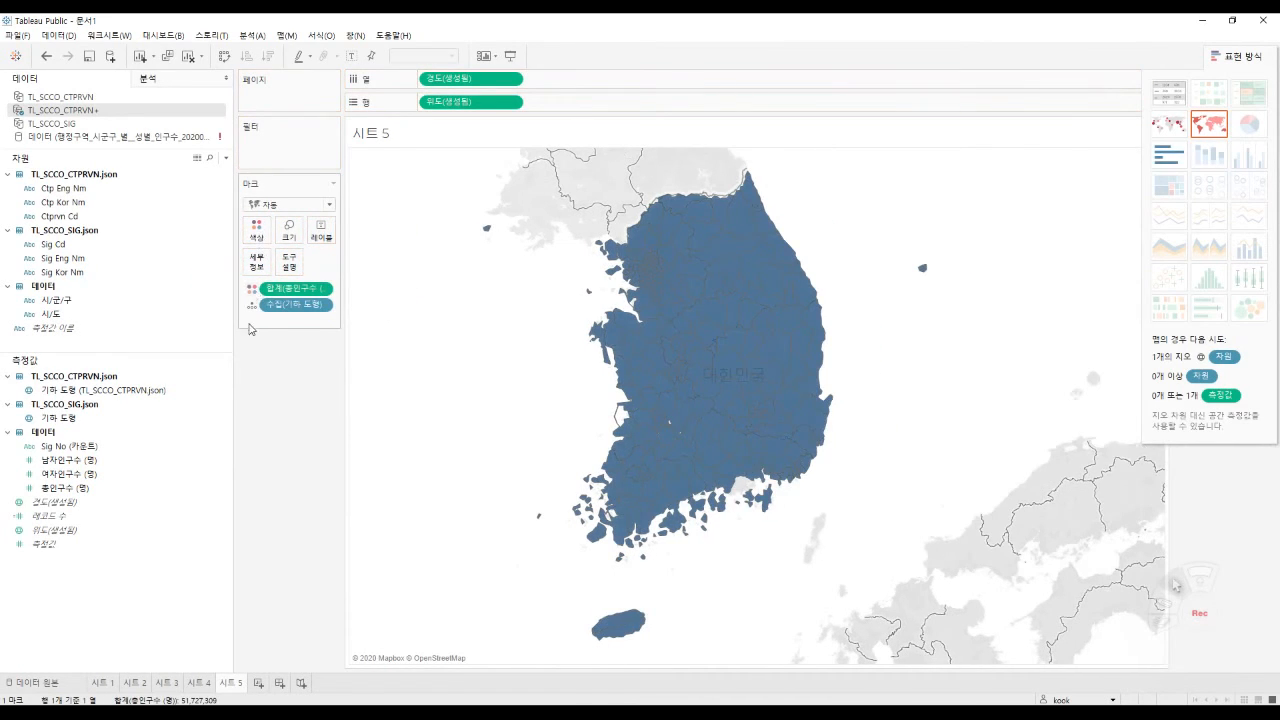
mouse_move(672, 364)
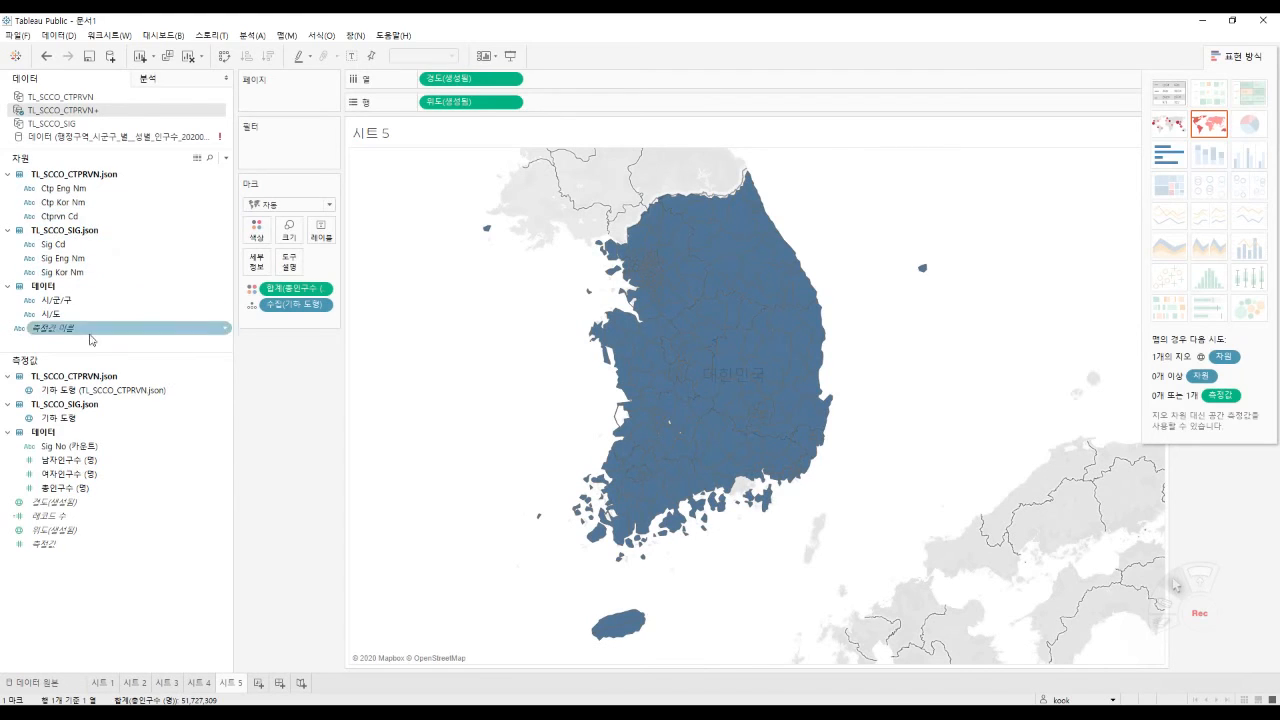
Color the district map by Ctp Kor Nm in place of the total population and close the chart type suggestions.
click(93, 204)
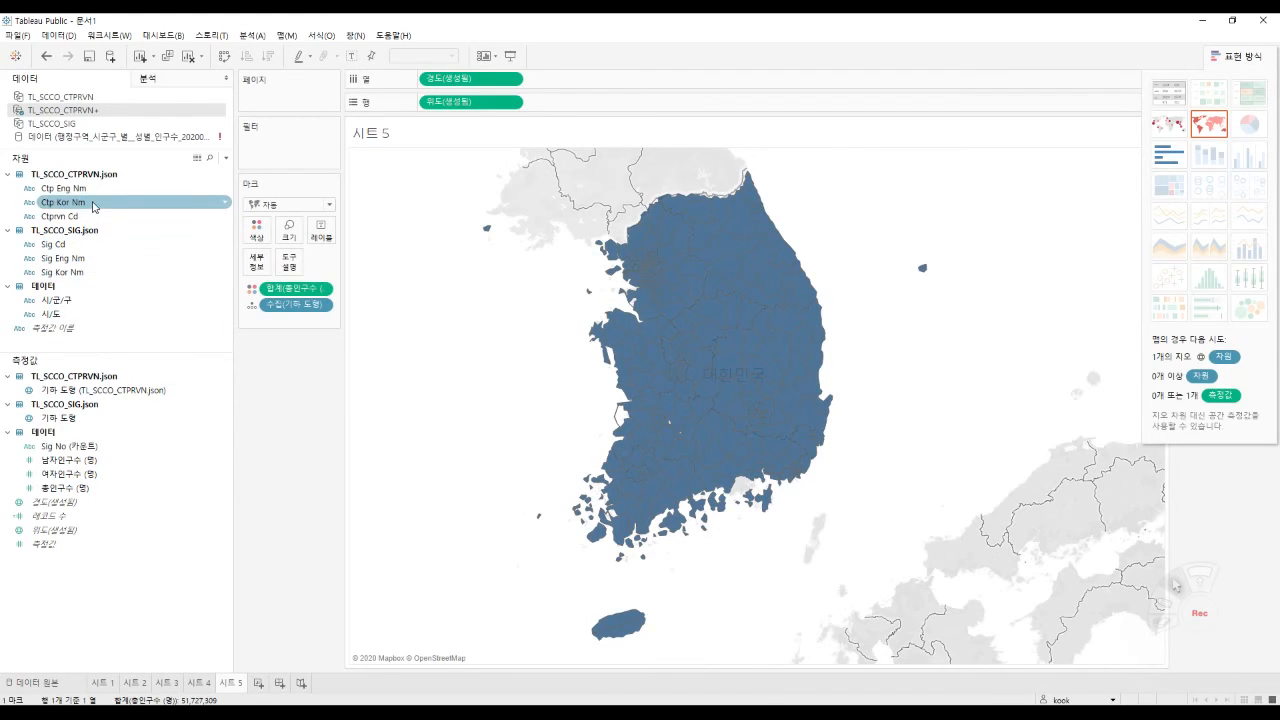
click(93, 207)
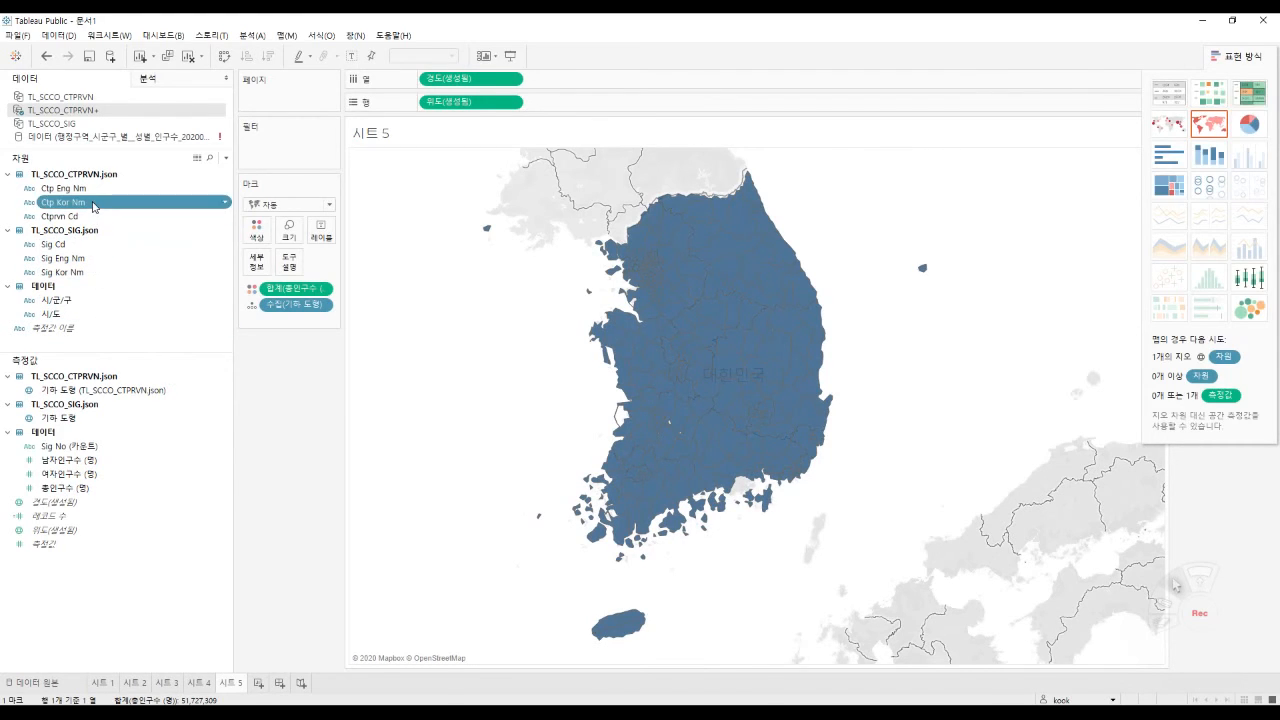
click(135, 300)
drag(62, 202, 258, 232)
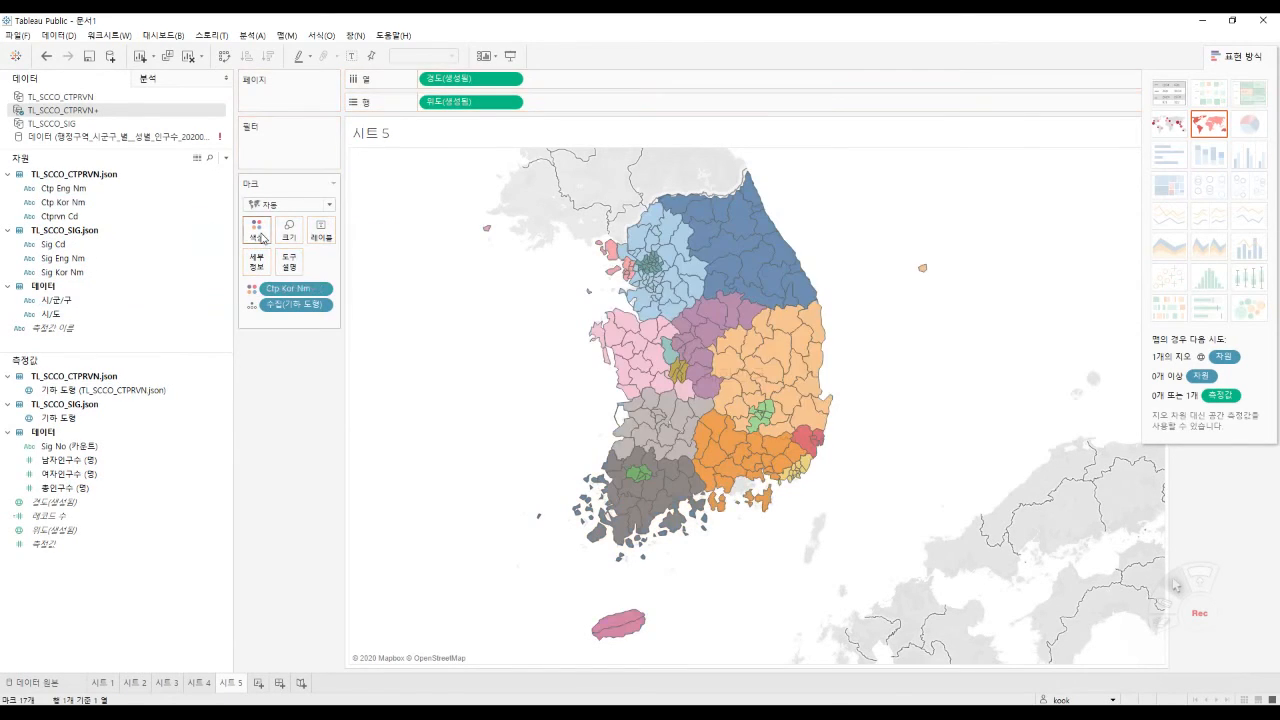
click(1240, 56)
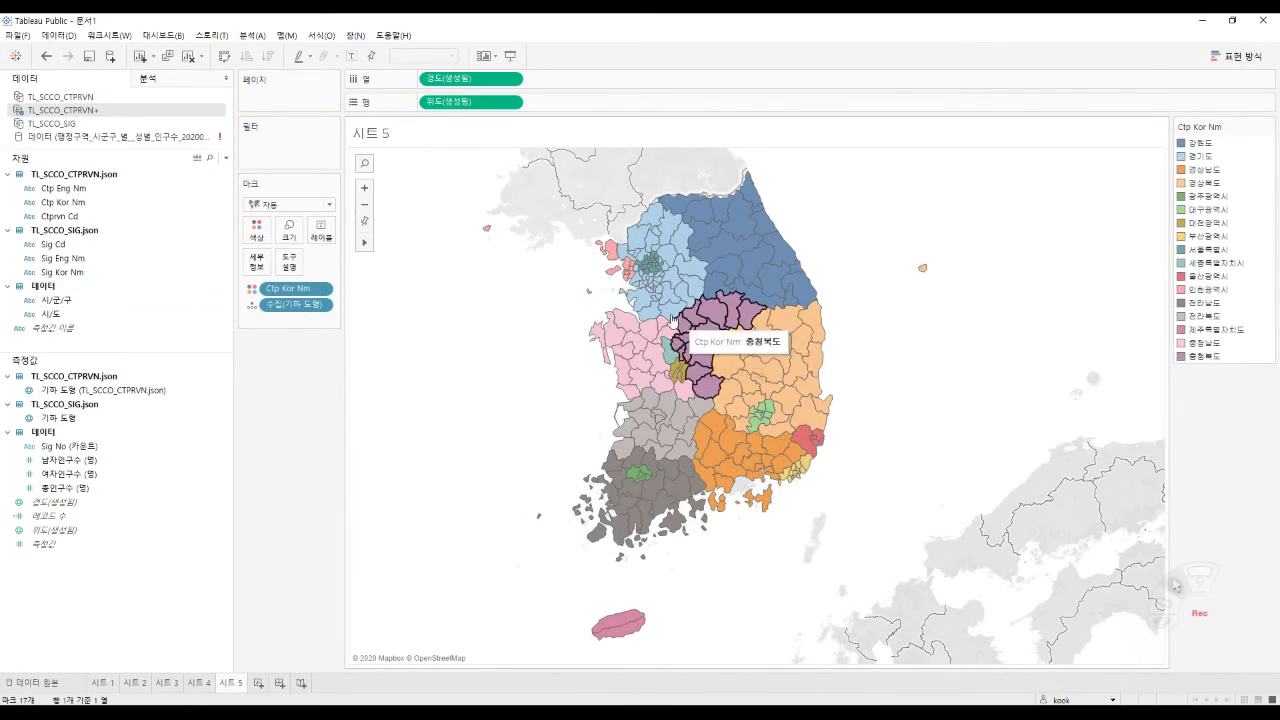
scroll(628, 296, up, 2)
scroll(628, 296, up, 1)
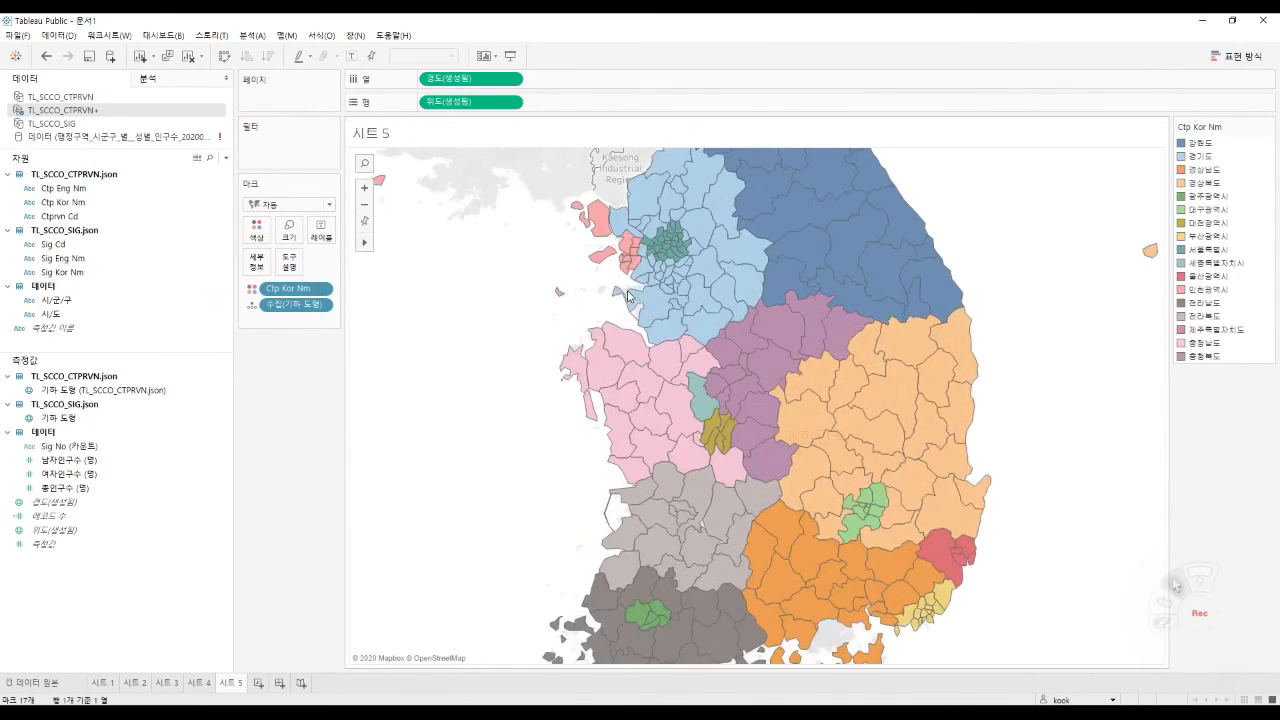
scroll(628, 296, up, 1)
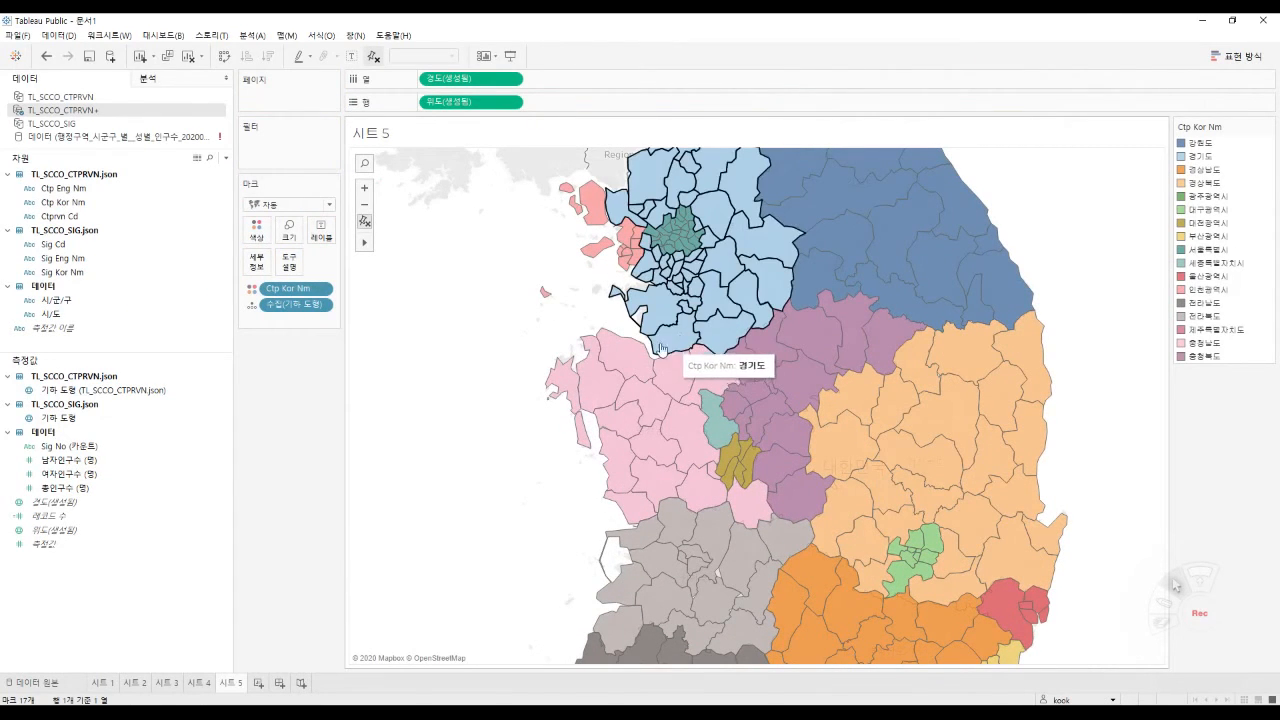
Label the map's provinces with the sum of 총인구수 (명) and check the label of the 충청남도 area.
drag(95, 490, 327, 241)
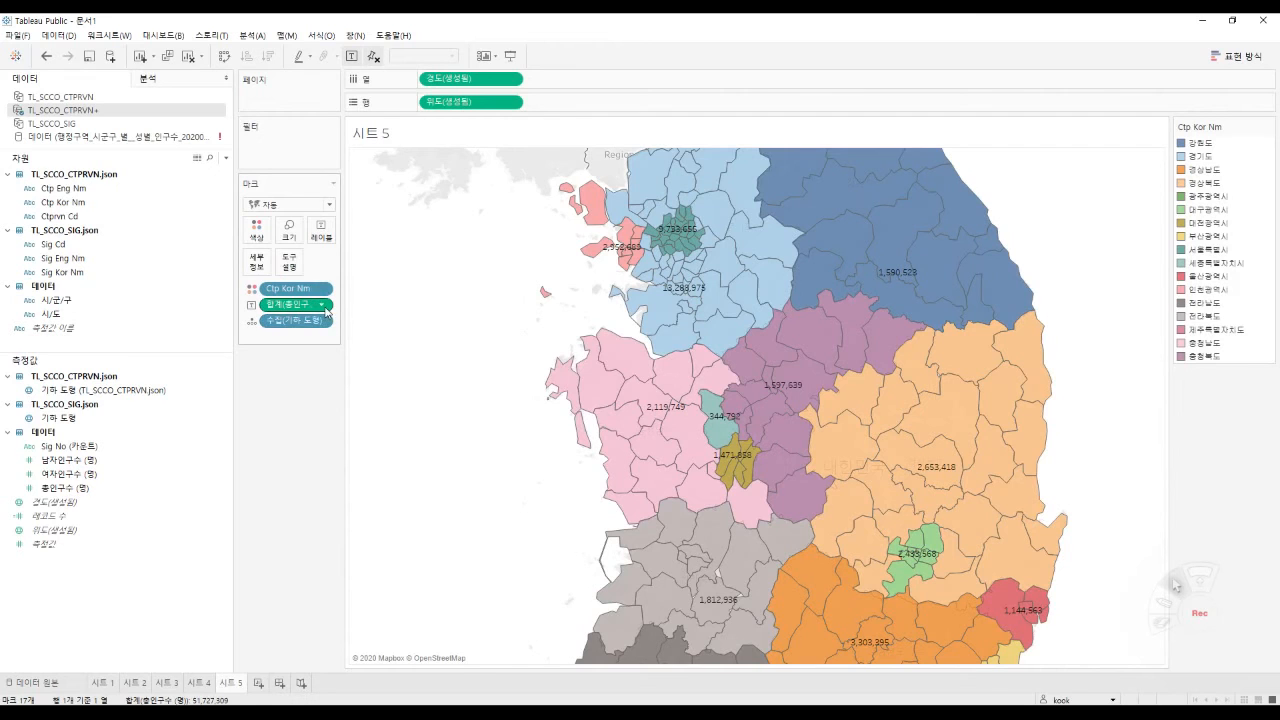
click(323, 305)
click(601, 390)
click(600, 389)
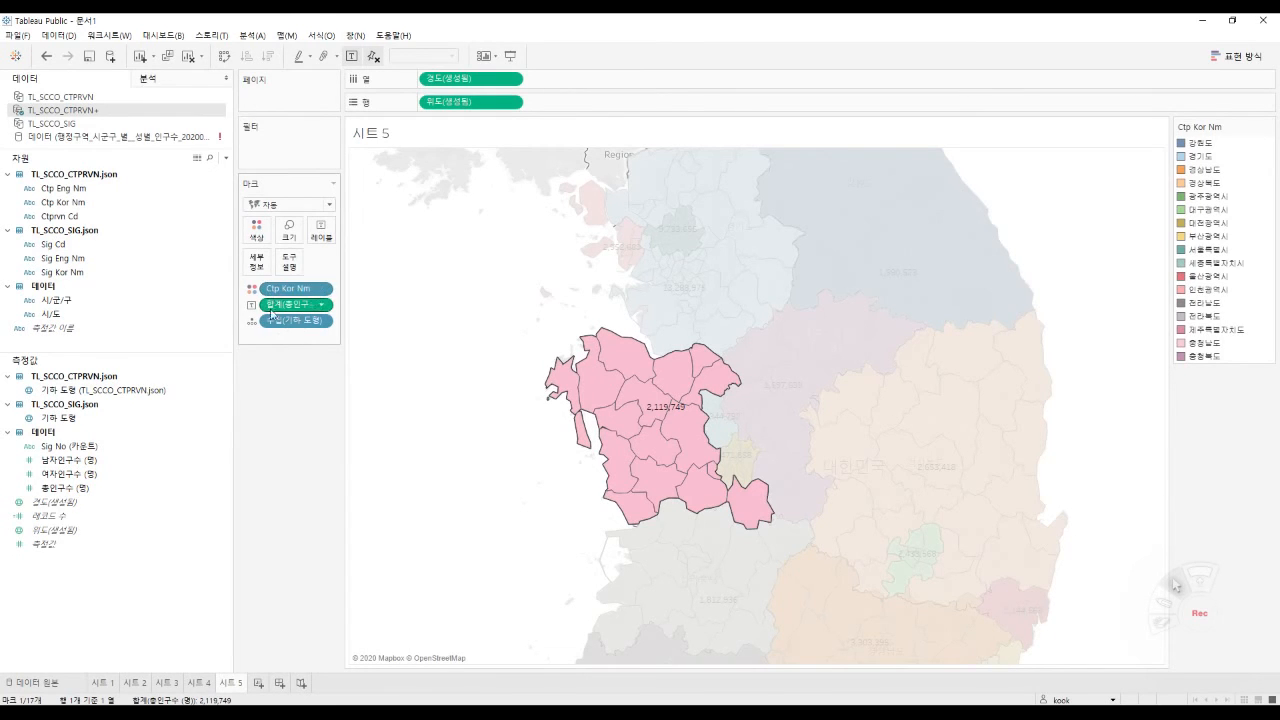
click(270, 295)
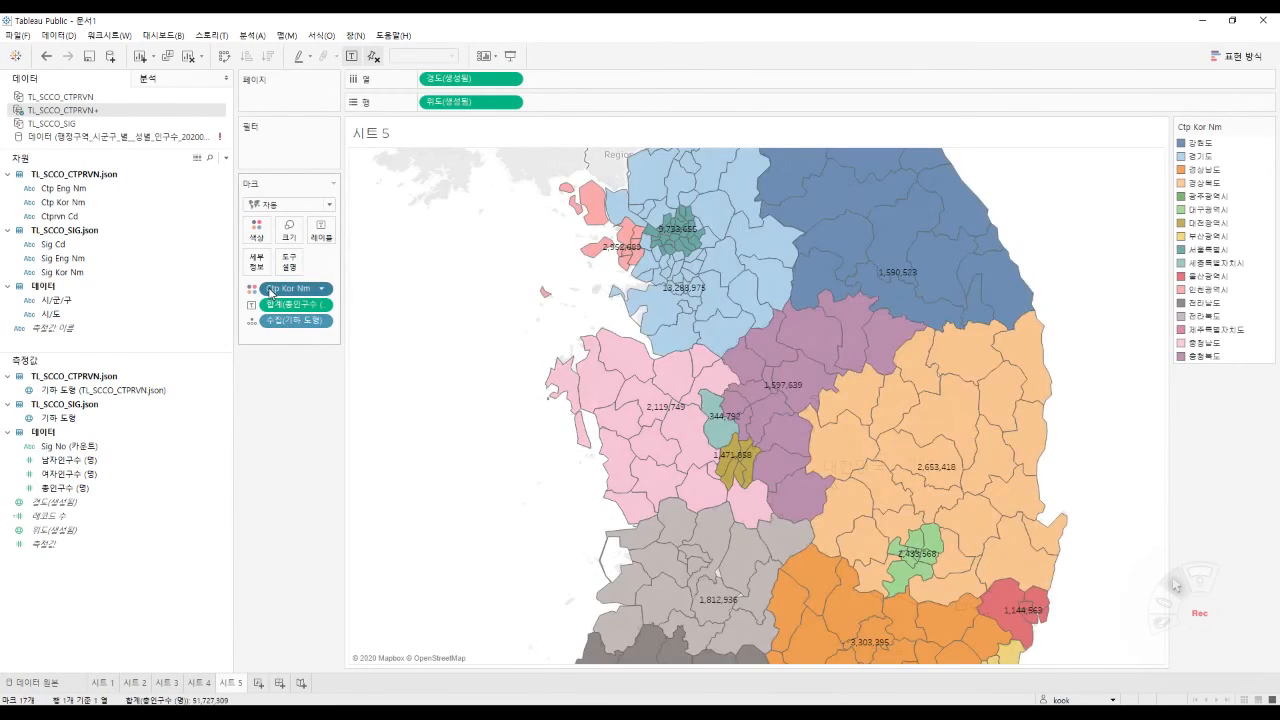
Remove the Ctp Kor Nm coloring and split the population labels by Sig Kor Nm, checking individual districts on the west coast.
drag(270, 293, 171, 278)
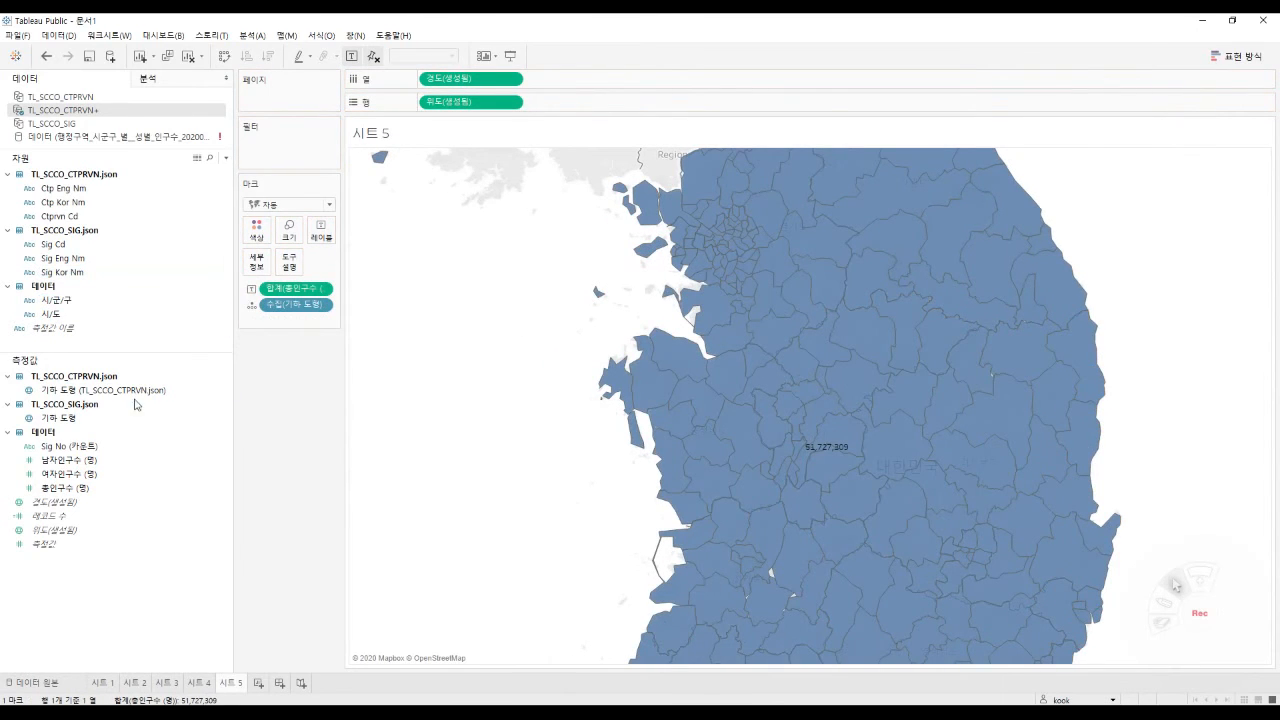
click(83, 419)
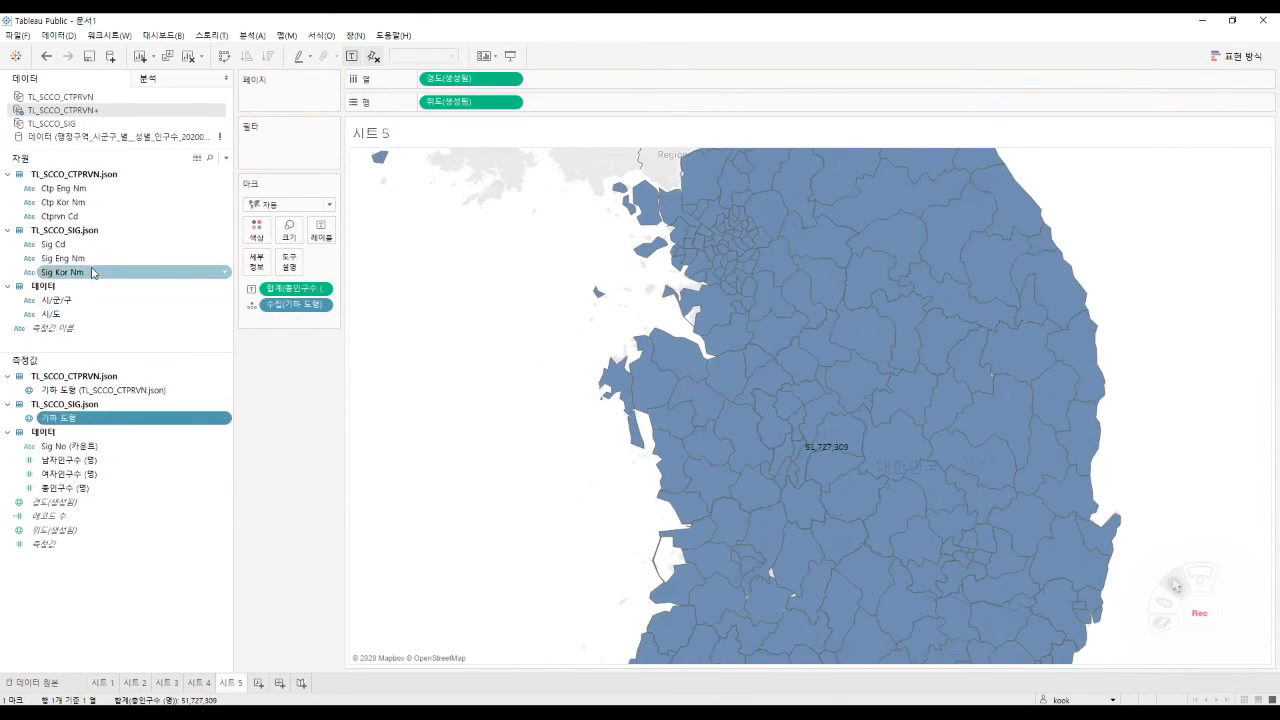
drag(79, 276, 274, 306)
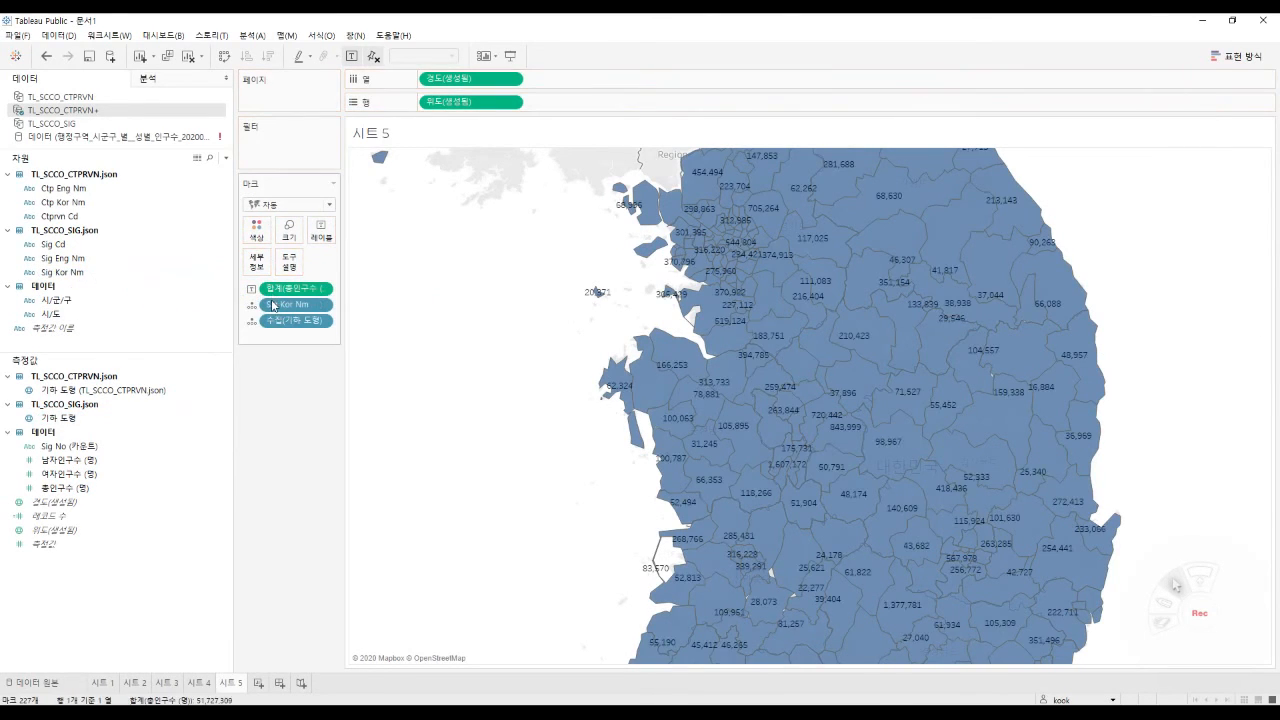
click(678, 360)
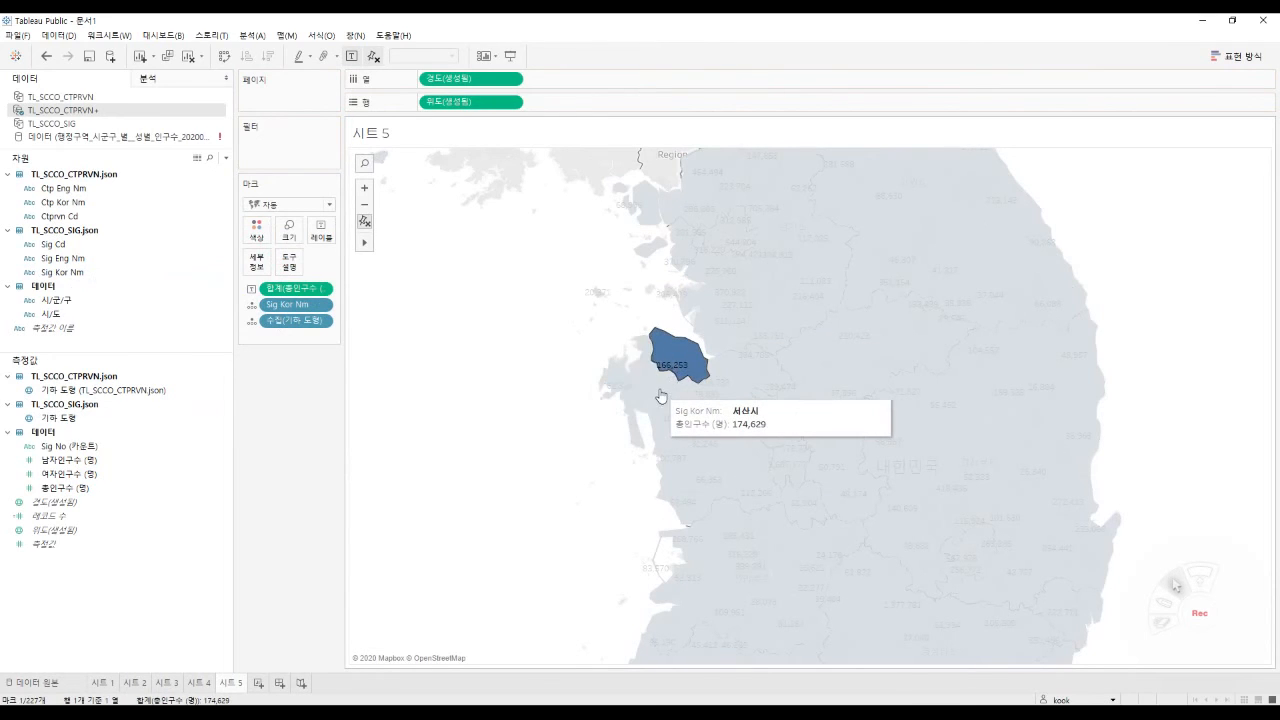
click(660, 396)
click(659, 424)
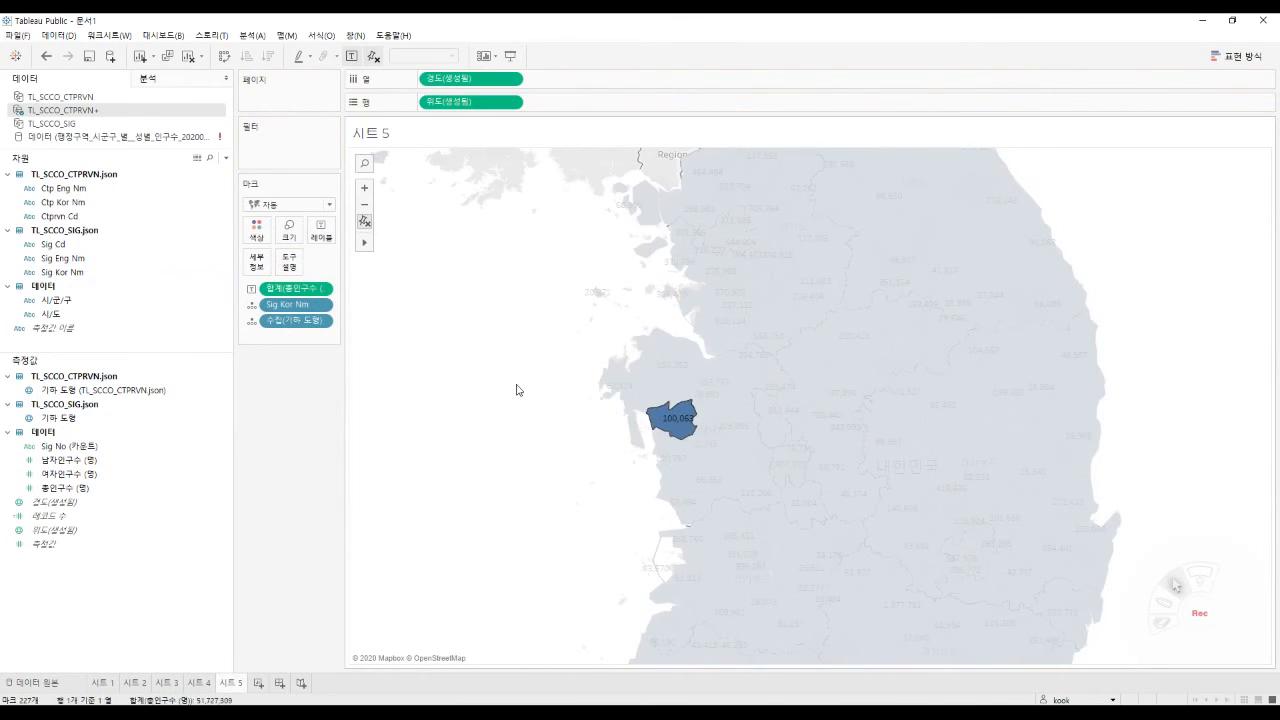
click(518, 390)
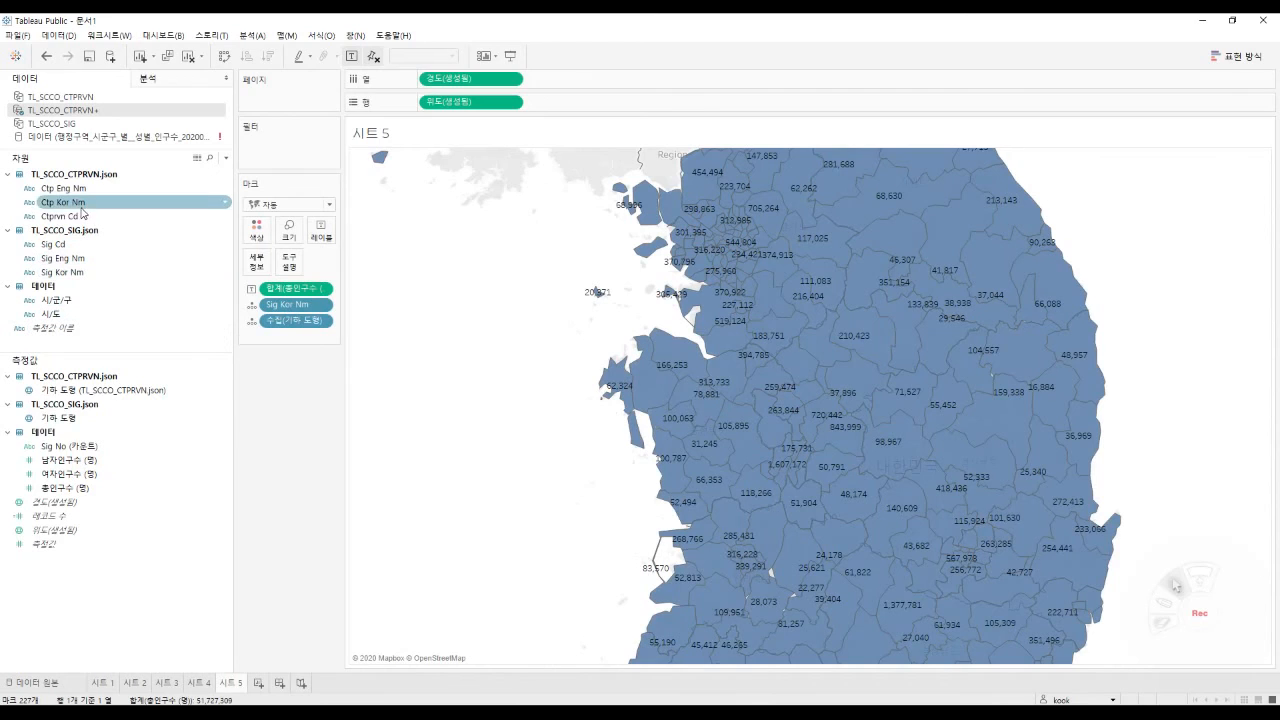
Try coloring the districts by Ctprvn Cd, and color them by Ctp Kor Nm instead.
drag(81, 220, 260, 235)
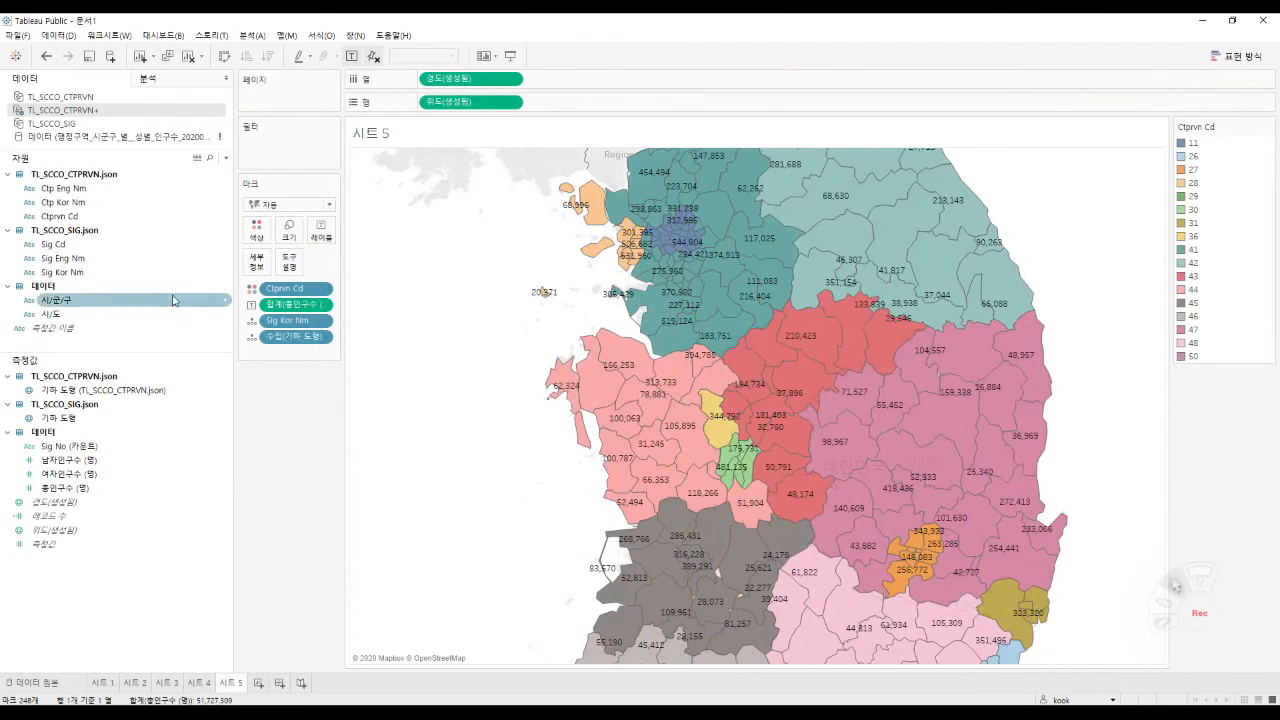
drag(290, 290, 158, 284)
drag(76, 205, 265, 237)
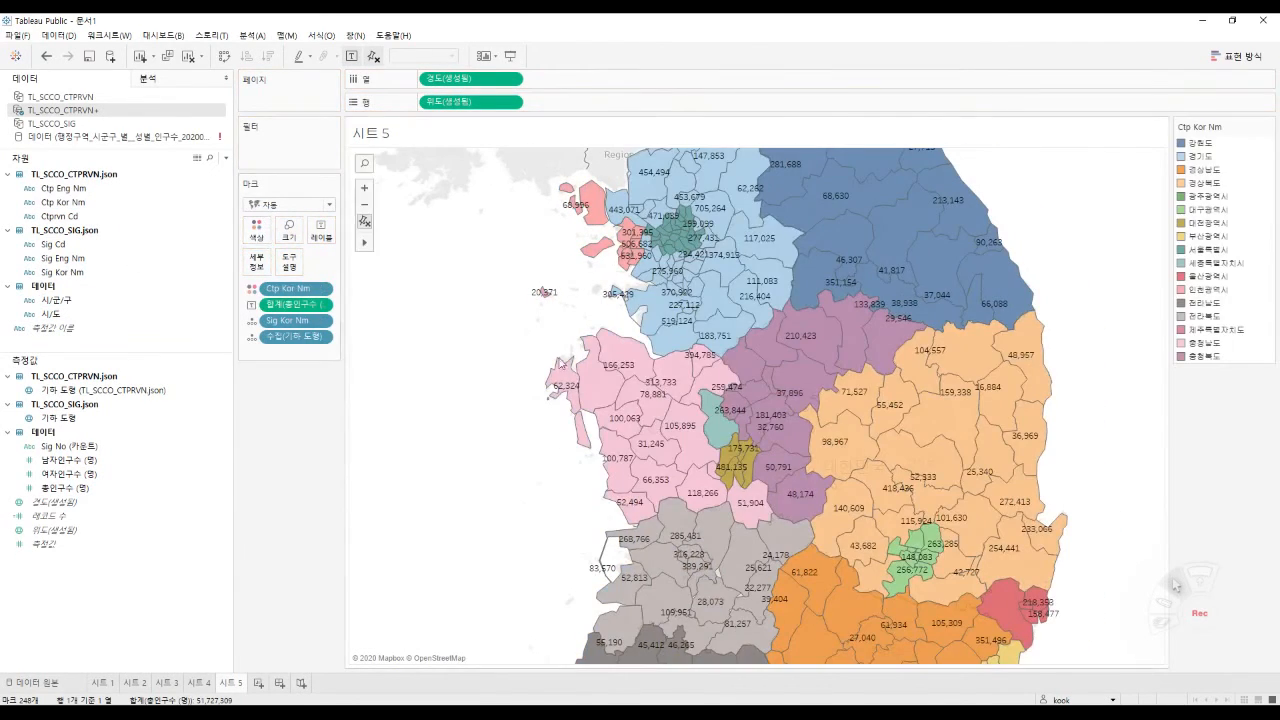
Examine the district populations of 제주특별자치도 by highlighting it and selecting its areas, and return to the full map view.
click(1198, 252)
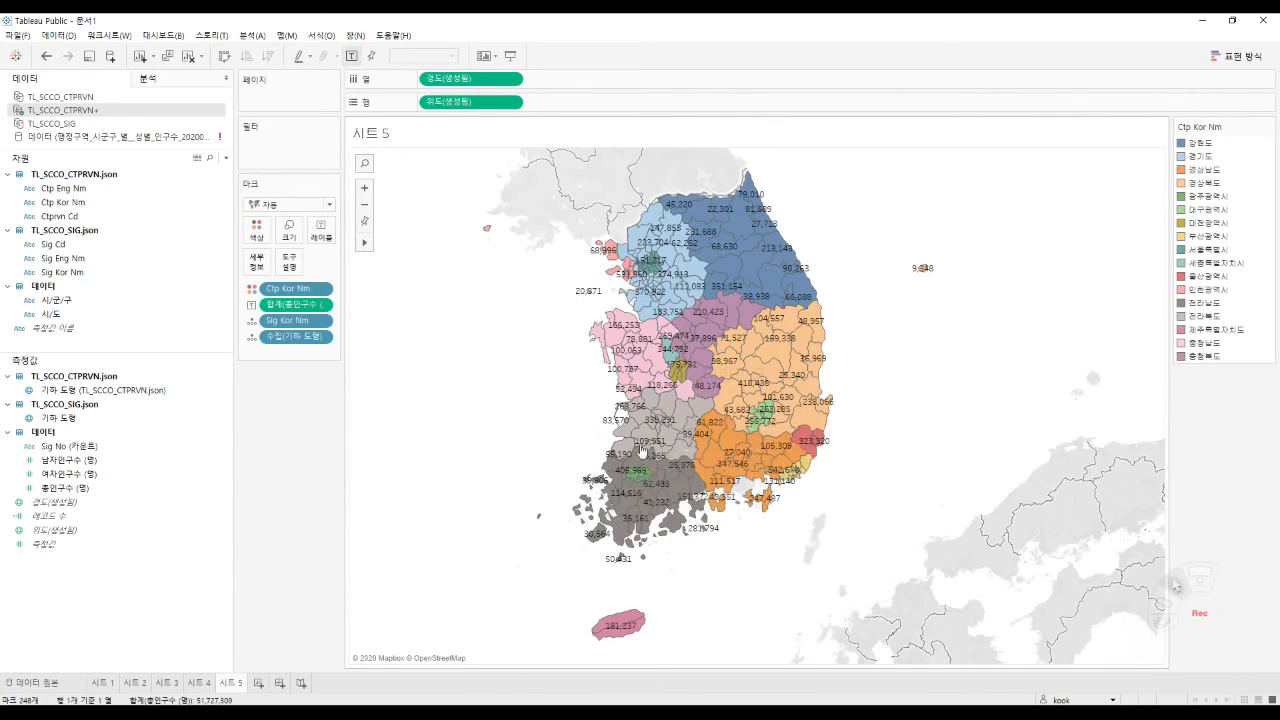
mouse_move(768, 498)
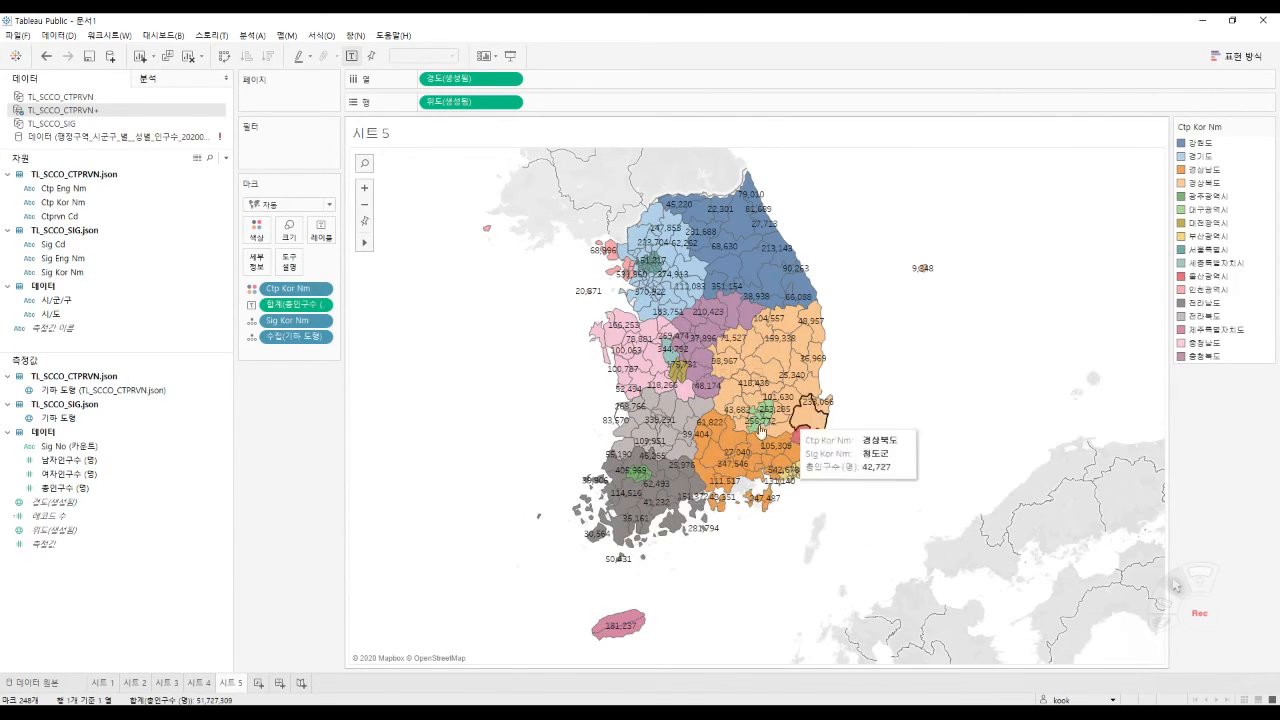
scroll(620, 660, up, 3)
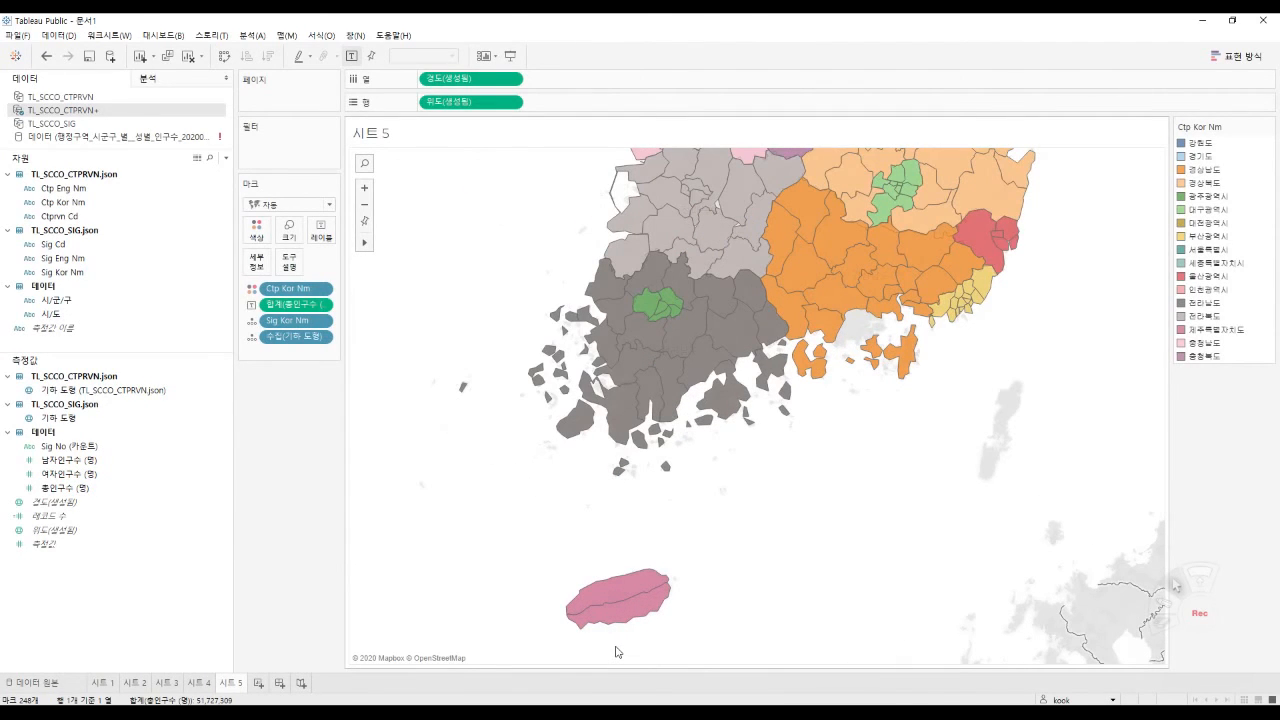
scroll(615, 652, up, 2)
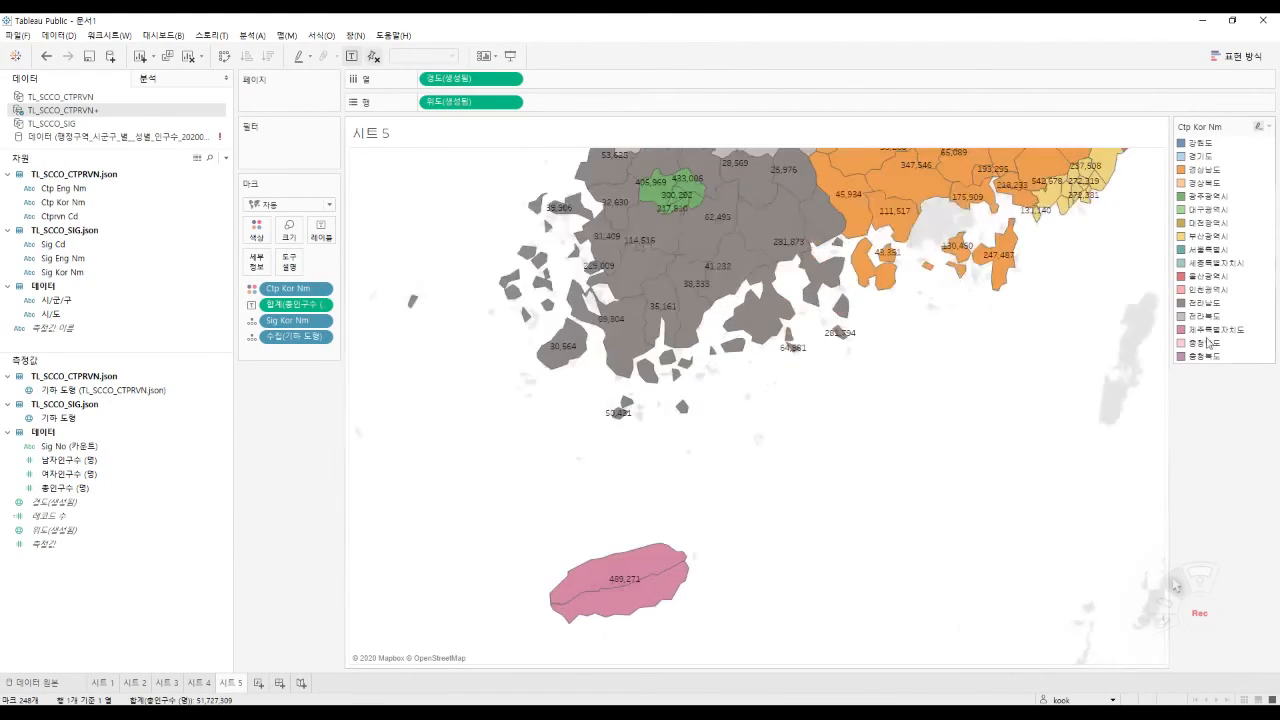
click(1210, 329)
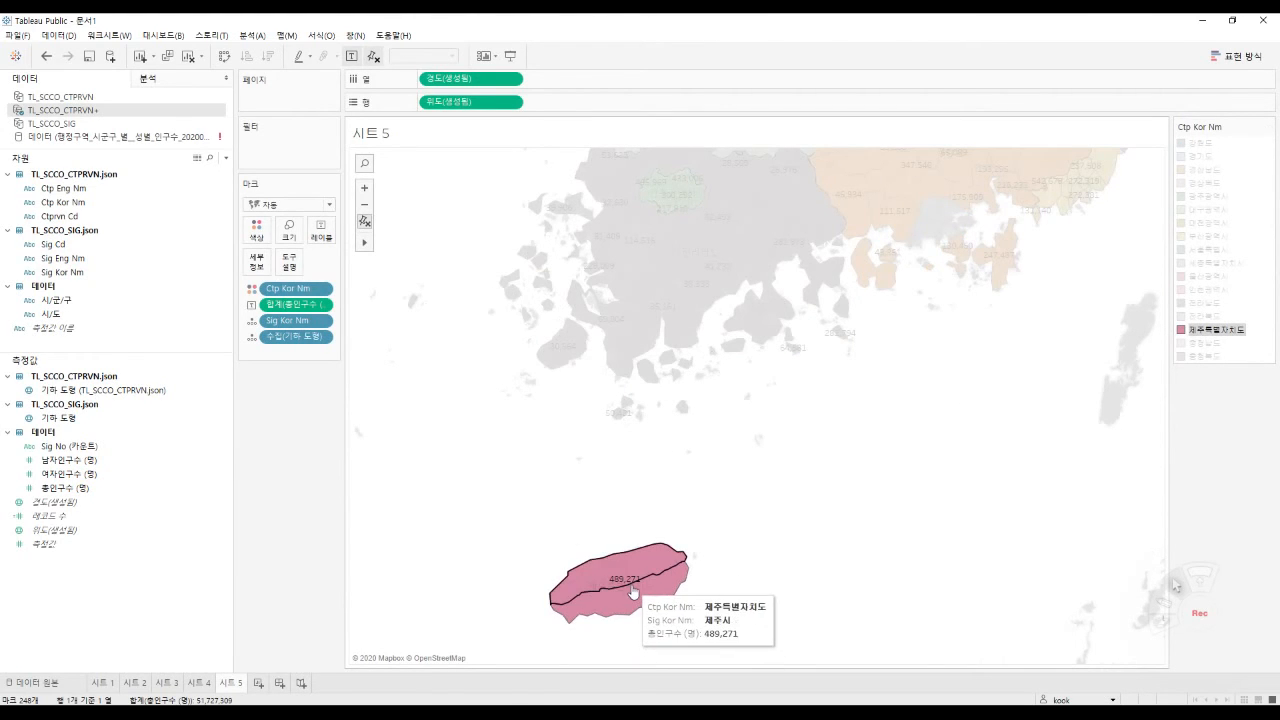
click(739, 590)
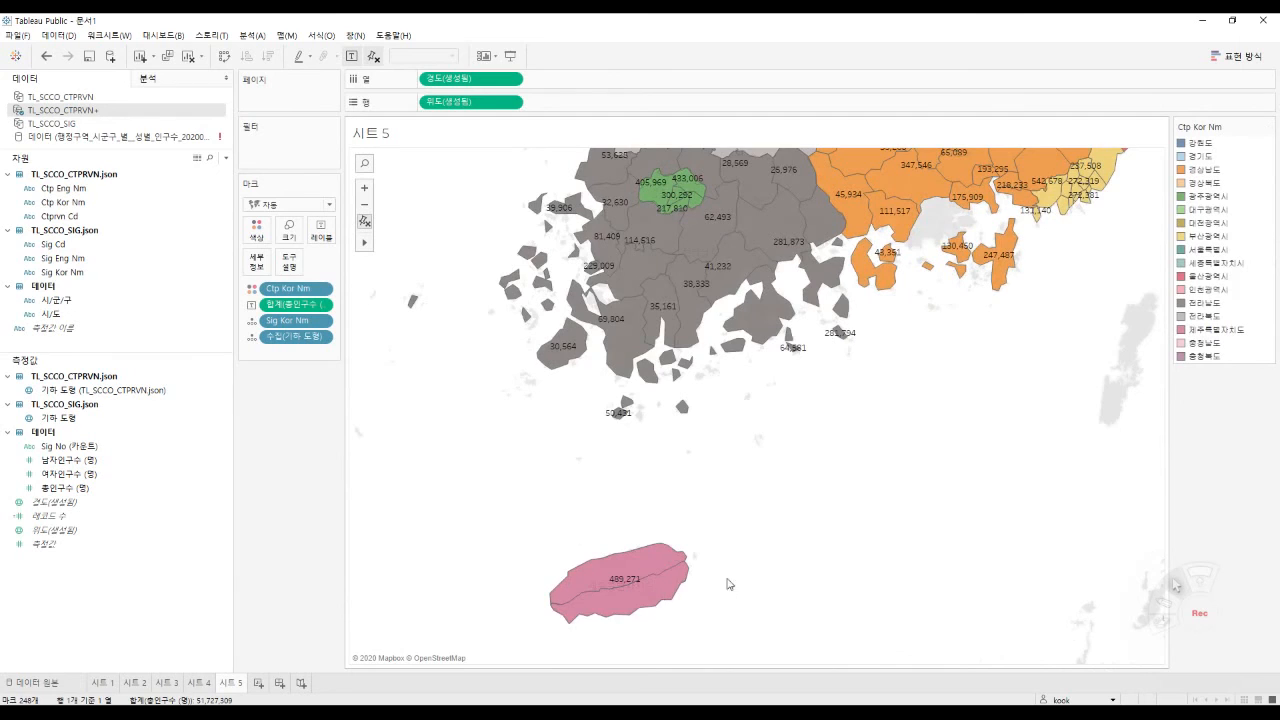
click(648, 575)
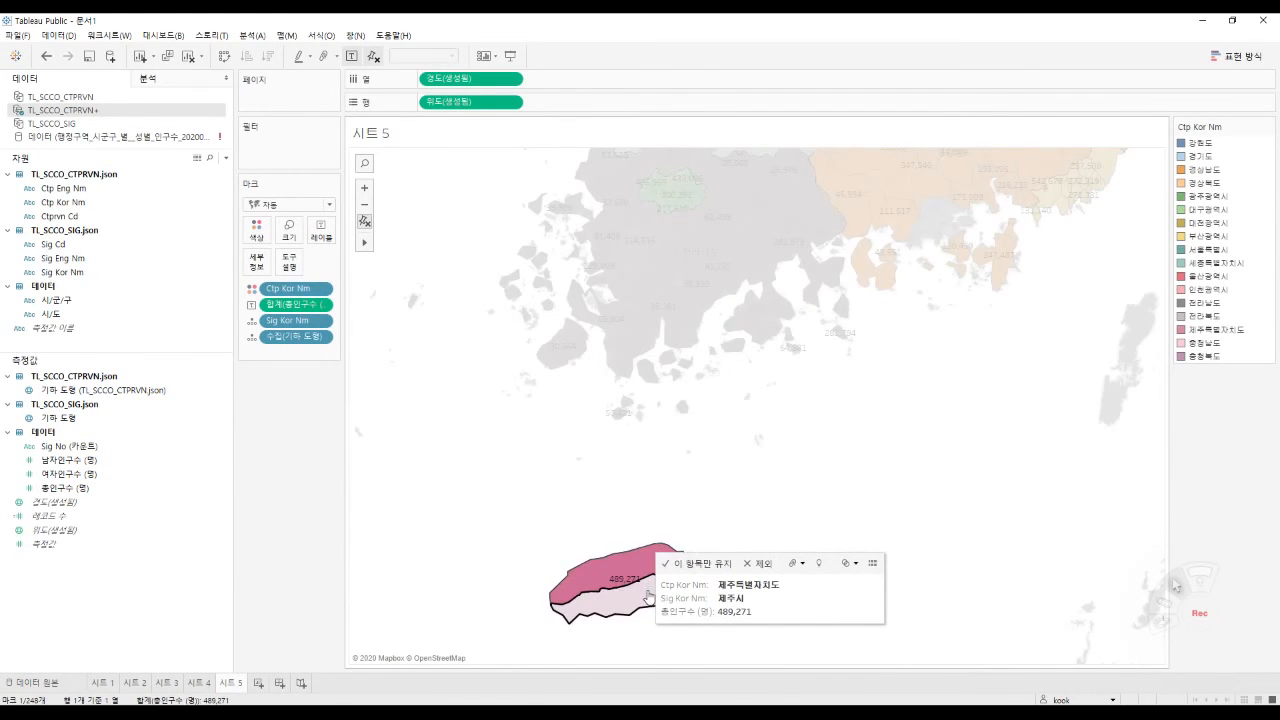
drag(520, 516, 762, 660)
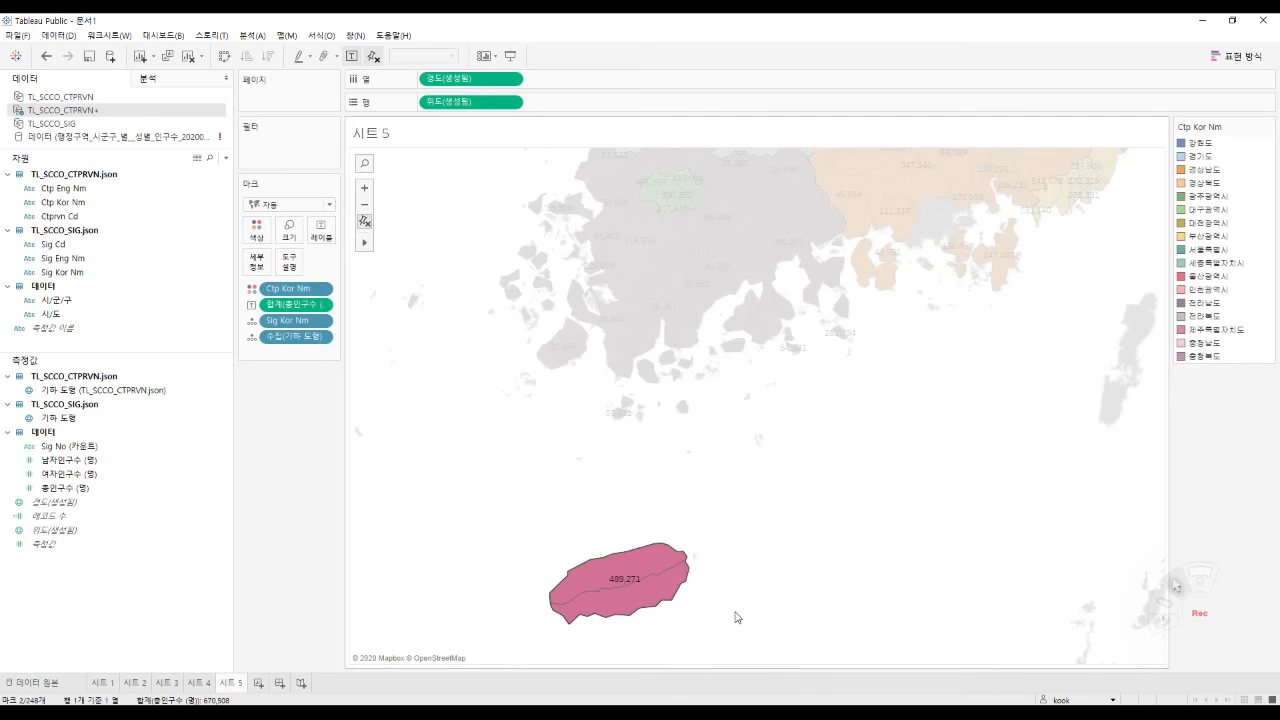
scroll(628, 617, up, 2)
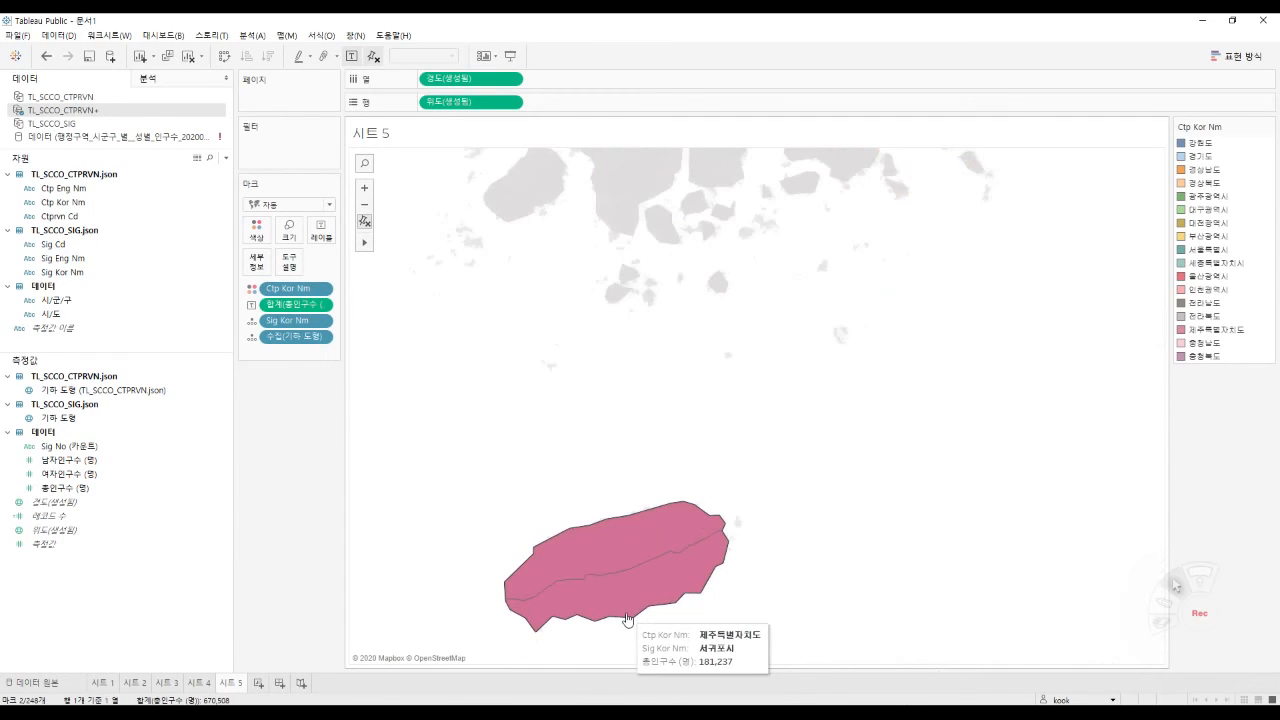
click(775, 540)
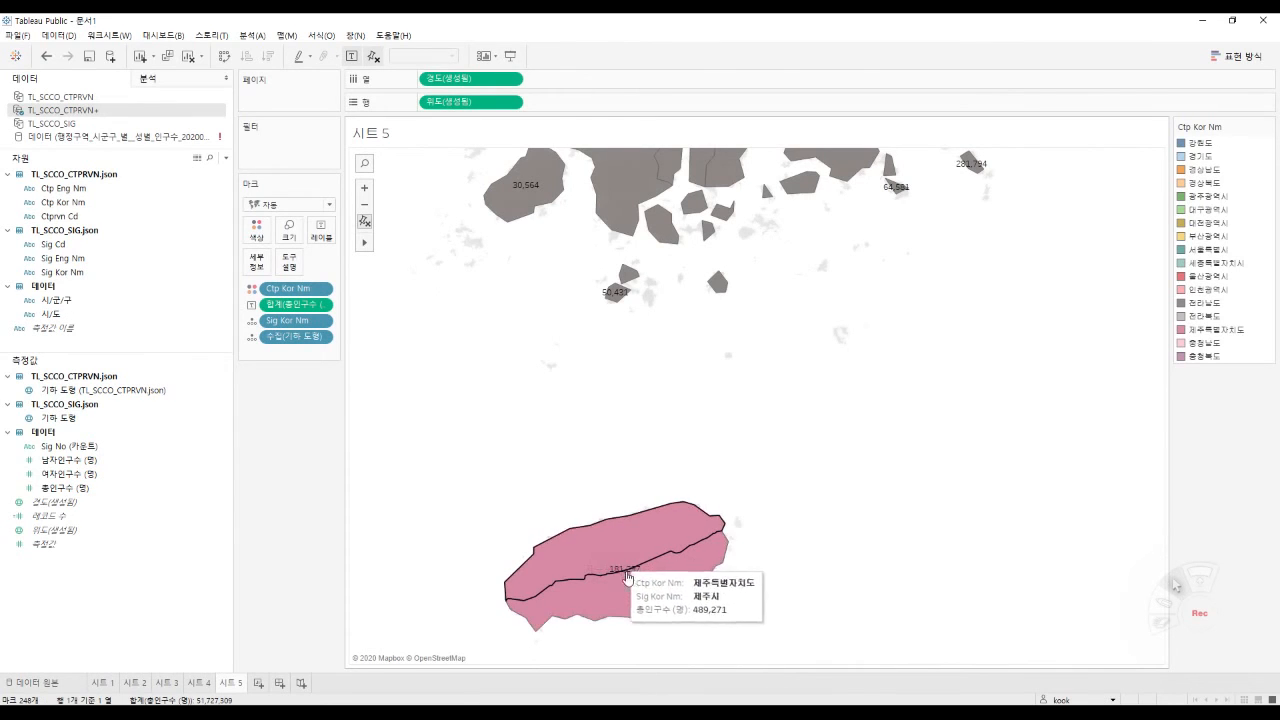
scroll(509, 440, down, 2)
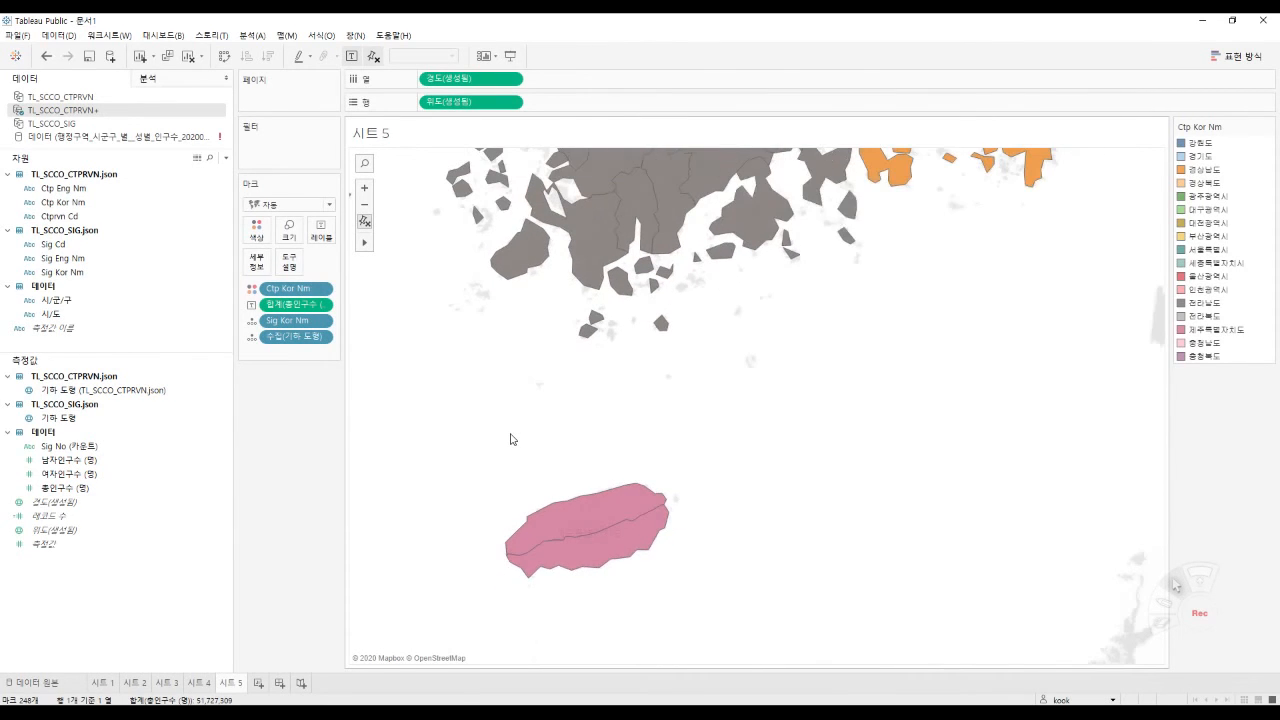
scroll(511, 438, down, 2)
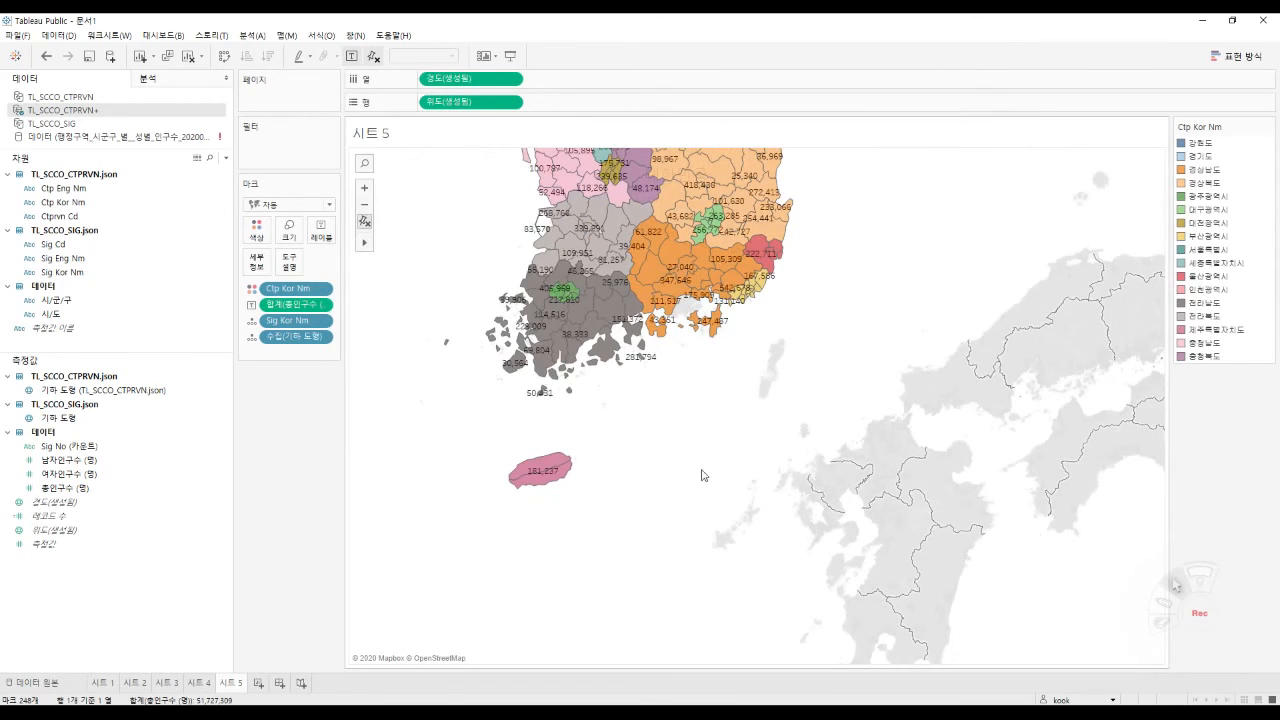
click(364, 222)
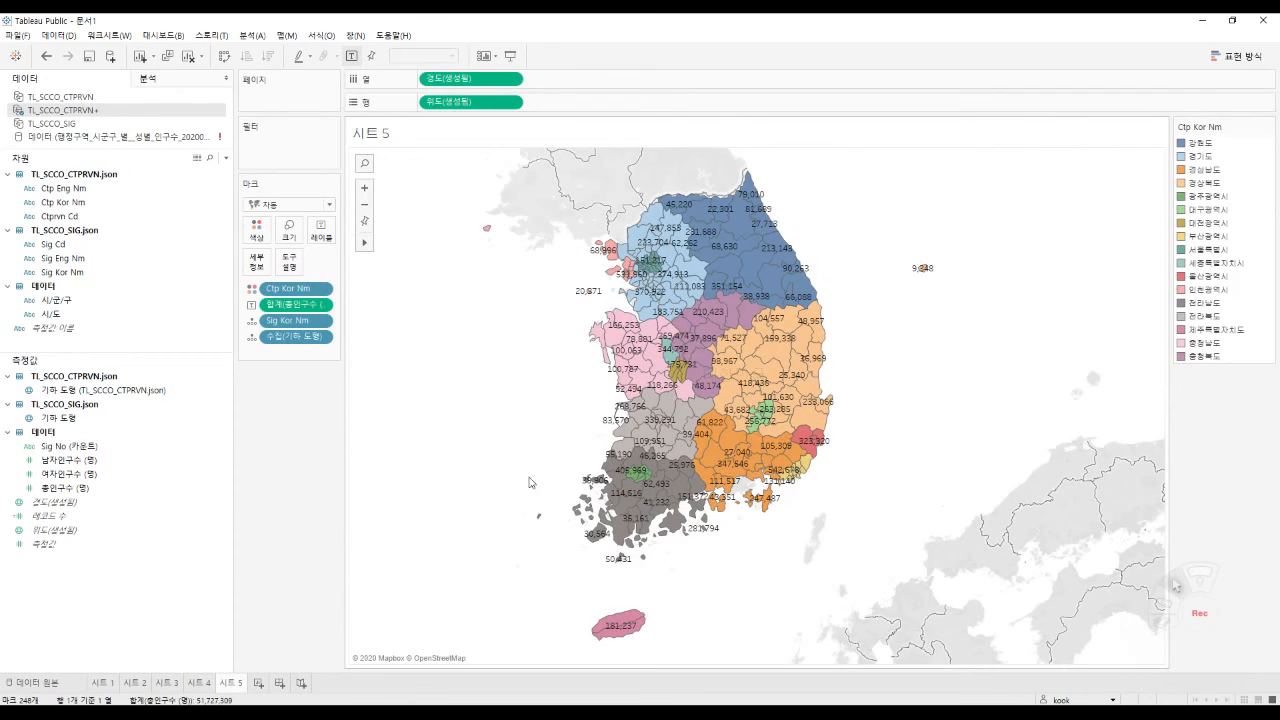
mouse_move(1172, 577)
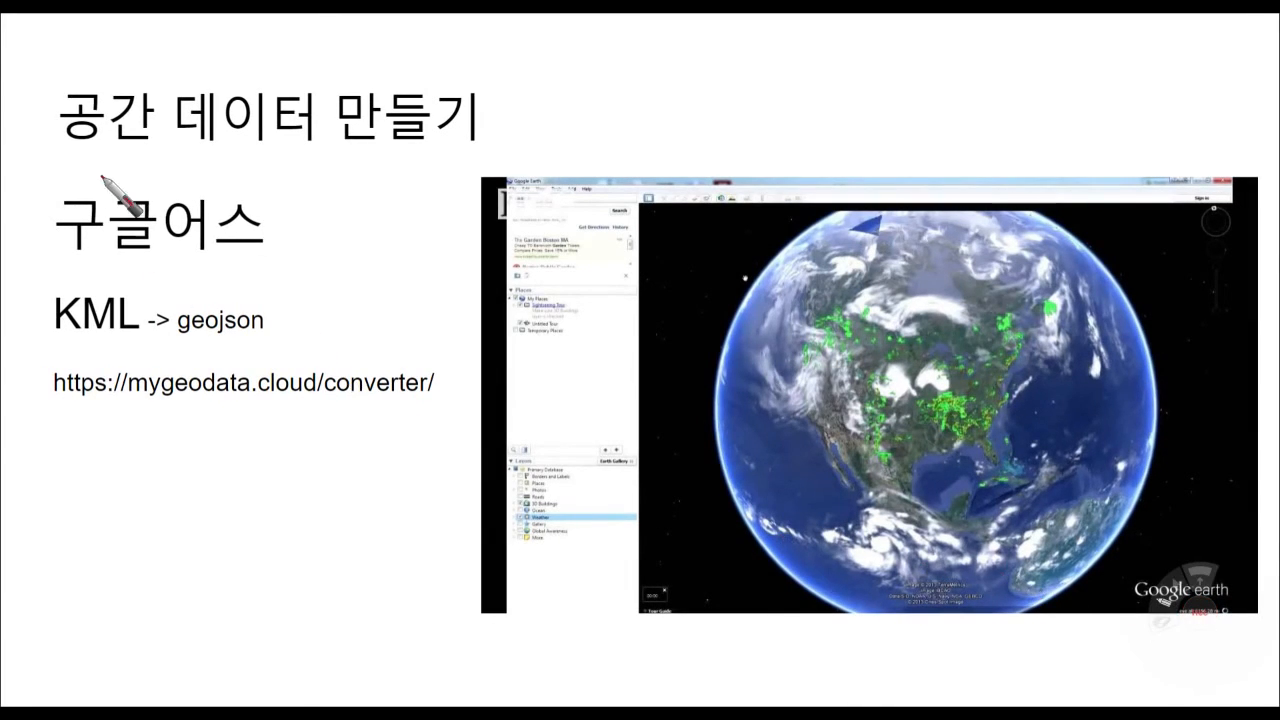
drag(73, 153, 182, 153)
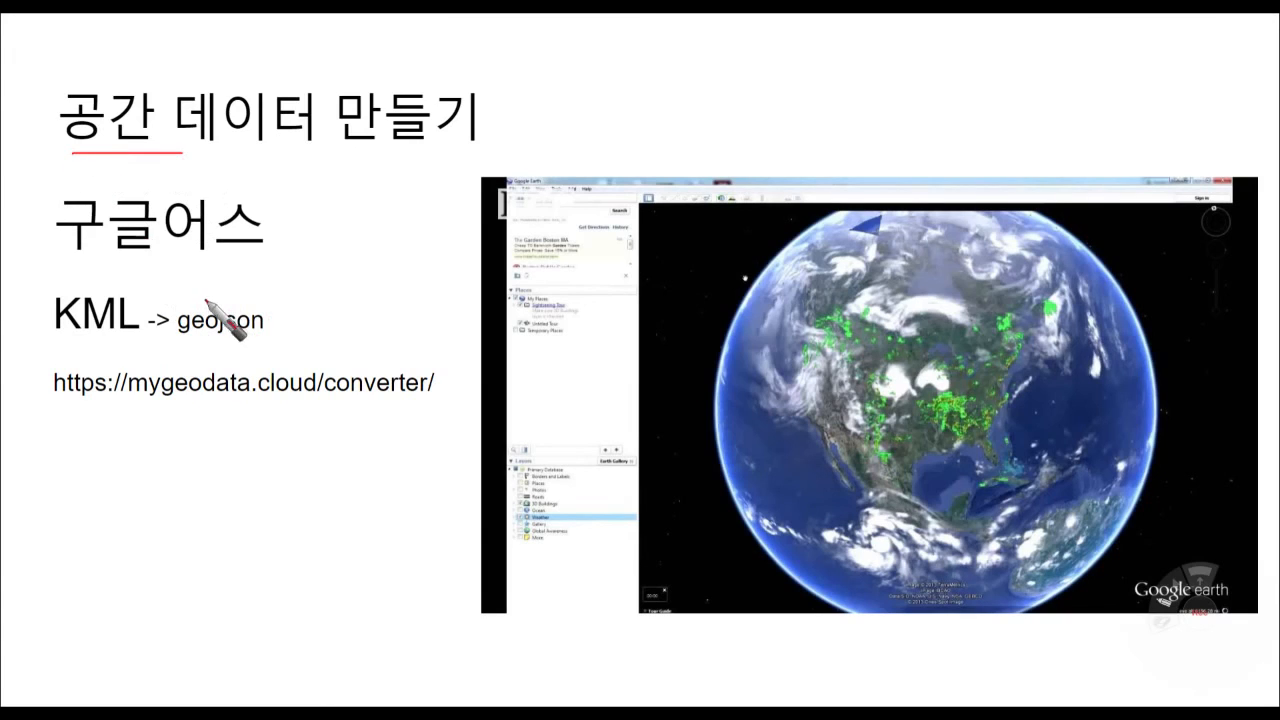
drag(182, 336, 254, 334)
mouse_move(132, 336)
mouse_down()
mouse_move(64, 334)
mouse_move(86, 274)
mouse_move(142, 316)
mouse_up()
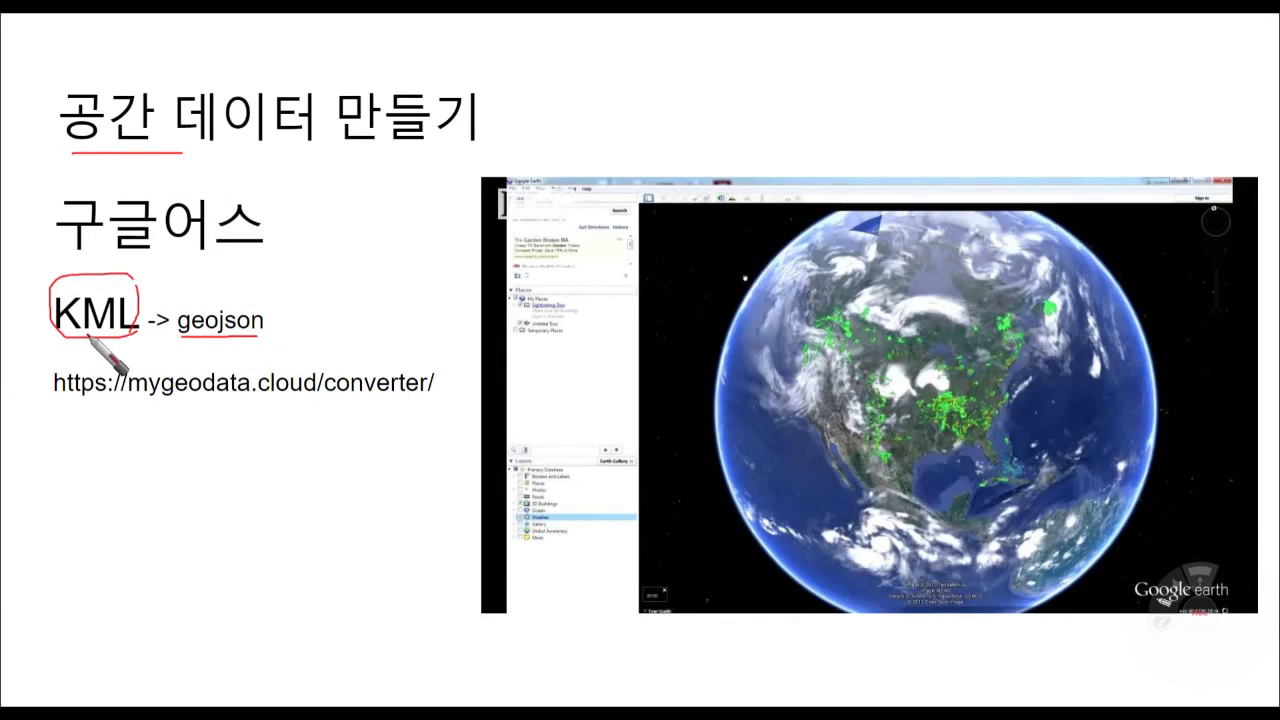
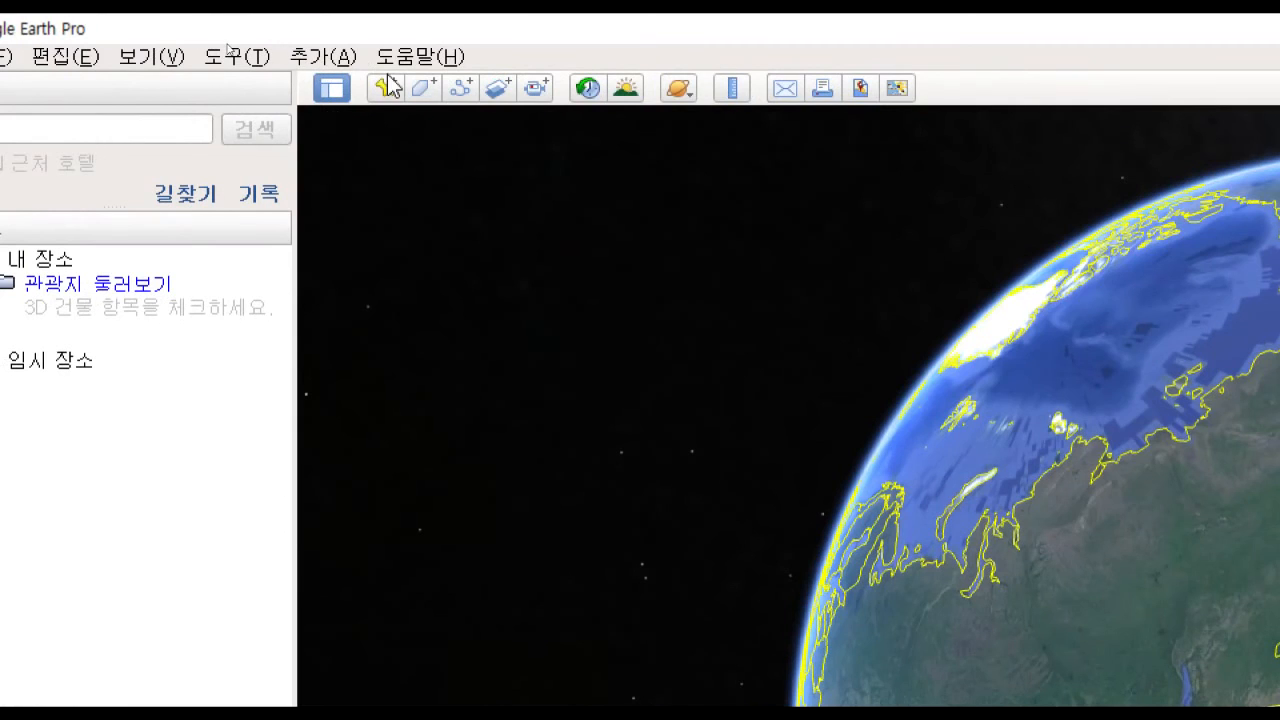
click(386, 82)
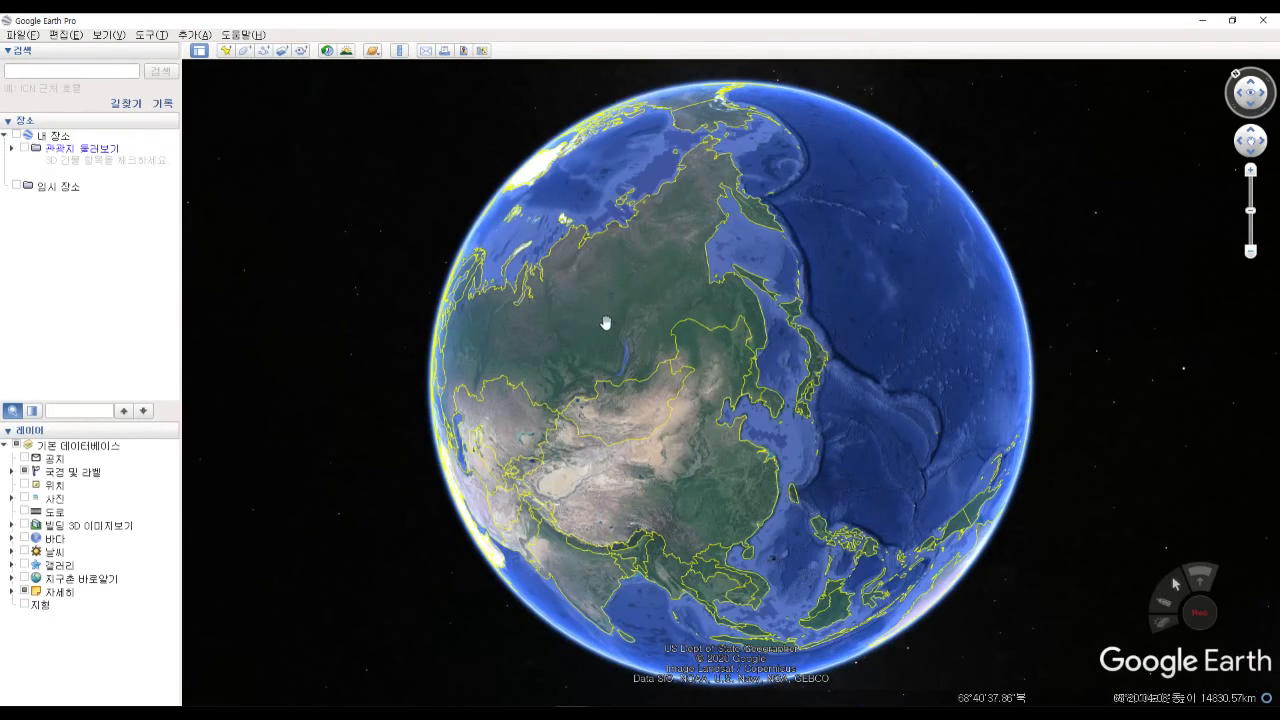
Search for 광운대학교 and bring its campus and the nearby sports field into view.
drag(600, 331, 714, 274)
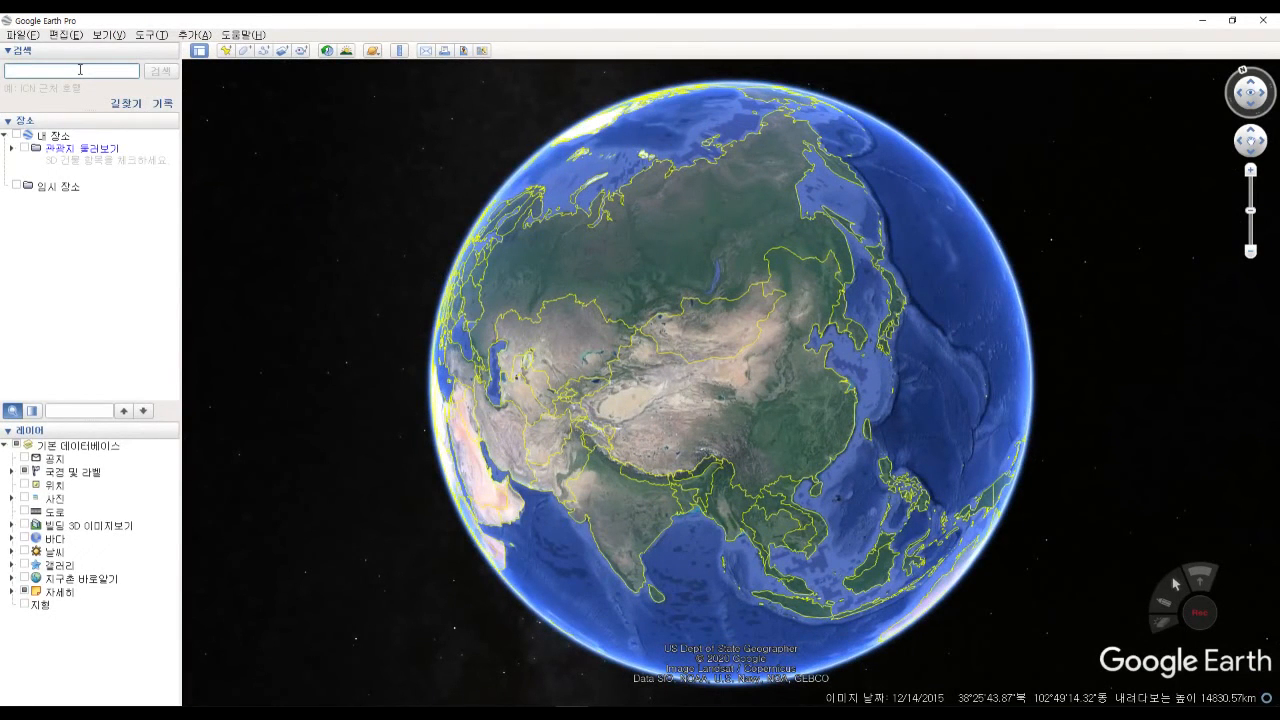
text(광운대학교)
key(Return)
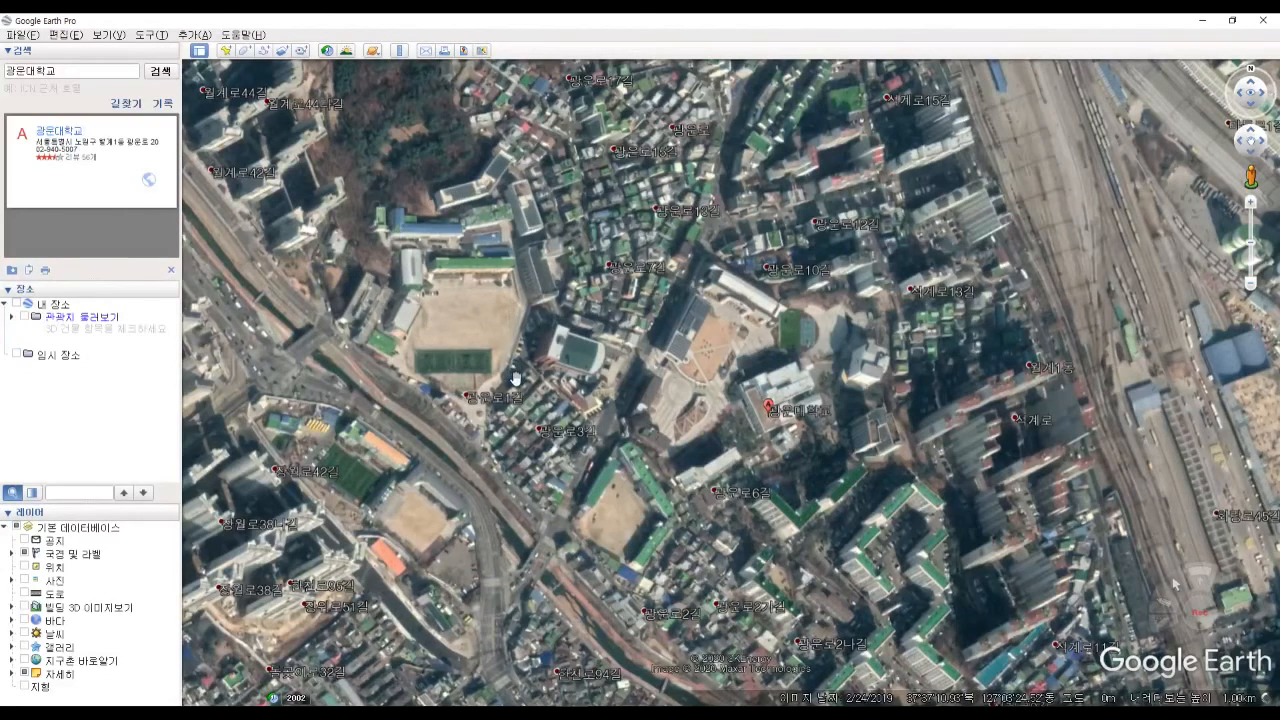
drag(523, 342, 534, 353)
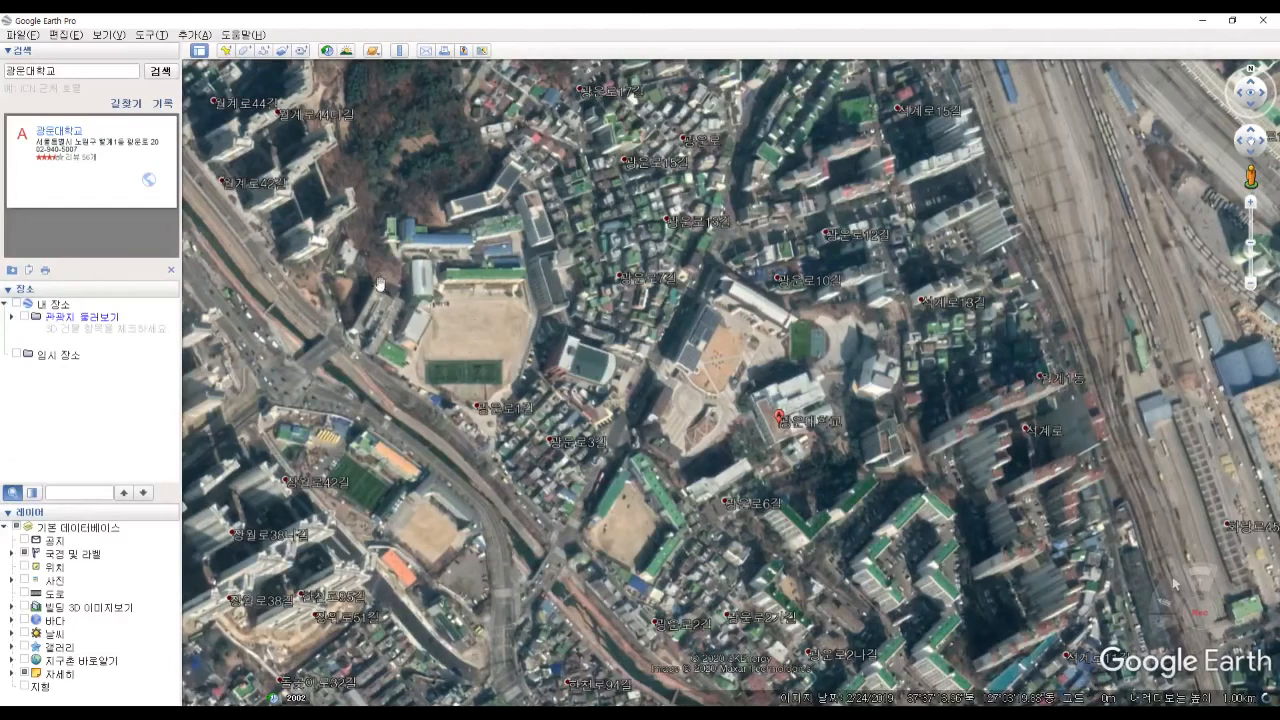
drag(699, 361, 720, 370)
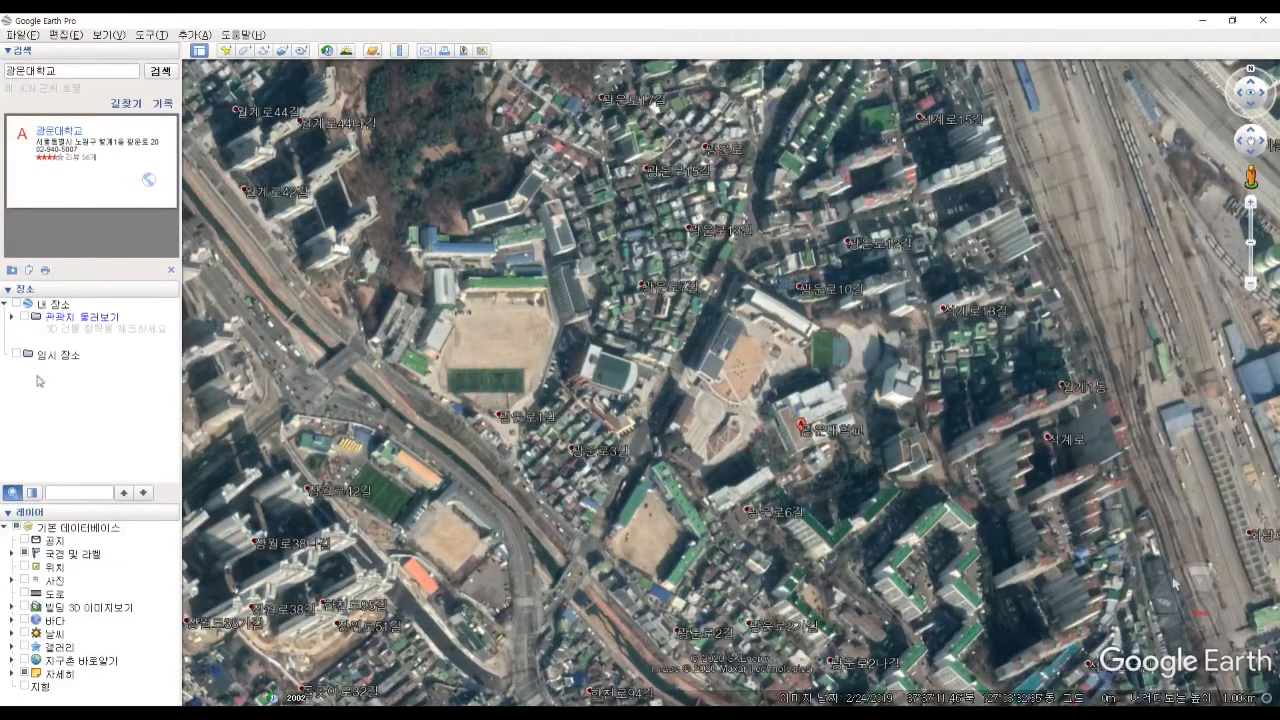
Collapse 내 장소, make 임시 장소 visible and select it as the folder for new places.
click(5, 305)
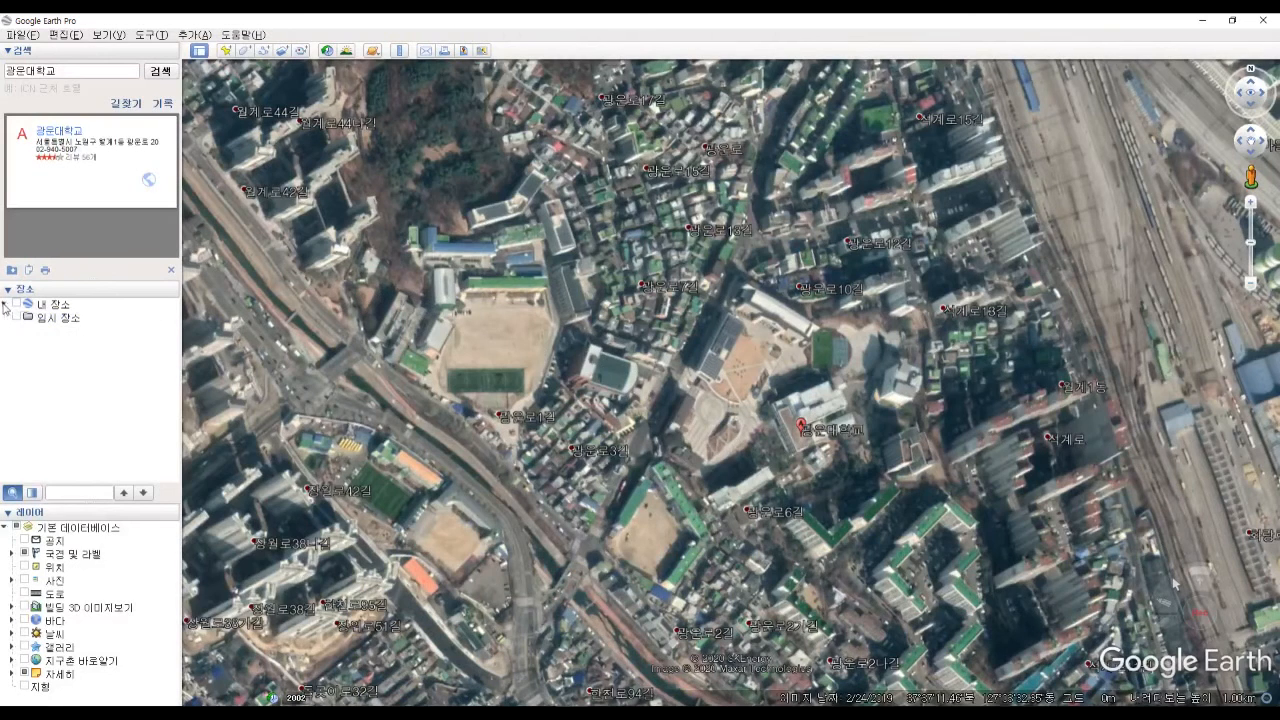
click(16, 318)
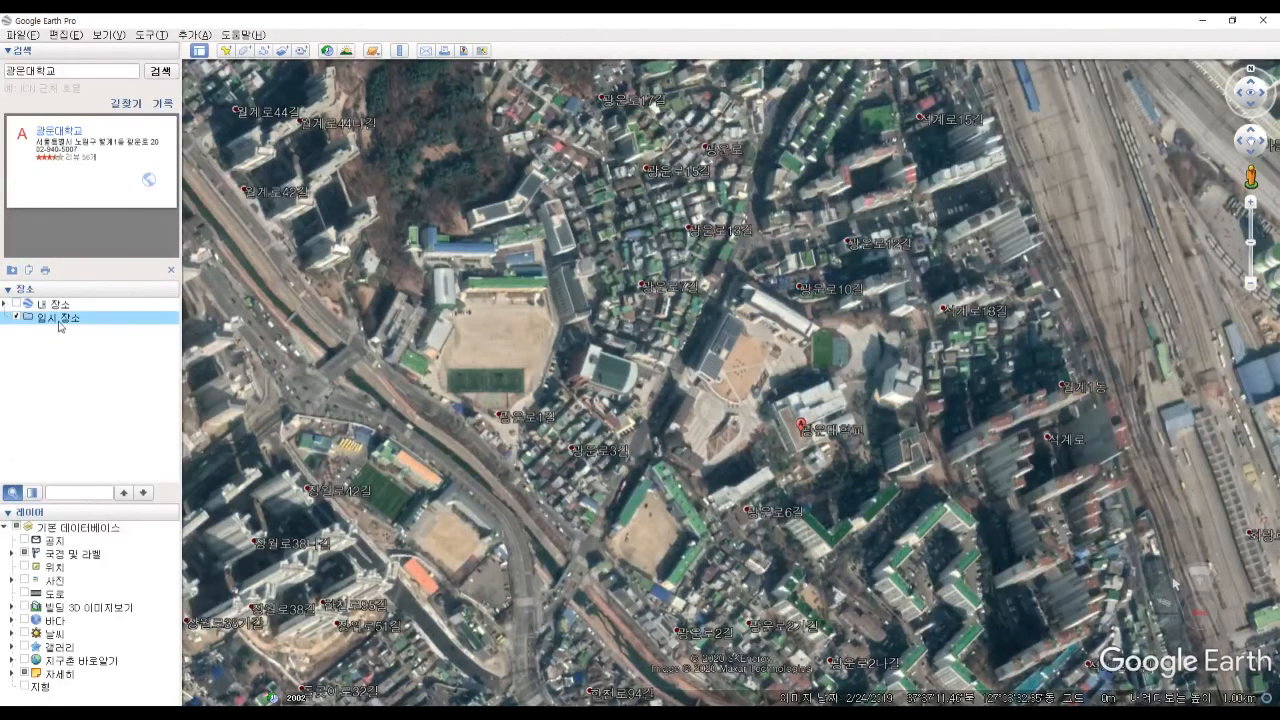
click(65, 373)
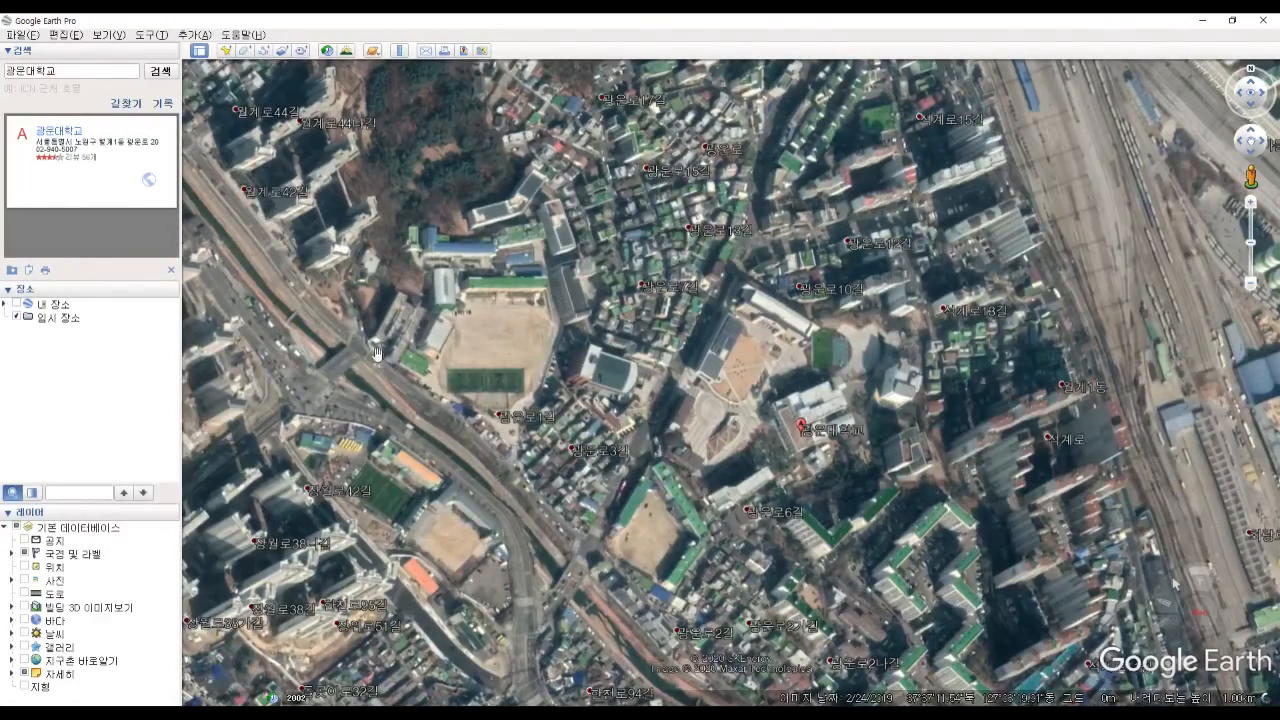
drag(387, 338, 391, 360)
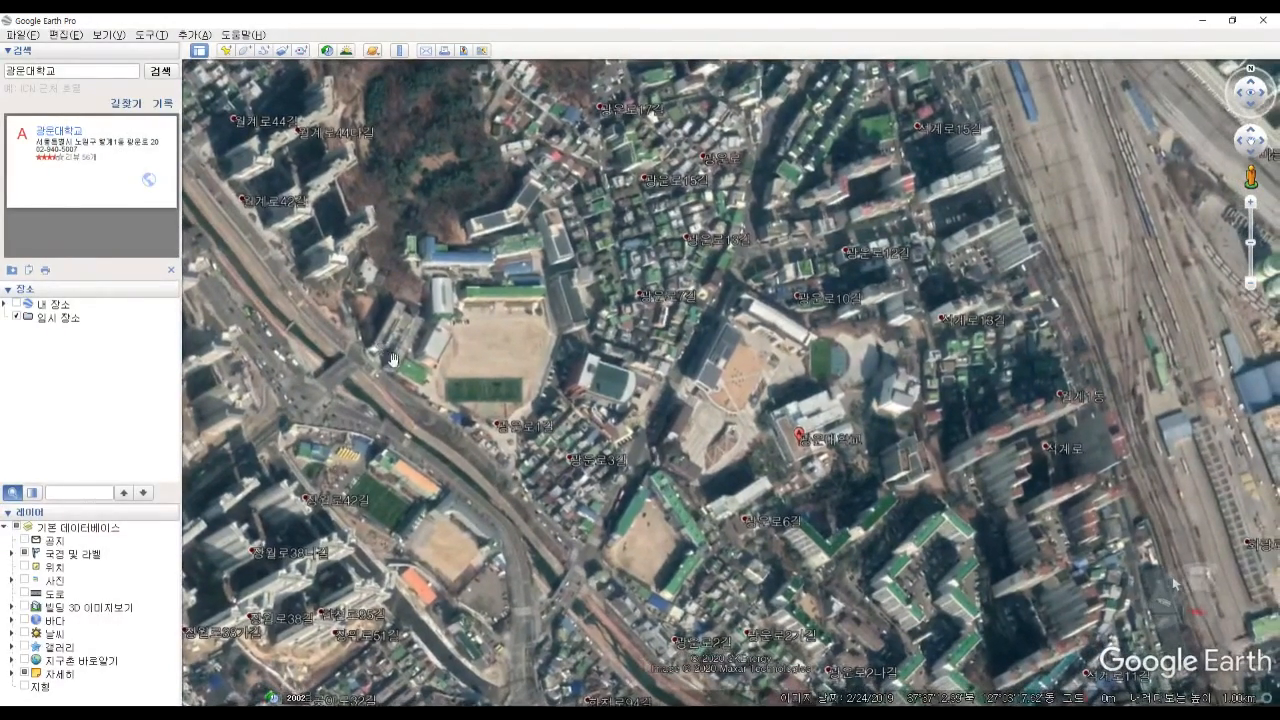
click(70, 317)
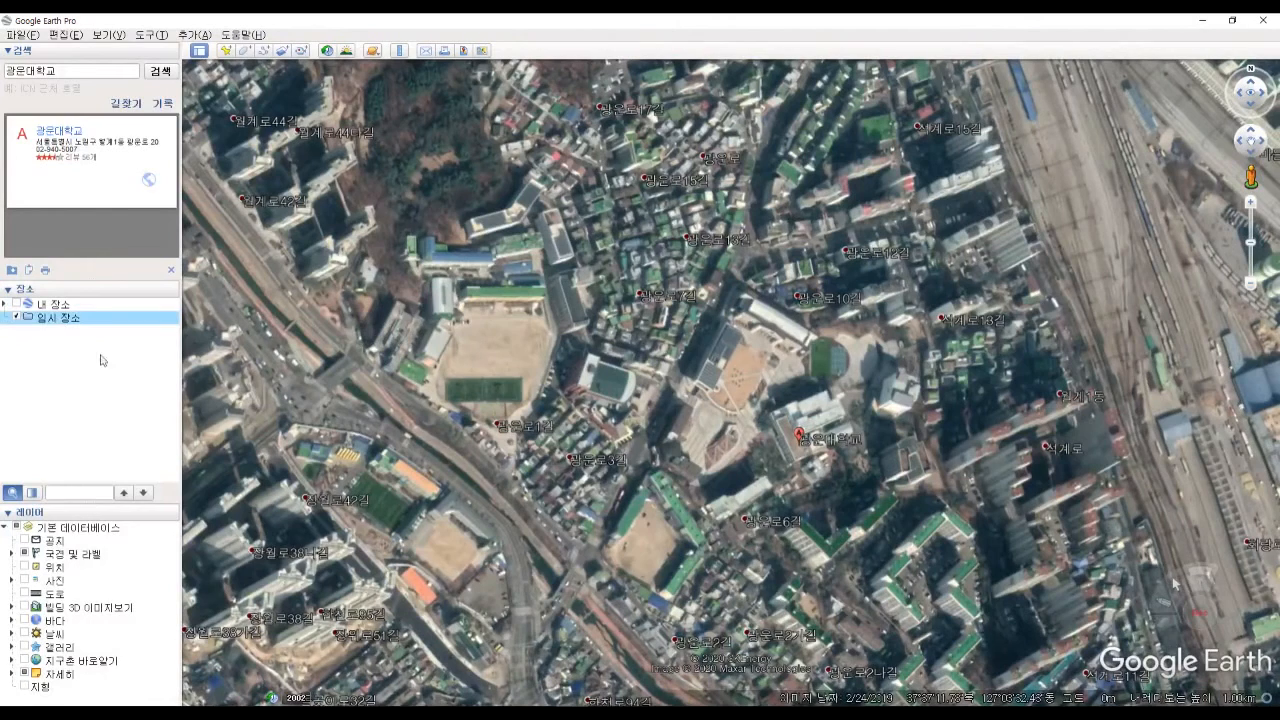
Create a polygon named 누리관 in 임시 장소, outlining the building just west of the sports field with four corners.
click(246, 52)
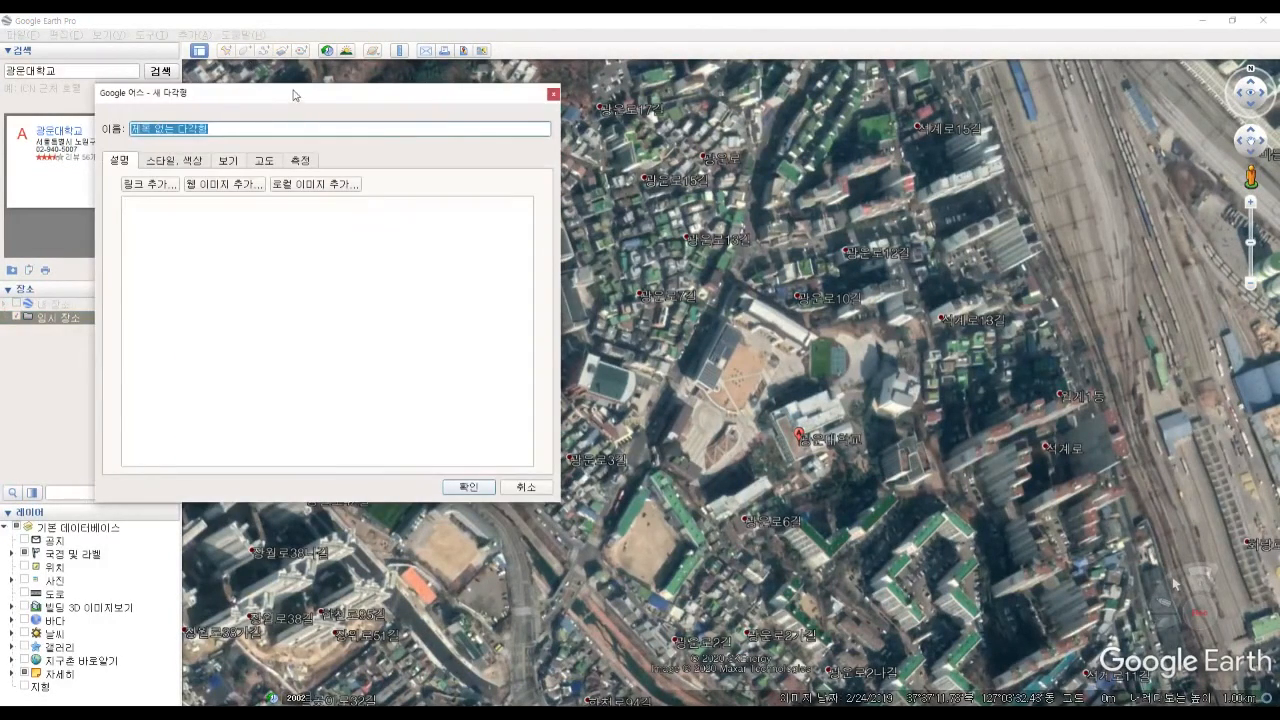
drag(293, 95, 840, 165)
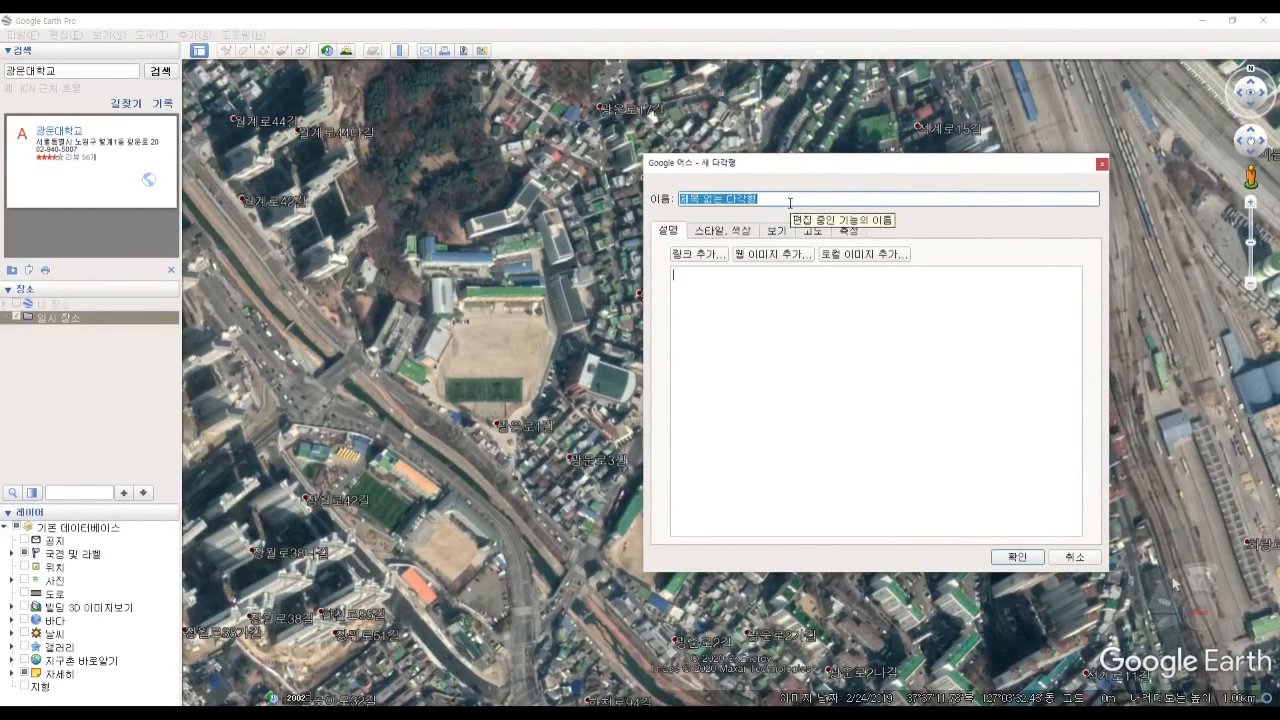
text(ㄱ)
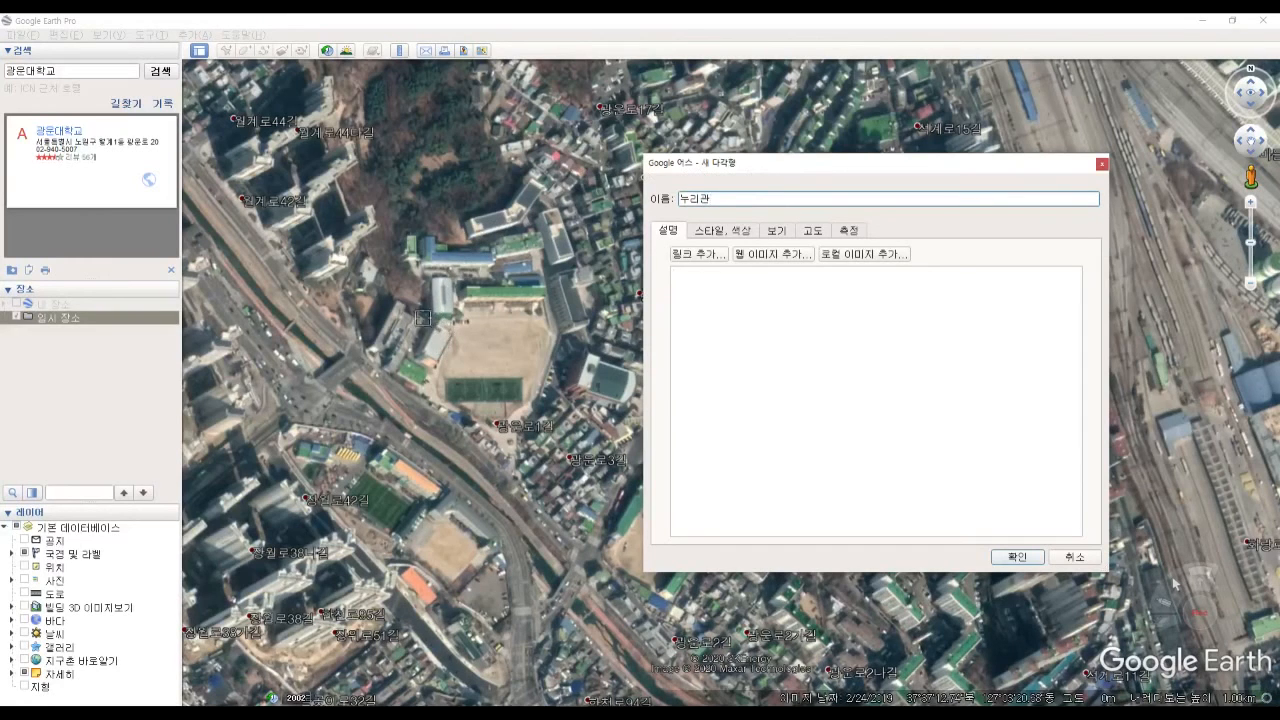
click(397, 298)
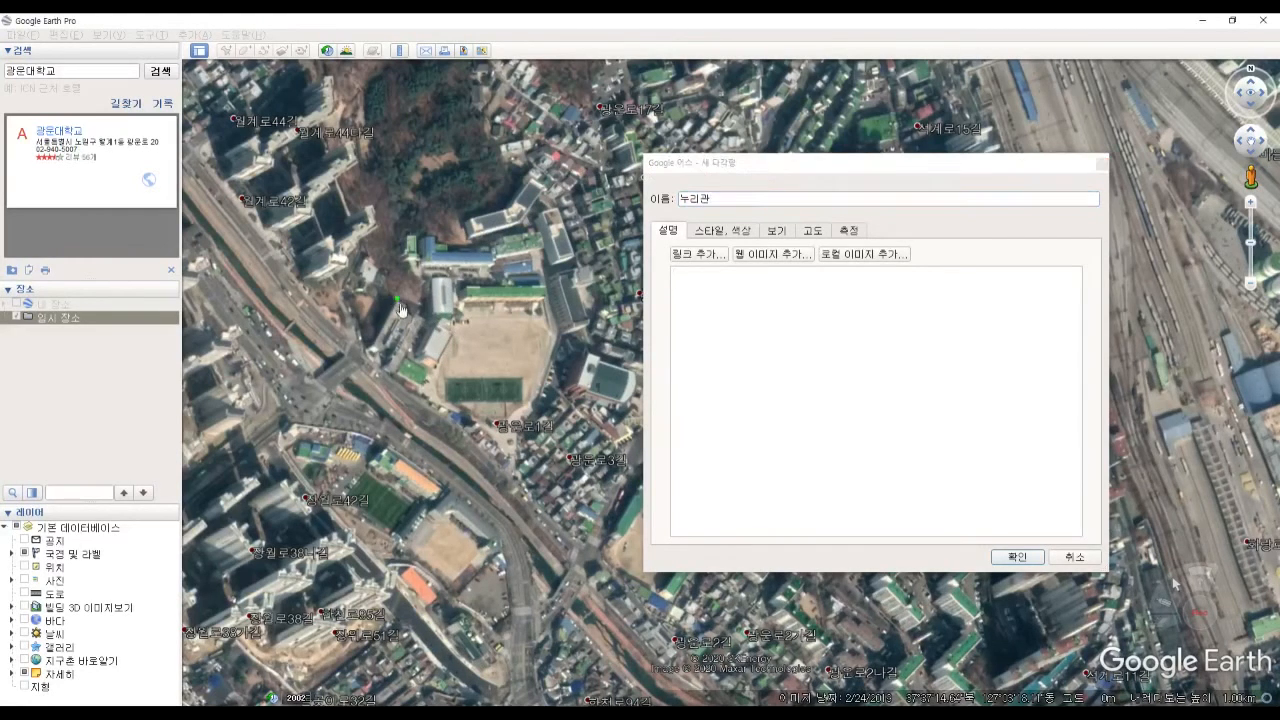
click(426, 318)
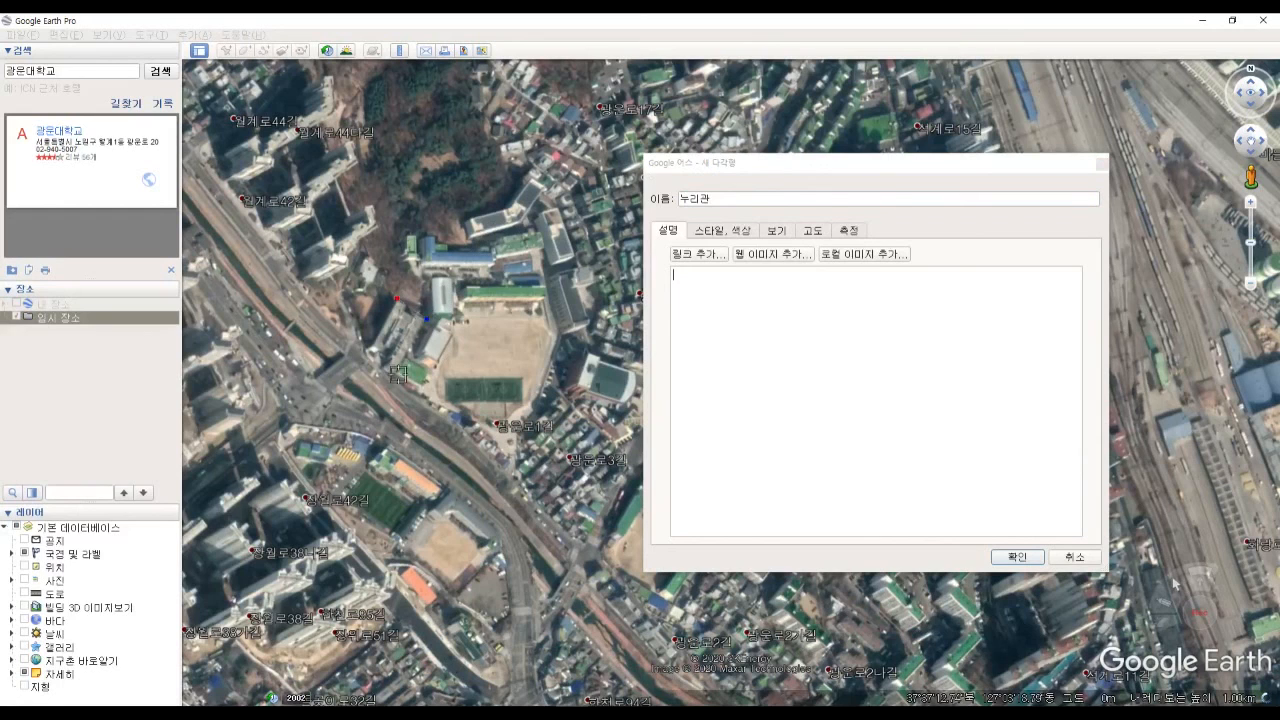
click(395, 376)
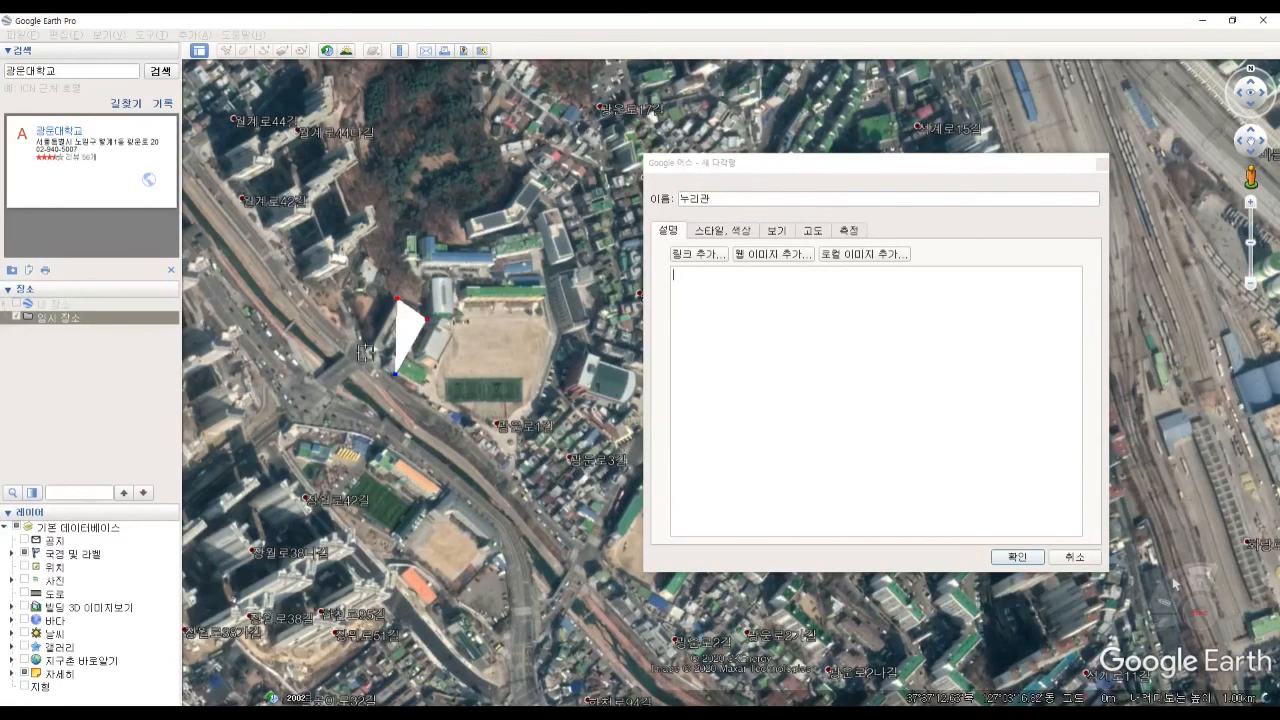
click(366, 352)
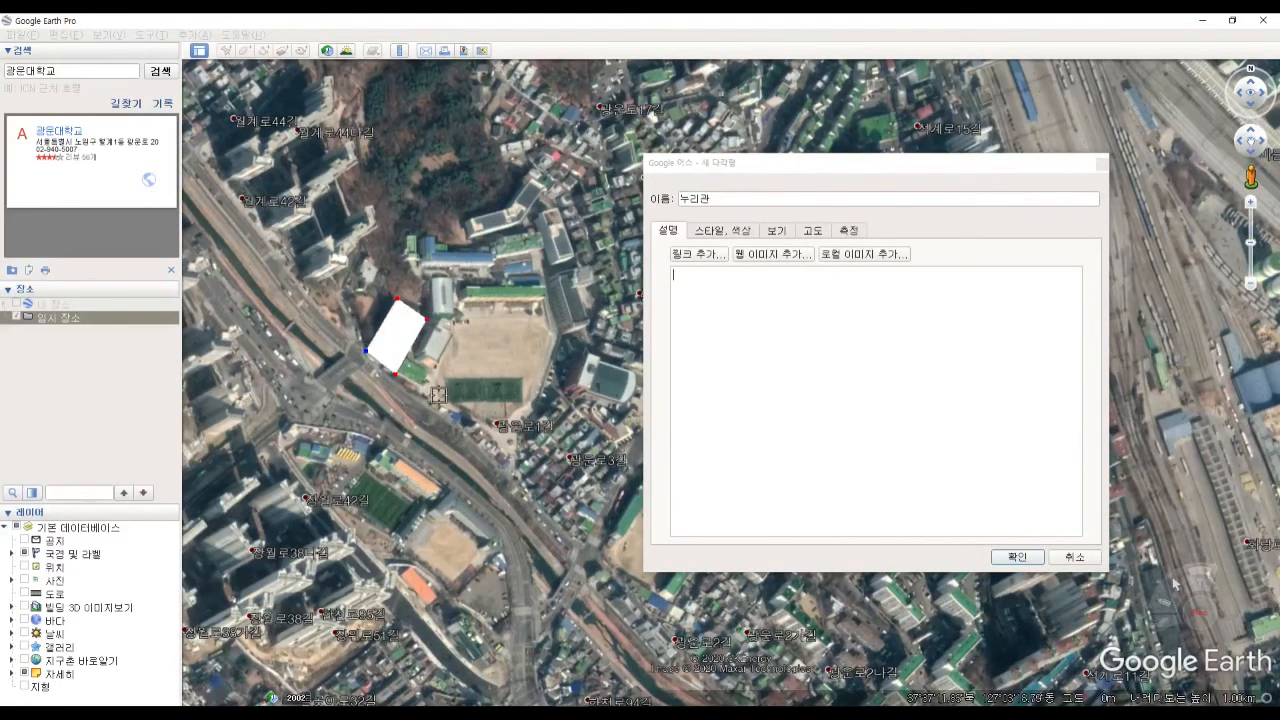
click(1017, 557)
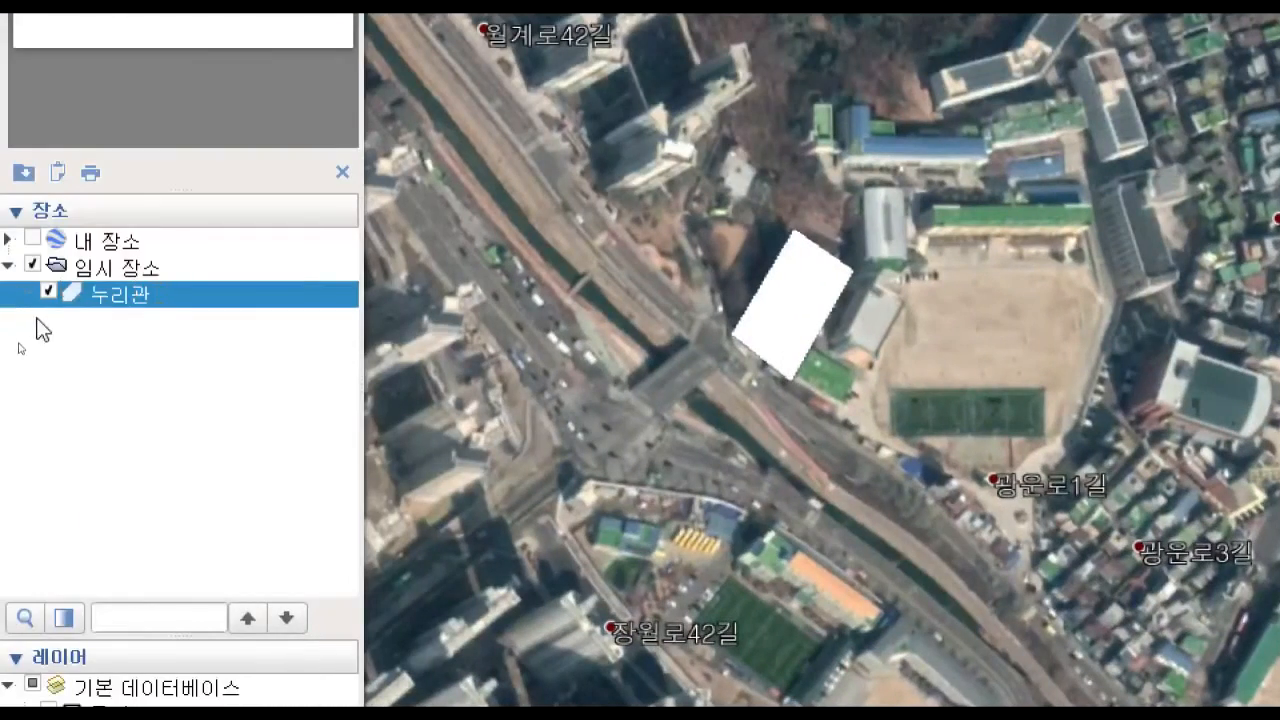
Outline the L-shaped building at the sports field's northeast corner with a new six-corner polygon named 한울관 in 임시 장소.
click(92, 271)
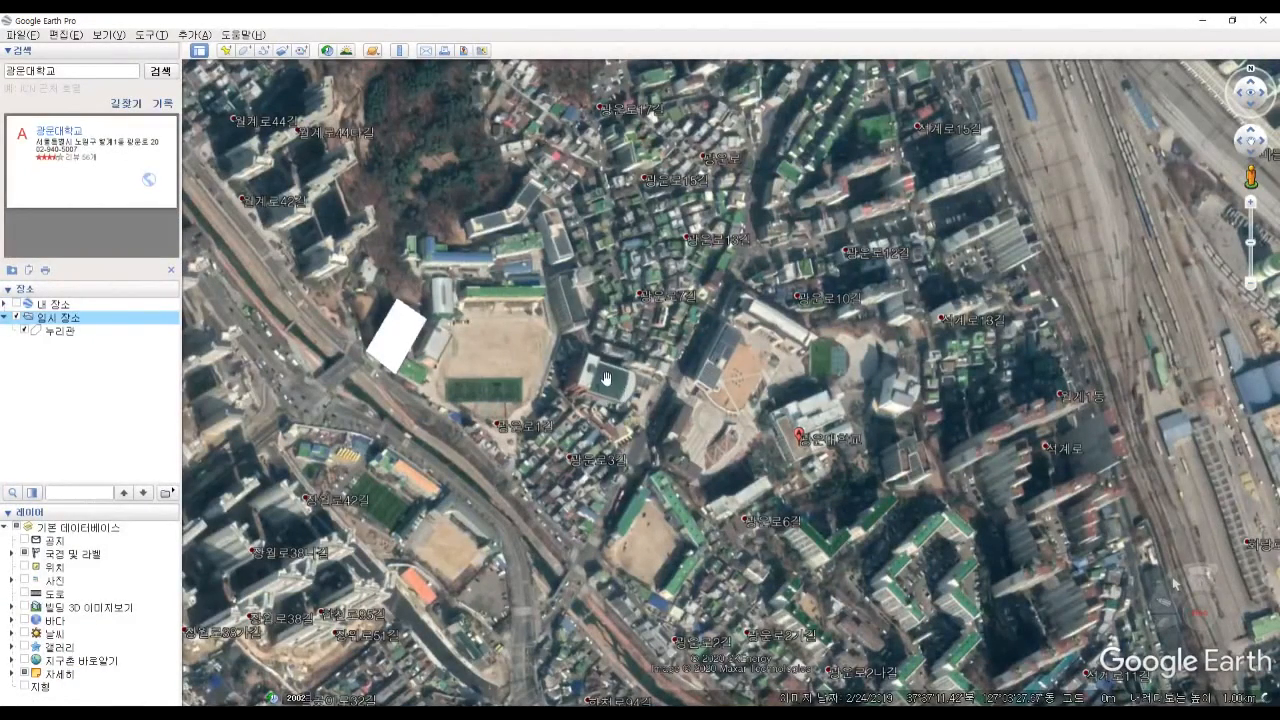
click(243, 55)
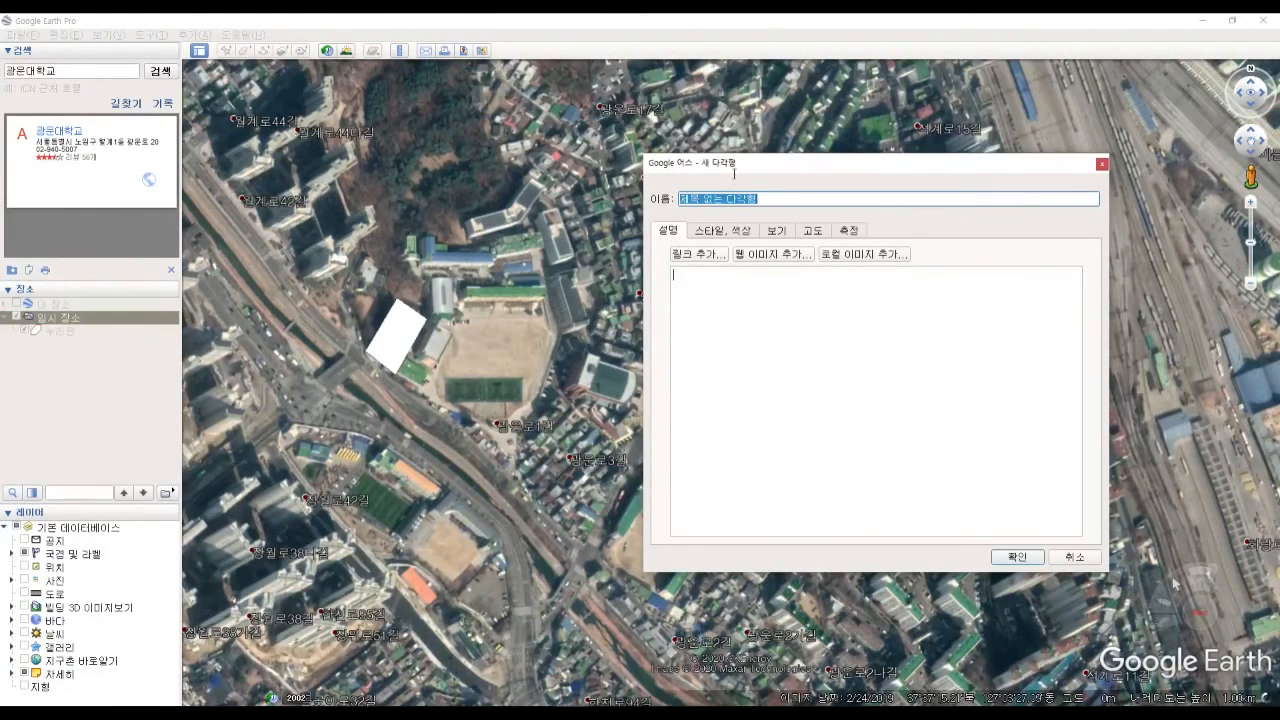
drag(753, 163, 849, 166)
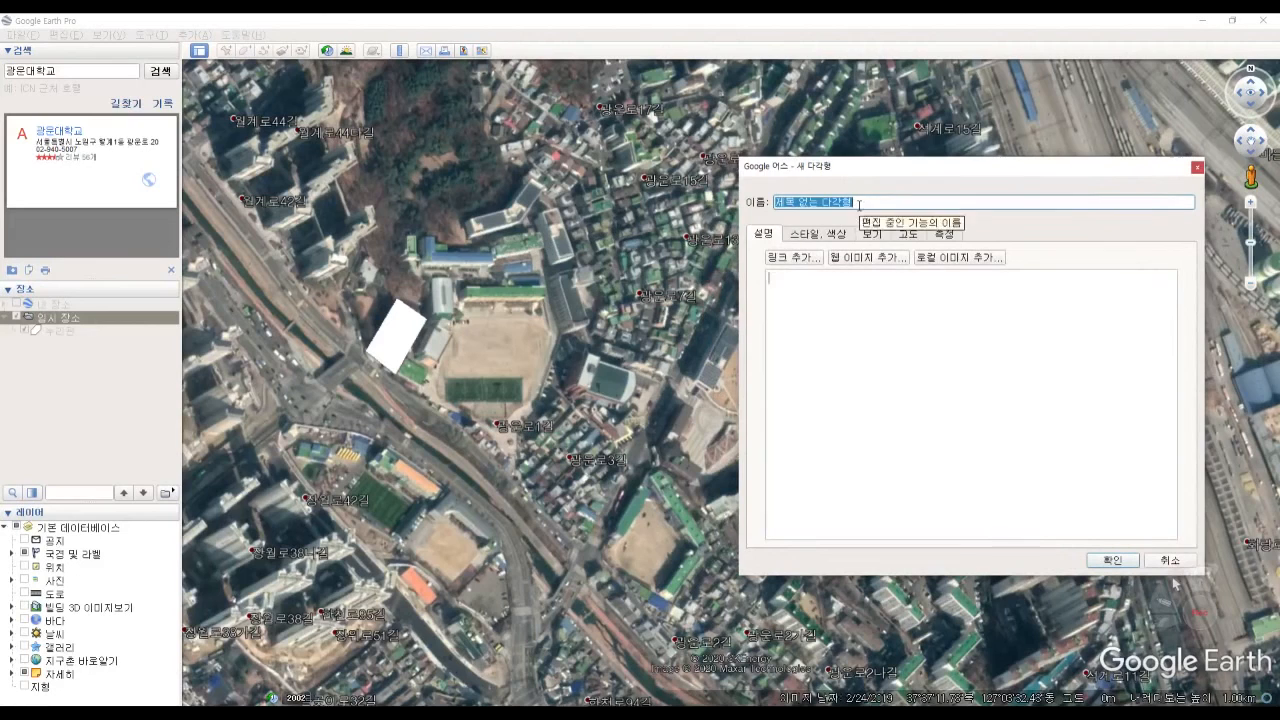
text(광)
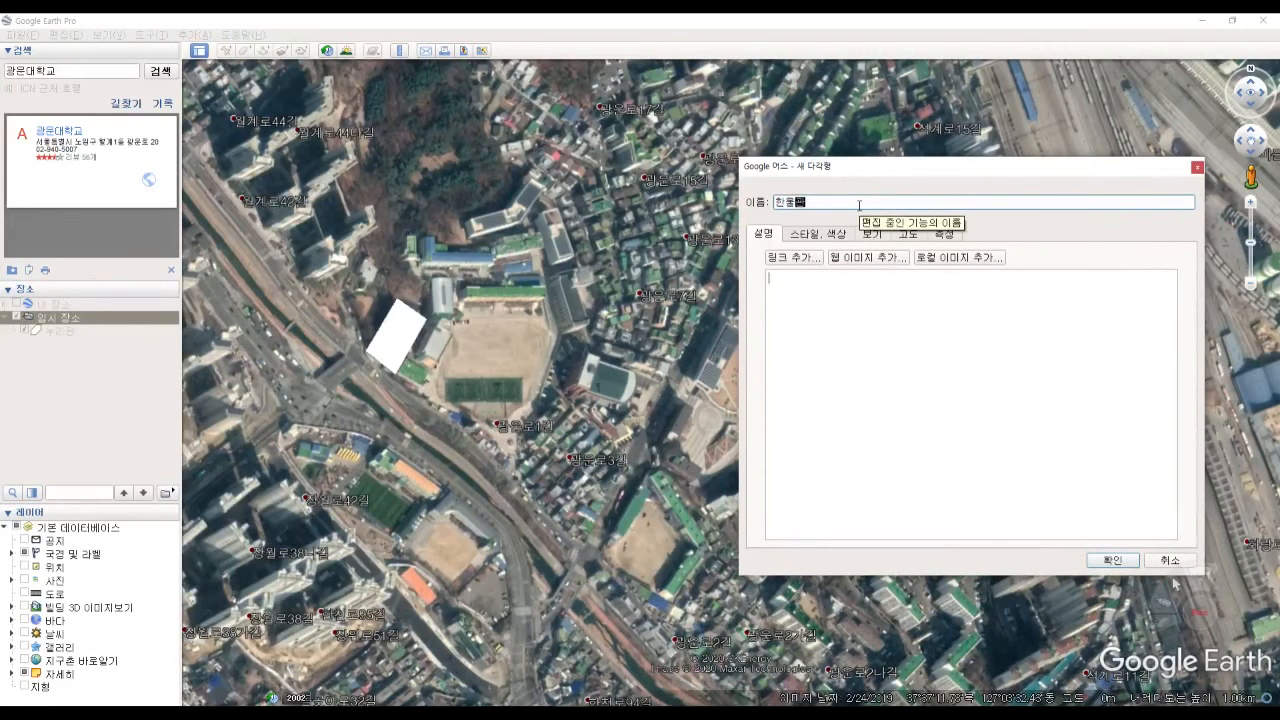
click(548, 276)
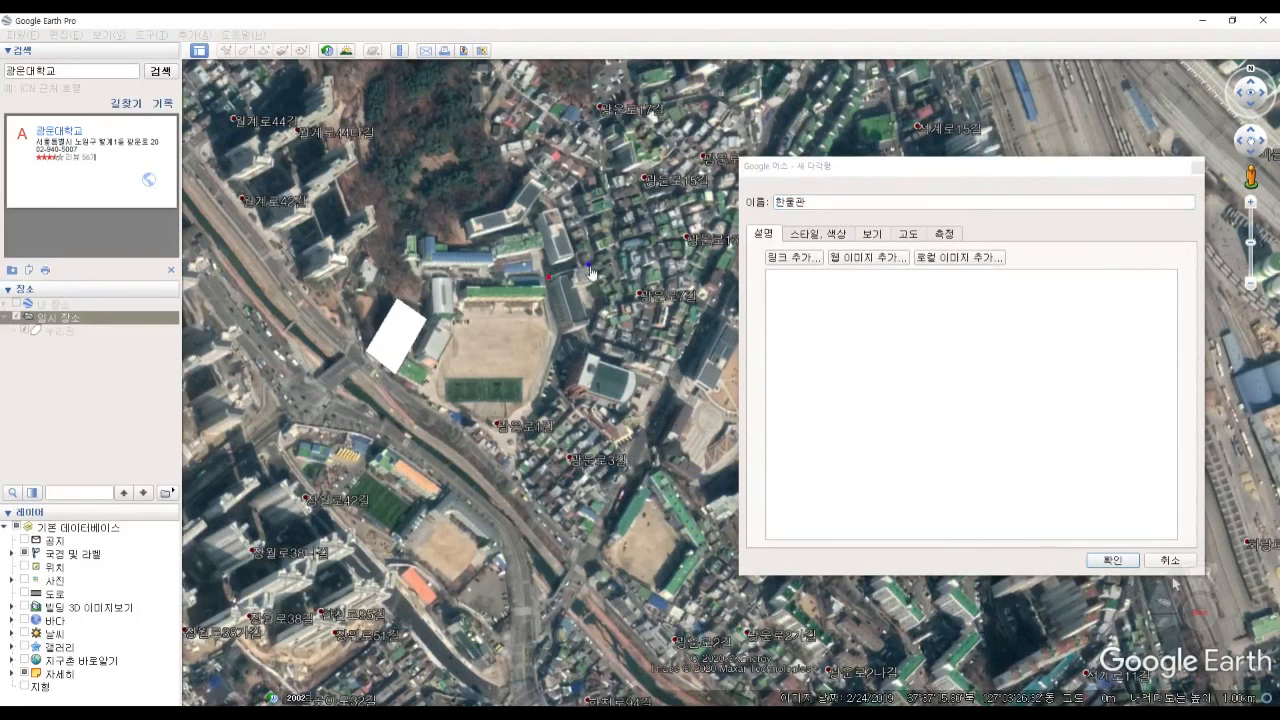
click(594, 280)
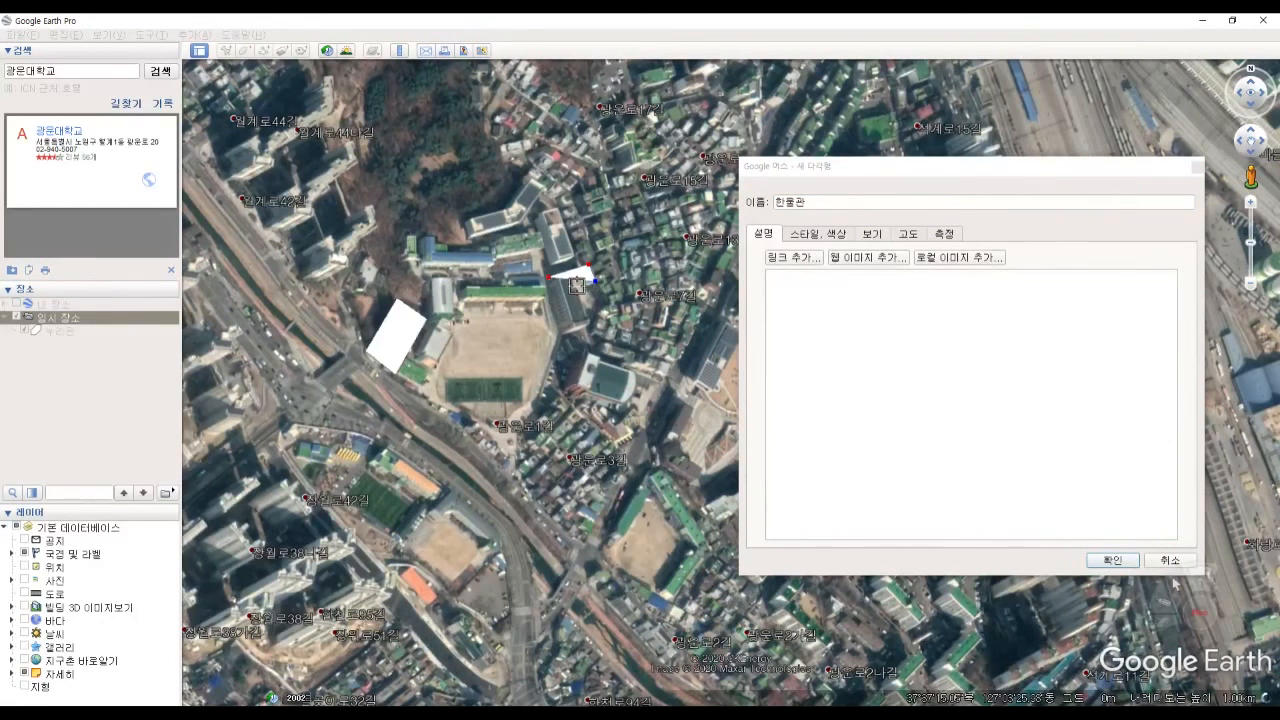
click(578, 292)
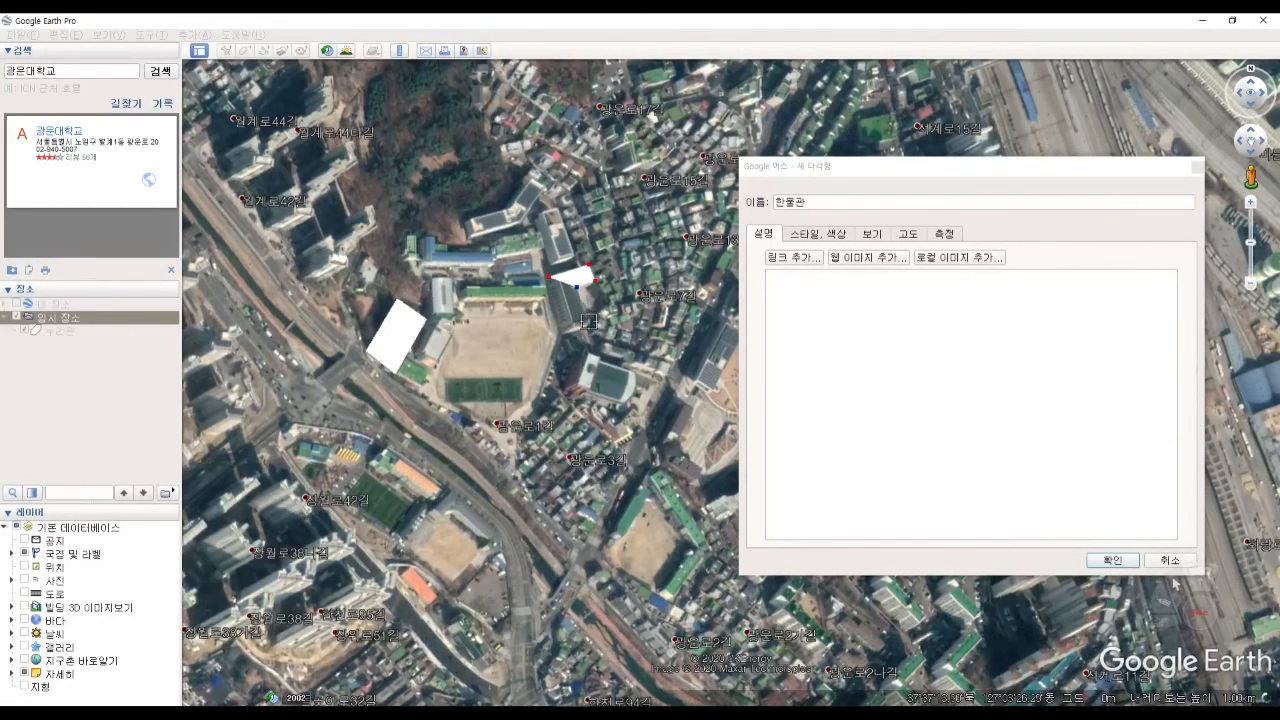
click(589, 321)
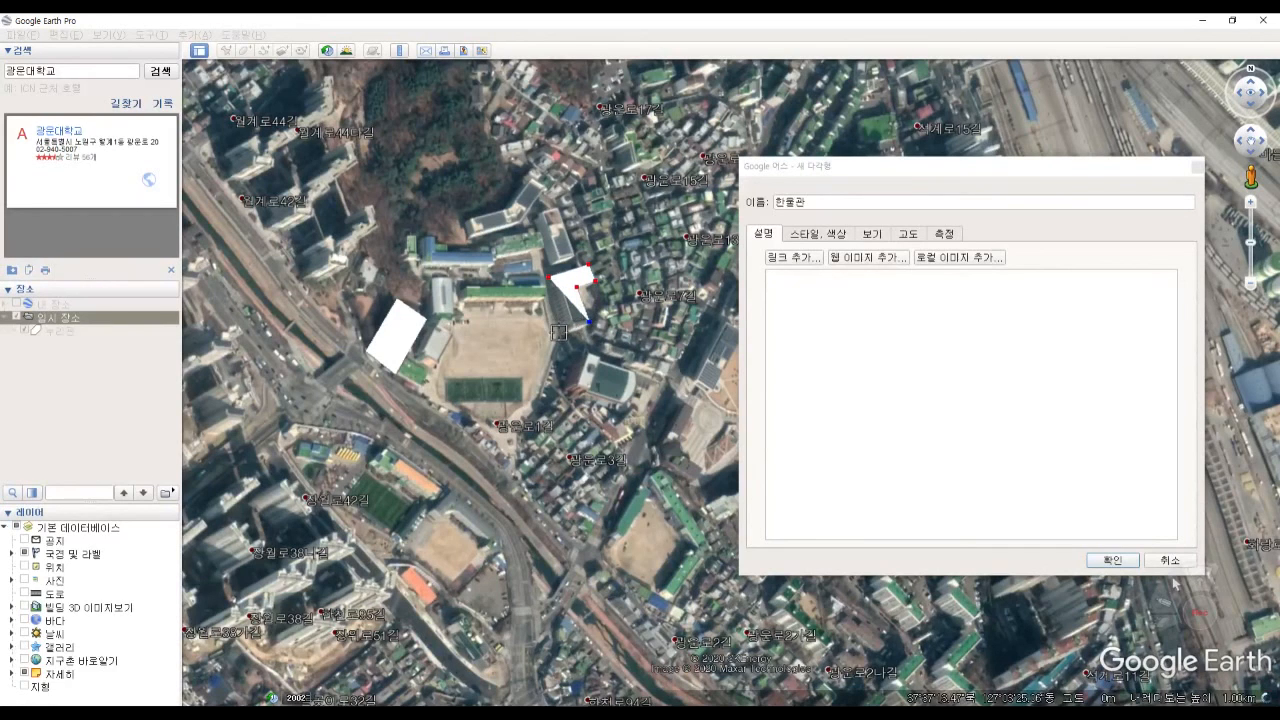
click(559, 333)
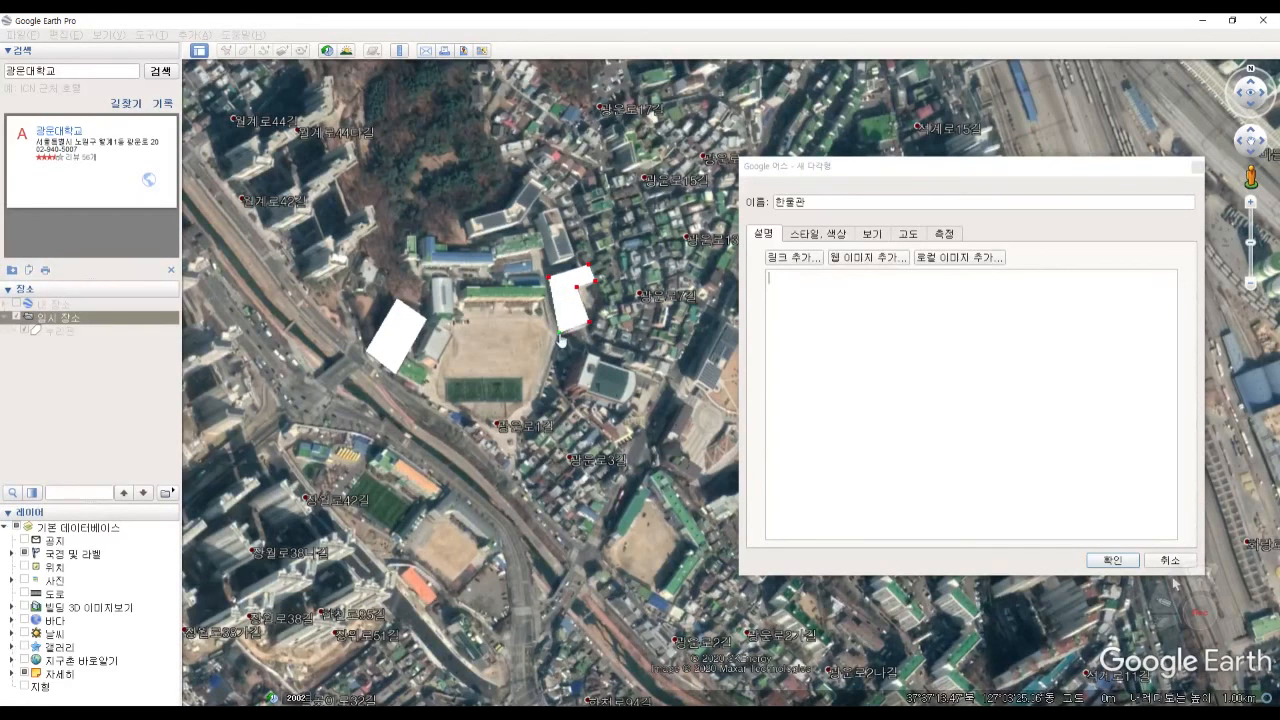
Give the 한울관 polygon the description 한울관은 좋아요 and the green line color #00aa00, and save it.
click(809, 288)
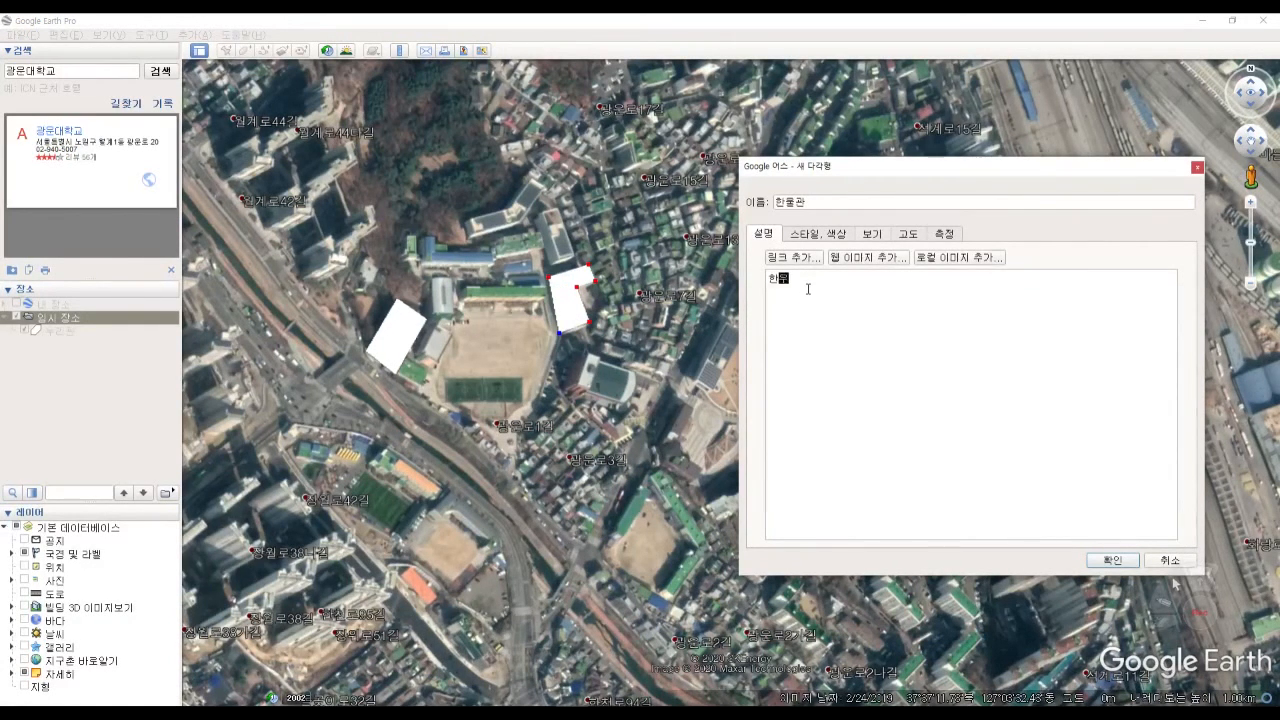
text(한울관ㅇ)
click(813, 238)
click(810, 283)
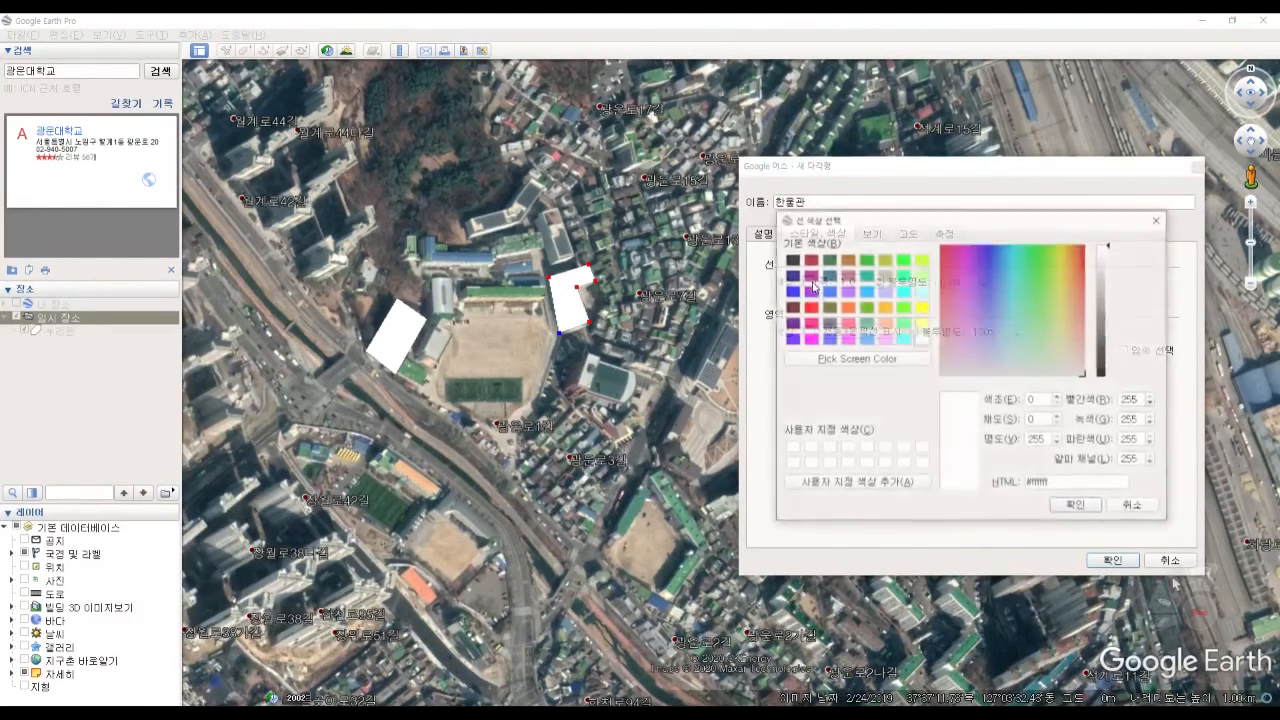
click(833, 291)
click(865, 260)
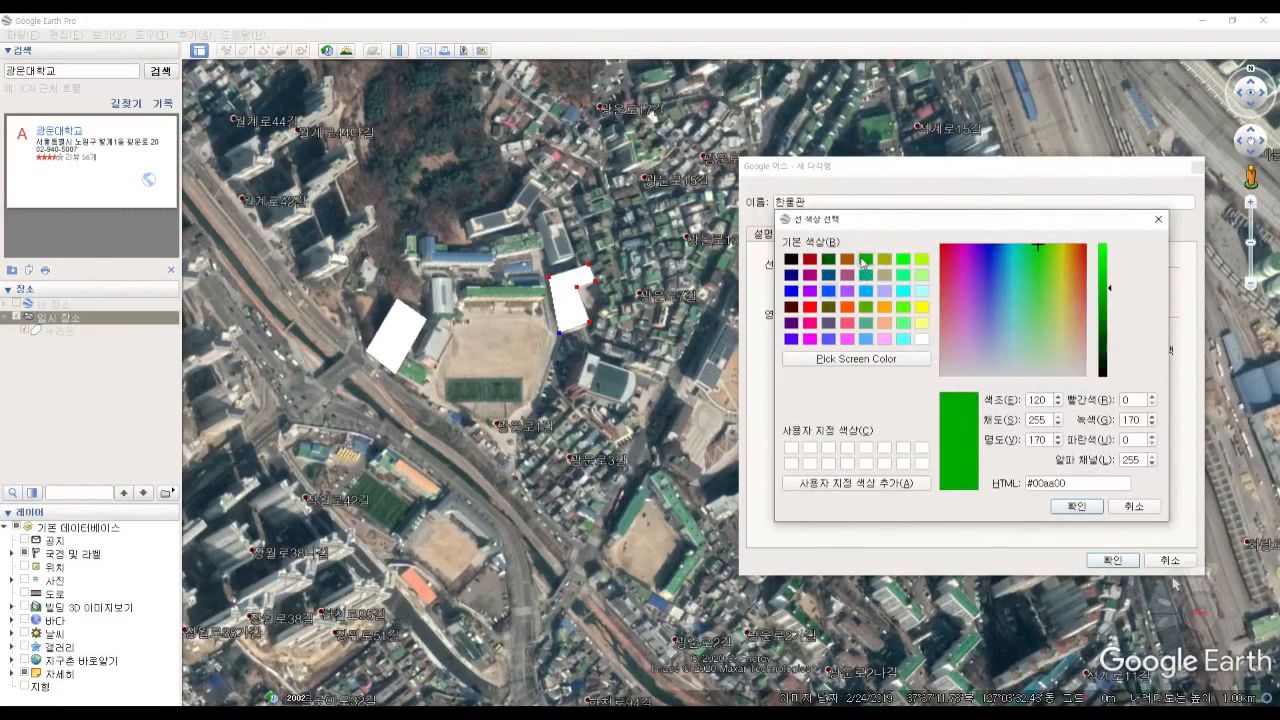
click(1076, 507)
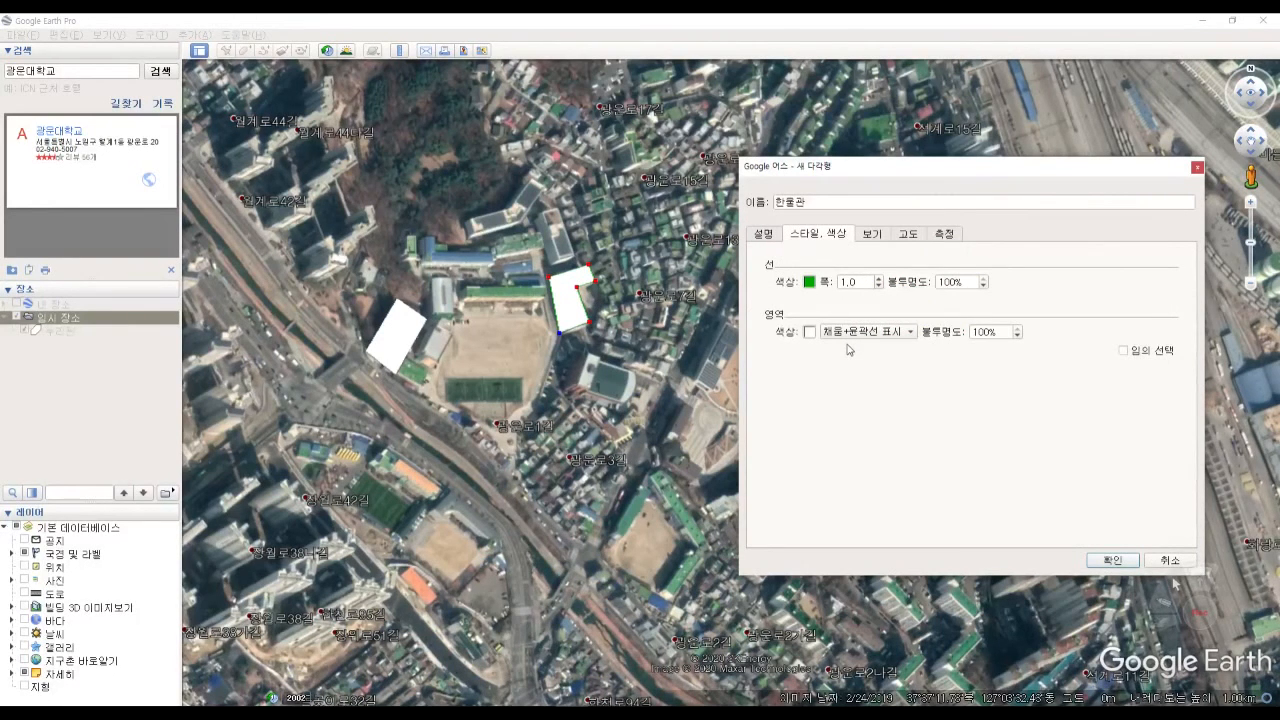
click(1112, 561)
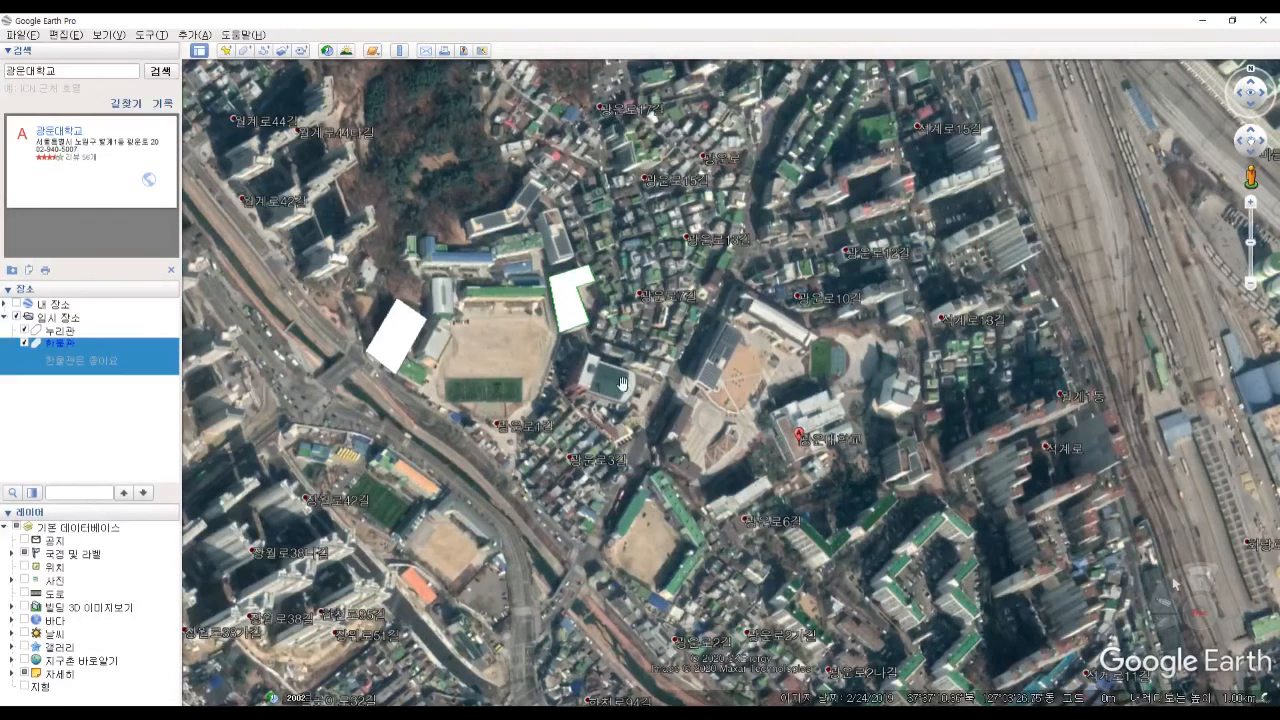
Create a polygon named 동해문화관 with four corners around the building just southeast of the sports field, and save it.
key(ctrl+shift+g)
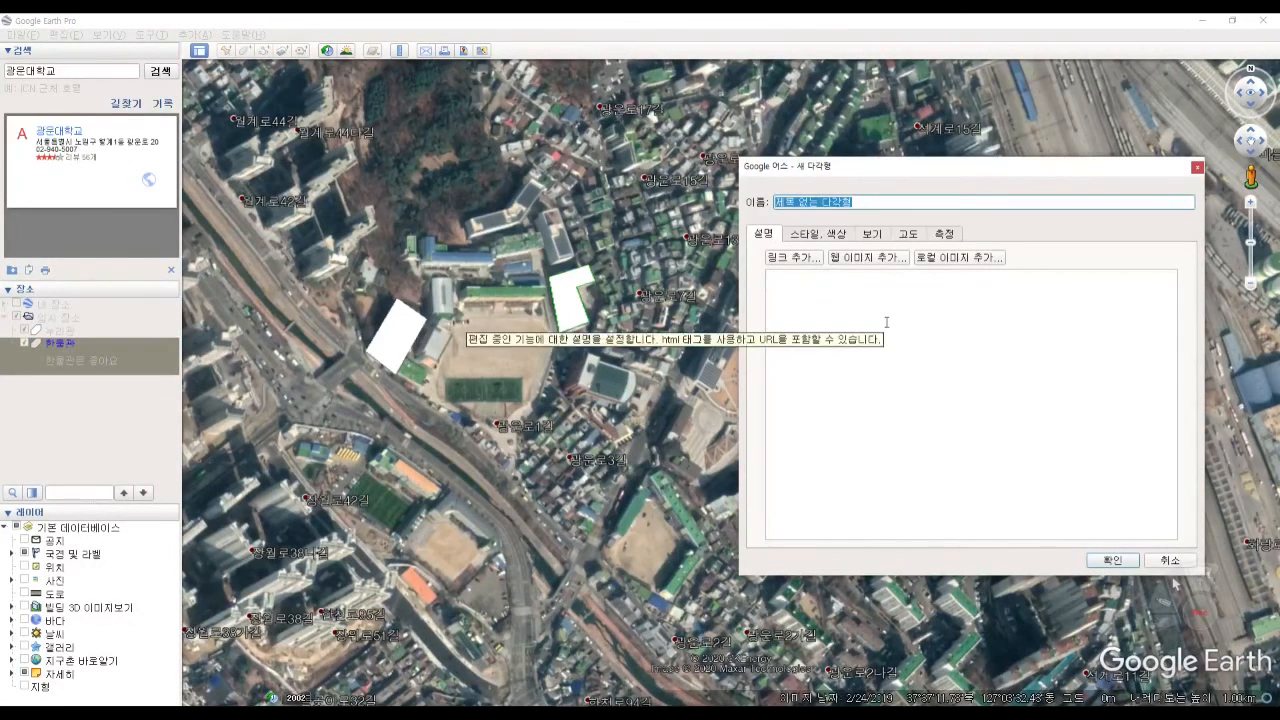
text(옥)
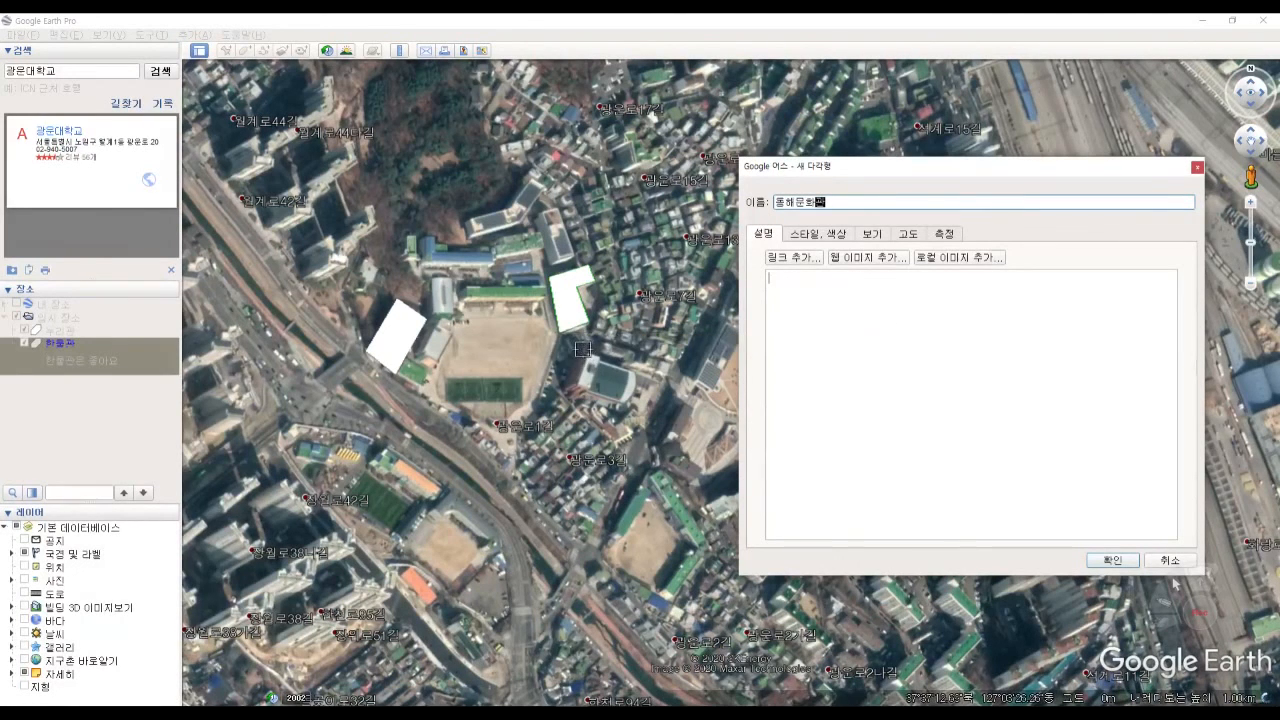
click(578, 351)
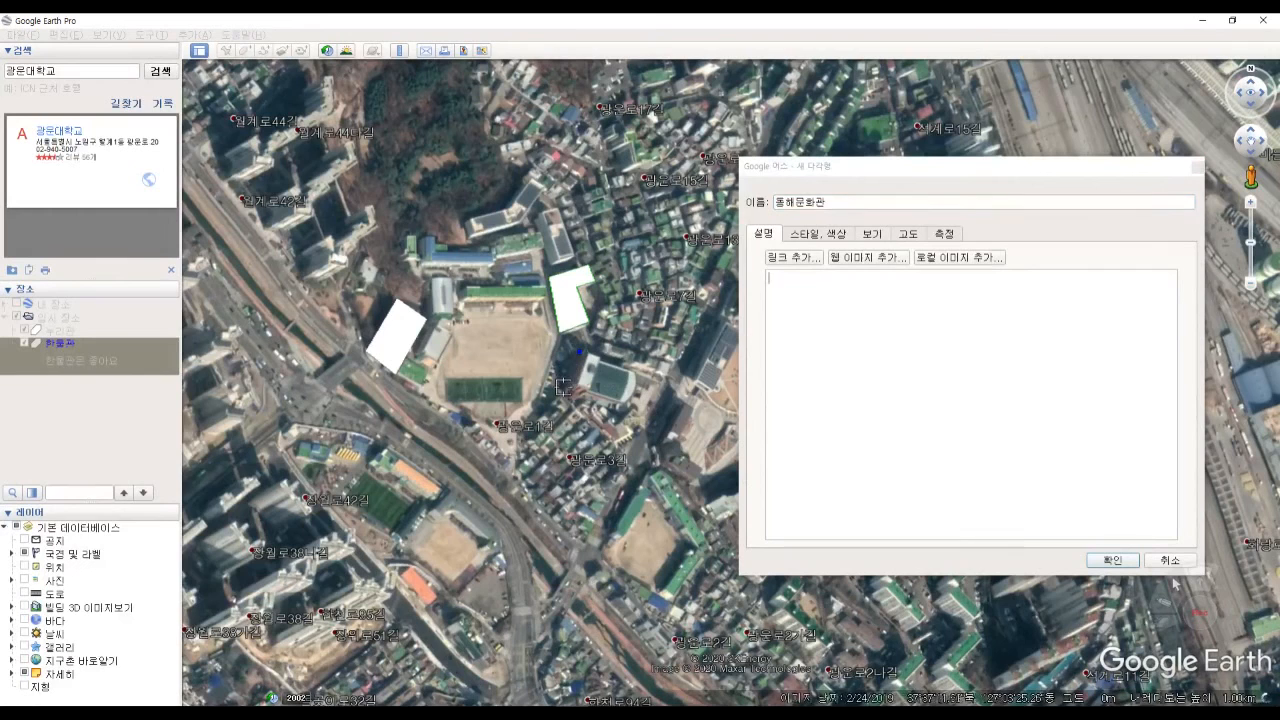
click(623, 443)
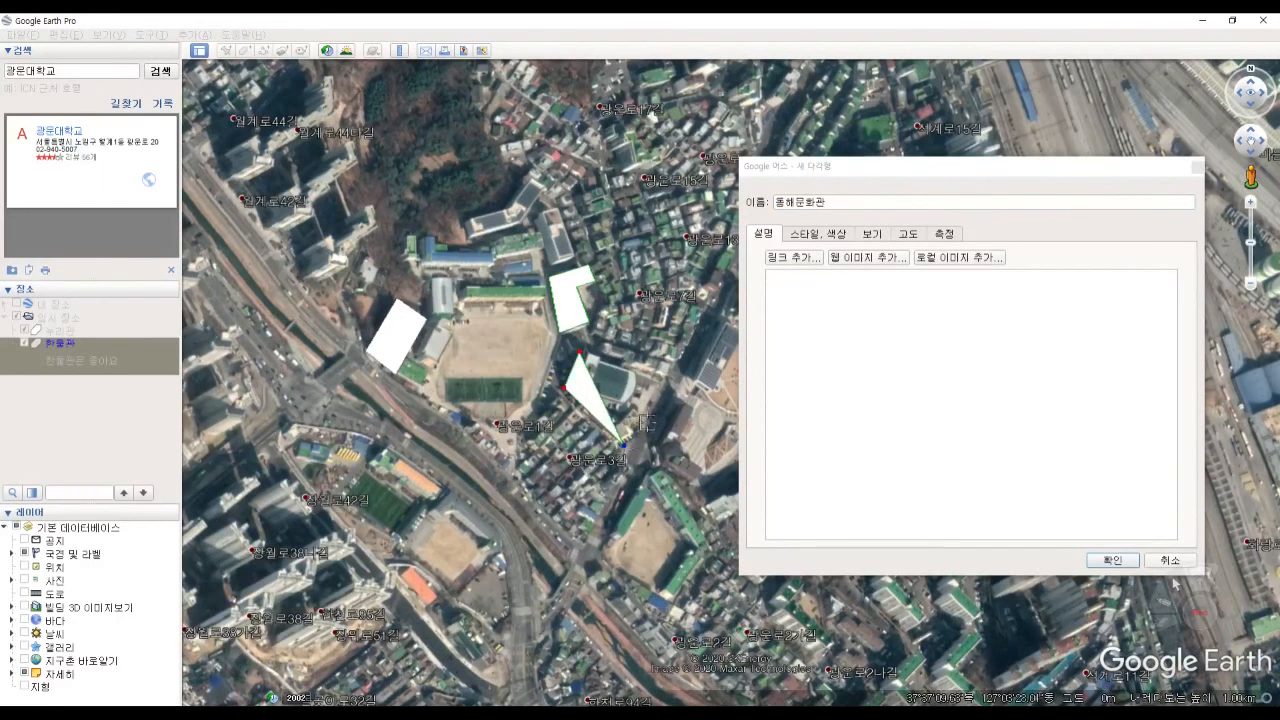
click(664, 385)
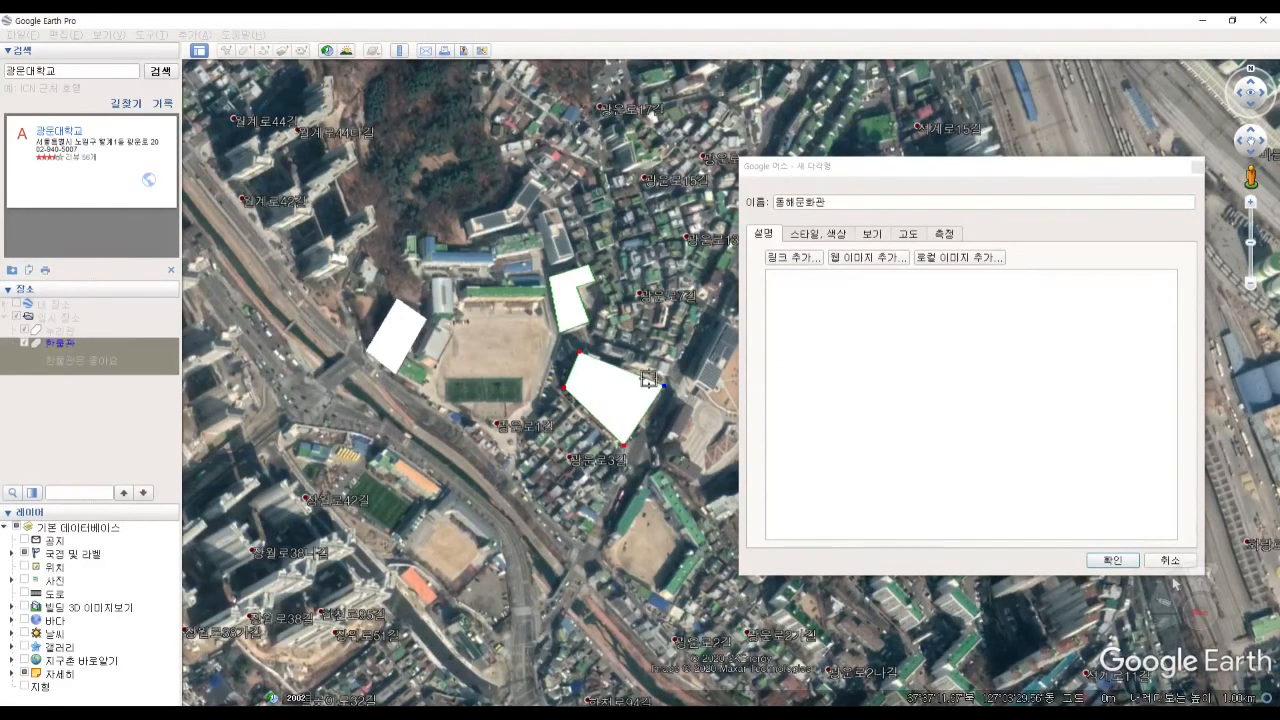
click(1114, 561)
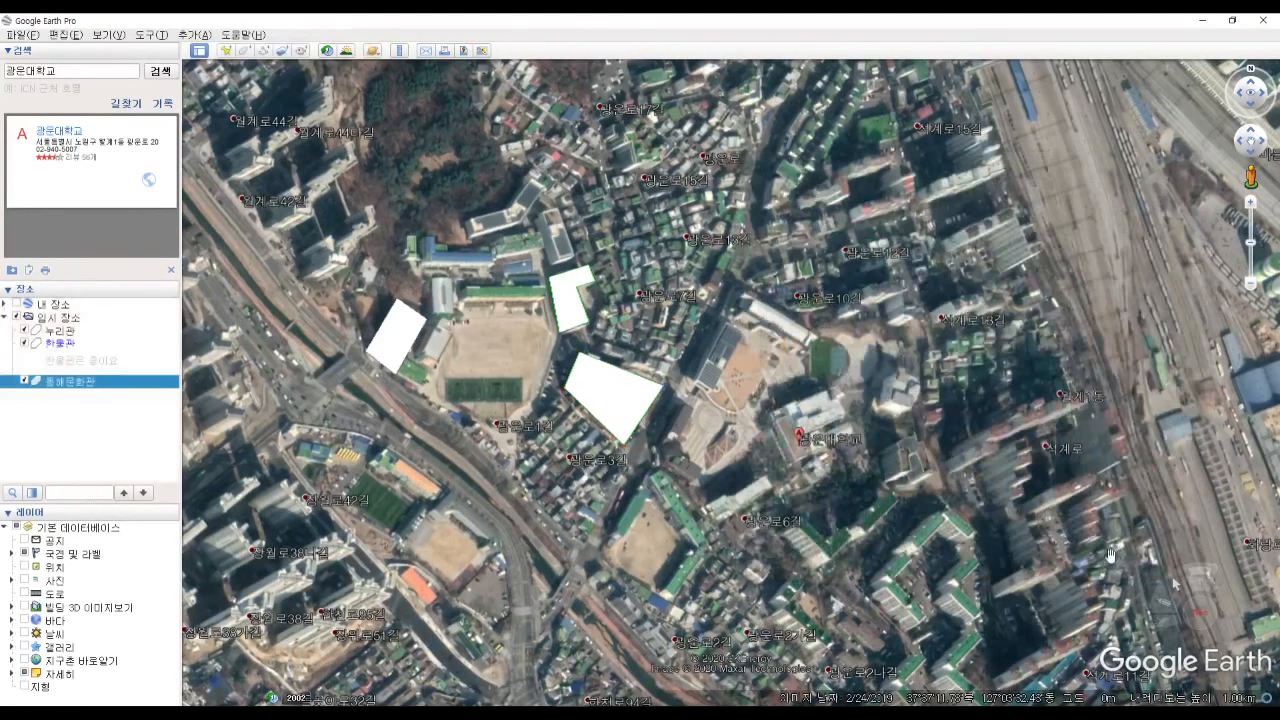
Outline the angled two-wing building north of the 한울관 polygon with a new nine-corner polygon.
click(245, 50)
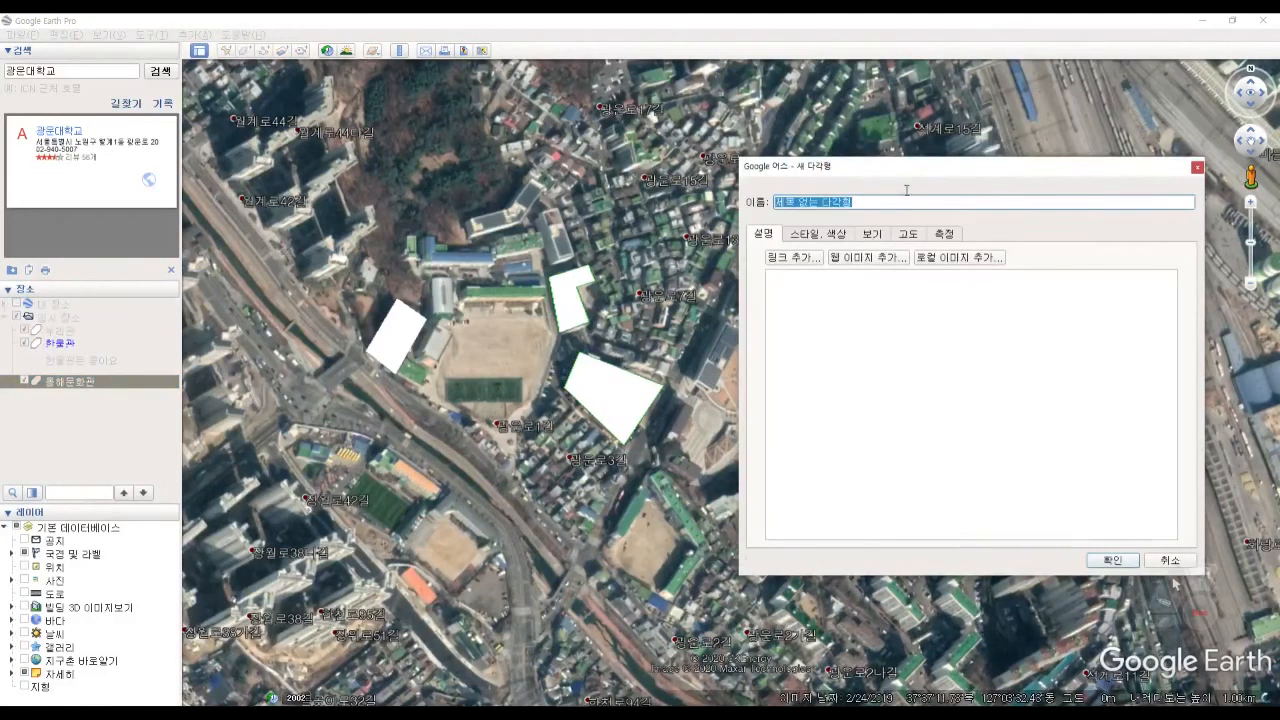
drag(914, 175, 606, 321)
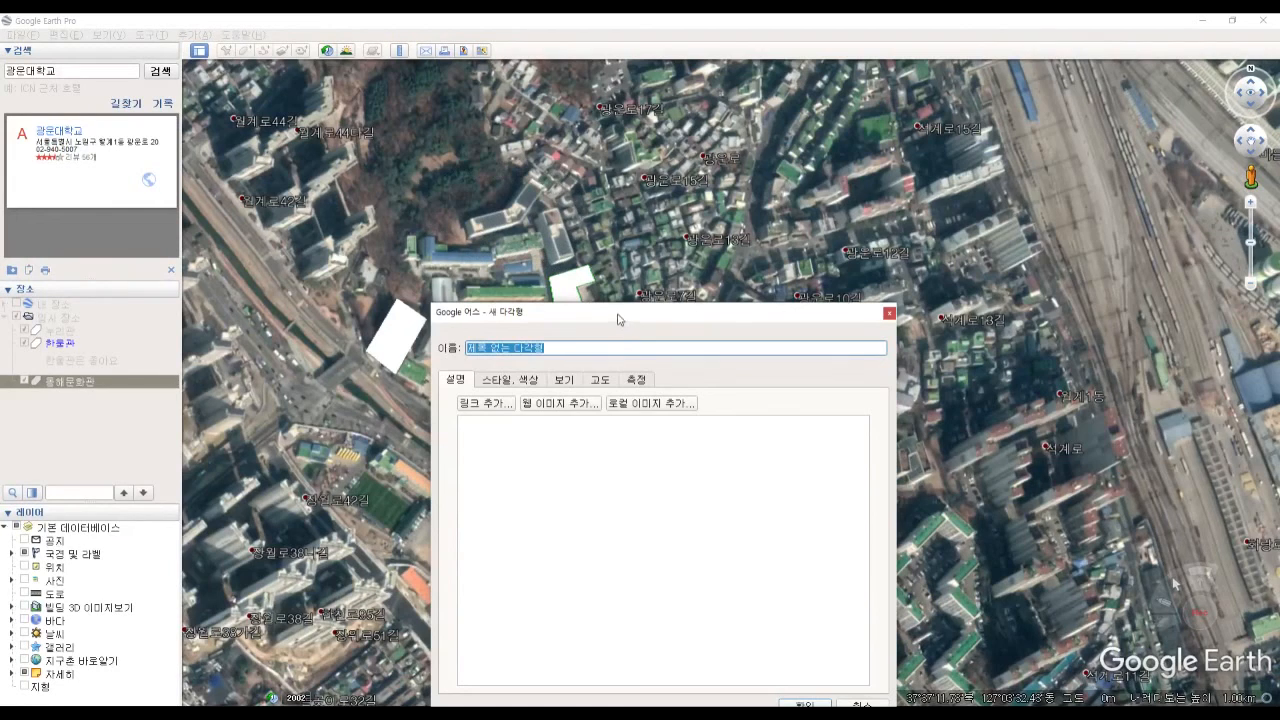
drag(617, 319, 609, 307)
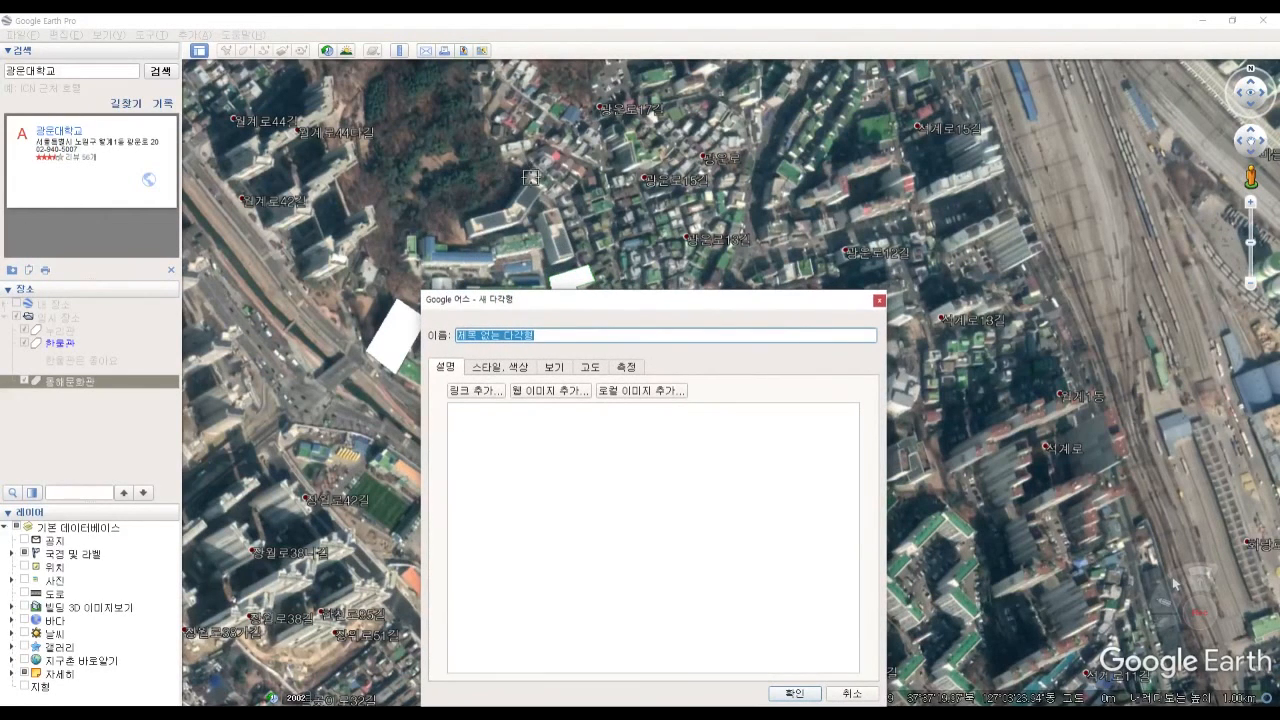
click(531, 178)
click(506, 205)
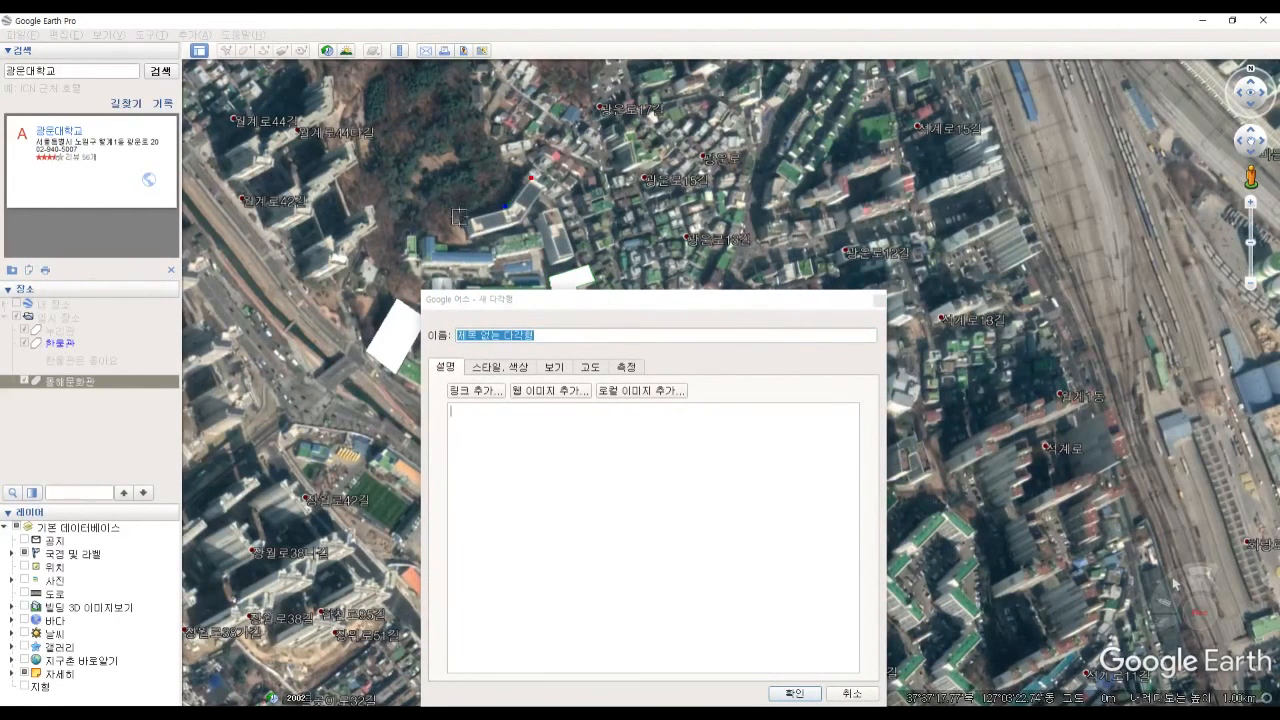
click(460, 218)
click(468, 238)
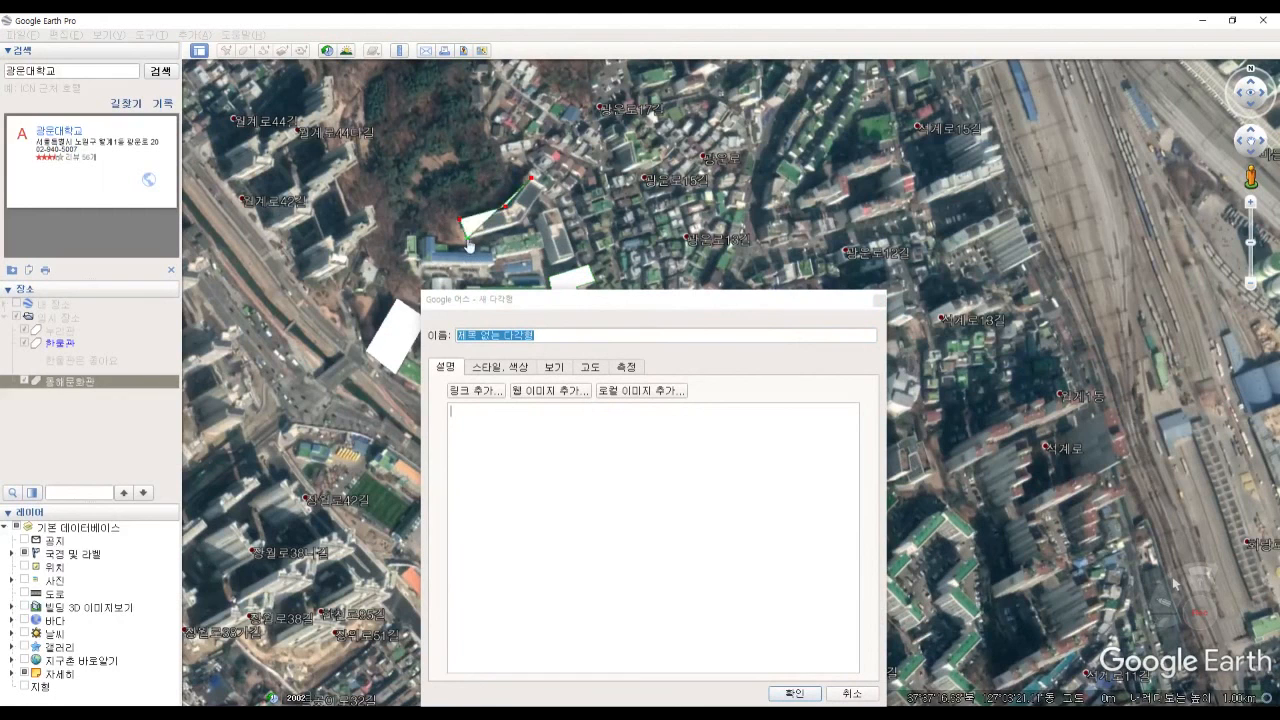
click(519, 230)
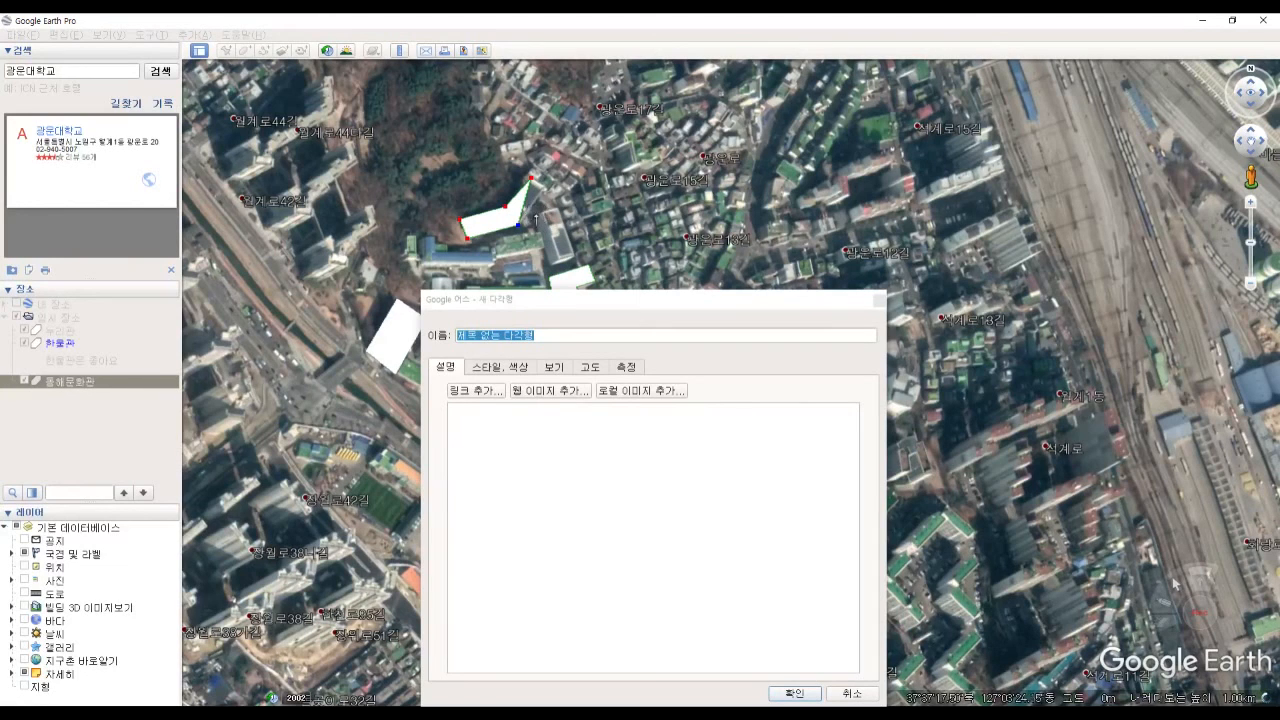
click(536, 214)
click(551, 266)
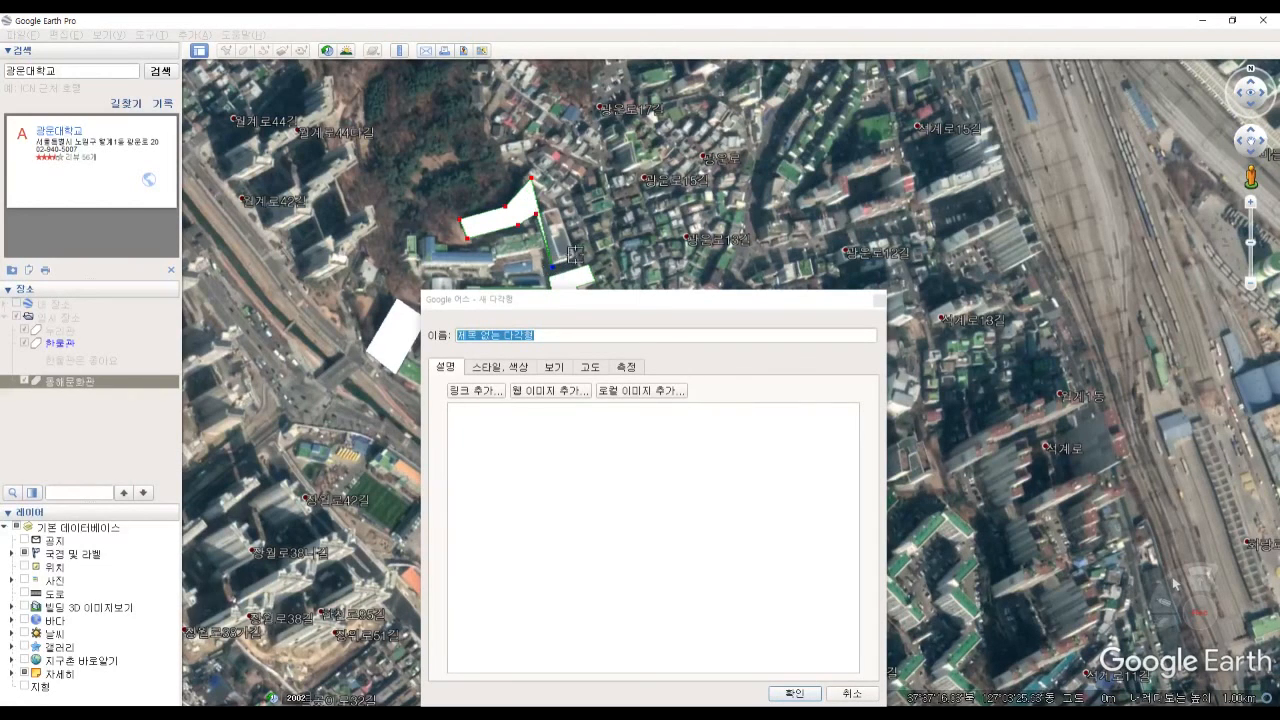
click(576, 258)
click(564, 208)
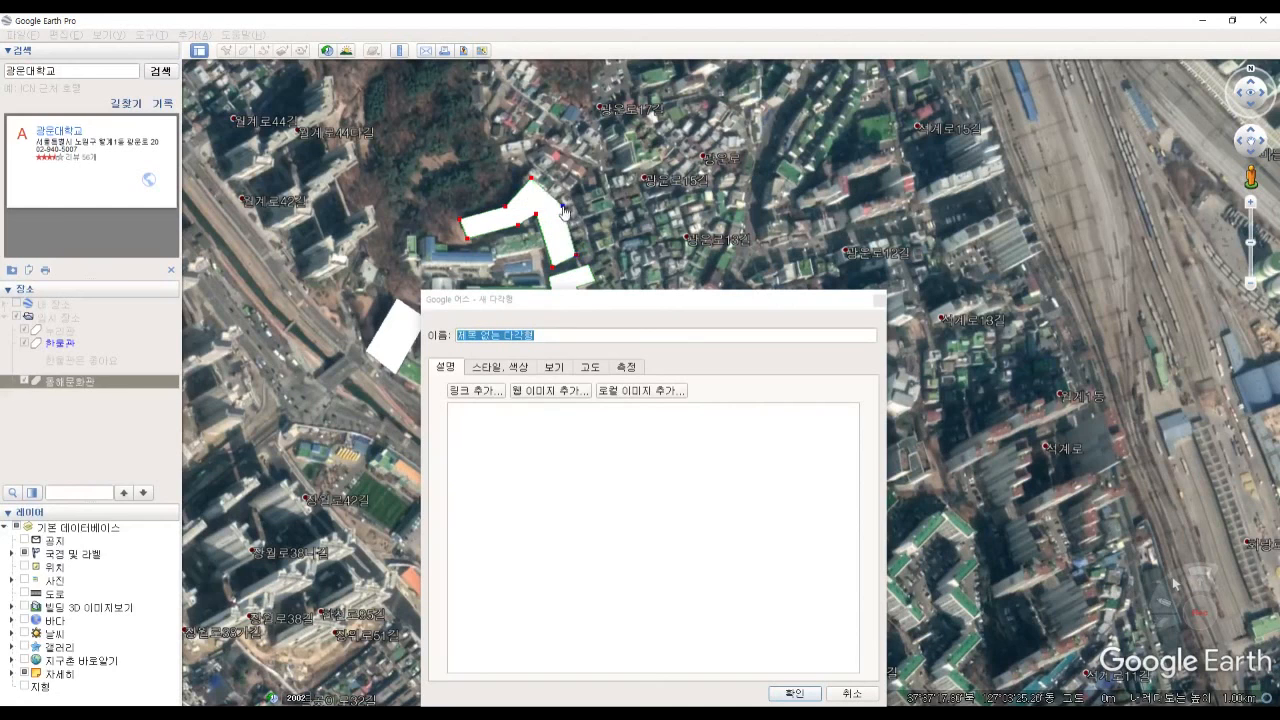
Name the new two-wing building polygon 기숙사 and save it.
drag(543, 335, 458, 327)
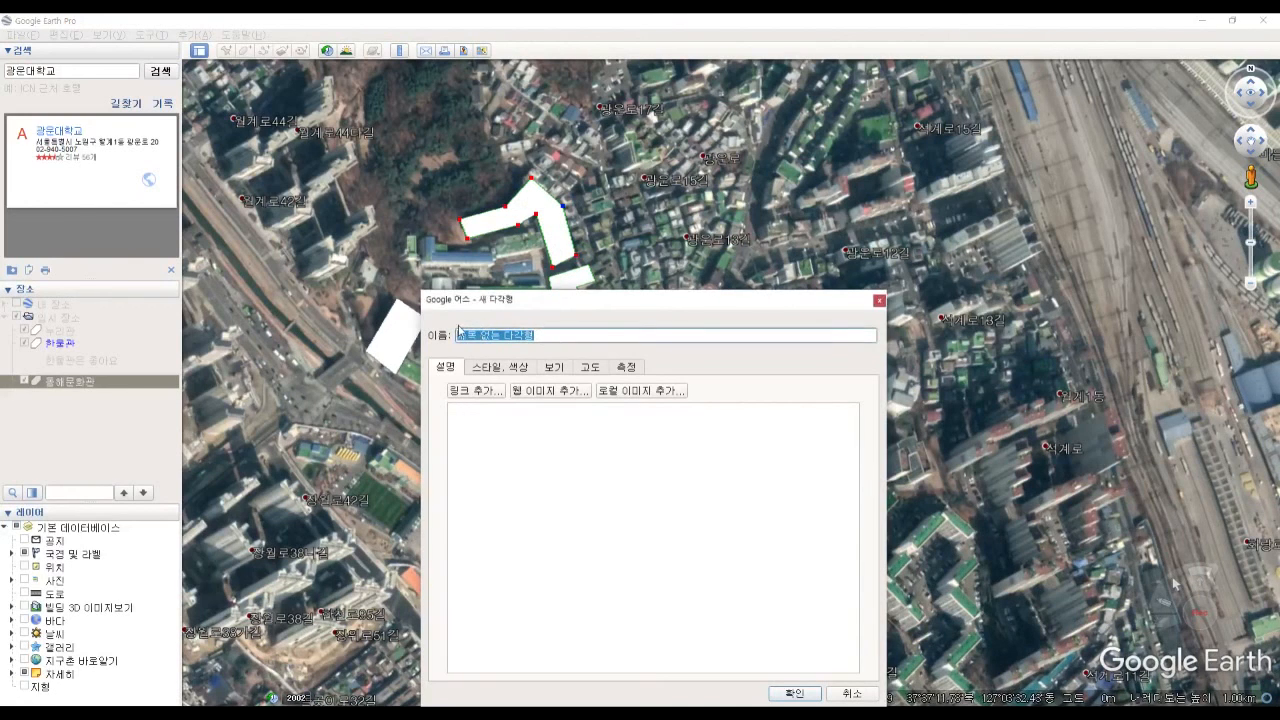
key(BackSpace)
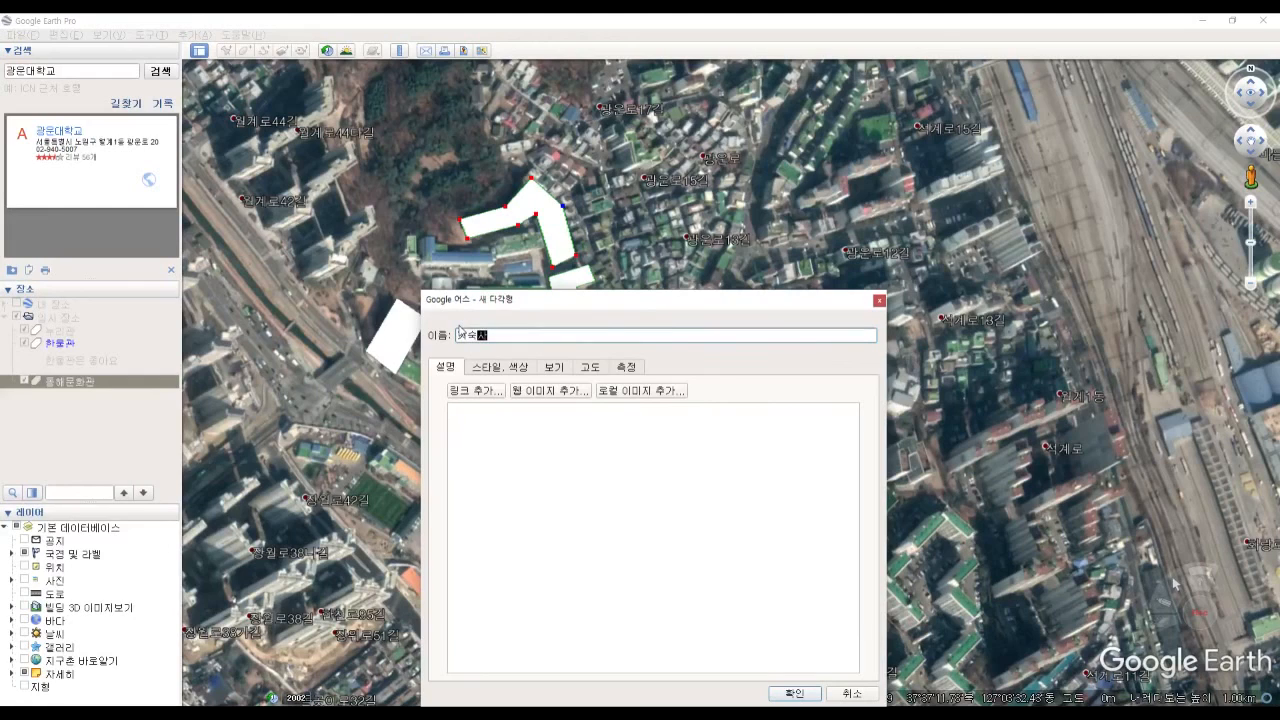
text(기숙사)
click(793, 693)
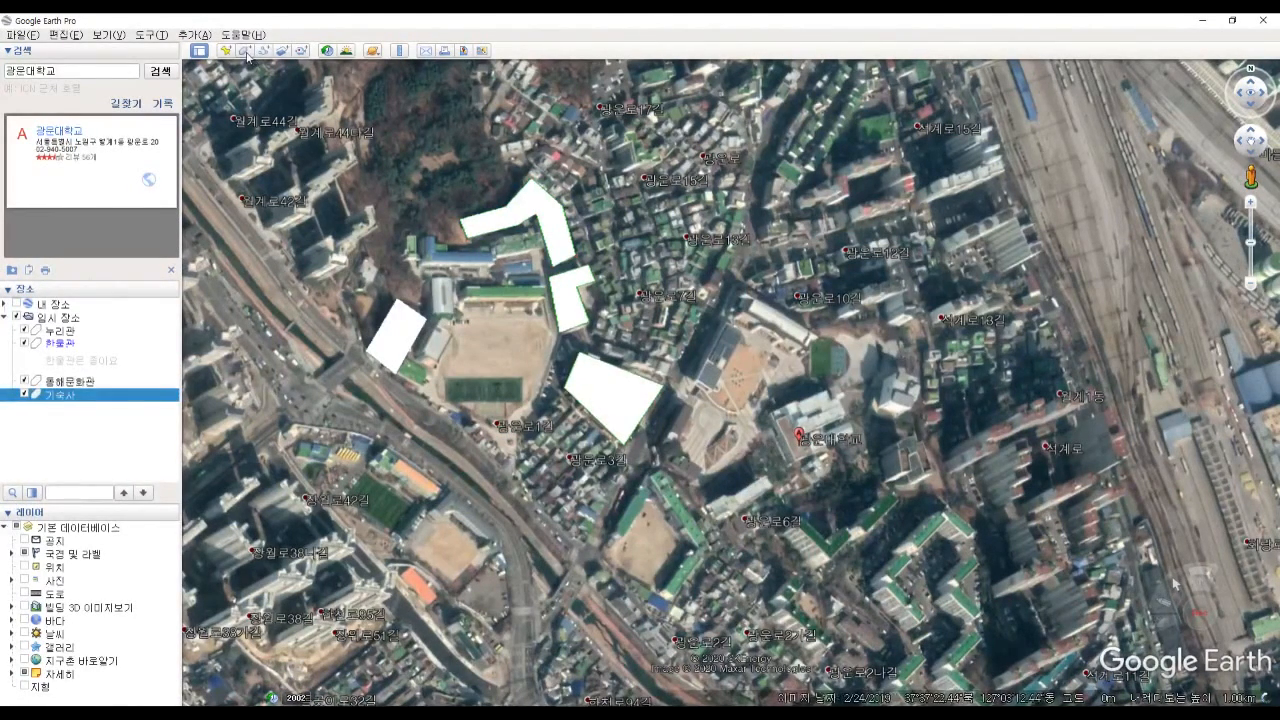
Outline the whole main campus area around the 광운대학교 marker with a new thirteen-corner polygon.
key(ctrl+shift+g)
drag(743, 308, 1203, 191)
drag(1021, 187, 1114, 188)
click(737, 290)
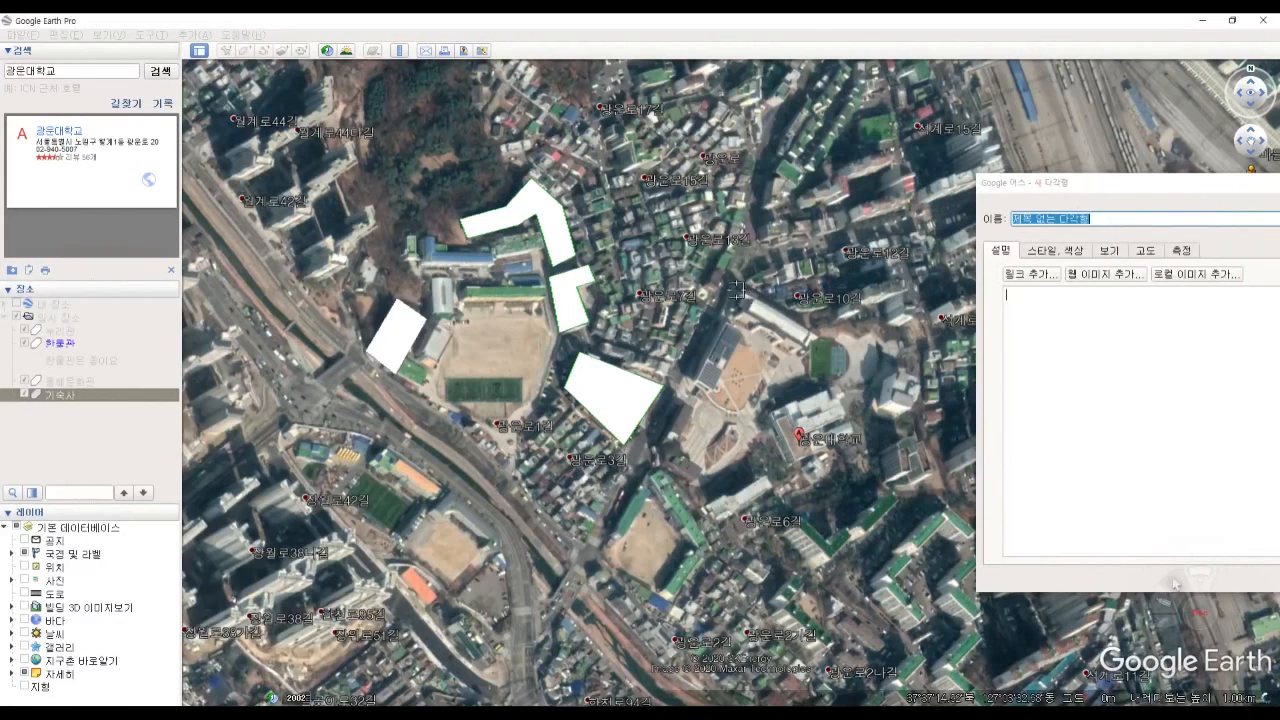
click(650, 443)
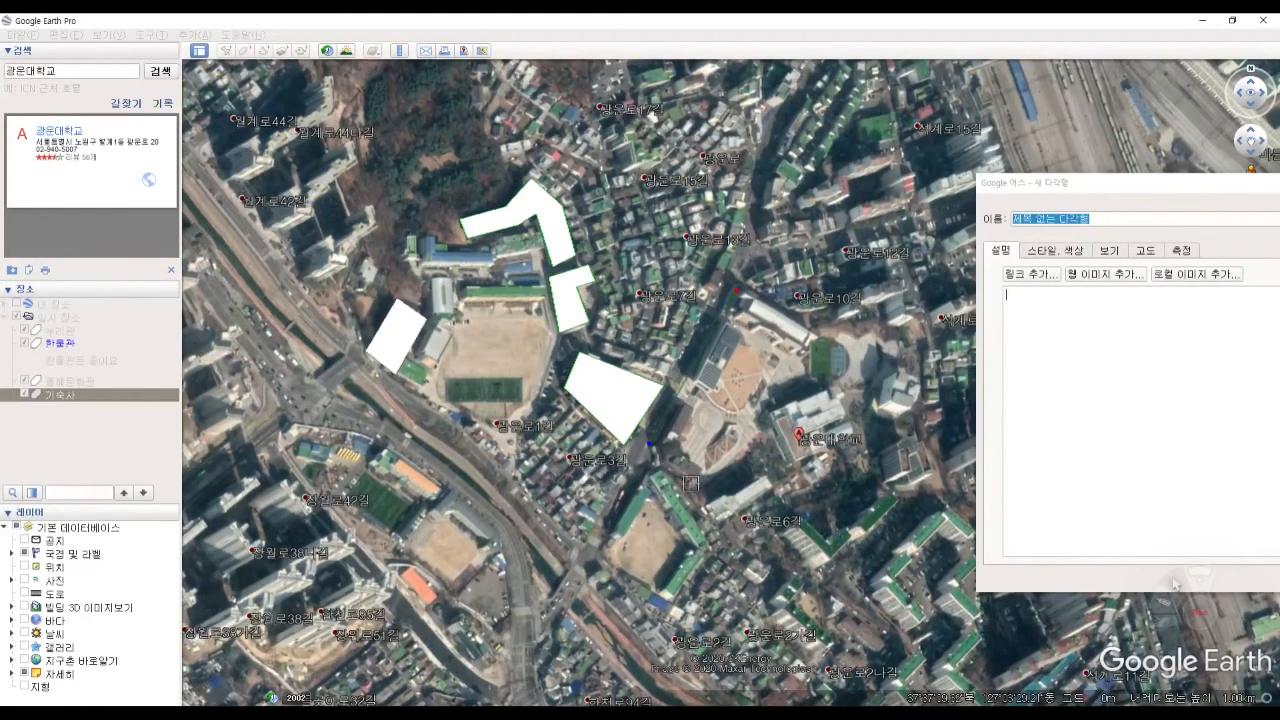
click(706, 494)
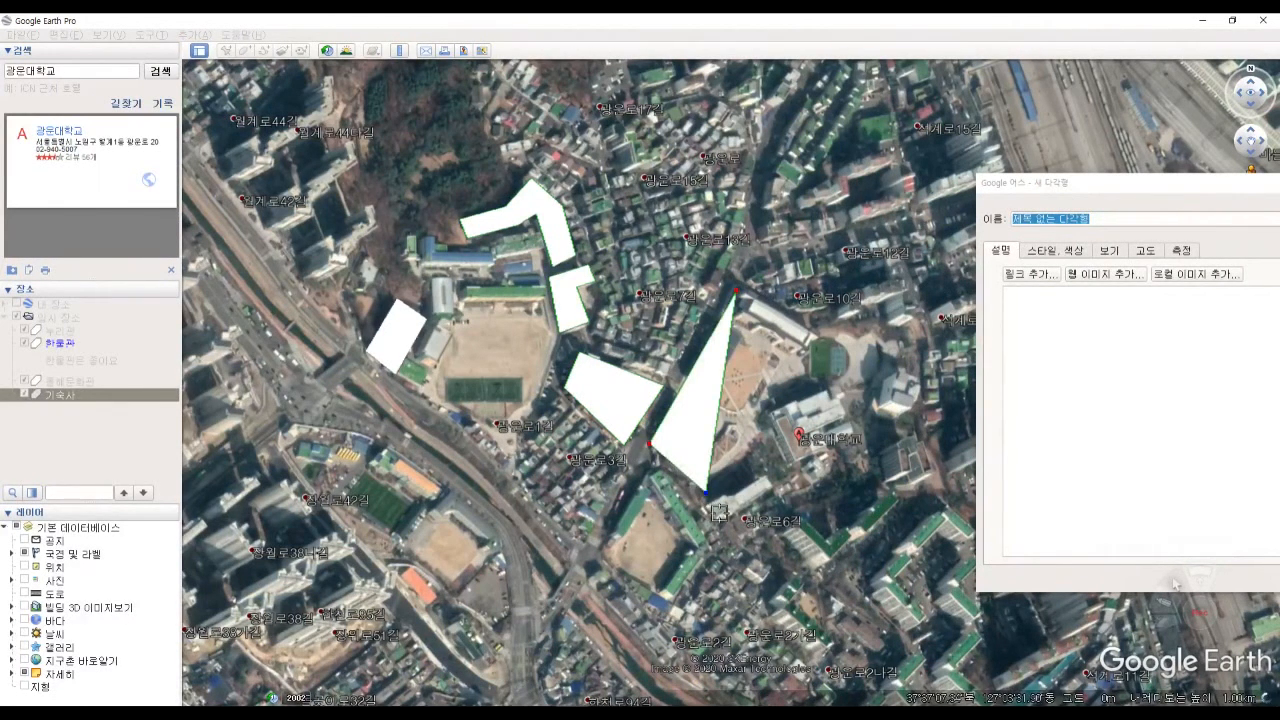
click(719, 513)
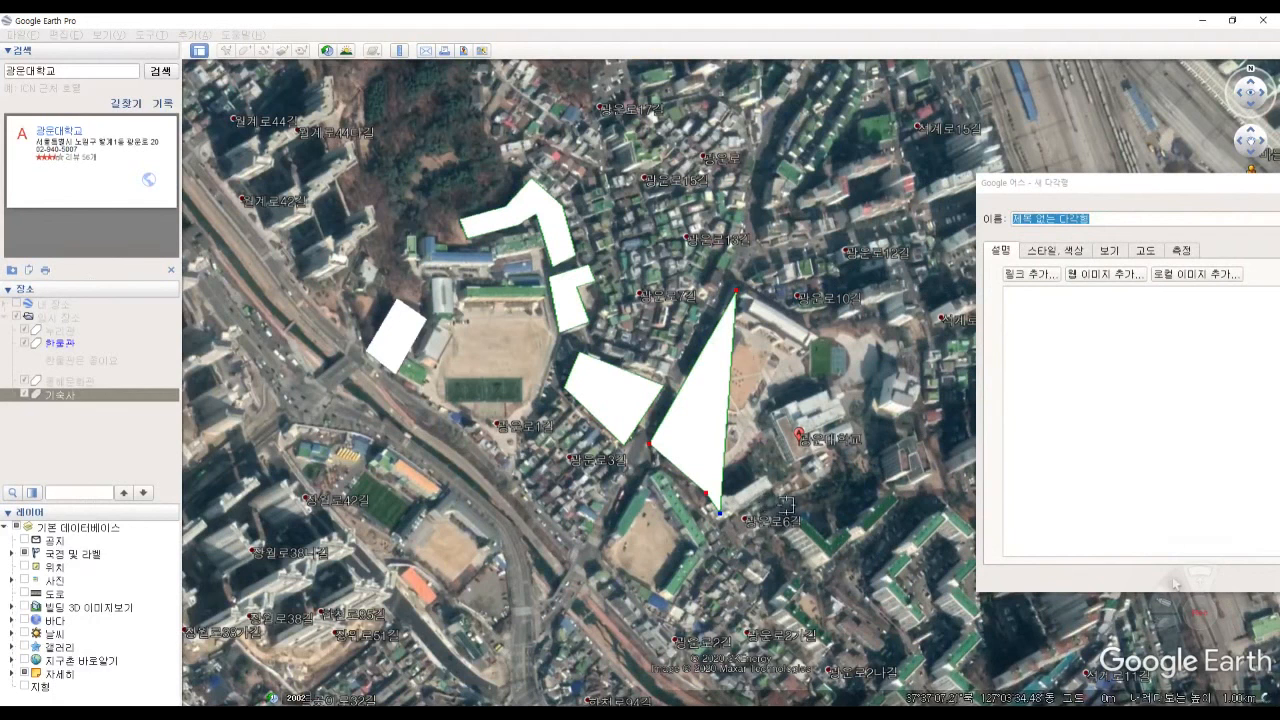
click(786, 503)
click(805, 506)
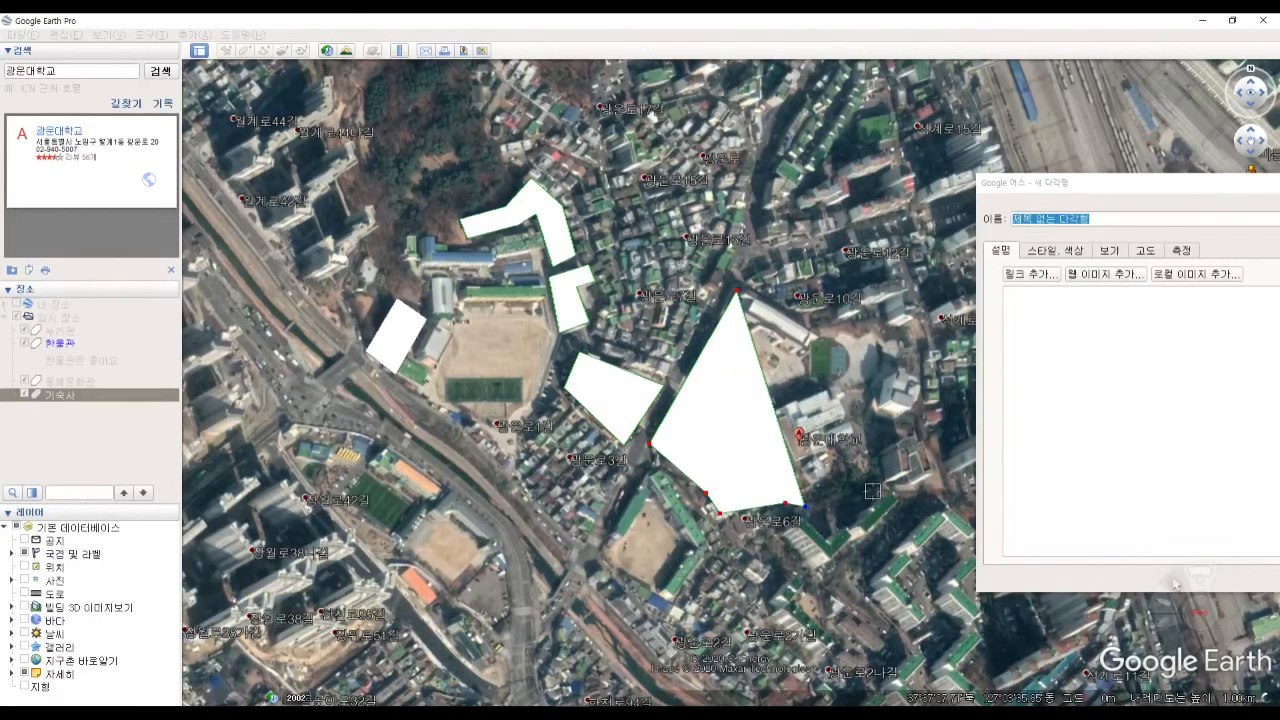
click(857, 481)
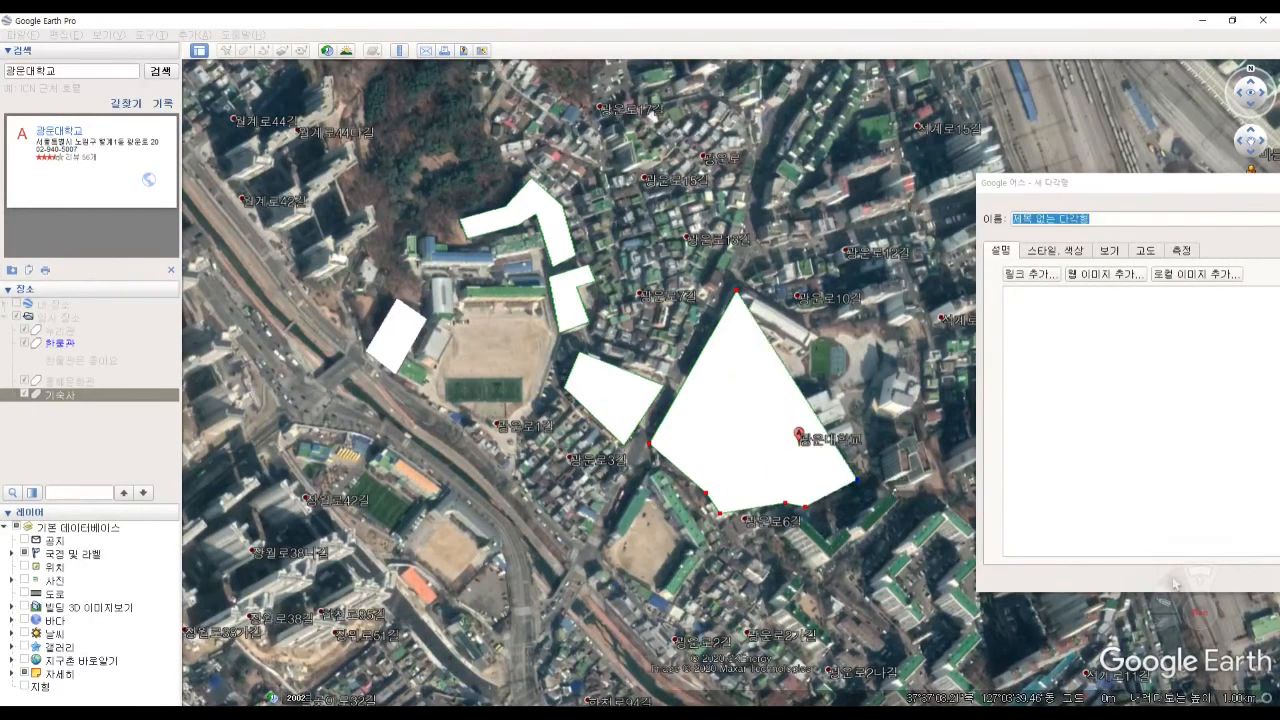
click(893, 488)
click(936, 491)
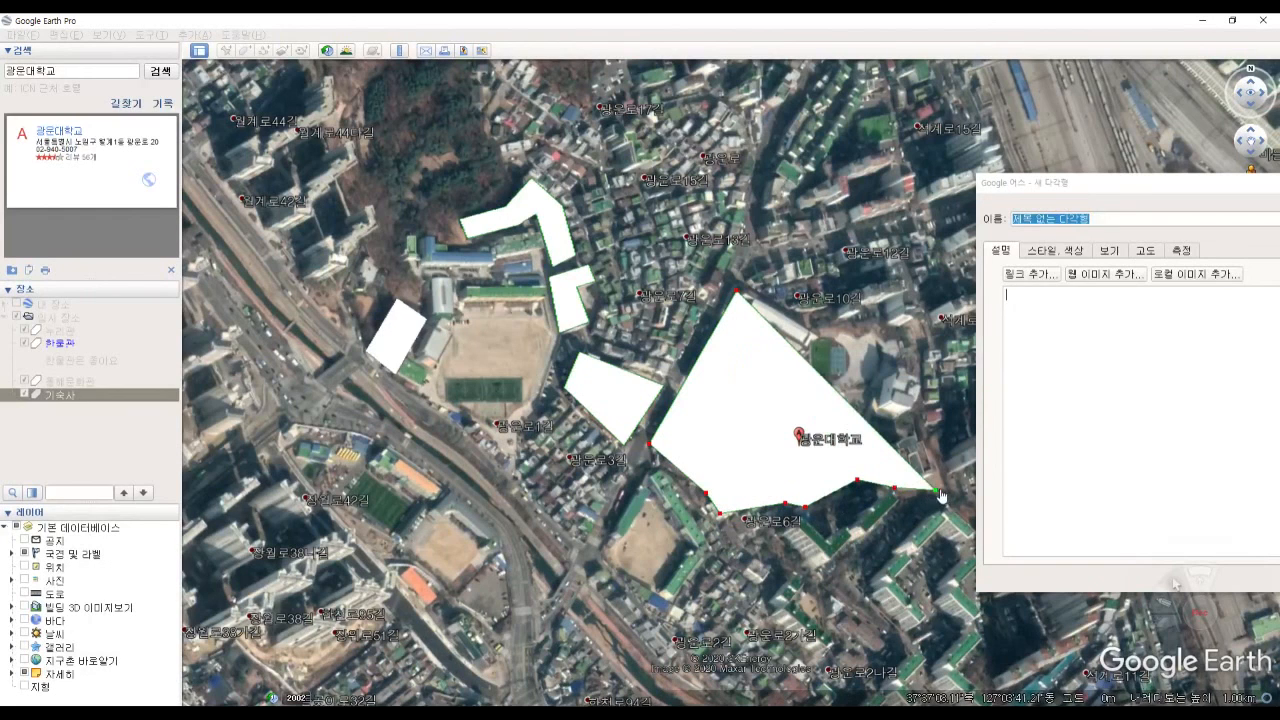
click(934, 432)
click(916, 322)
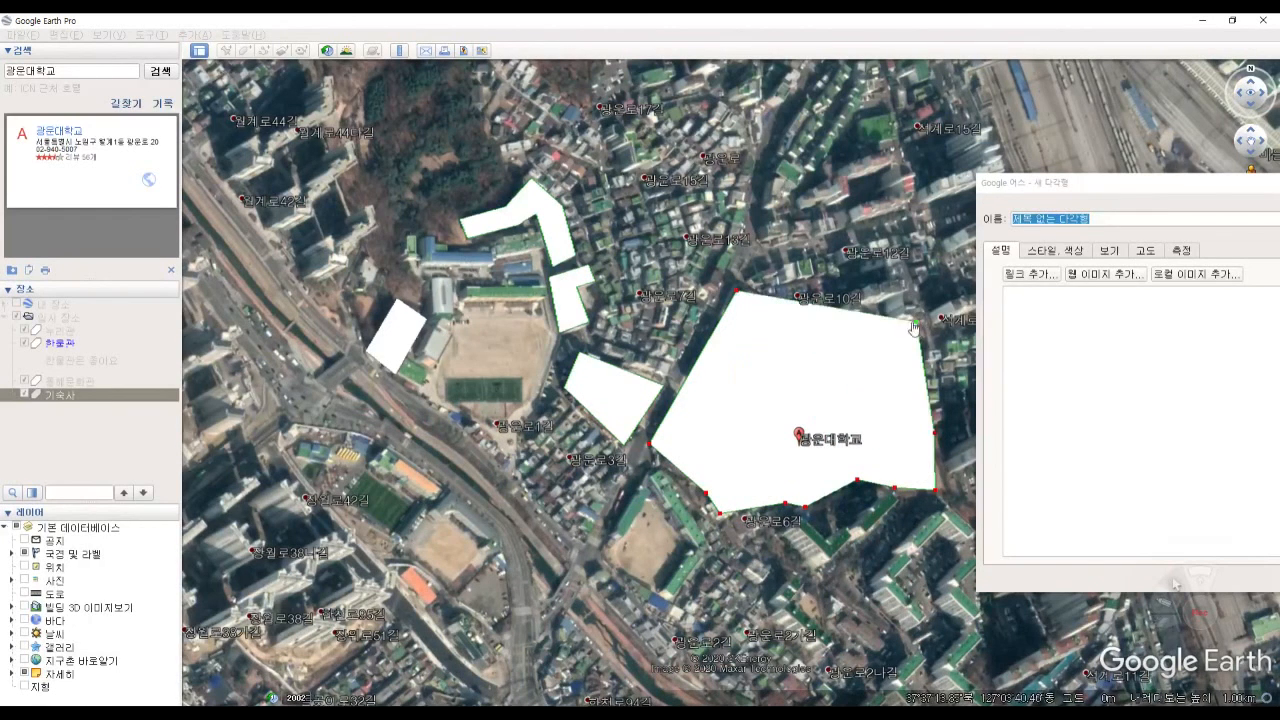
click(843, 333)
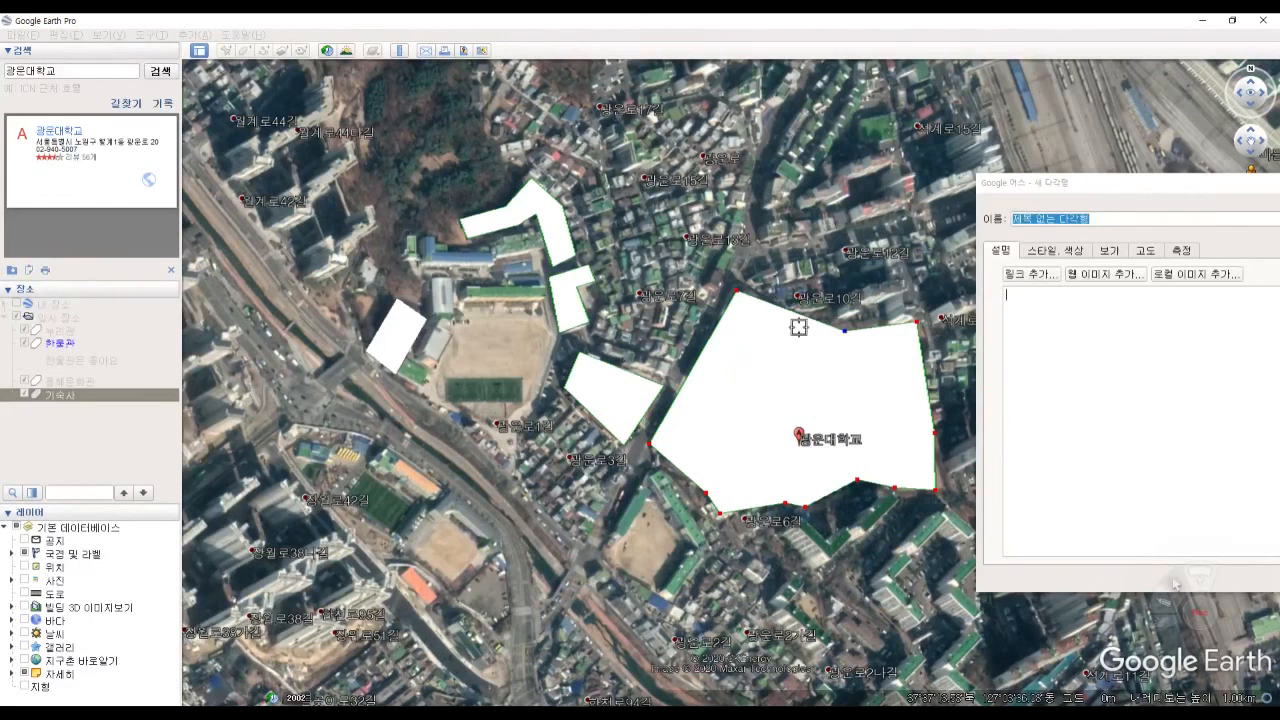
click(800, 329)
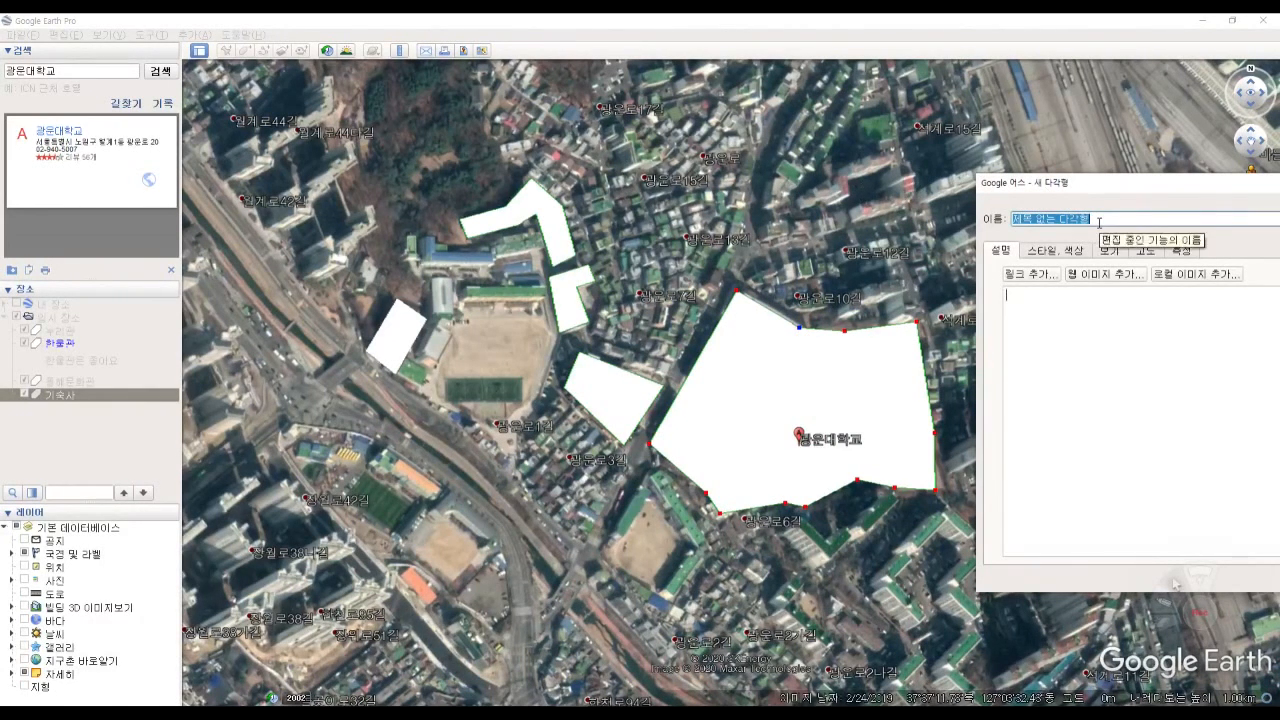
Name the main campus polygon 본관 and save it.
text(ㅂ)
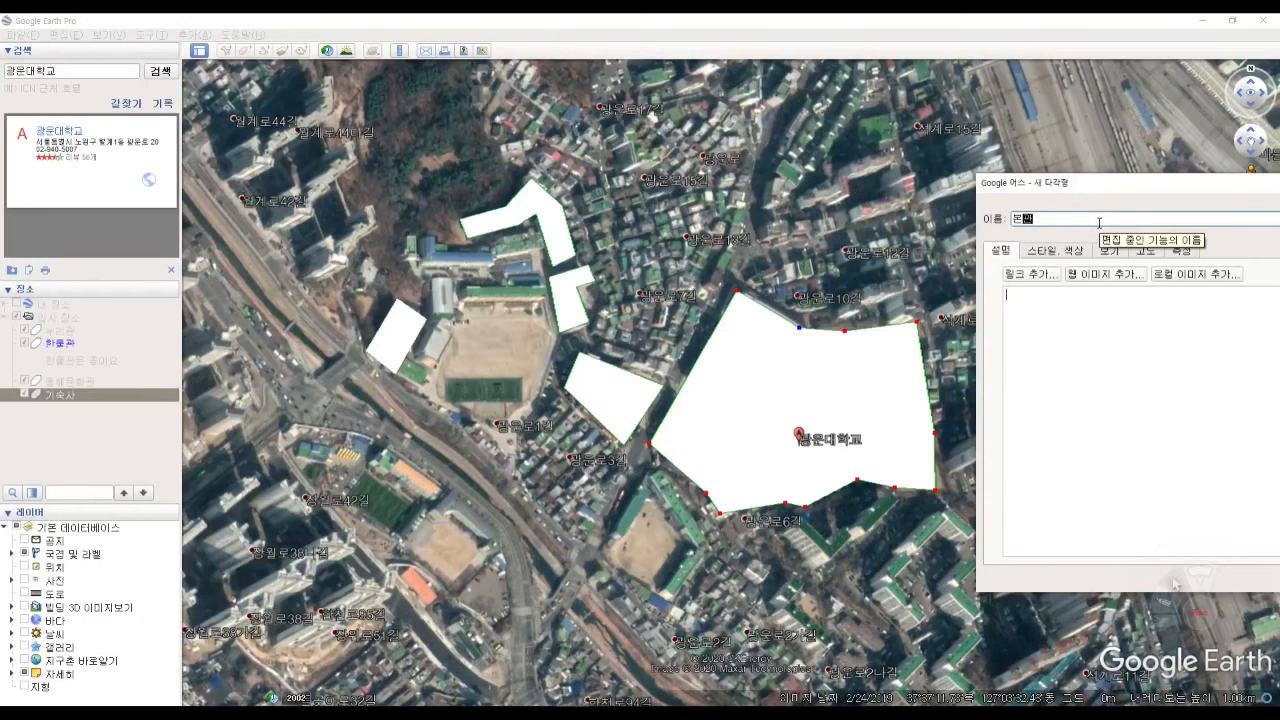
text(ㅗㄴ관)
drag(1105, 192, 662, 192)
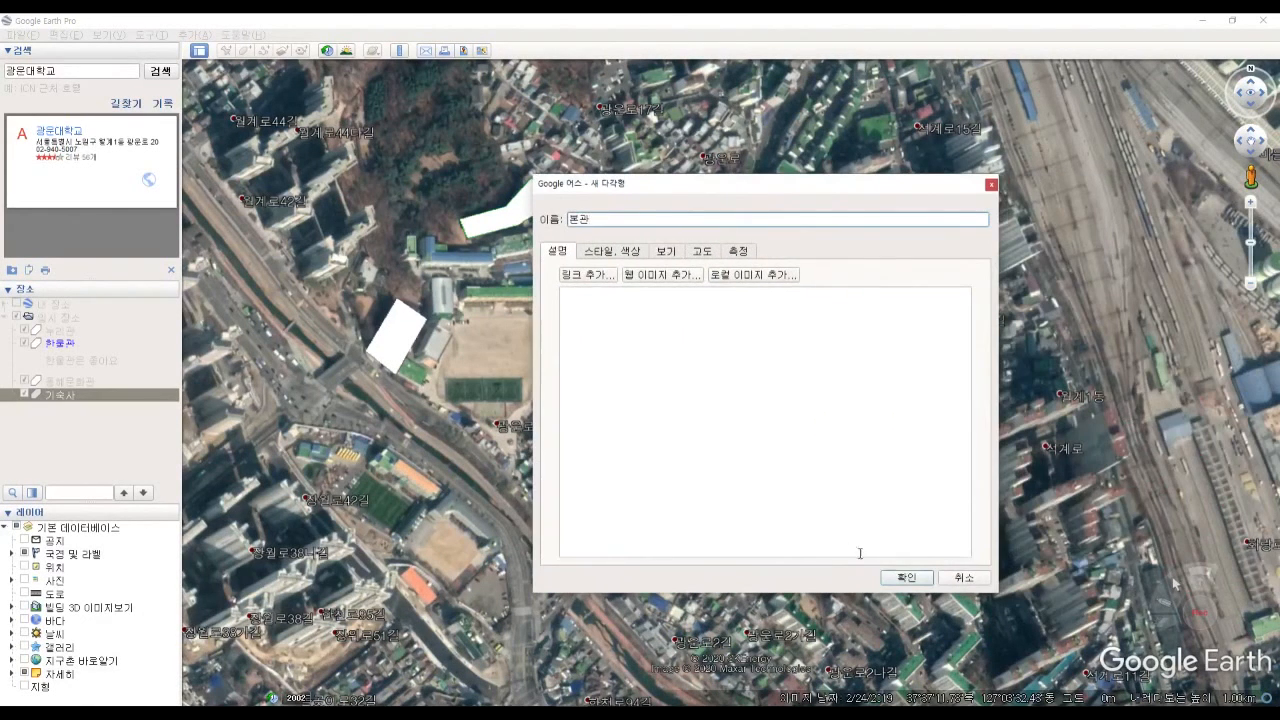
click(906, 578)
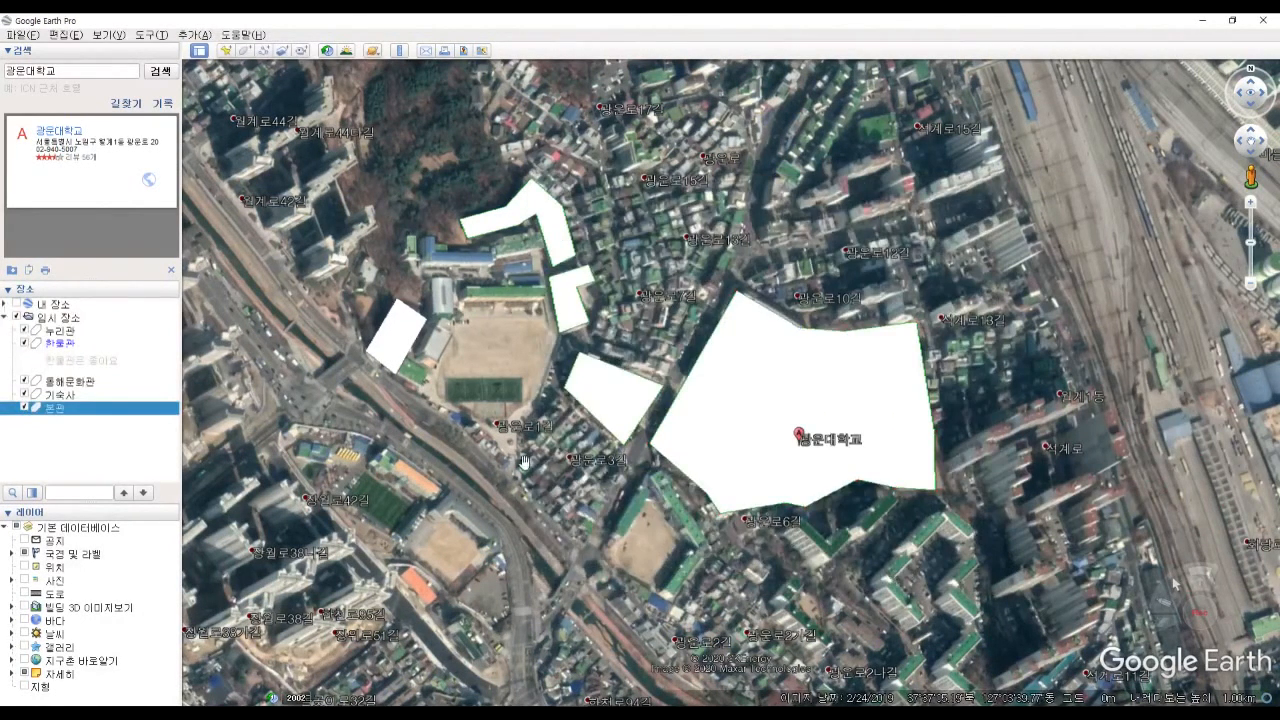
Select the 임시 장소 folder holding the building polygons and collapse its contents.
click(121, 452)
click(119, 453)
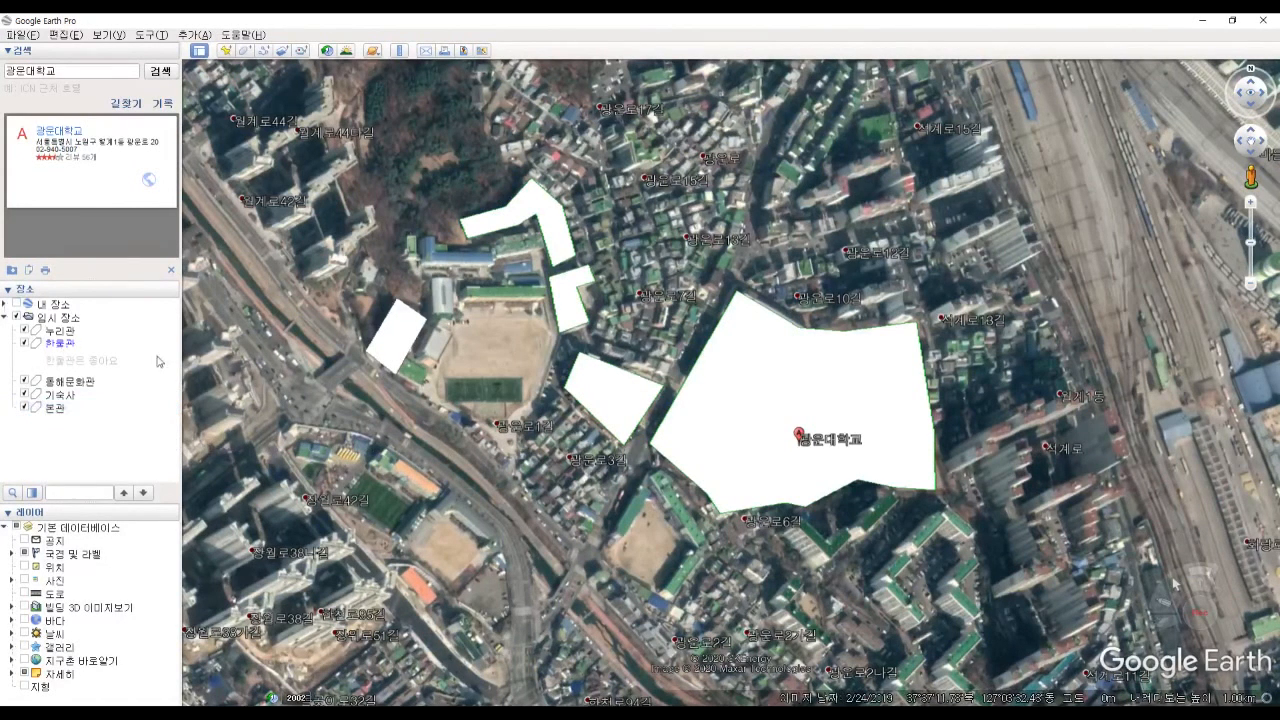
click(56, 319)
click(5, 319)
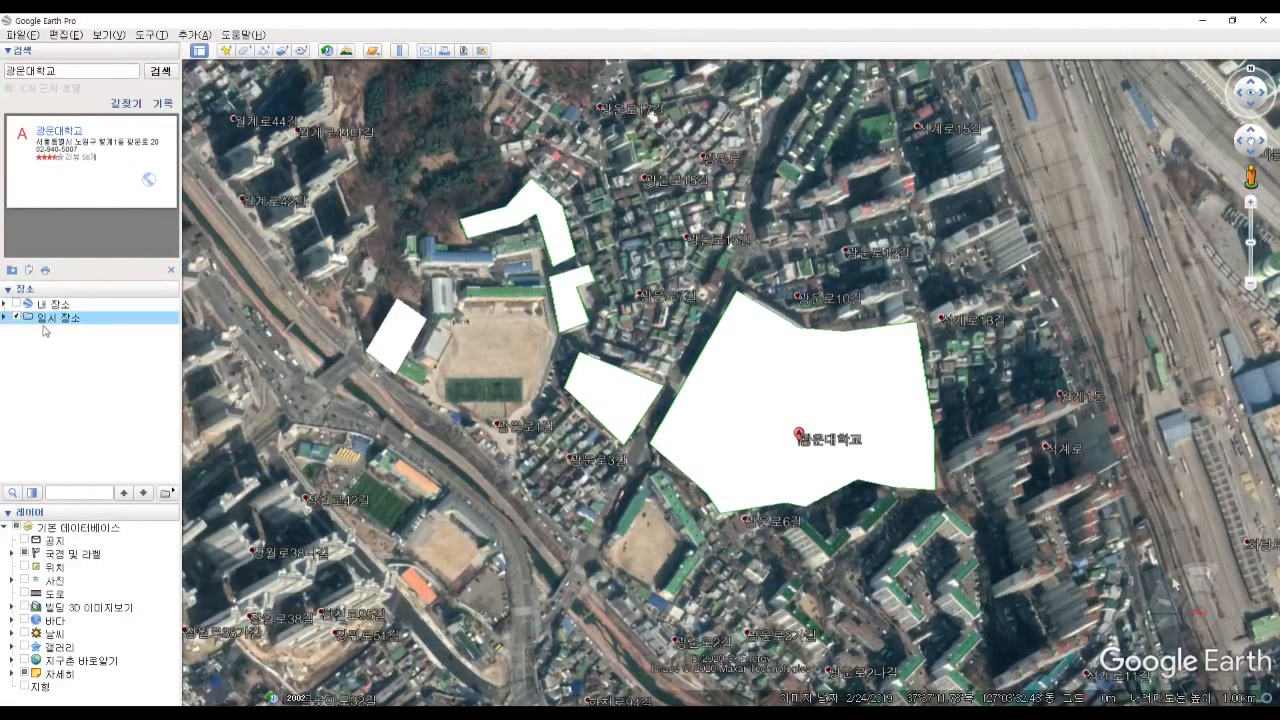
click(5, 318)
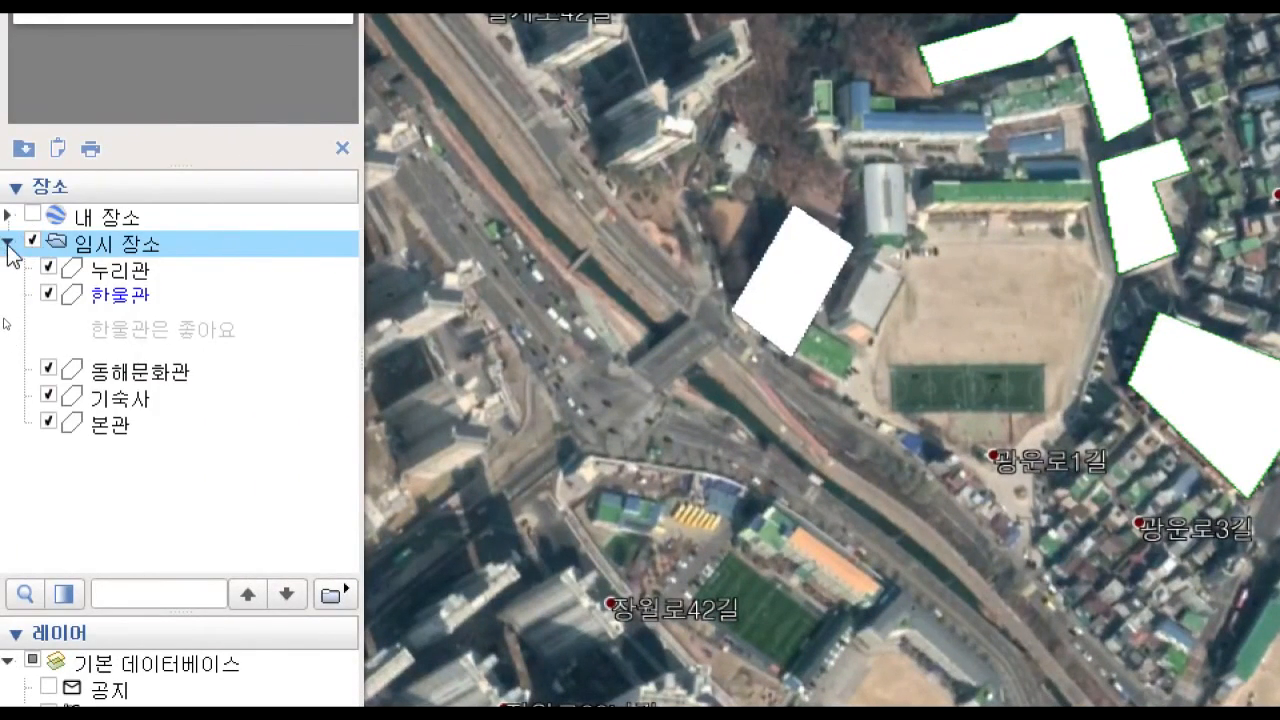
click(7, 244)
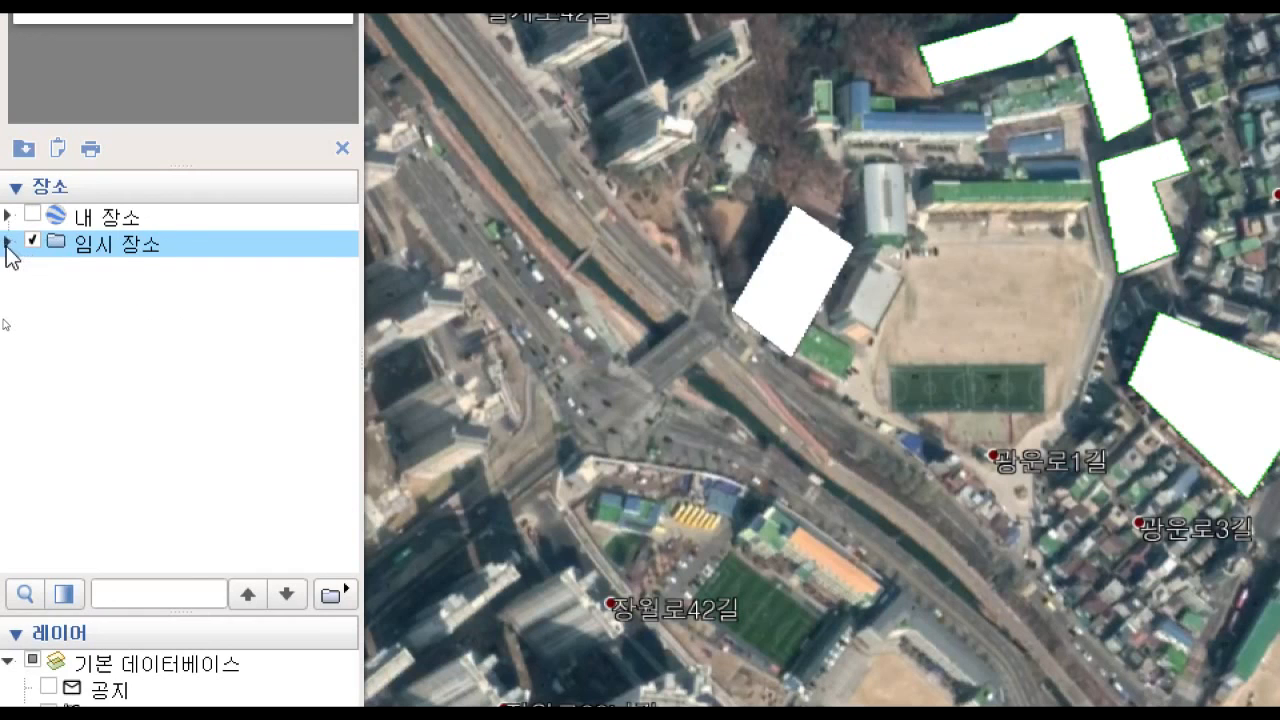
Start saving the 임시 장소 folder as a place file and set the file format to Kml (*.kml).
right_click(114, 252)
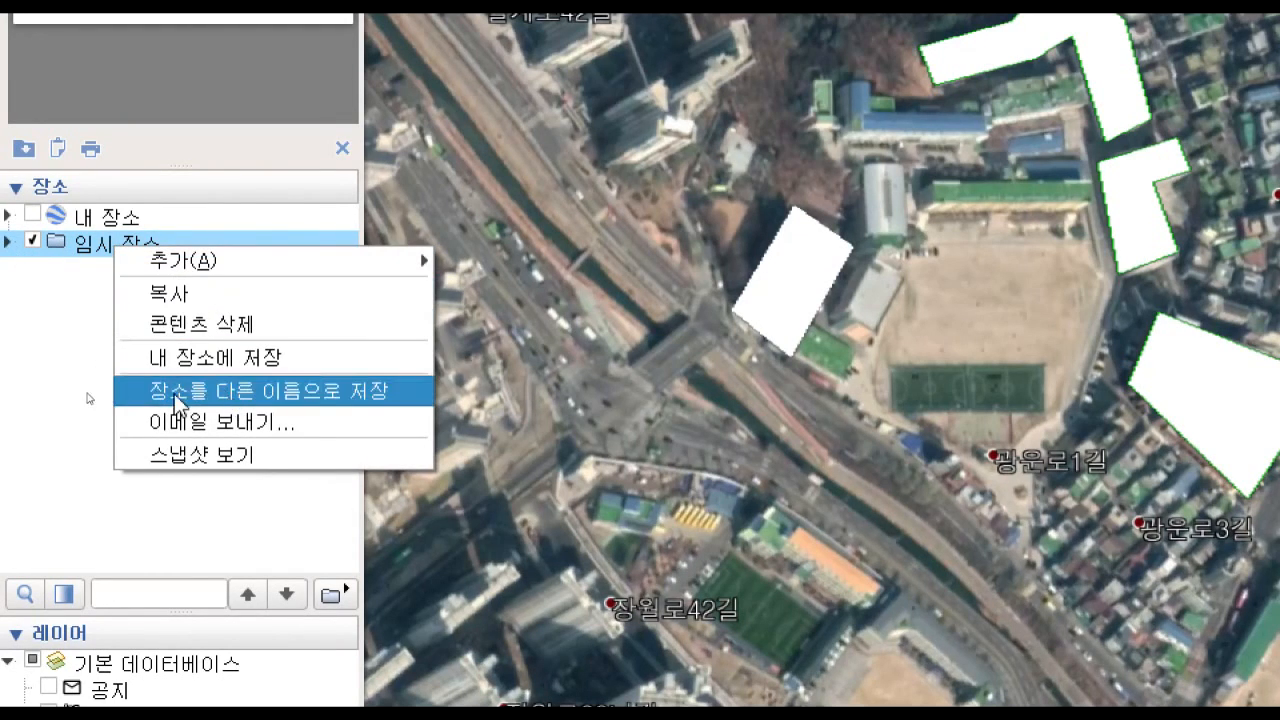
click(243, 392)
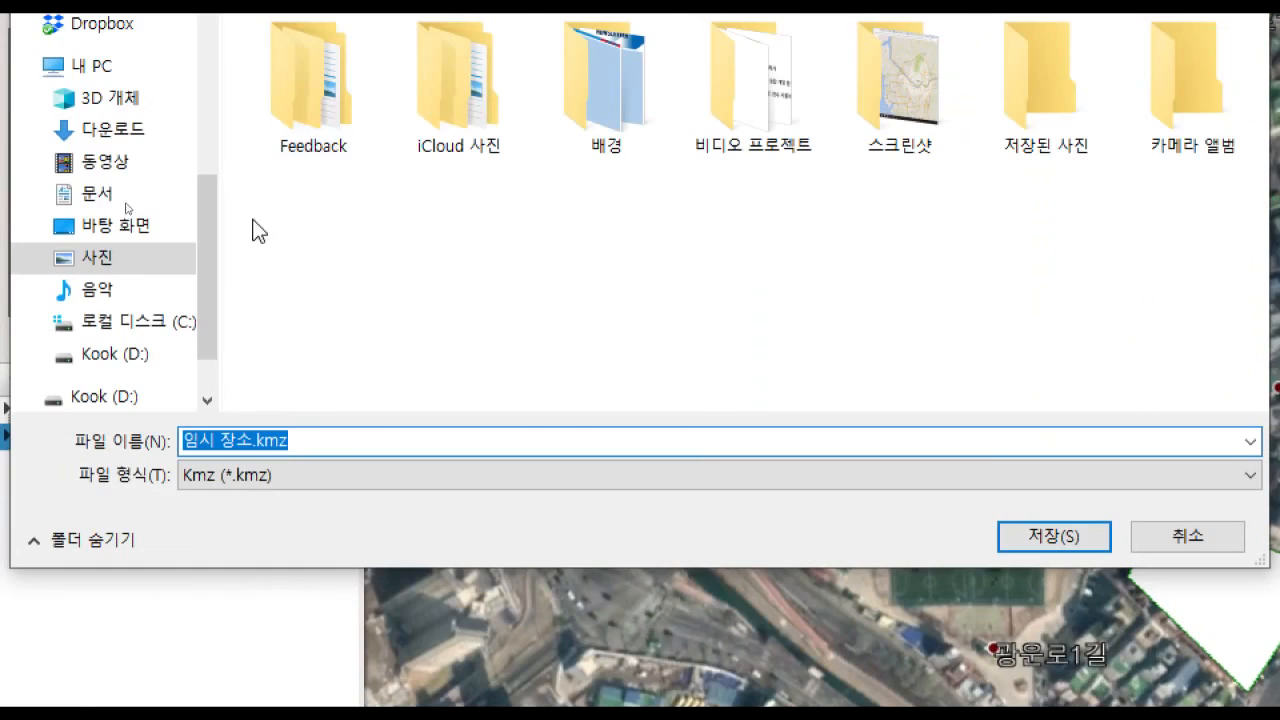
click(276, 478)
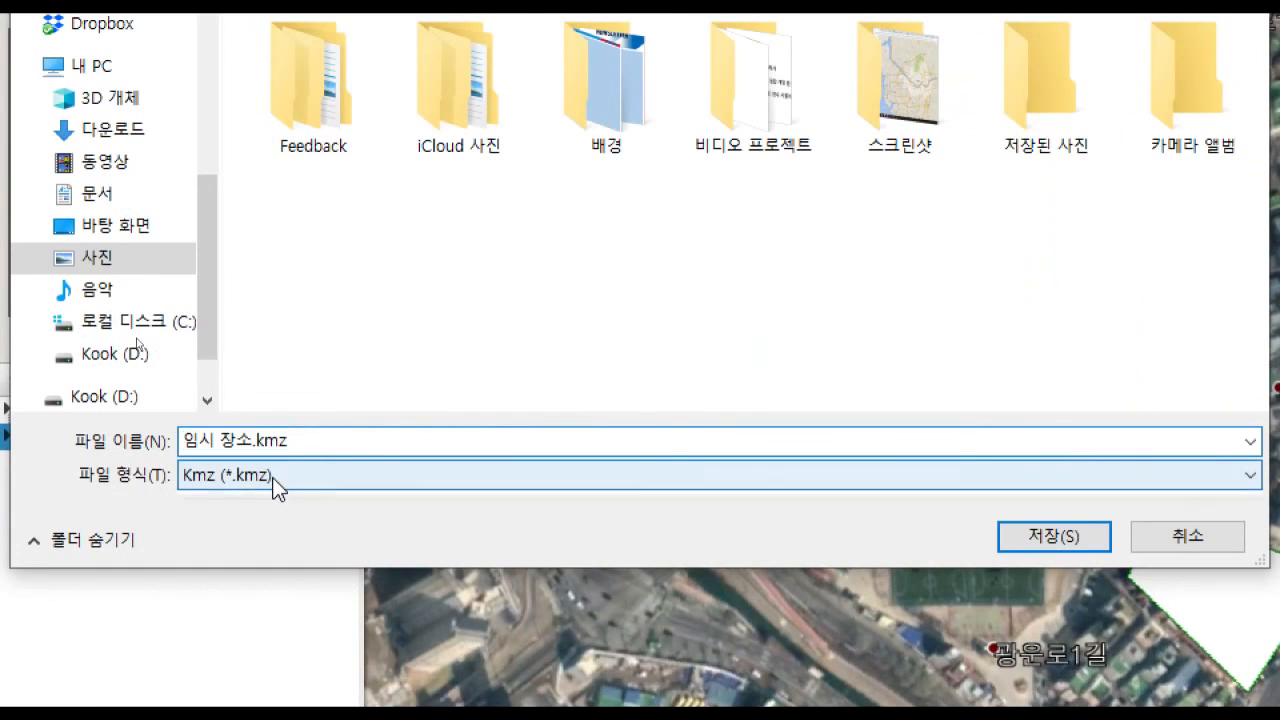
click(231, 522)
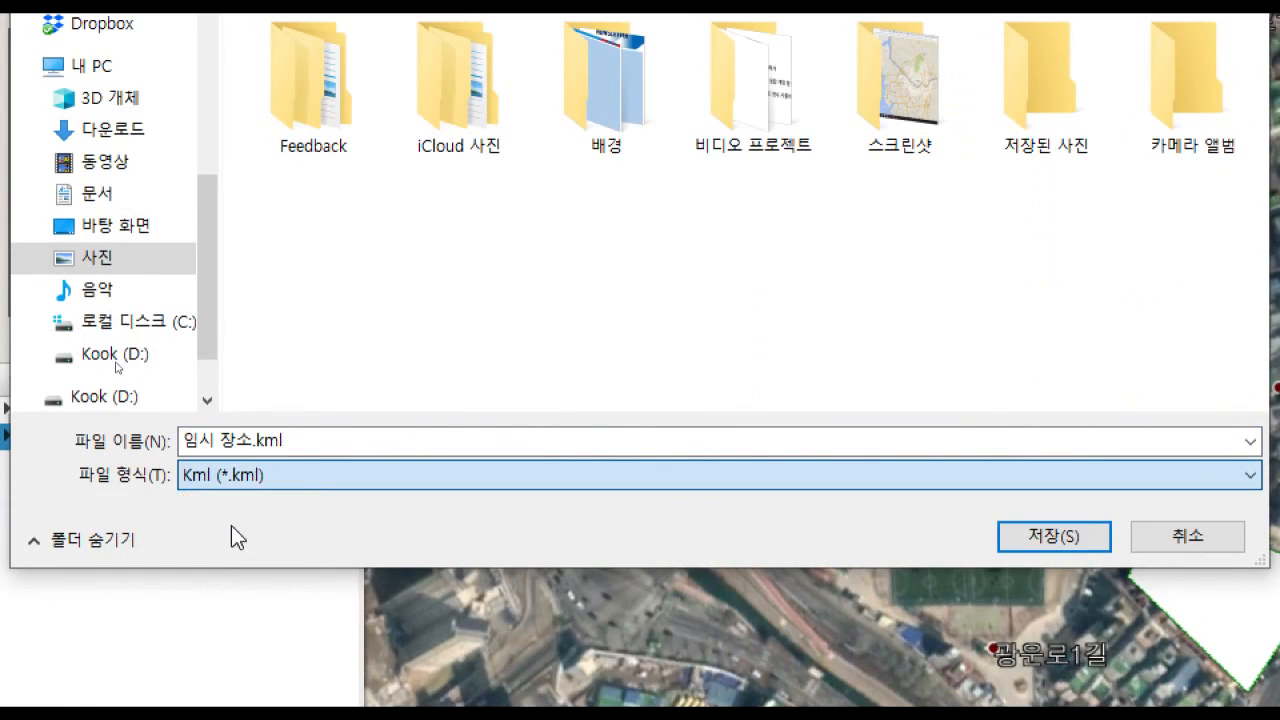
Save over the existing 학교건물위치.kml in the 사진 folder, and close Google Earth Pro.
click(250, 443)
click(250, 443)
drag(250, 443, 182, 441)
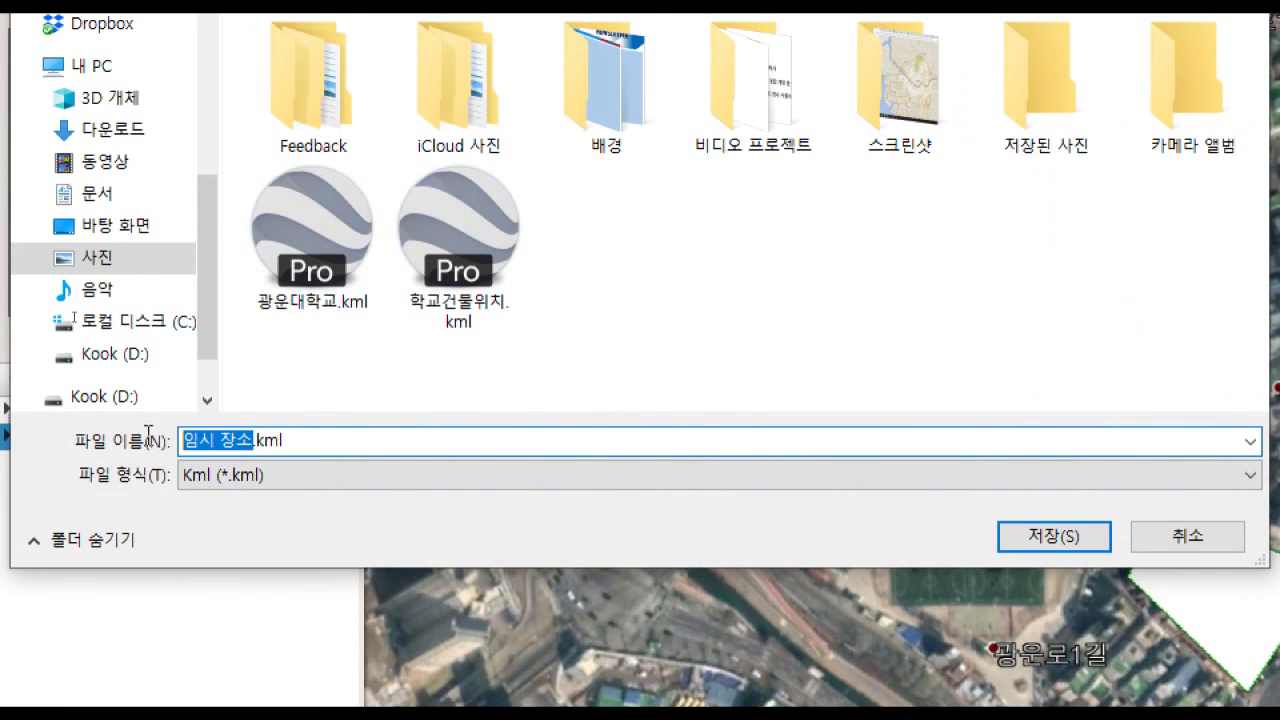
click(447, 215)
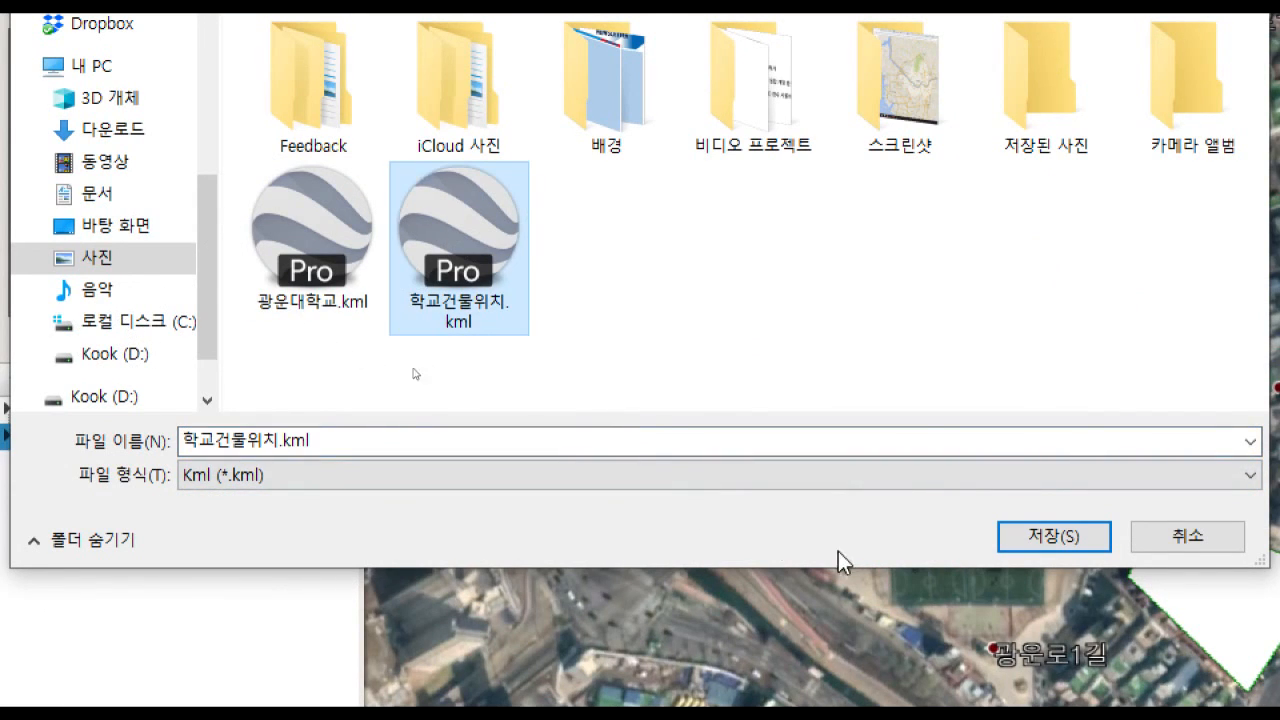
click(1003, 540)
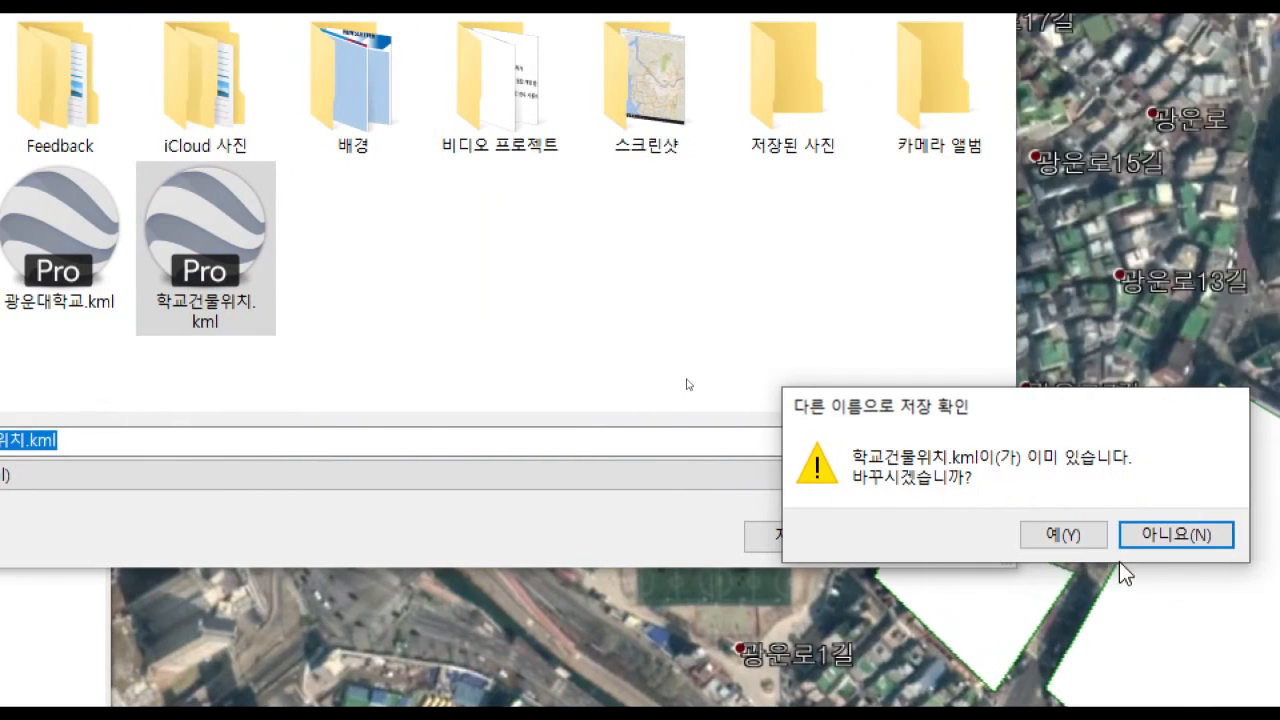
click(1058, 538)
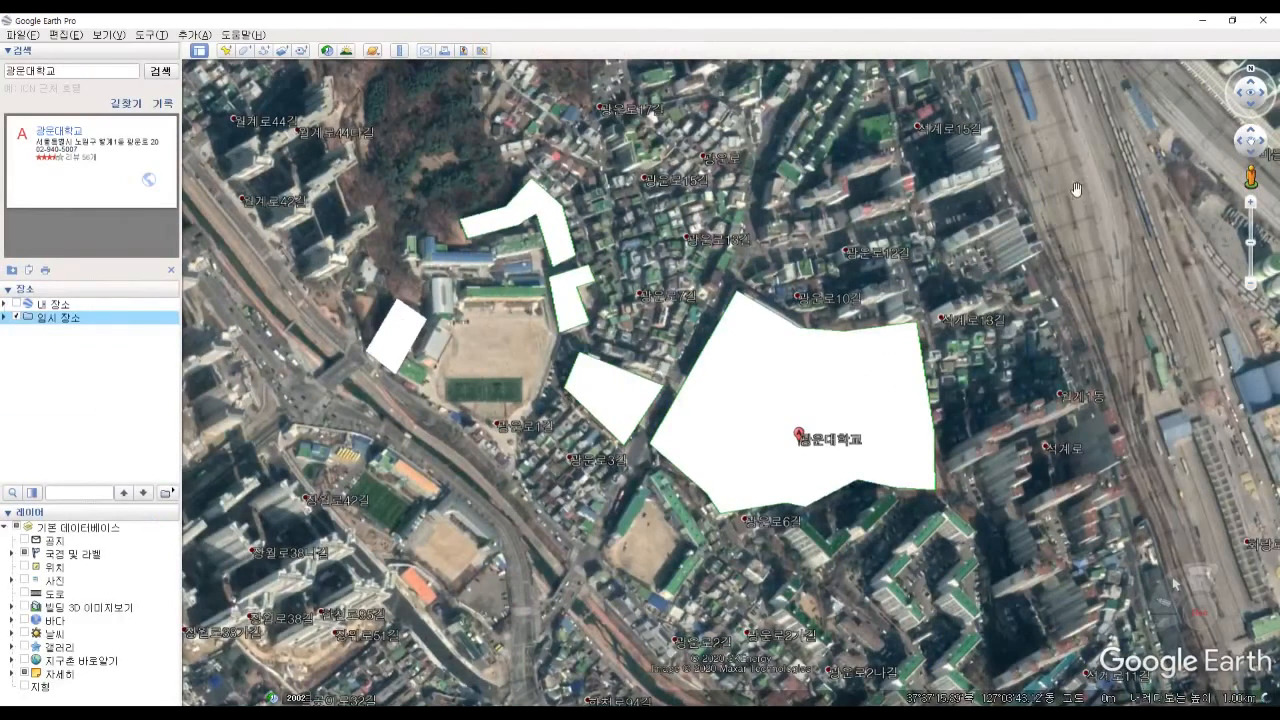
click(1262, 20)
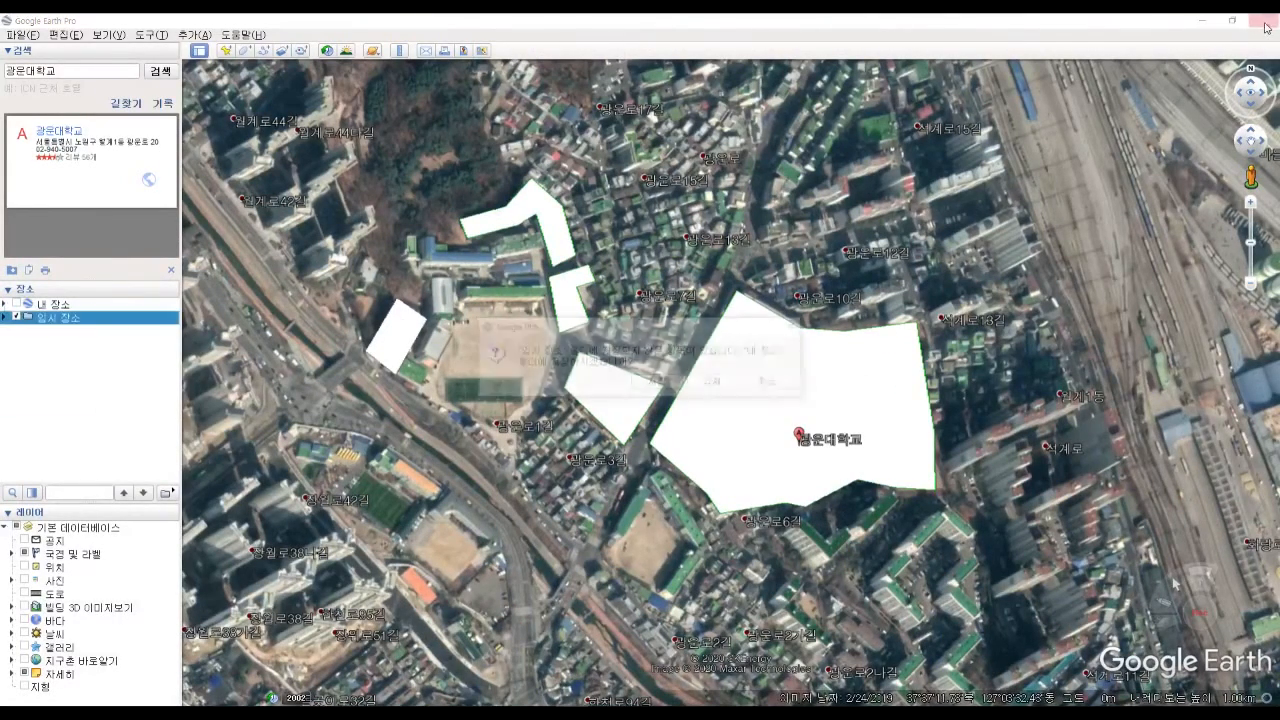
click(712, 386)
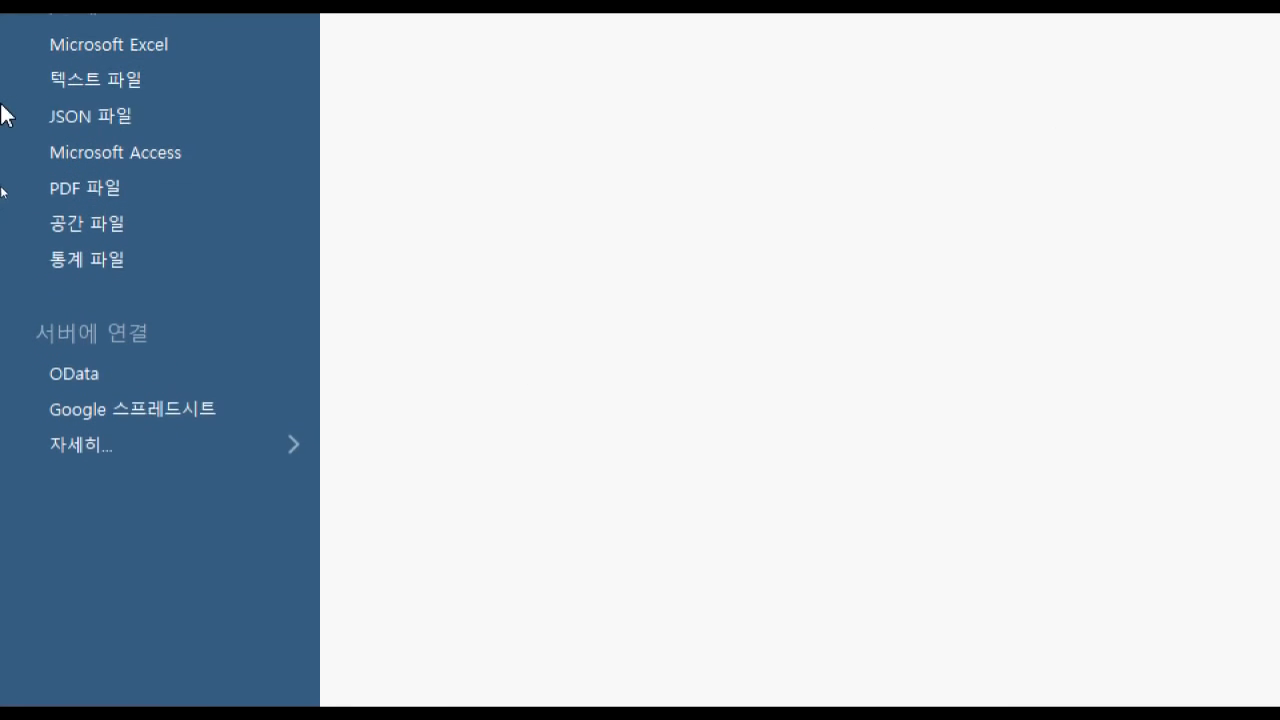
In Tableau Public, connect to the spatial file 학교건물위치.kml from the 사진 folder.
click(124, 240)
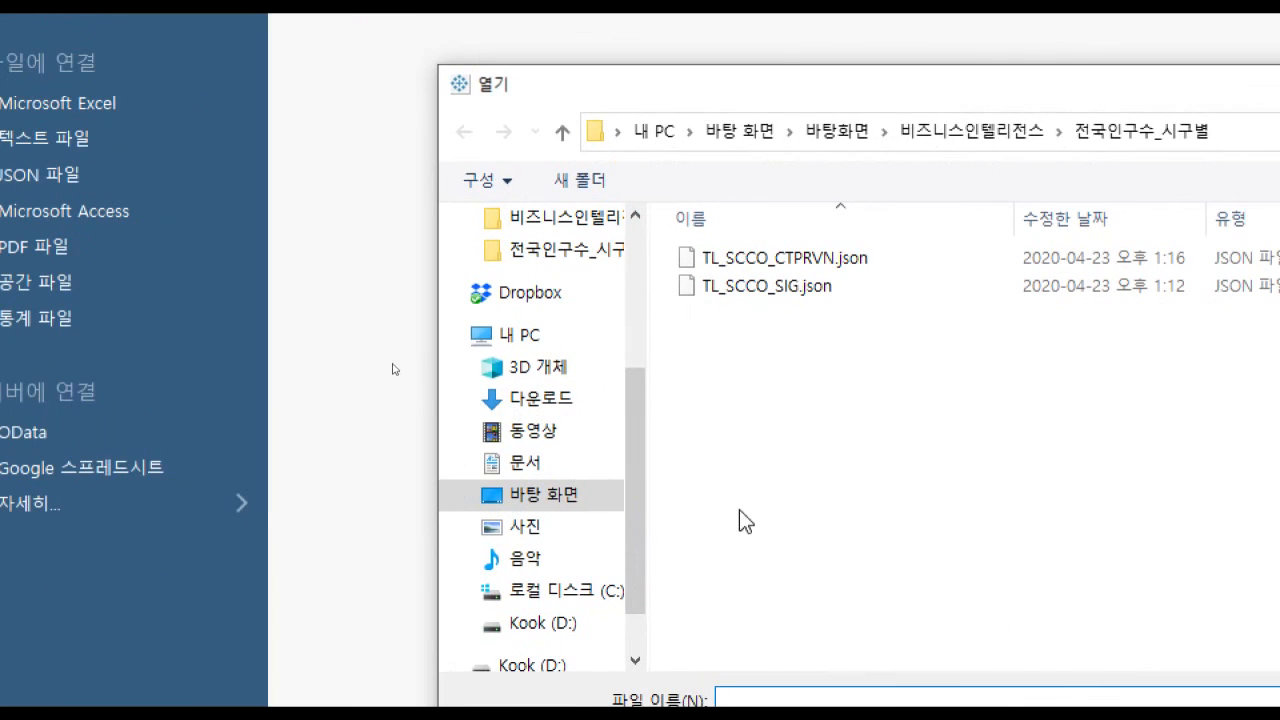
click(555, 527)
click(833, 512)
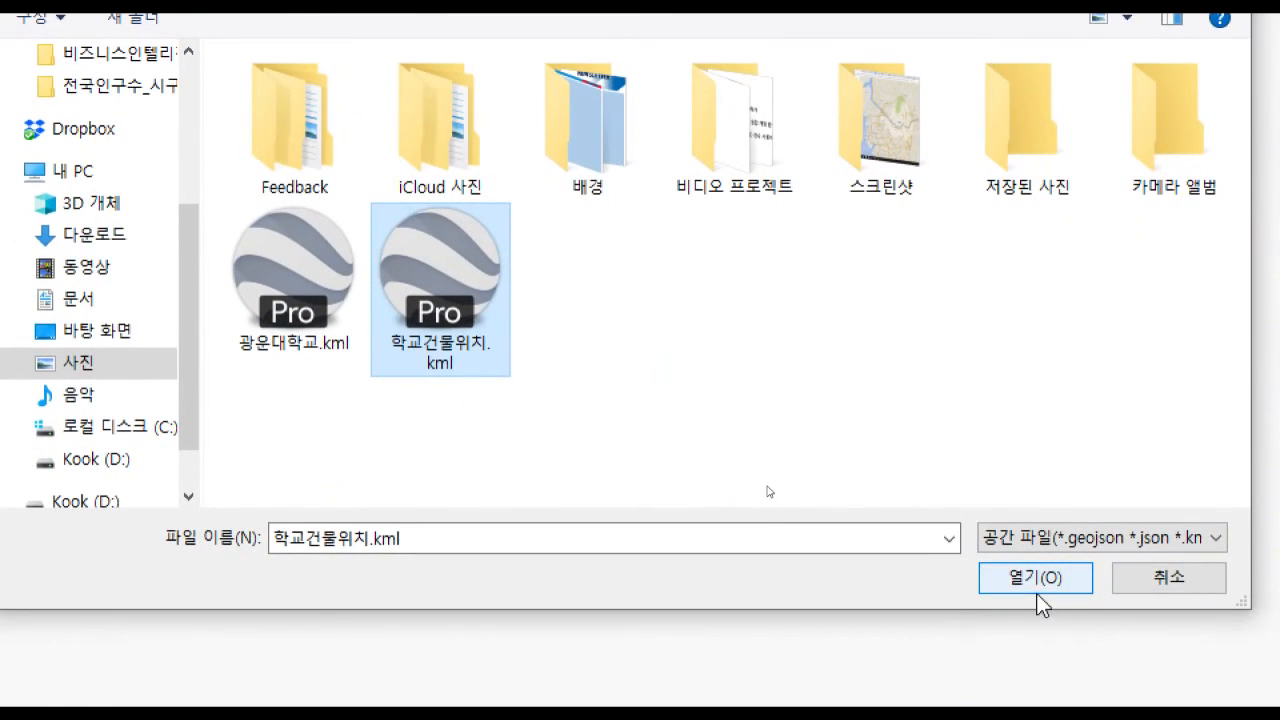
click(1165, 537)
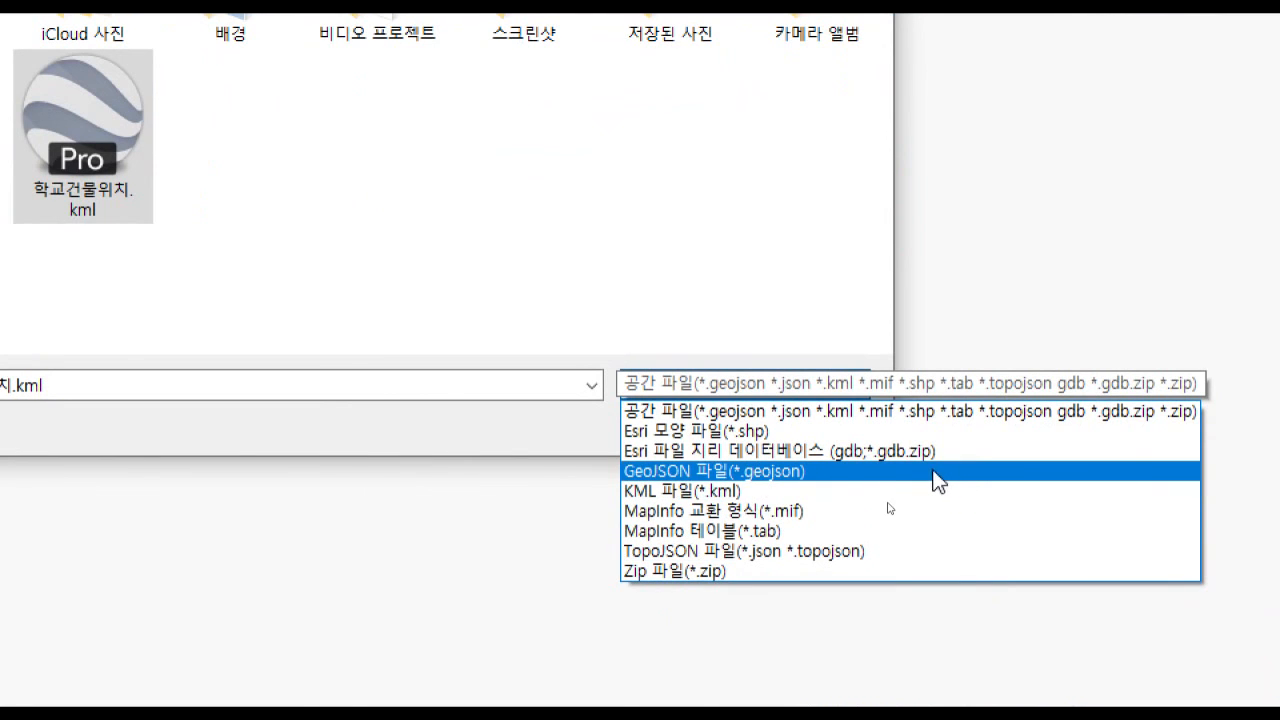
click(662, 237)
click(719, 425)
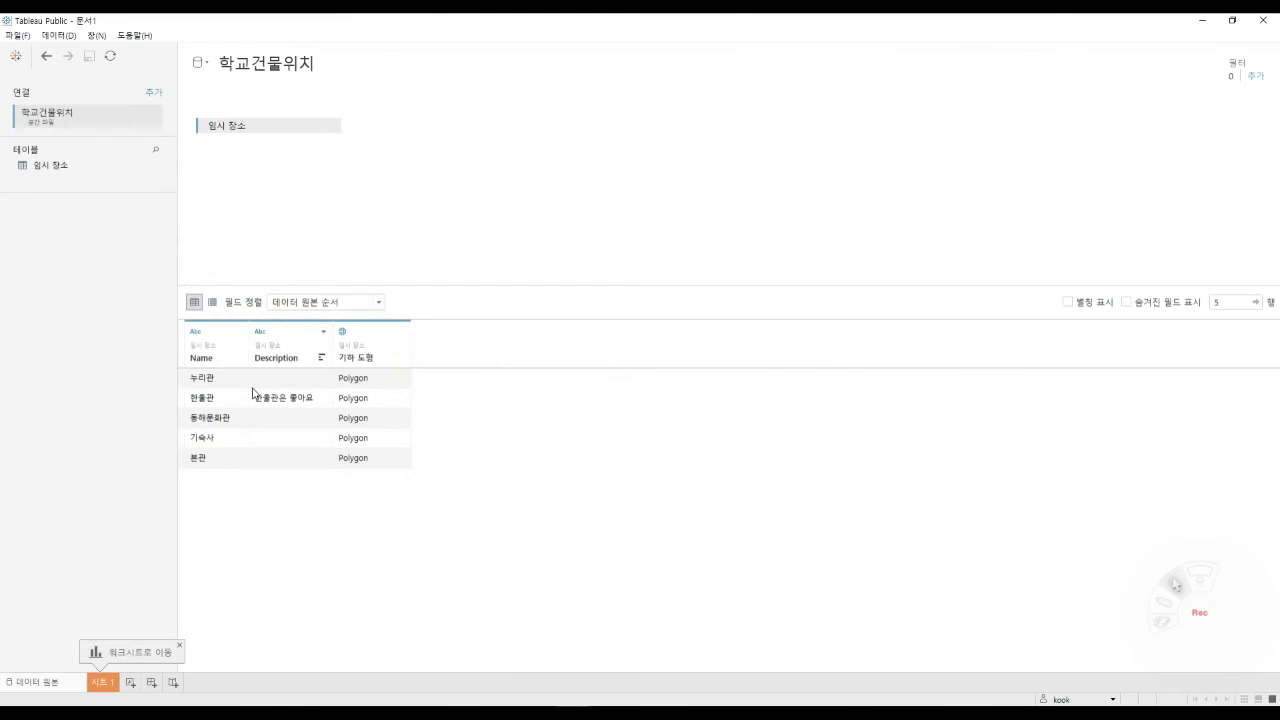
Plot the 기하 도형 field as a map on 시트 1, and use Name for the polygons' labels and colors.
click(100, 681)
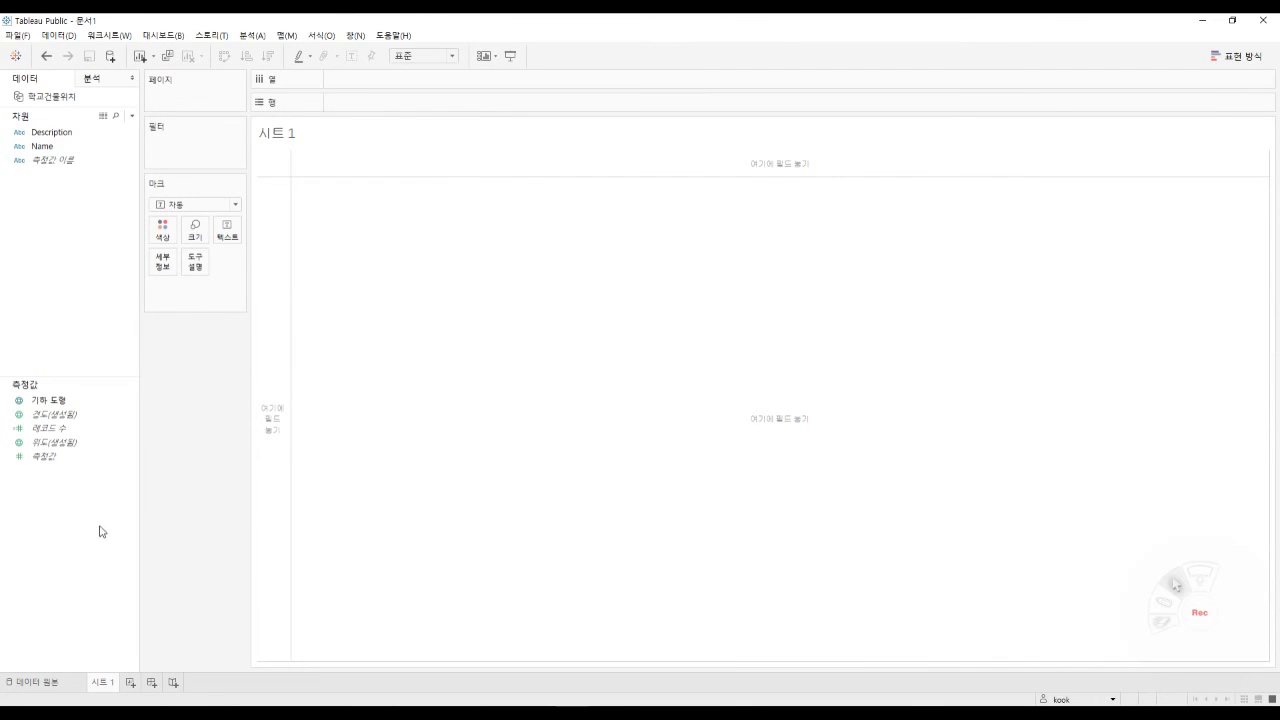
drag(89, 377, 480, 305)
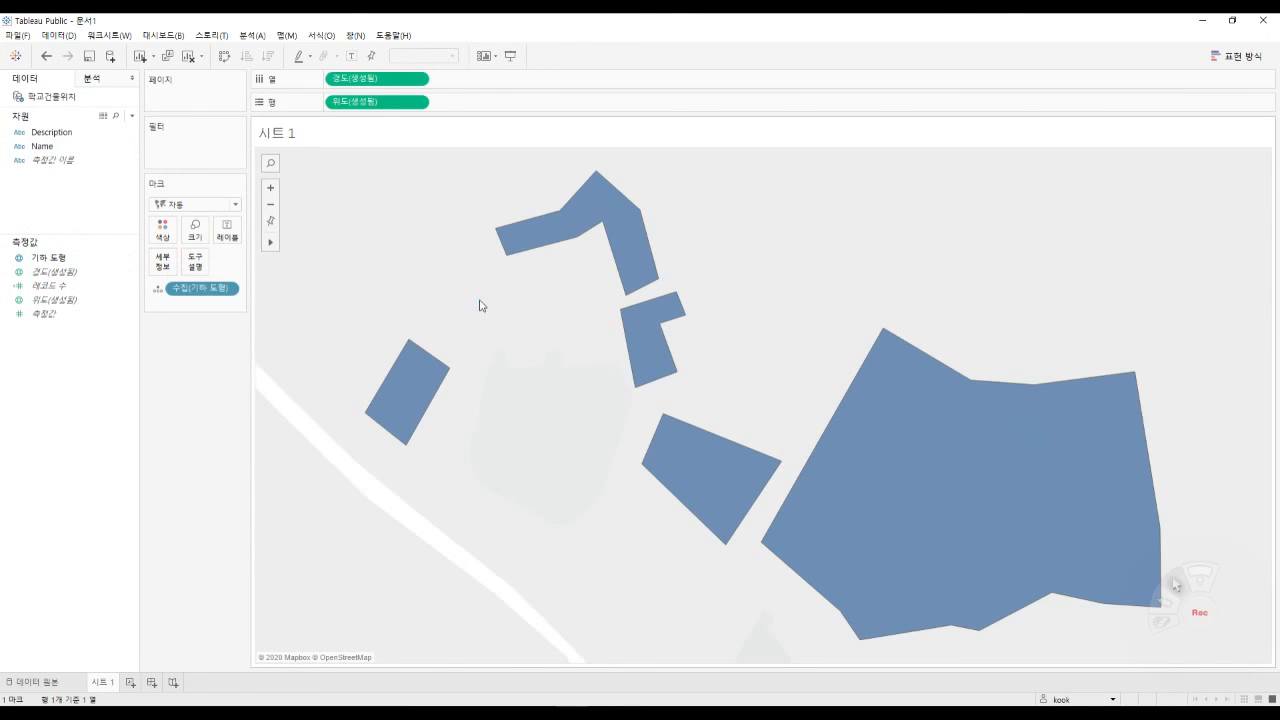
click(43, 149)
drag(237, 243, 232, 240)
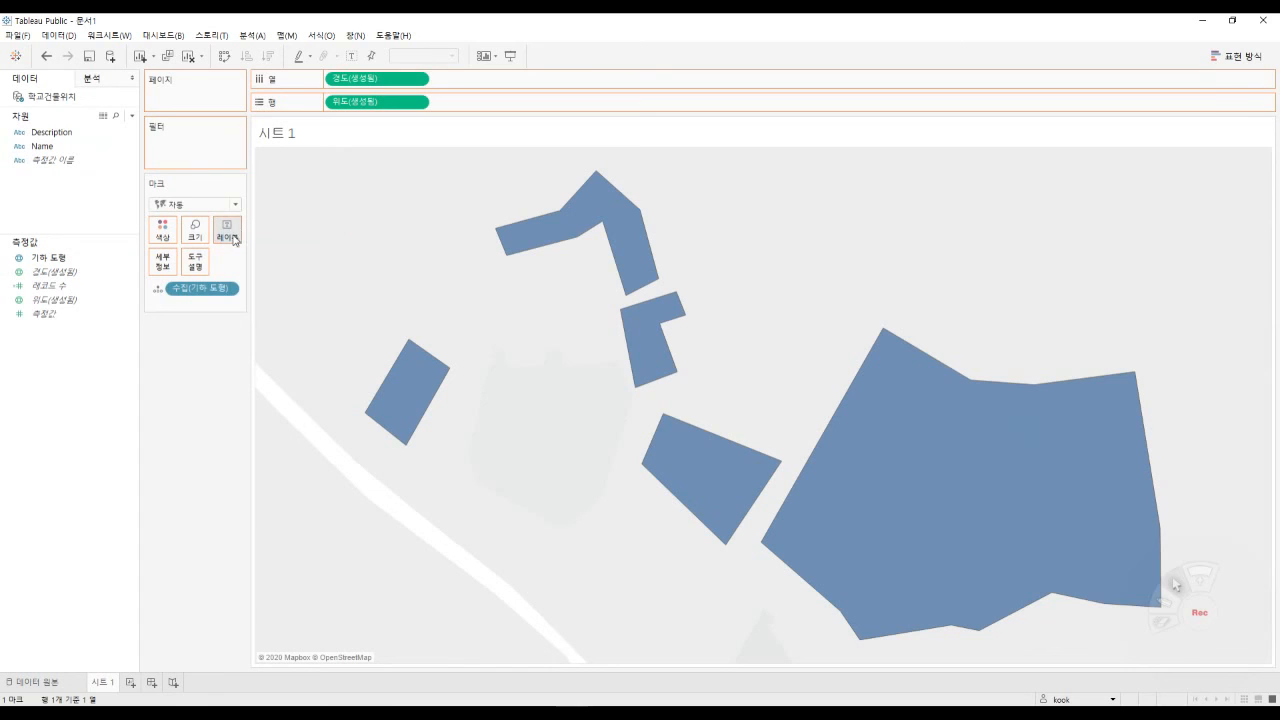
drag(42, 146, 162, 230)
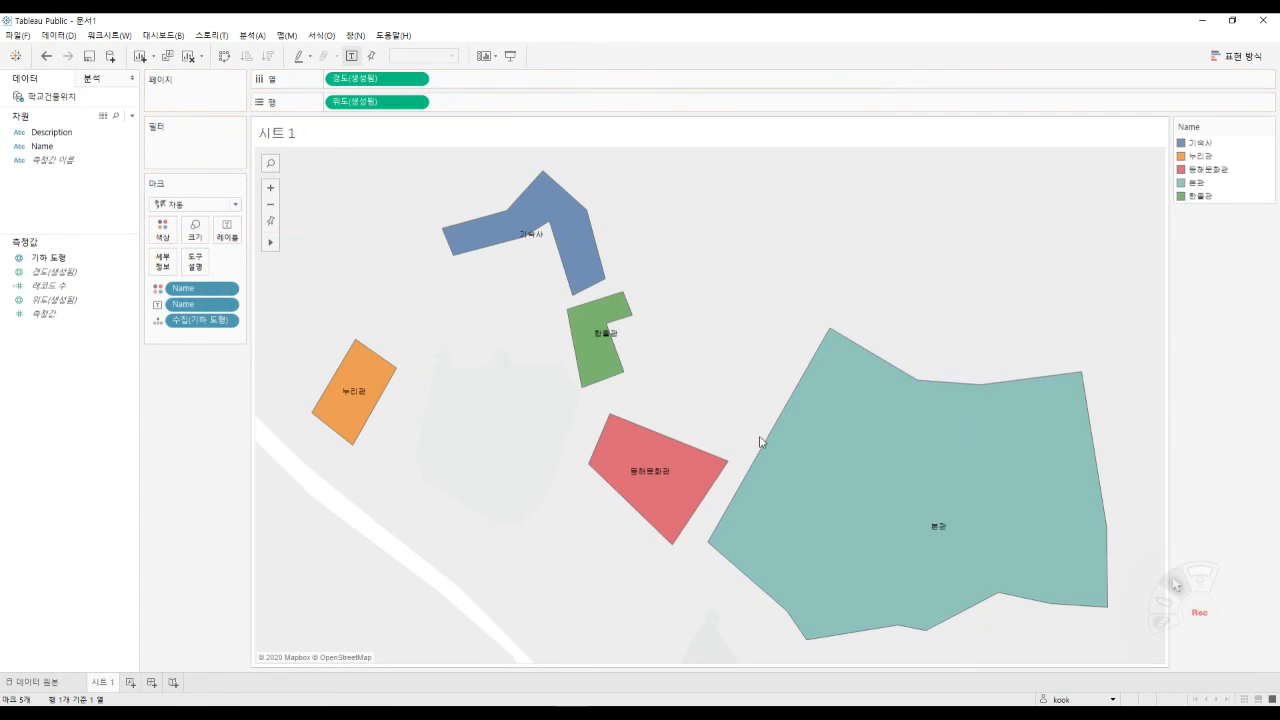
Change the map's background style to 아웃도어 to show streets and terrain around the campus polygons.
mouse_move(610, 433)
scroll(613, 431, down, 4)
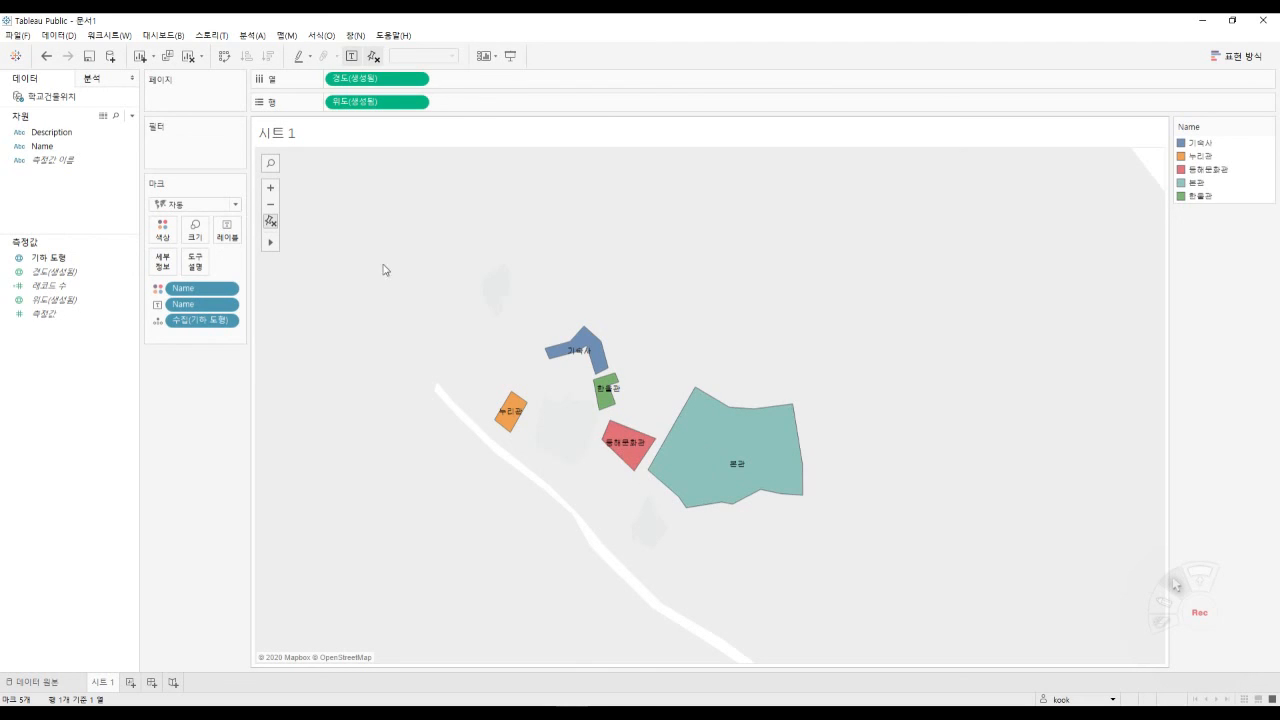
click(288, 36)
mouse_move(330, 51)
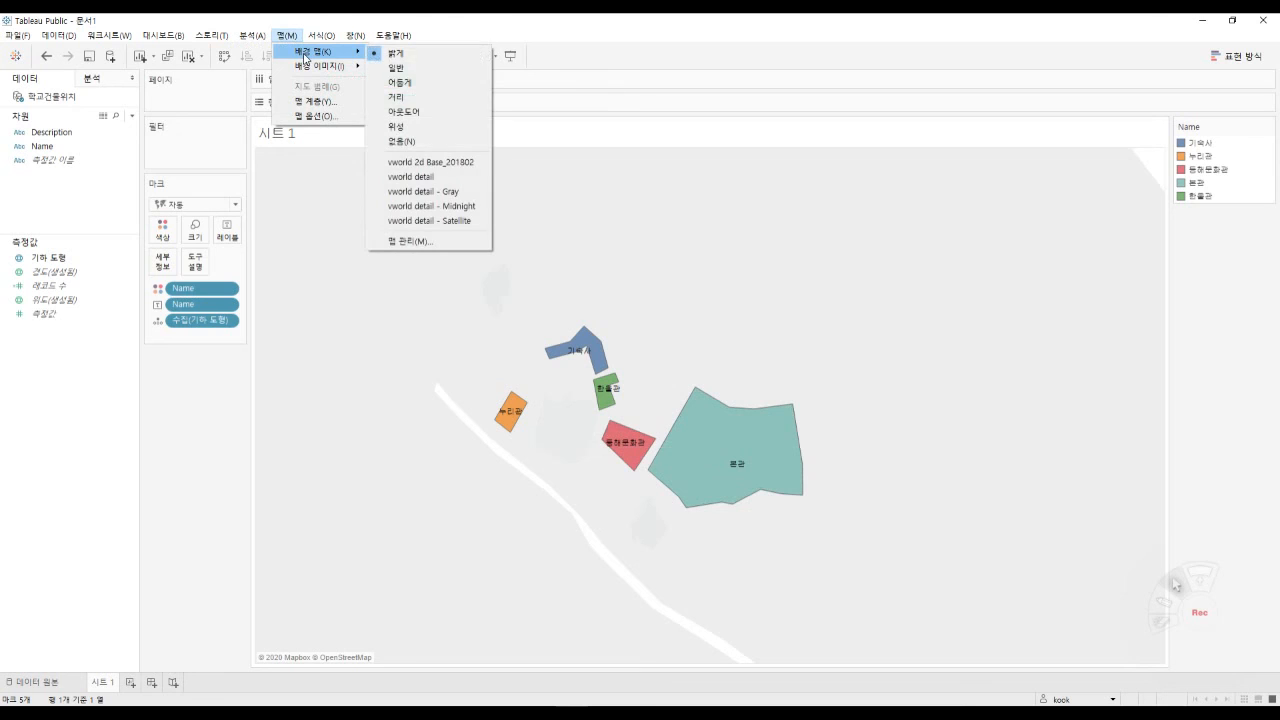
click(410, 112)
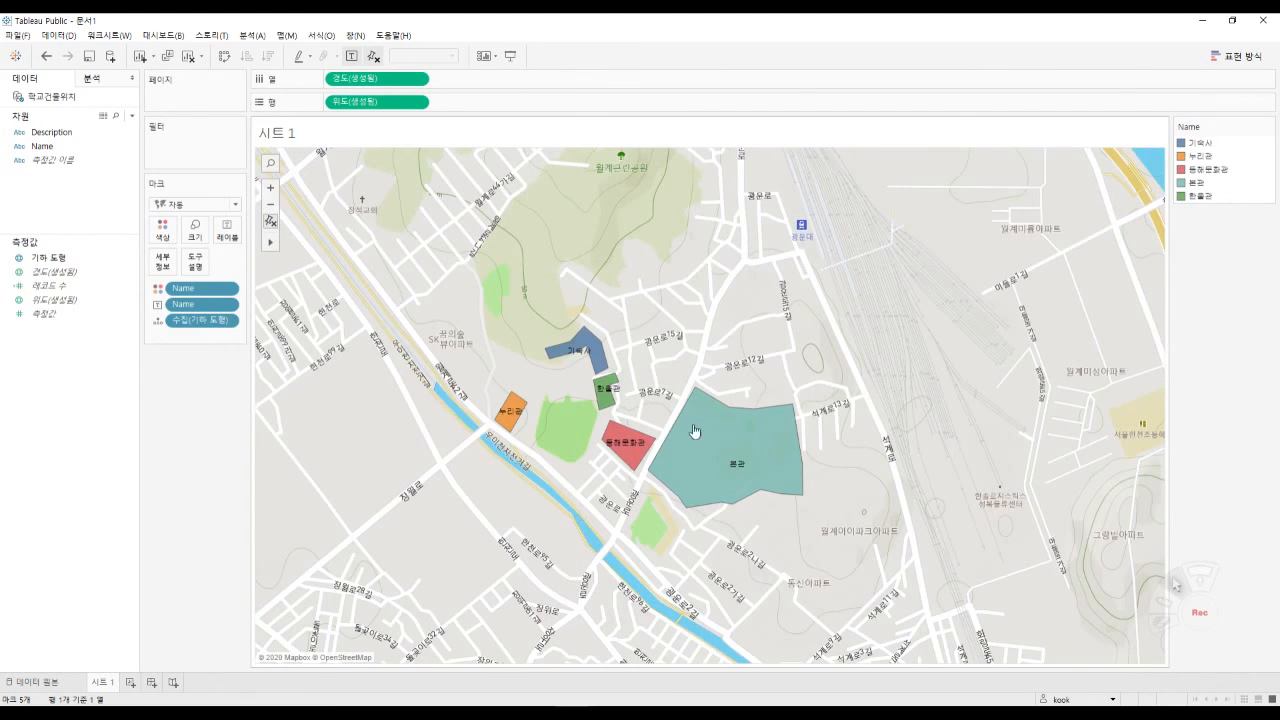
mouse_move(760, 447)
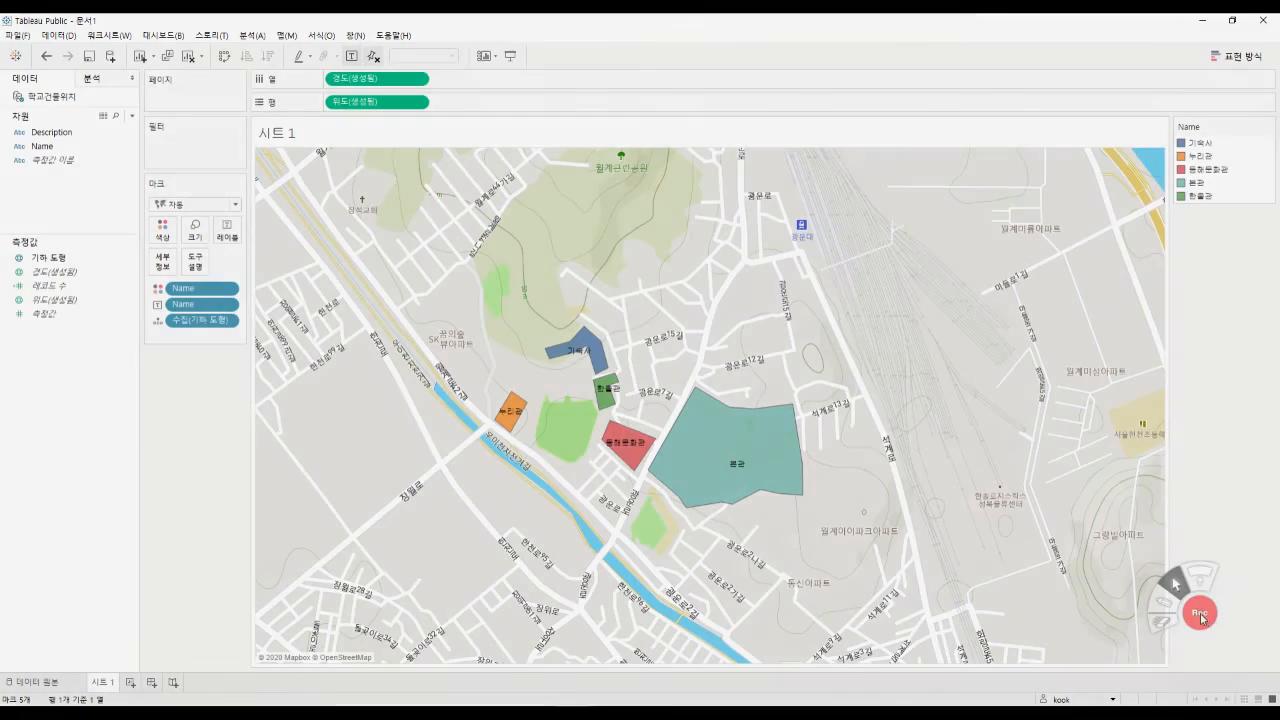
click(1180, 600)
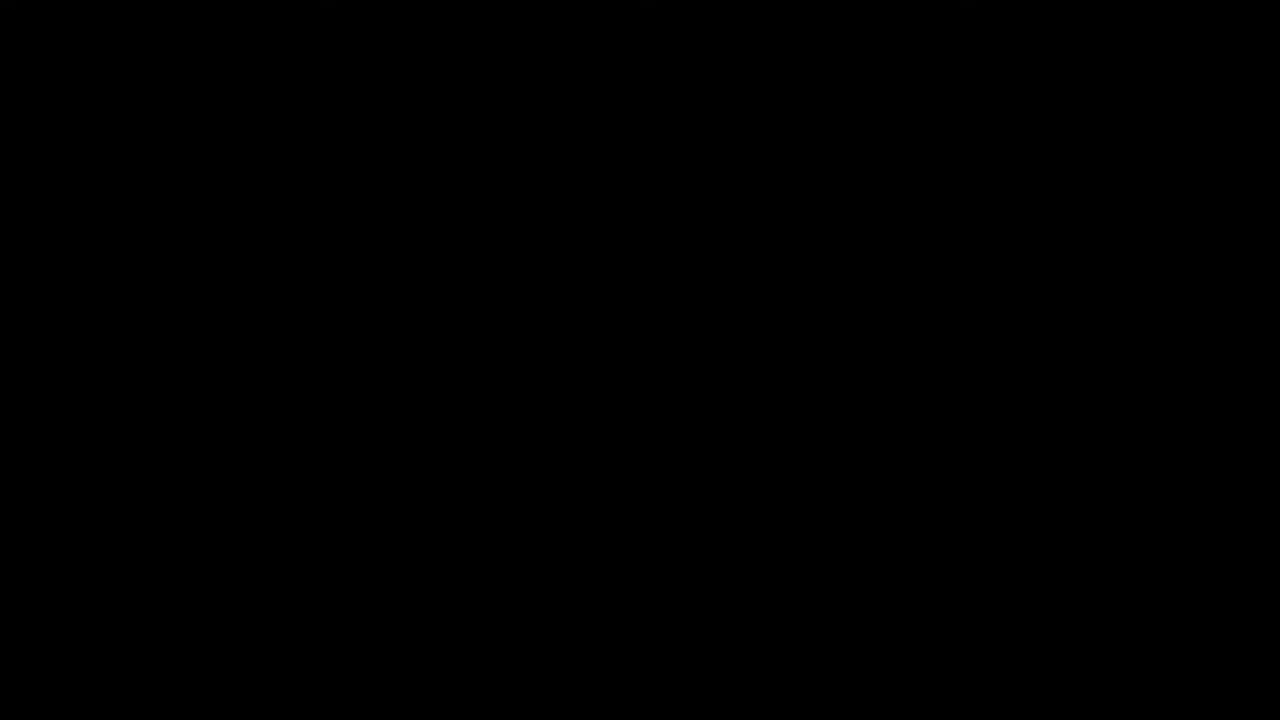